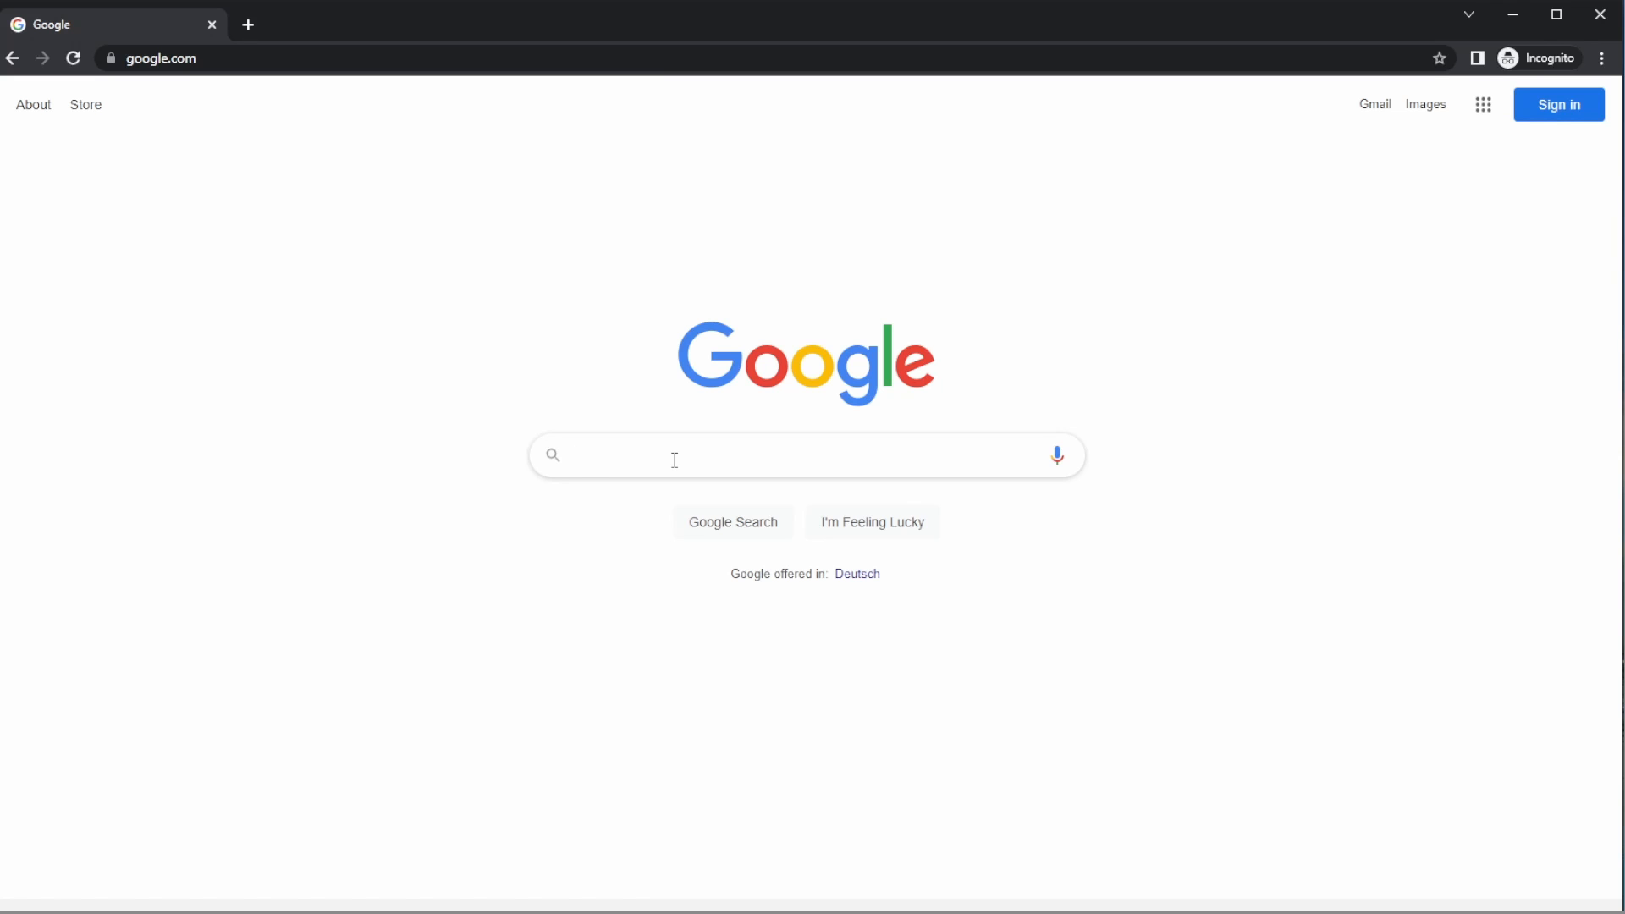
- Search Google for gimp, open the official GIMP website and follow its download link for version 2.10.32
type("gimp")
key("Return")
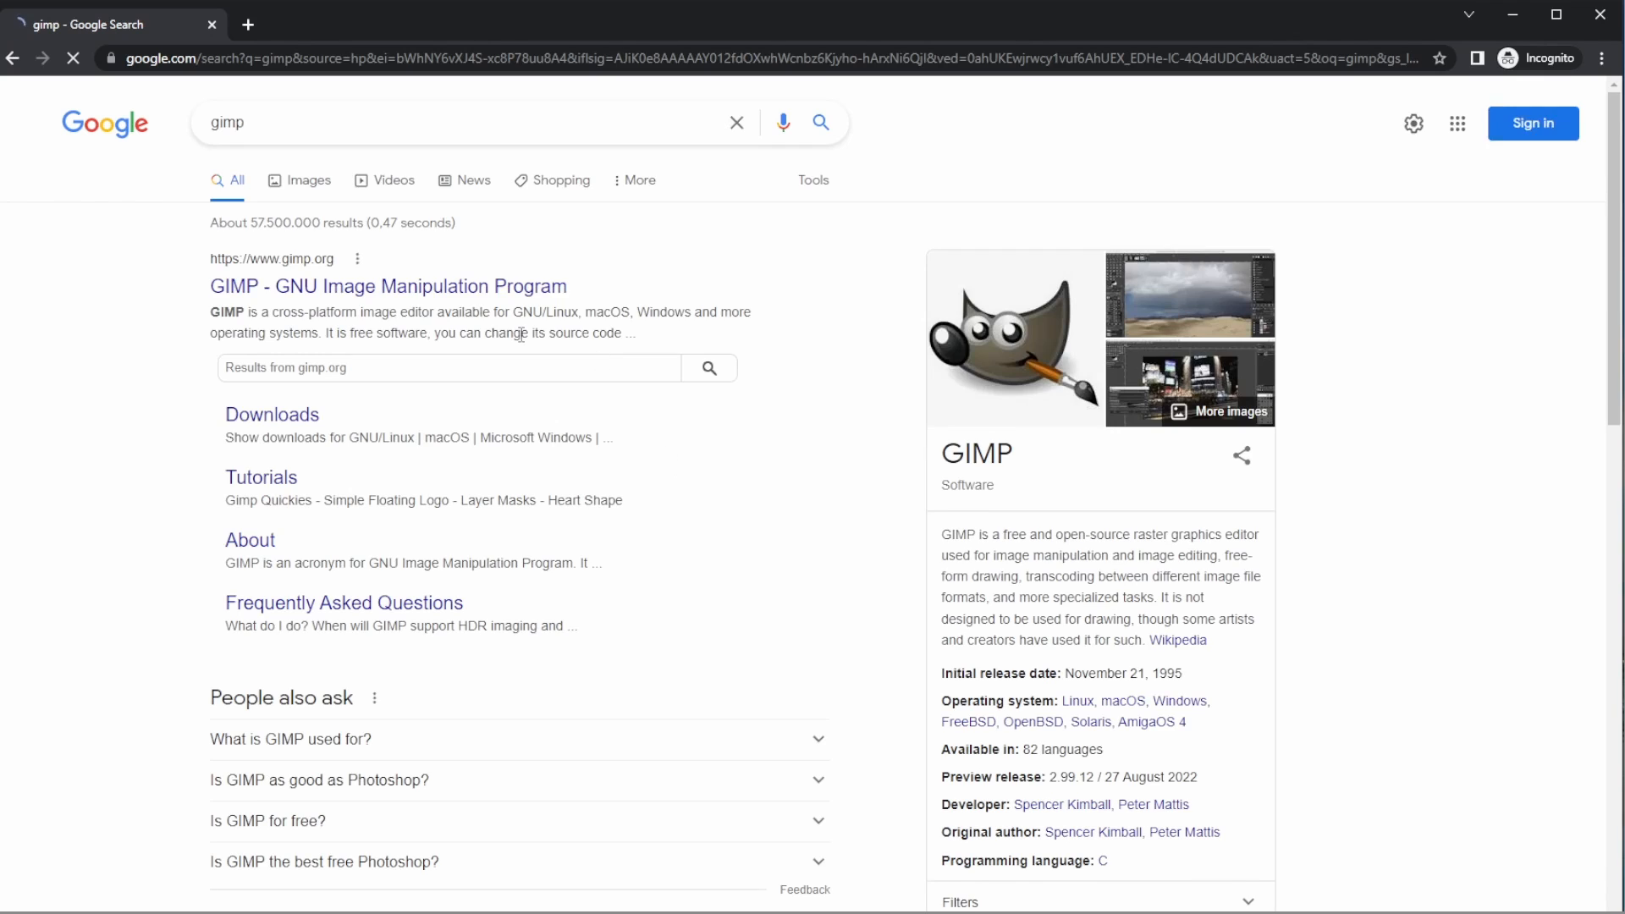
left_click(317, 286)
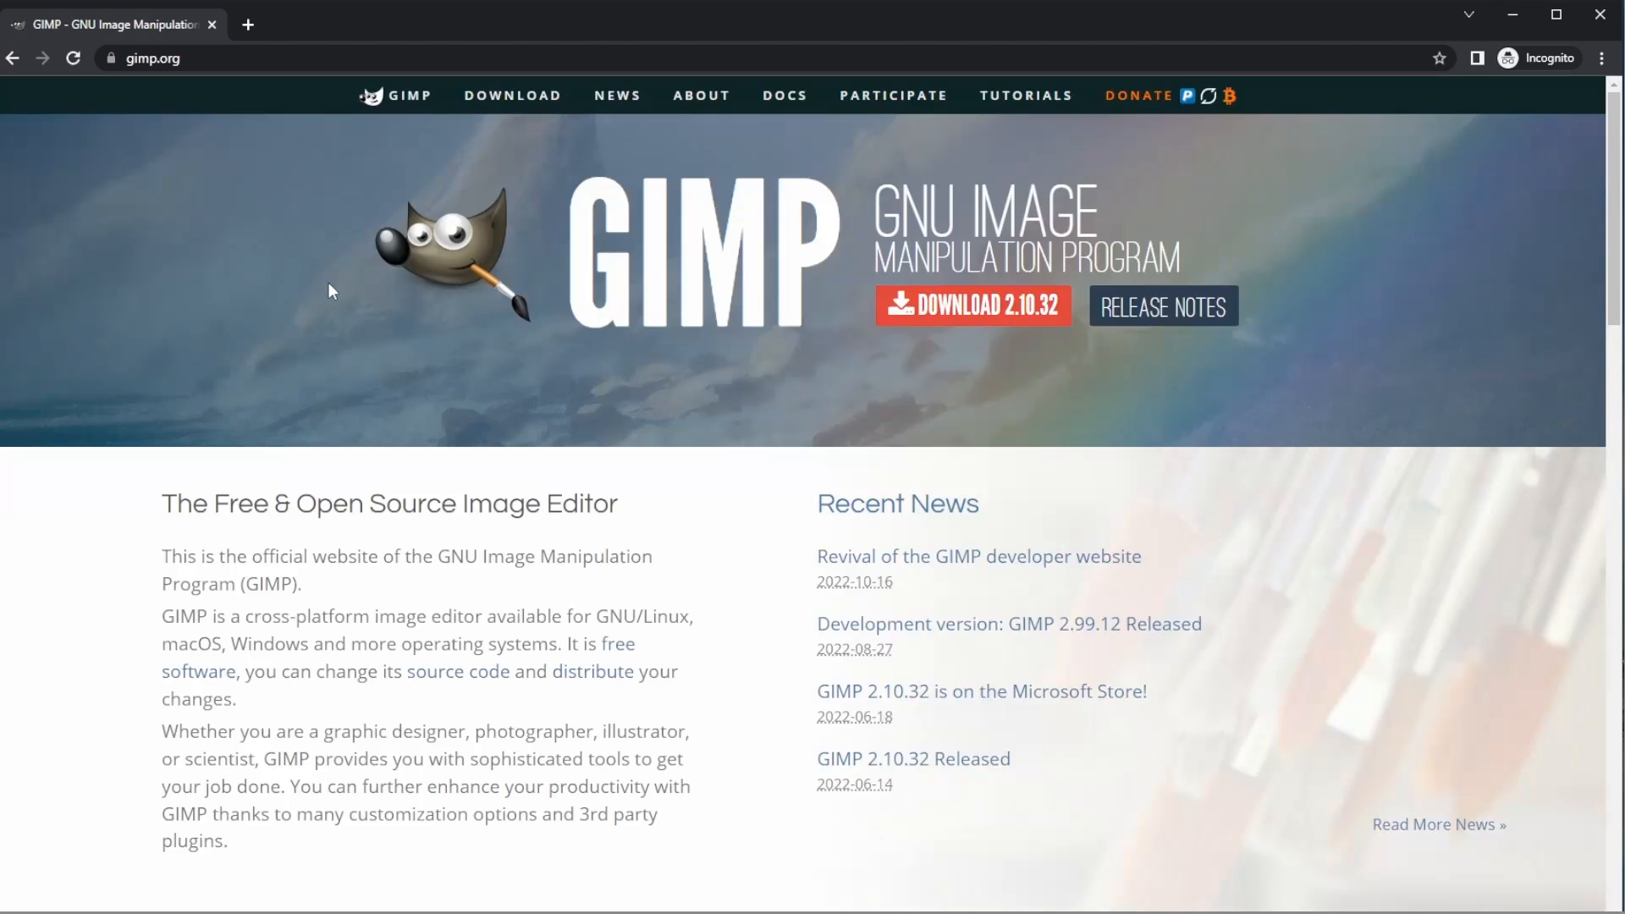
left_click(1018, 314)
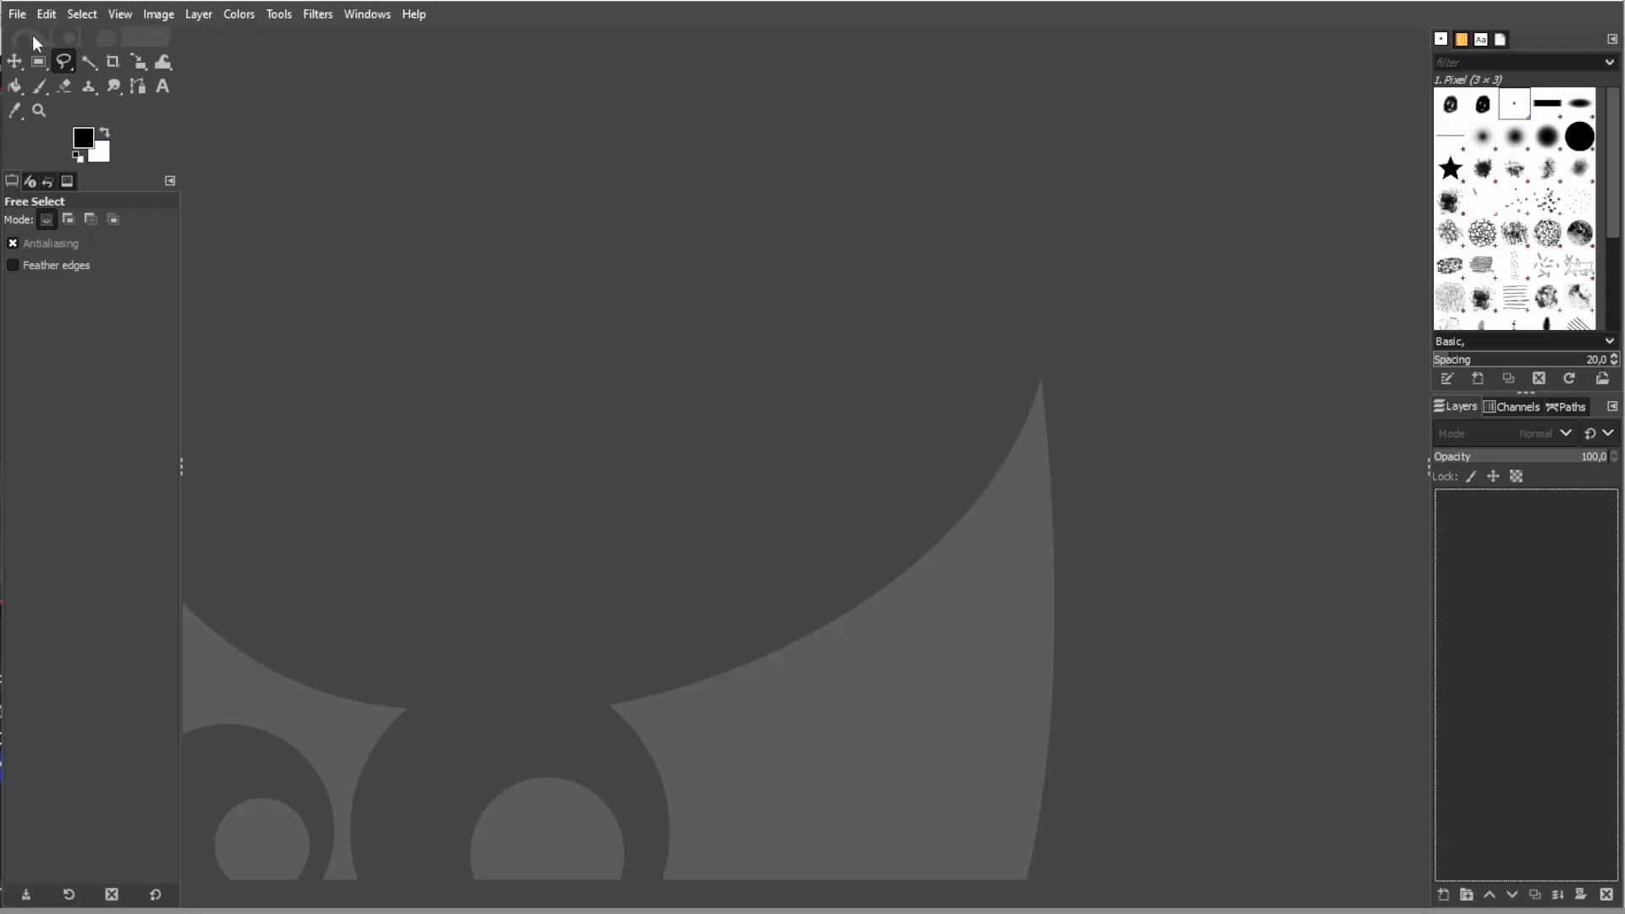
- Create a new blank image 1000 px wide and 1000 px high
left_click(17, 14)
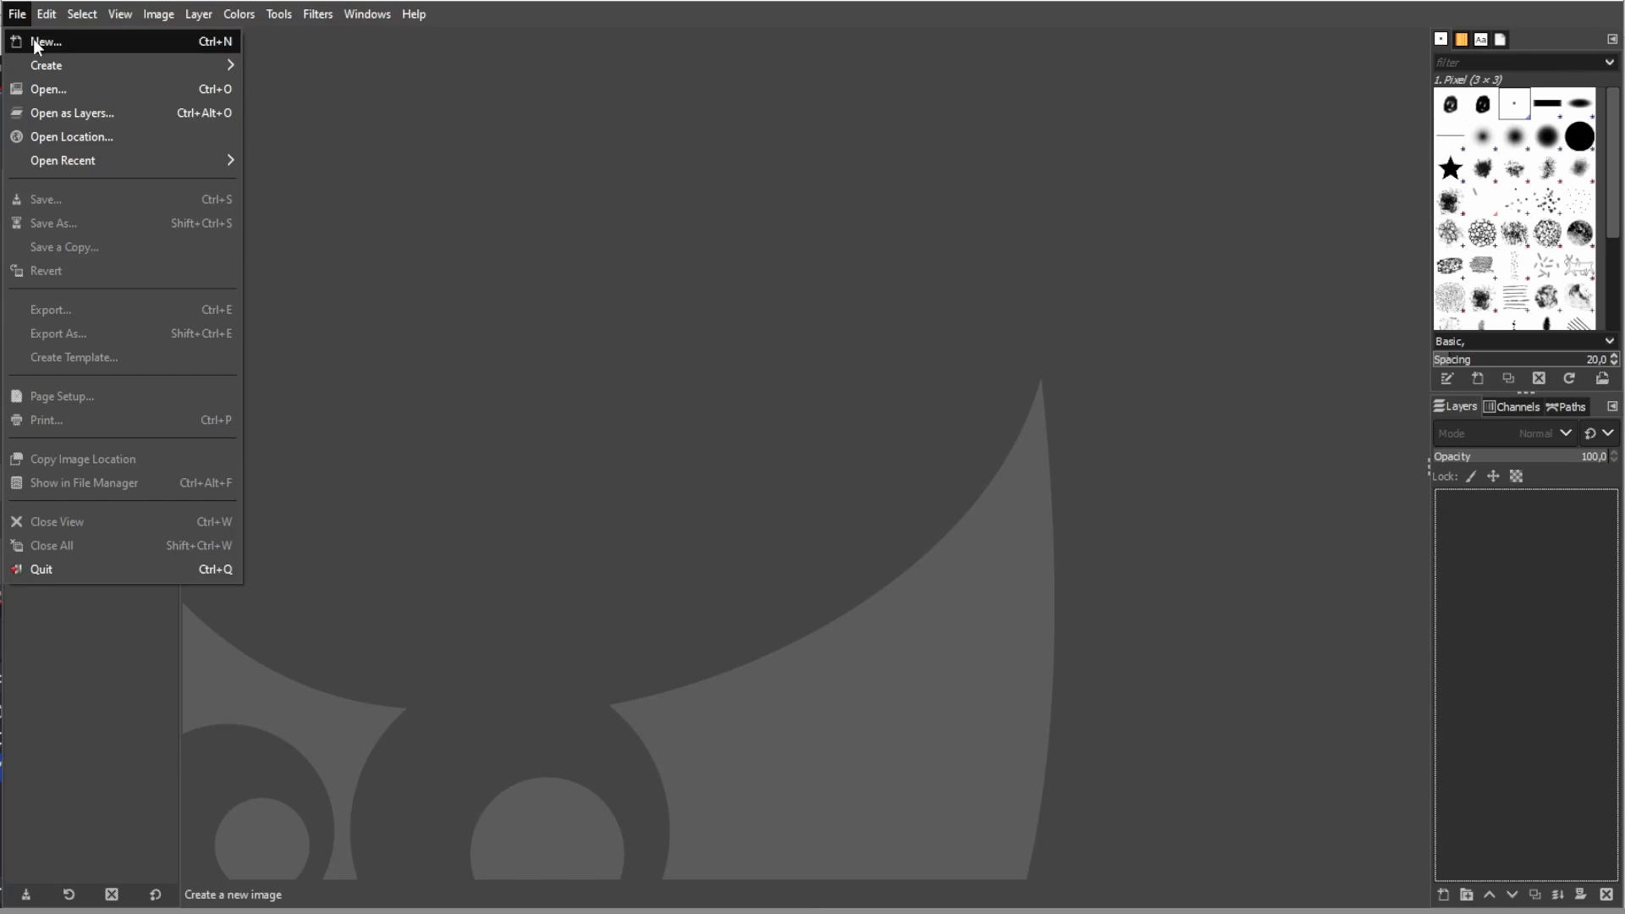
left_click(33, 39)
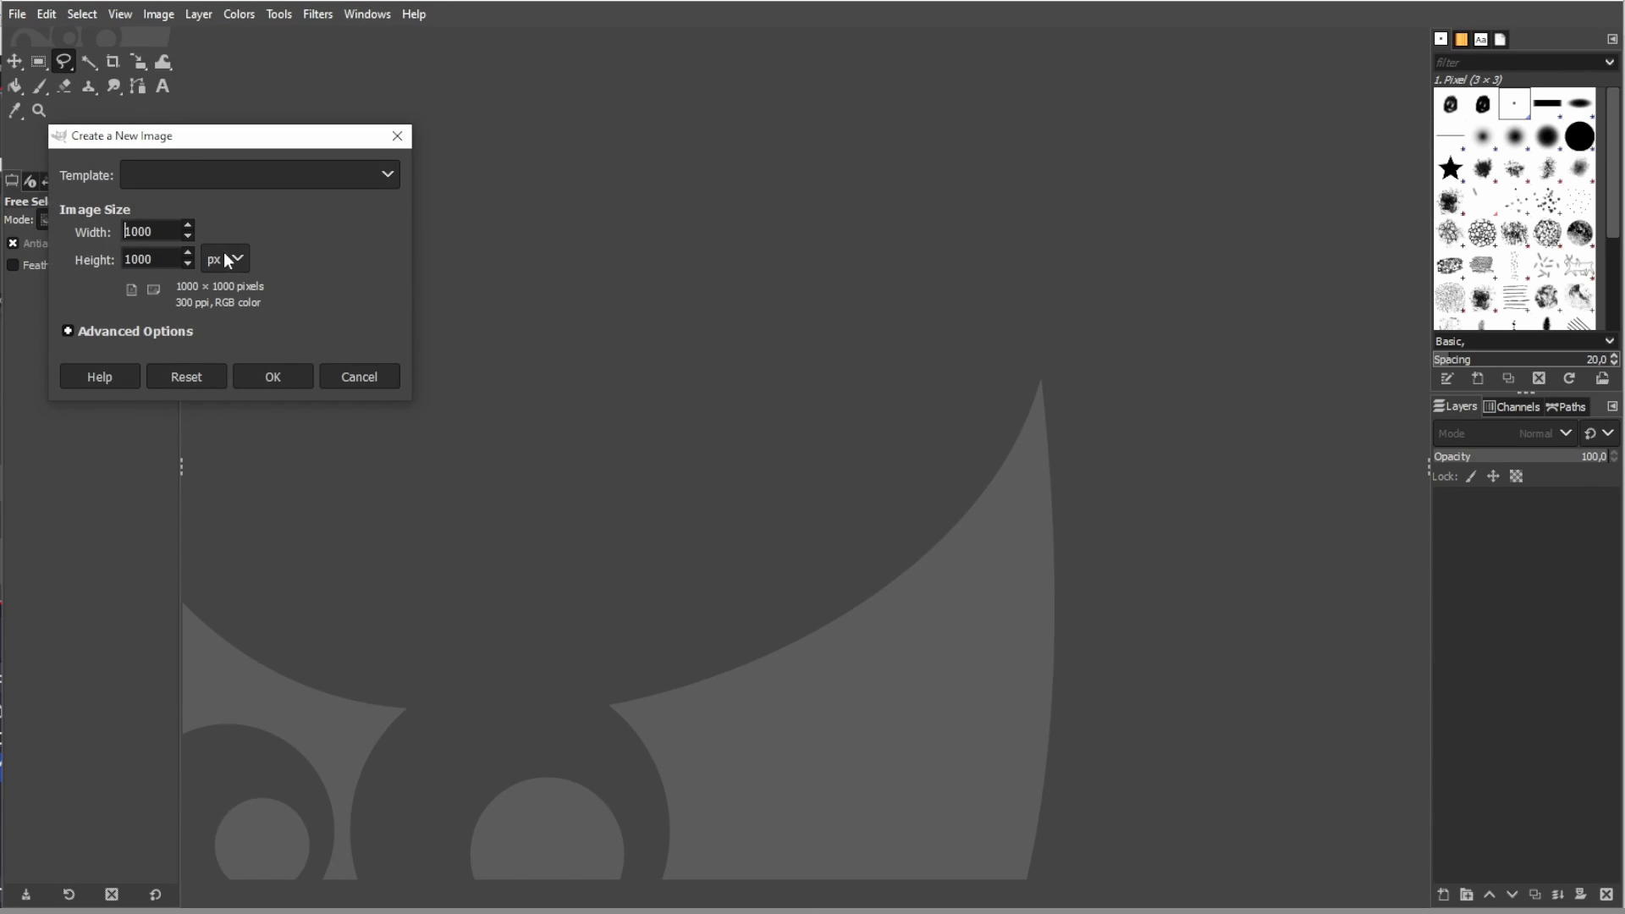
left_click(226, 258)
left_click(230, 286)
type("1")
left_click_drag(162, 229, 60, 268)
left_click(273, 377)
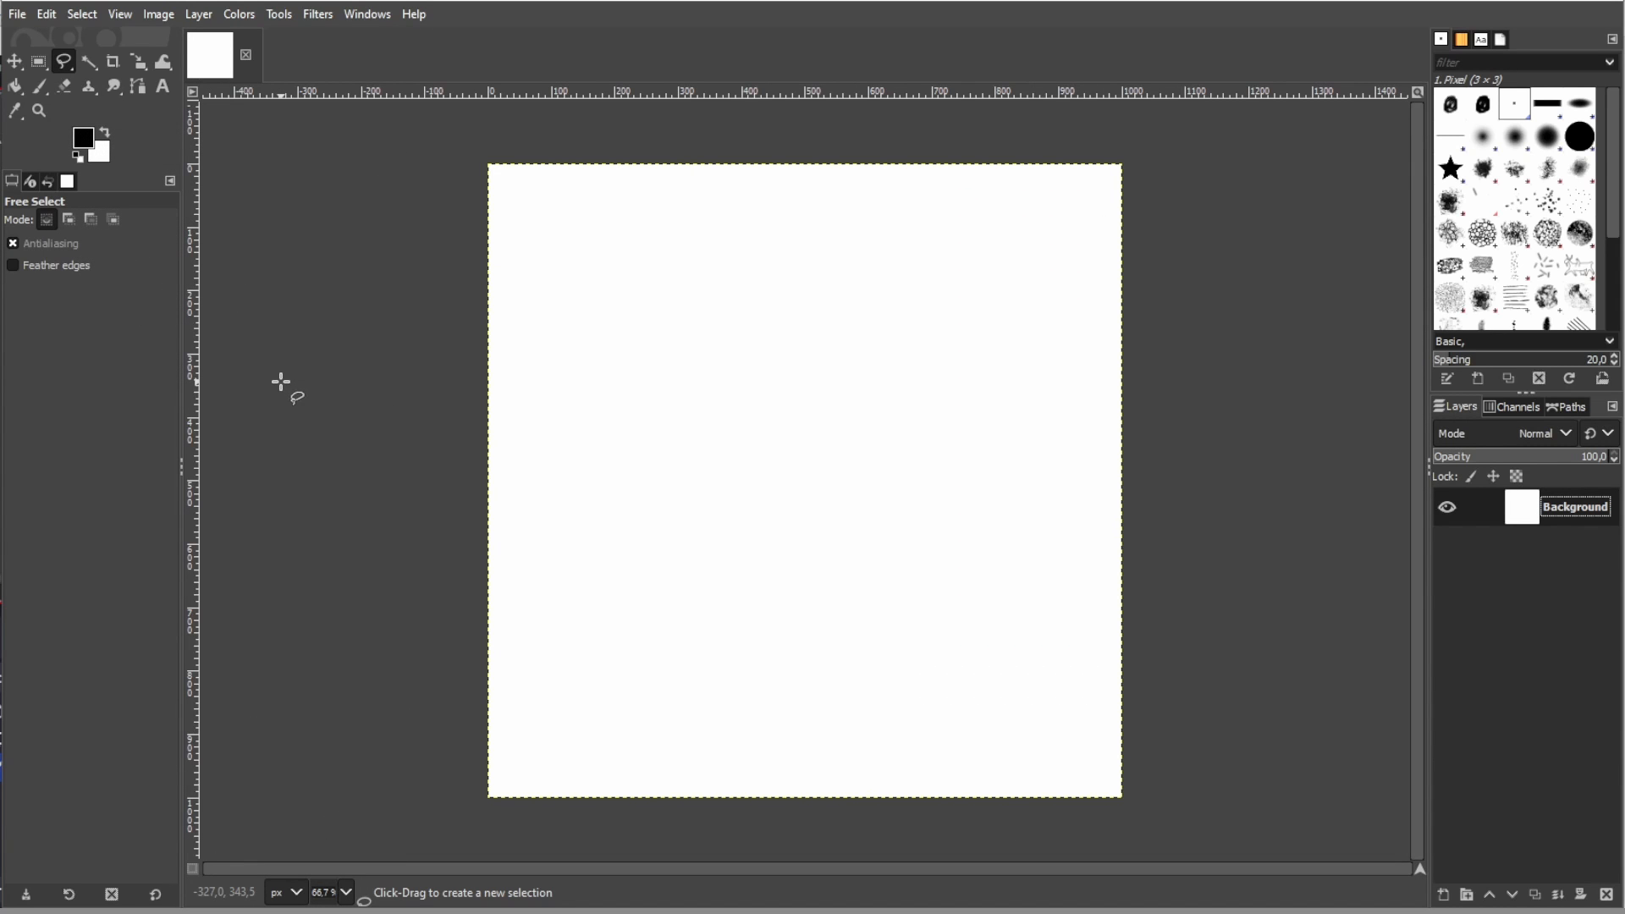
- Set up the Paintbrush tool with black as the foreground color and the 1. Pixel brush
left_click(48, 88)
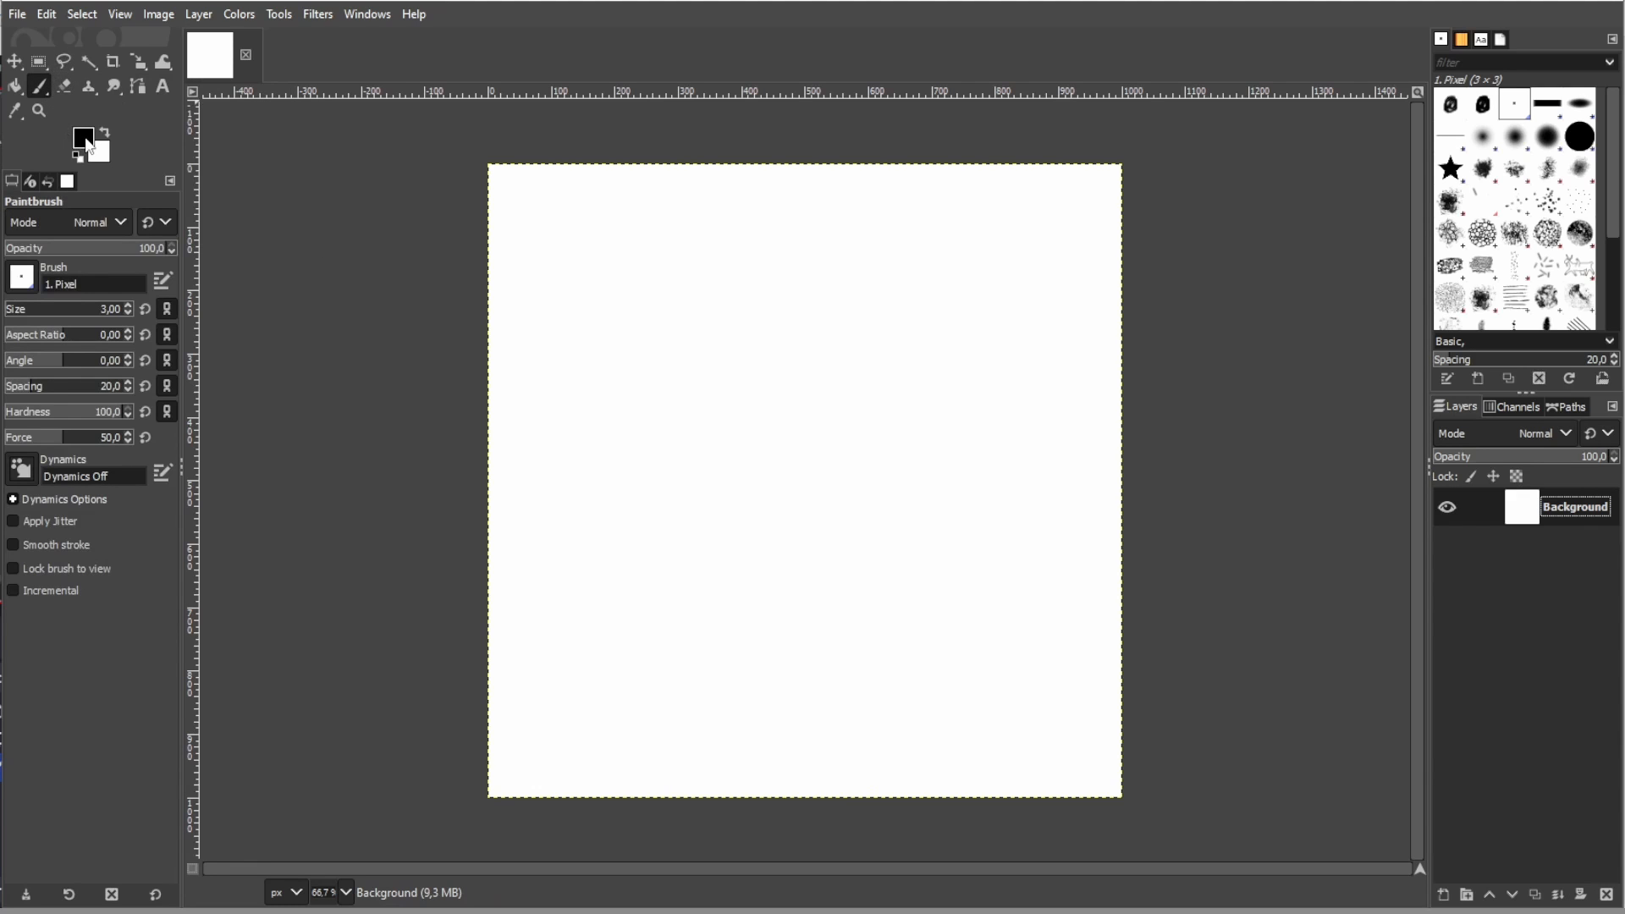
left_click(86, 139)
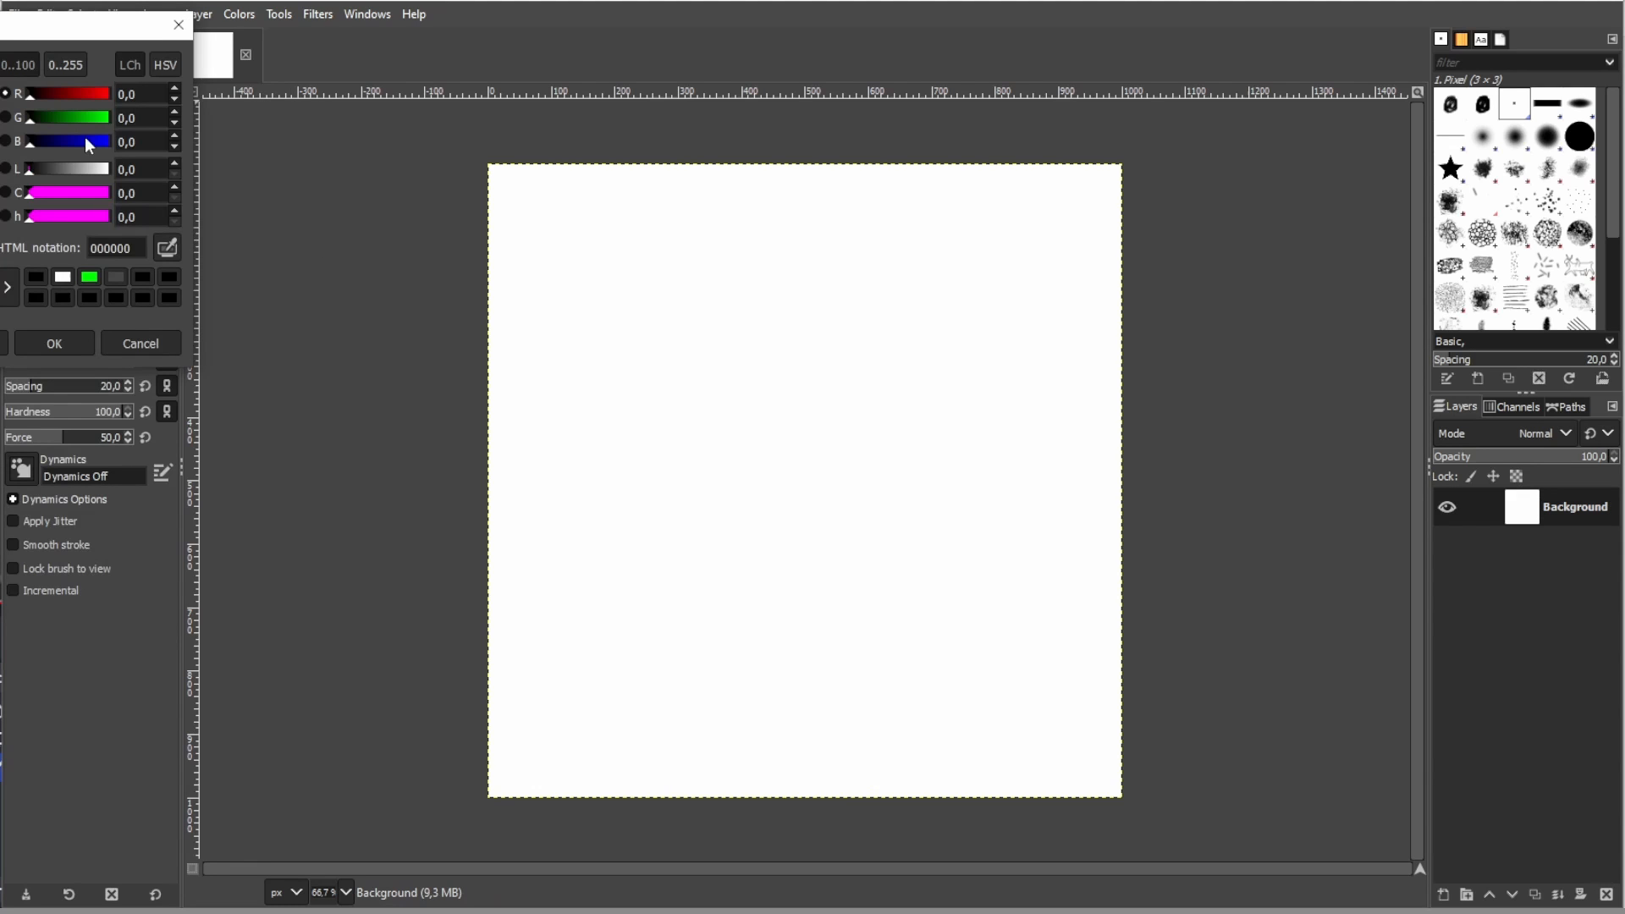
left_click(40, 345)
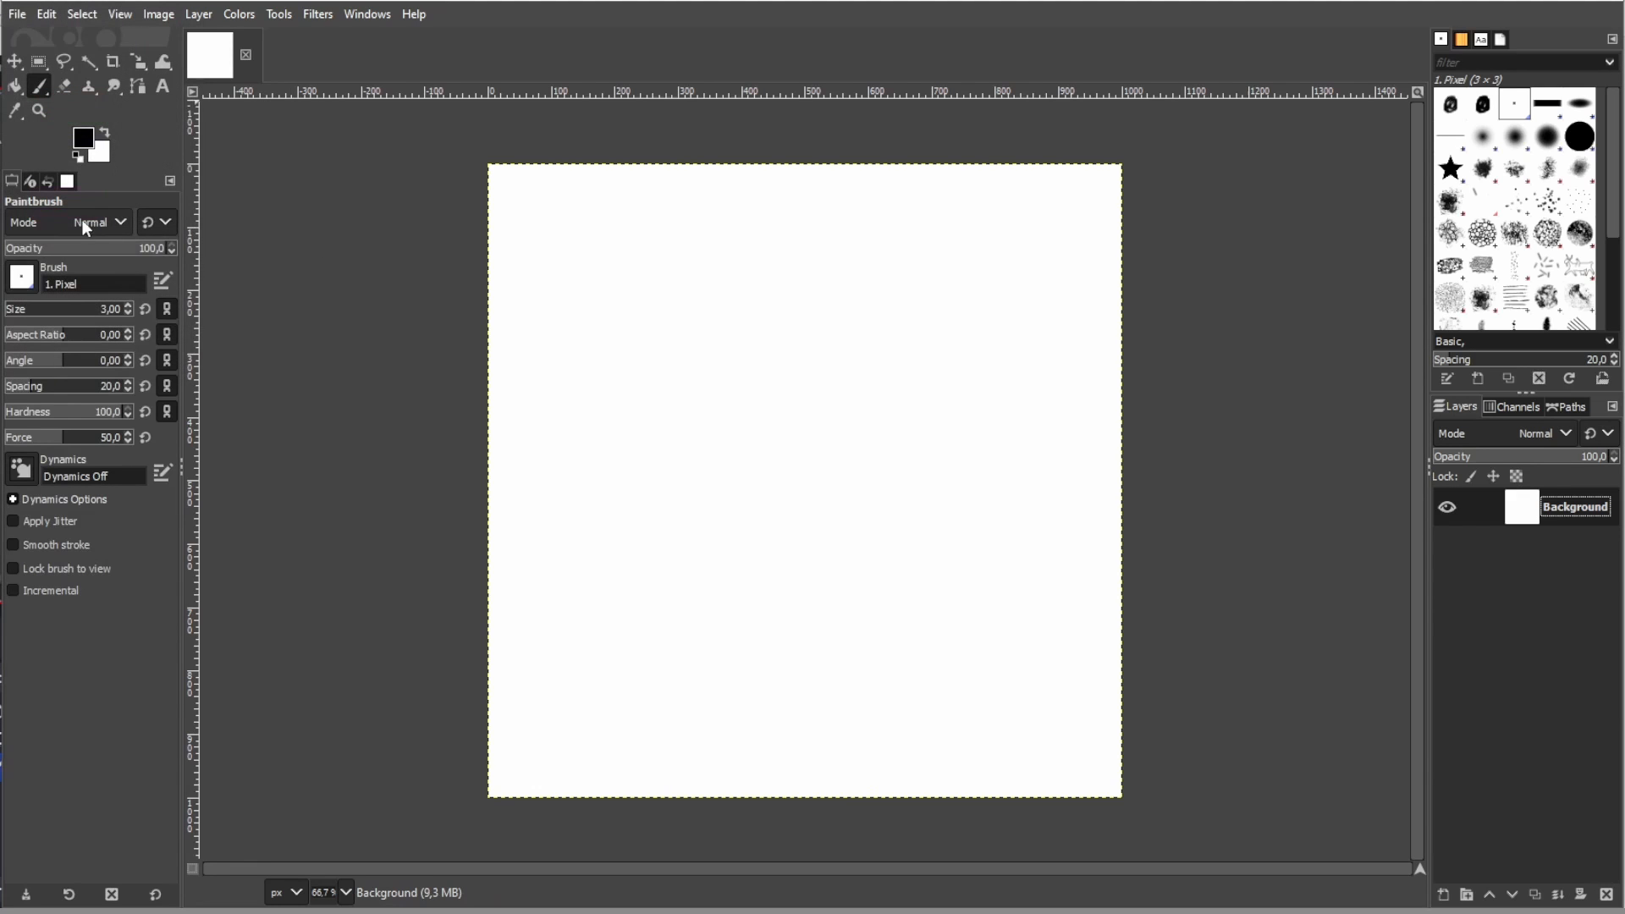
left_click(1515, 108)
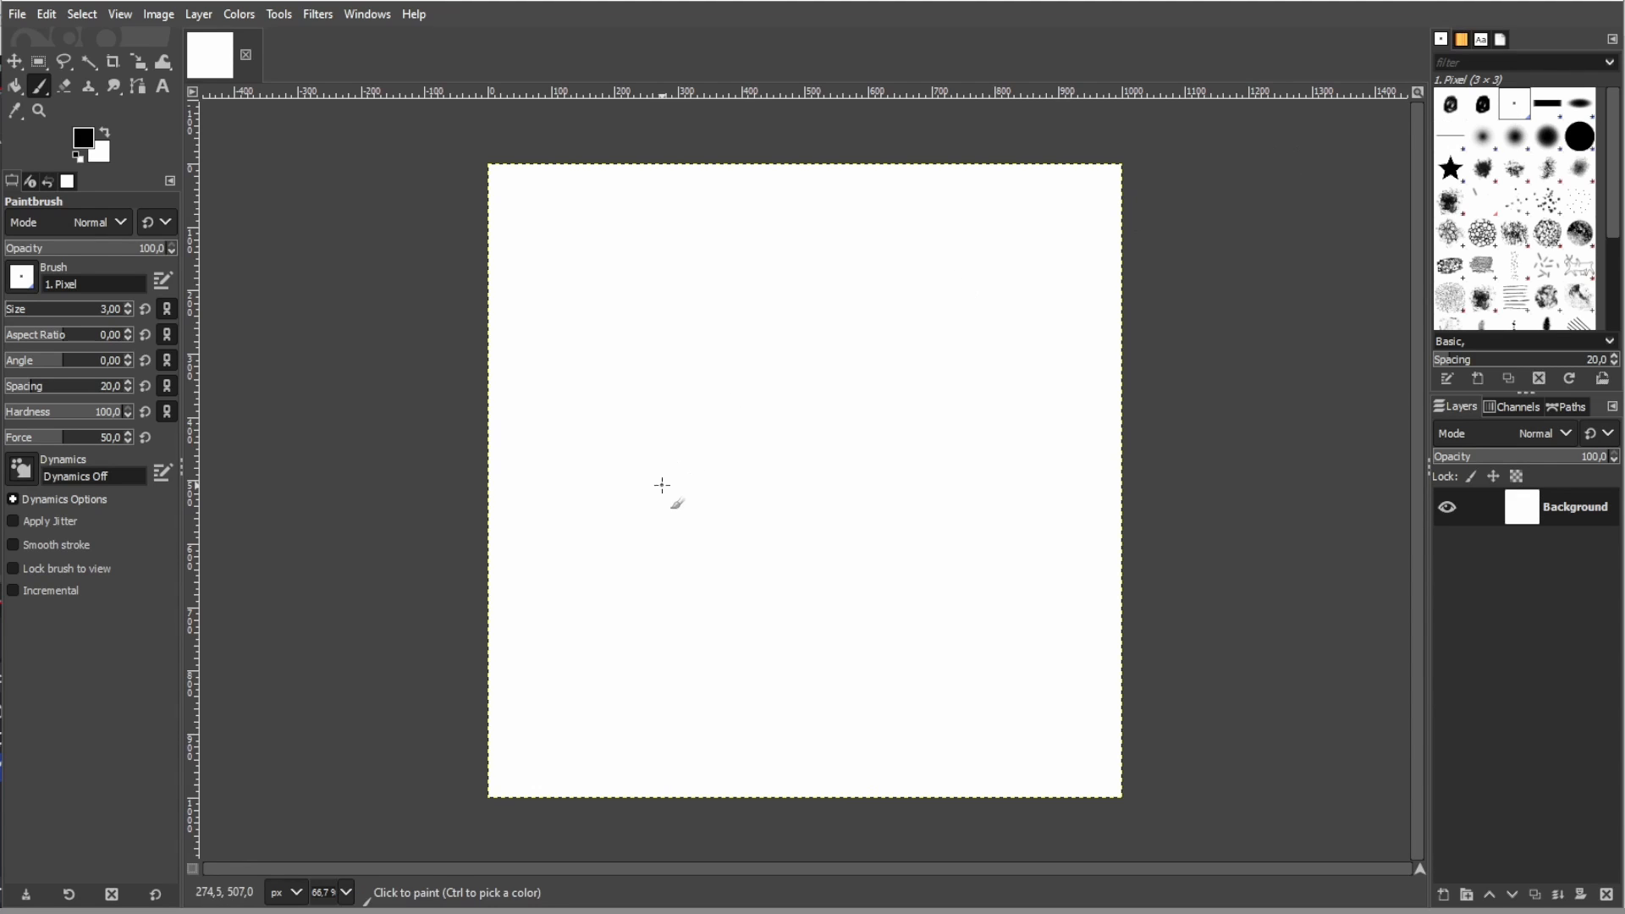
- Draw a cartoon head outline near the canvas center, with a mouth, two eyes, a nose and a jagged hairline
mouse_move(760, 550)
left_mouse_down()
mouse_move(725, 533)
mouse_move(701, 486)
mouse_move(709, 401)
mouse_move(772, 346)
mouse_move(874, 332)
mouse_move(915, 372)
mouse_move(921, 503)
mouse_move(872, 547)
mouse_move(828, 555)
mouse_move(749, 548)
mouse_move(870, 510)
mouse_move(774, 517)
left_mouse_up()
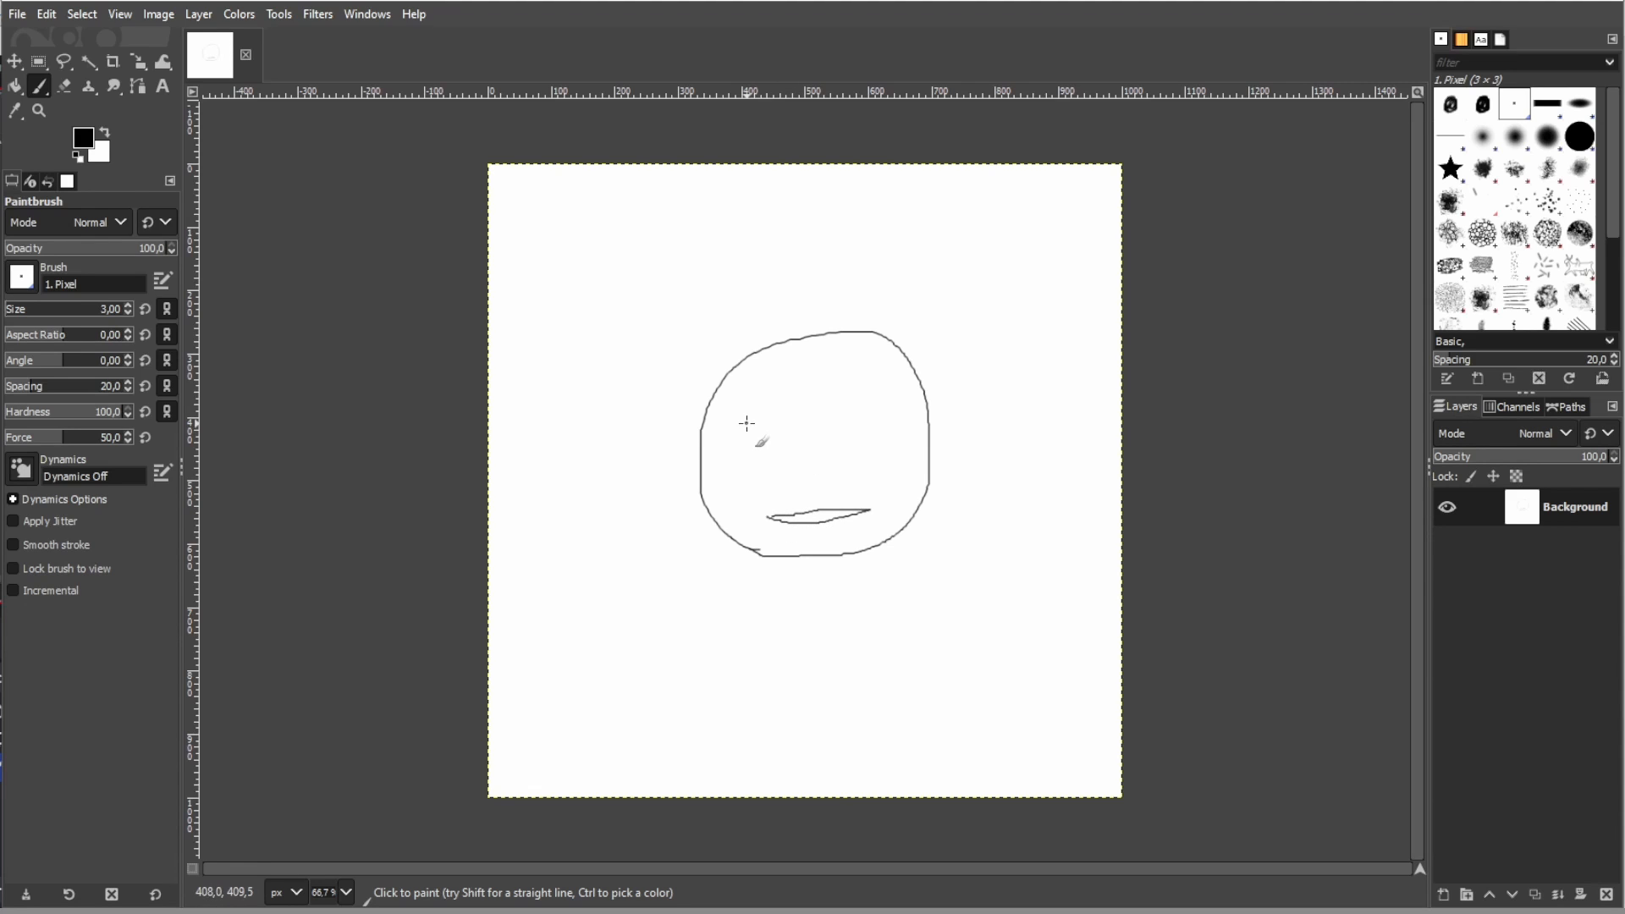
mouse_move(746, 423)
left_mouse_down()
mouse_move(791, 403)
mouse_move(801, 427)
mouse_move(772, 438)
mouse_move(751, 429)
mouse_move(880, 397)
mouse_move(894, 421)
mouse_move(849, 437)
mouse_move(824, 474)
left_mouse_up()
mouse_move(710, 379)
left_mouse_down()
mouse_move(734, 352)
mouse_move(781, 346)
mouse_move(806, 363)
mouse_move(832, 337)
mouse_move(925, 347)
left_mouse_up()
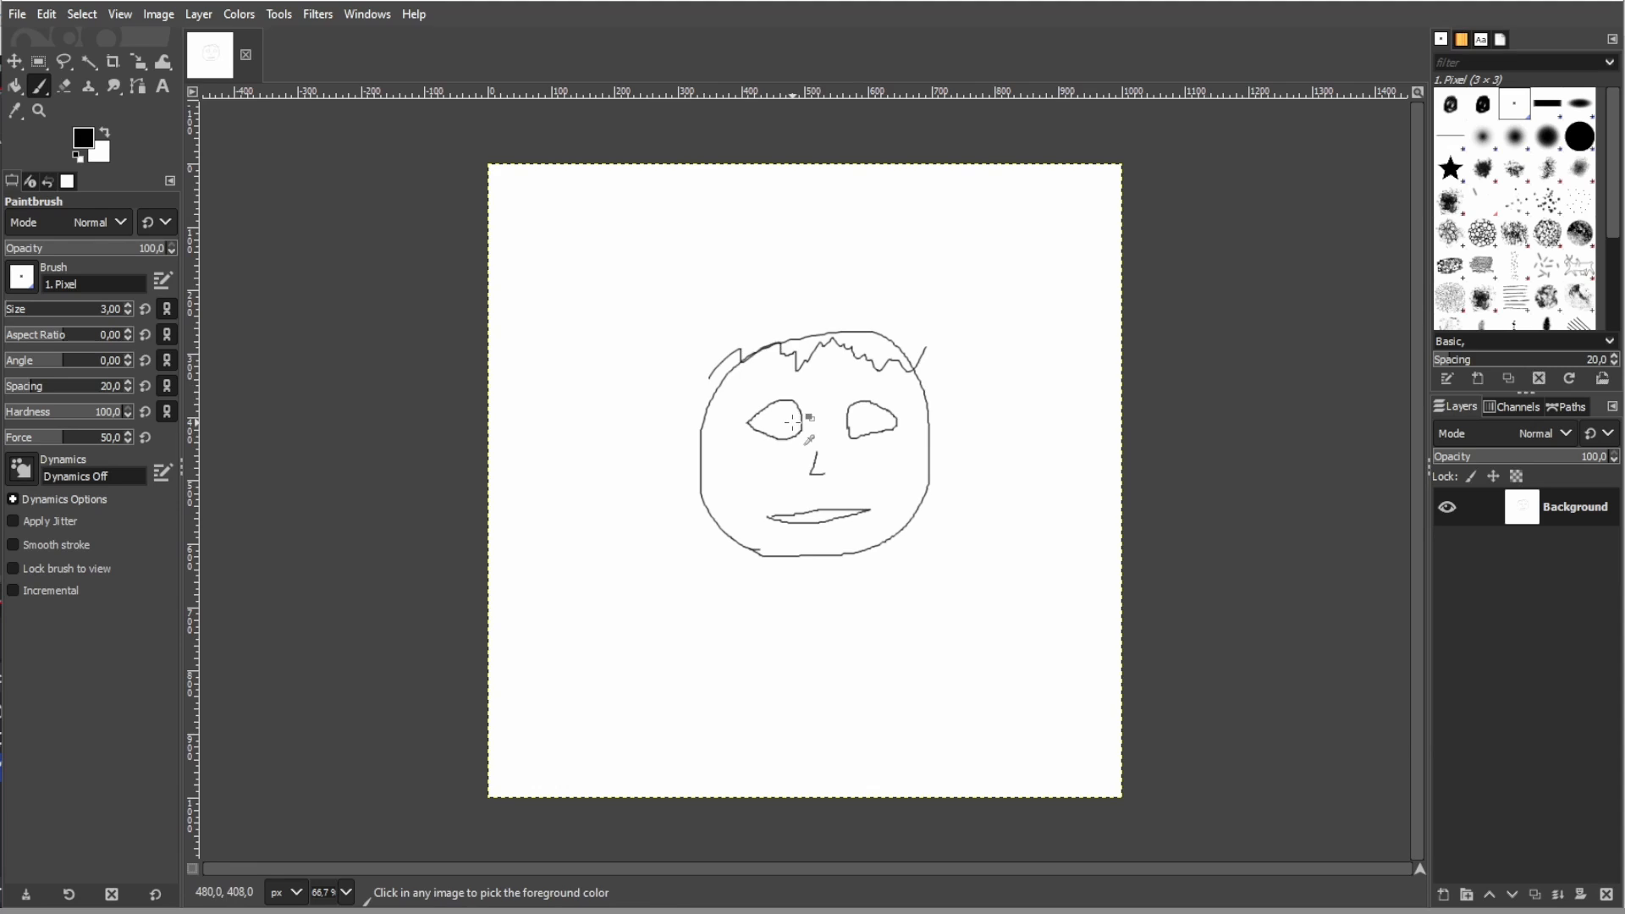
- Draw a pupil in each eye and add an ear on both sides of the head
scroll(793, 421, "up", 3, "ctrl")
mouse_move(771, 430)
left_mouse_down()
mouse_move(755, 430)
mouse_move(765, 394)
mouse_move(774, 442)
mouse_move(760, 405)
mouse_move(762, 430)
left_mouse_up()
mouse_move(1007, 430)
left_mouse_down()
mouse_move(995, 411)
mouse_move(1028, 424)
mouse_move(995, 404)
mouse_move(1016, 433)
mouse_move(1004, 418)
left_mouse_up()
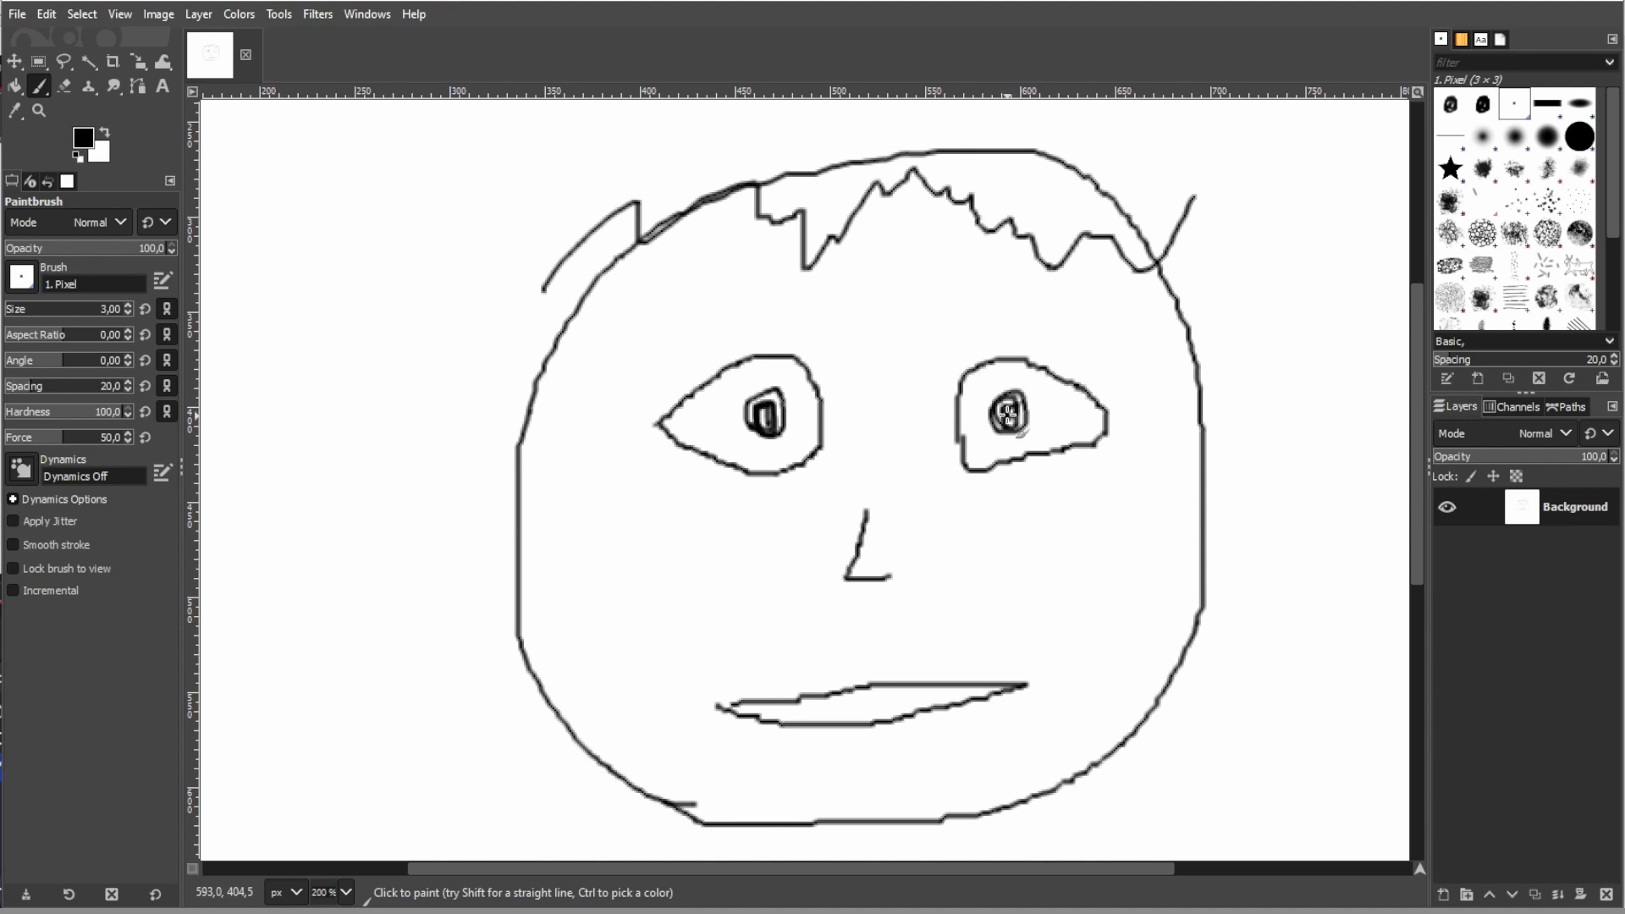
mouse_move(532, 504)
left_mouse_down()
mouse_move(490, 472)
mouse_move(475, 584)
mouse_move(586, 551)
left_mouse_up()
mouse_move(1178, 478)
left_mouse_down()
mouse_move(1194, 433)
mouse_move(1249, 408)
mouse_move(1251, 526)
mouse_move(1229, 575)
mouse_move(1176, 550)
left_mouse_up()
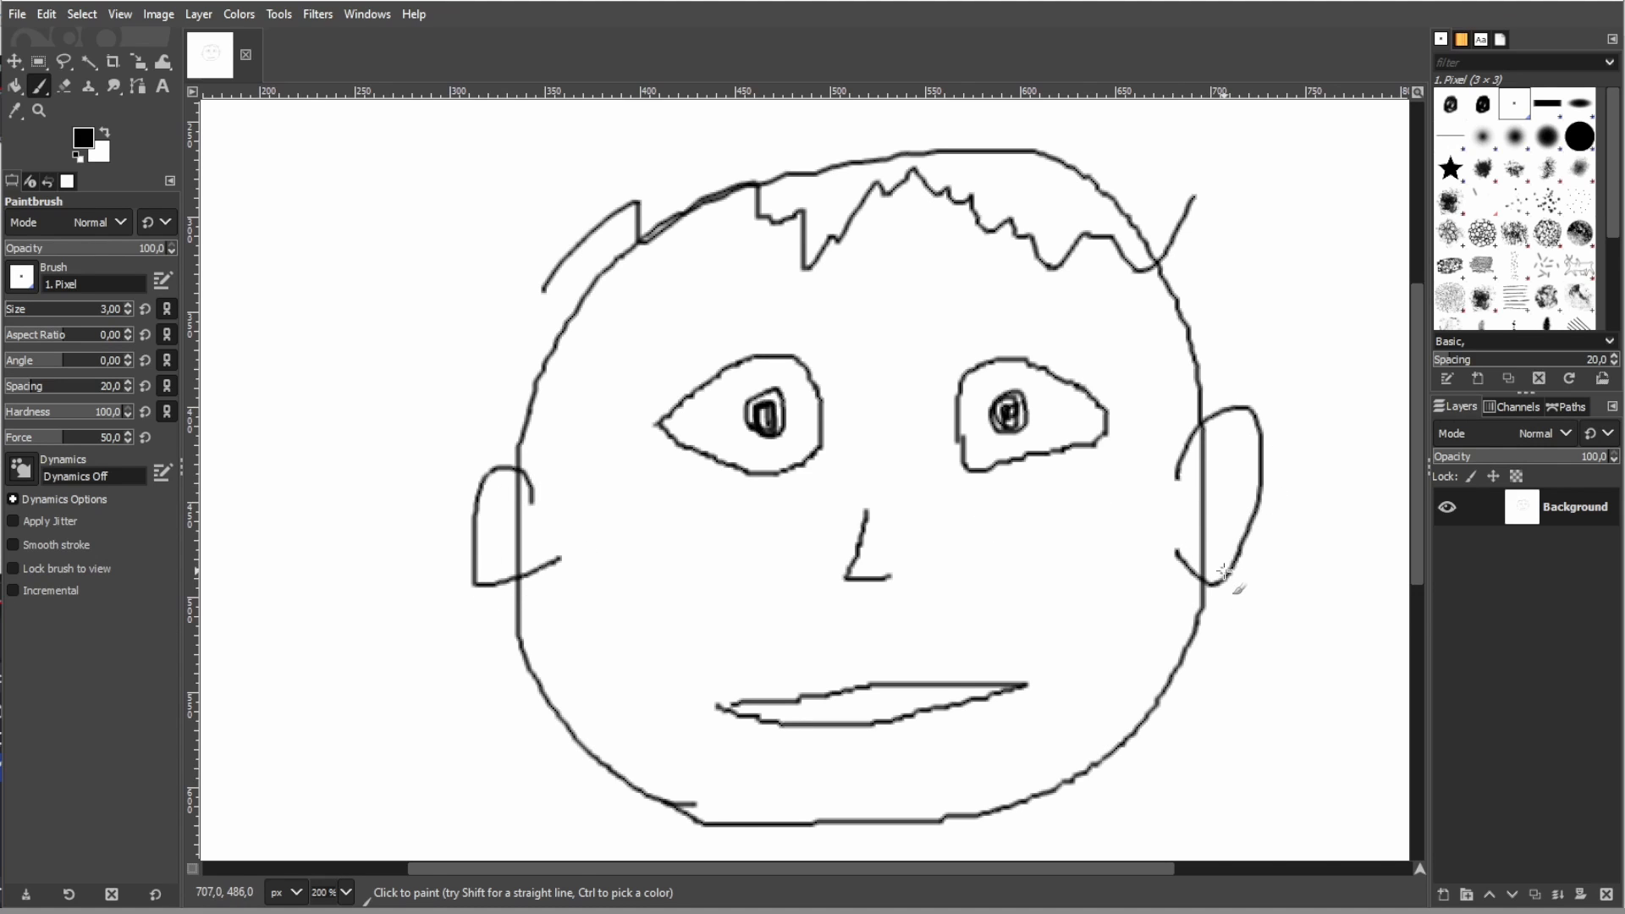
- Draw a closed body outline with neck, torso and two arms below the head
scroll(1223, 572, "down", 3, "ctrl")
mouse_move(1262, 635)
left_mouse_down()
mouse_move(1152, 513)
mouse_move(1072, 496)
left_mouse_up()
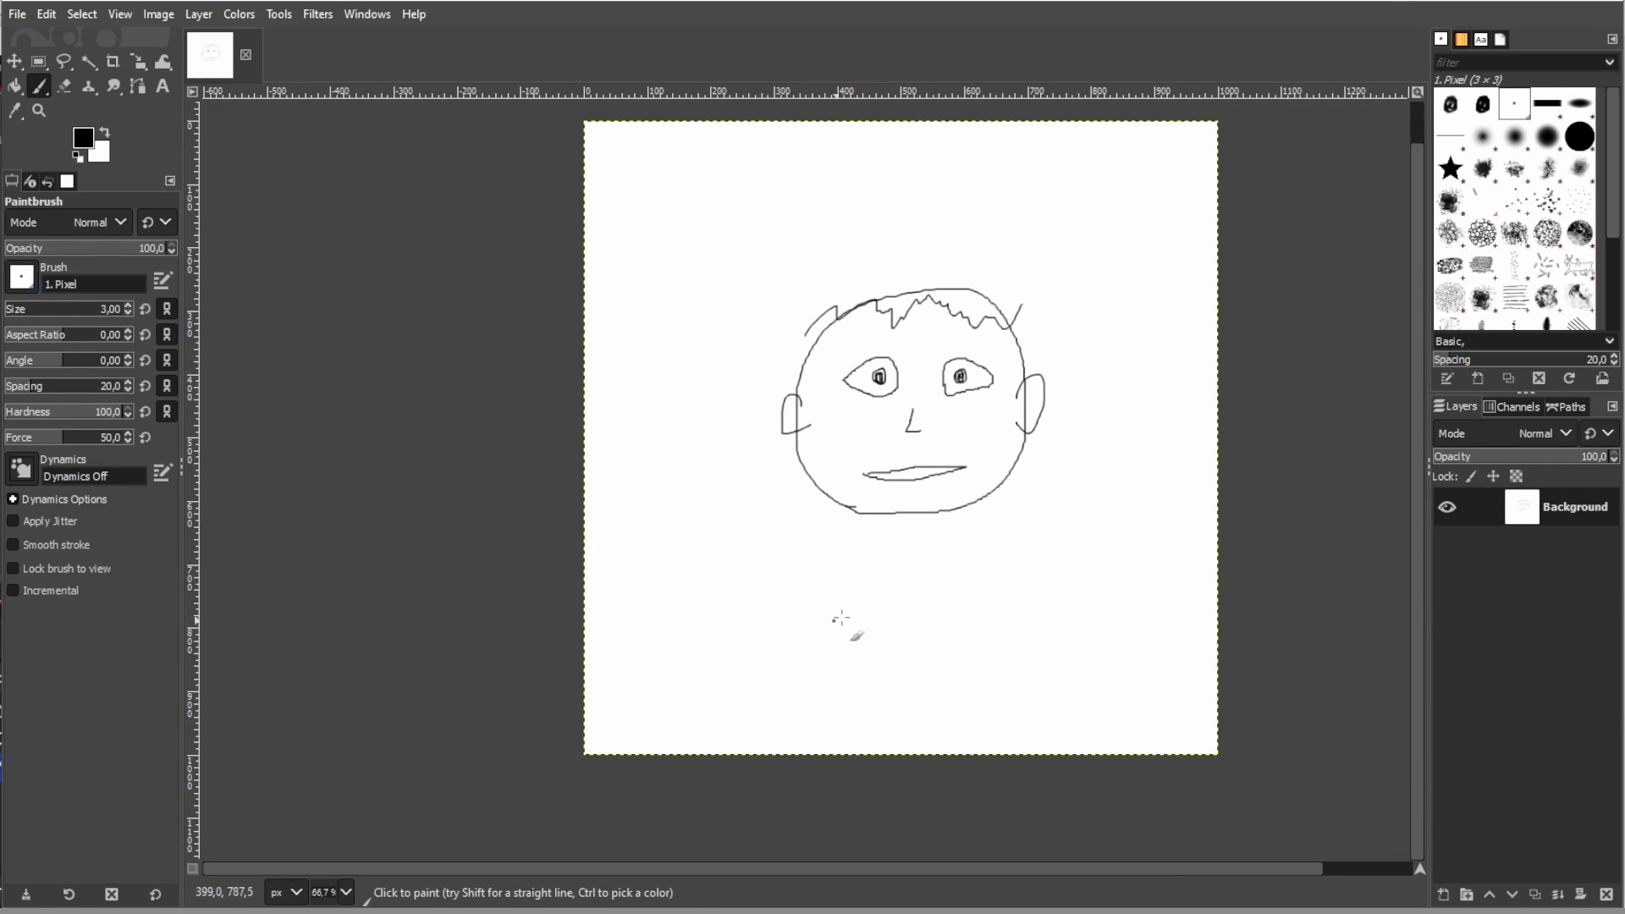
mouse_move(872, 546)
left_mouse_down()
mouse_move(811, 584)
mouse_move(761, 688)
mouse_move(779, 703)
mouse_move(812, 704)
mouse_move(844, 614)
mouse_move(859, 628)
mouse_move(846, 712)
mouse_move(954, 716)
mouse_move(938, 610)
mouse_move(998, 695)
mouse_move(1010, 630)
mouse_move(968, 587)
mouse_move(900, 580)
mouse_move(875, 540)
left_mouse_up()
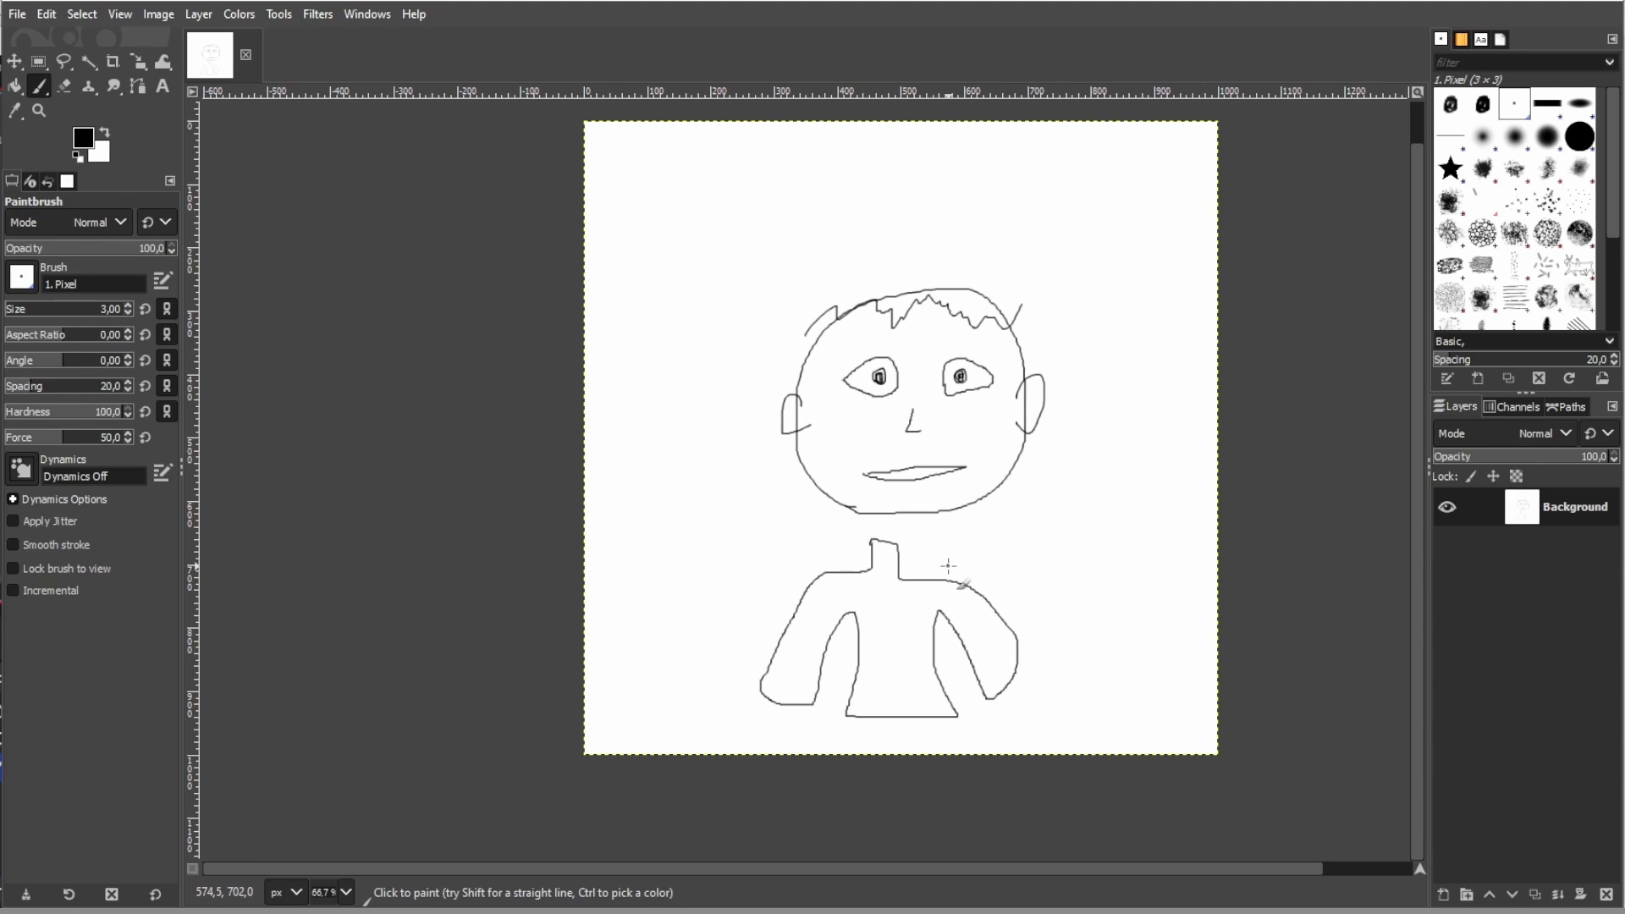
- Cut the head out with a rectangular selection, paste it back and name the pasted layer "head"
left_click(39, 61)
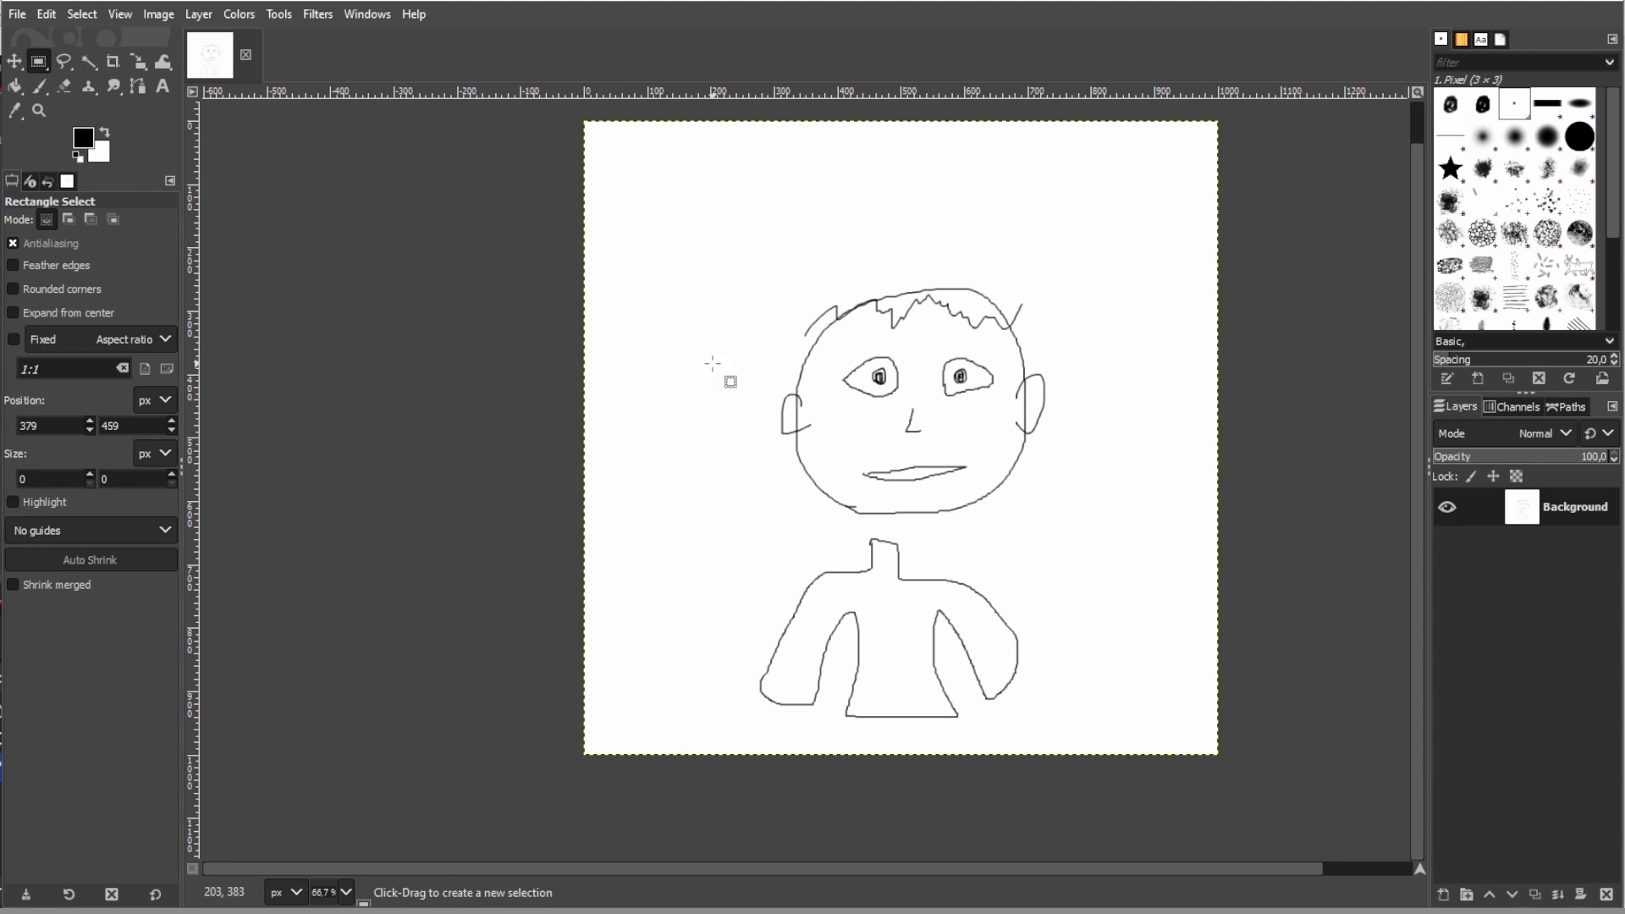
left_click_drag(756, 224, 1066, 525)
key("ctrl+x")
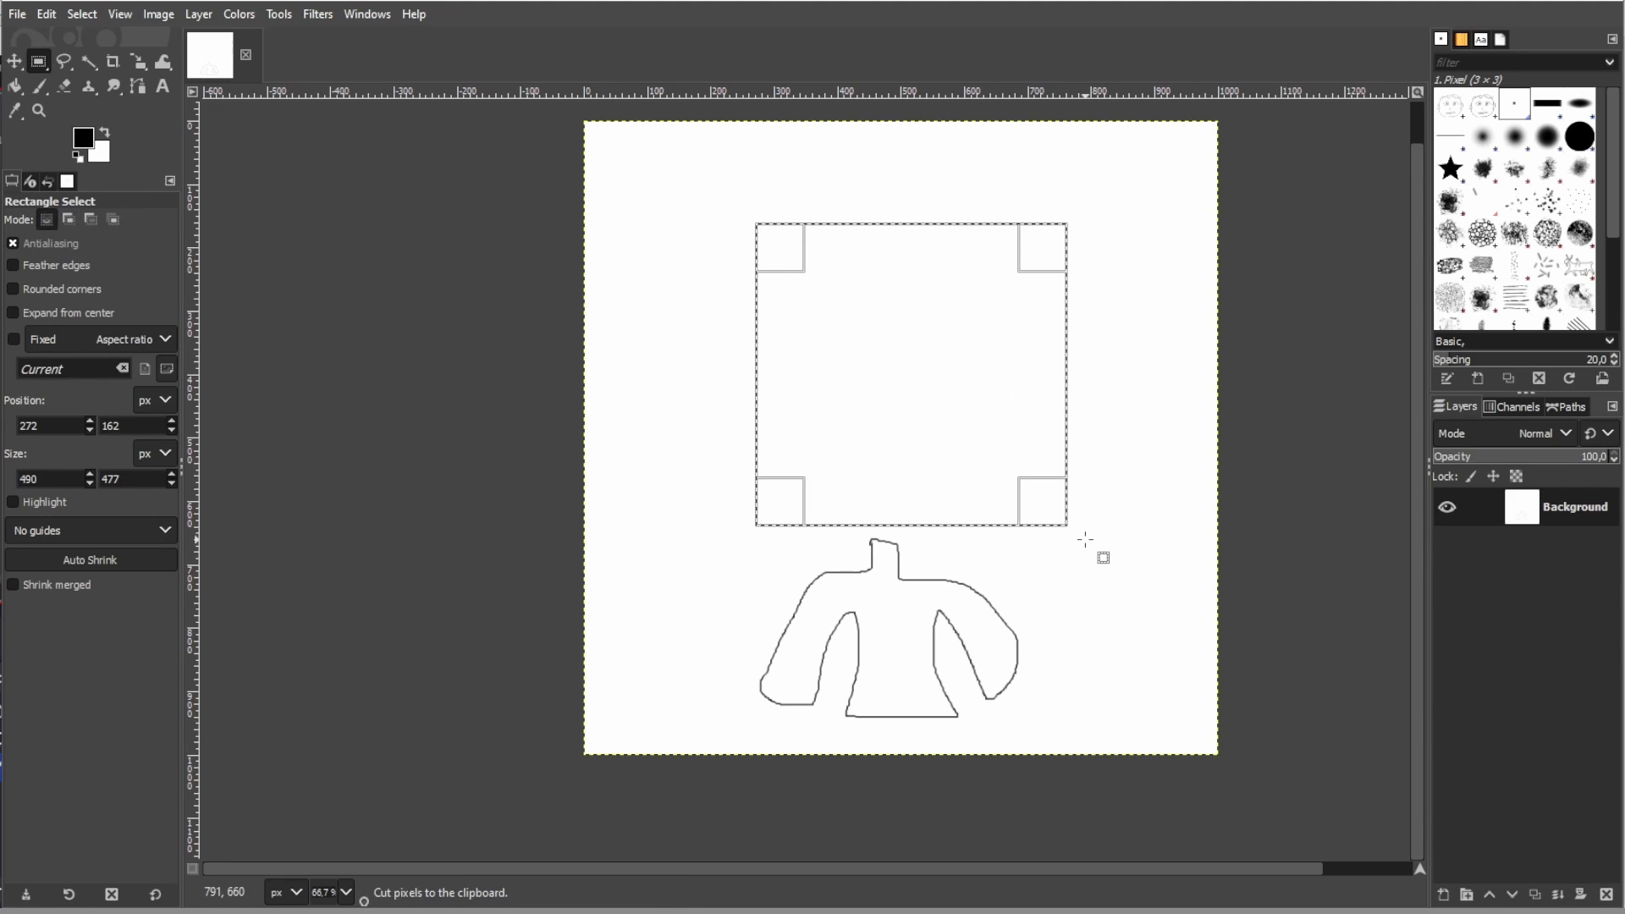
key("ctrl+v")
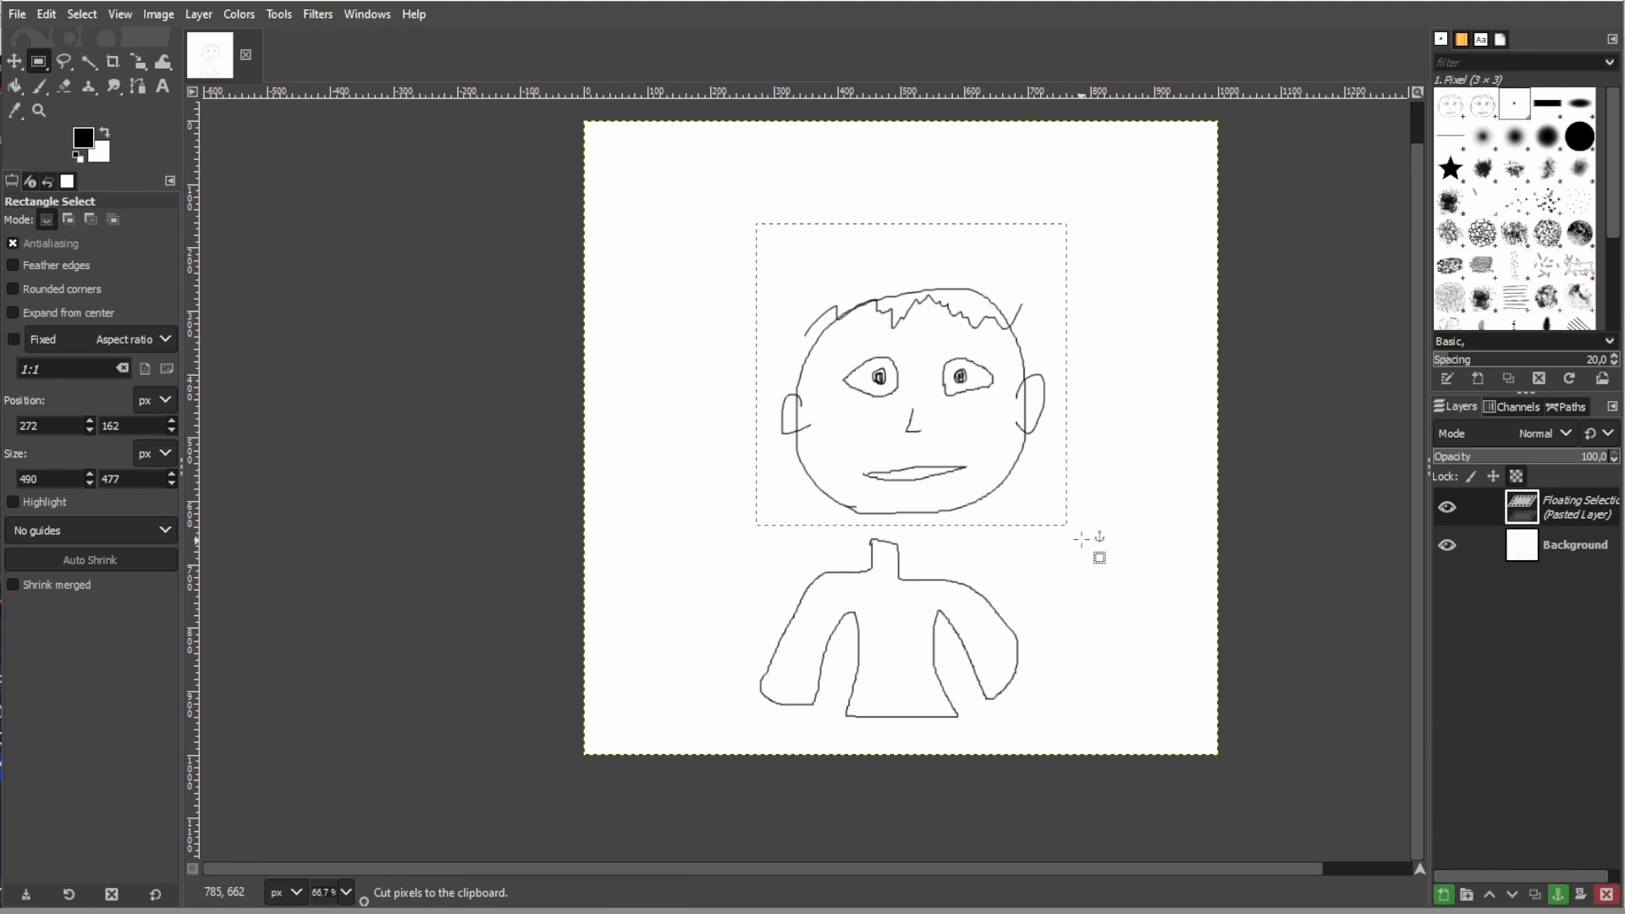
double_click(1558, 511)
type("head")
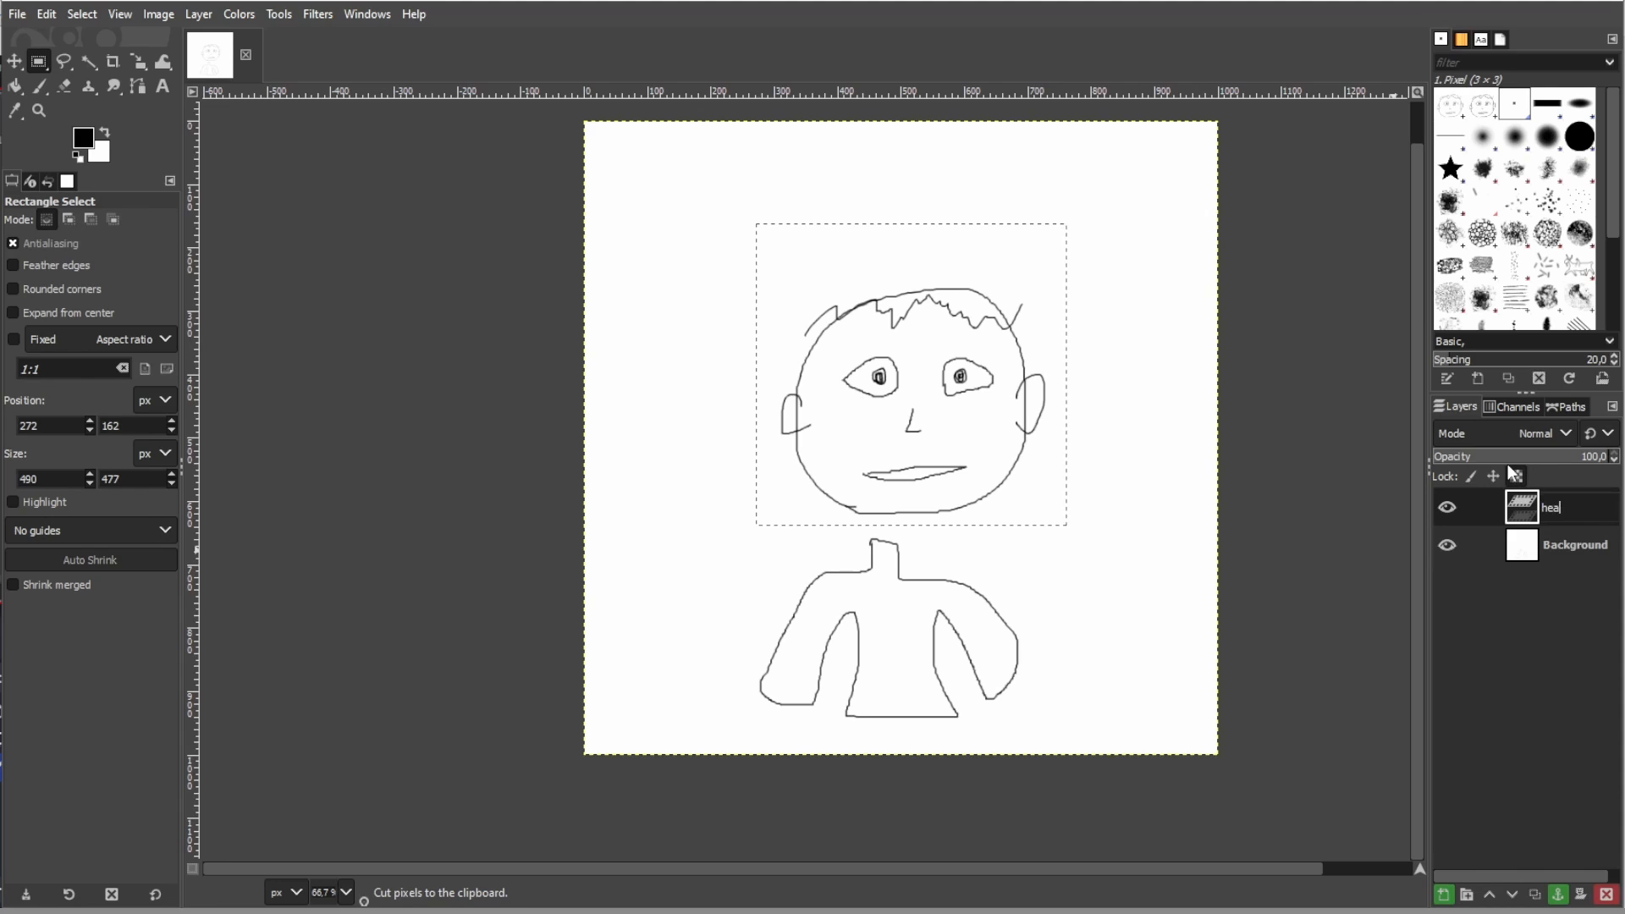
- Rename the Background layer as "body" and add an alpha channel to it
double_click(1576, 548)
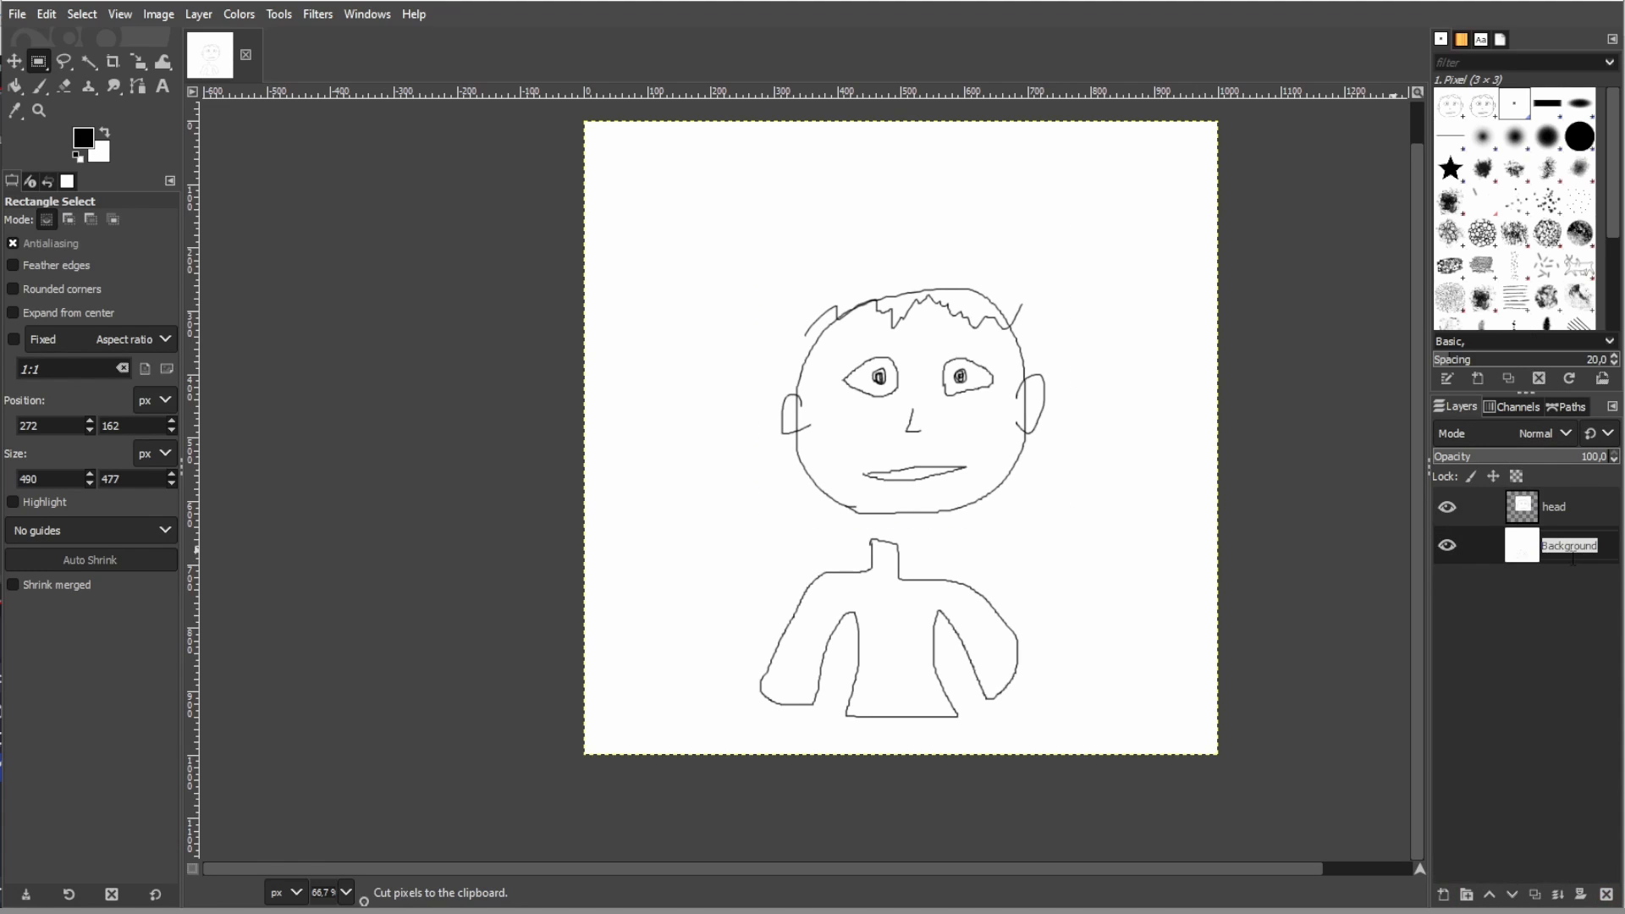
type("body")
key("Return")
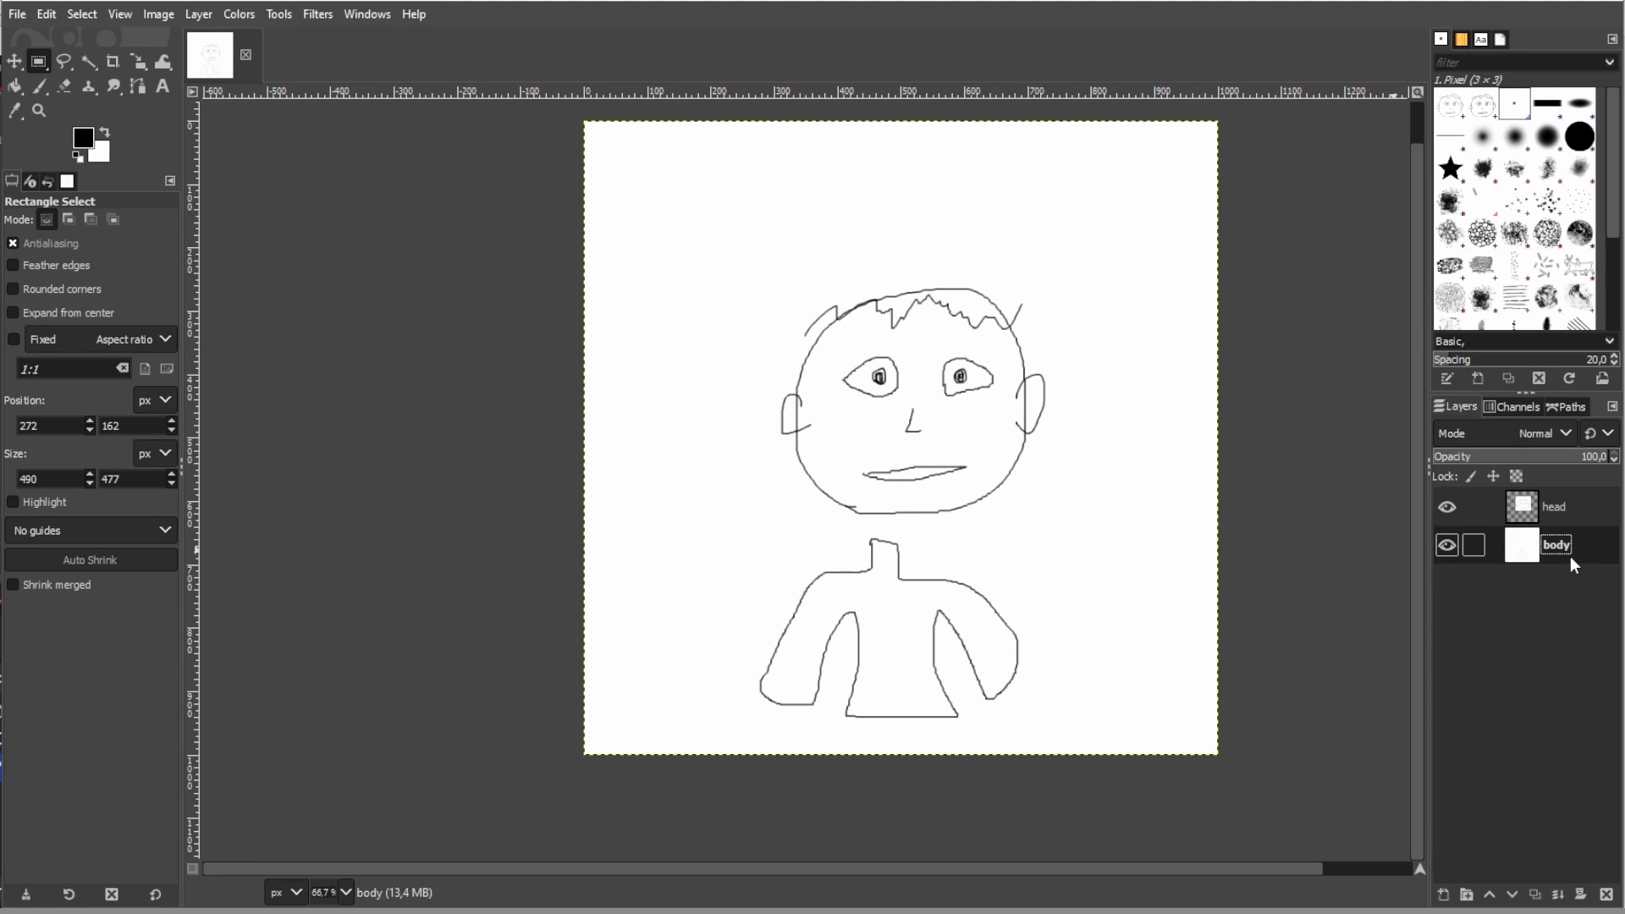
right_click(1562, 554)
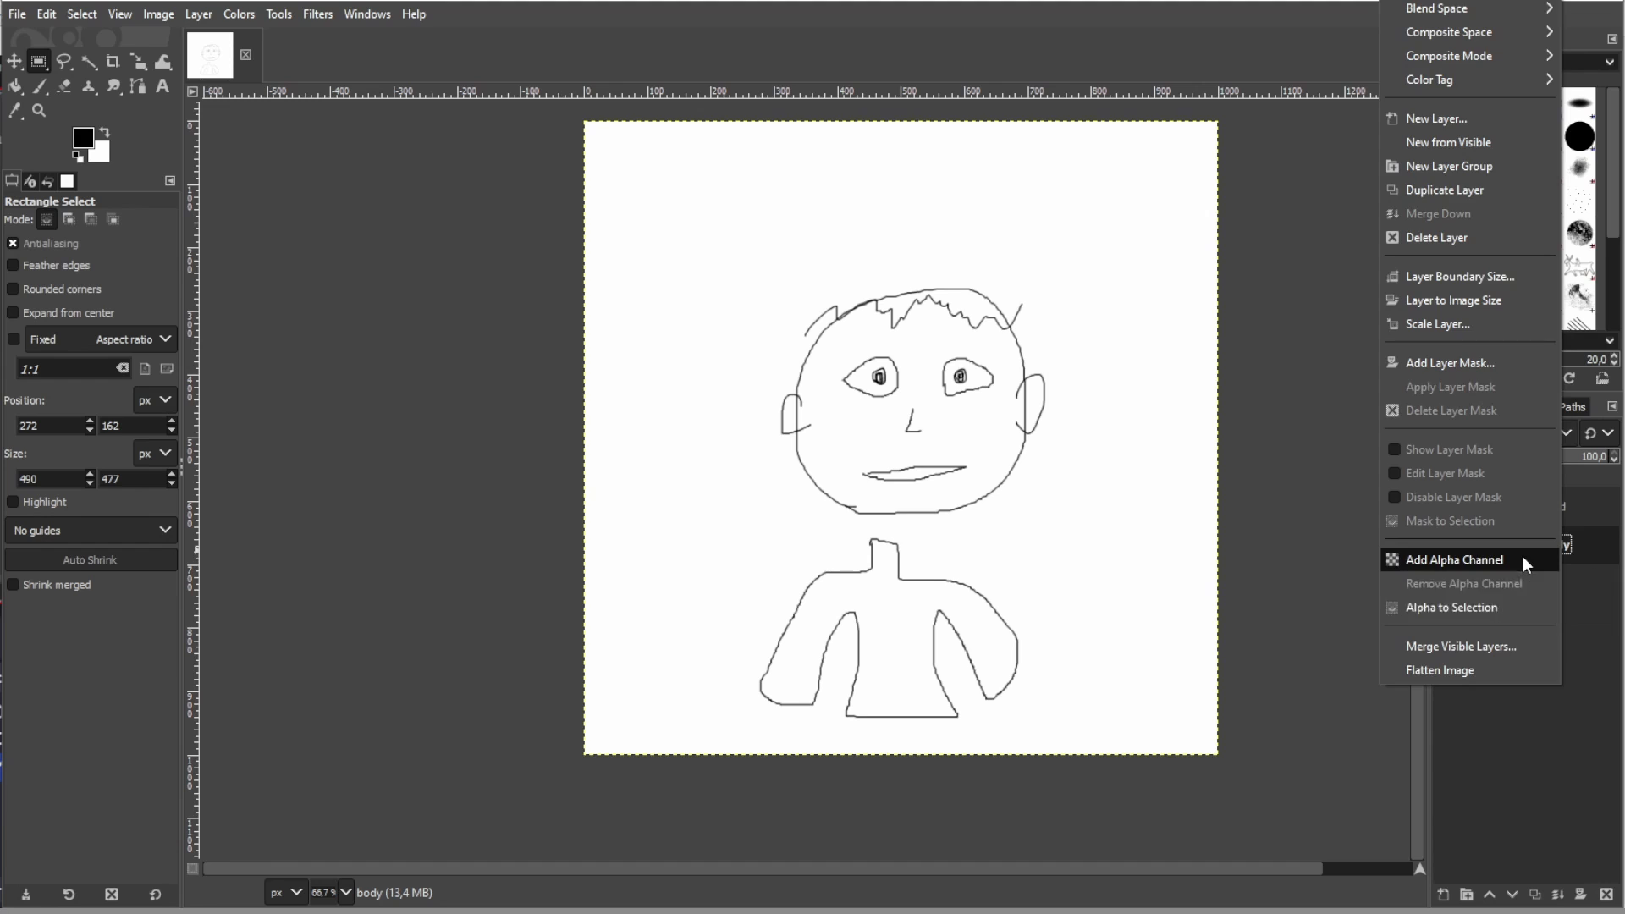
left_click(1522, 561)
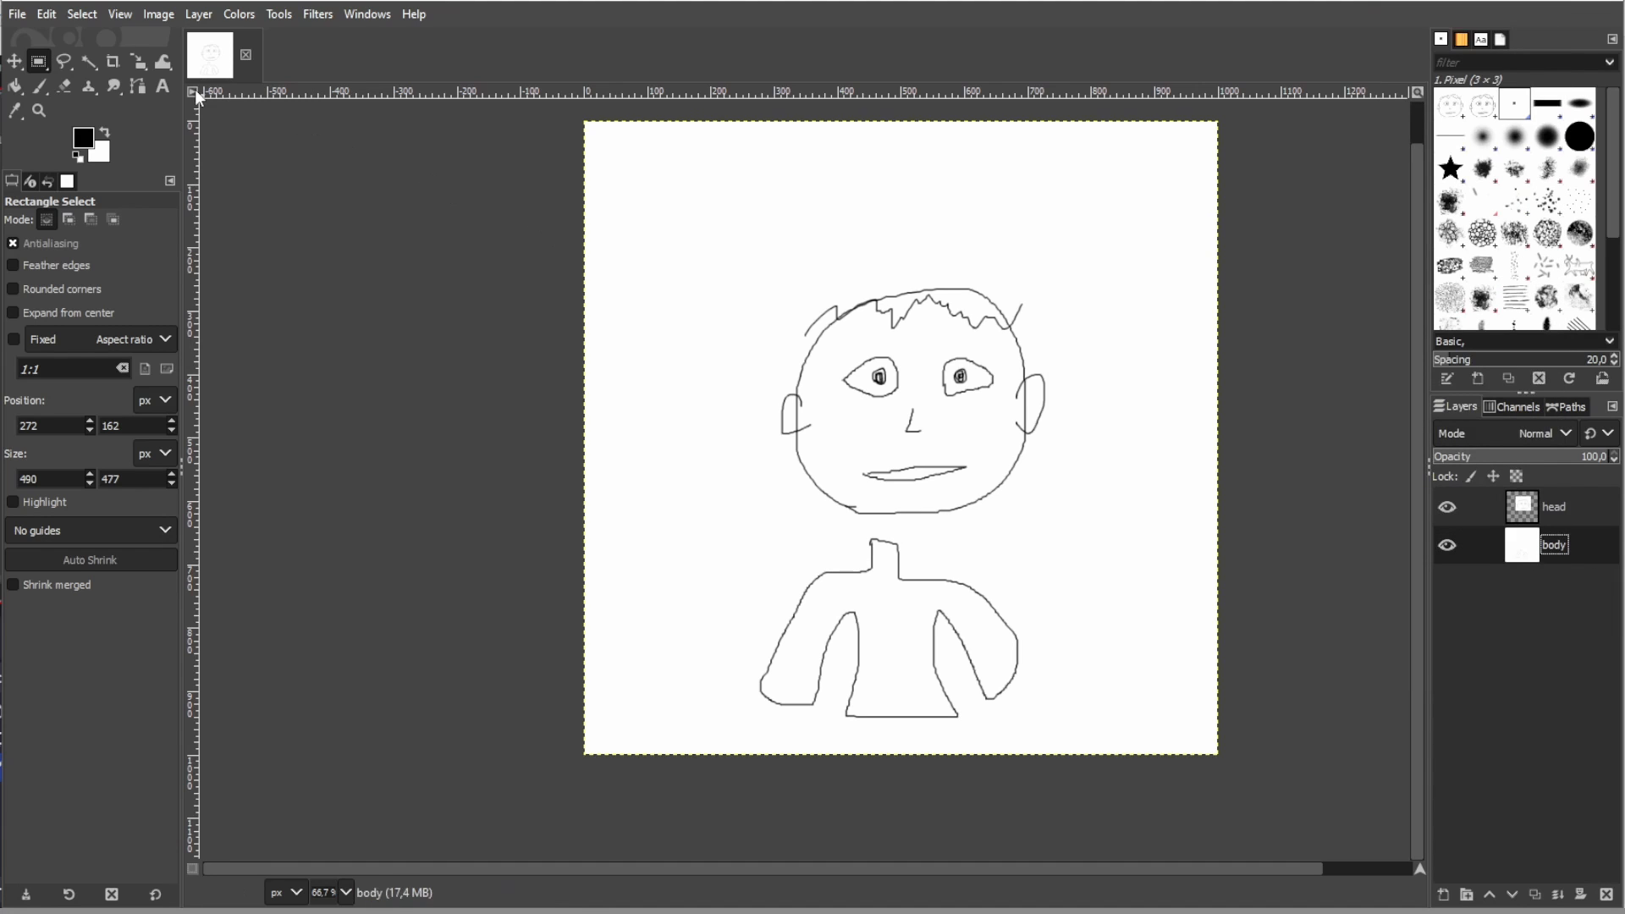
- Hide the head layer and delete the white area around the body outline using Fuzzy Select
left_click(1446, 507)
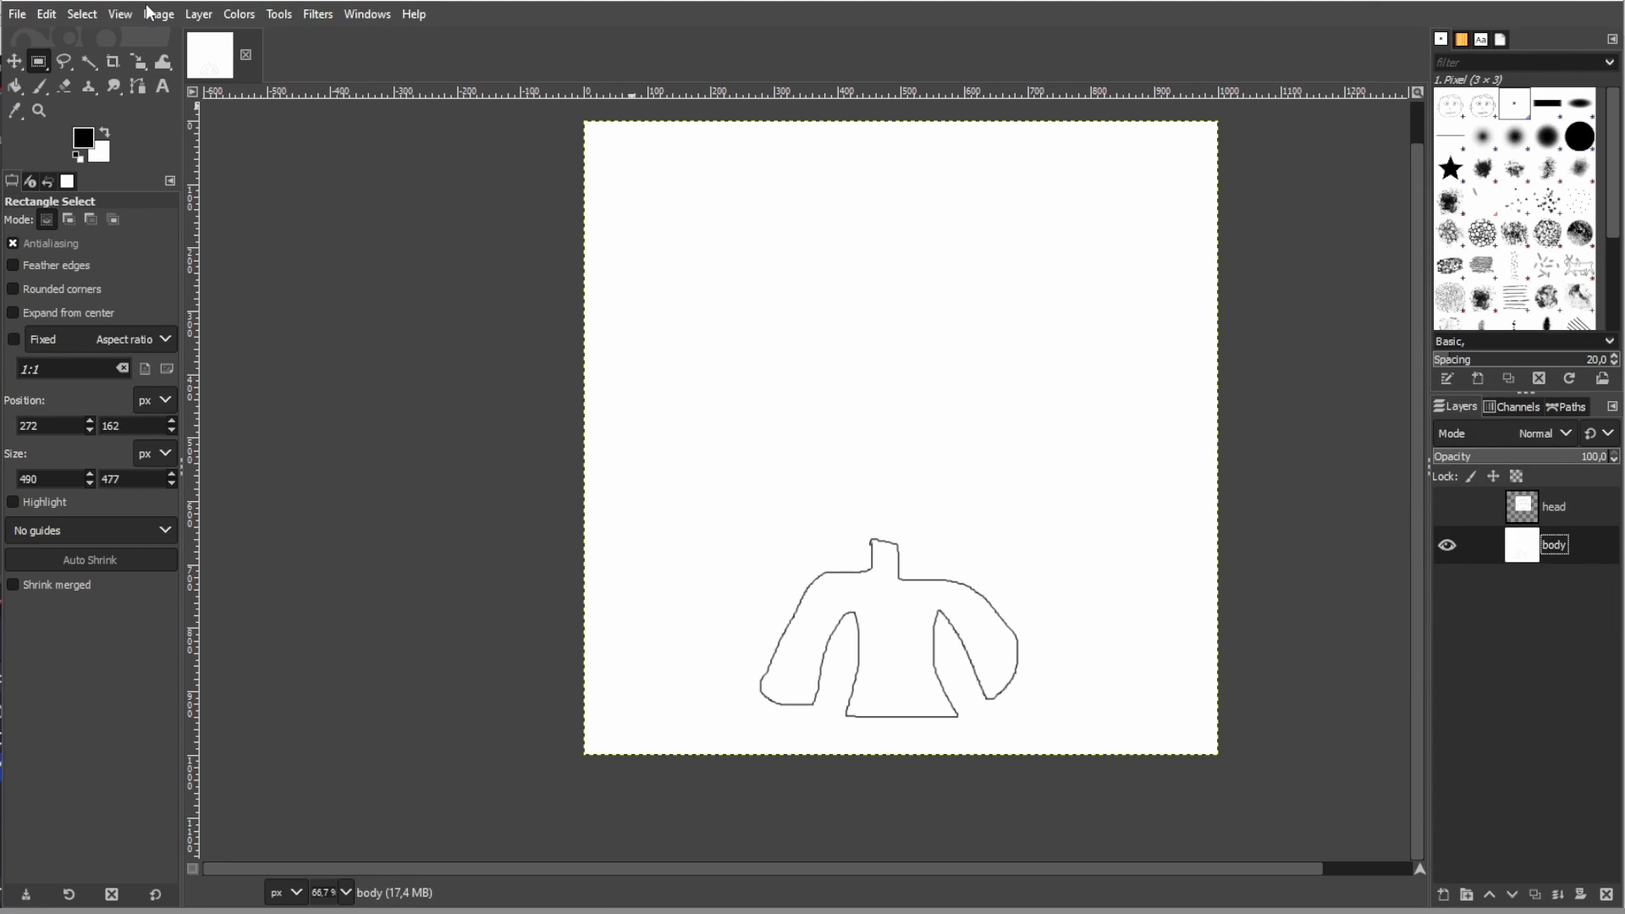
left_click(90, 61)
left_click(694, 563)
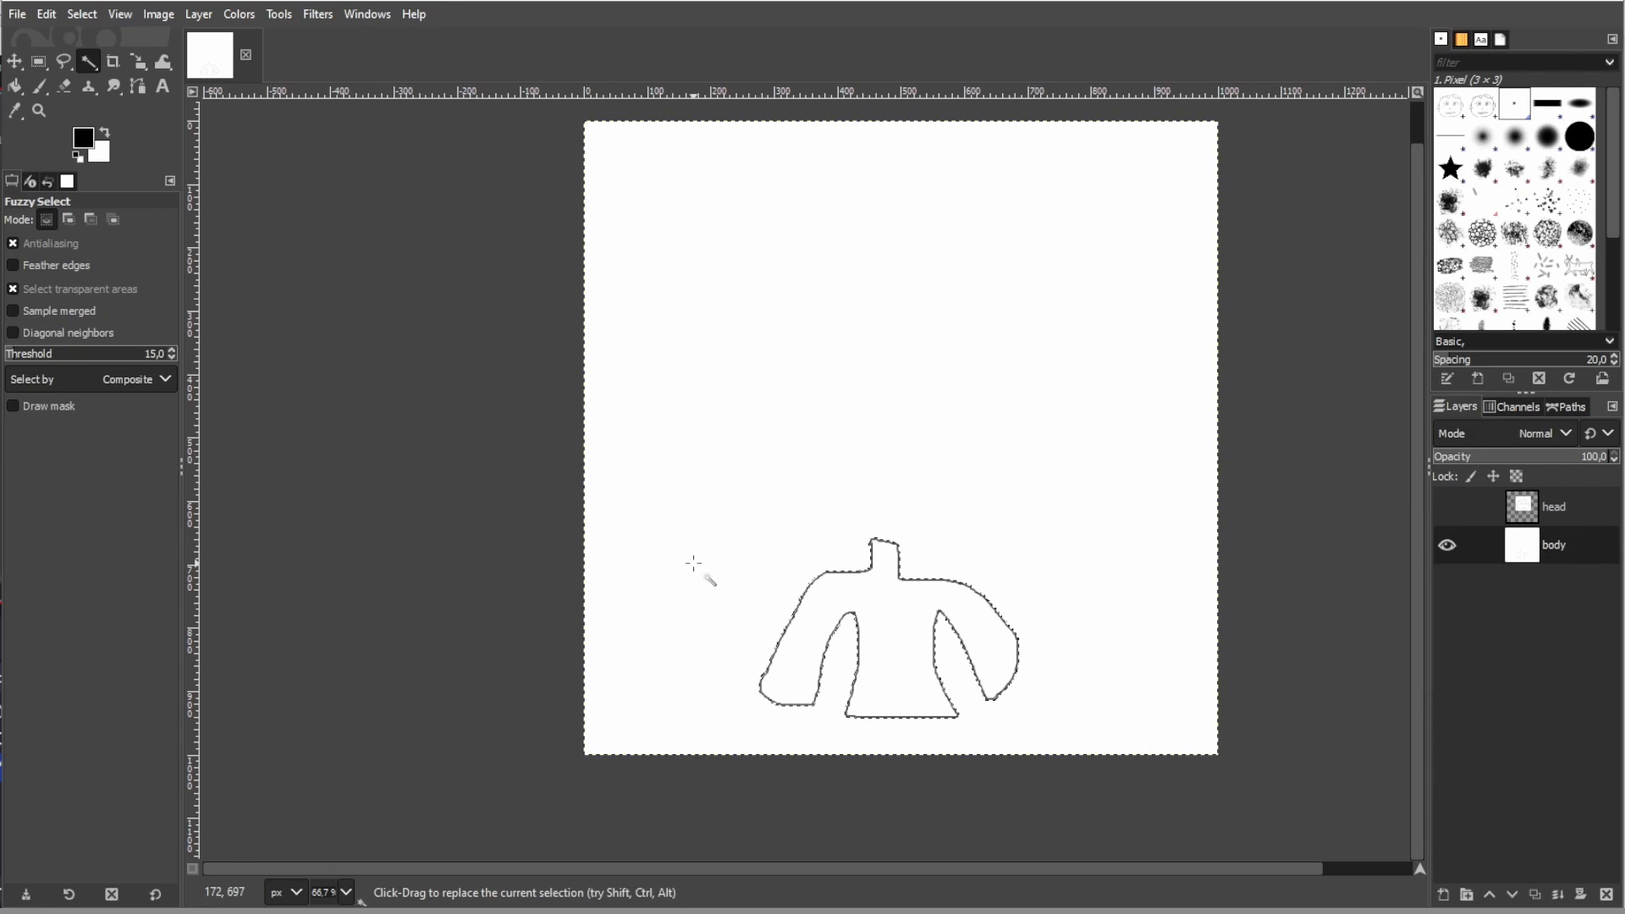
key("Delete")
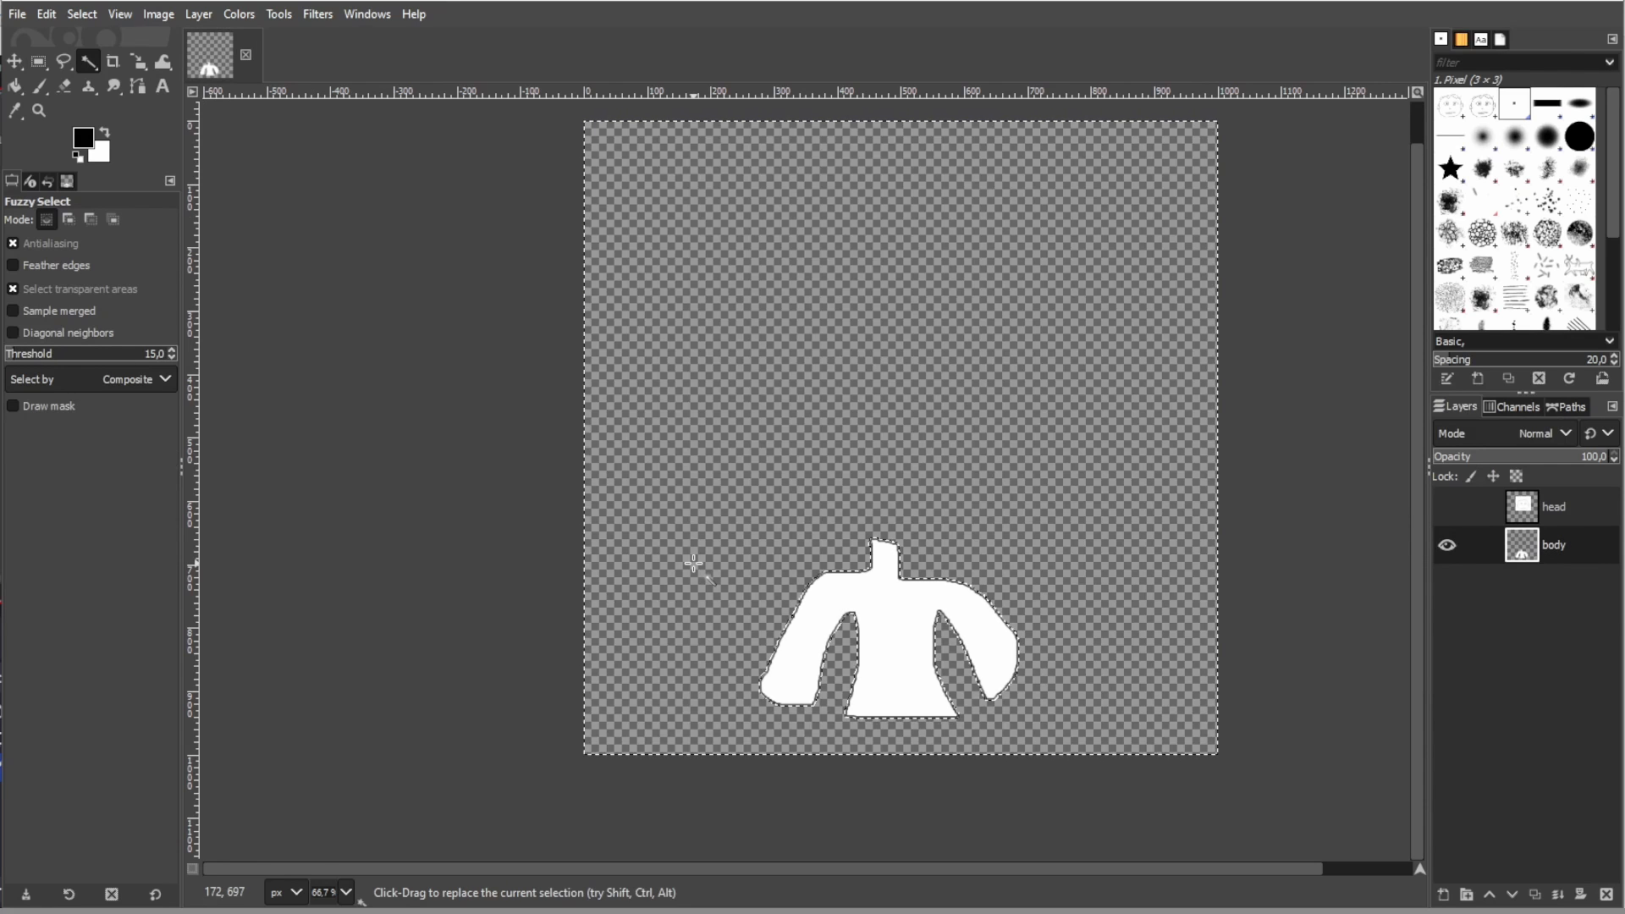
- Show the head layer again and delete the white area around the head outline on it
left_click(1533, 520)
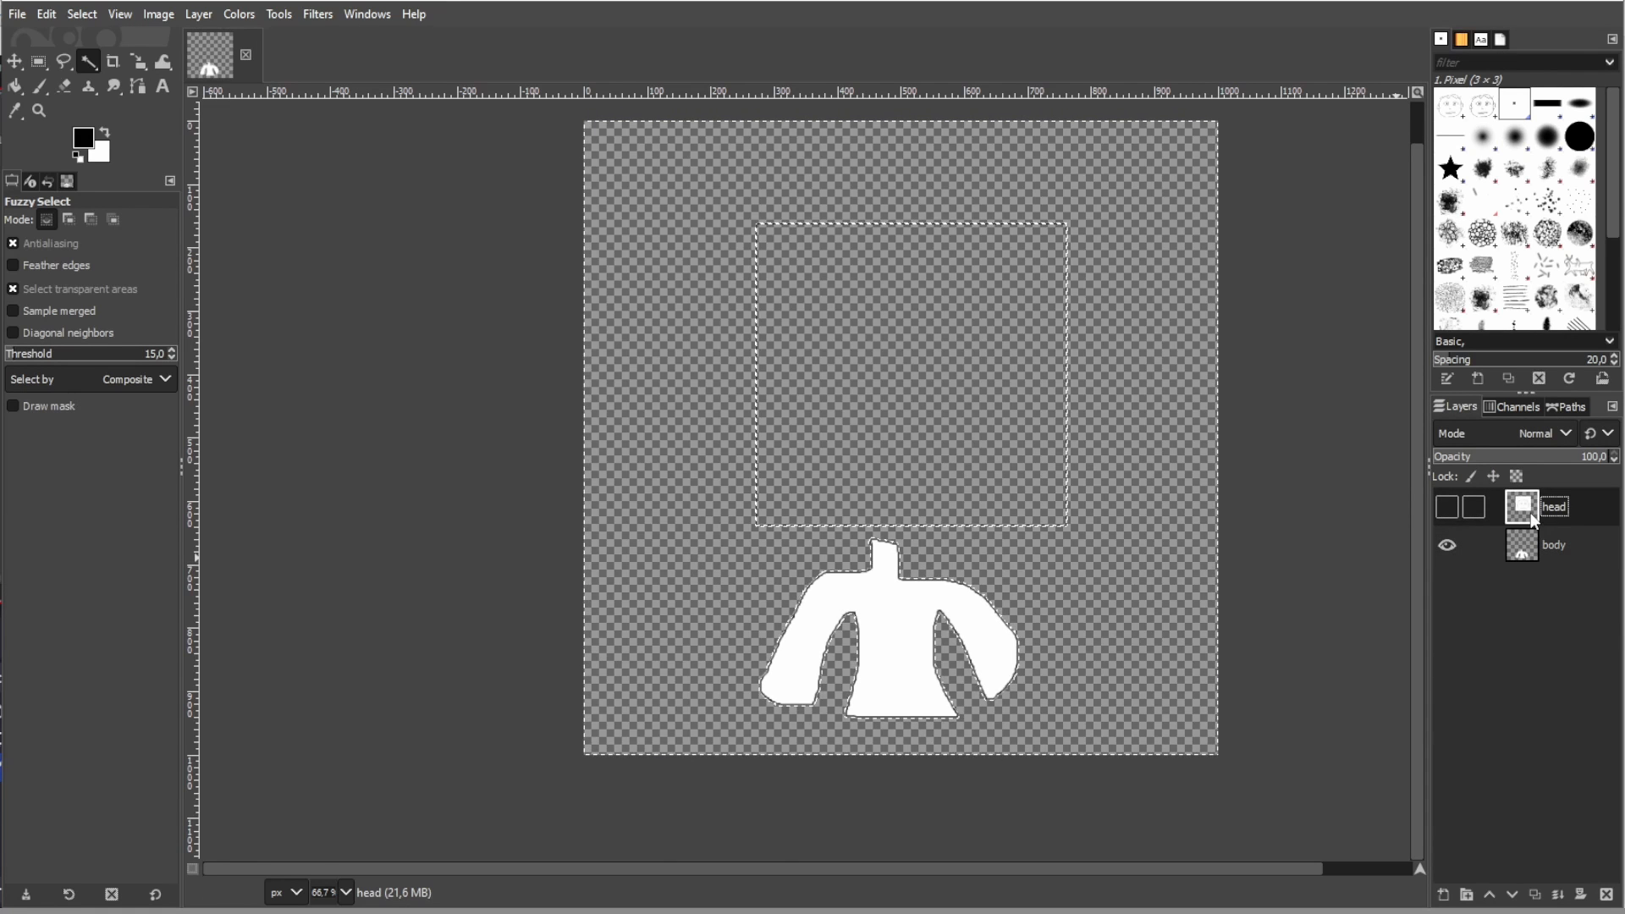
left_click(1447, 507)
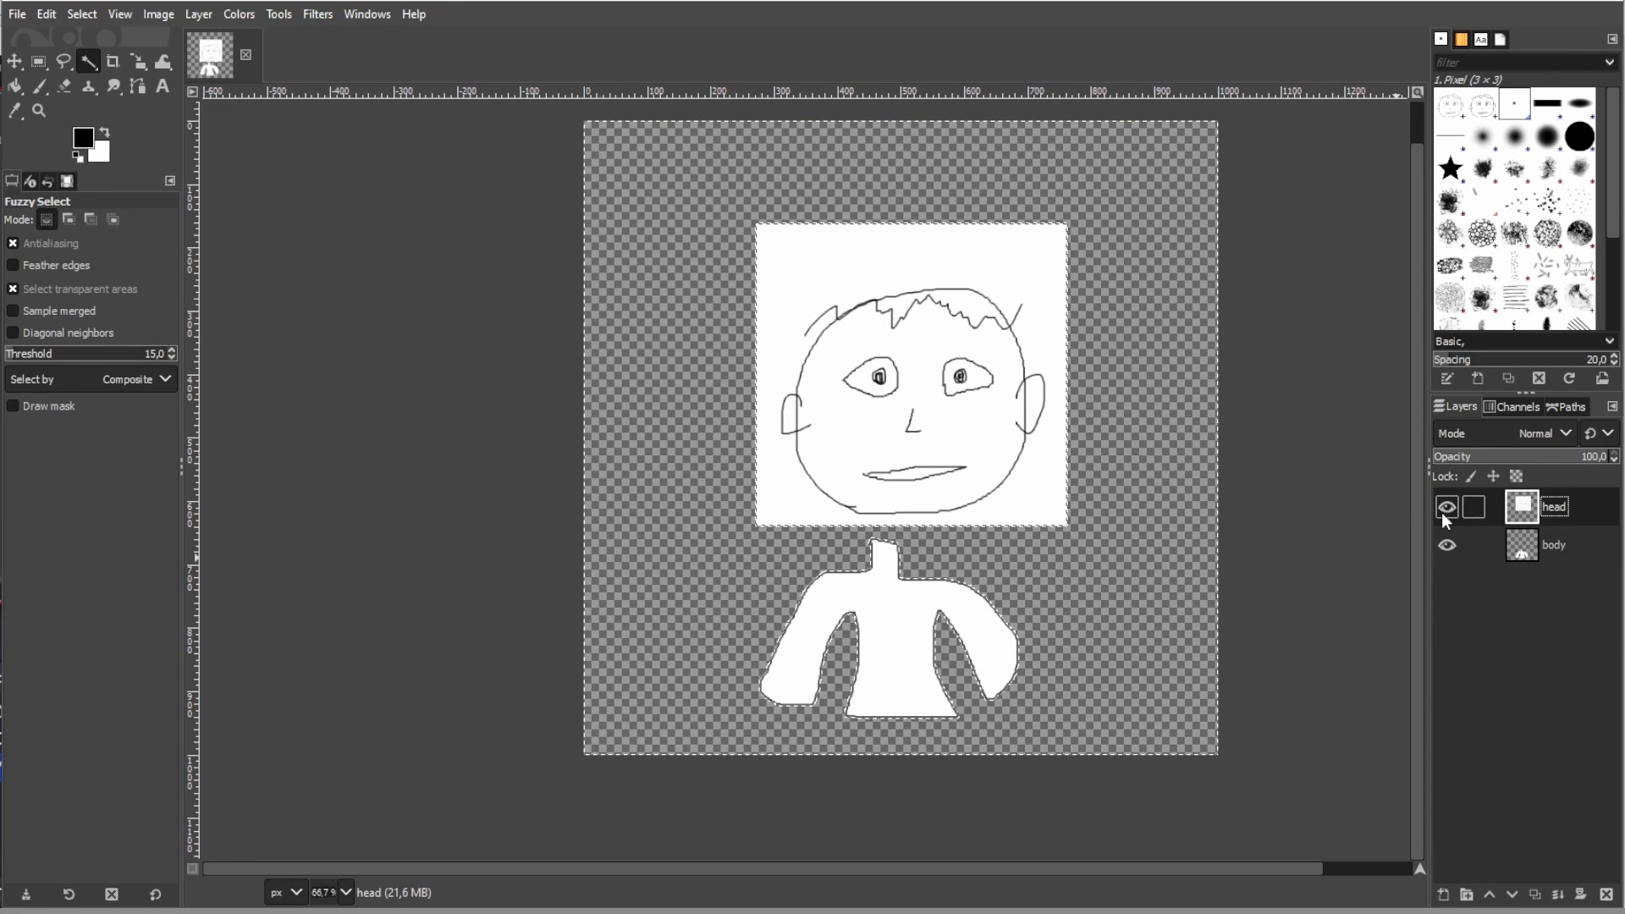
left_click(977, 274)
key("Delete")
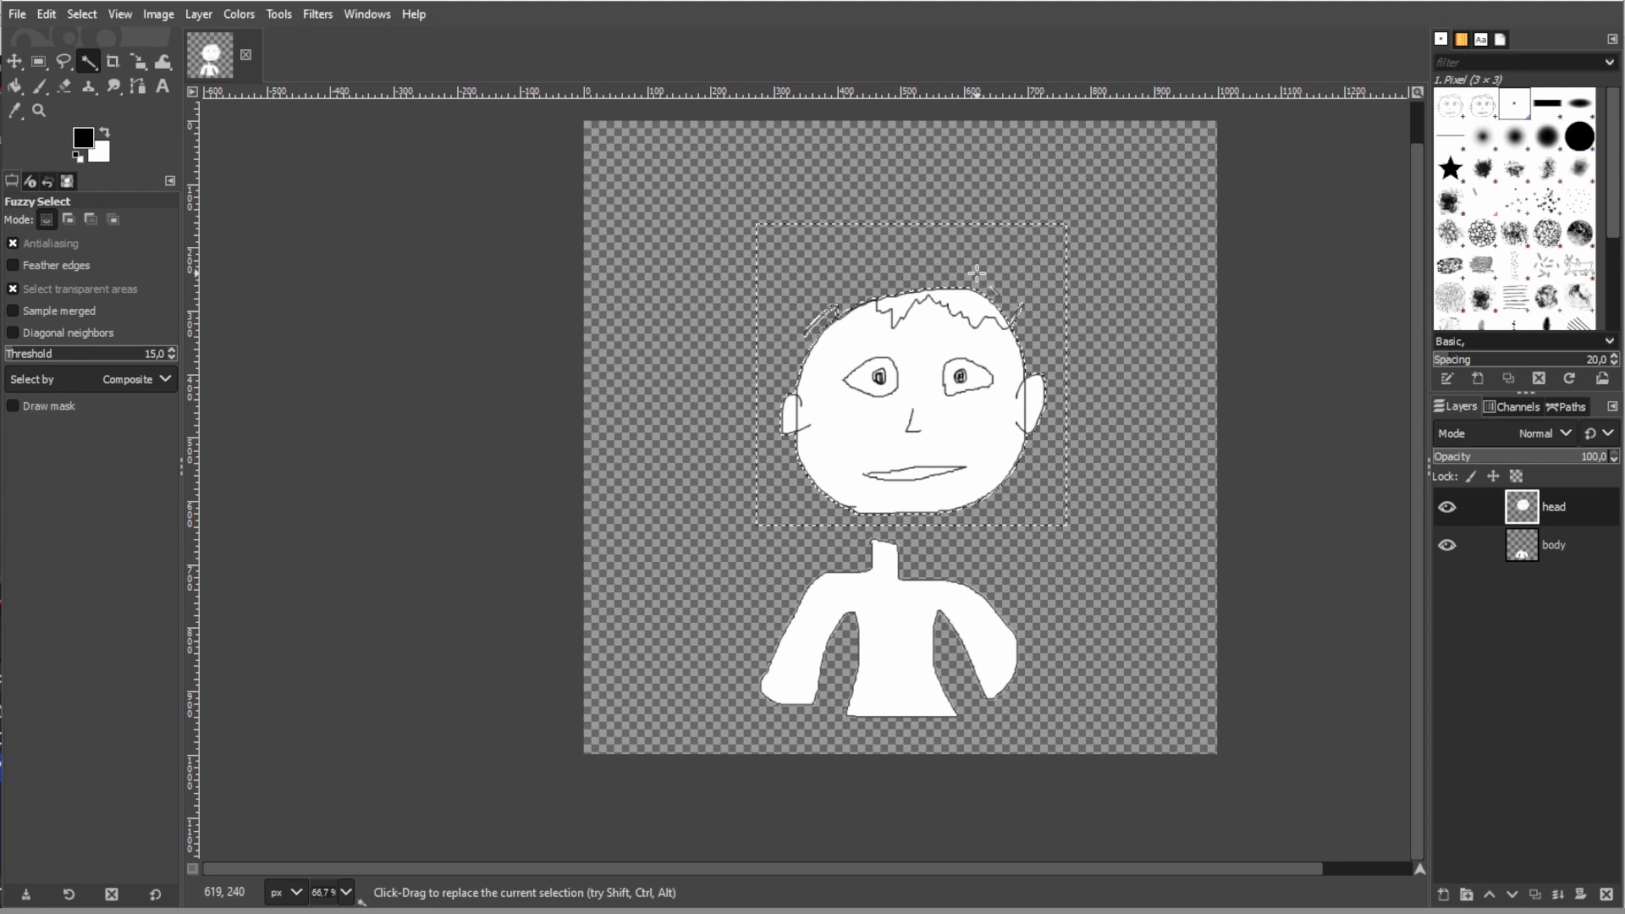
- Move the head layer down onto the body's neck and clear the selection
left_click(17, 63)
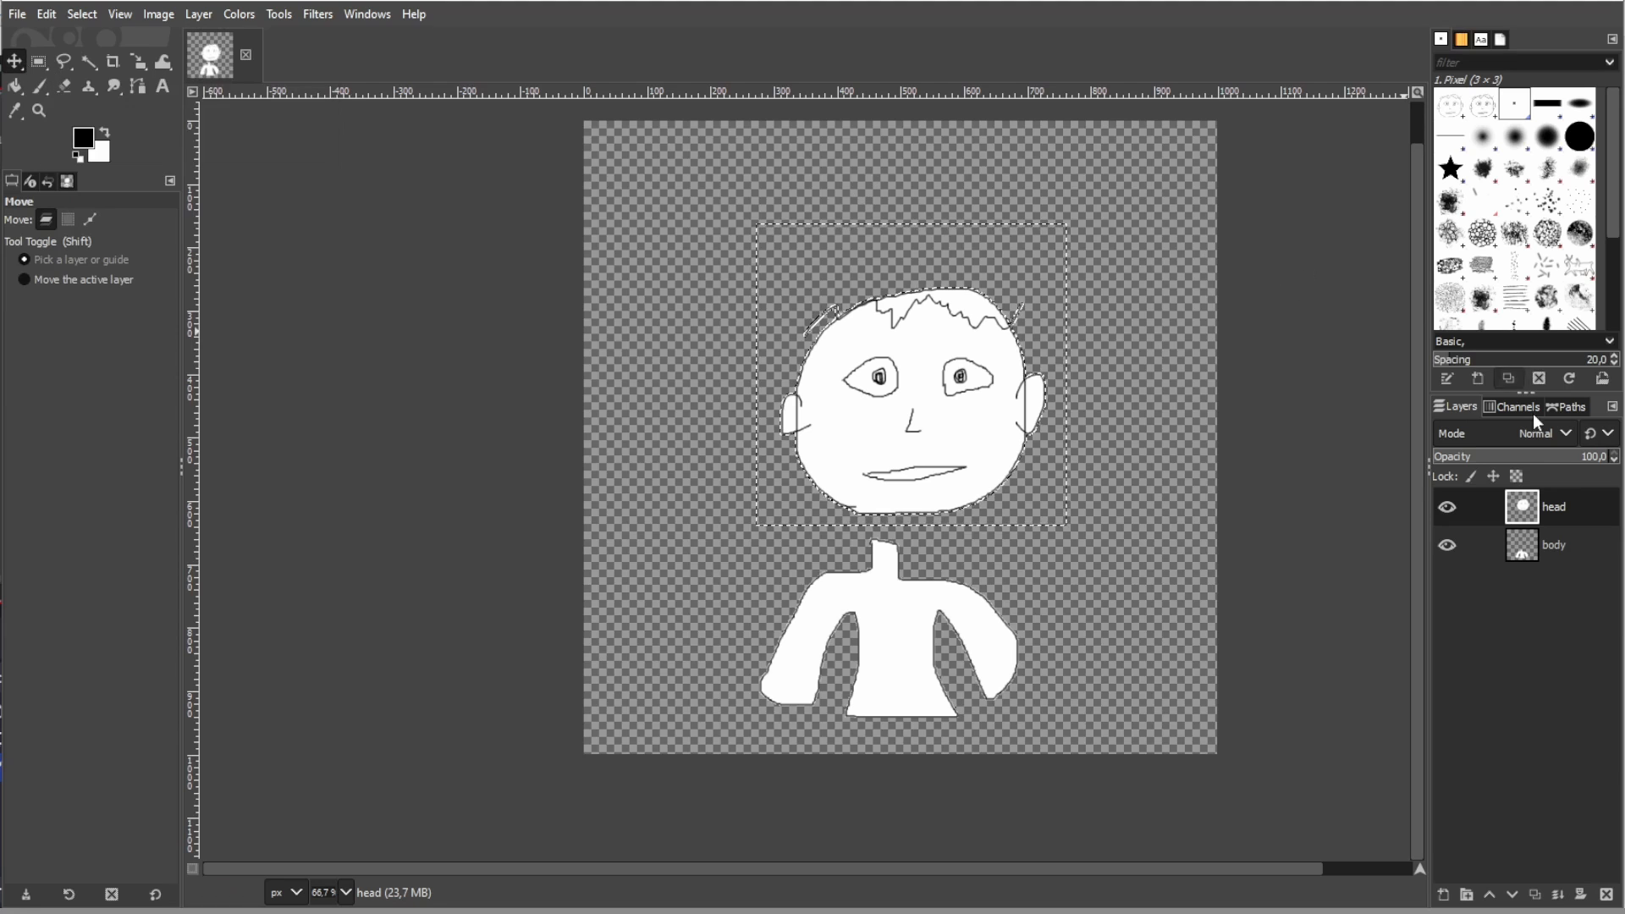
left_click(1547, 511)
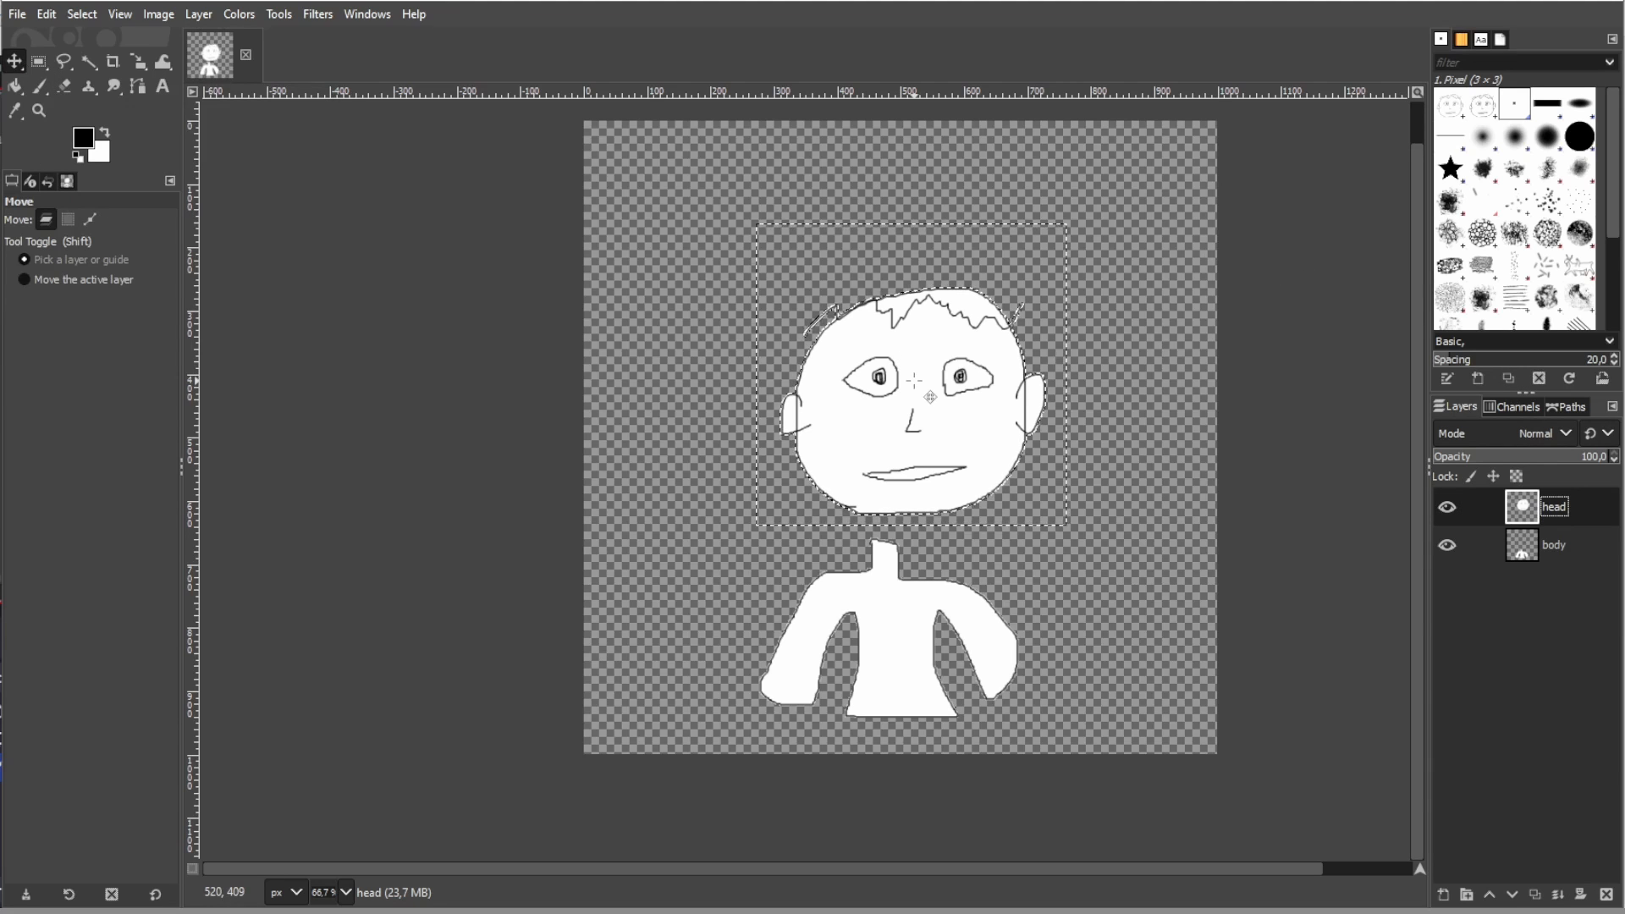
left_click_drag(930, 397, 908, 446)
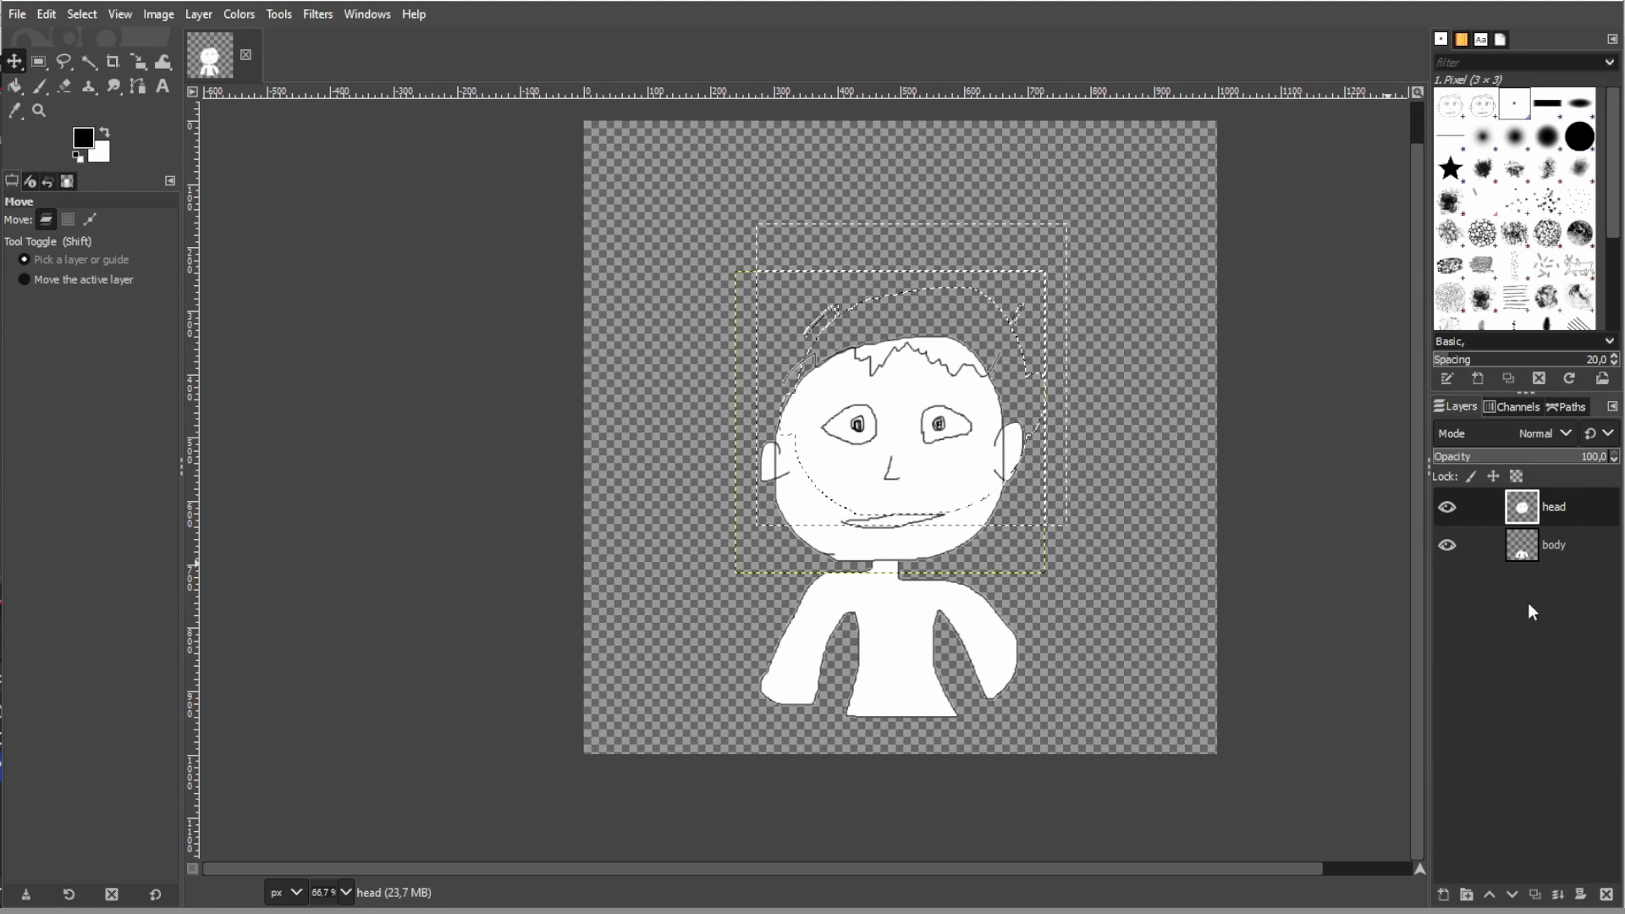
left_click(46, 13)
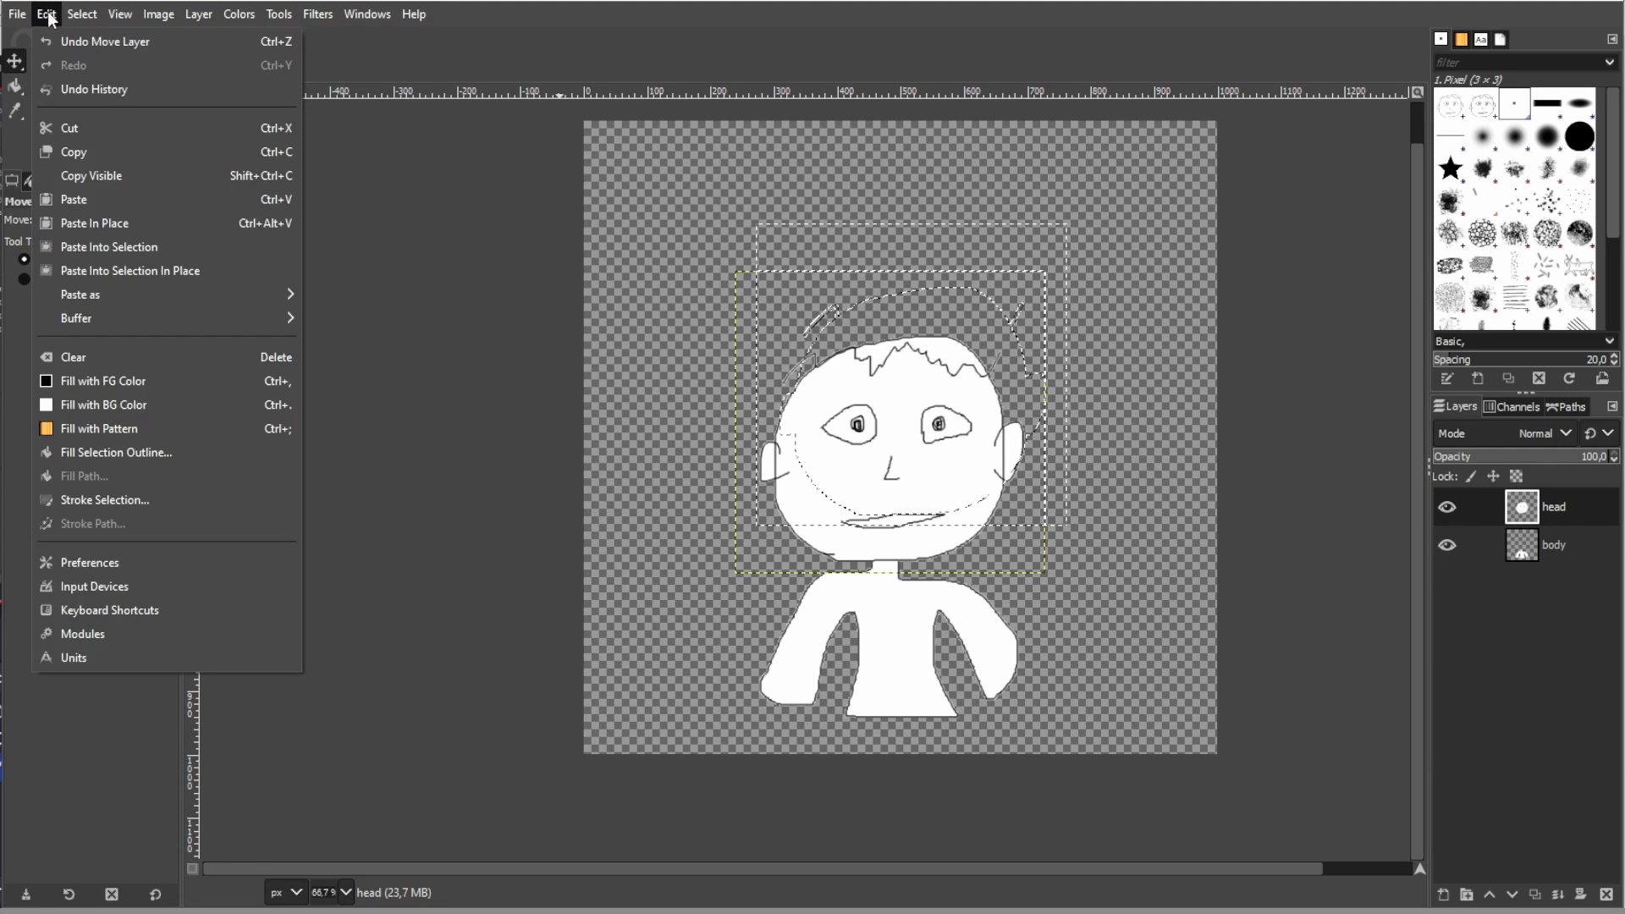
mouse_move(82, 13)
left_click(110, 66)
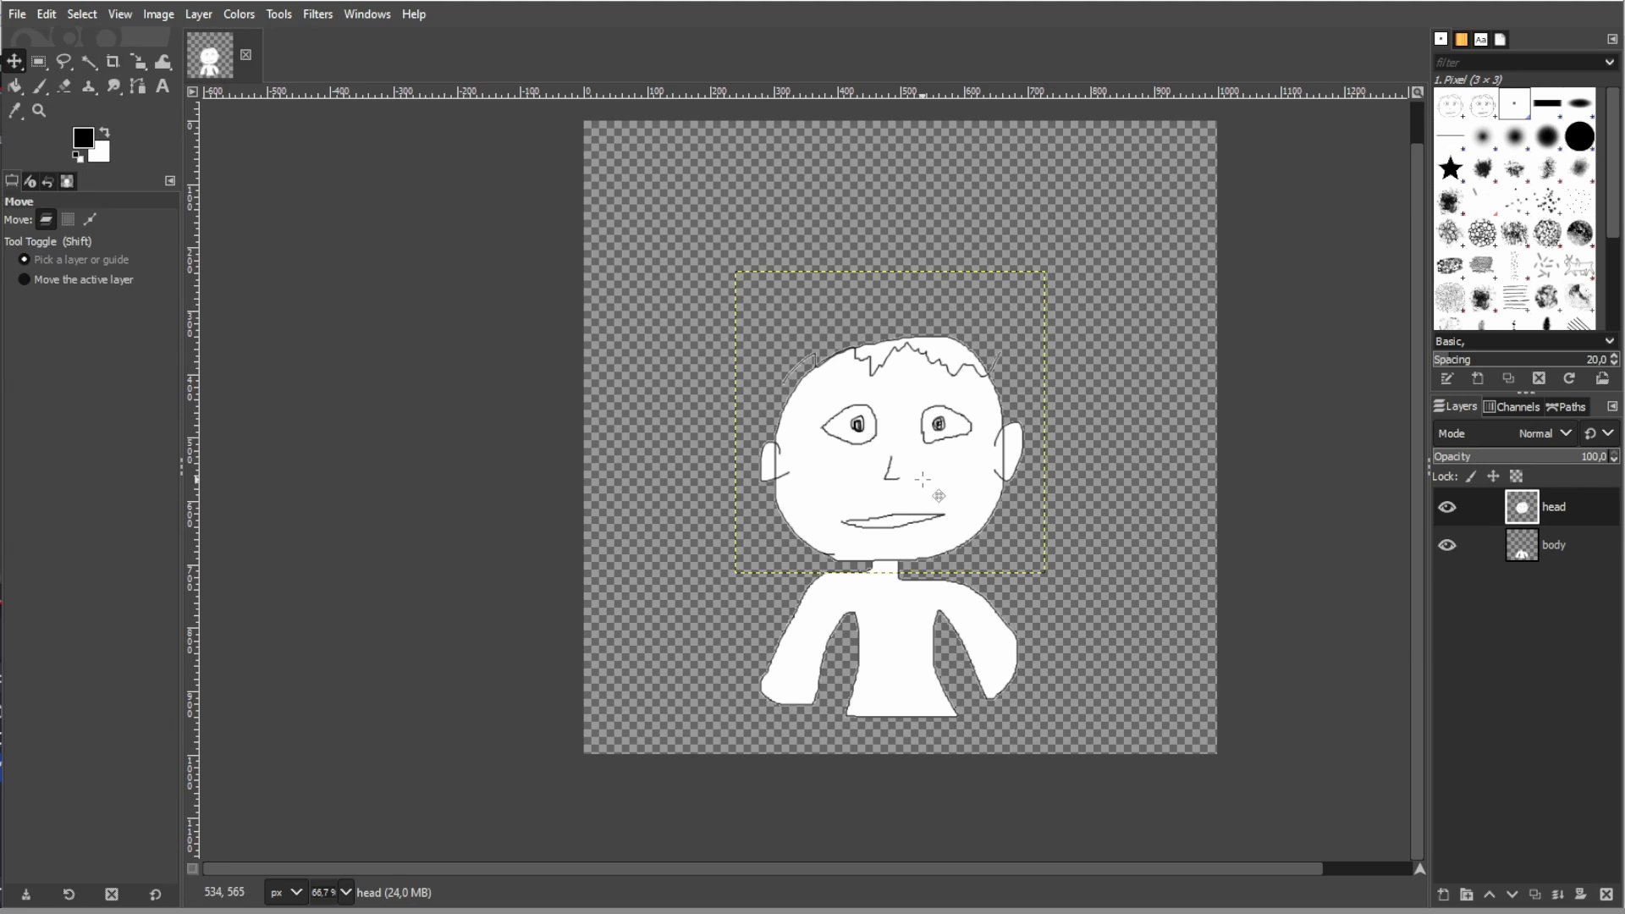
- Cut the eye on the face's left side from the head layer with a rectangular selection about 106 × 87 px and paste it as a layer named "eye right"
key("2")
left_click(38, 61)
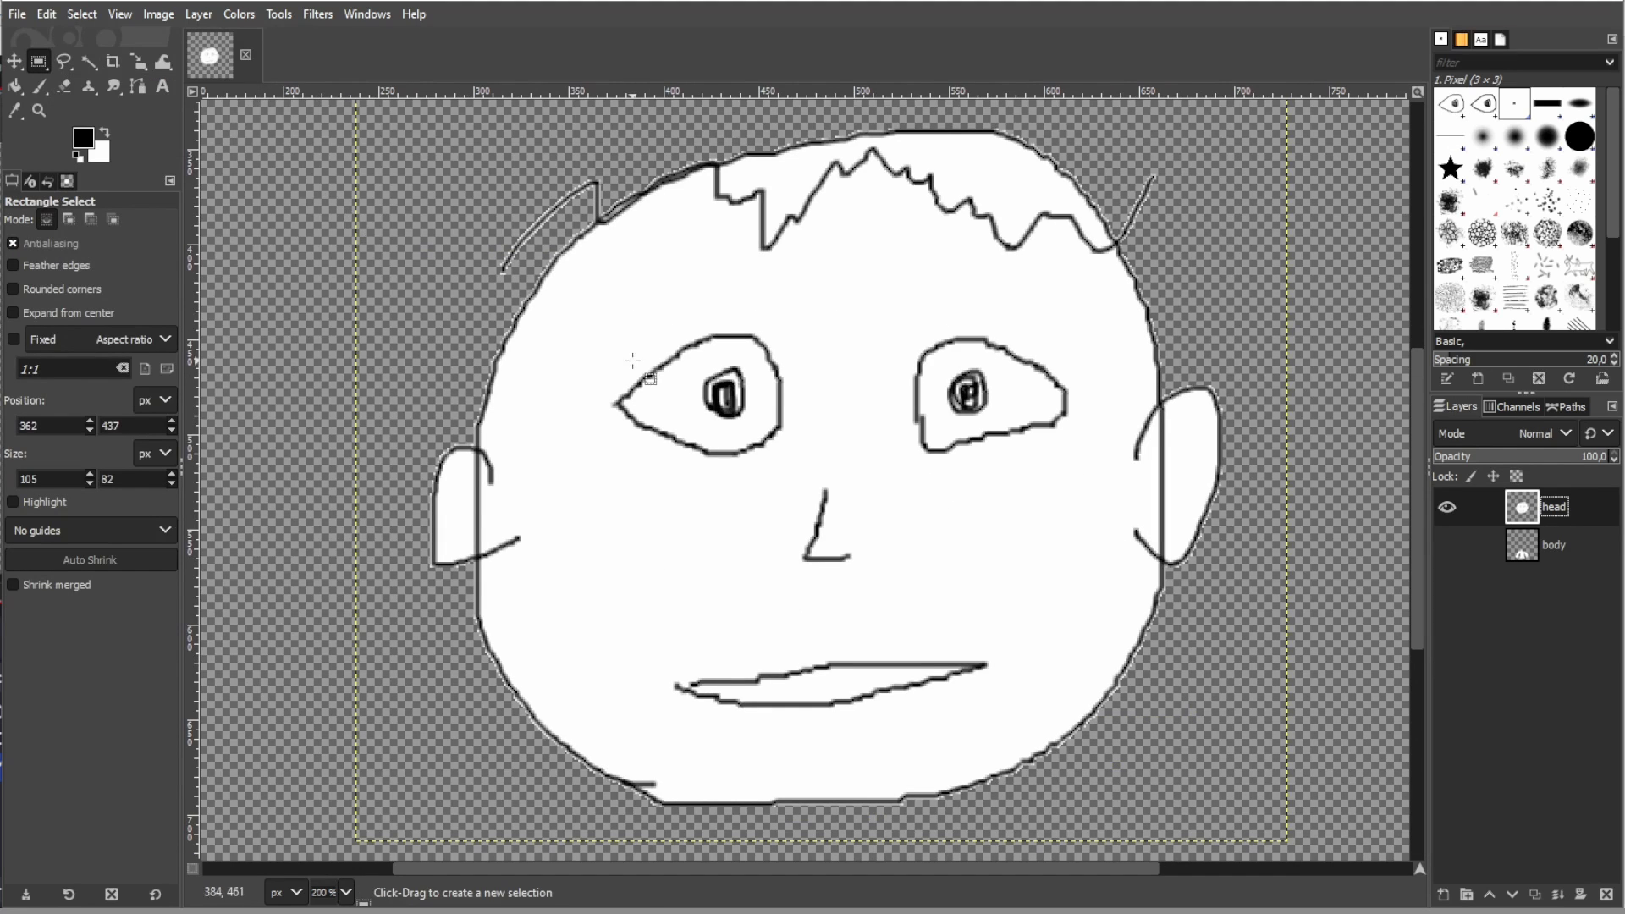
left_click_drag(598, 306, 799, 471)
key("ctrl+x")
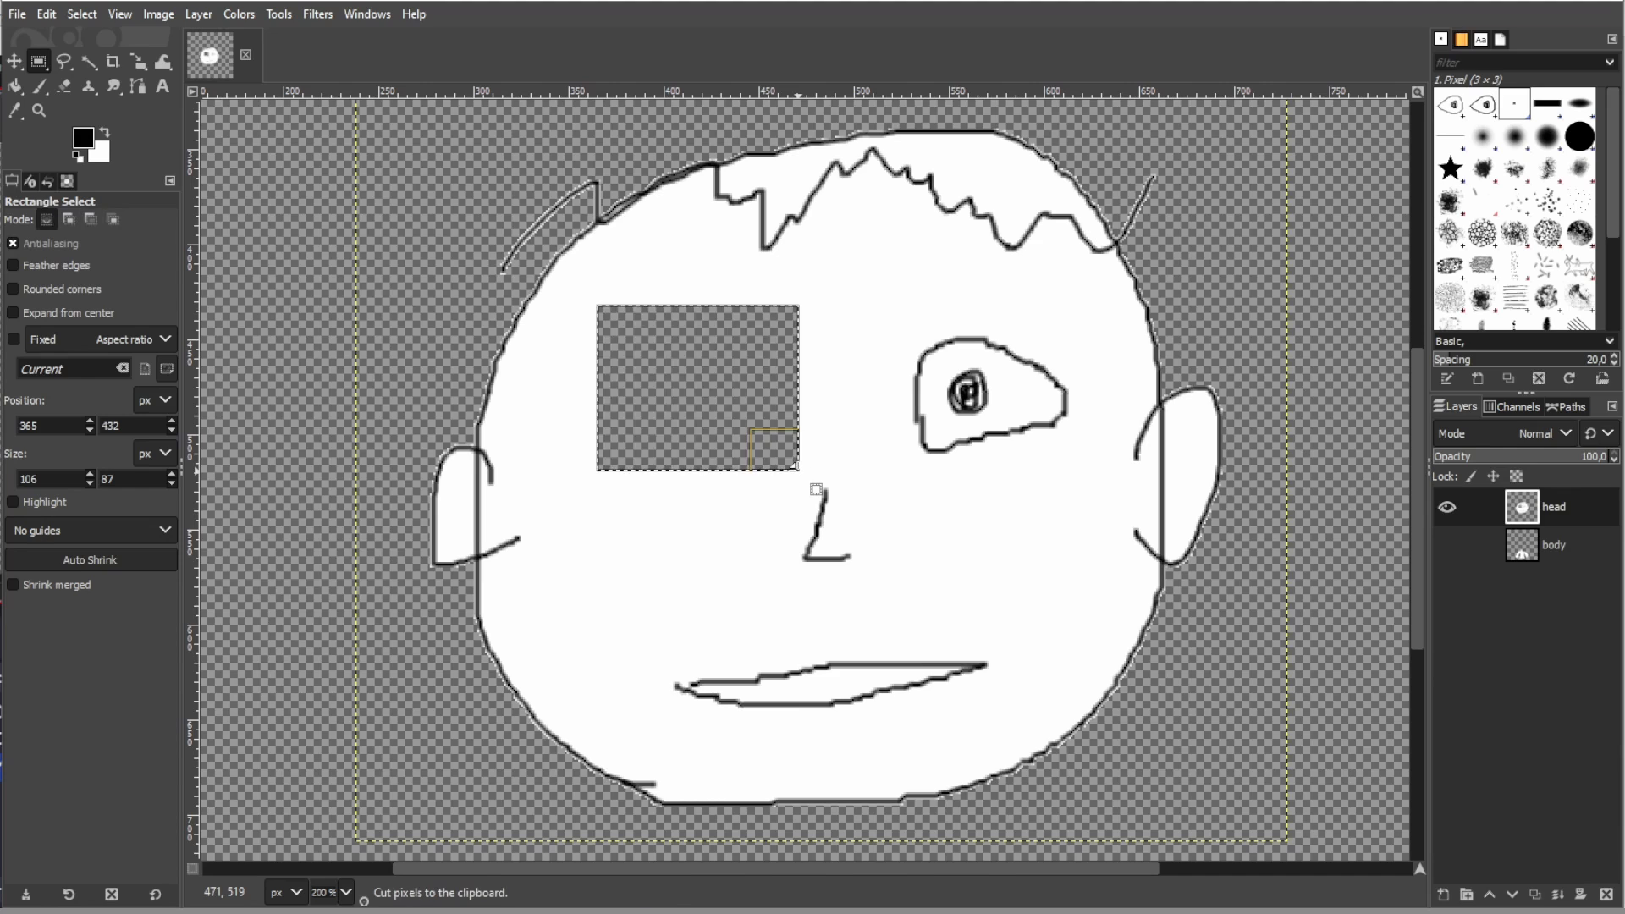
key("ctrl+v")
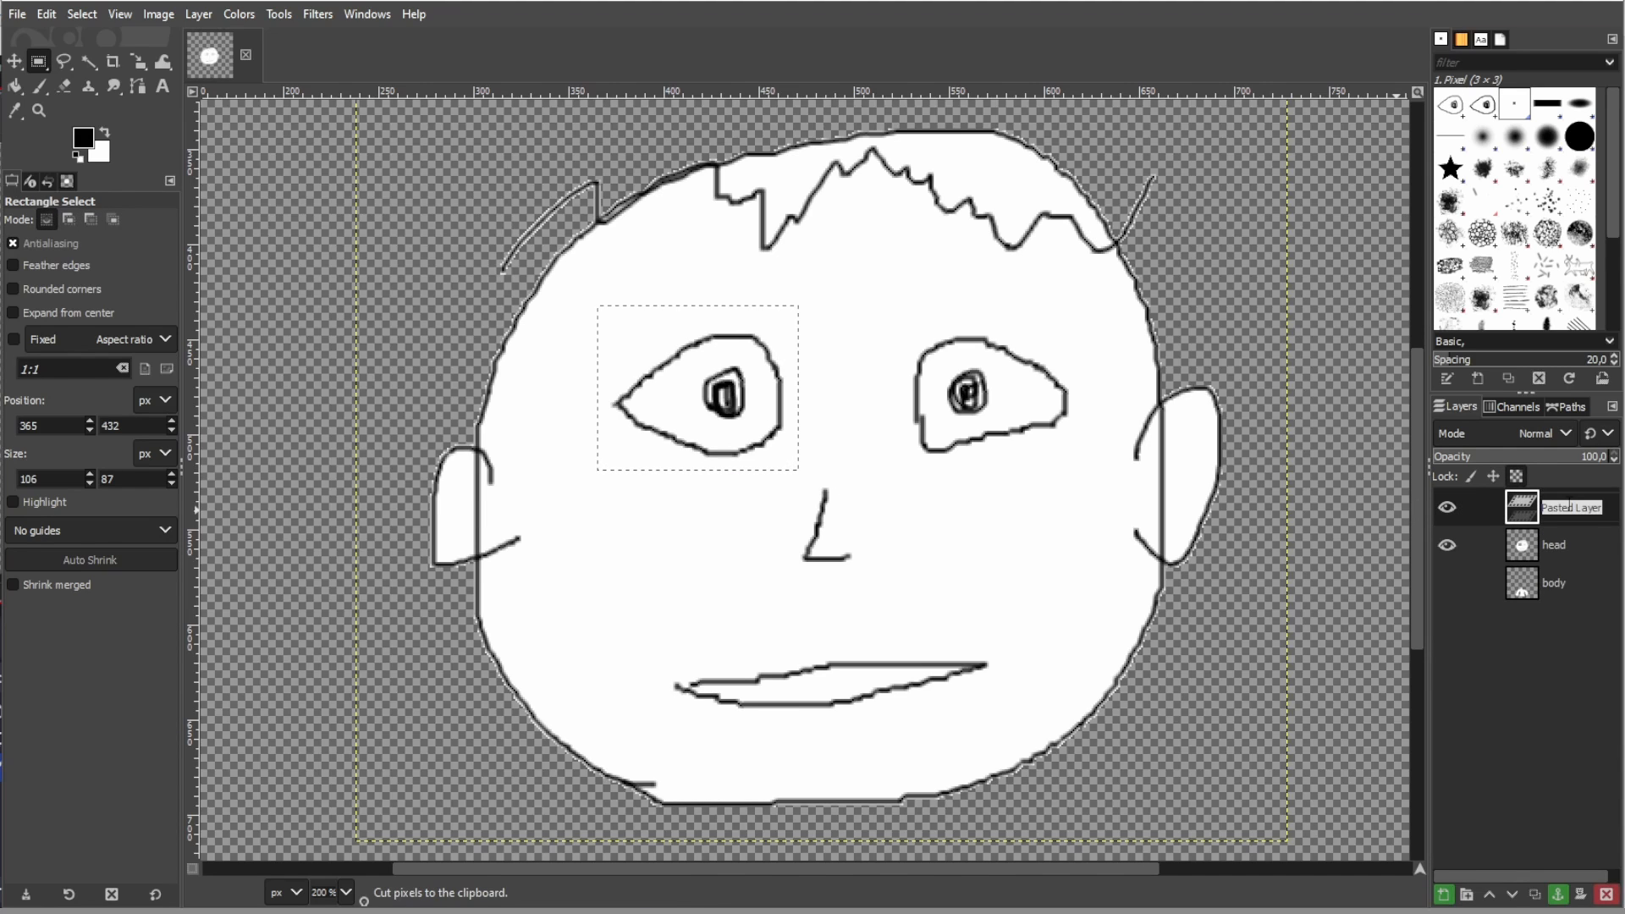
double_click(1566, 503)
type("eye right")
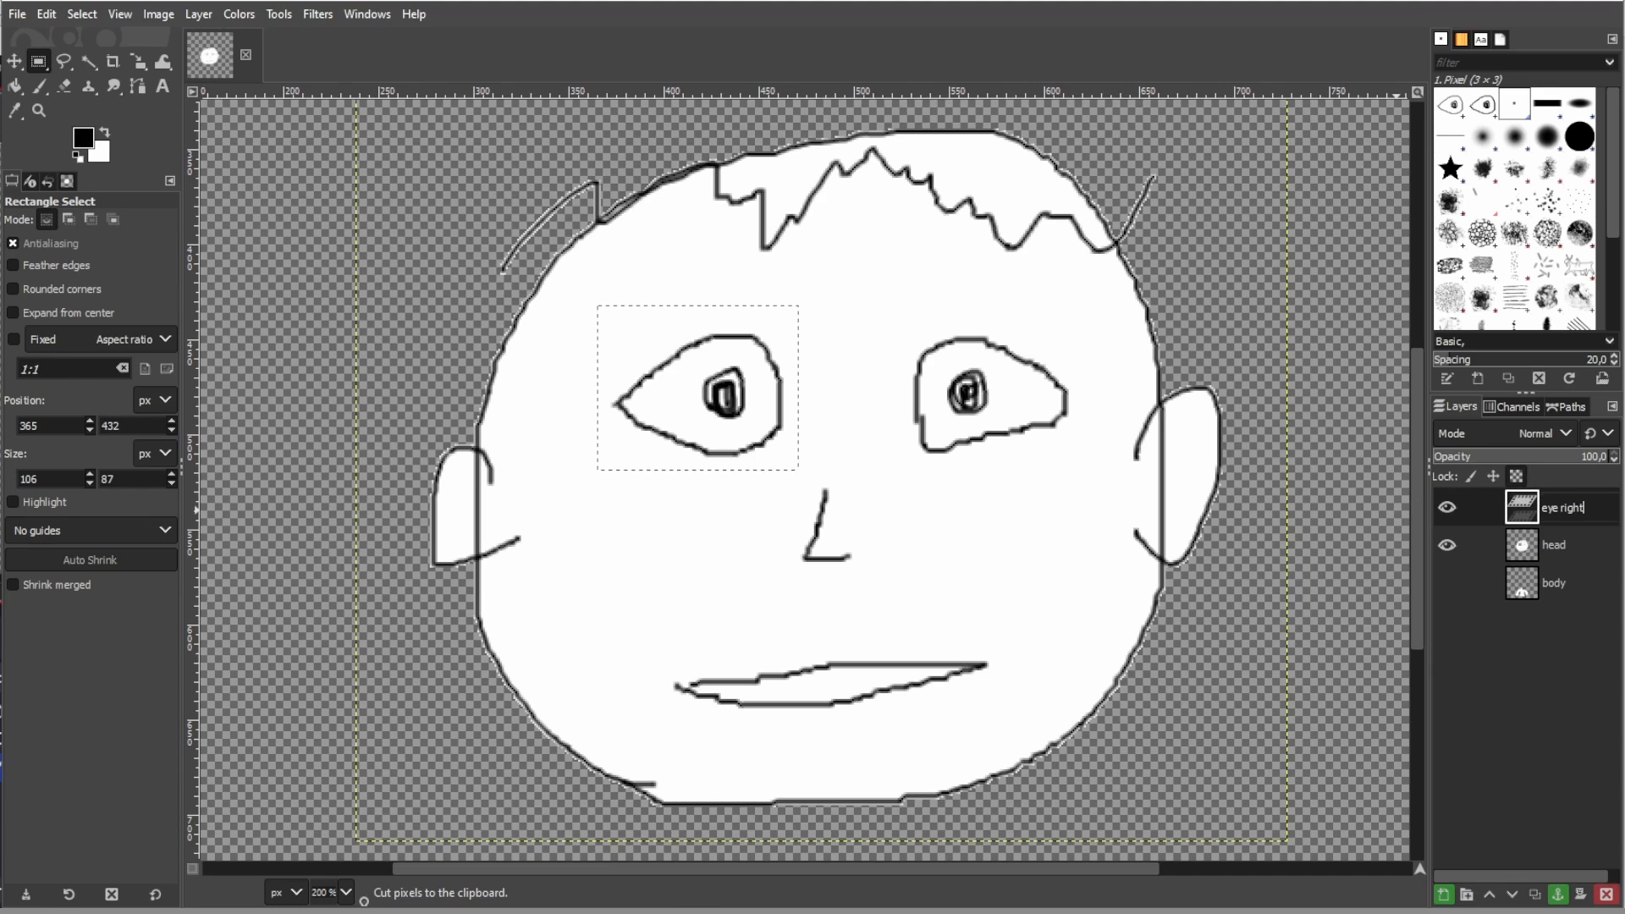
key("Return")
- Hide the eye right layer, fill the rectangular hole in the head layer with white, and show the eye layer again
left_click(1446, 507)
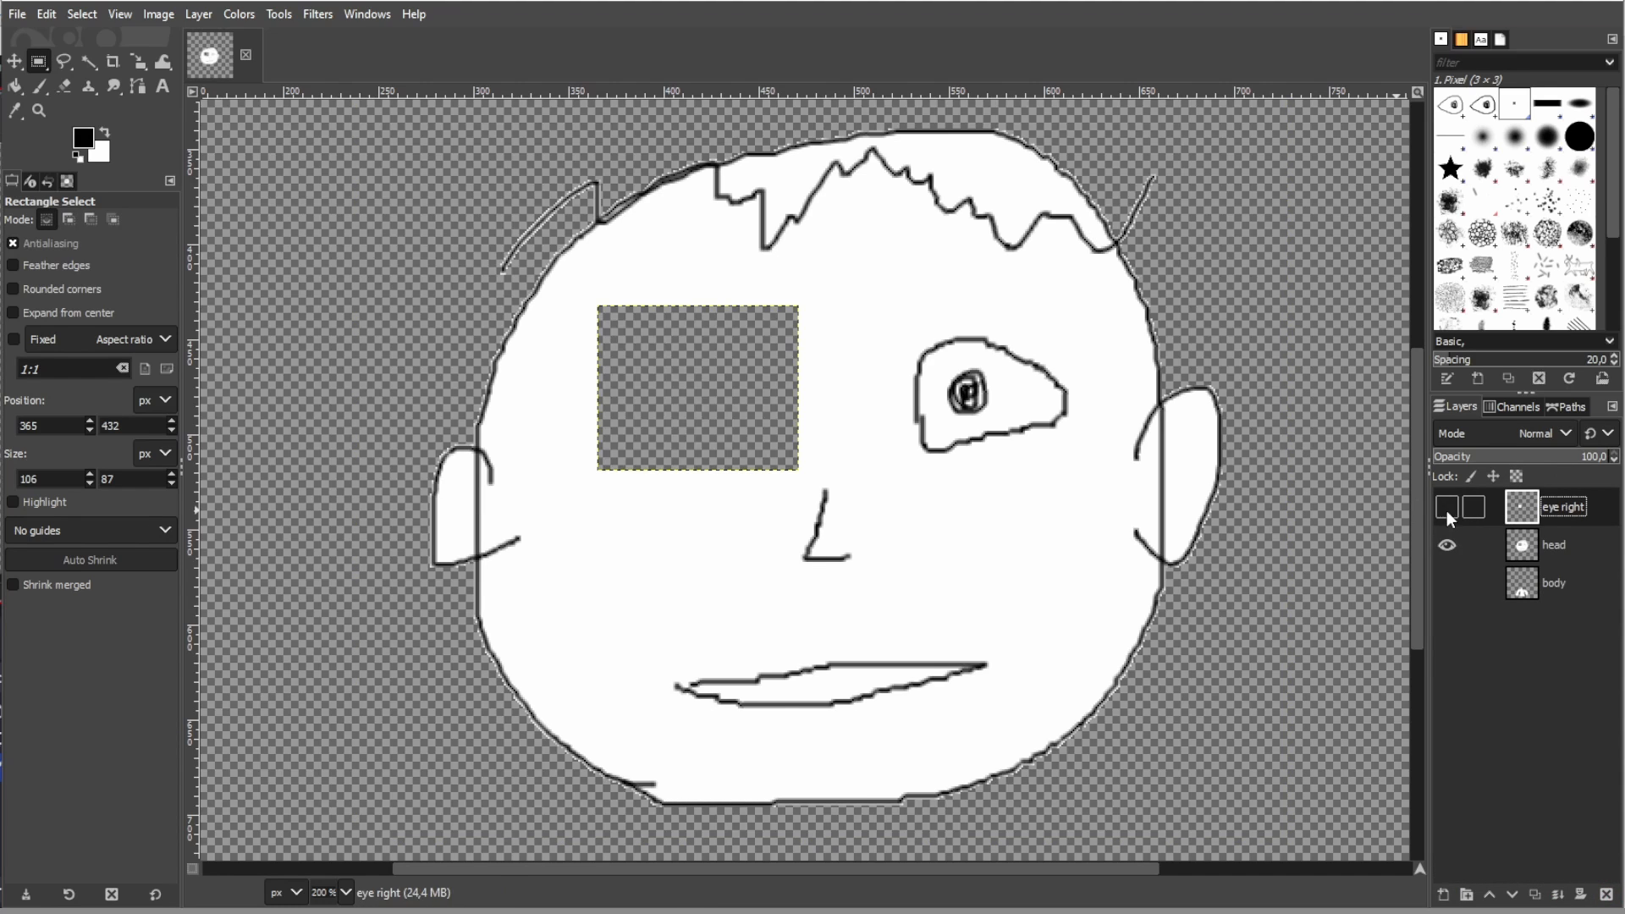
left_click(1558, 550)
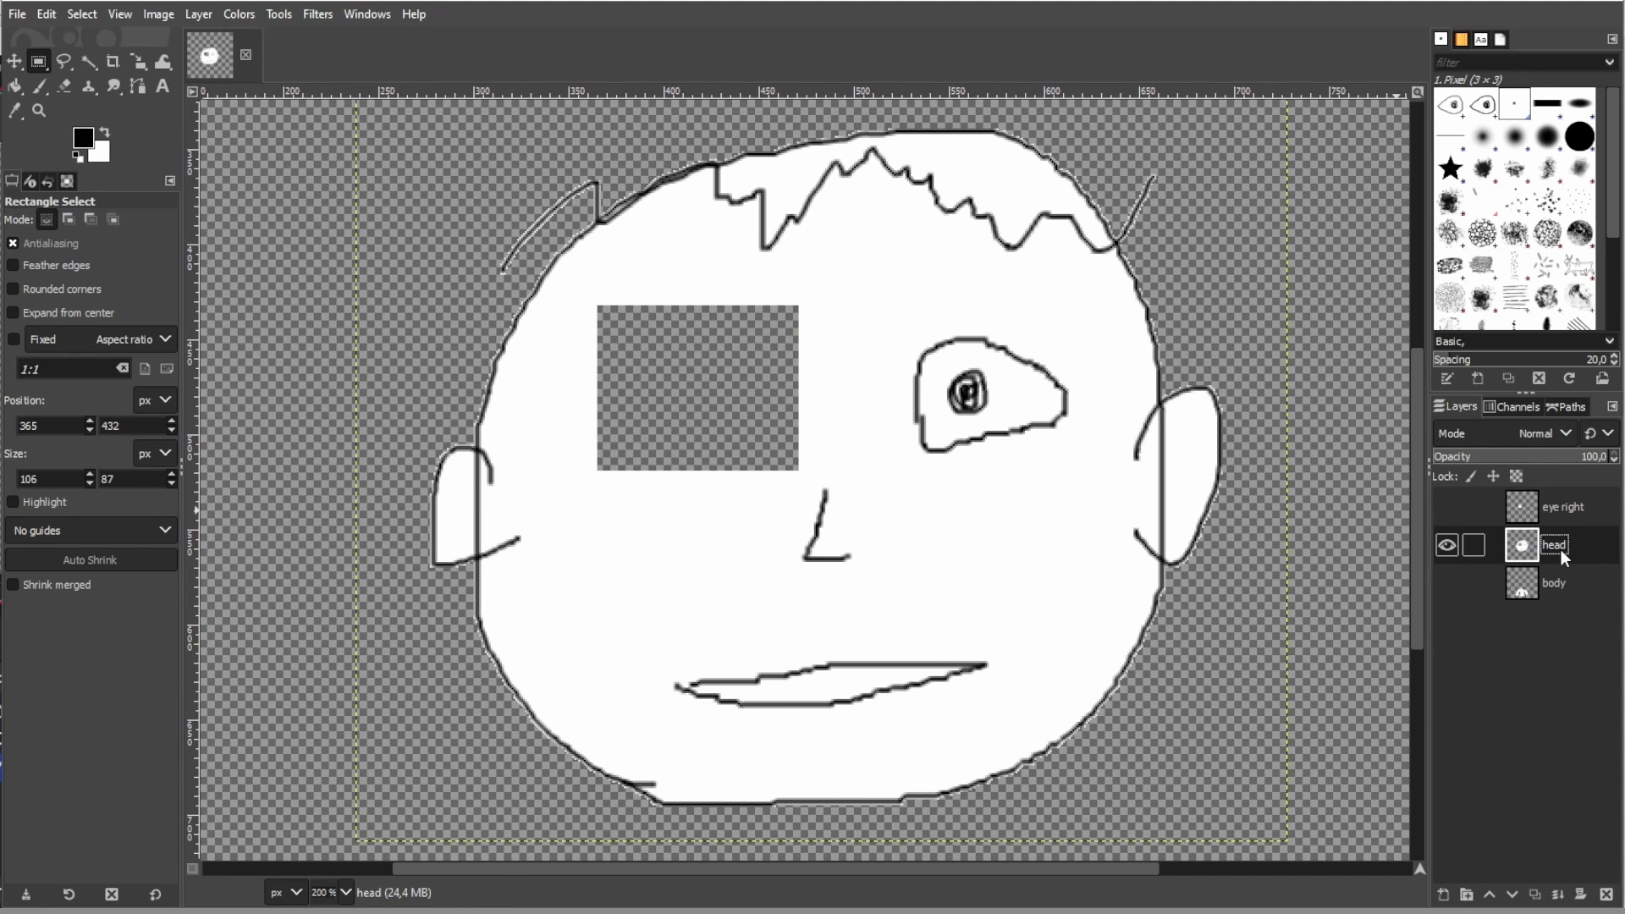
left_click(21, 88)
left_click(106, 132)
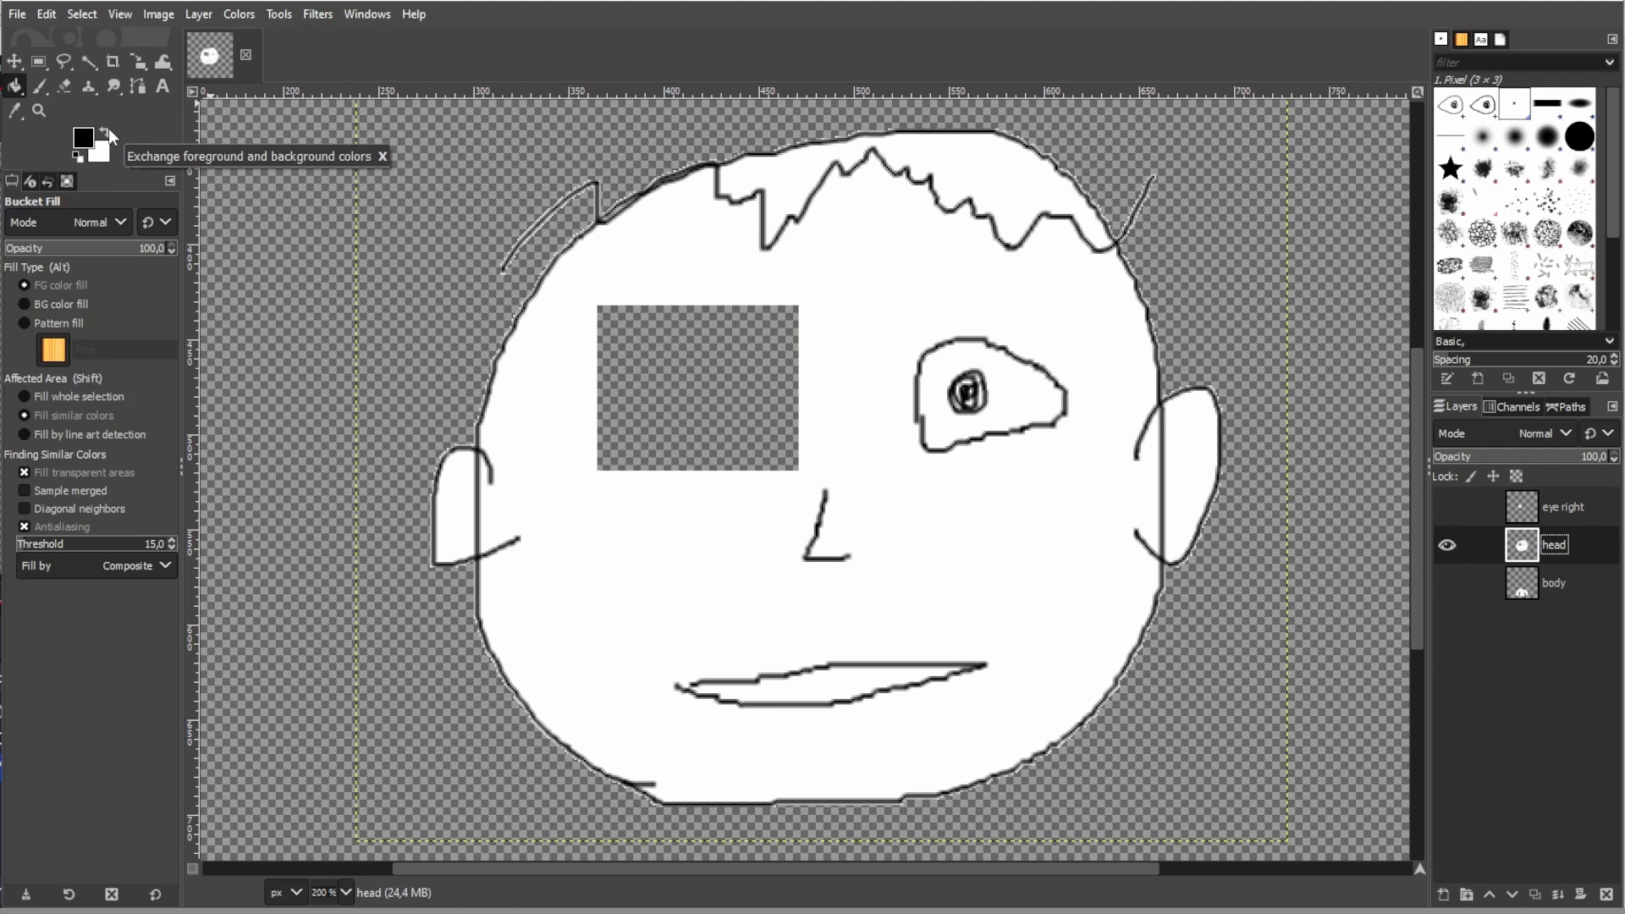
left_click(716, 412)
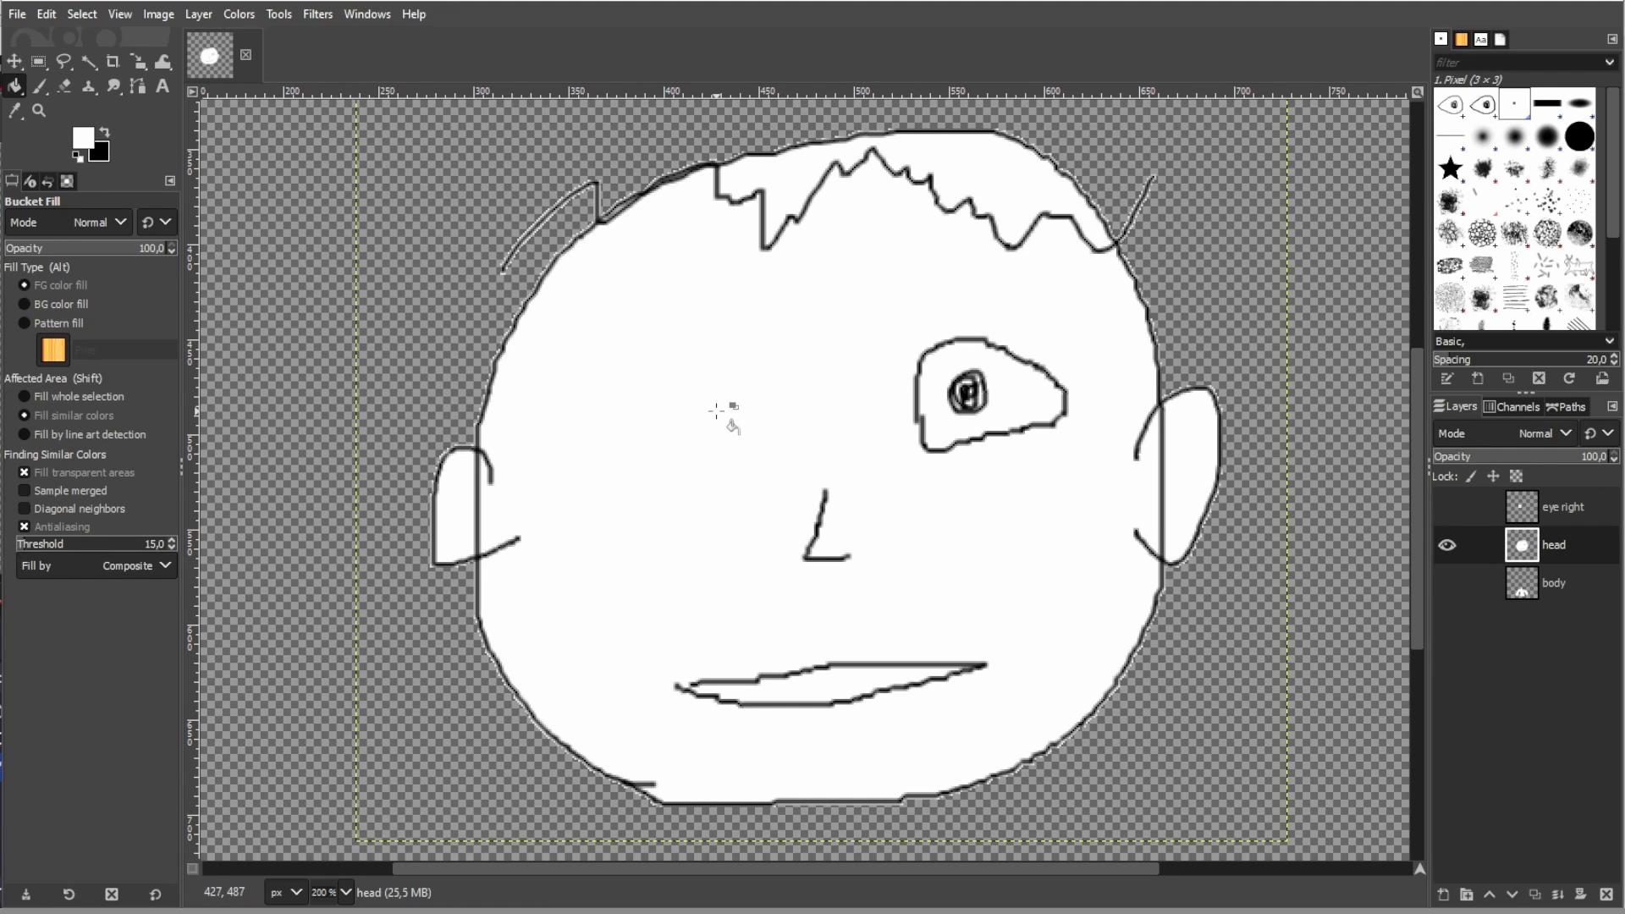
left_click(1448, 506)
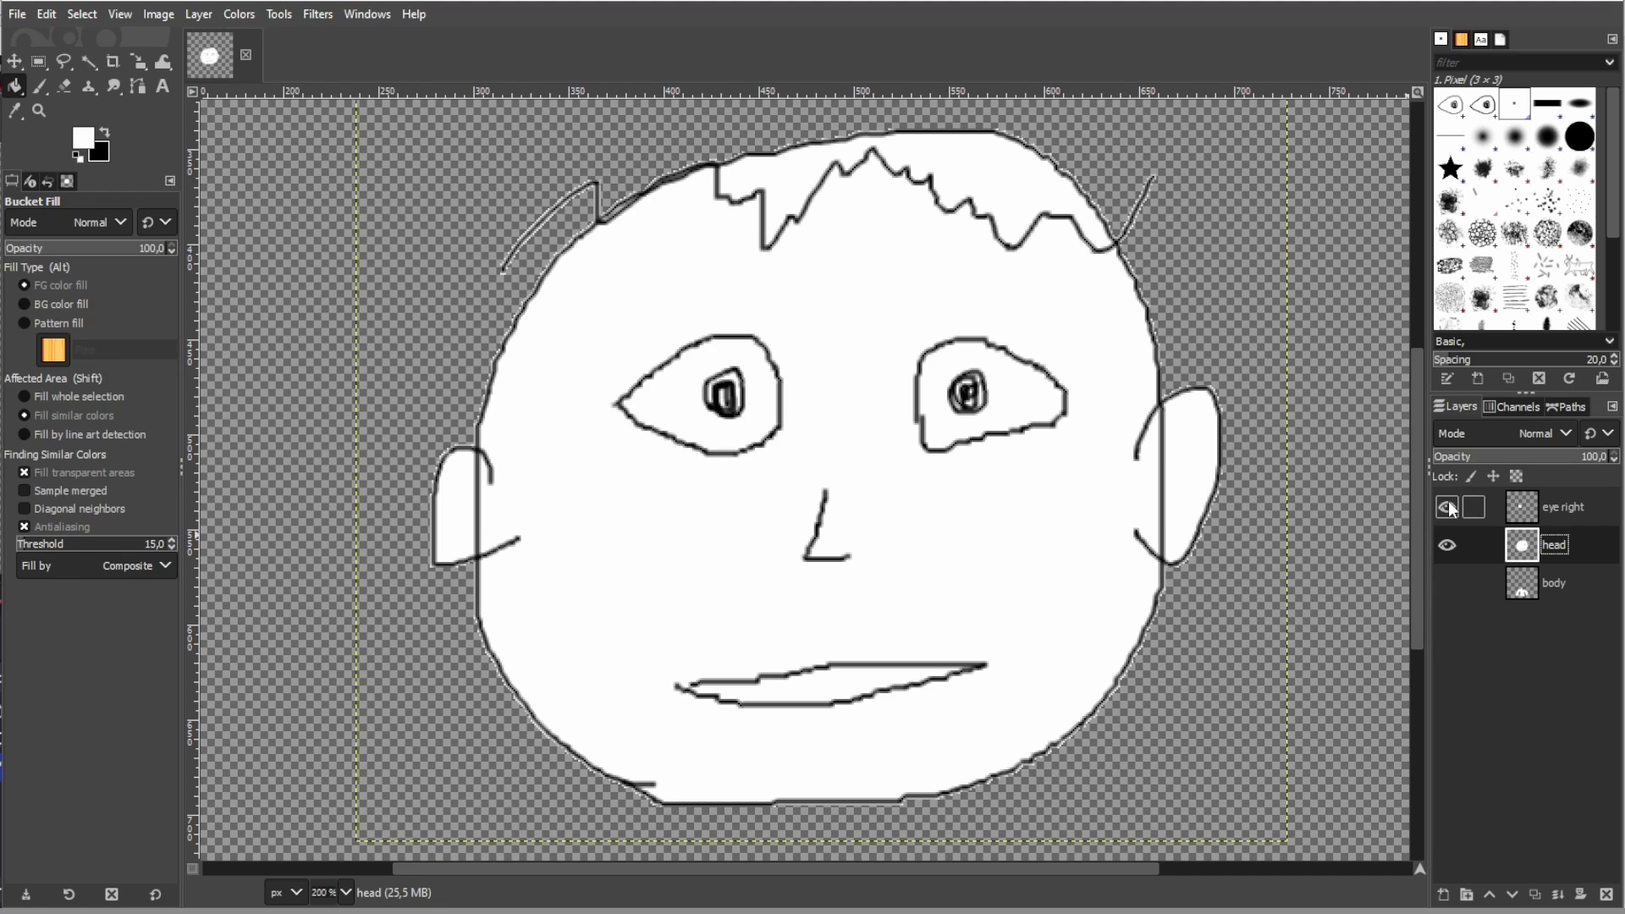
- Hide the head layer and delete the white area inside the eye outline on the eye right layer using Fuzzy Select
left_click(1447, 545)
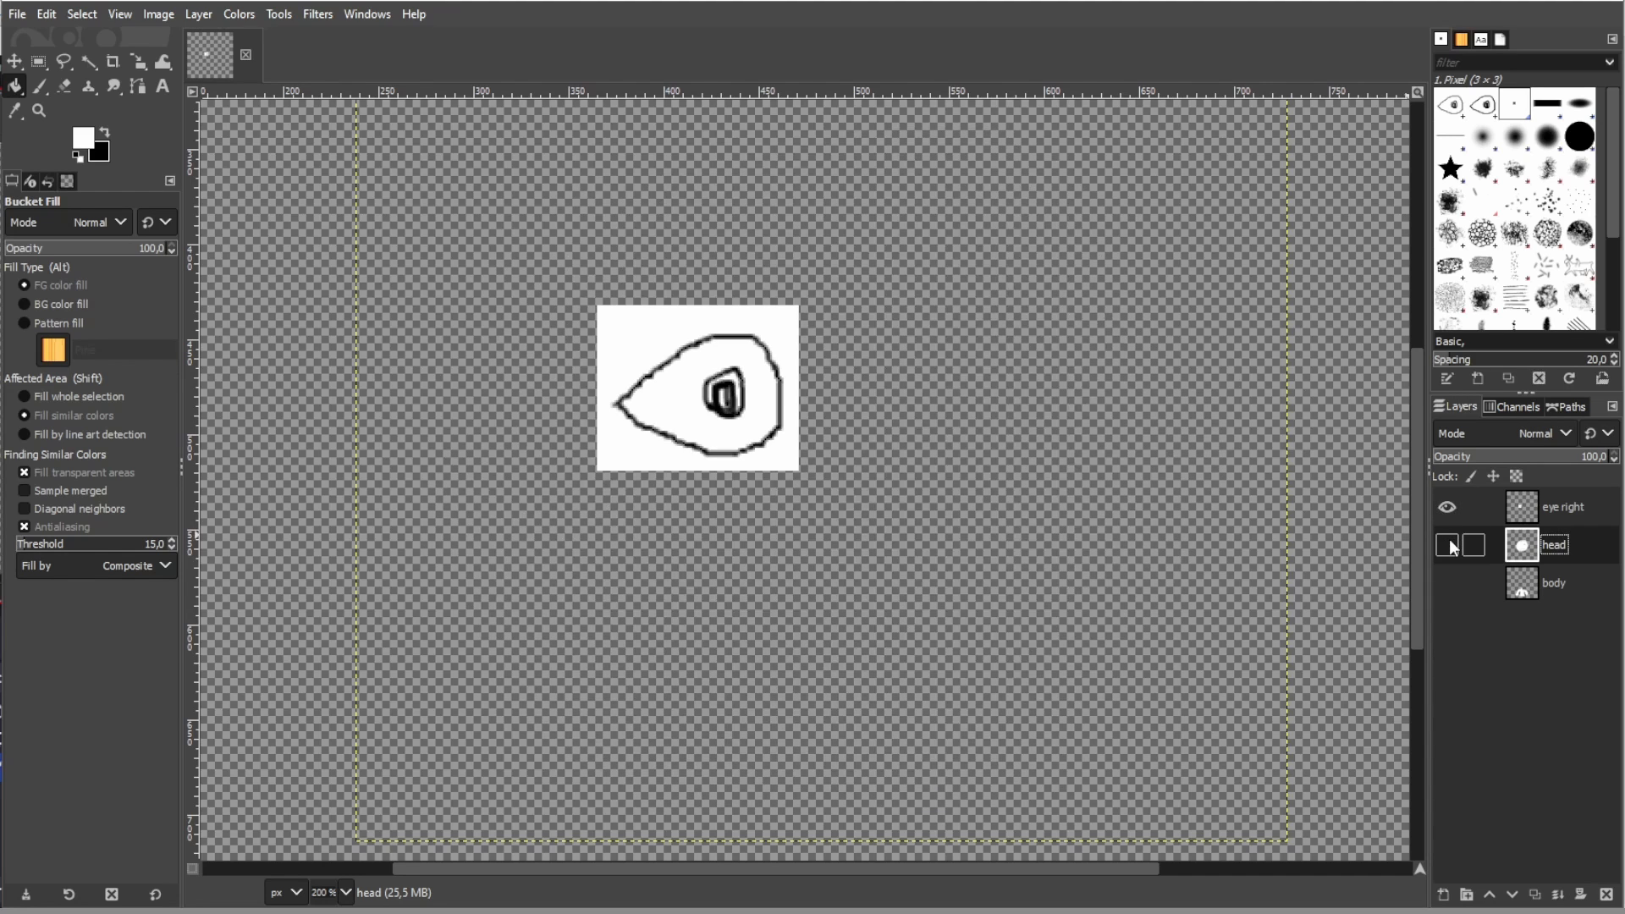
left_click(88, 64)
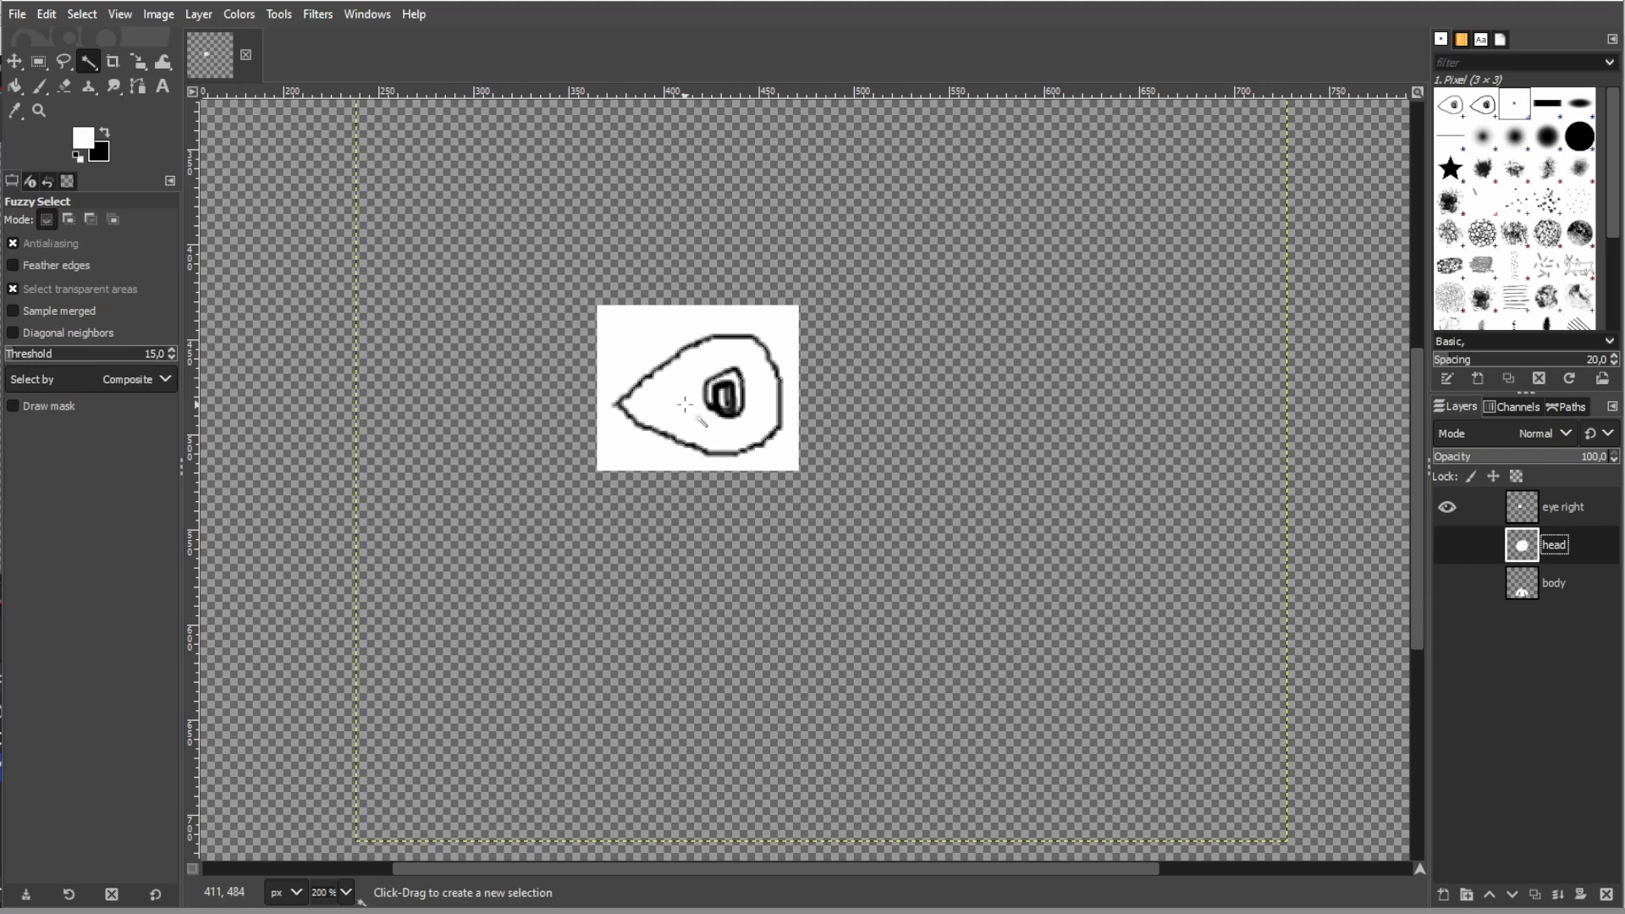
left_click(1564, 510)
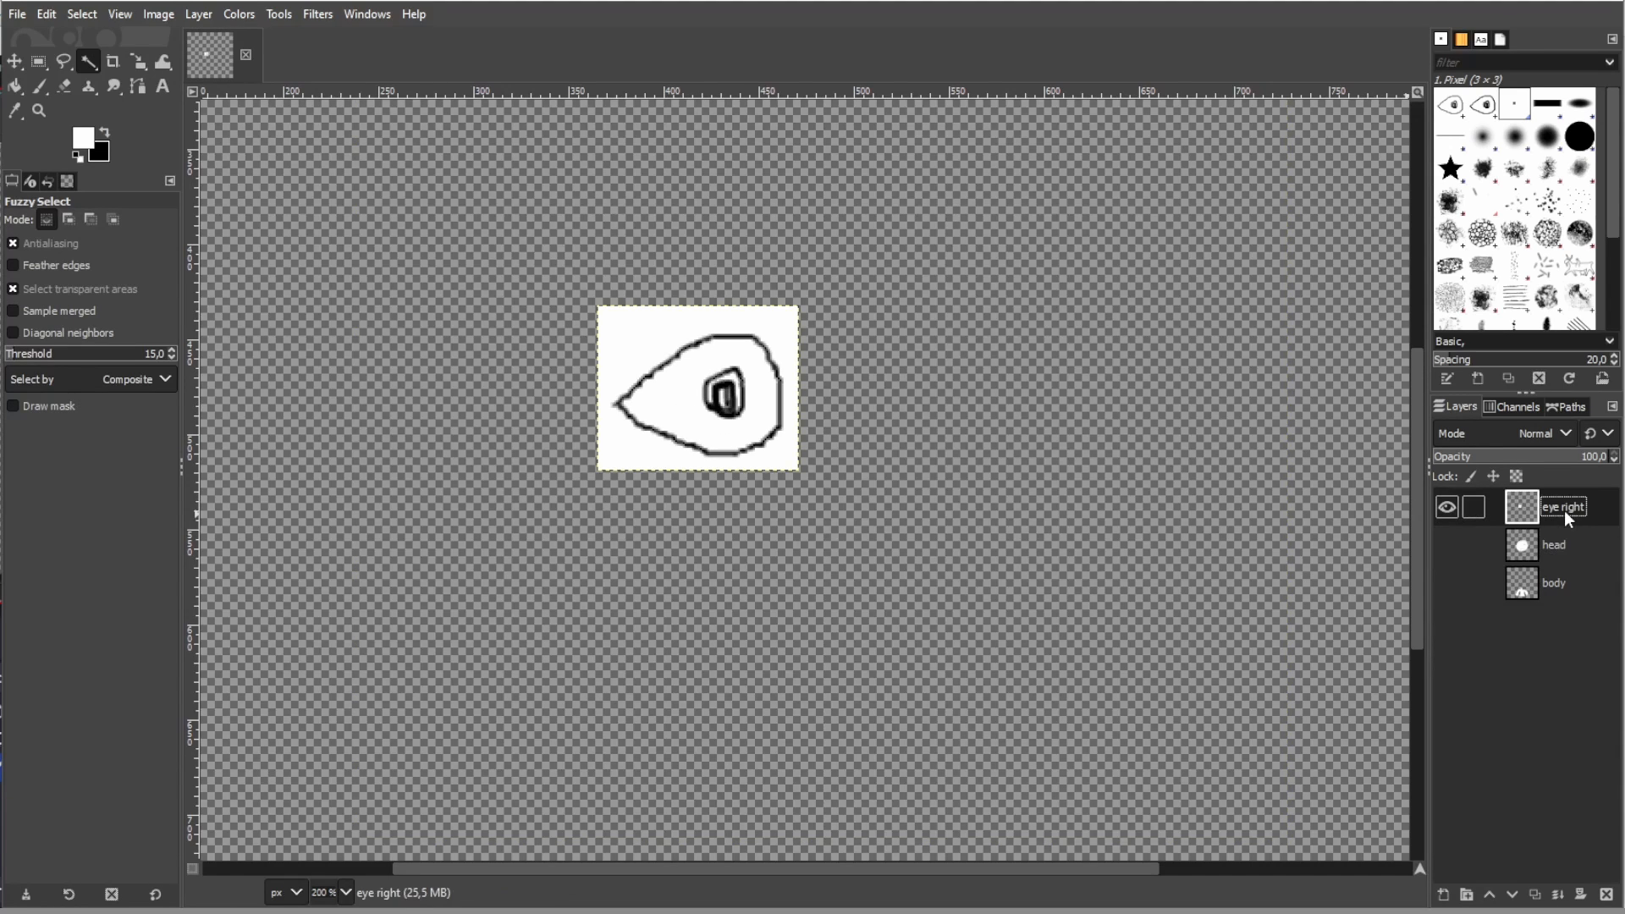
left_click(683, 412)
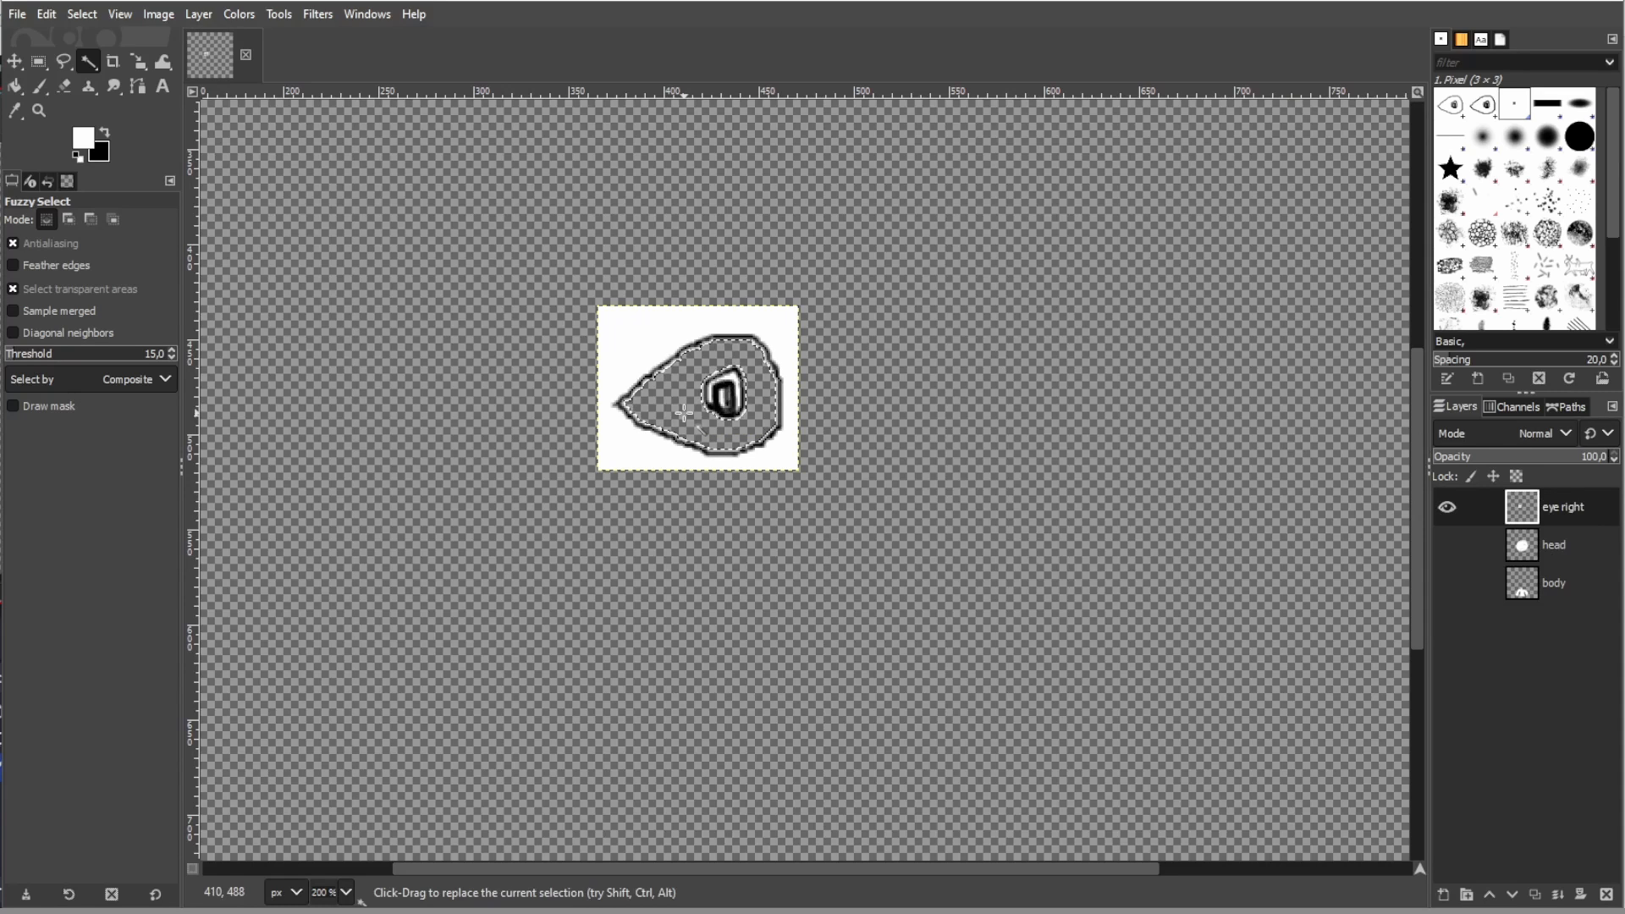
- Cut the pupil out of the eye right layer with Free Select and paste it as a new layer named "pupil right"
left_click(64, 62)
left_click(695, 424)
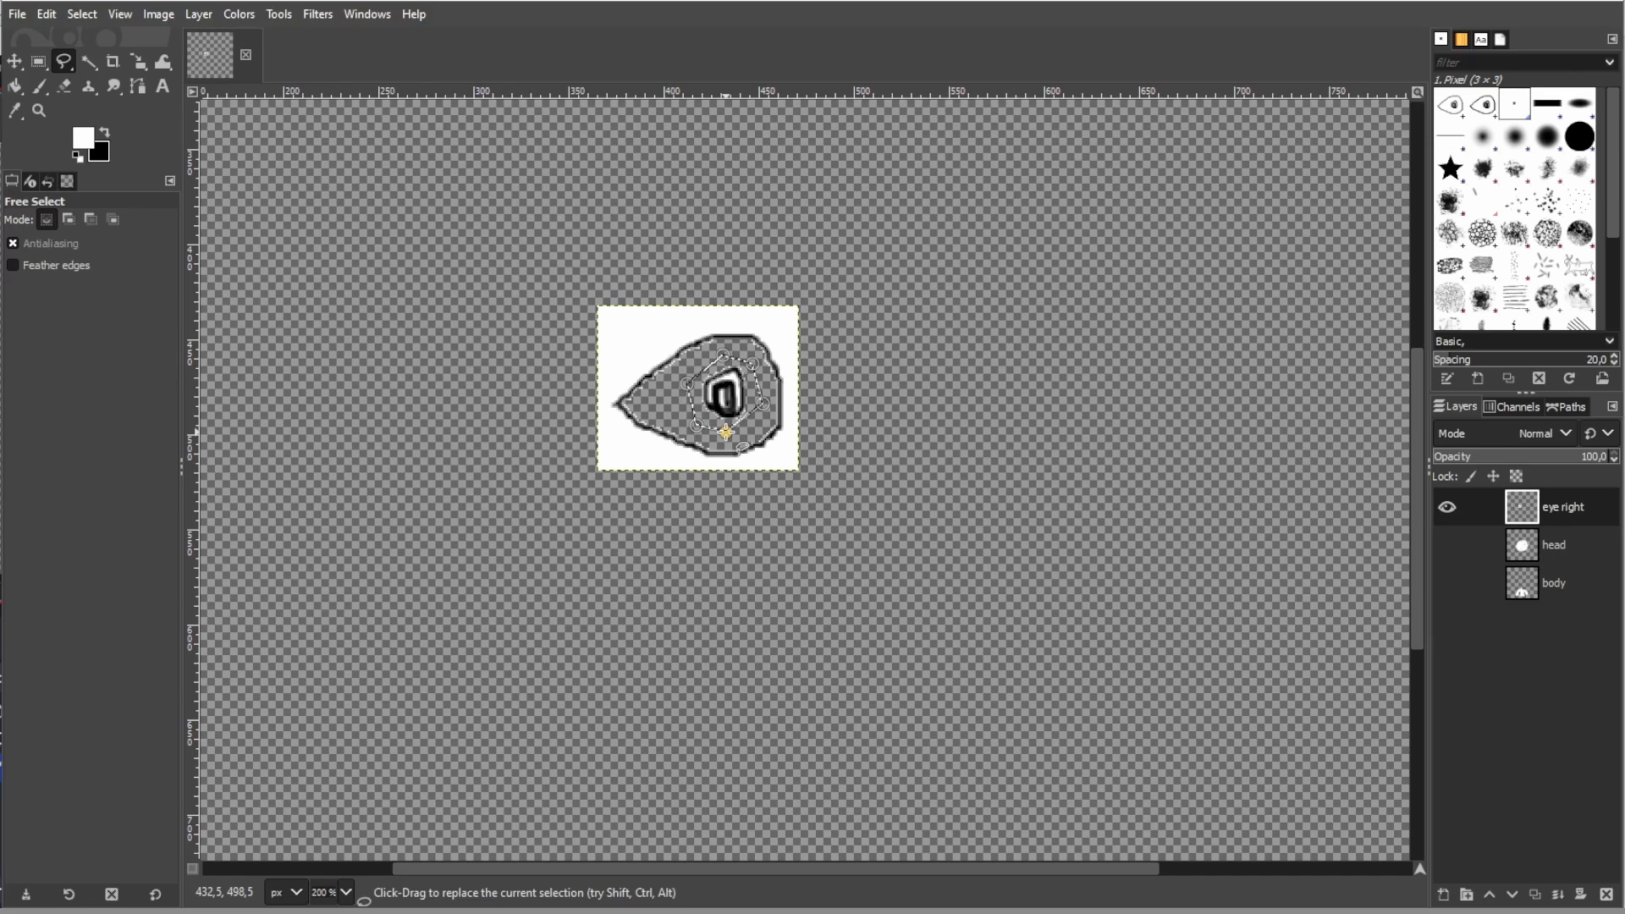
key("ctrl+x")
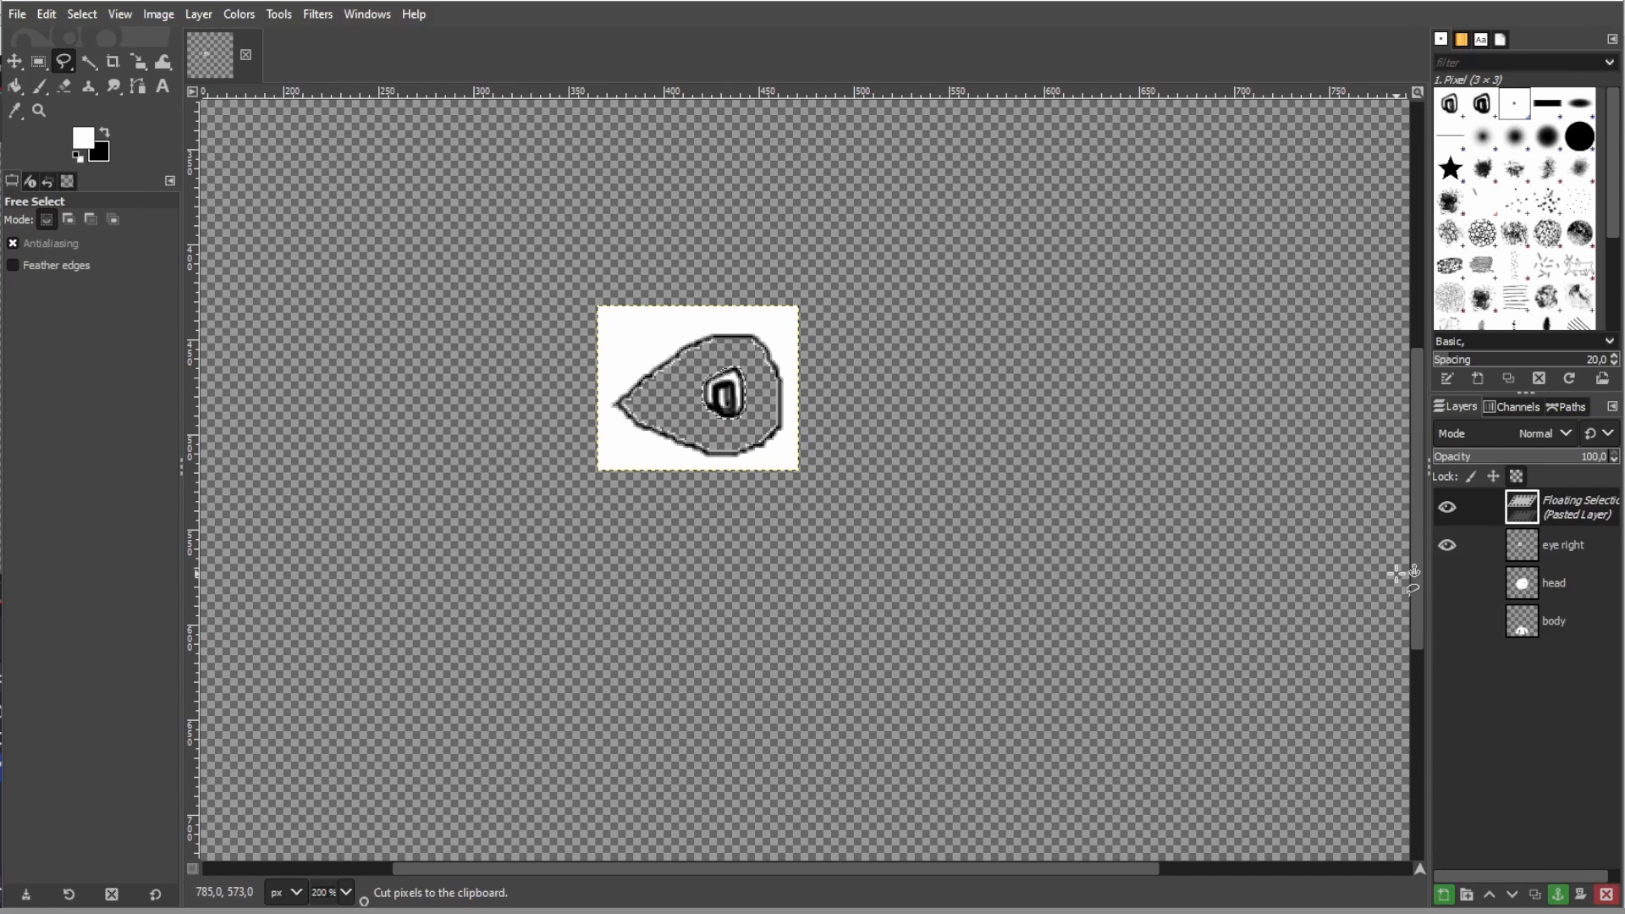
double_click(1562, 506)
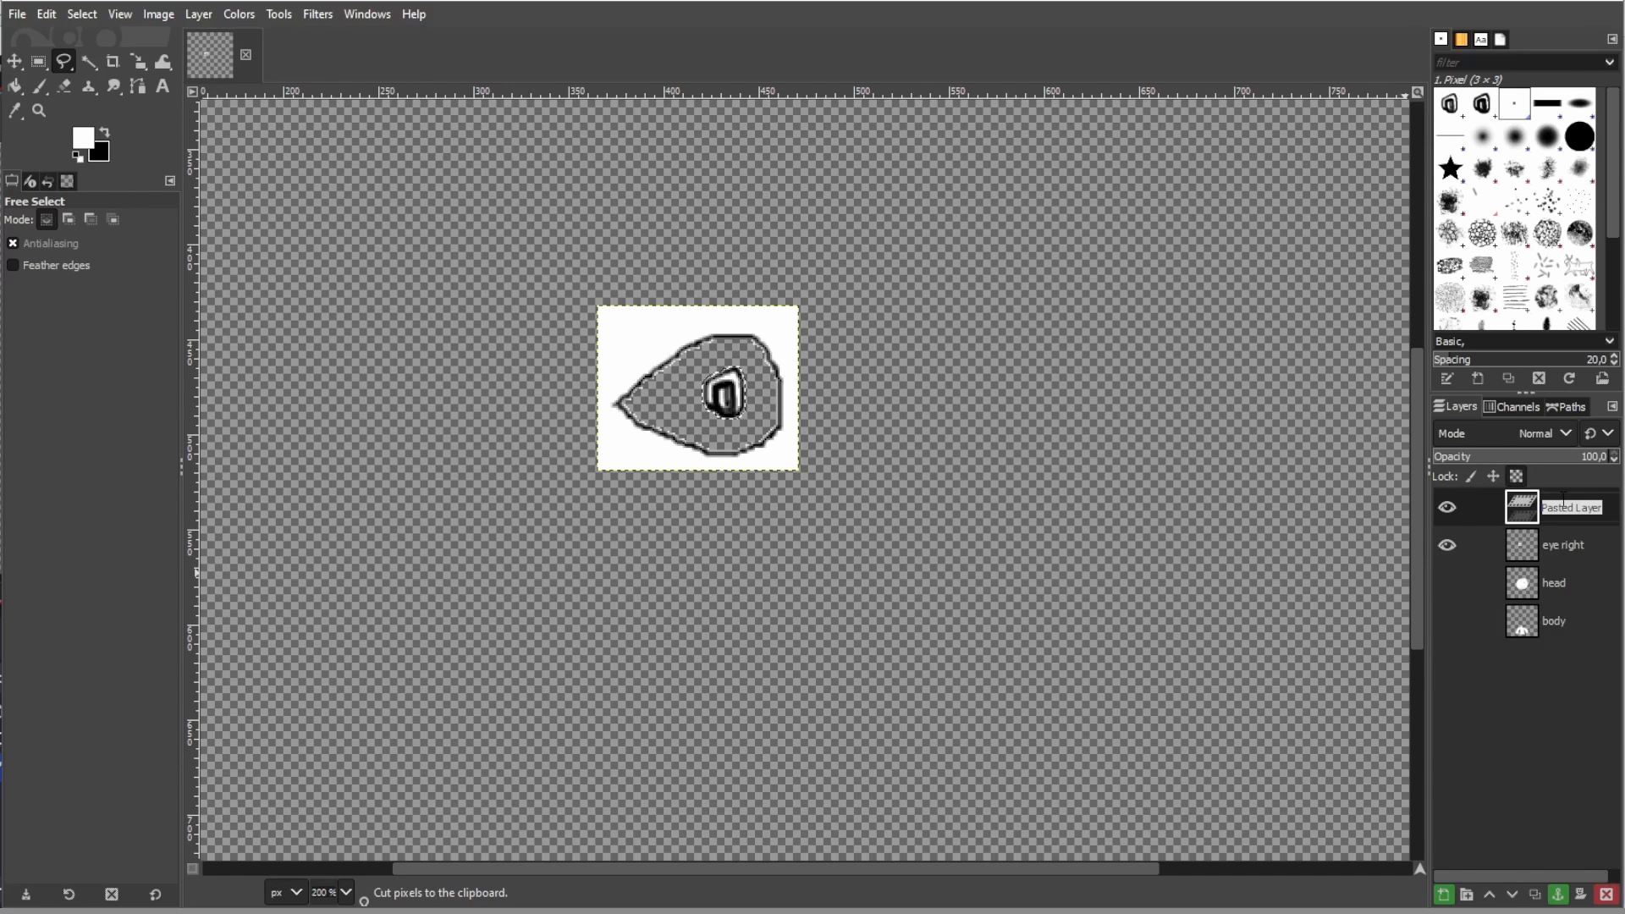
type("pupil right")
key("Return")
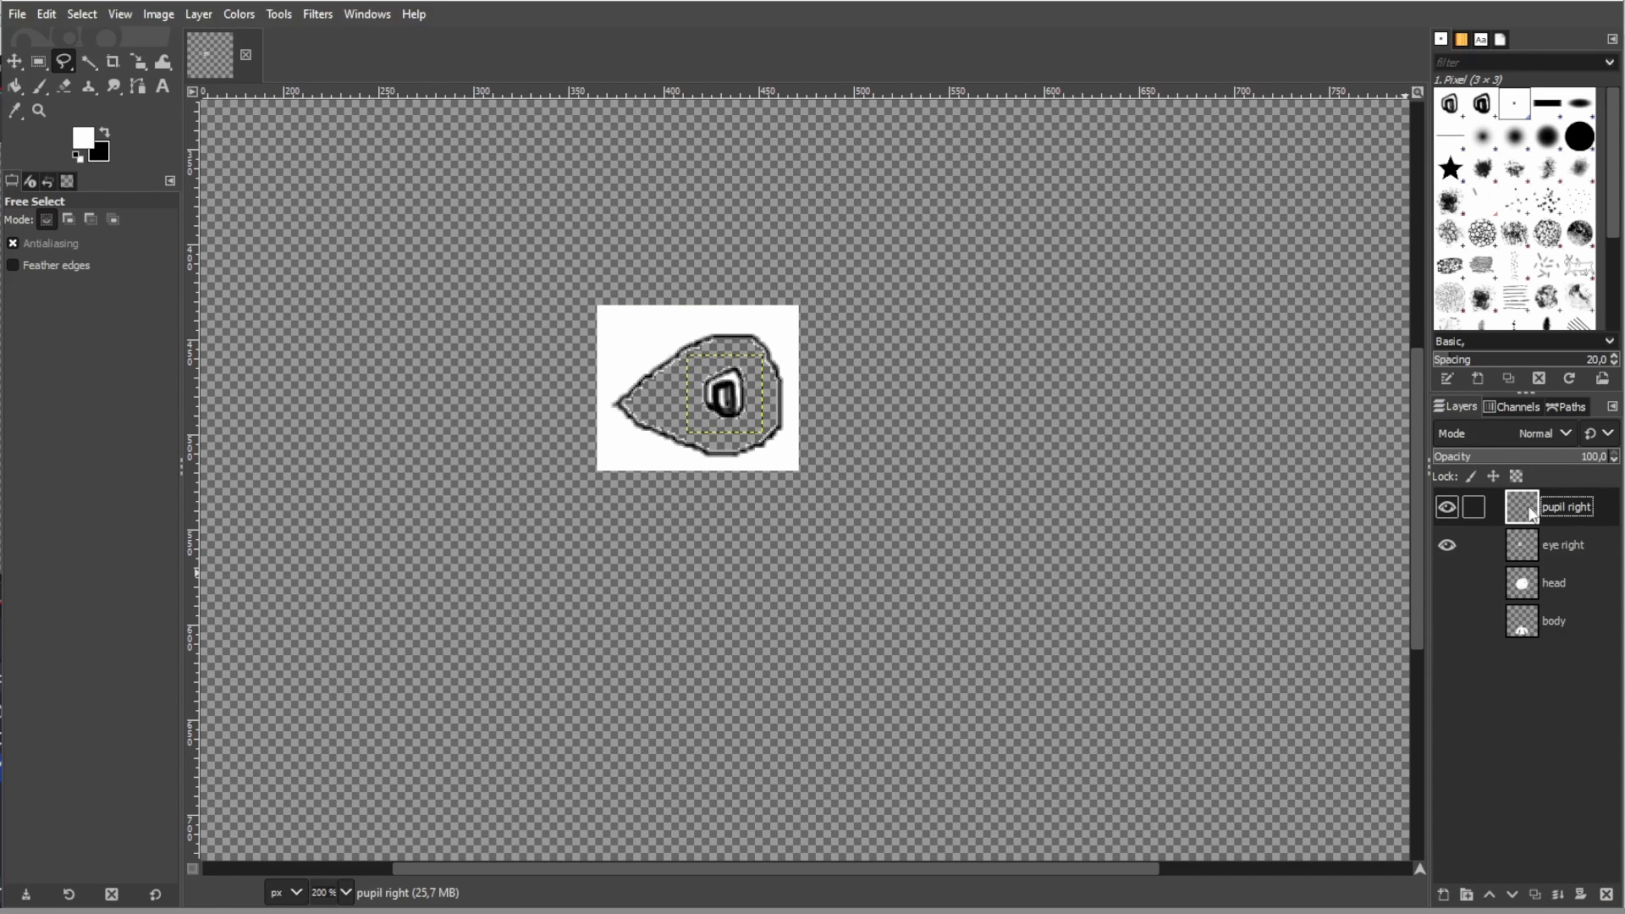
- Isolate the pupil right layer to check the separation, and make the eye right, head and body layers visible again
left_click(1452, 584)
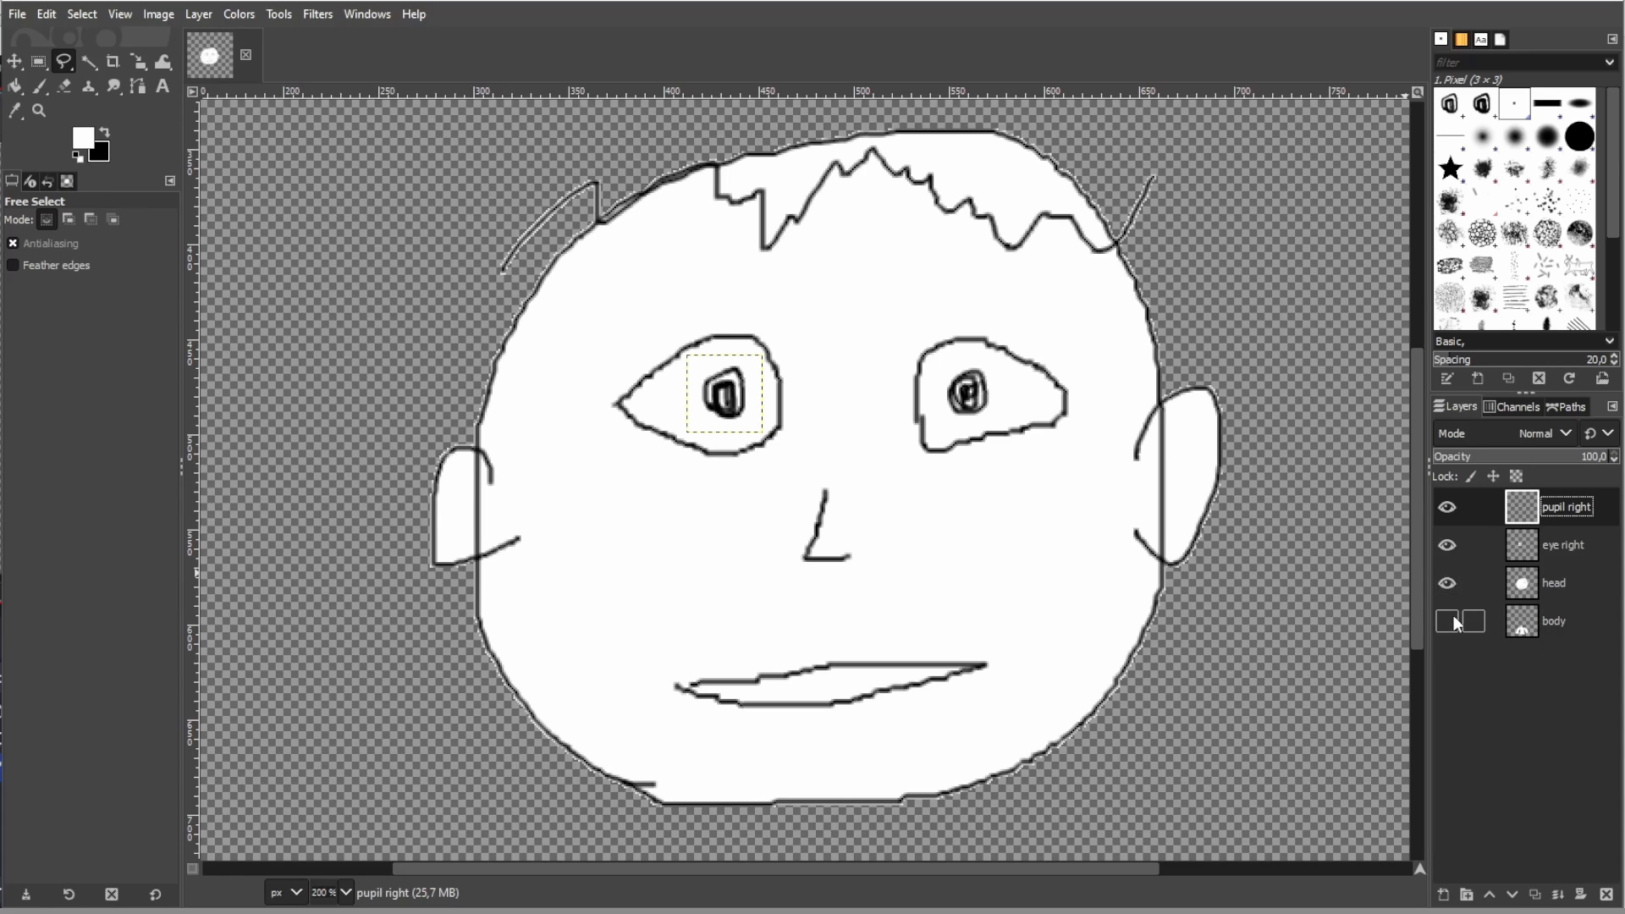
left_click(1448, 622)
left_click(1454, 623)
left_click(1454, 588)
left_click(1449, 547)
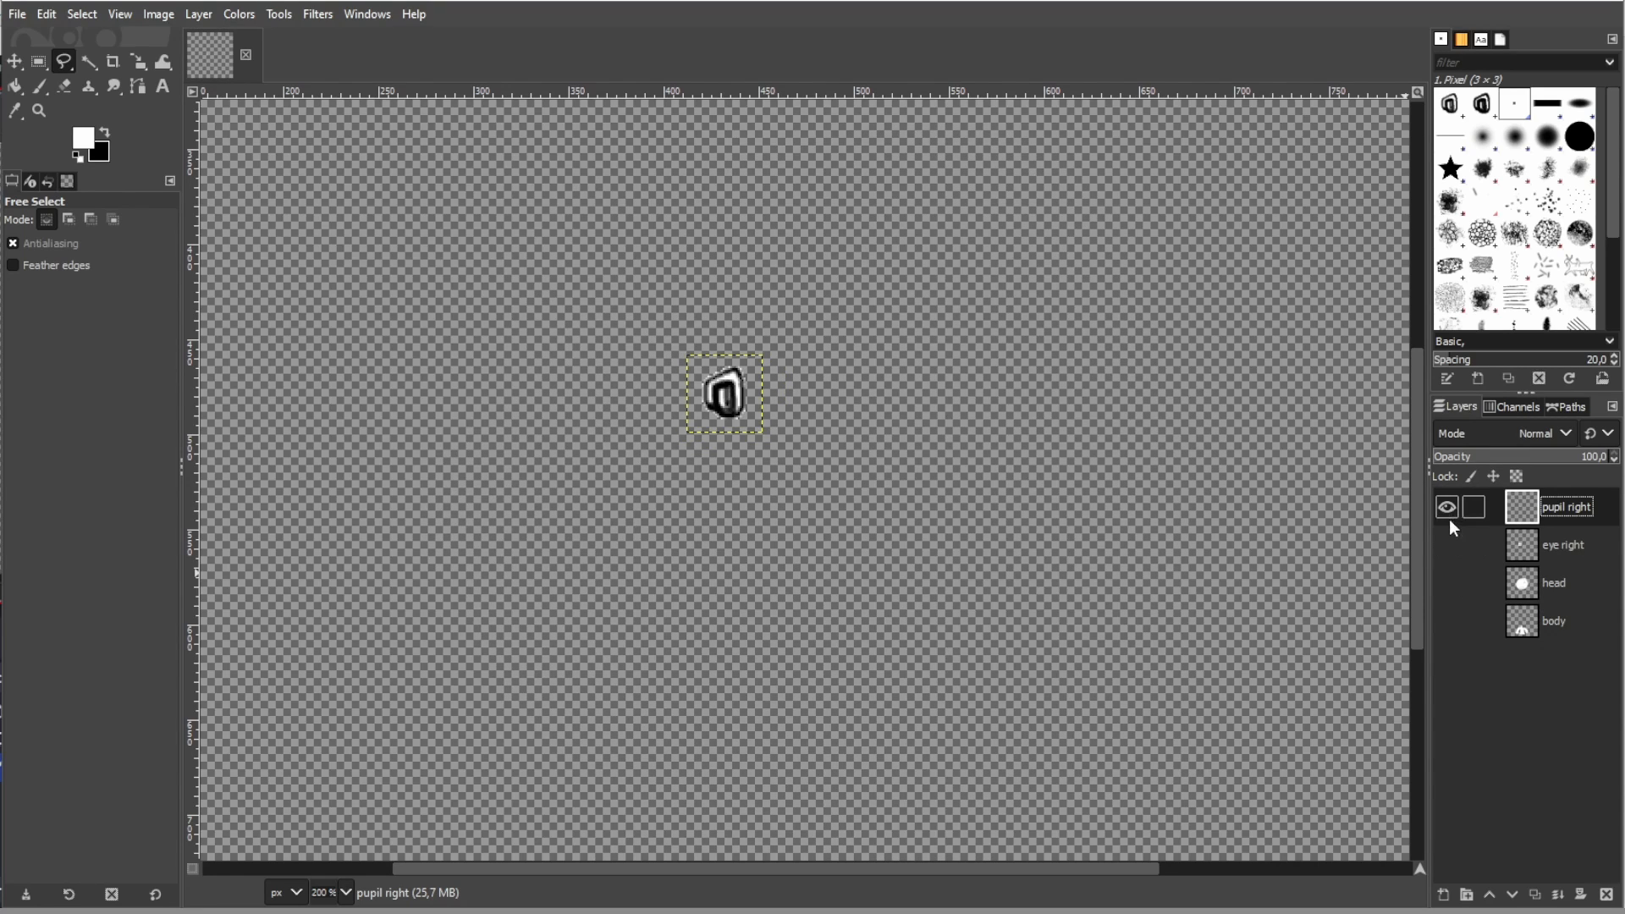
left_click_drag(1449, 528, 1449, 620)
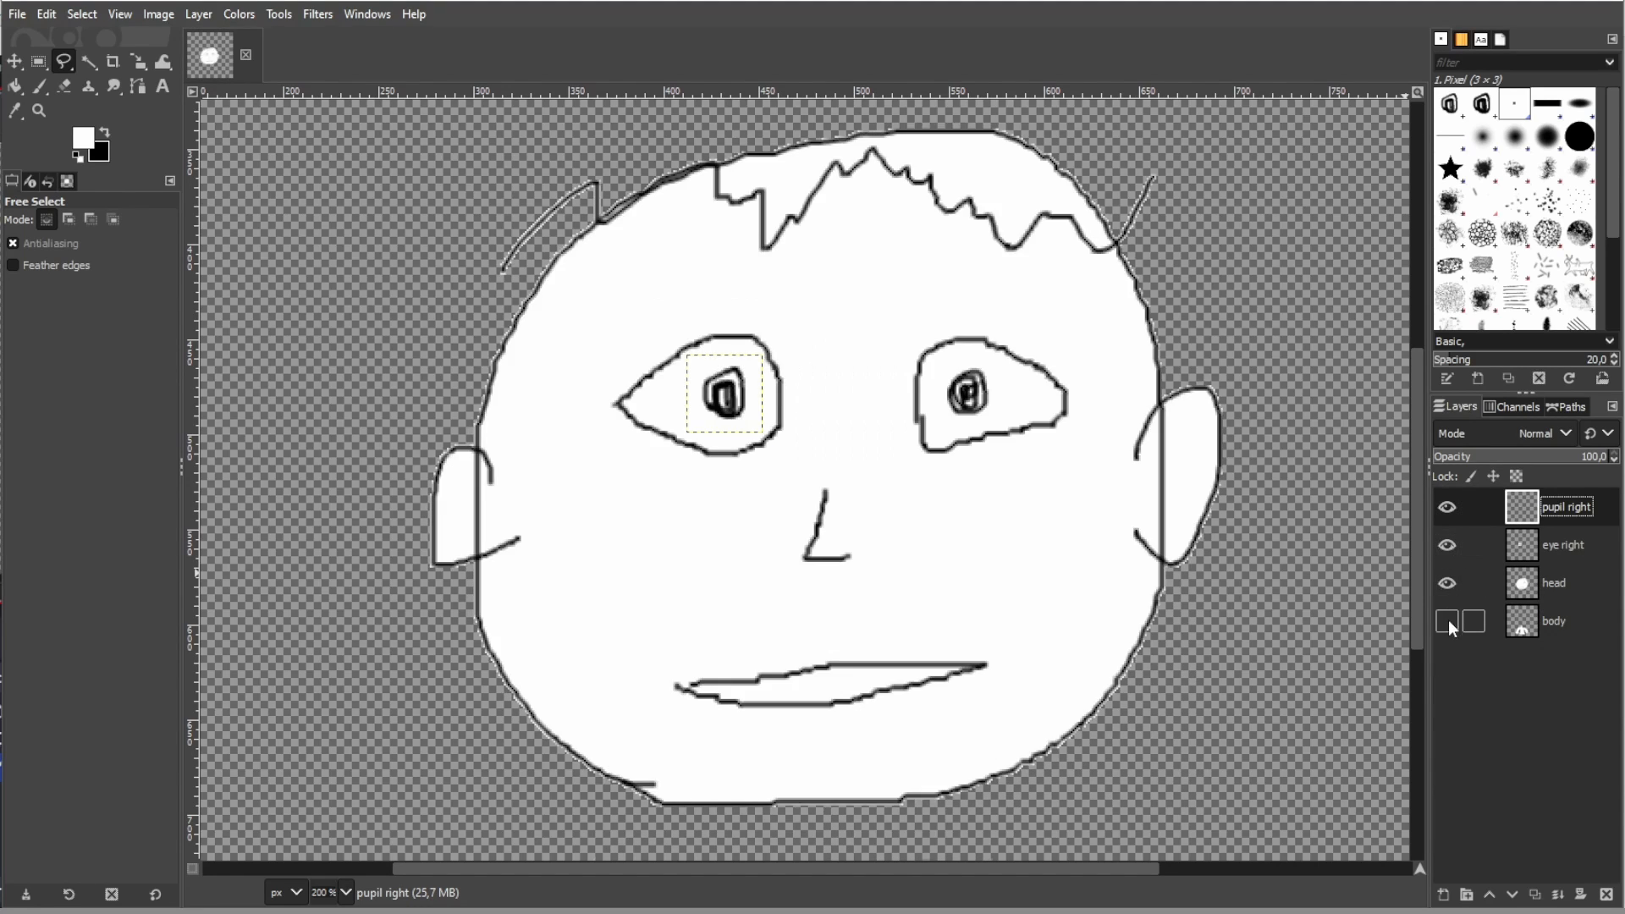
- Move the pupil slightly to the left within its eye and place the pupil right layer below the eye right layer
left_click(1565, 540)
left_click(1566, 509)
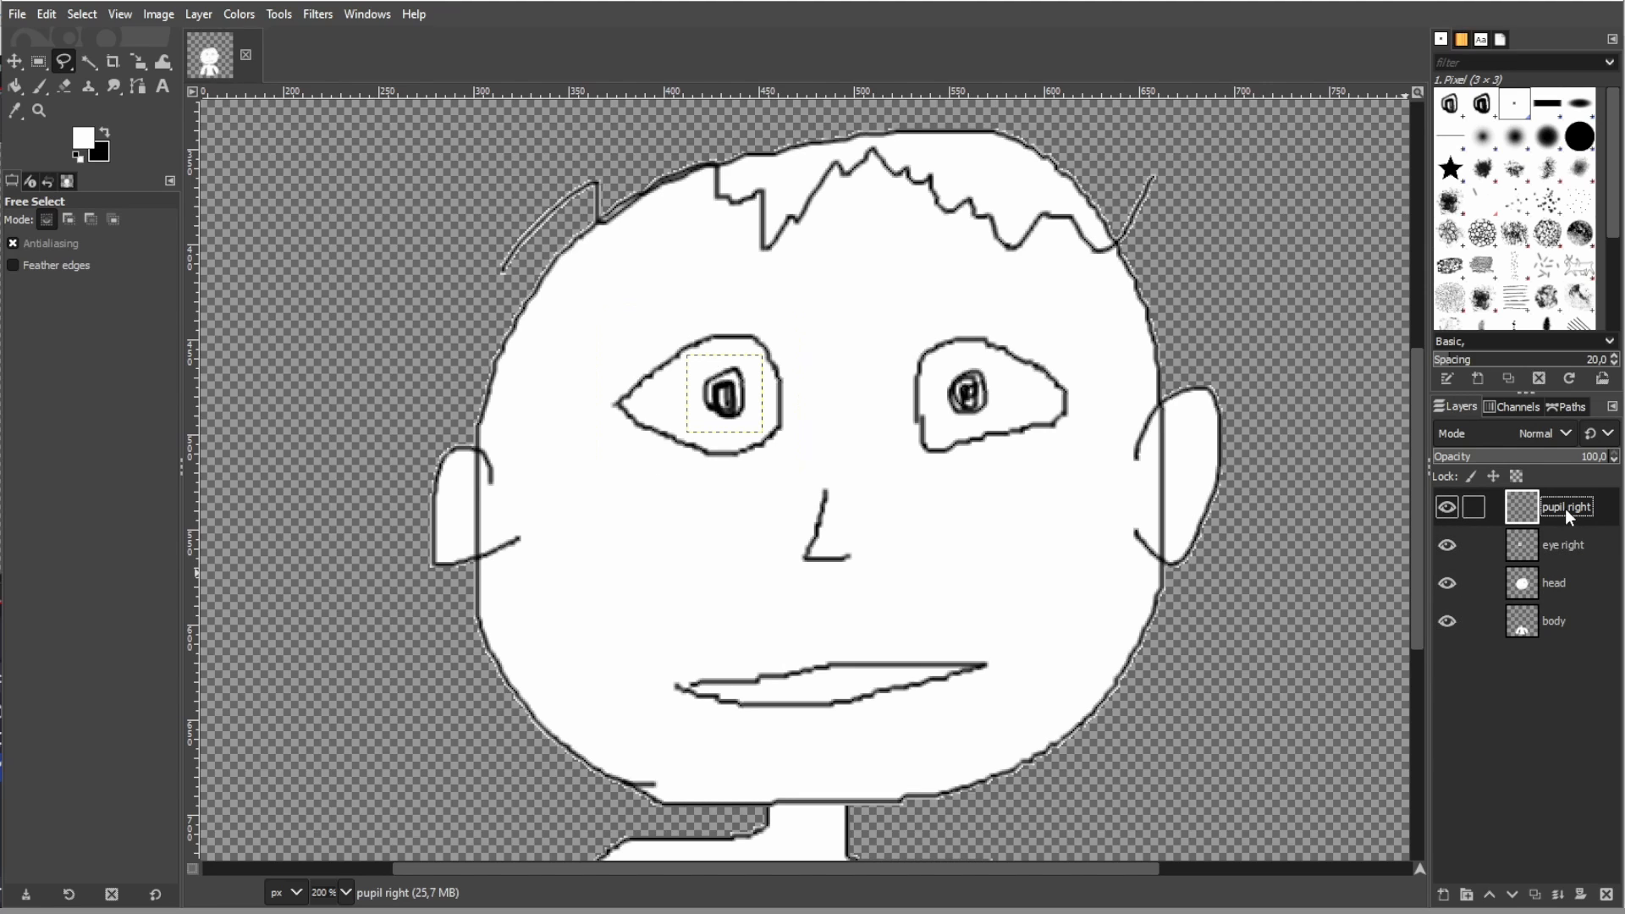
key("m")
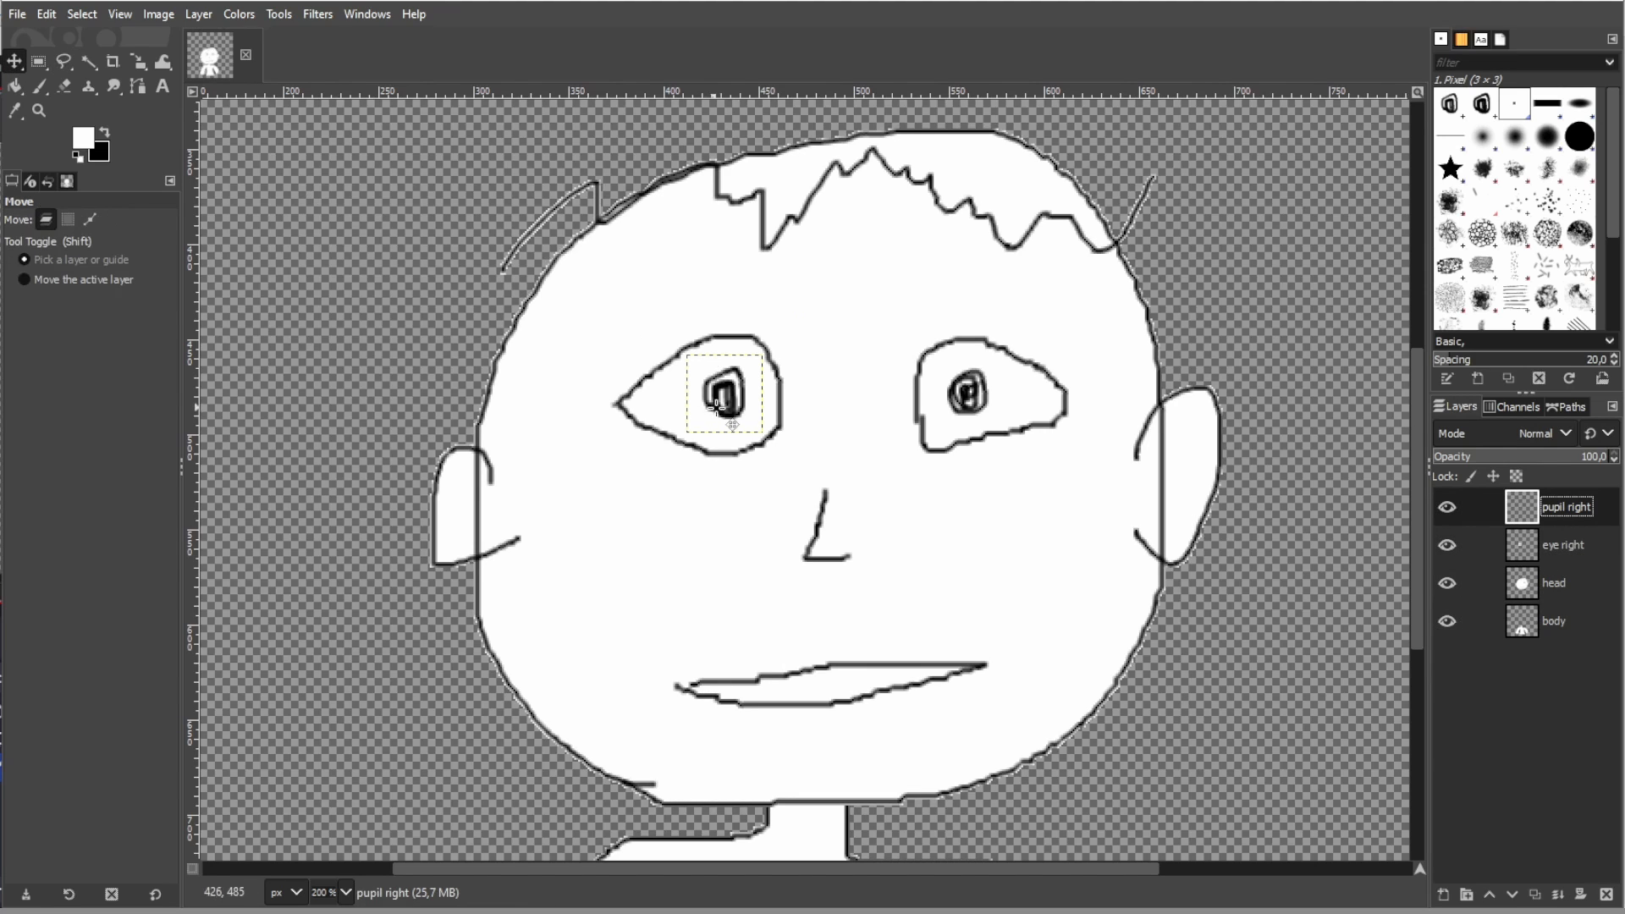
mouse_move(727, 407)
left_mouse_down()
mouse_move(677, 378)
mouse_move(715, 404)
left_mouse_up()
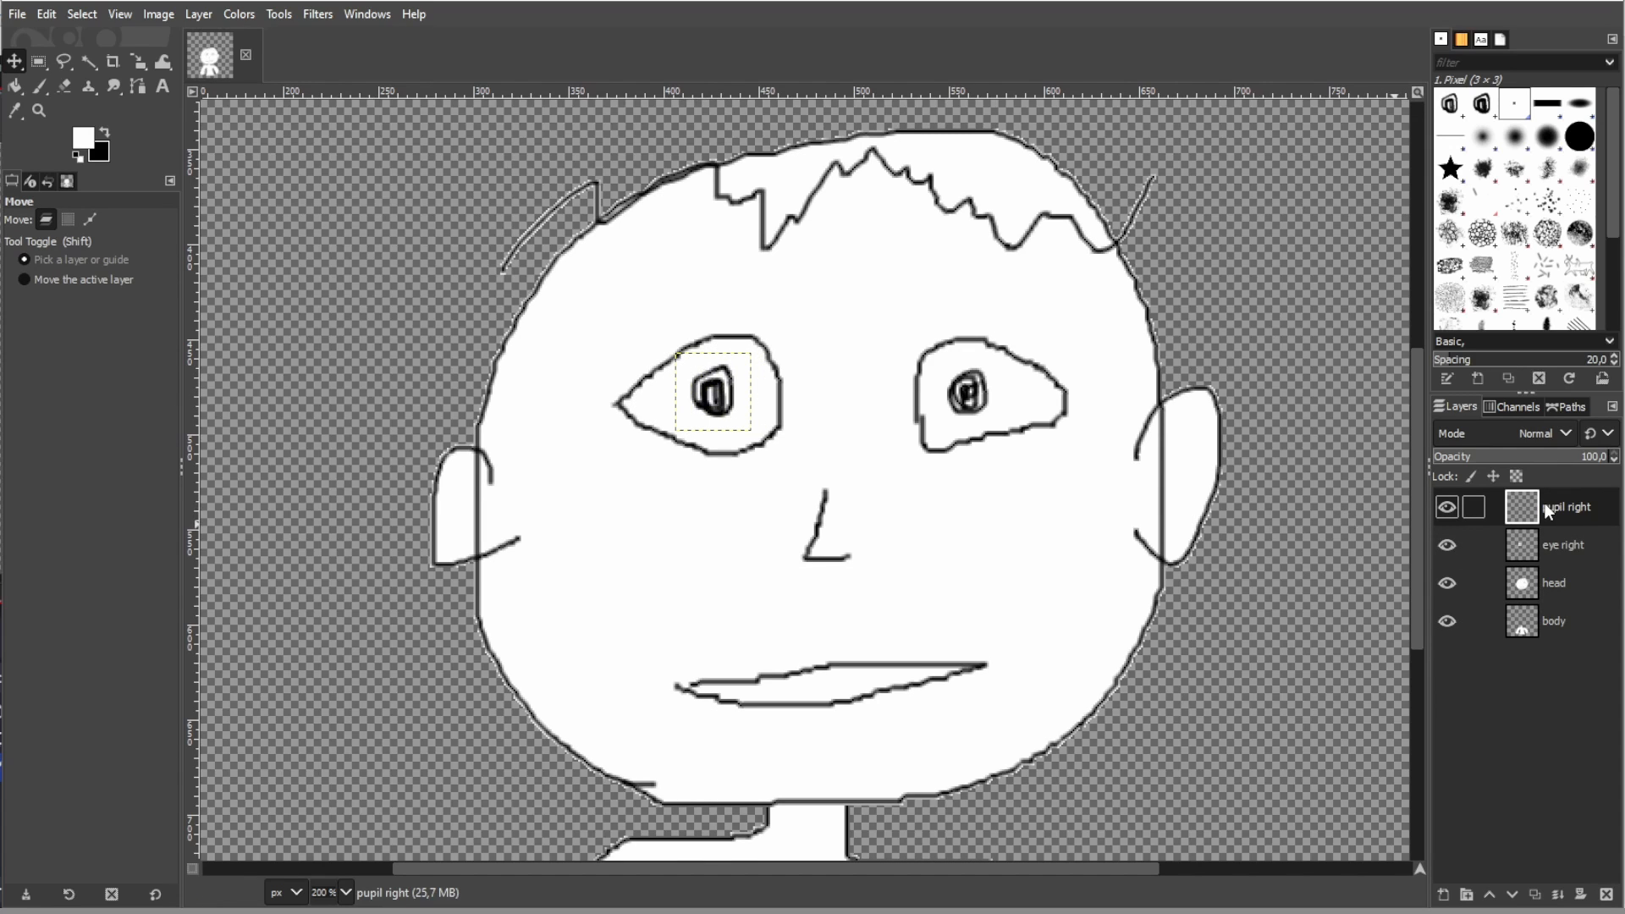
left_click_drag(1545, 510, 1548, 555)
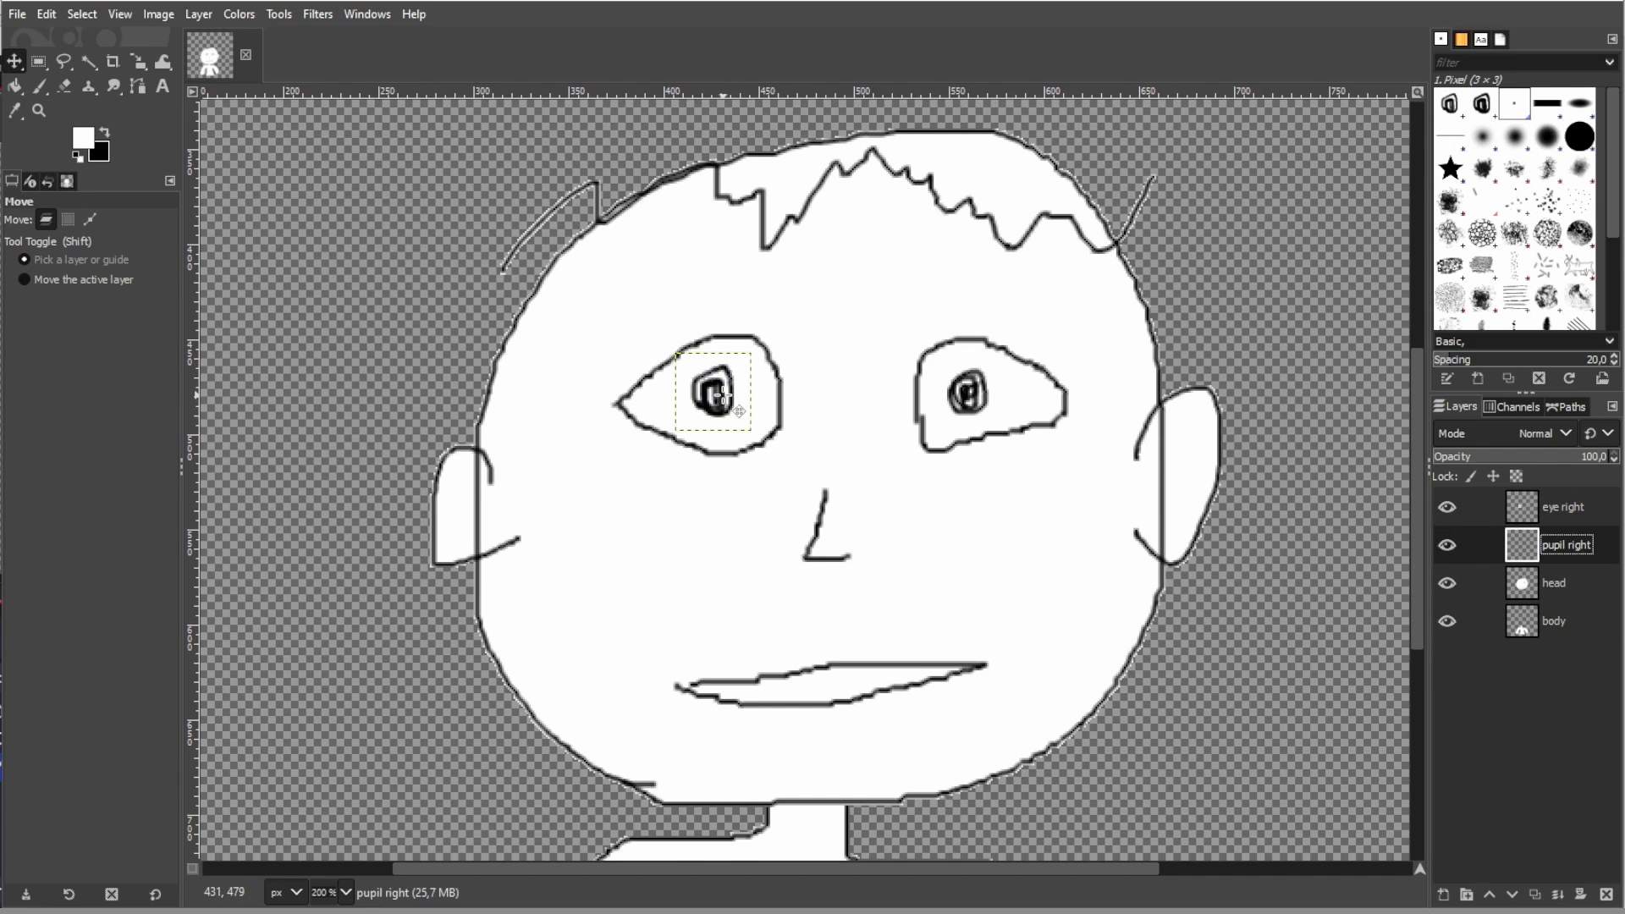
mouse_move(719, 395)
left_mouse_down()
mouse_move(682, 359)
mouse_move(633, 385)
mouse_move(682, 442)
mouse_move(743, 437)
mouse_move(779, 383)
mouse_move(745, 347)
mouse_move(713, 375)
mouse_move(722, 395)
left_mouse_up()
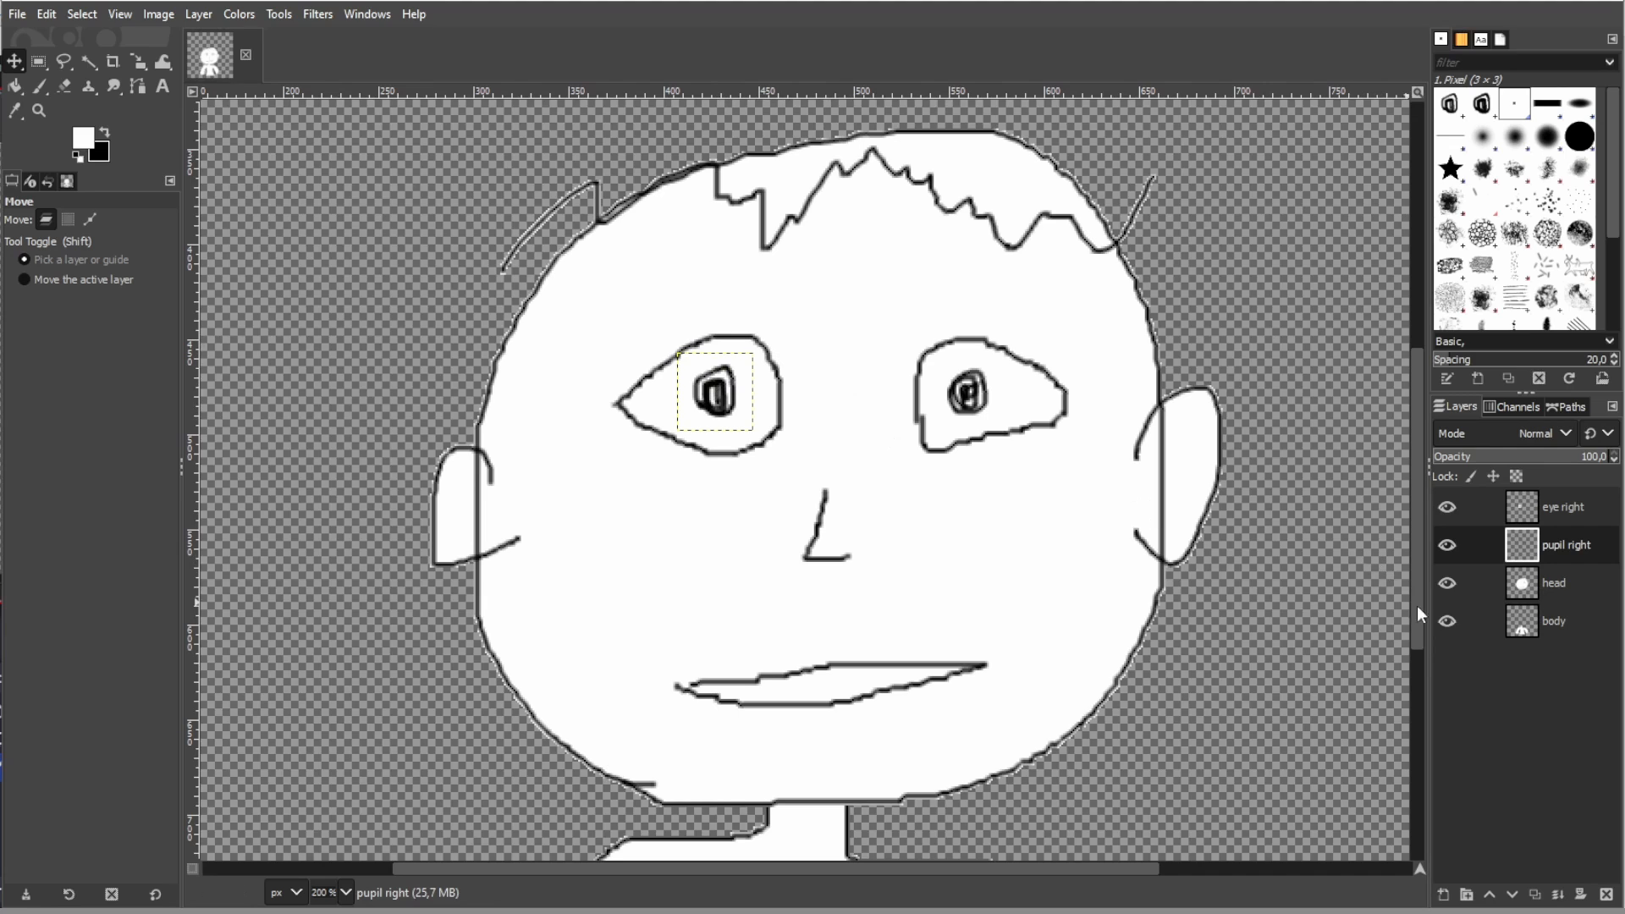
- Make the head layer active and hide the eye right and pupil right layers
left_click(38, 61)
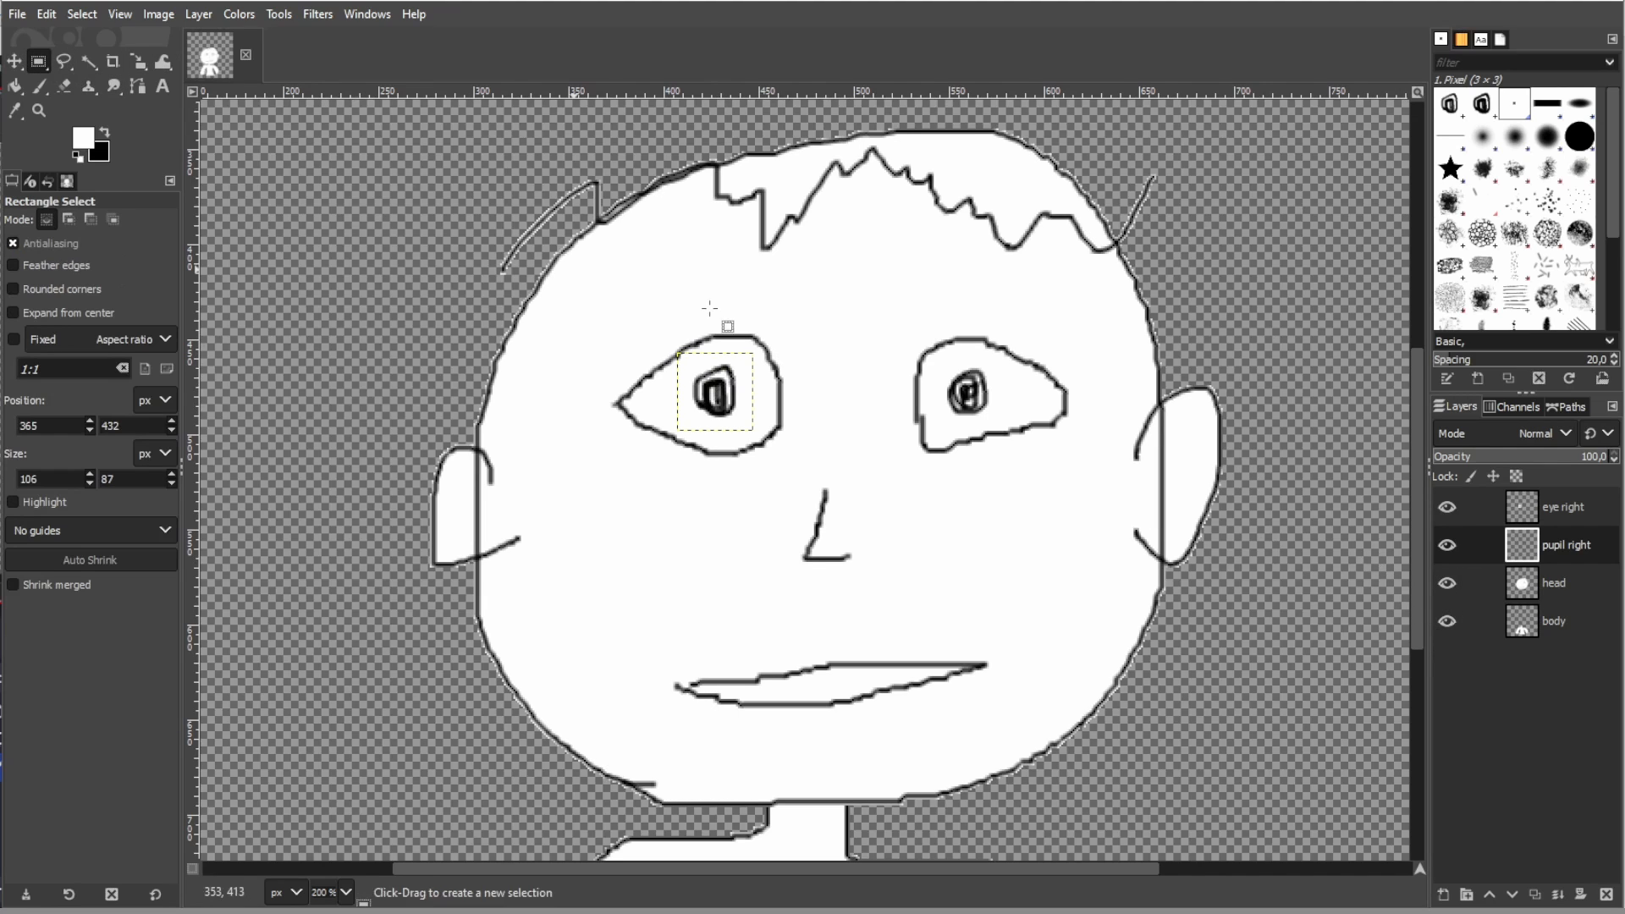
left_click(1562, 584)
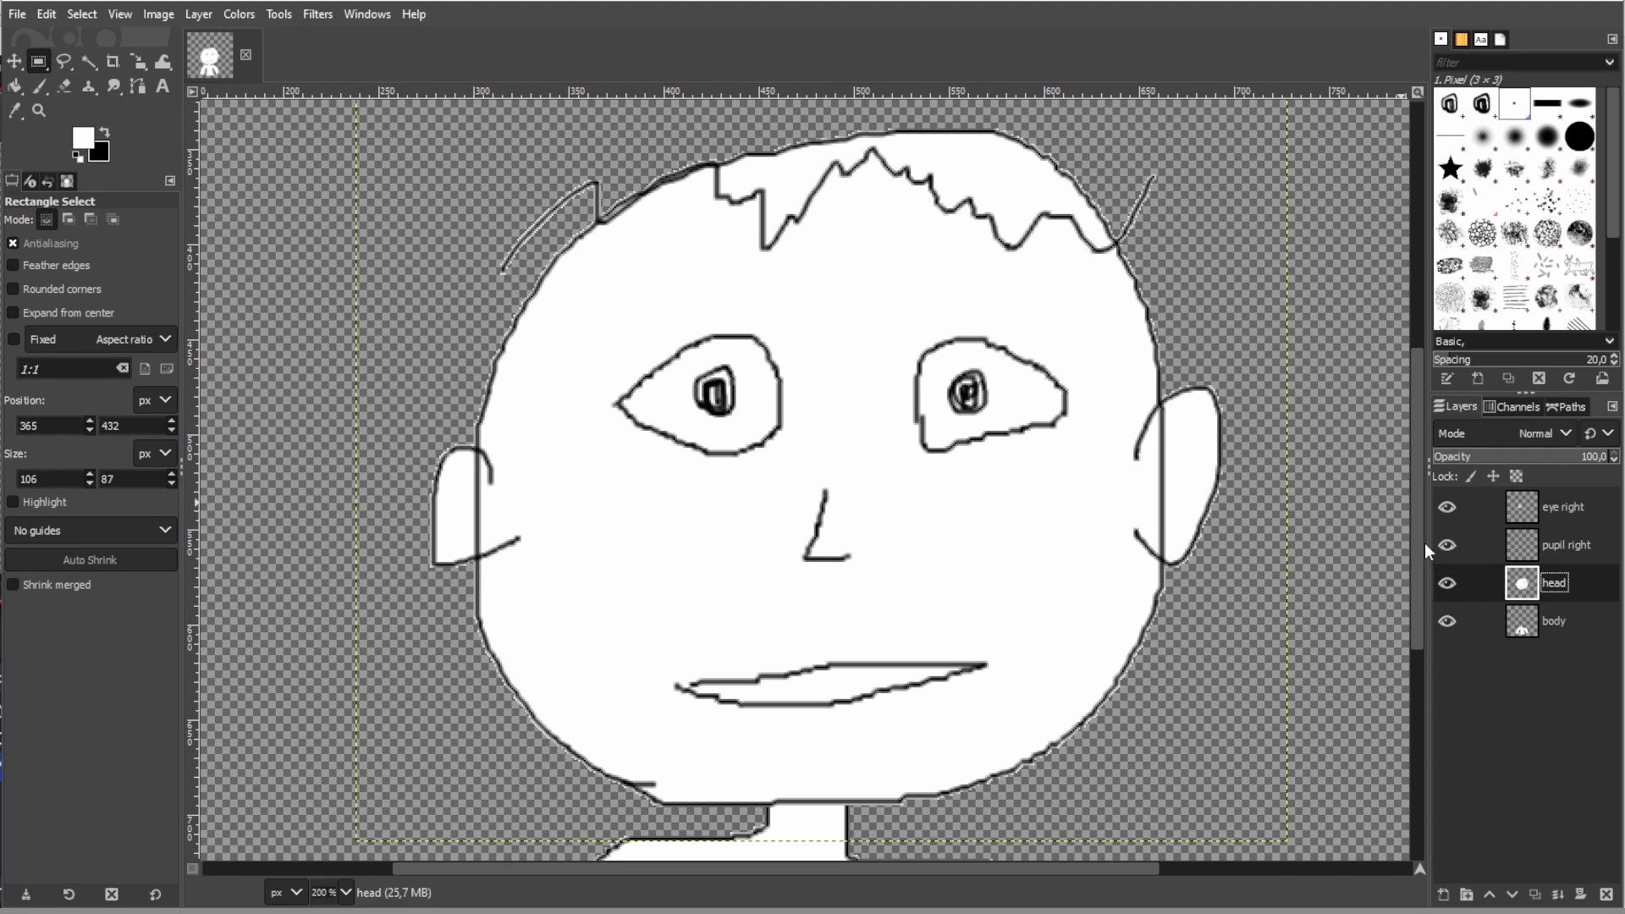
left_click_drag(1447, 545, 1447, 507)
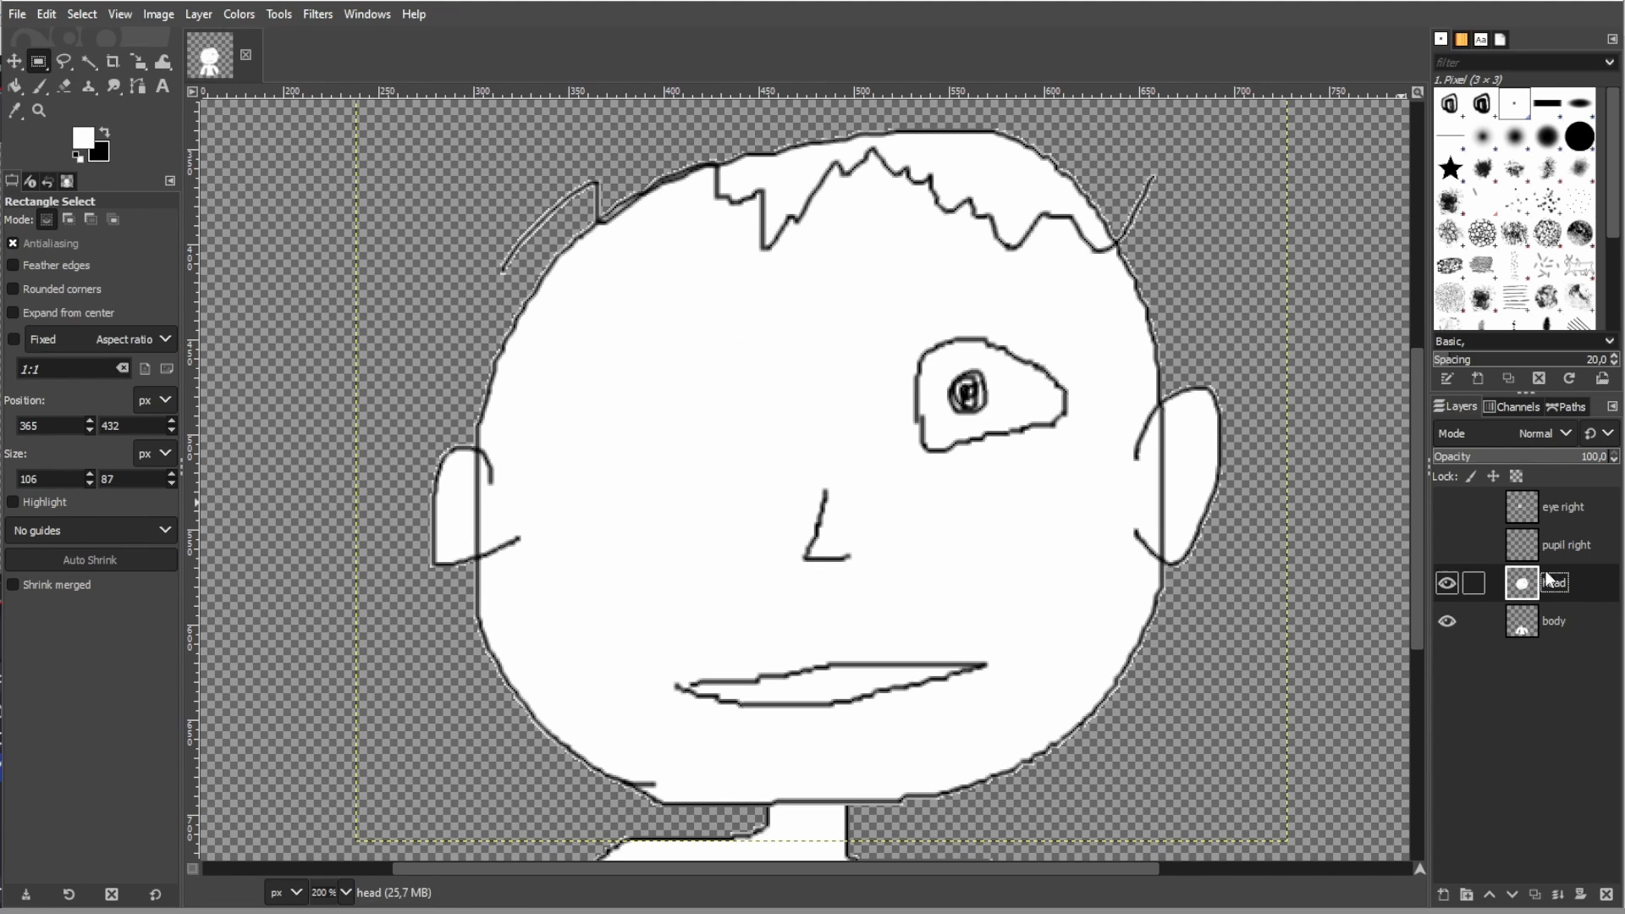
left_click(1448, 544)
left_click(1448, 540)
left_click(1446, 507)
left_click(1446, 505)
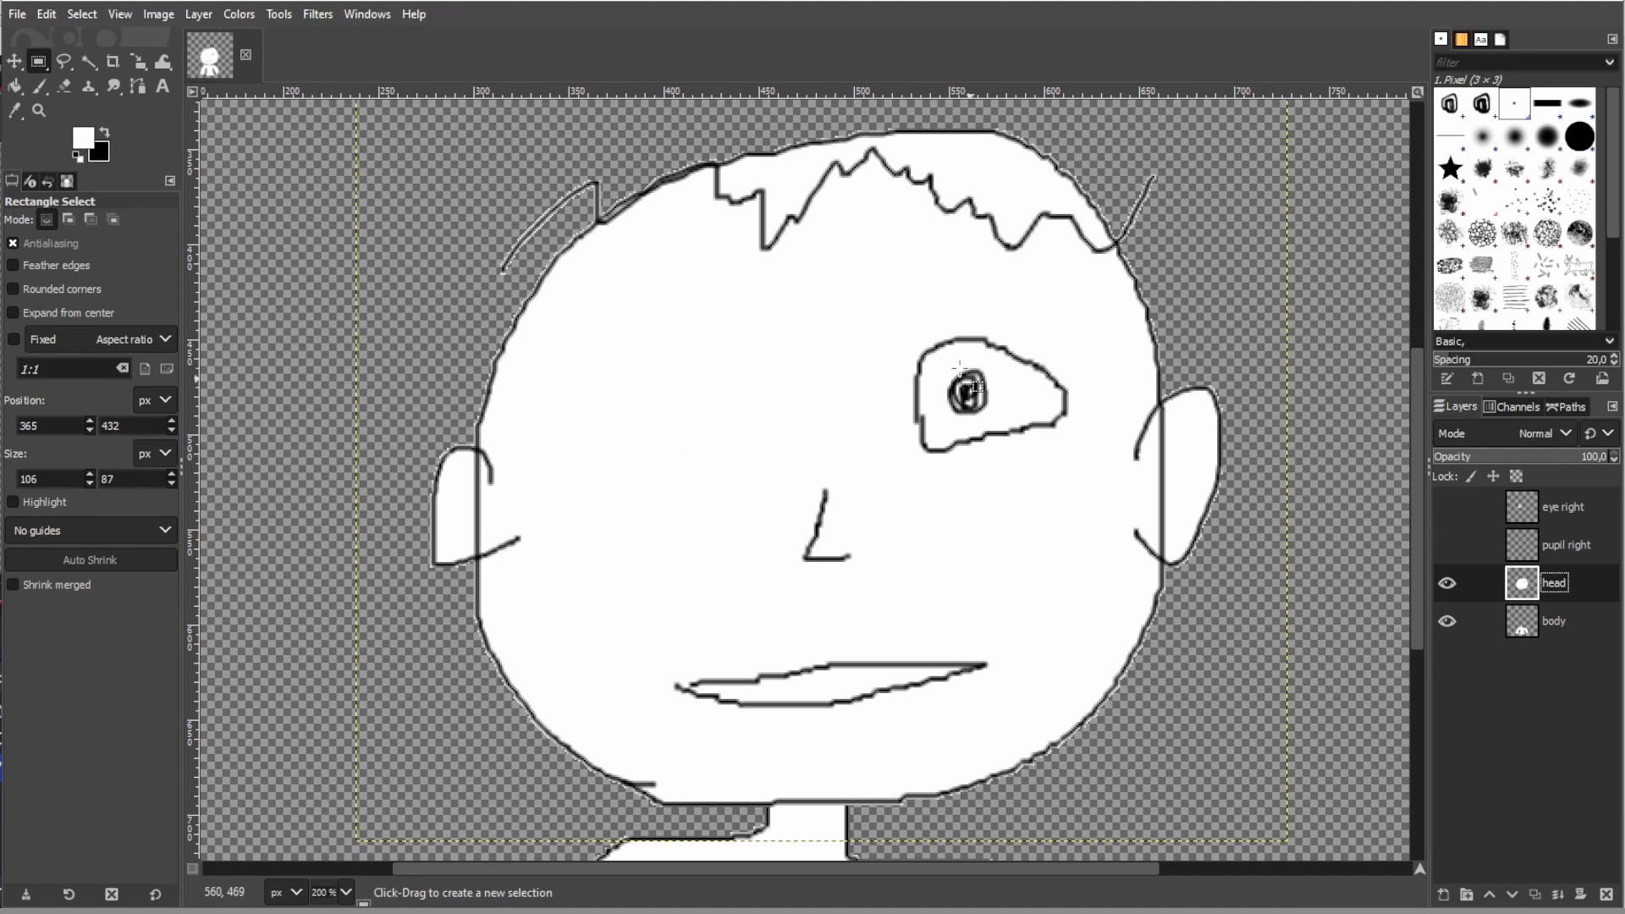
- Cut the remaining eye from the head layer with a rectangular selection about 108 × 86 px and paste it as a layer named "eye left"
left_click_drag(885, 311, 1090, 475)
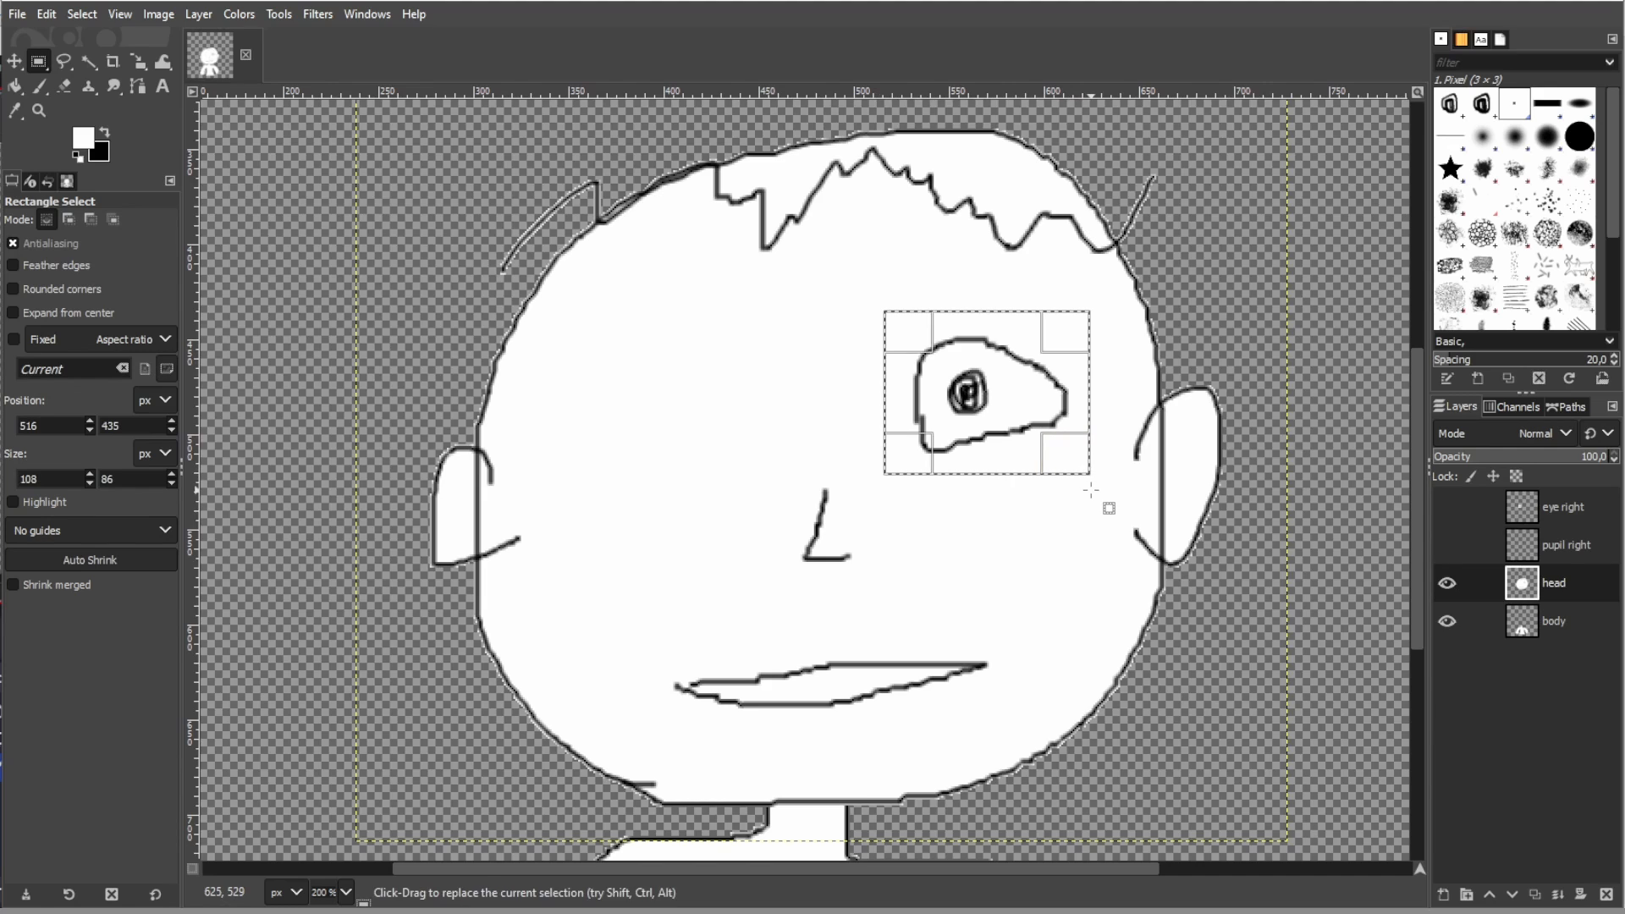
key("ctrl+x")
key("ctrl+v")
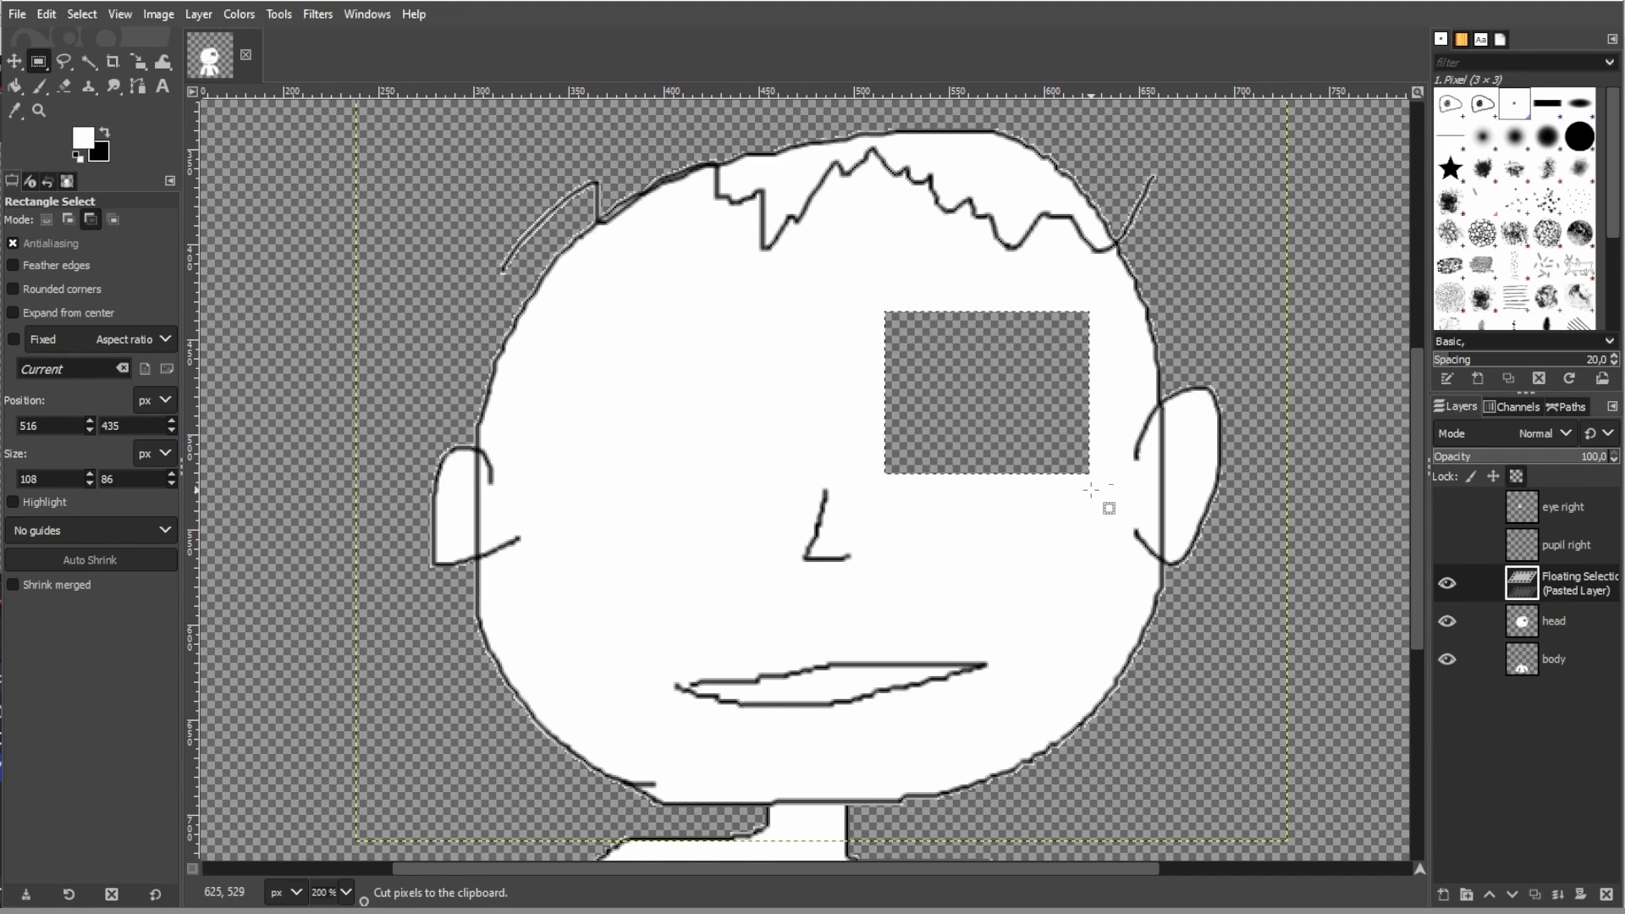
double_click(1555, 586)
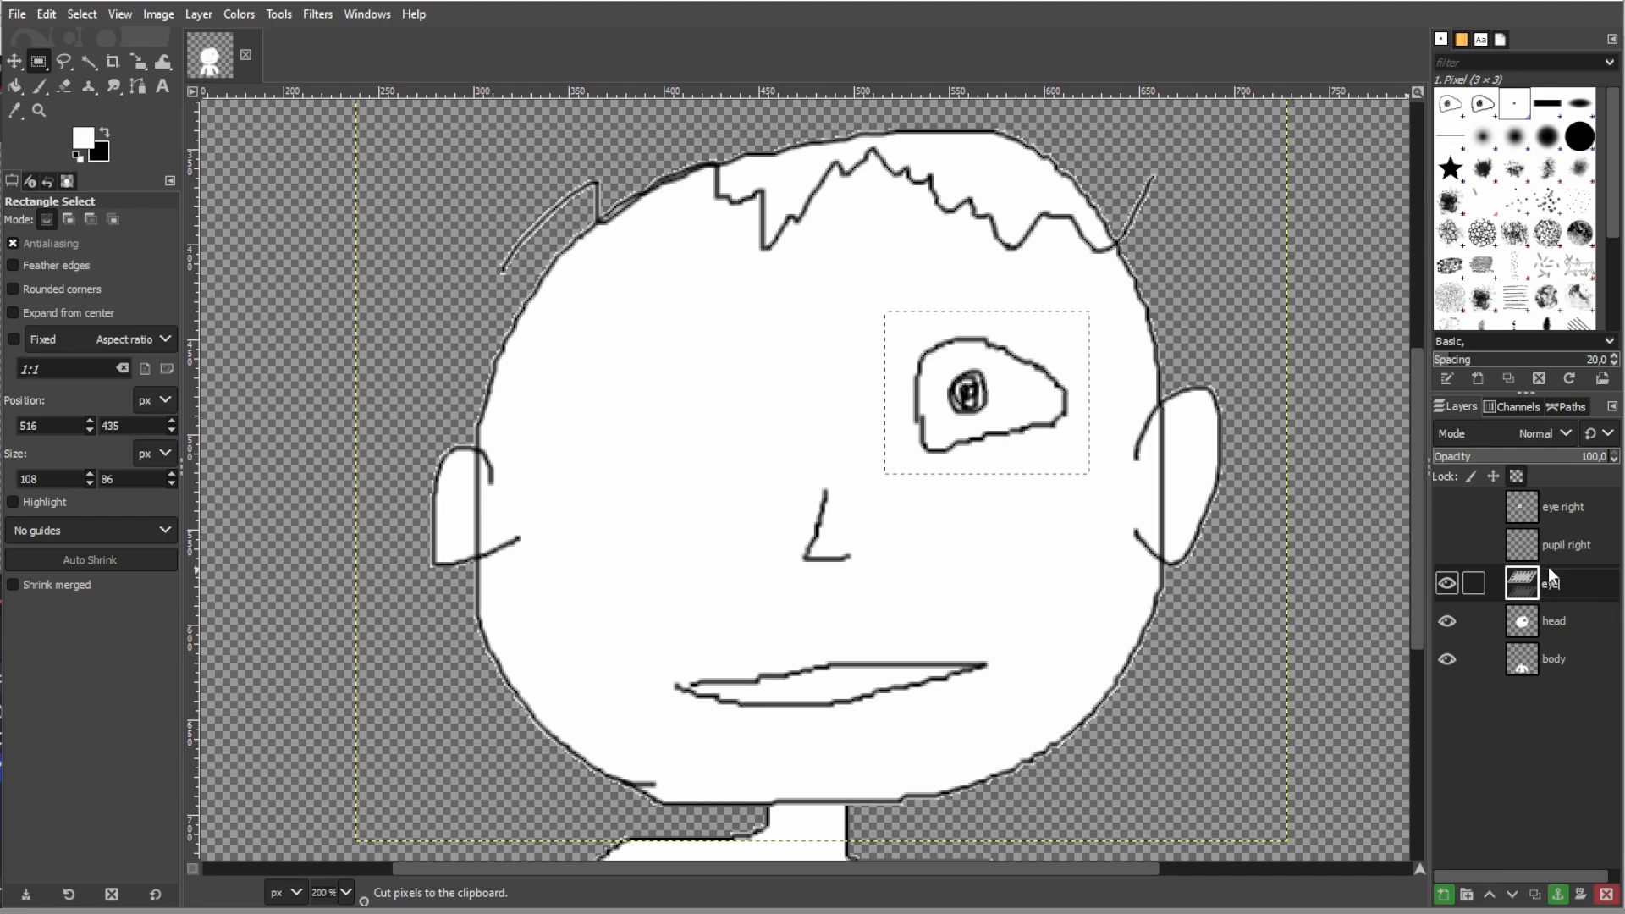
type("eye left")
key("Return")
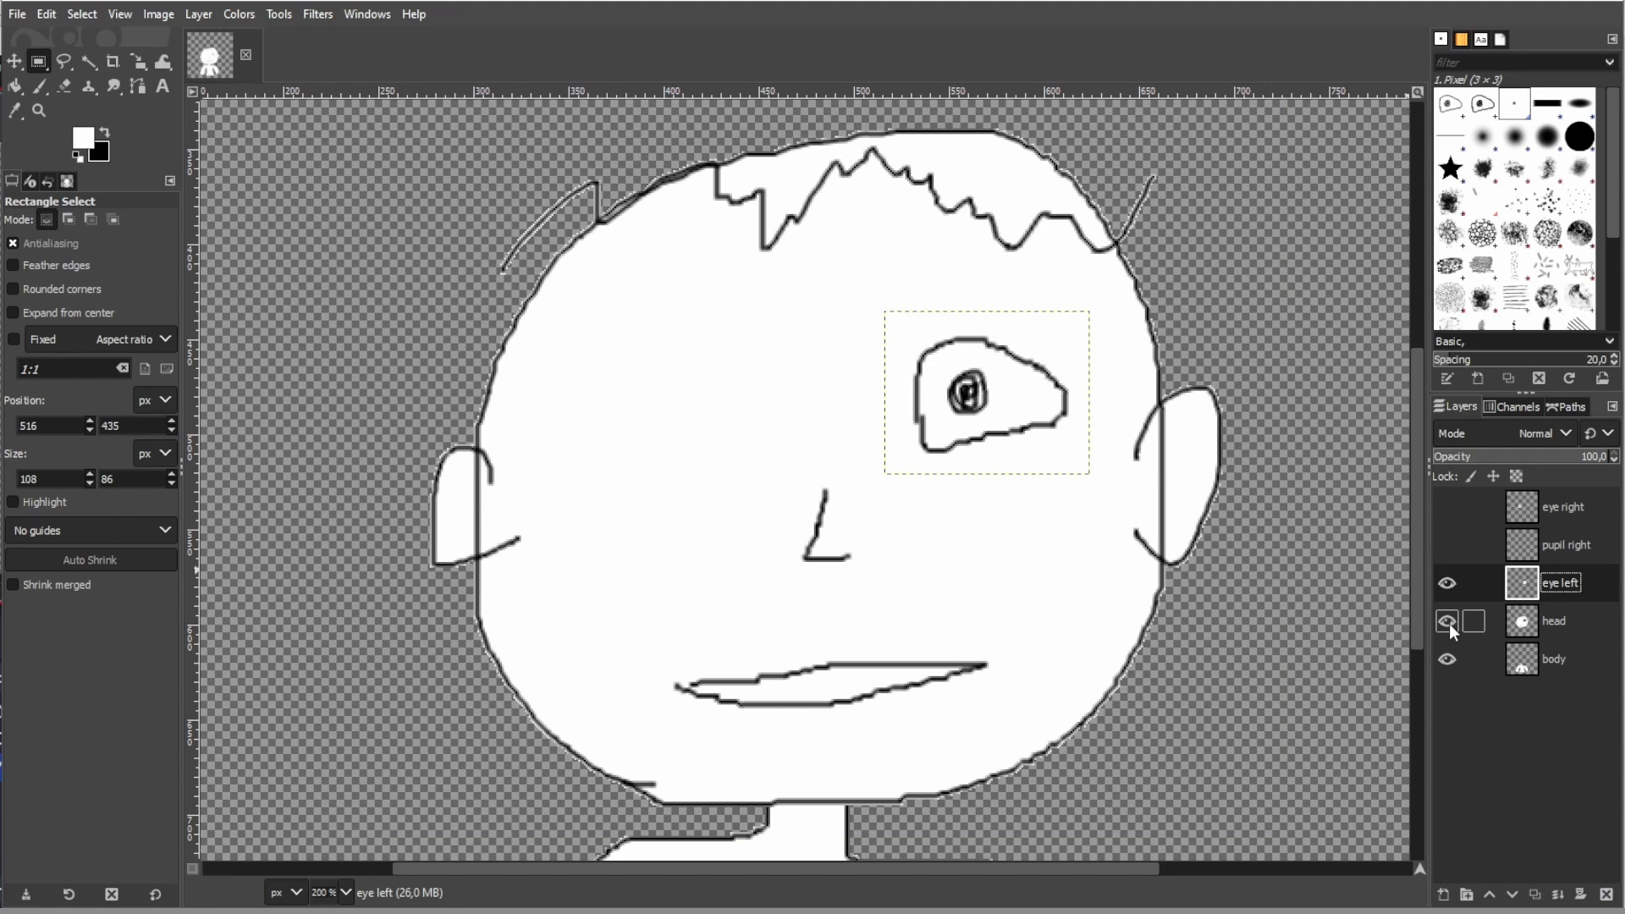
- Hide the eye left and body layers, fill the hole in the head layer with white, and show the eye left layer again
left_click(1441, 583)
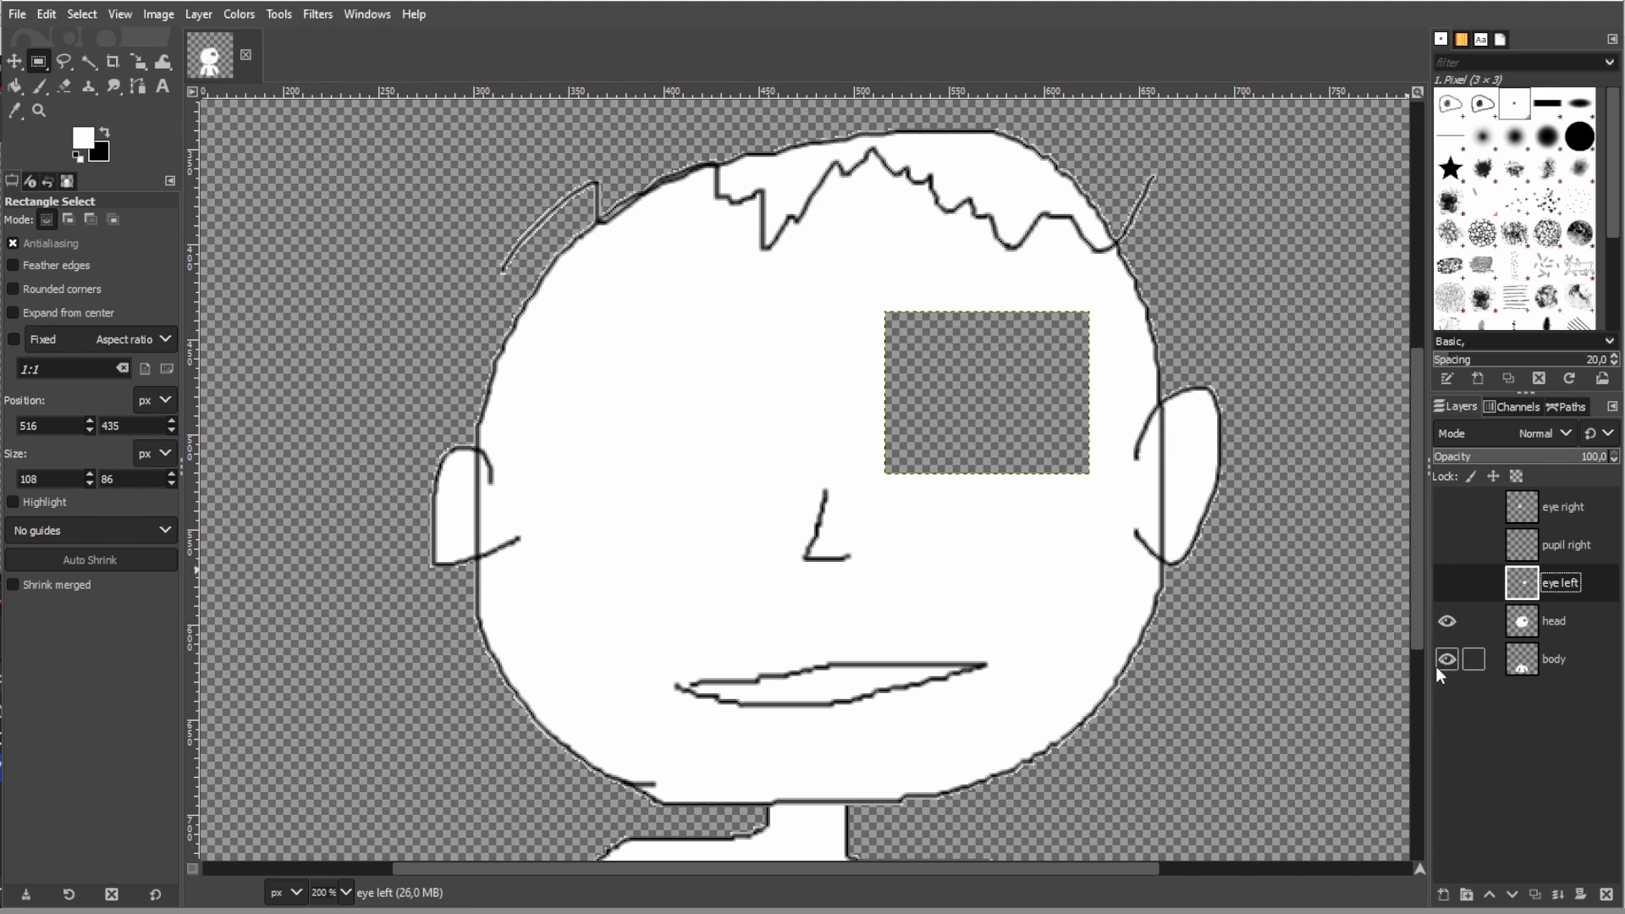
left_click(1556, 618)
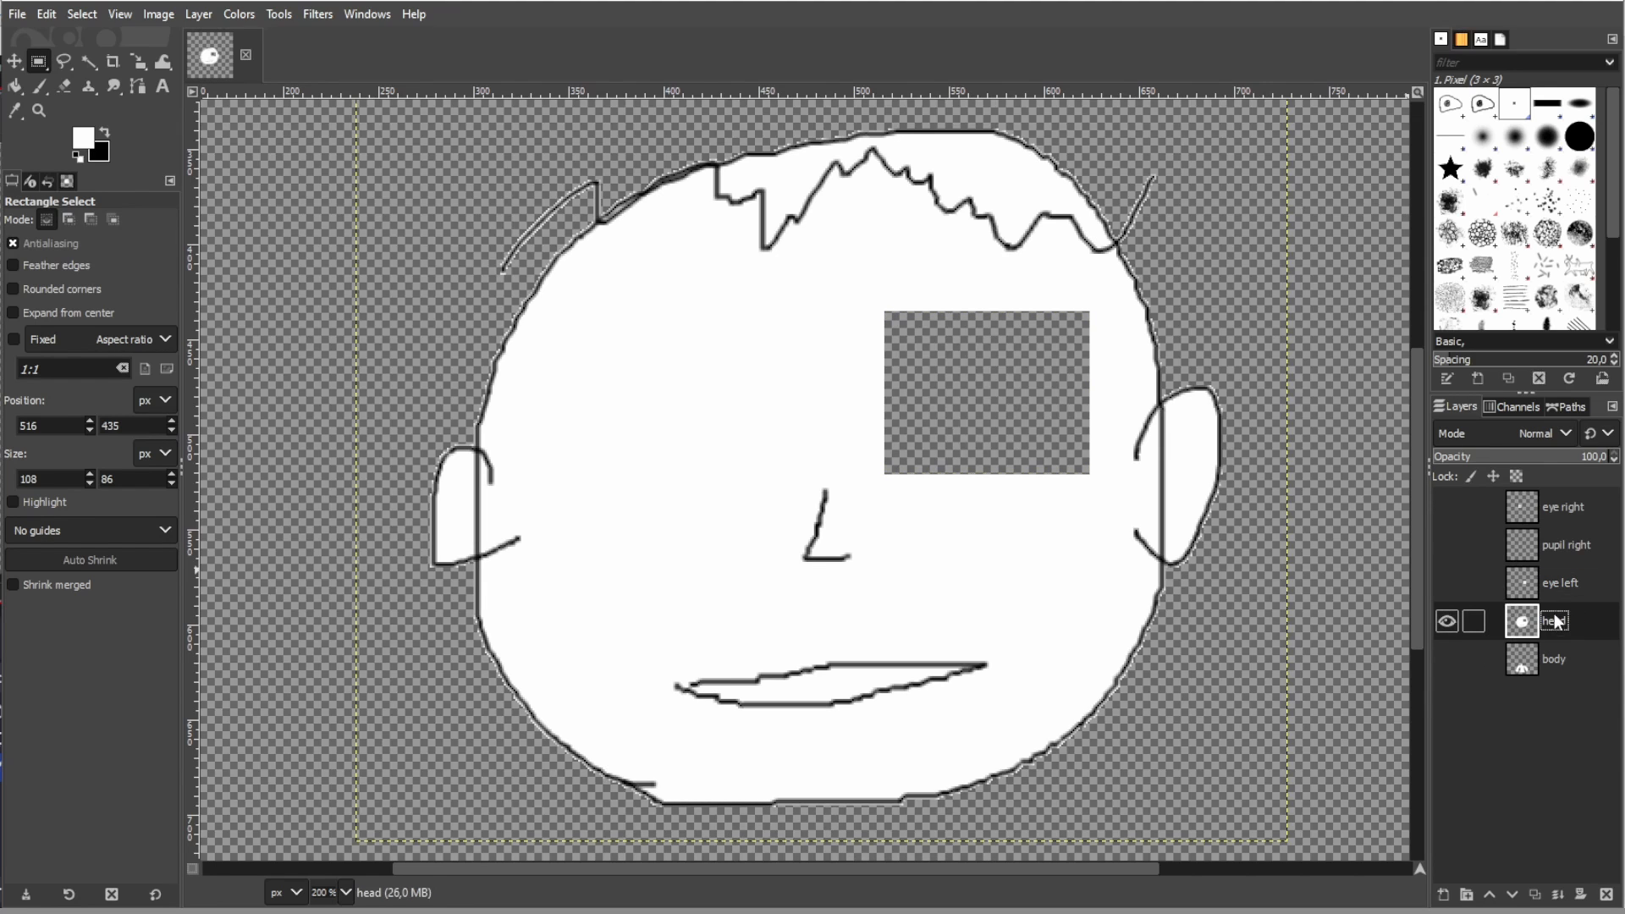
left_click(15, 85)
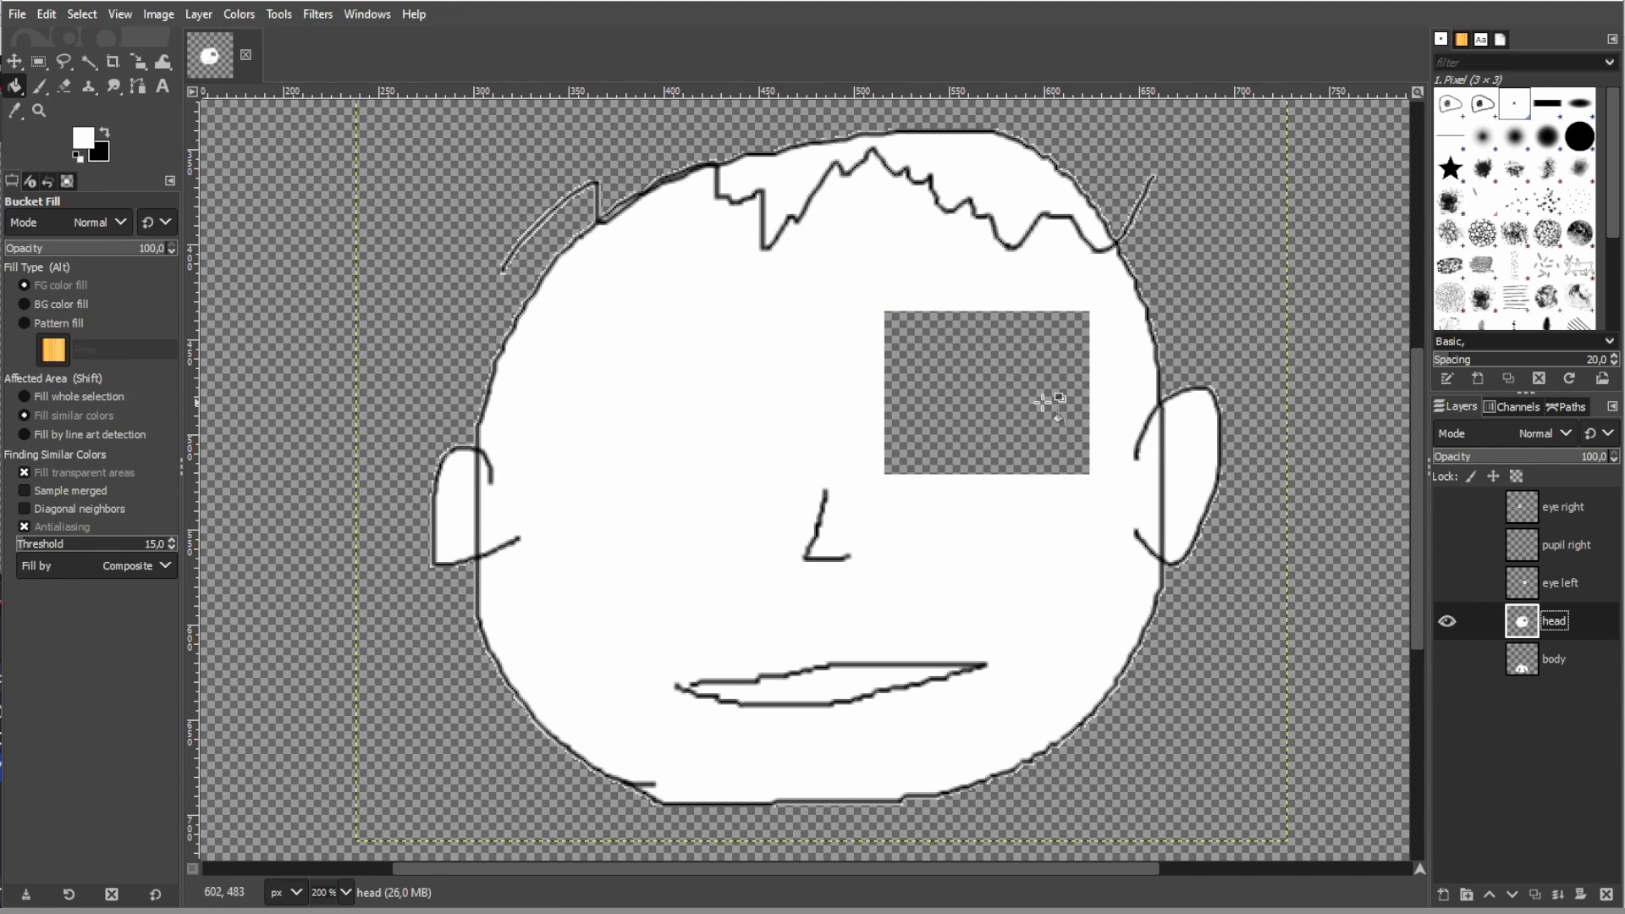
left_click(1006, 403)
left_click(1444, 584)
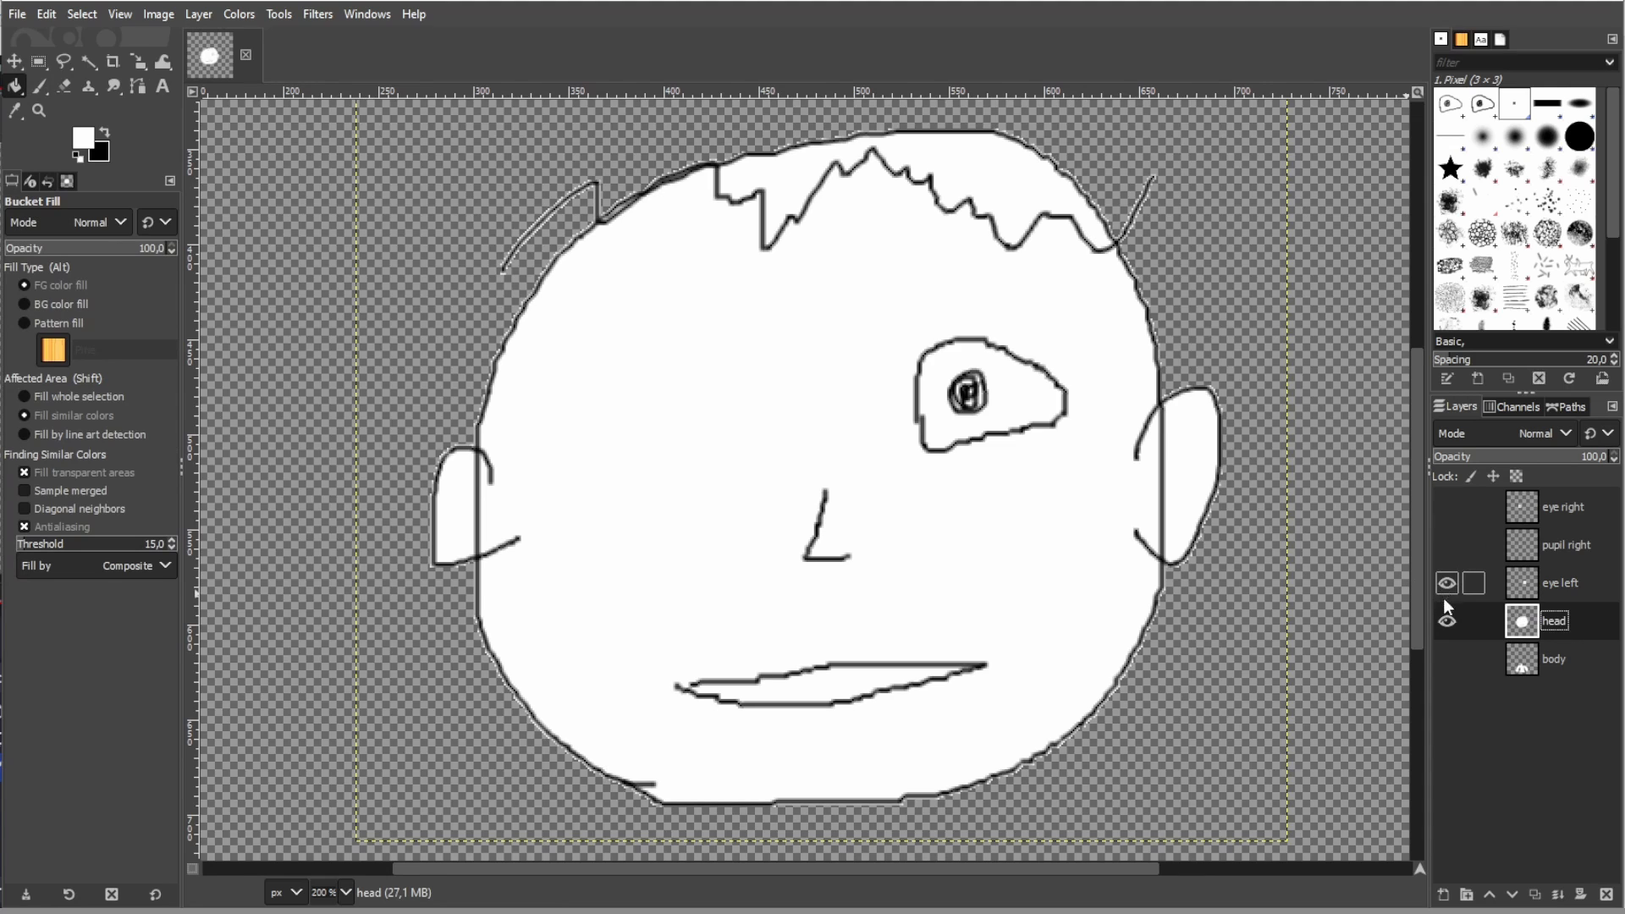
- Hide the head layer and delete the white interior around the pupil on the eye left layer with Fuzzy Select
left_click(1448, 618)
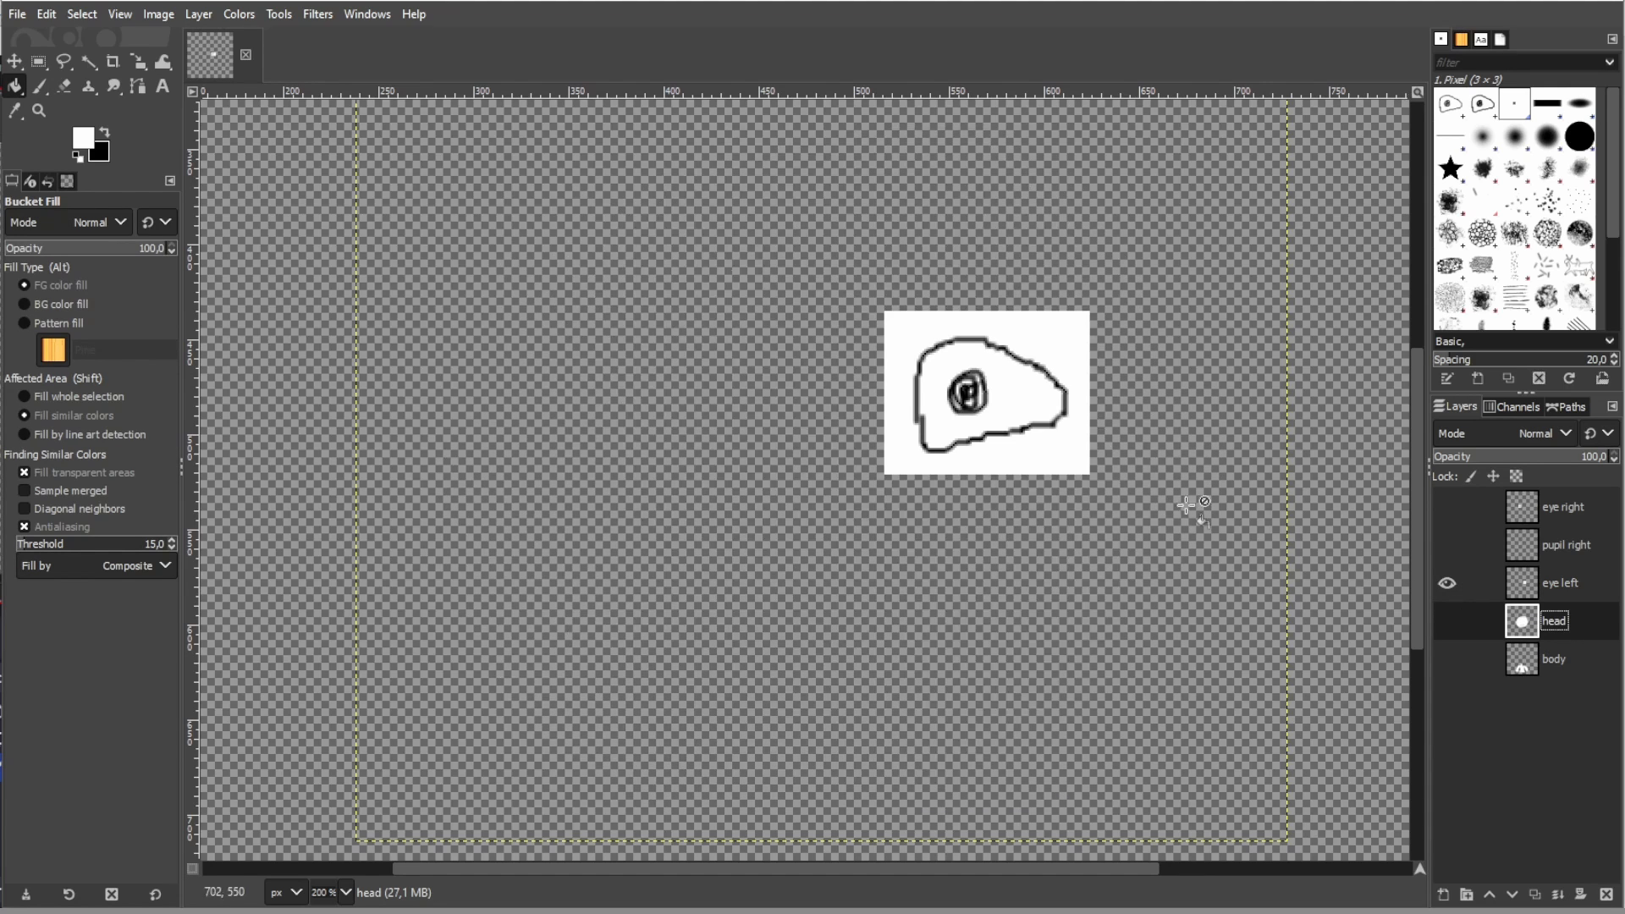
left_click(88, 61)
left_click(990, 385)
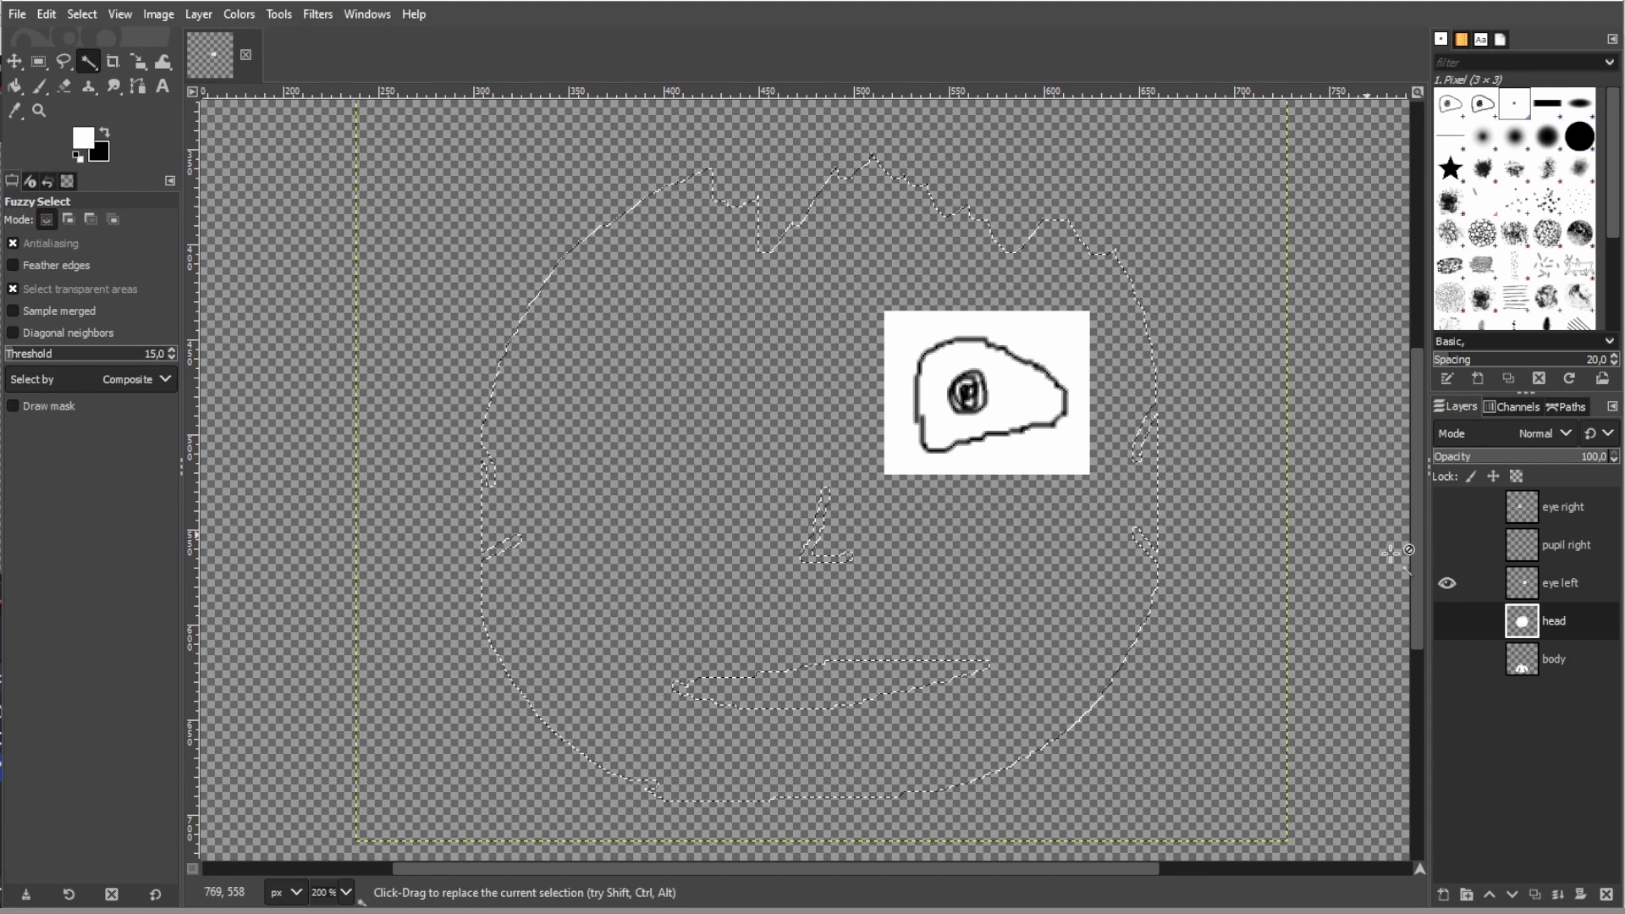
left_click(1557, 584)
left_click(1020, 395)
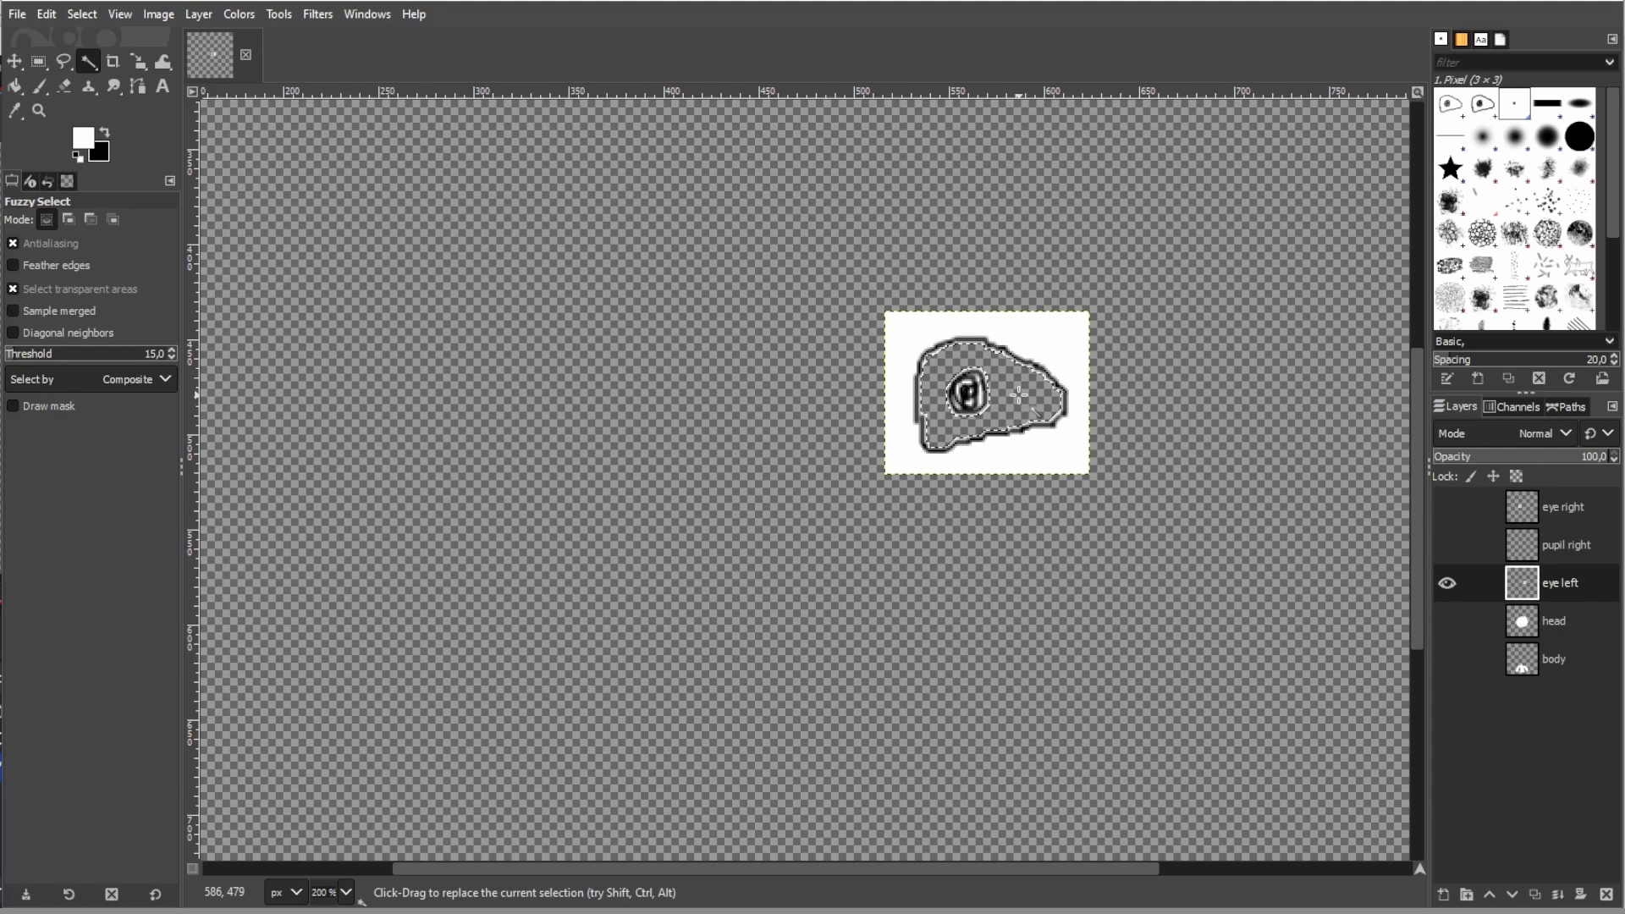
- Cut the pupil from the eye left layer with a freehand selection and paste it as a layer named "pupil left"
left_click(63, 63)
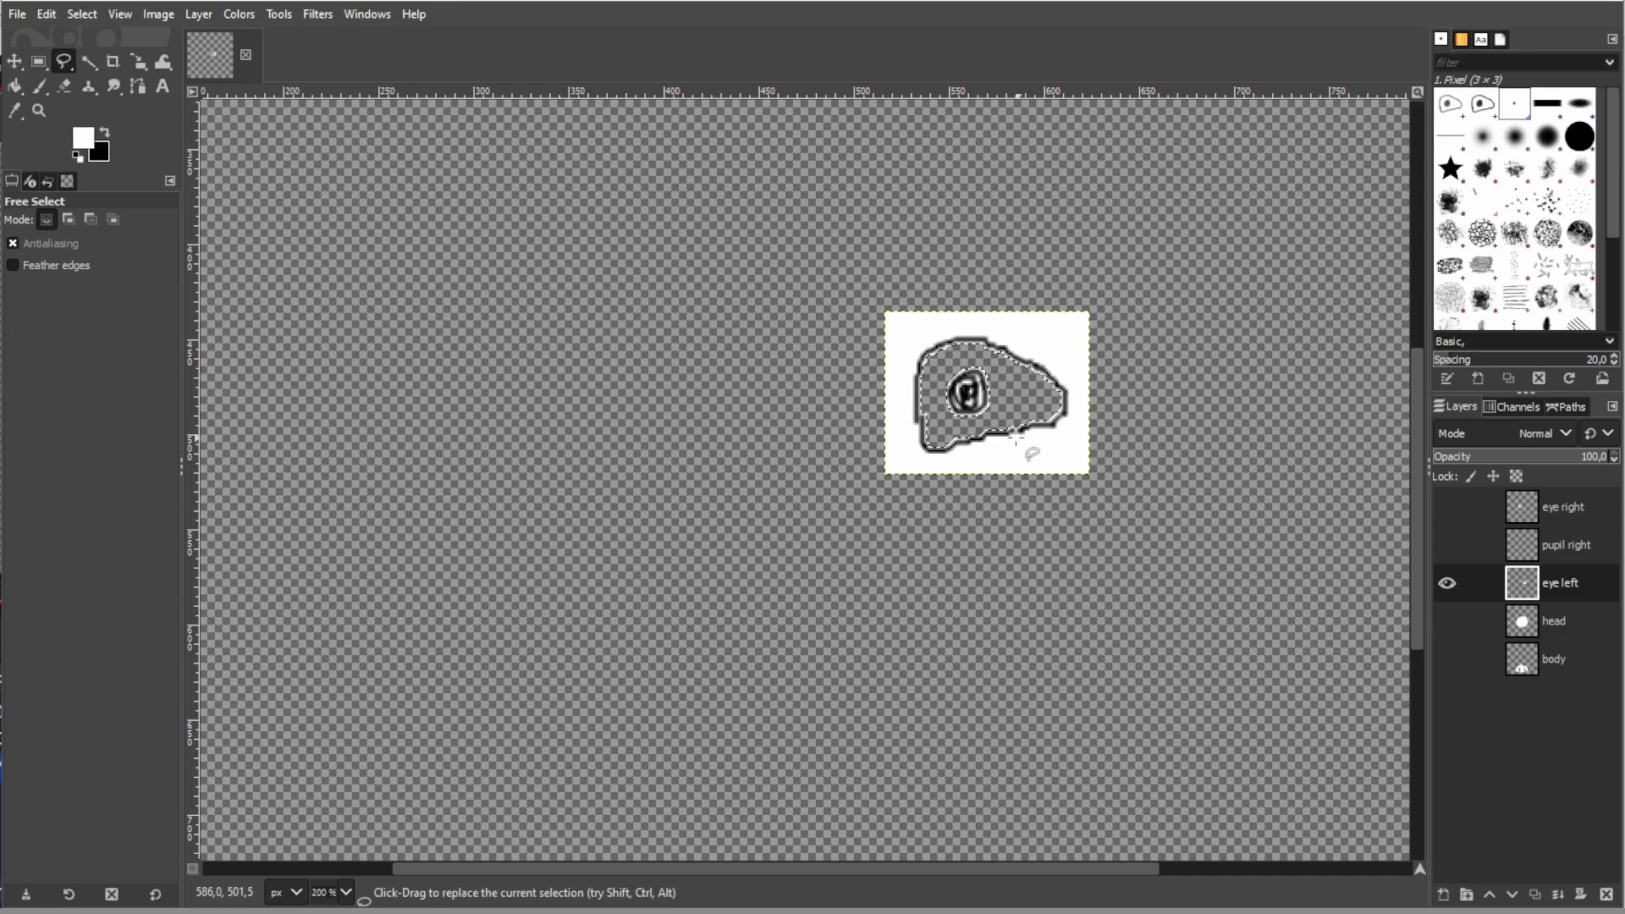
left_click(939, 363)
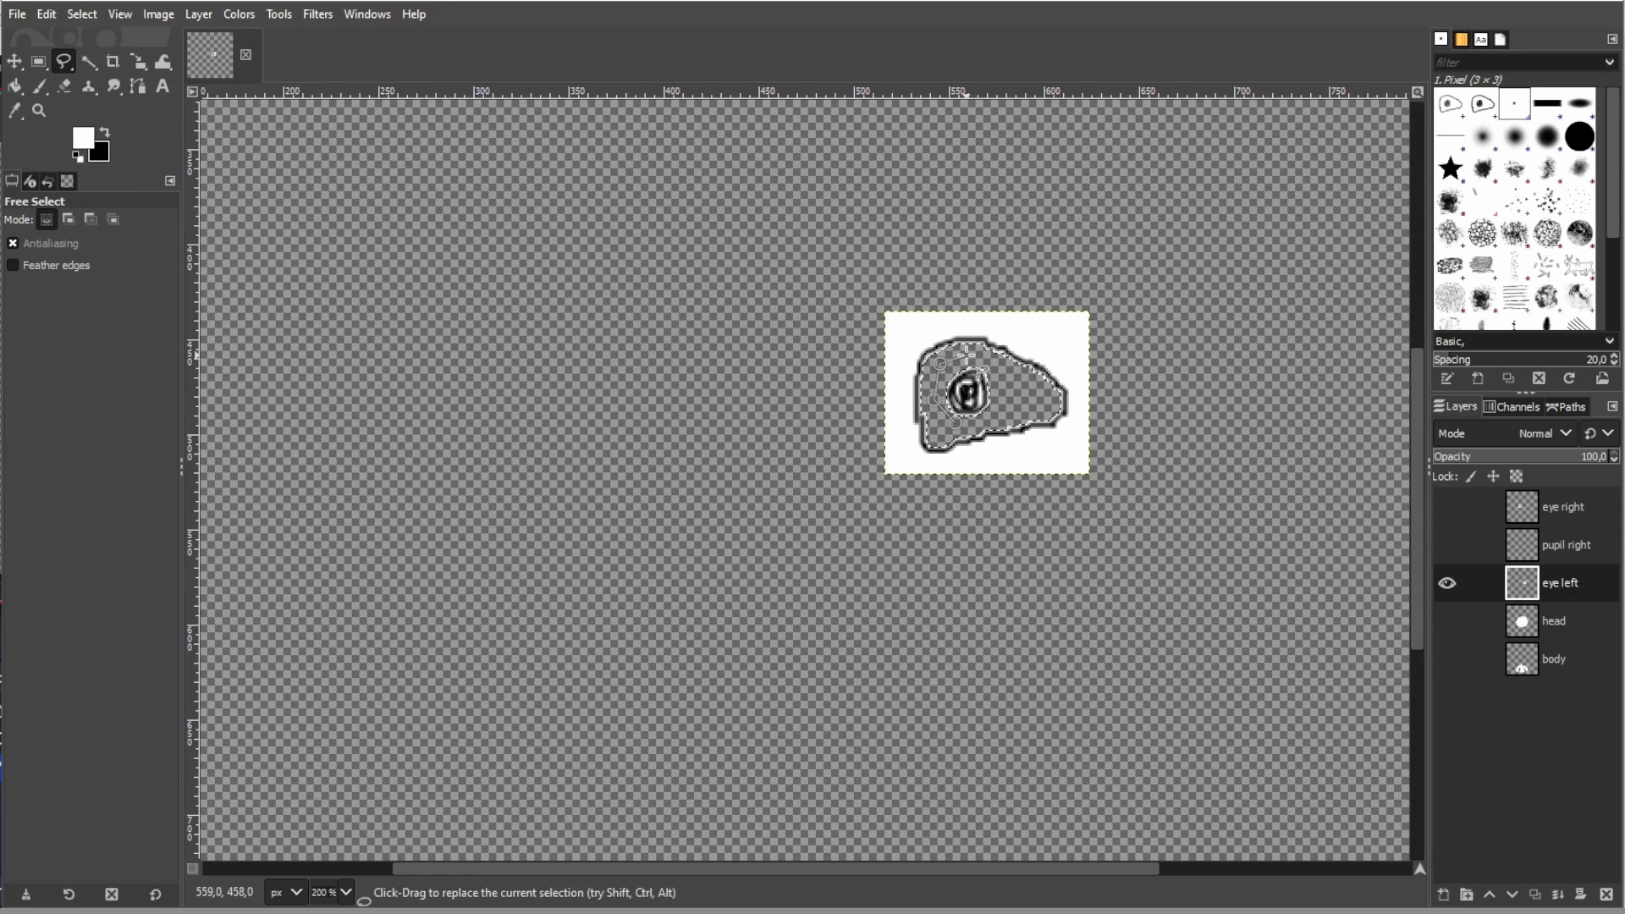
left_click(964, 357)
left_click(1000, 418)
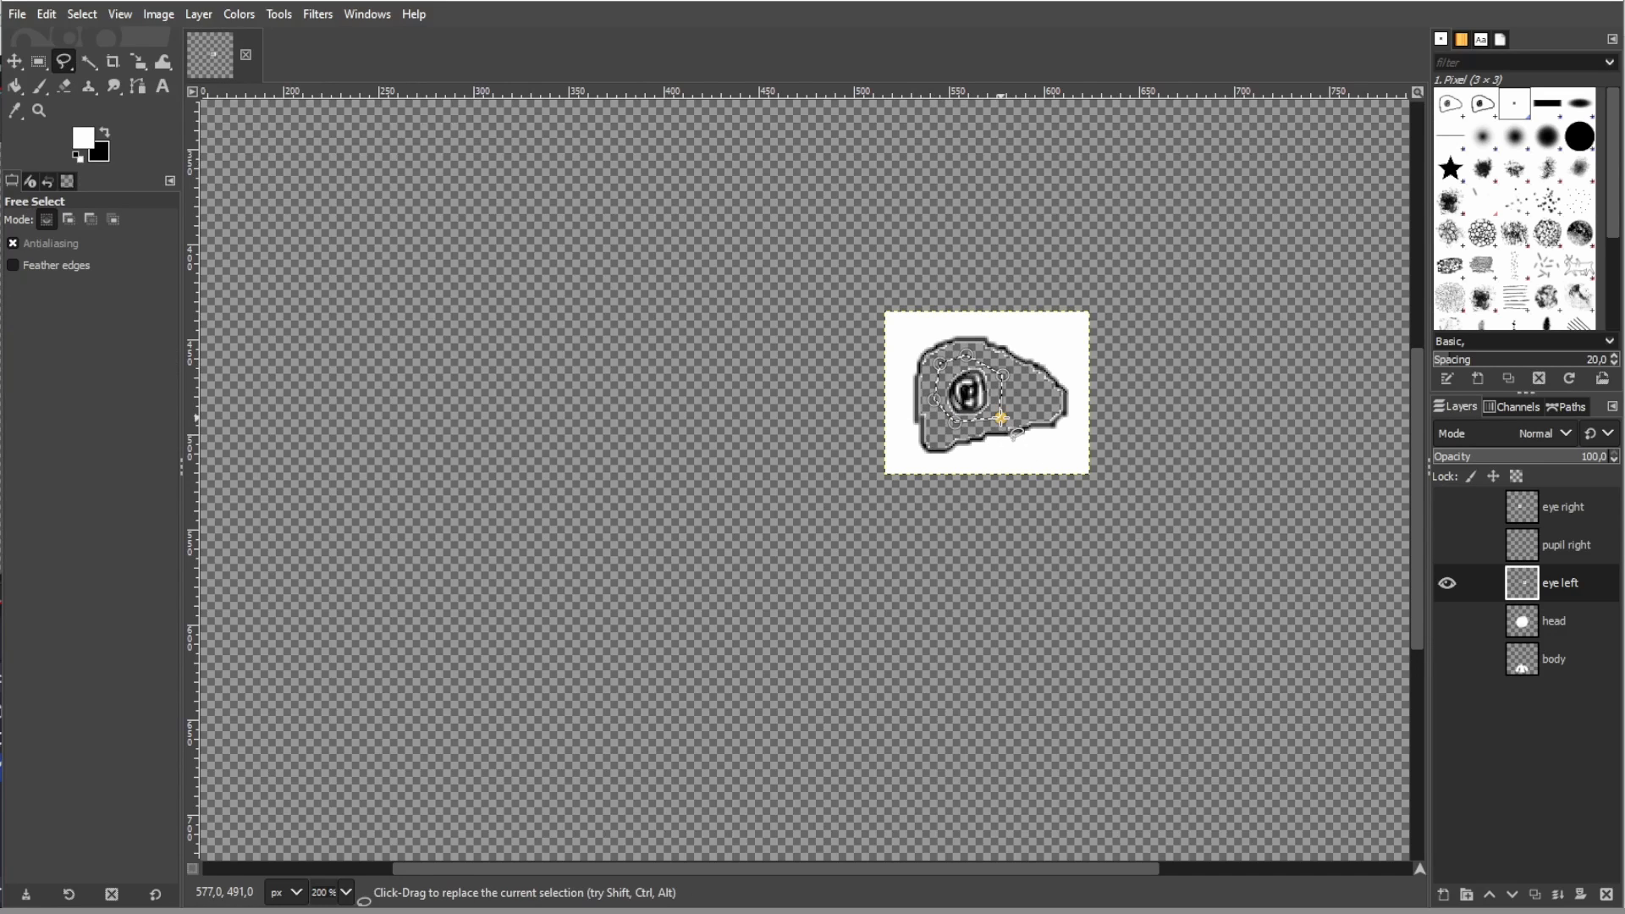
key("Return")
key("ctrl+x")
key("ctrl+v")
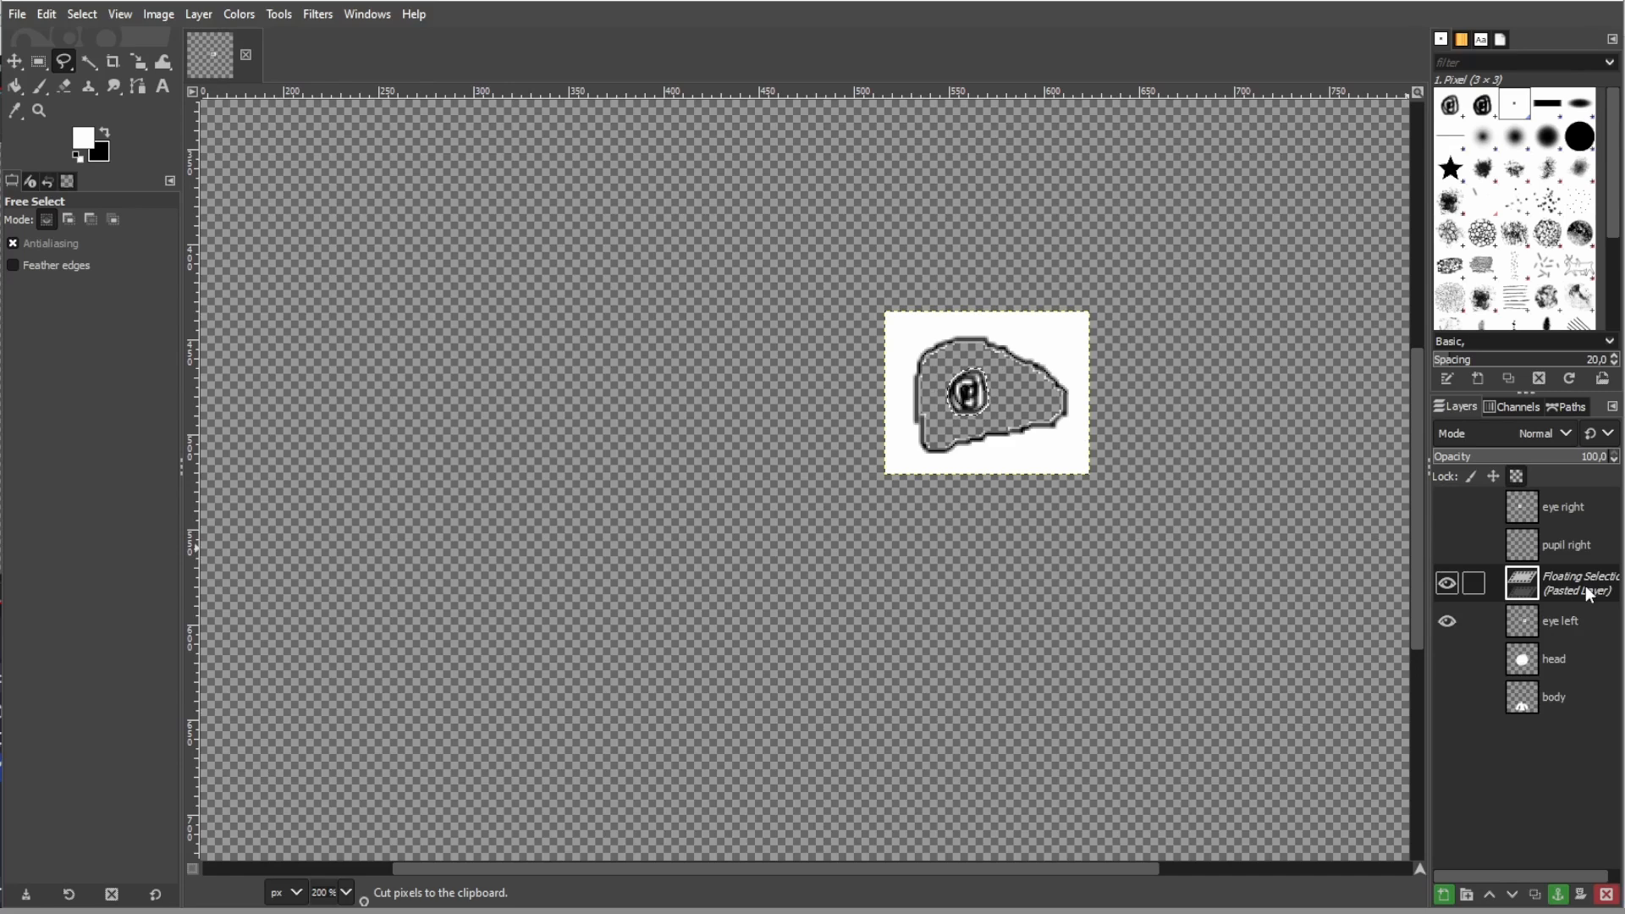
double_click(1587, 593)
type("pupil left")
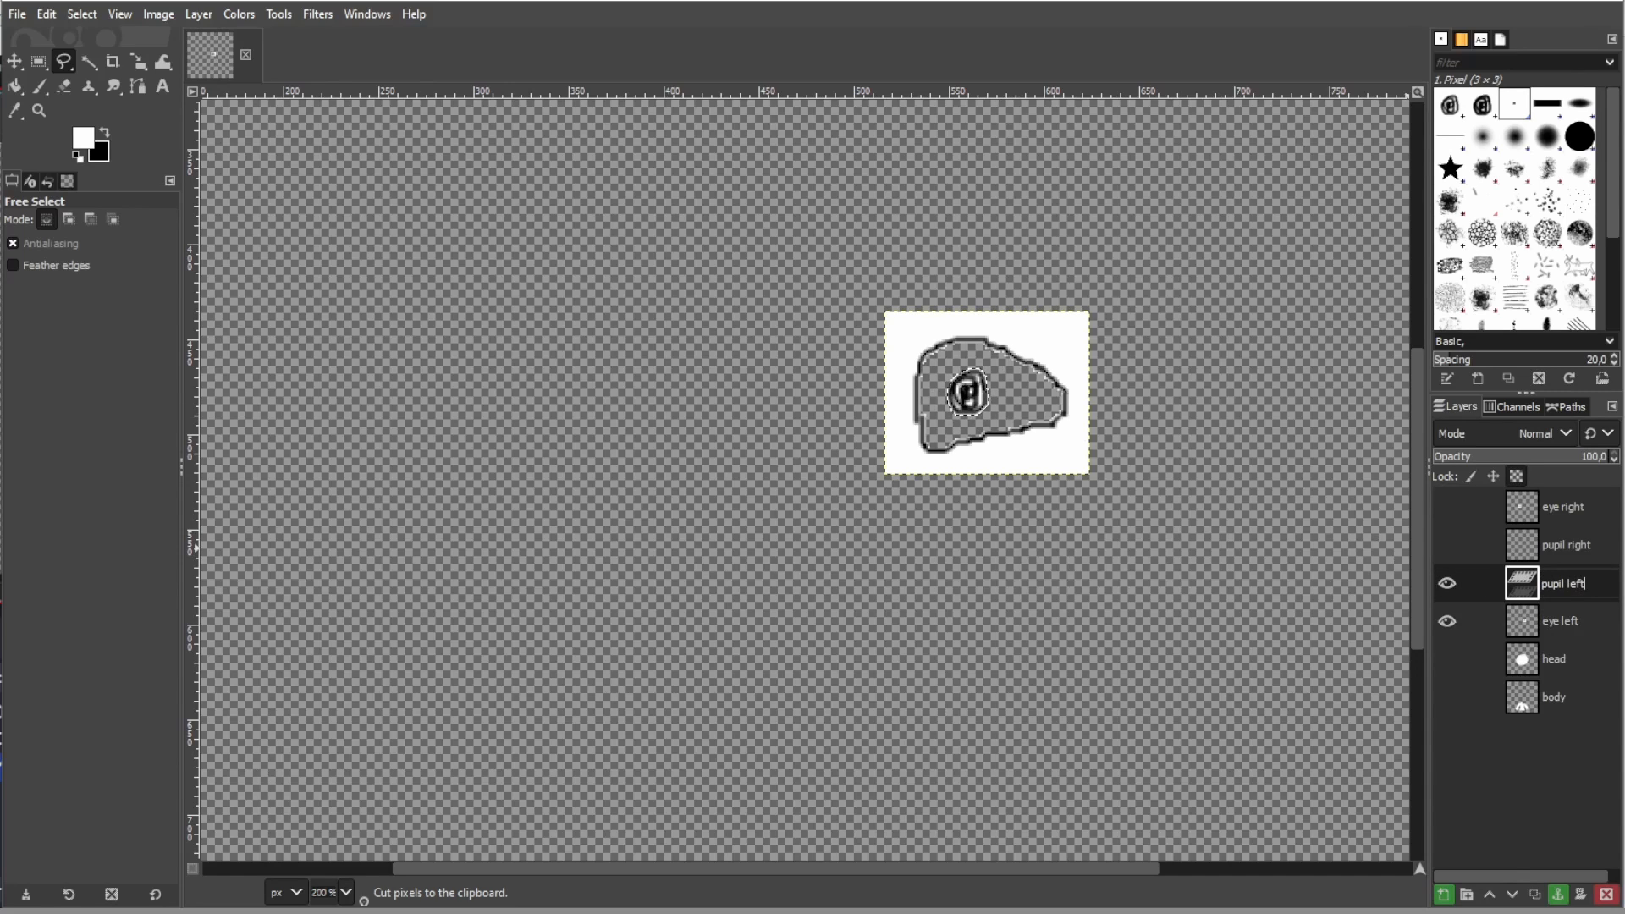
key("Return")
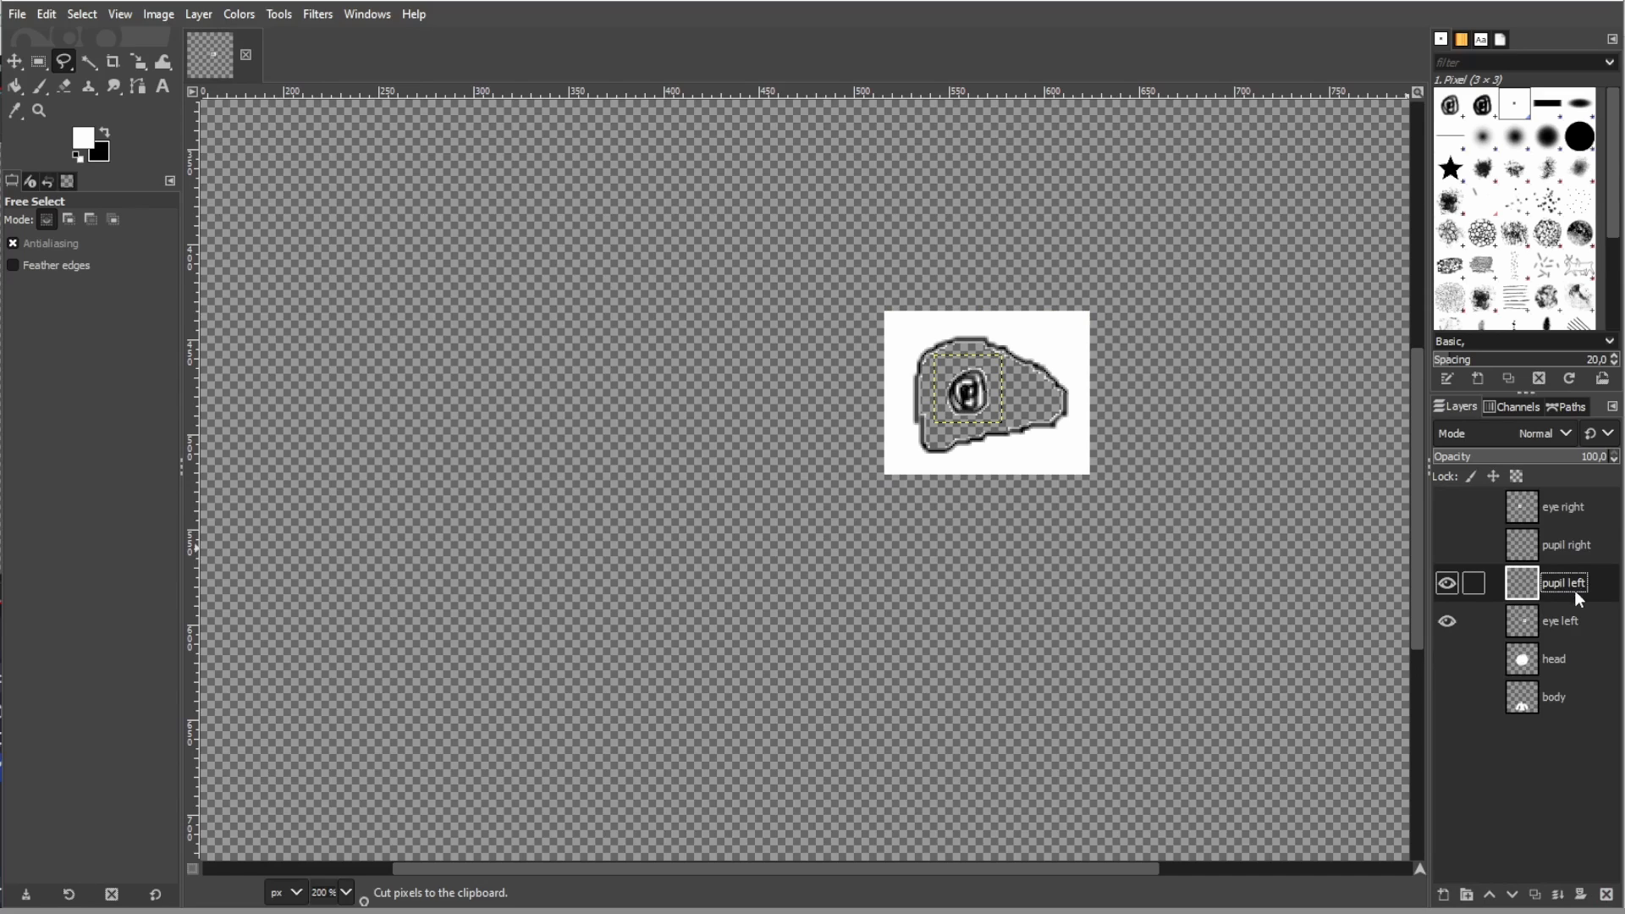
- Show the eye right, pupil right and head layers again
left_click(1448, 582)
left_click(1449, 511)
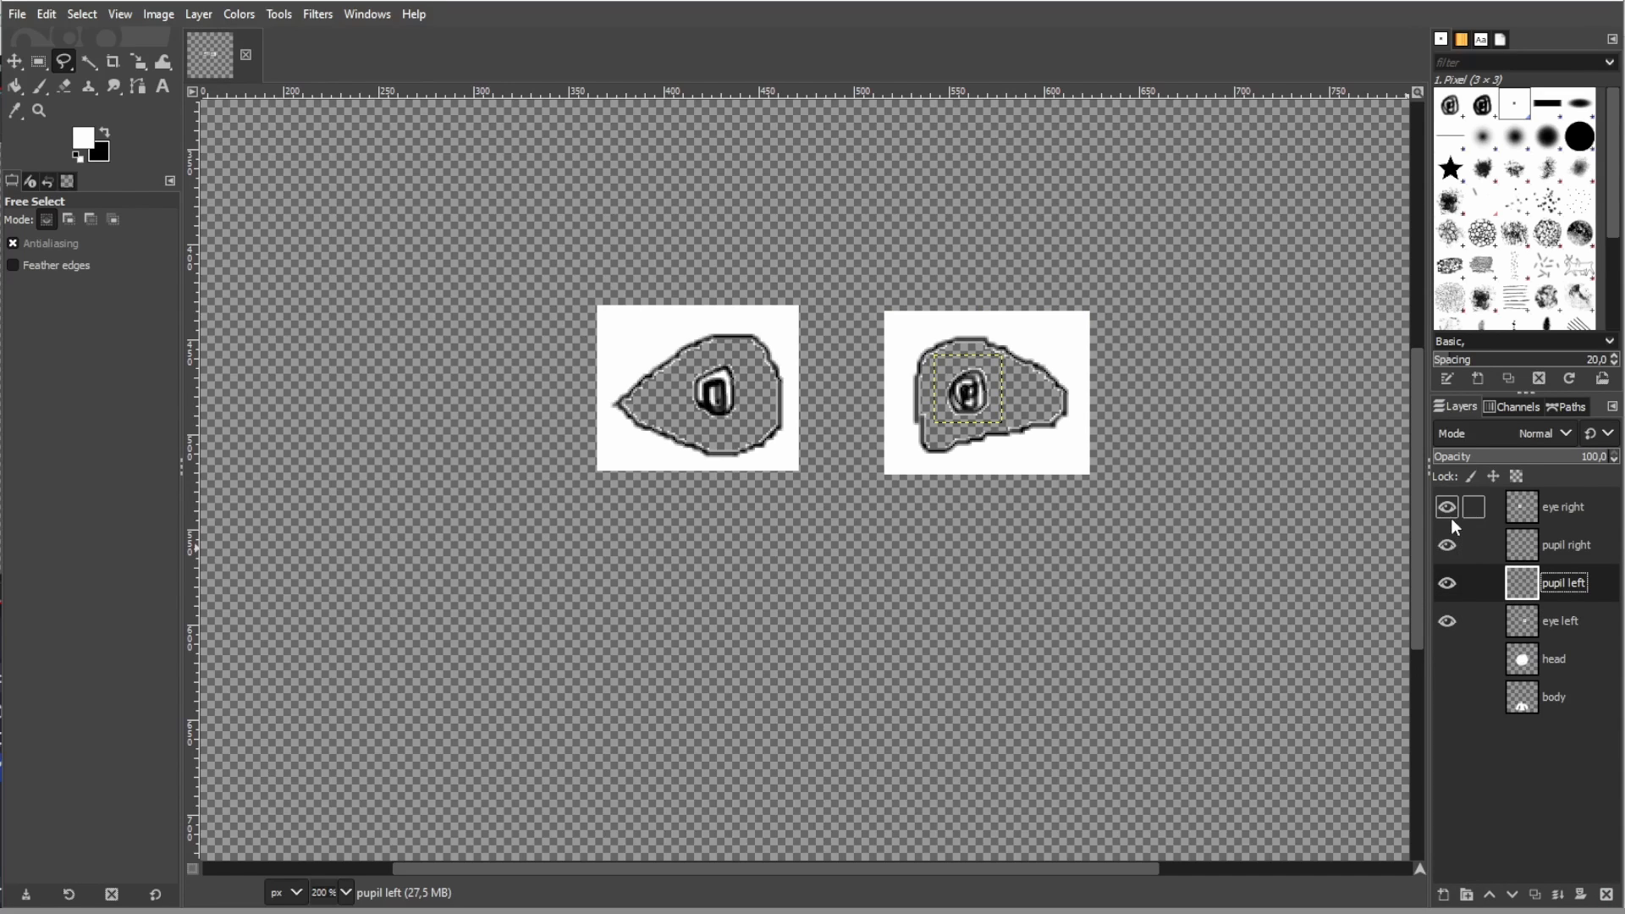
left_click(1448, 658)
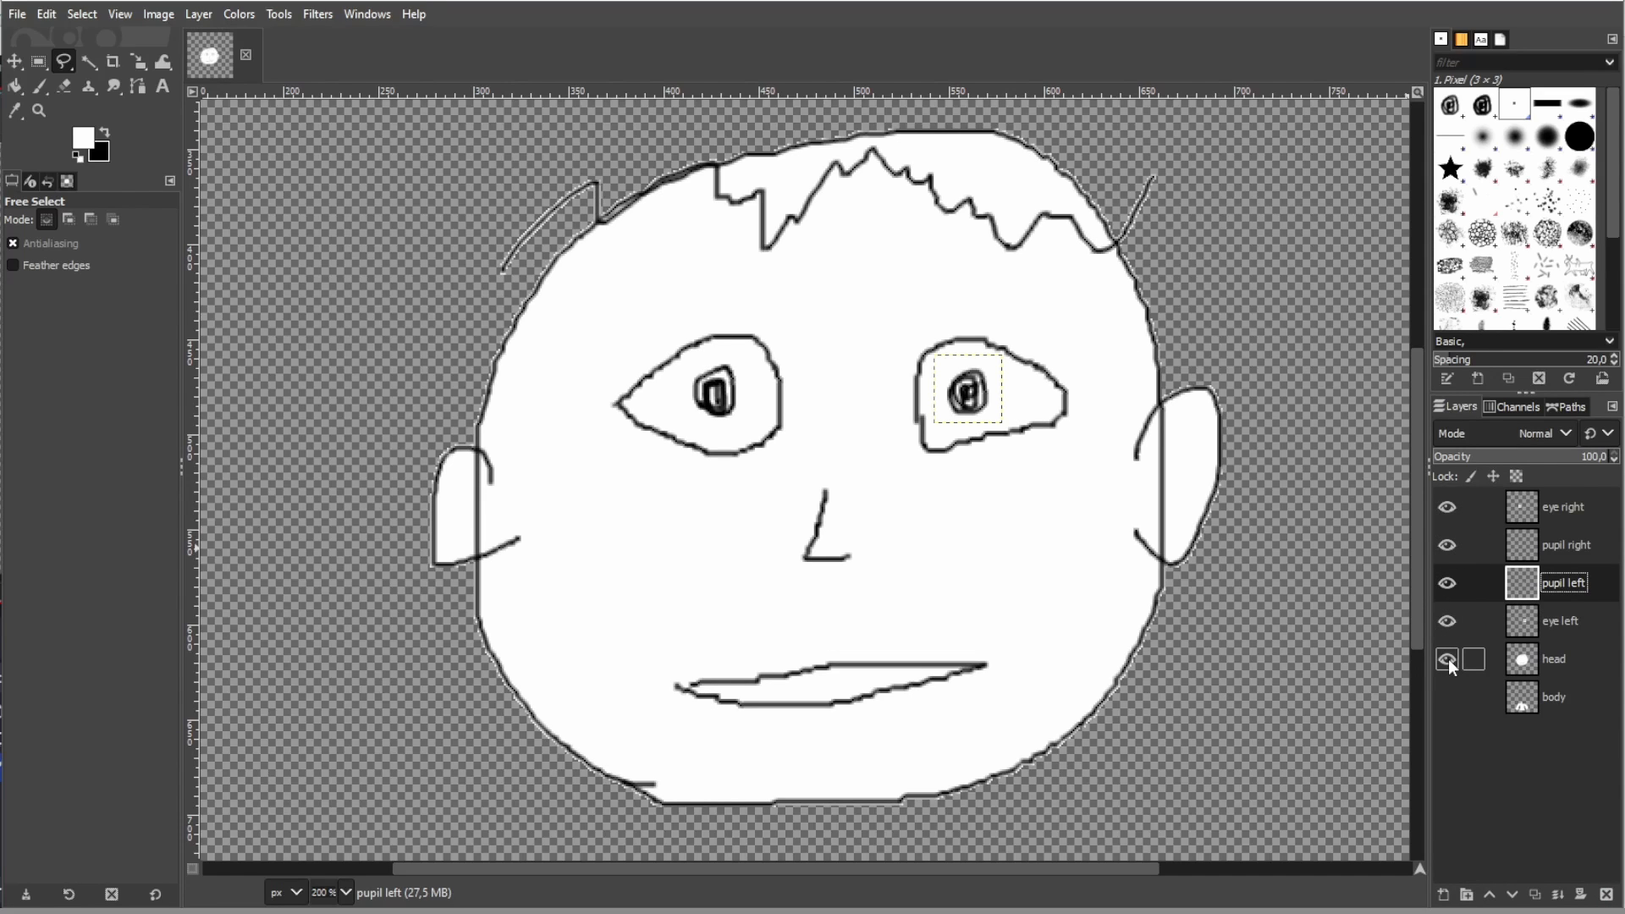
- Place the eye left layer above the pupil left layer and try moving the left pupil within its eye
left_click(14, 61)
mouse_move(980, 426)
left_mouse_down()
mouse_move(928, 402)
mouse_move(980, 419)
left_mouse_up()
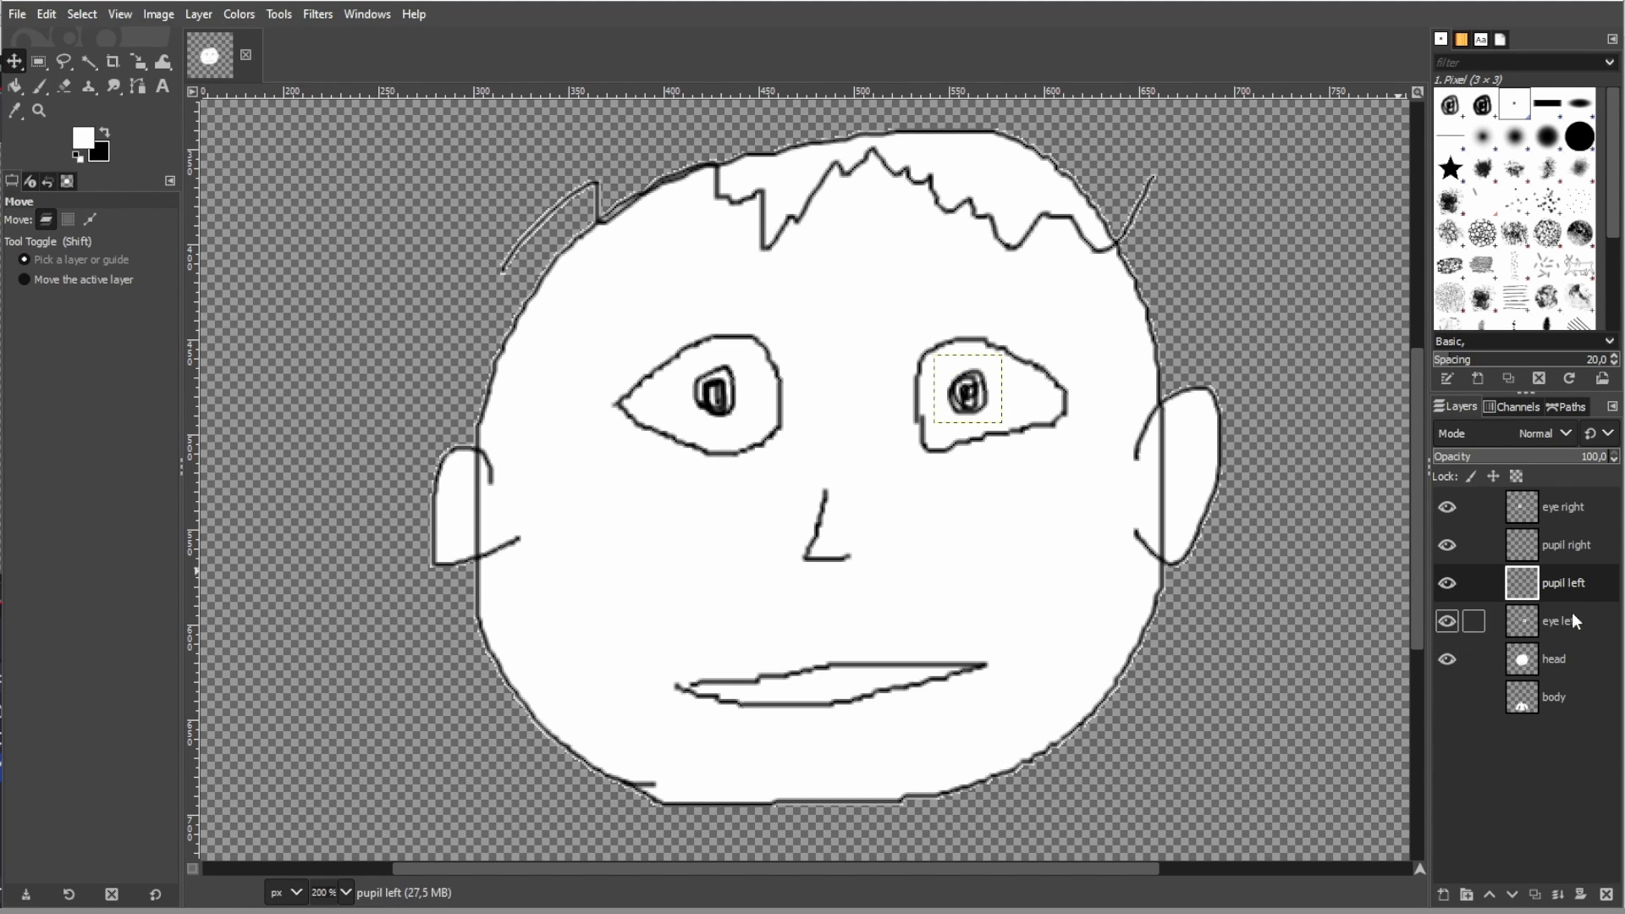
left_click_drag(1561, 618, 1574, 579)
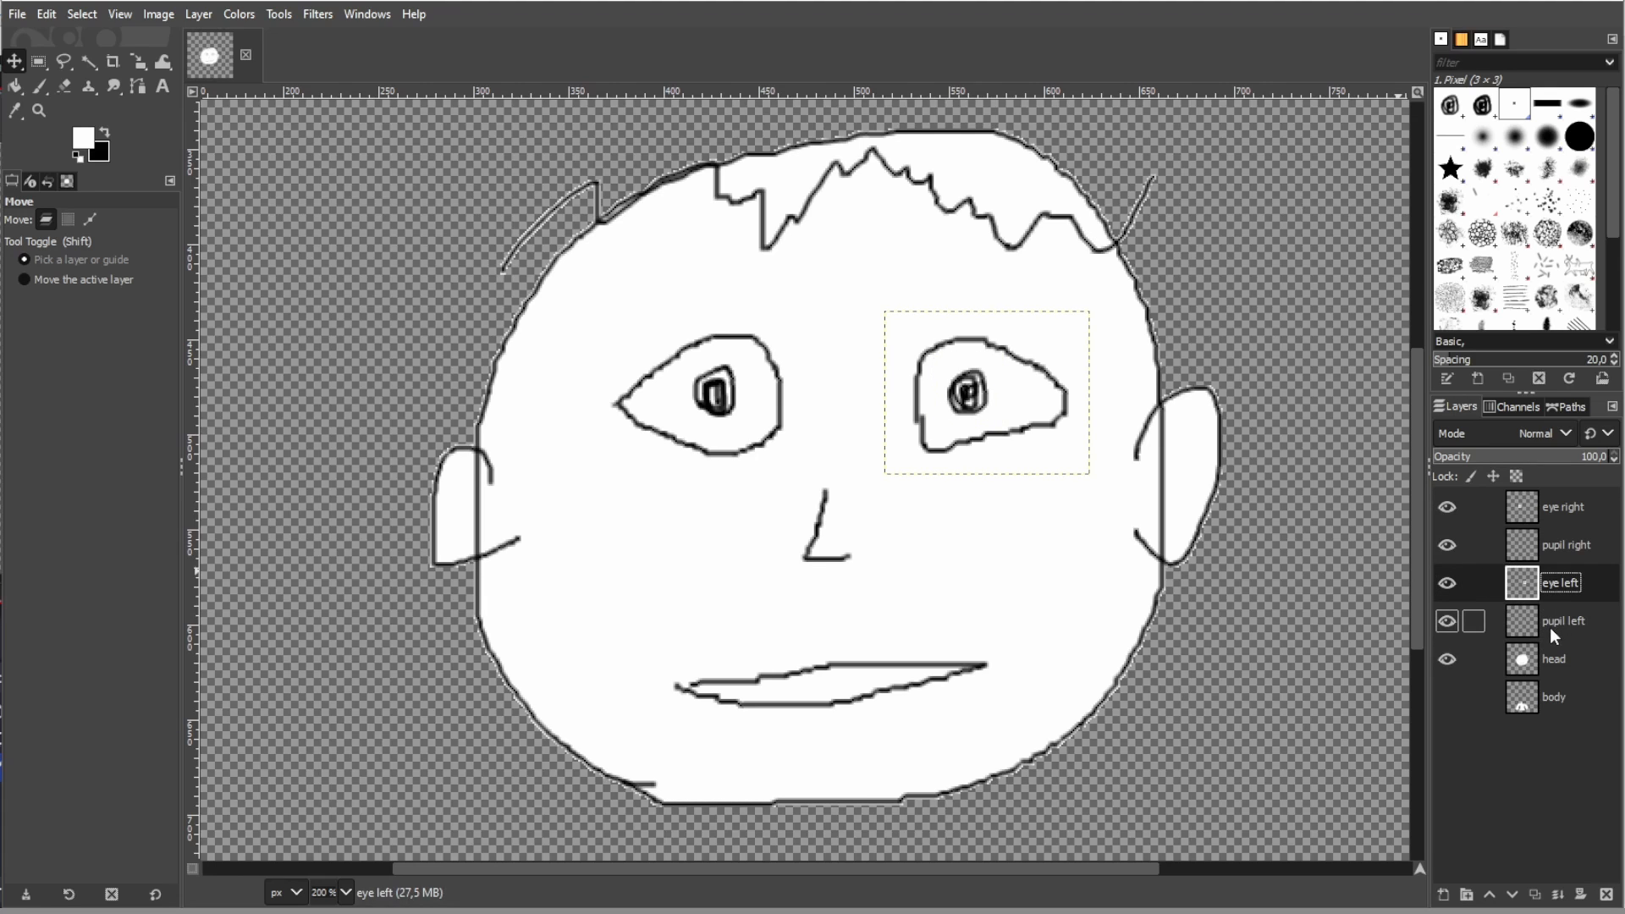
left_click(968, 393)
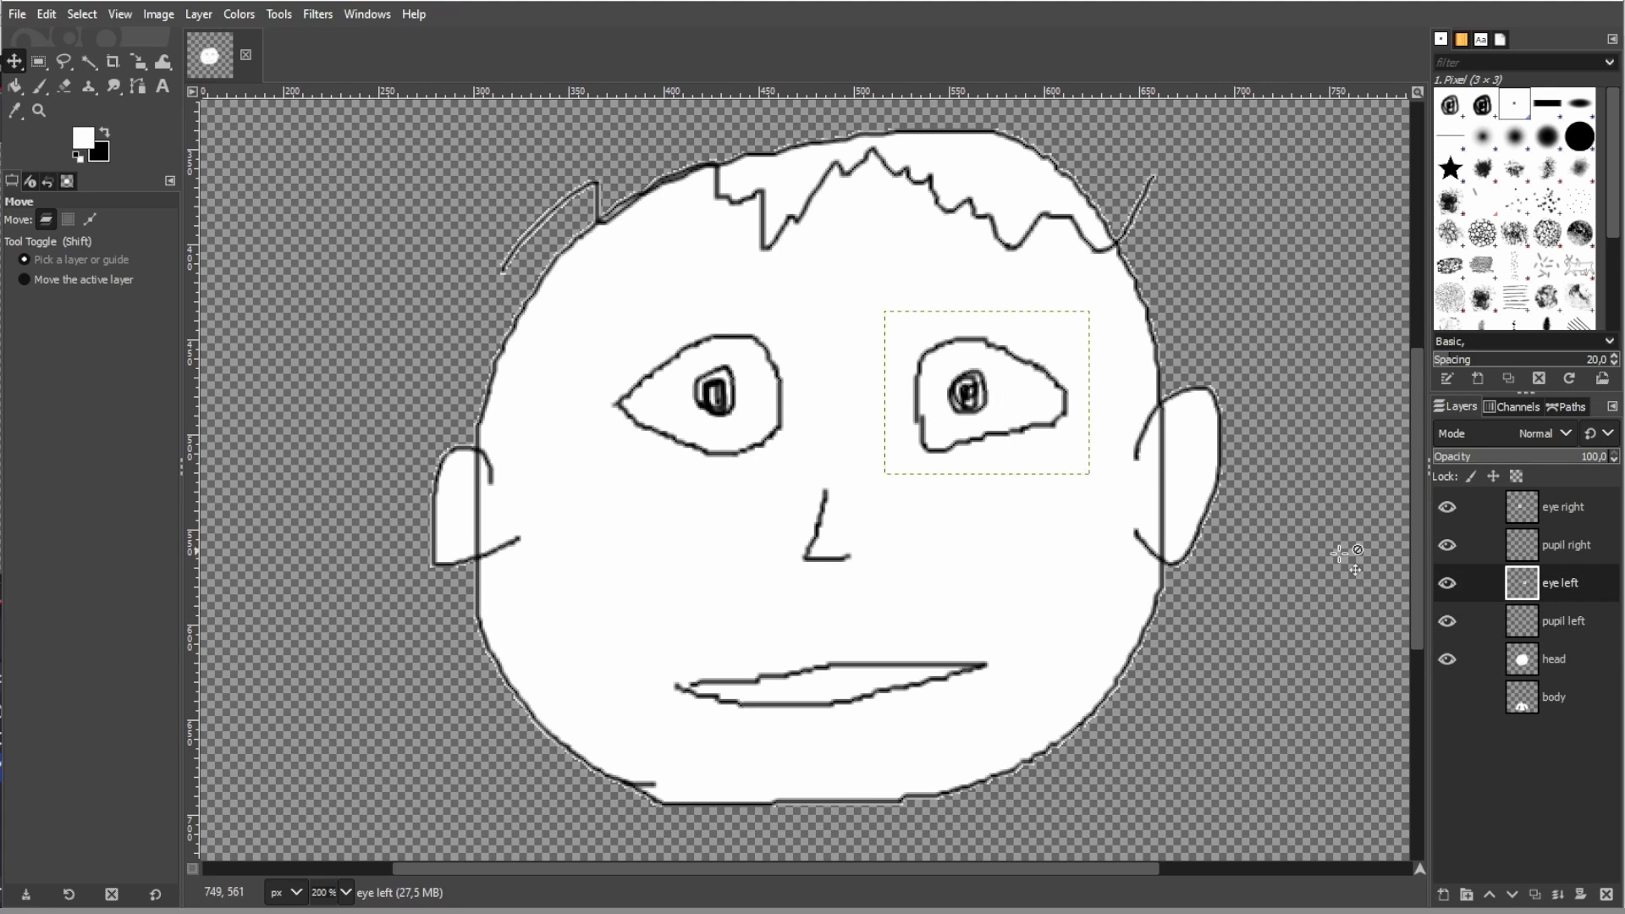
left_click(1563, 622)
mouse_move(967, 392)
left_mouse_down()
mouse_move(928, 383)
mouse_move(968, 351)
mouse_move(1034, 378)
mouse_move(1048, 403)
mouse_move(1008, 430)
mouse_move(952, 436)
mouse_move(970, 398)
left_mouse_up()
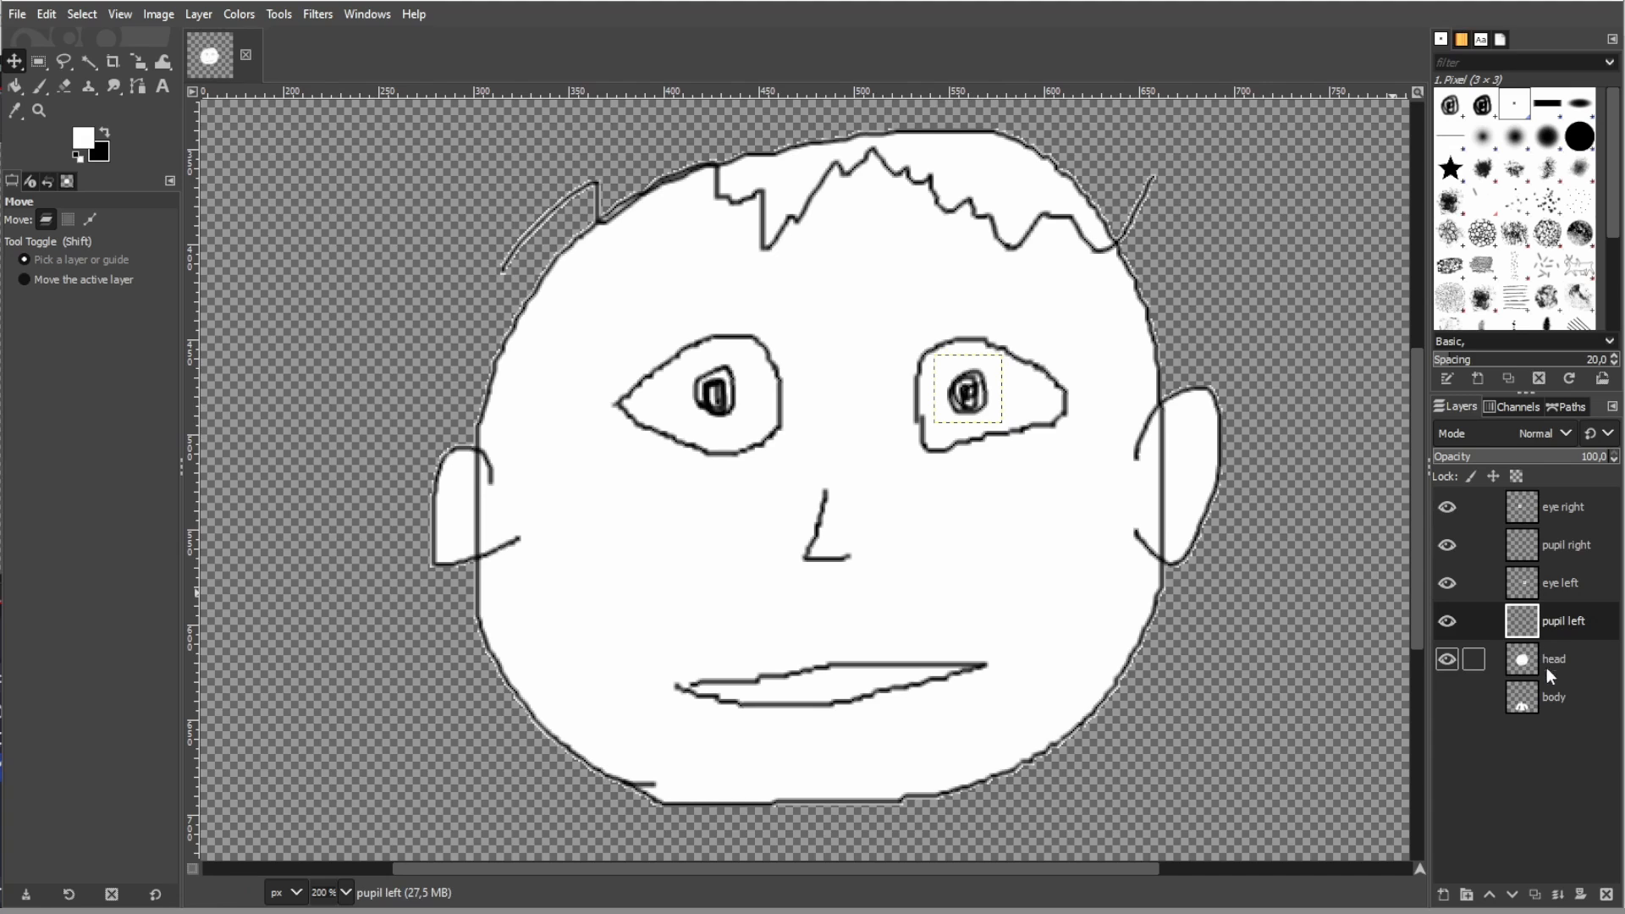
- Check the body layer's visibility, then hide both eye layers and both pupil layers, leaving only the head layer shown
left_click(1445, 699)
left_click(1446, 699)
left_click_drag(1447, 621, 1450, 506)
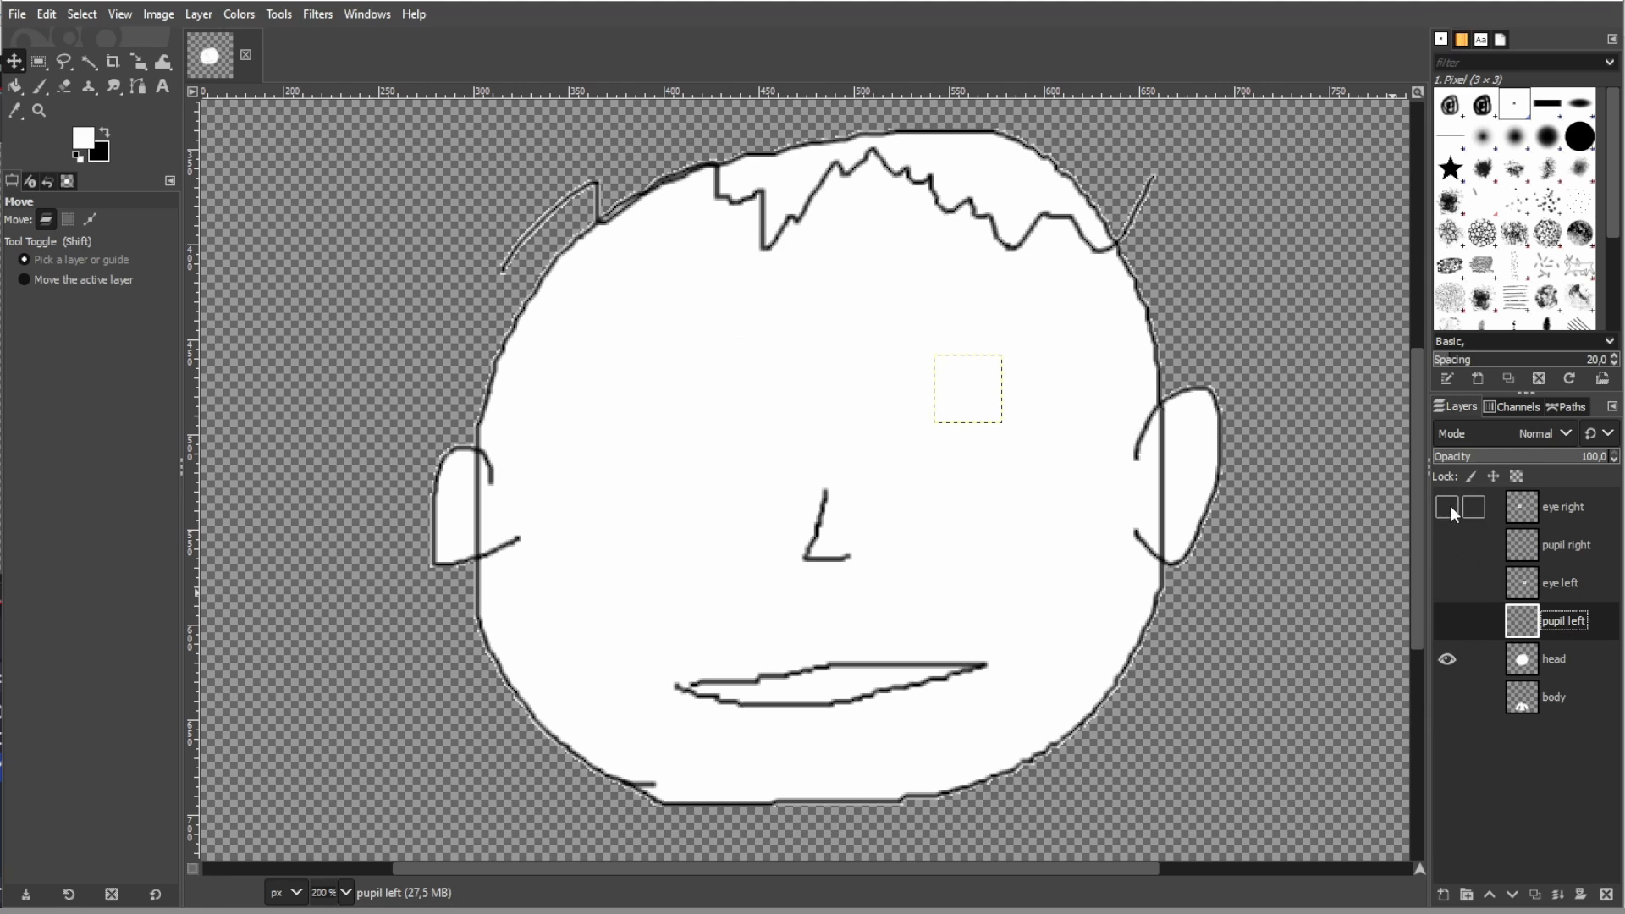
- Outline the upper lip with a polygonal free selection running from one mouth corner to the other and through the mouth opening
scroll(793, 757, "up", 2)
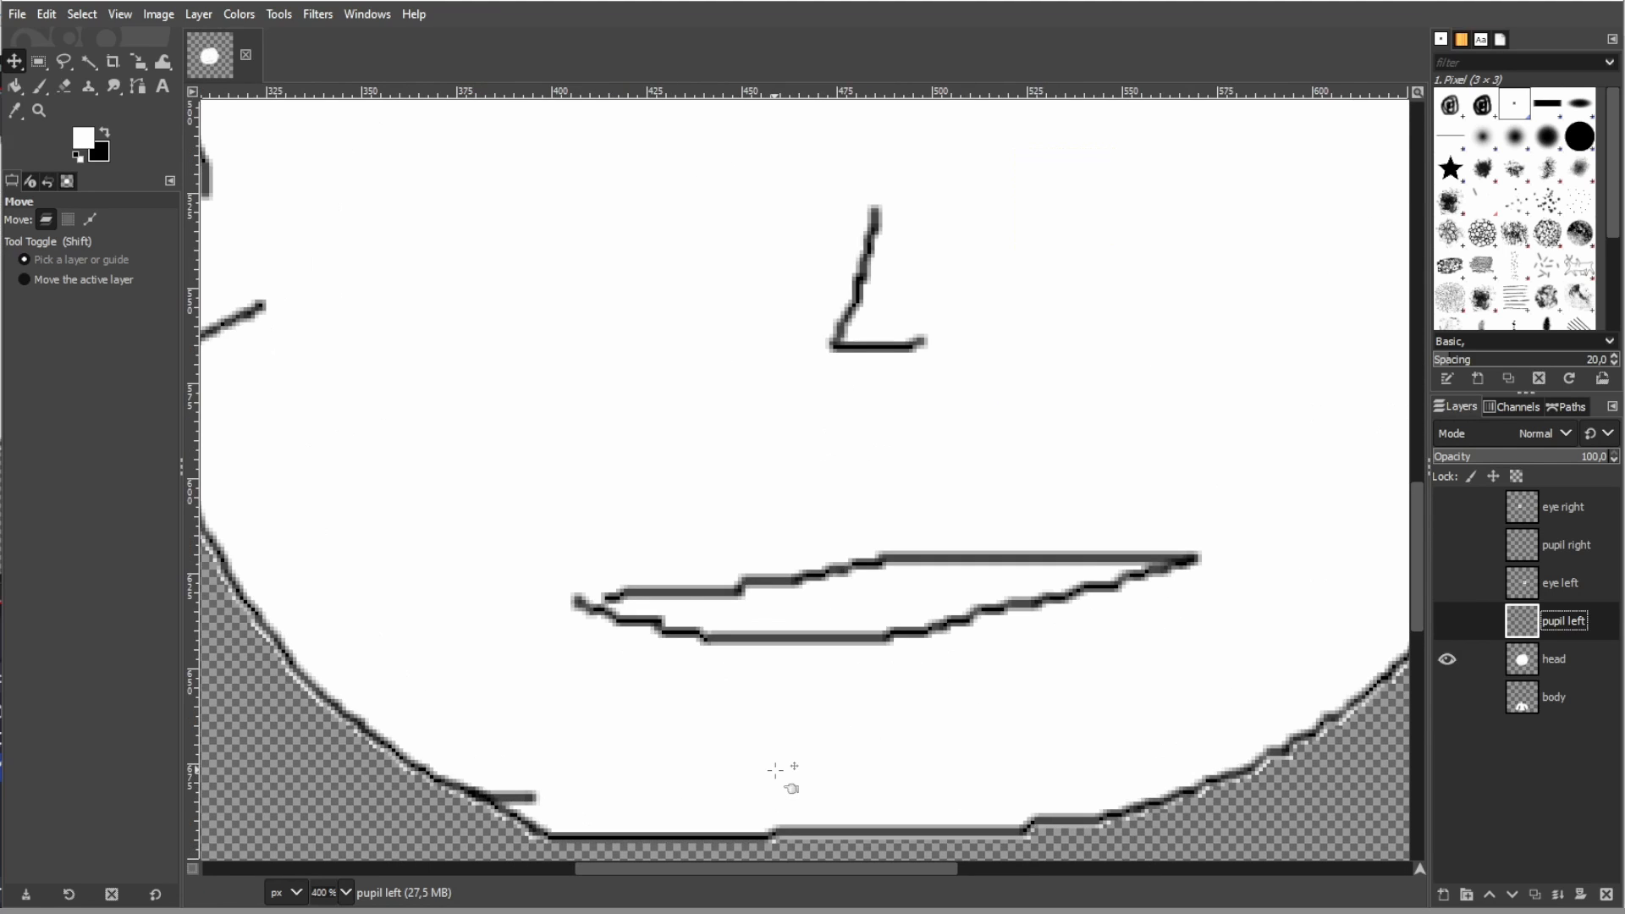
left_click(63, 61)
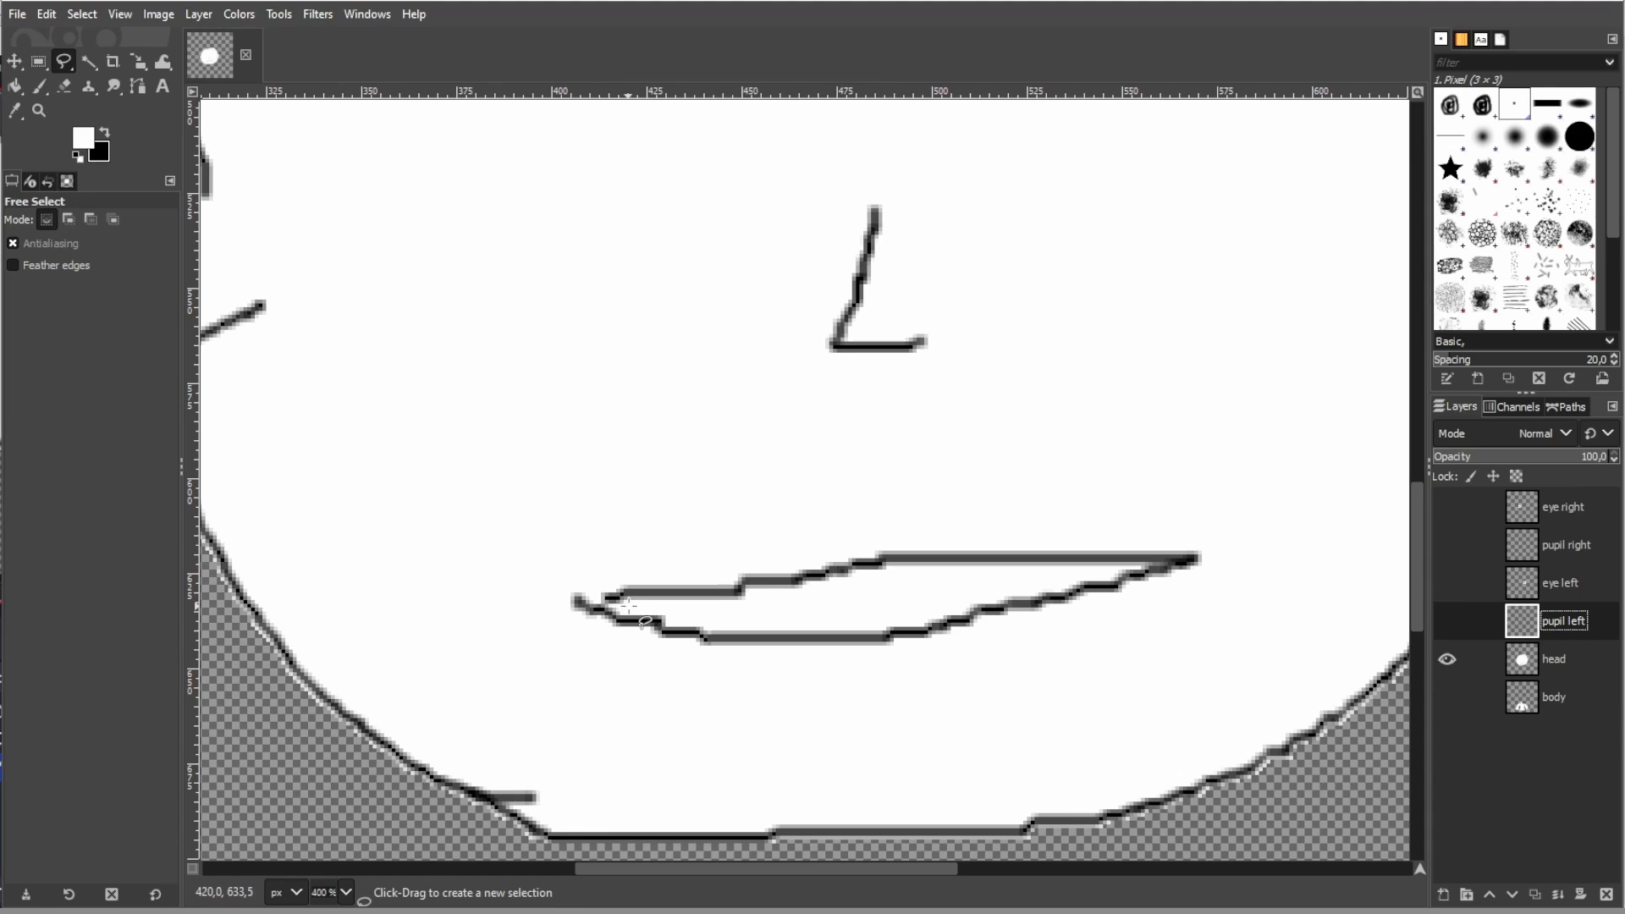
left_click(558, 603)
left_click(569, 561)
left_click(927, 511)
left_click(1233, 514)
left_click(1229, 556)
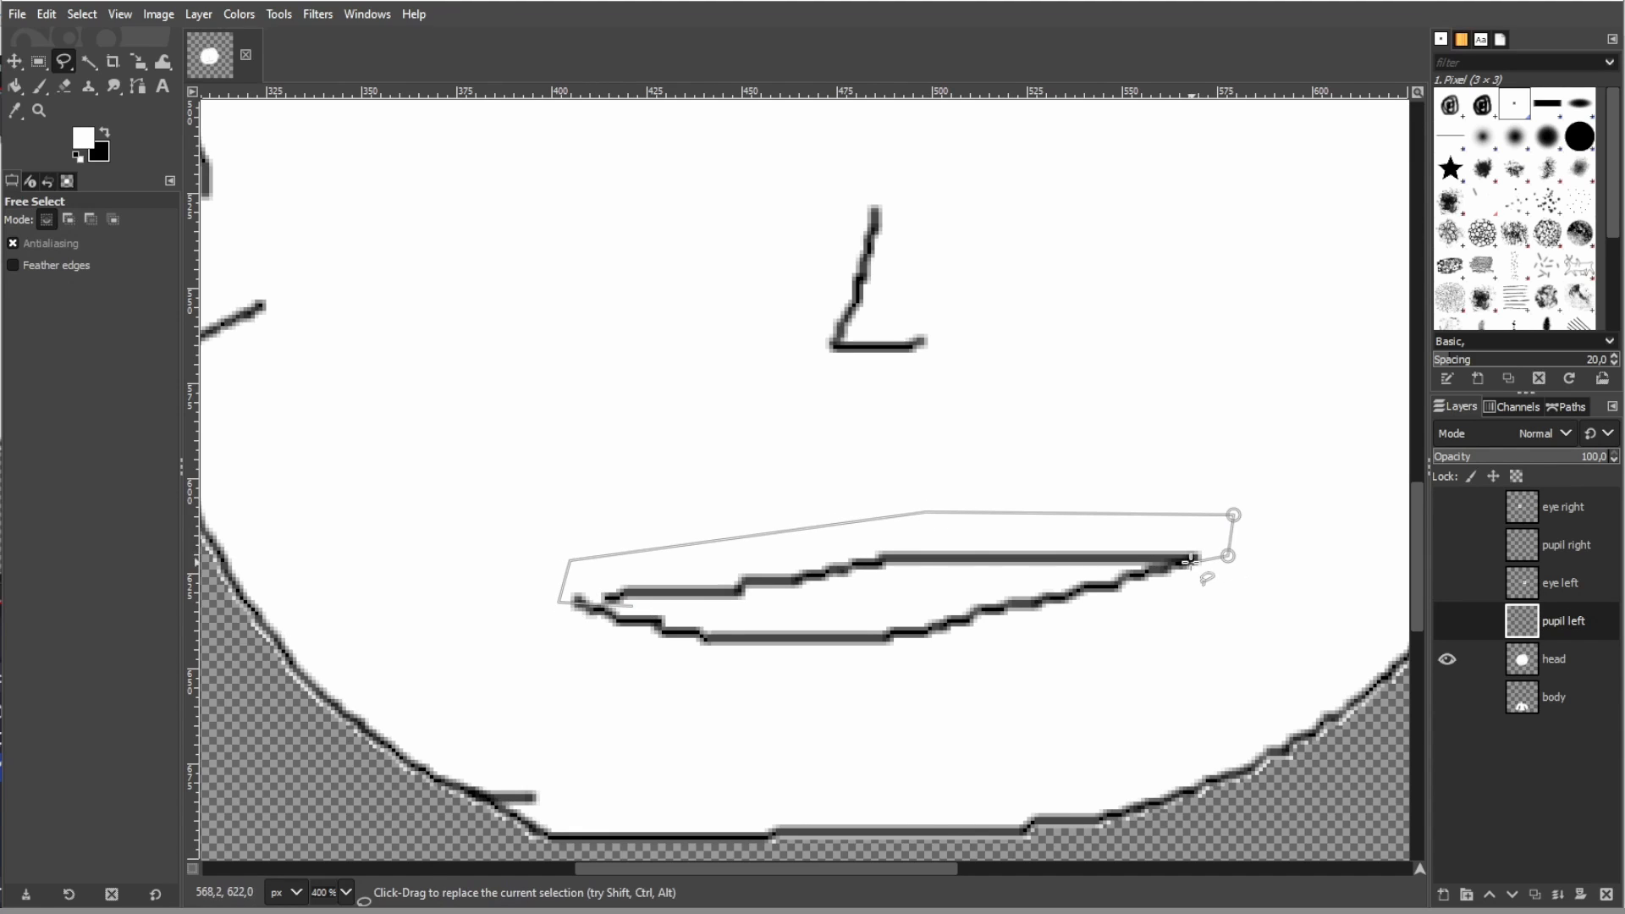
left_click(884, 590)
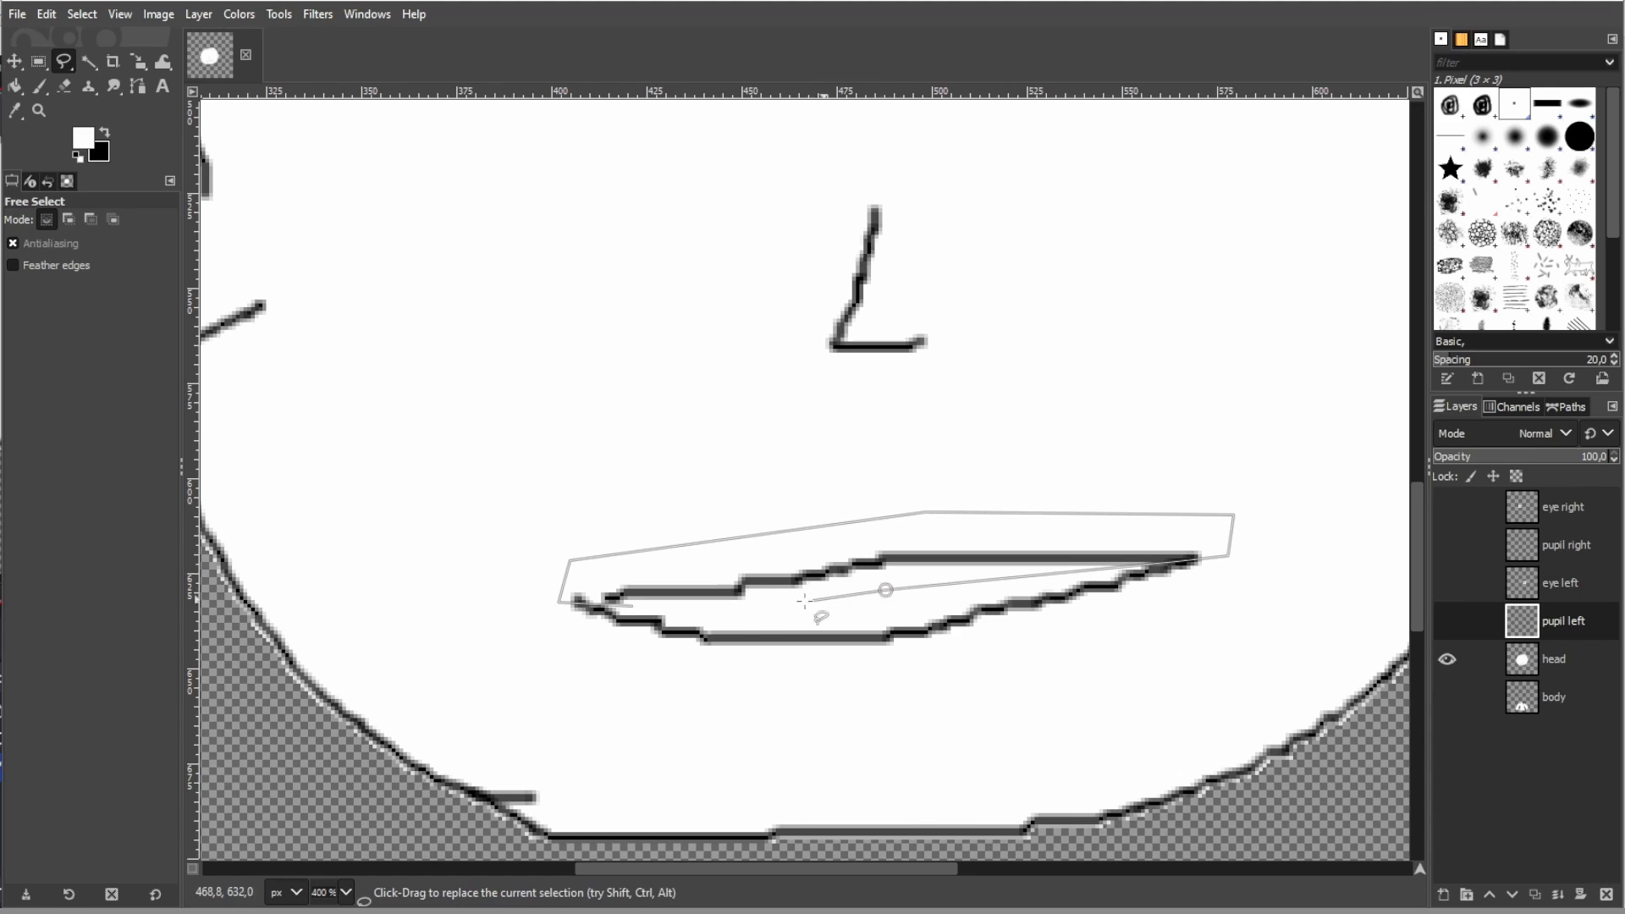
left_click(731, 614)
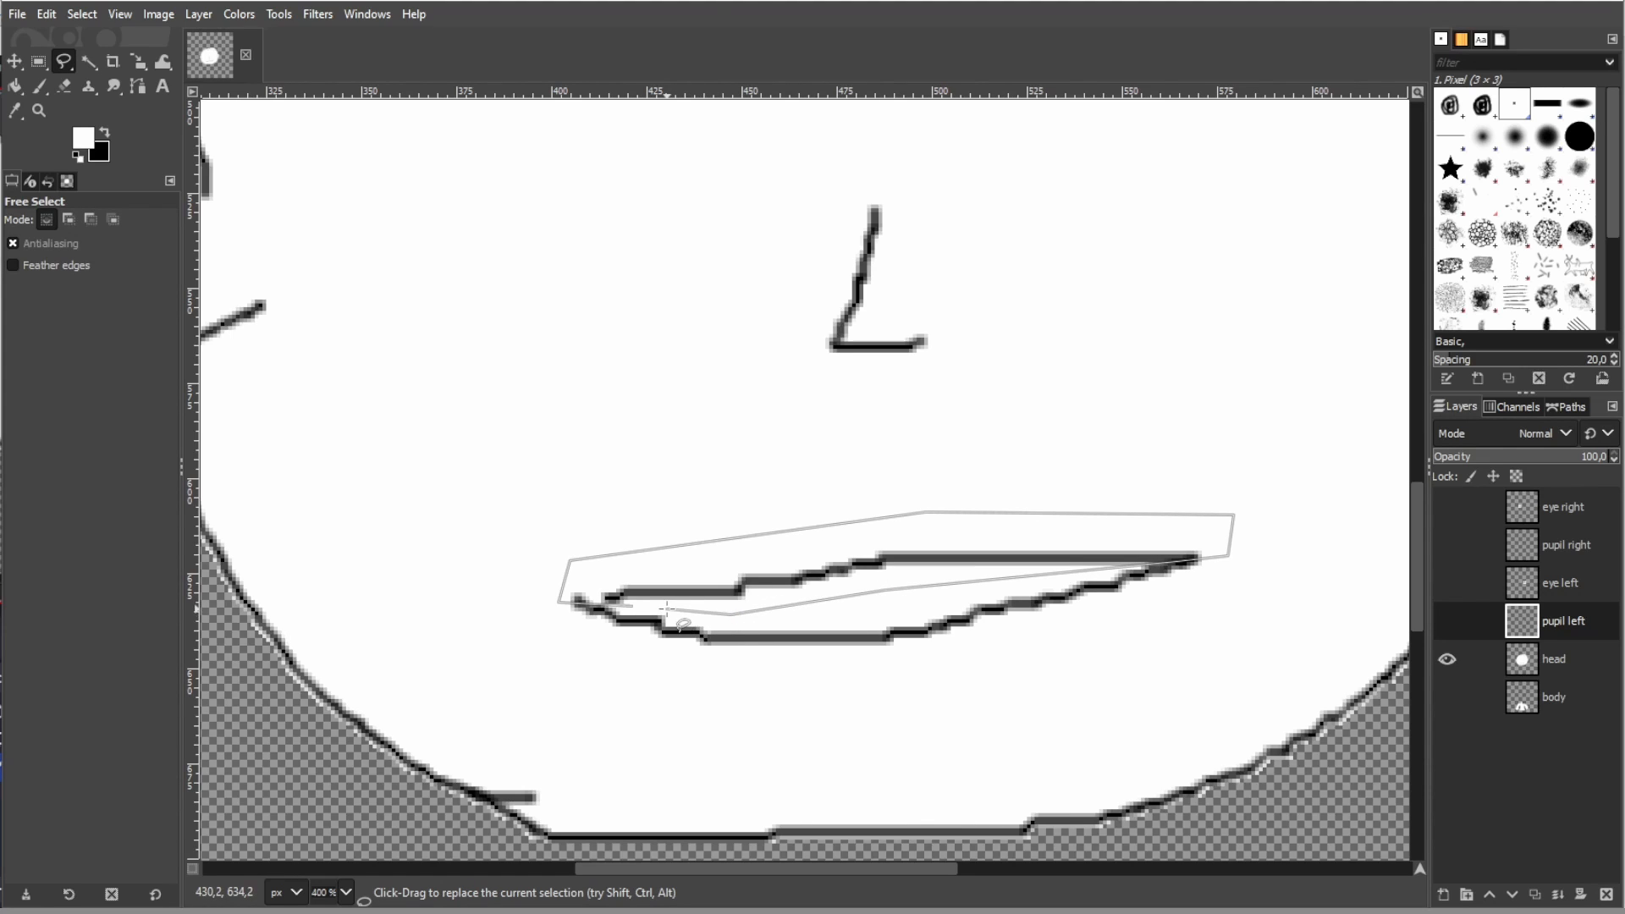
double_click(667, 608)
- Cut the selected upper lip from the head layer and paste it as a layer named "mouth upper"
key("ctrl+c")
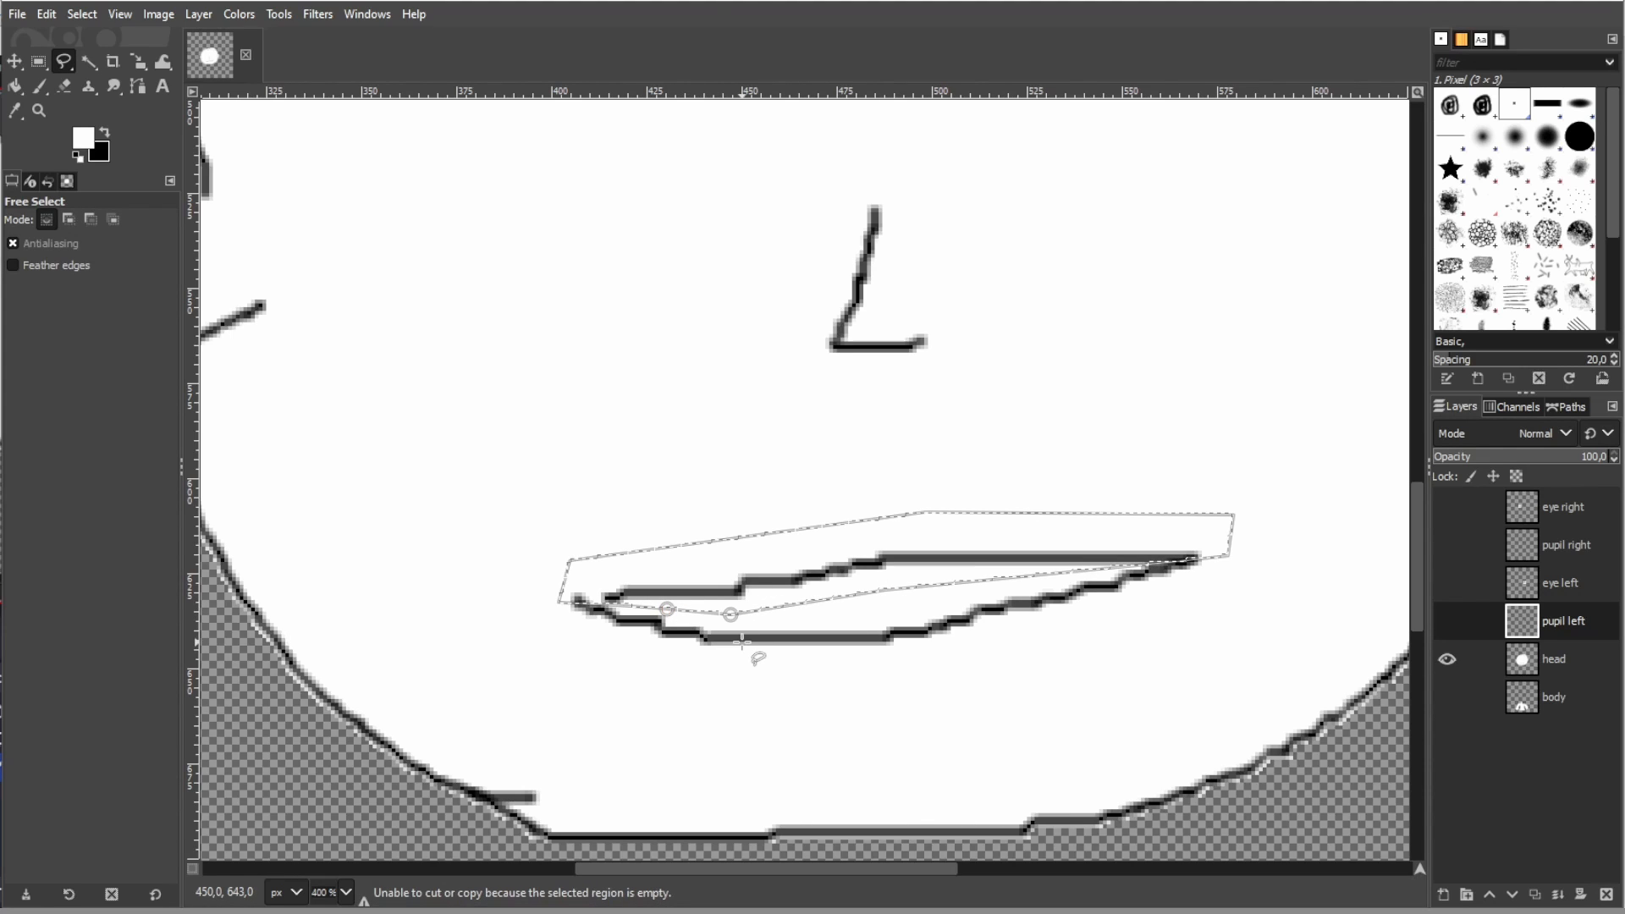
left_click(1554, 659)
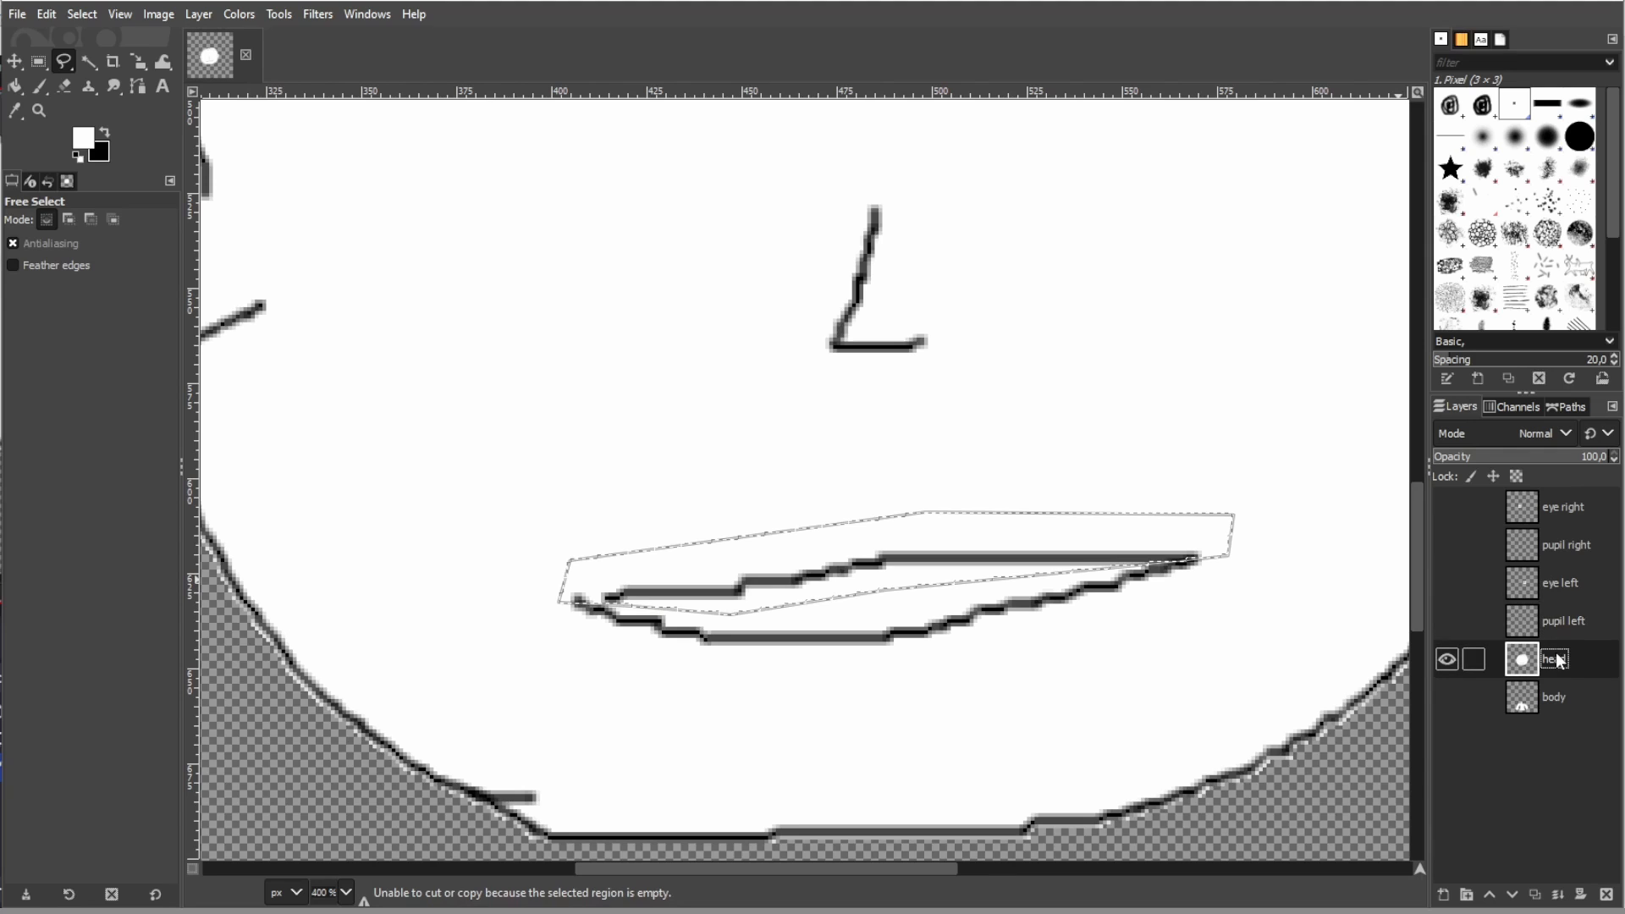
key("Delete")
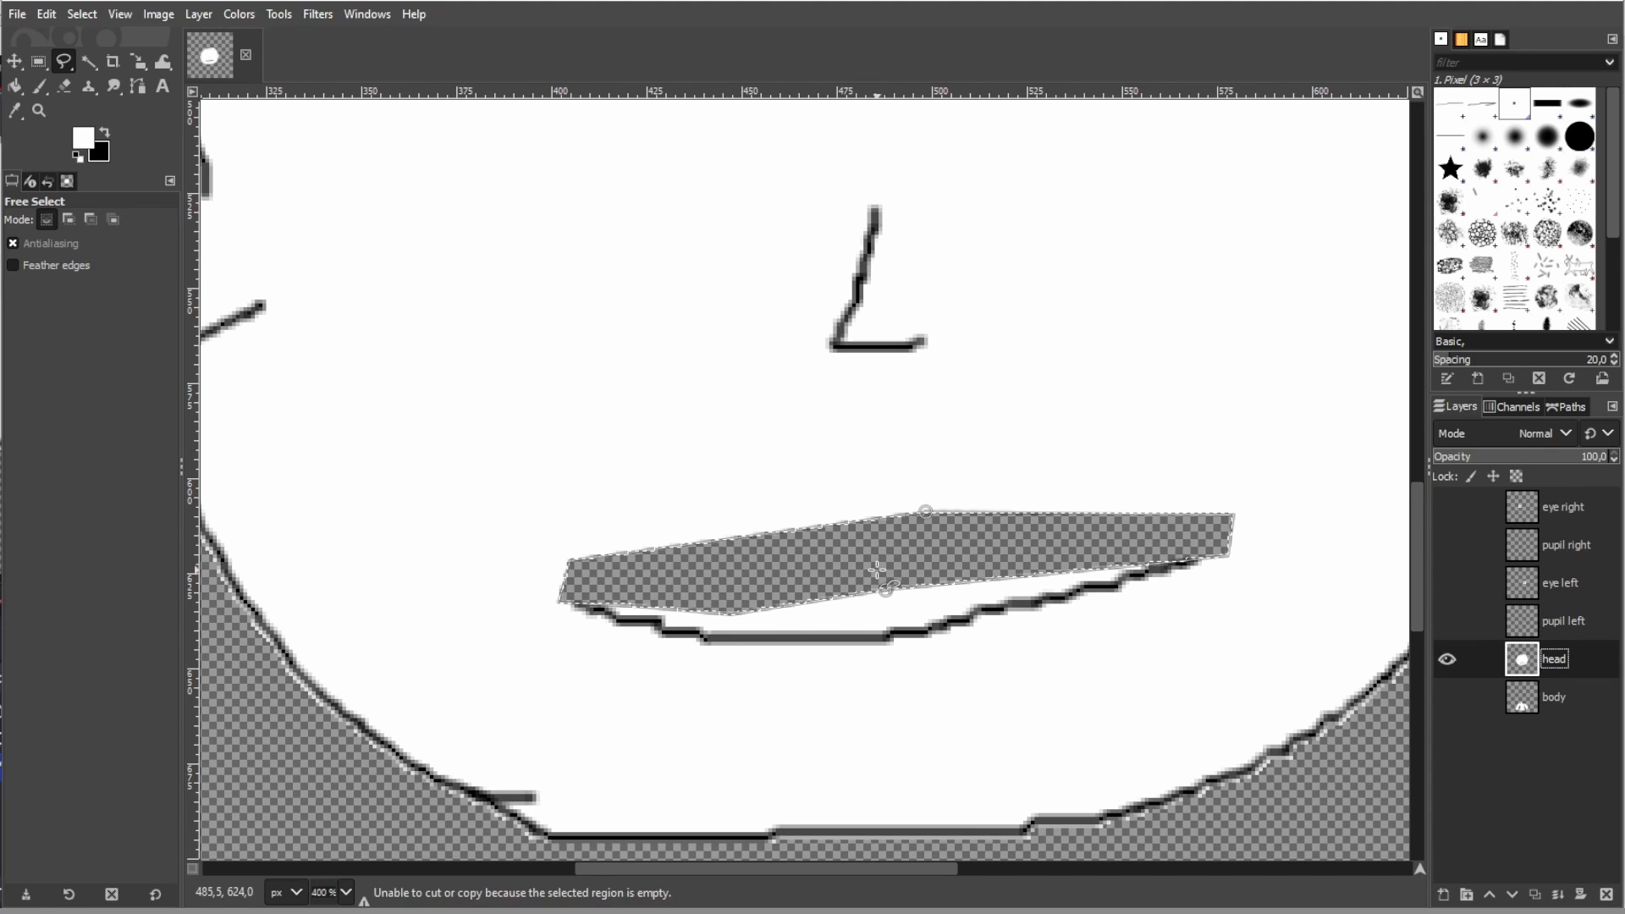
key("ctrl+v")
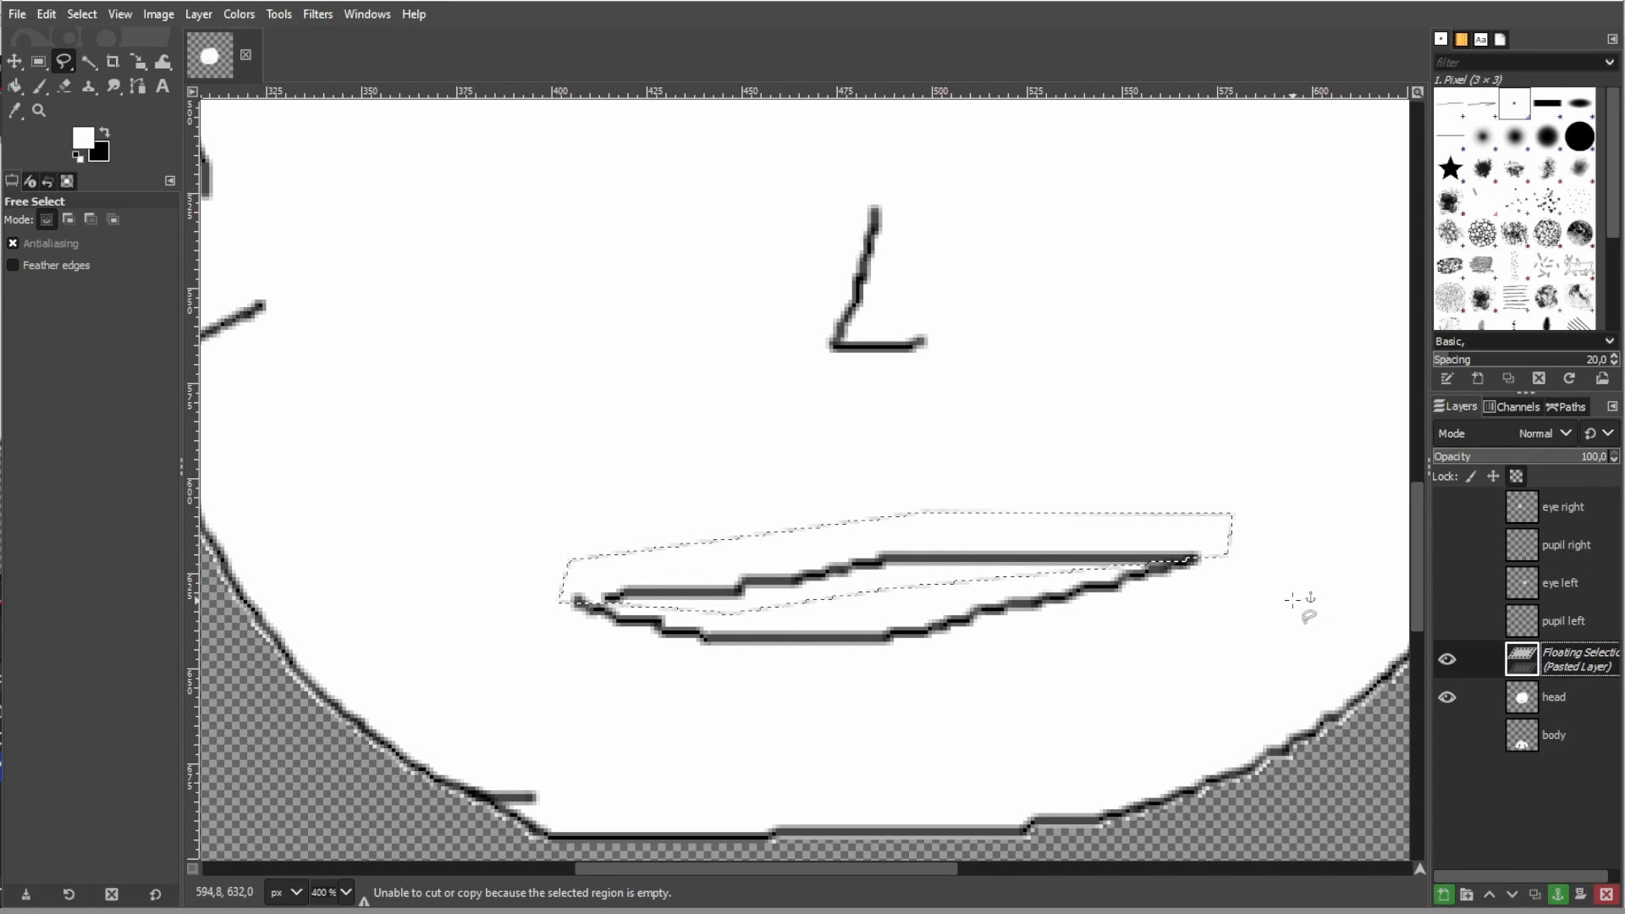
double_click(1549, 652)
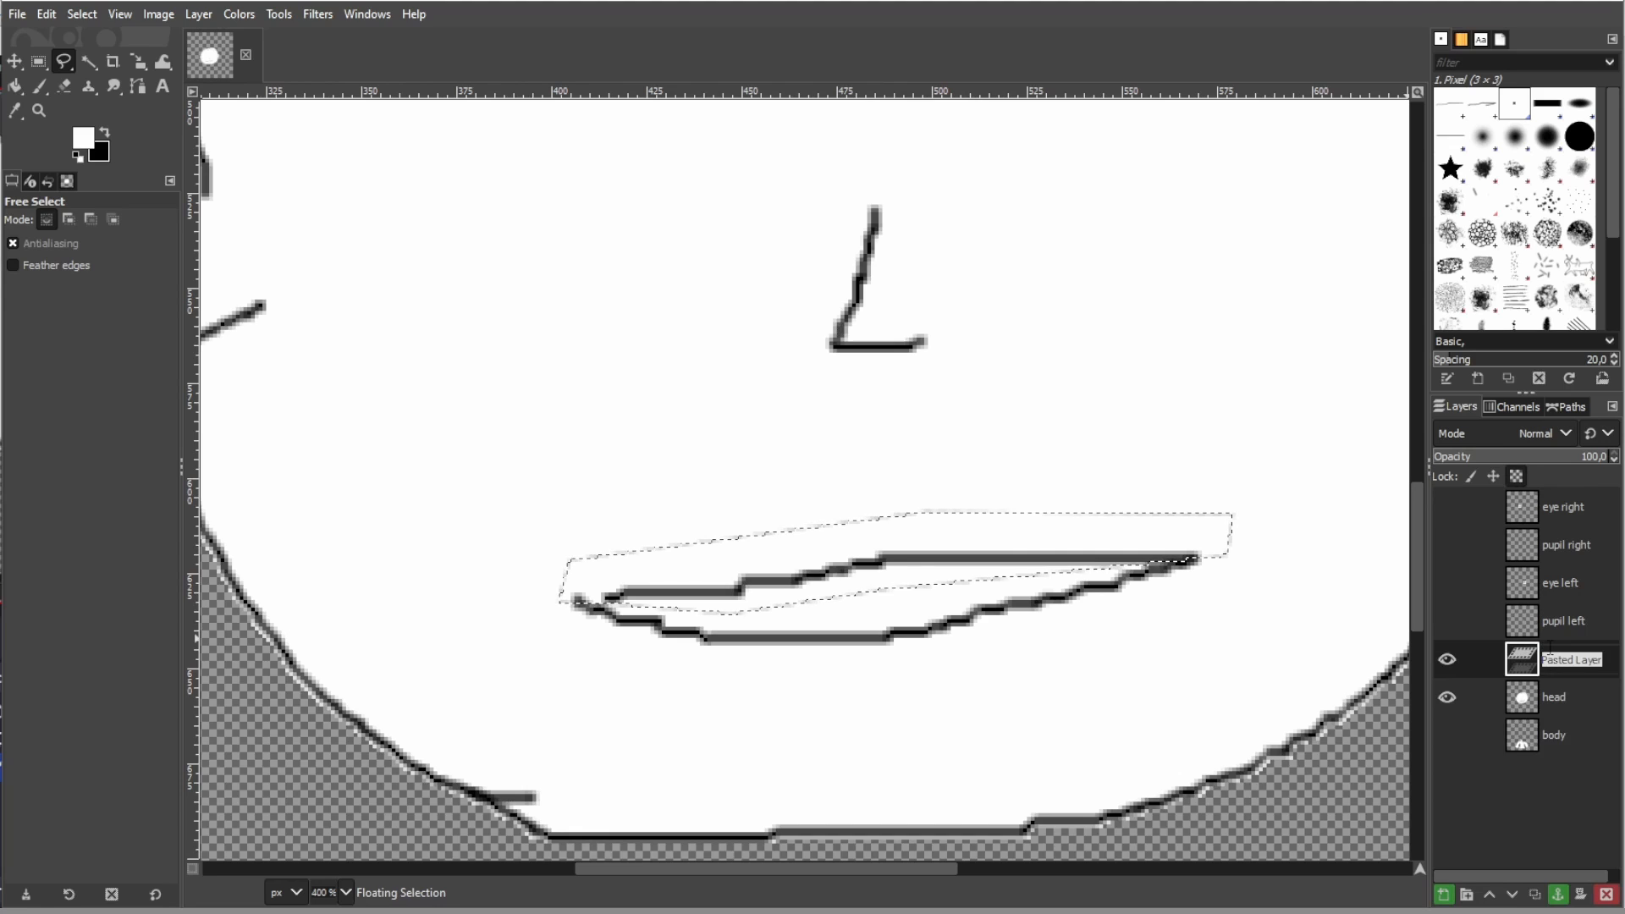
type("mouth l")
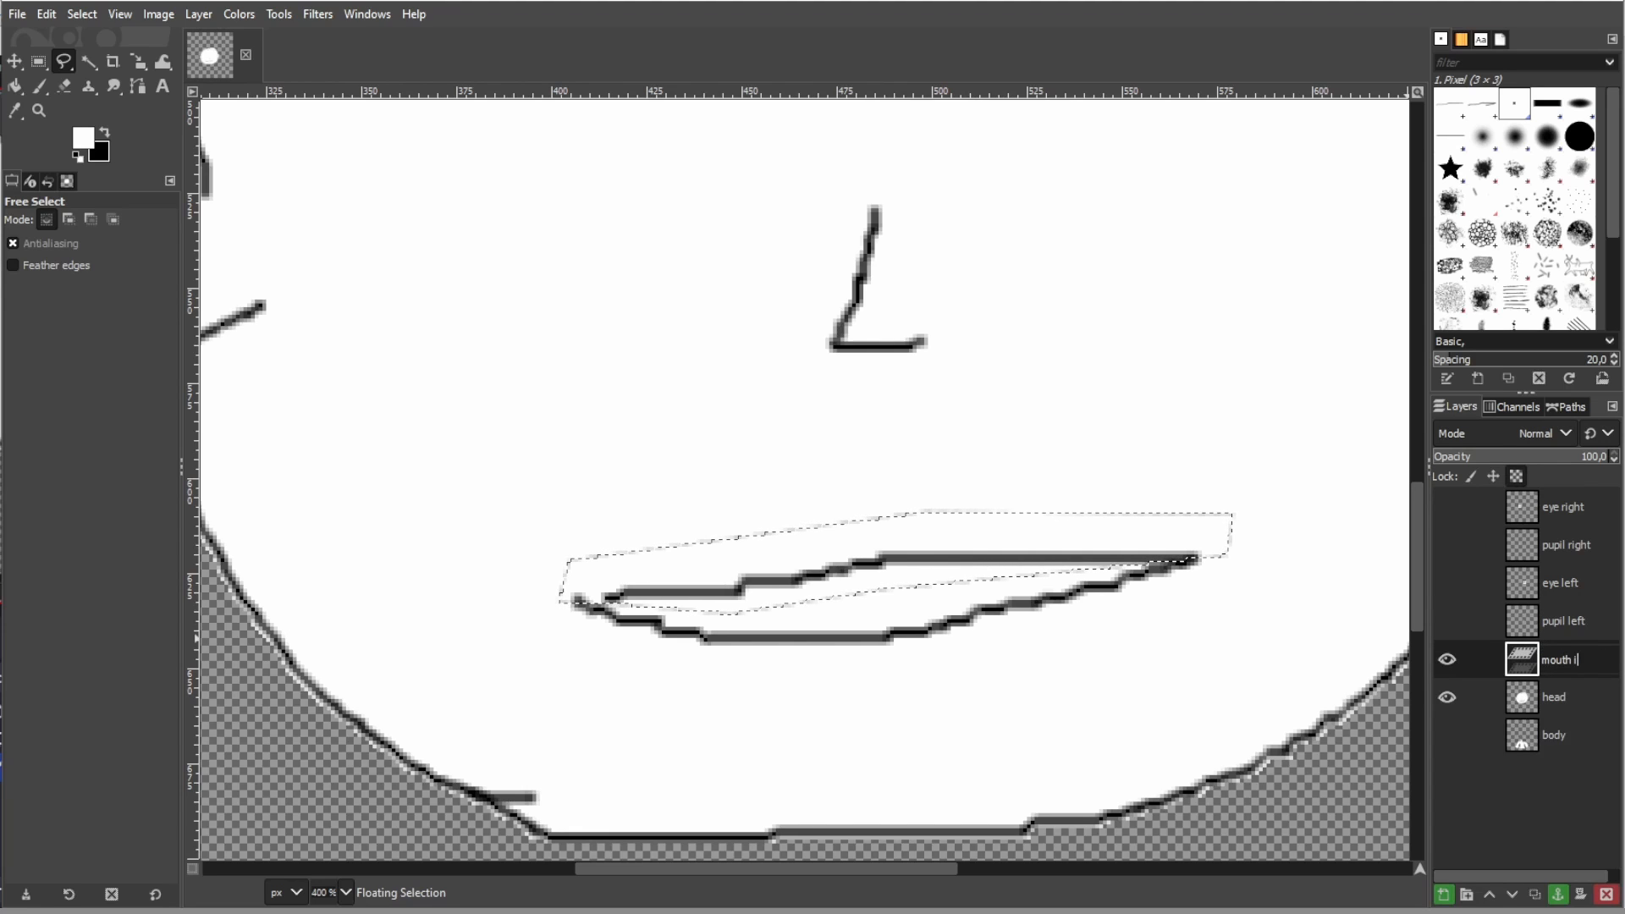
key("BackSpace")
type("upper")
key("Return")
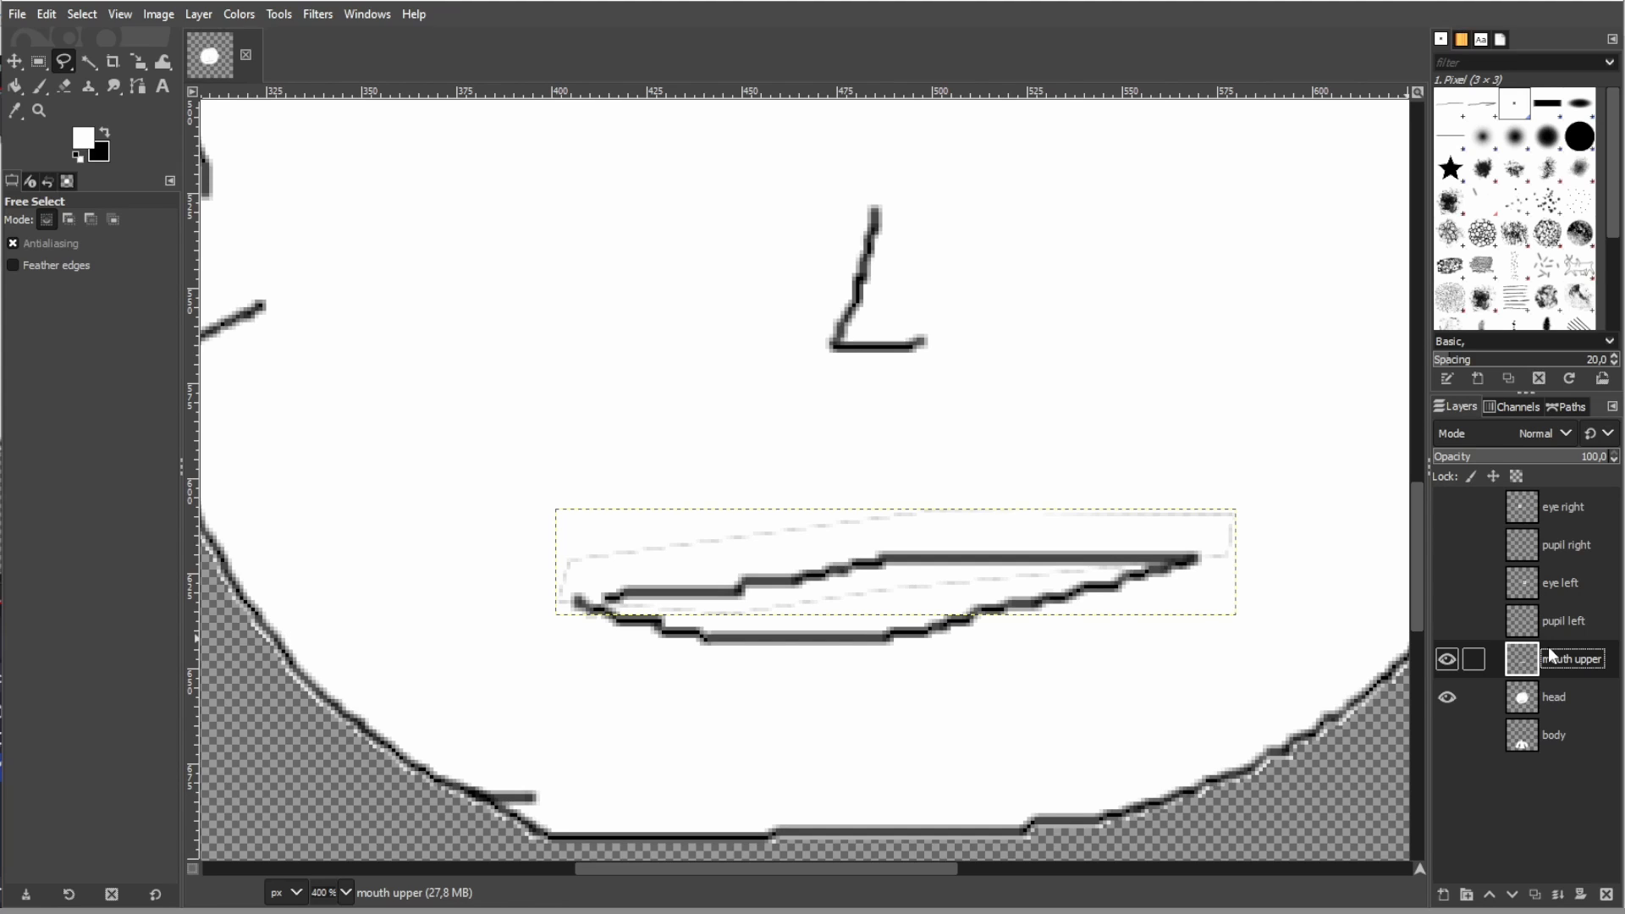
- Hide the head layer and delete the white areas above and below the lip line on the mouth upper layer
left_click(1447, 661)
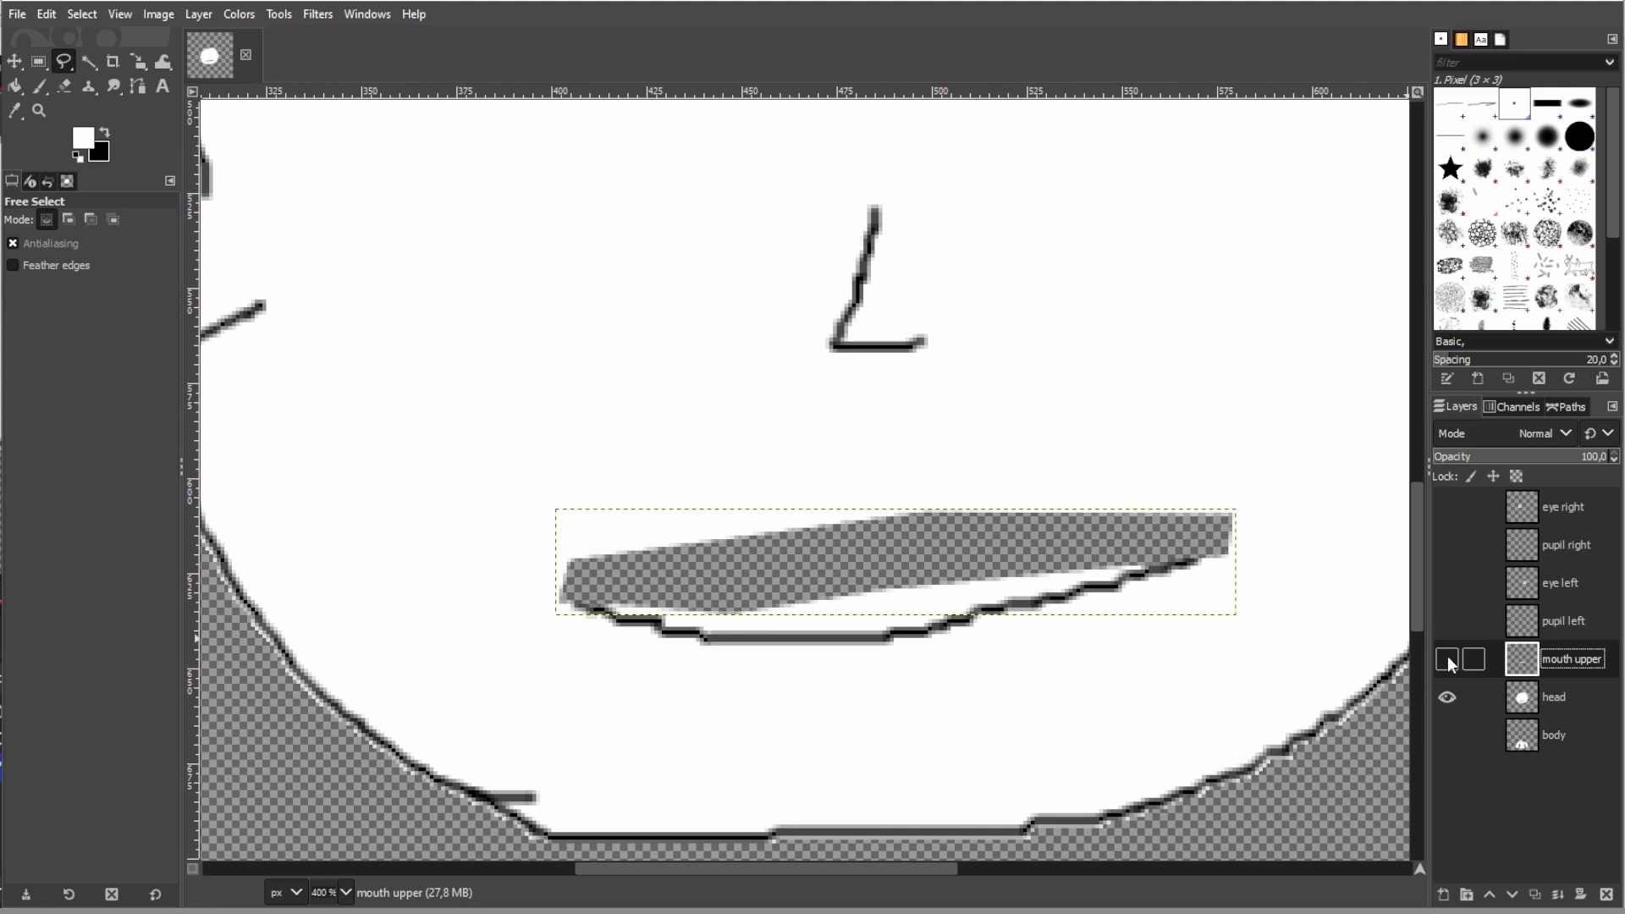
left_click(1447, 660)
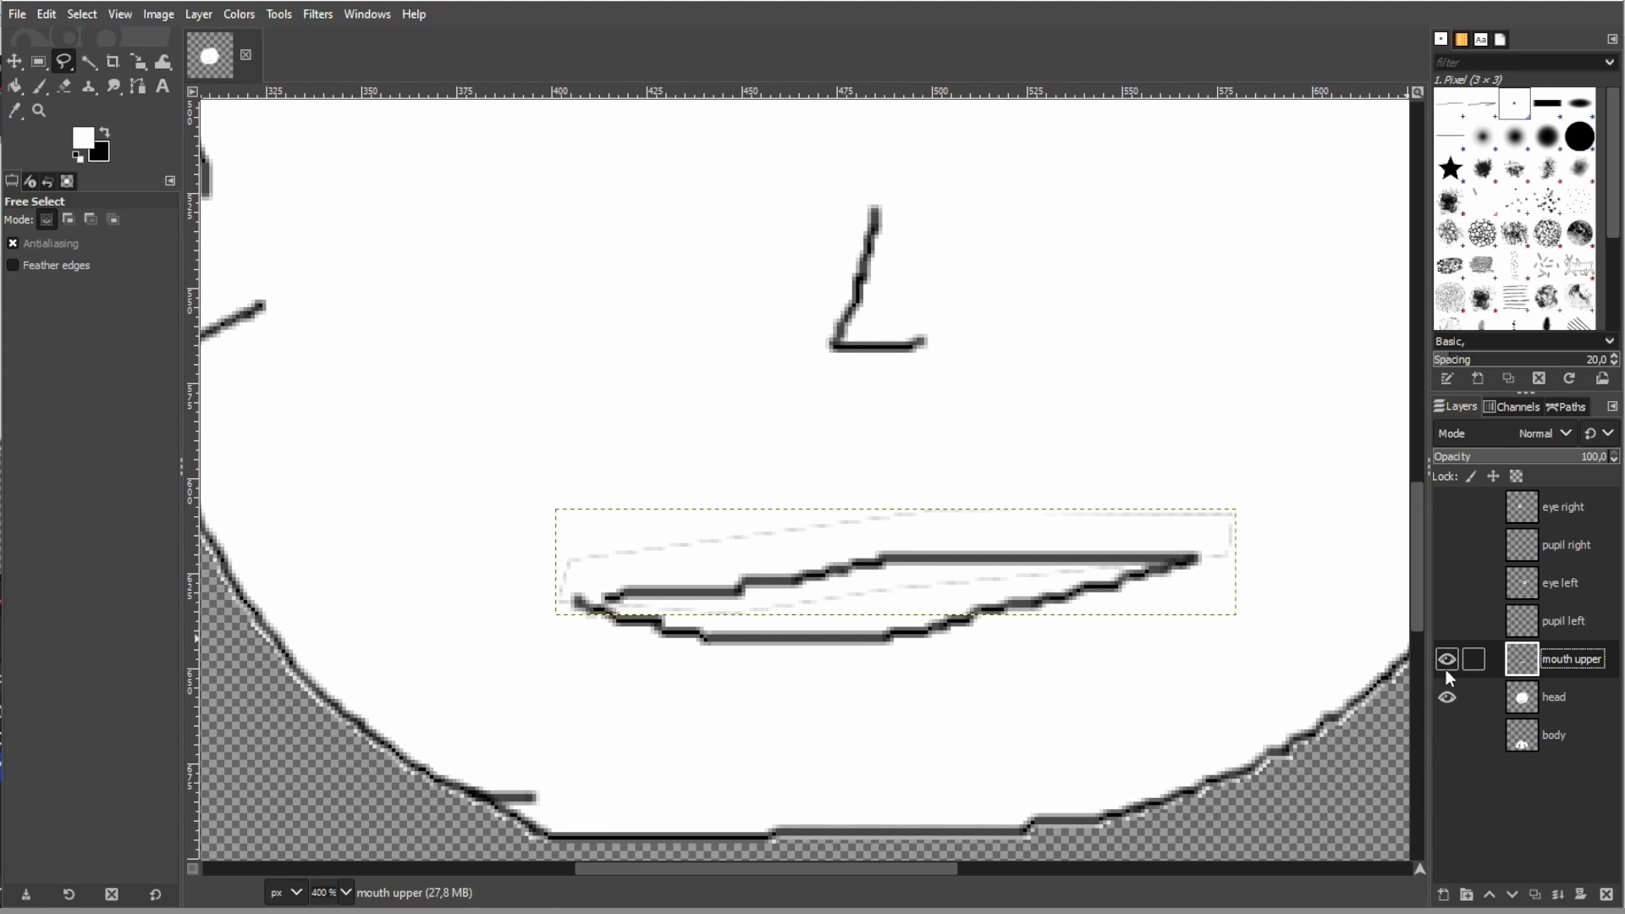
left_click(1445, 700)
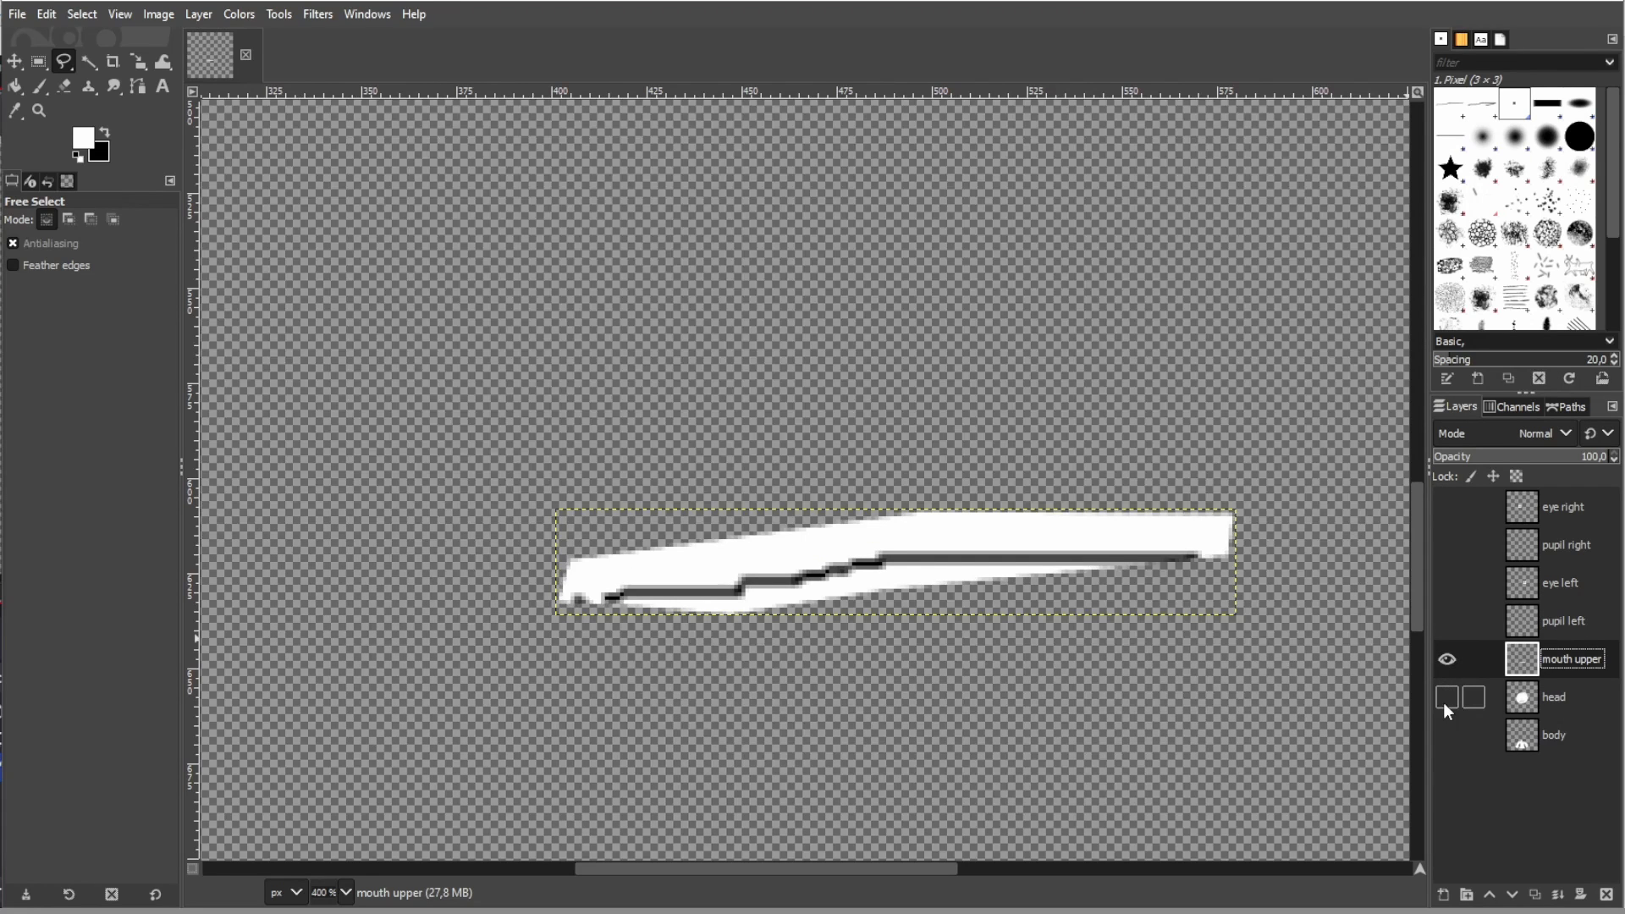
left_click(87, 67)
left_click(873, 529)
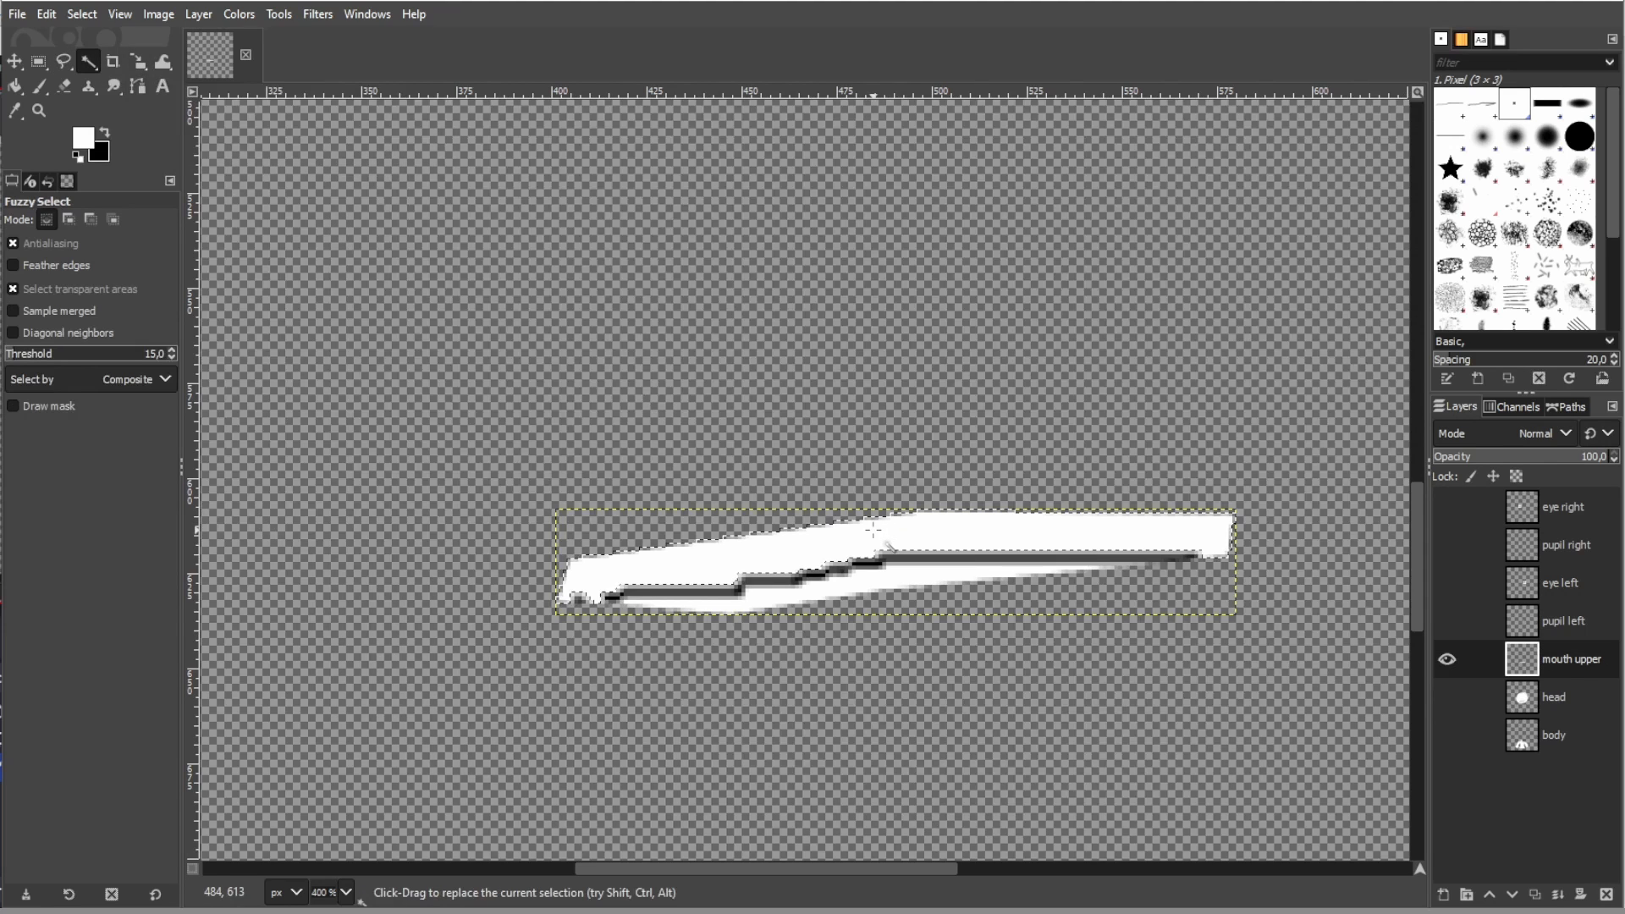
key("Delete")
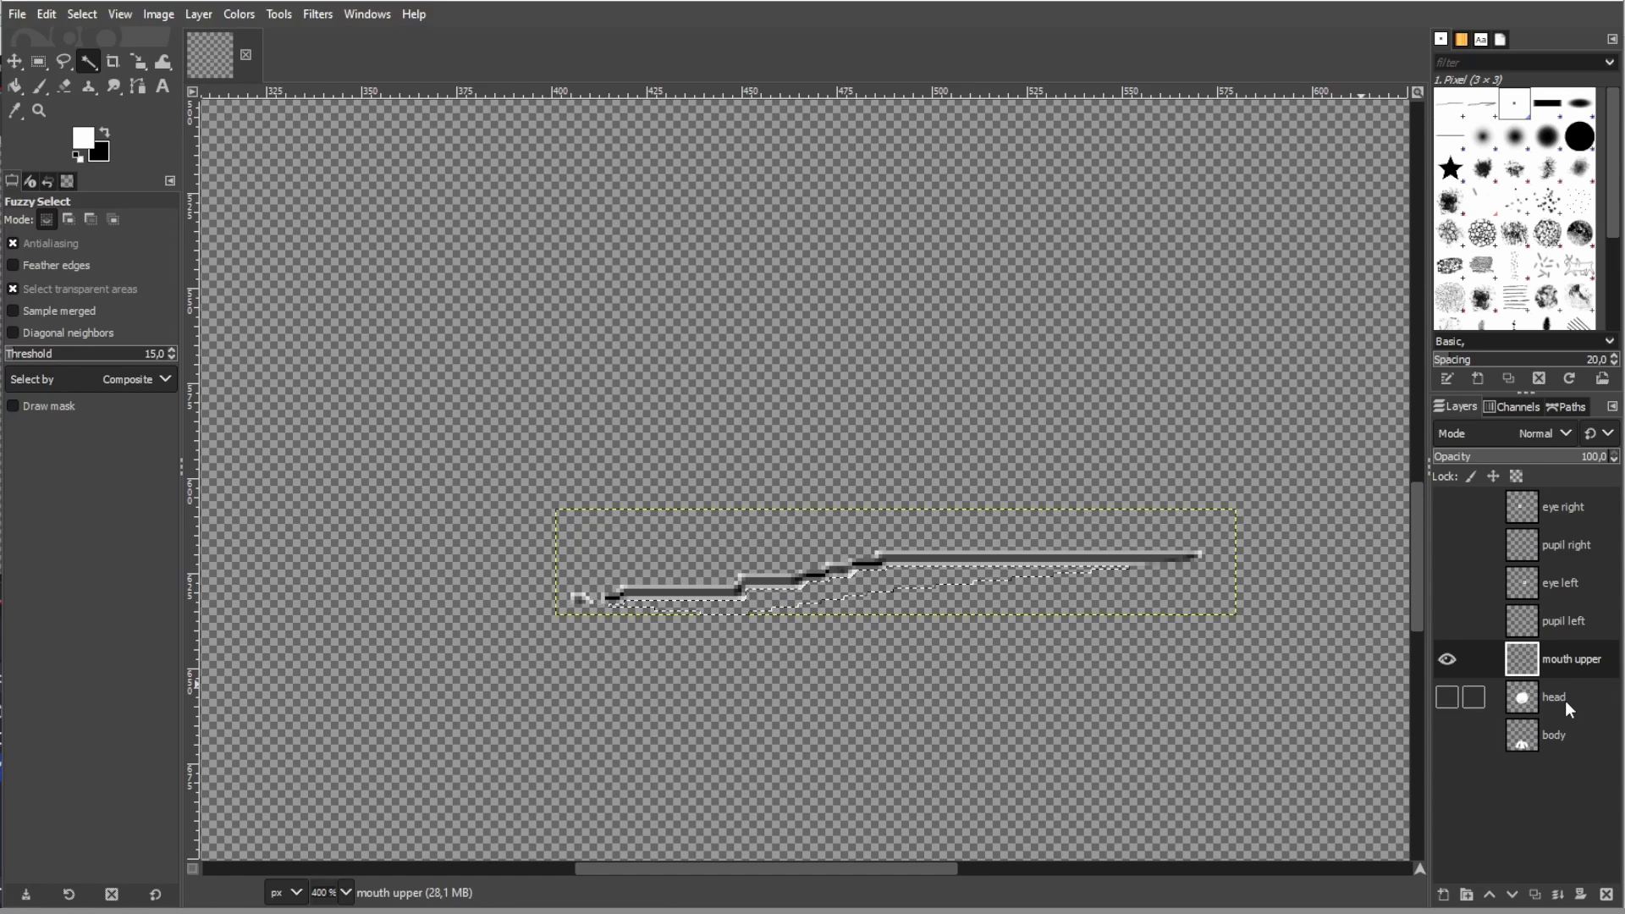
- Hide the mouth upper layer, show the head layer and make it the active layer
left_click(1445, 662)
left_click(1449, 696)
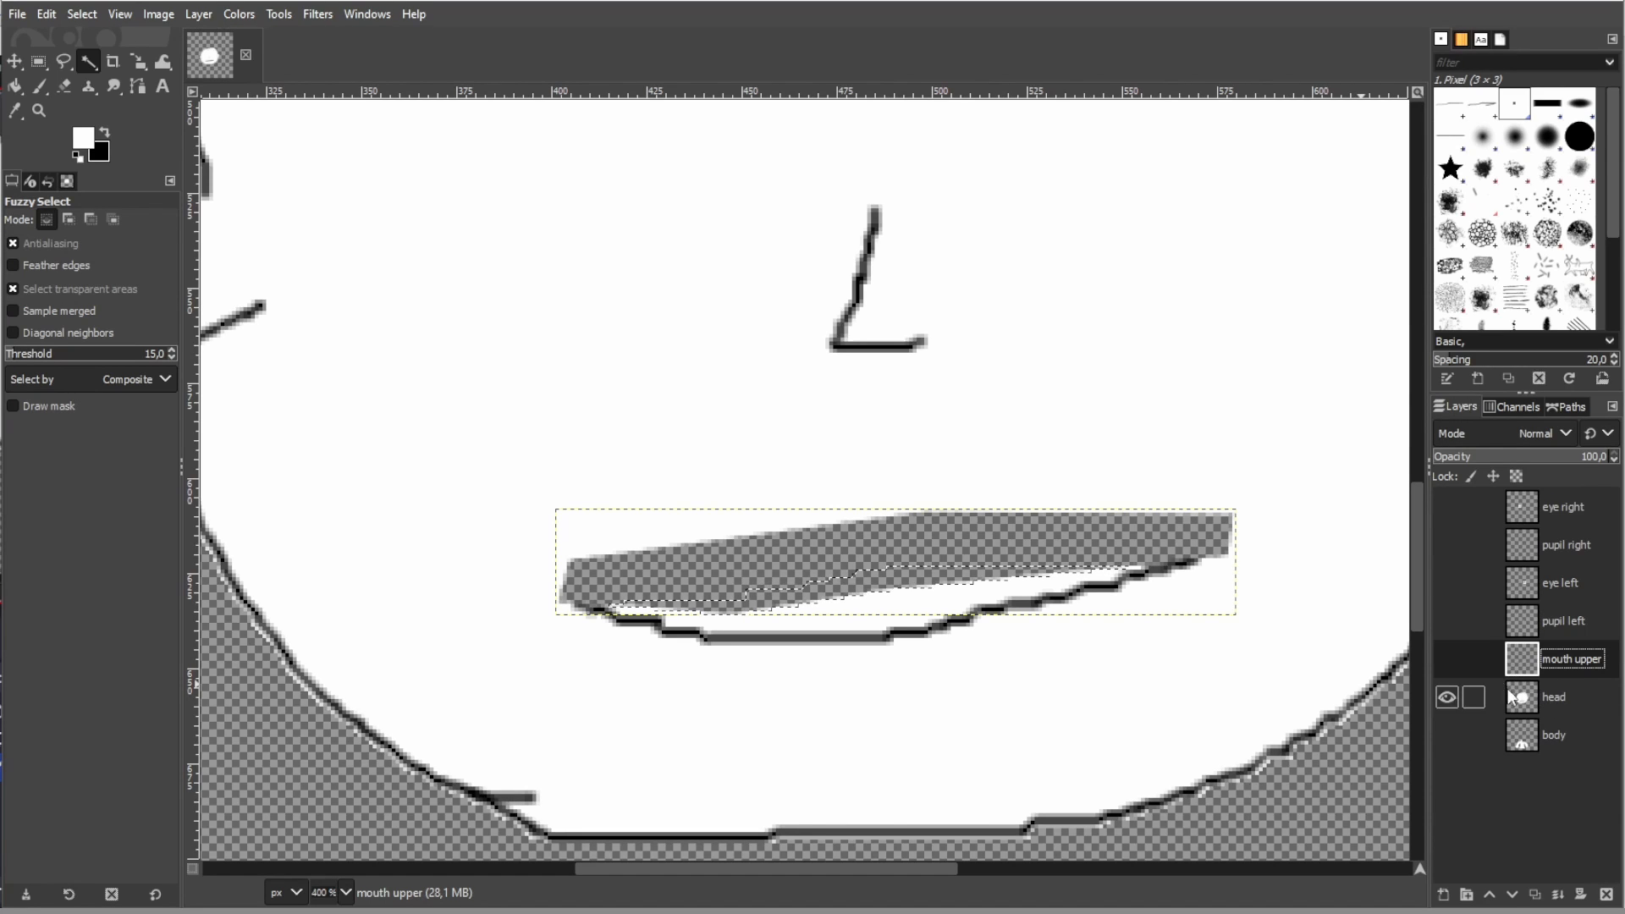
left_click(1561, 701)
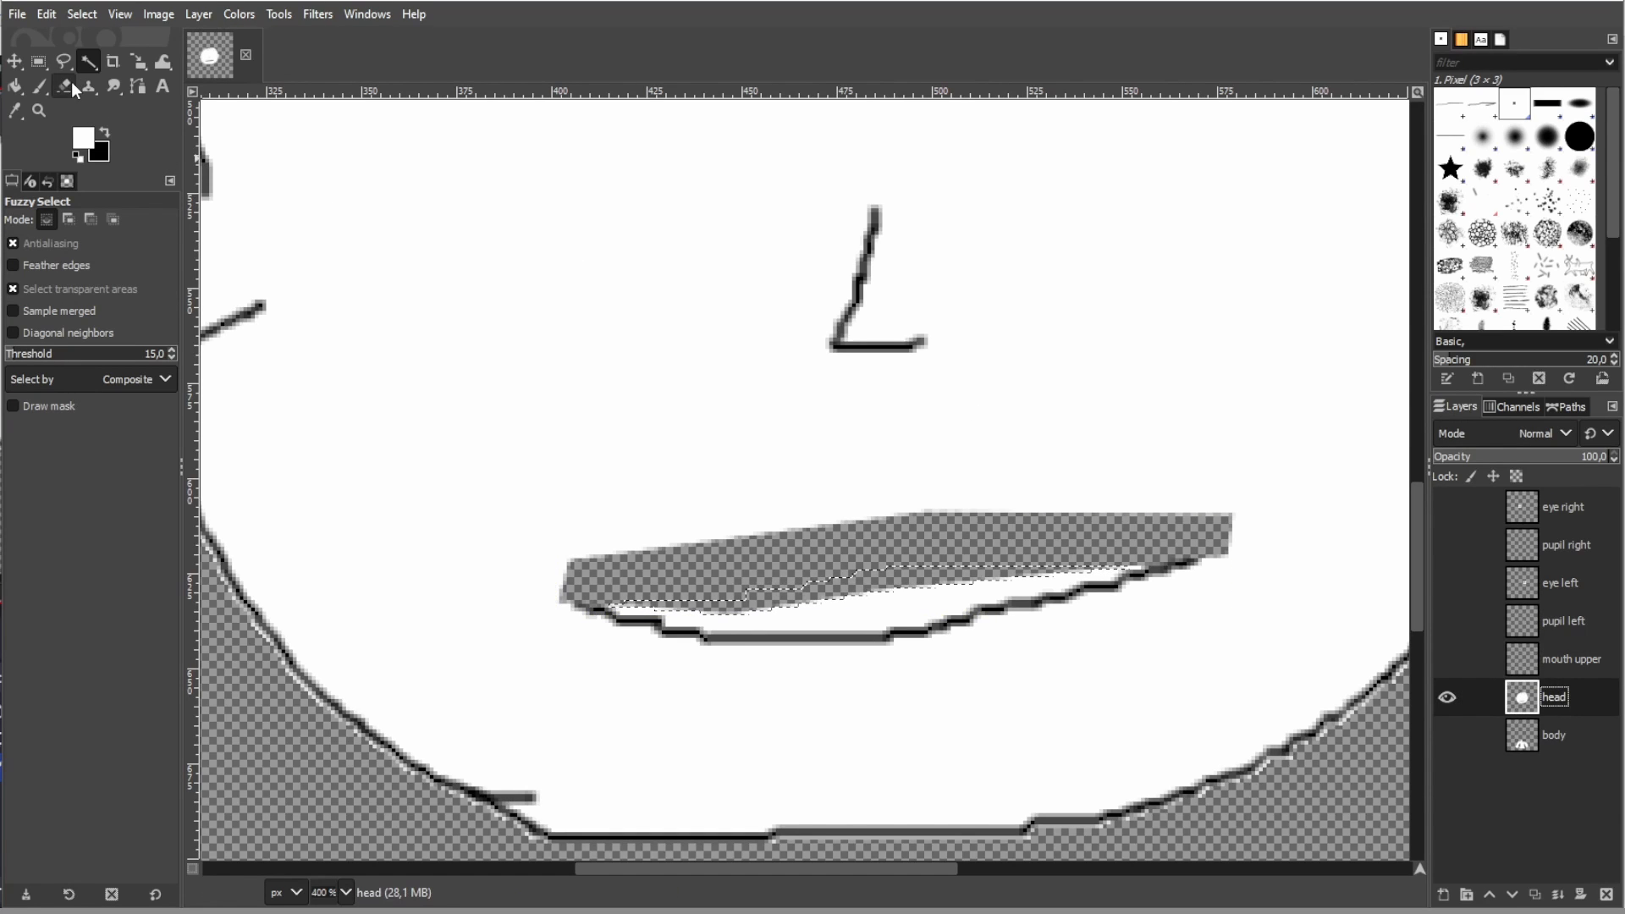
- Select a rectangle about 178 × 28 px around the lower lip on the head layer
left_click(38, 61)
left_click(590, 656)
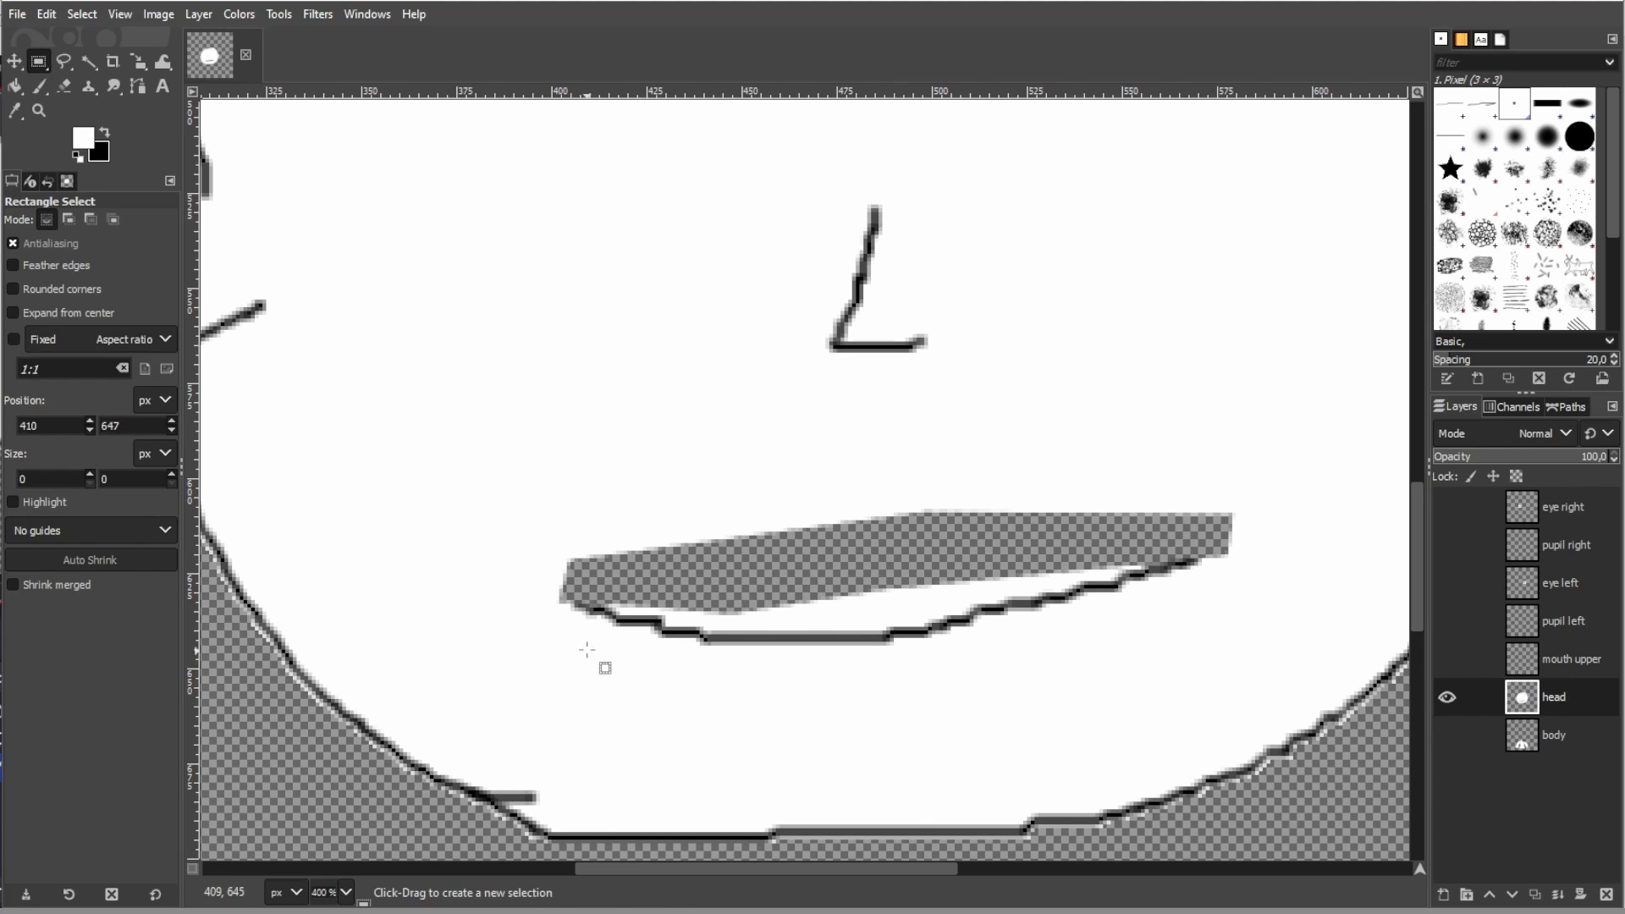
left_click_drag(554, 586, 540, 551)
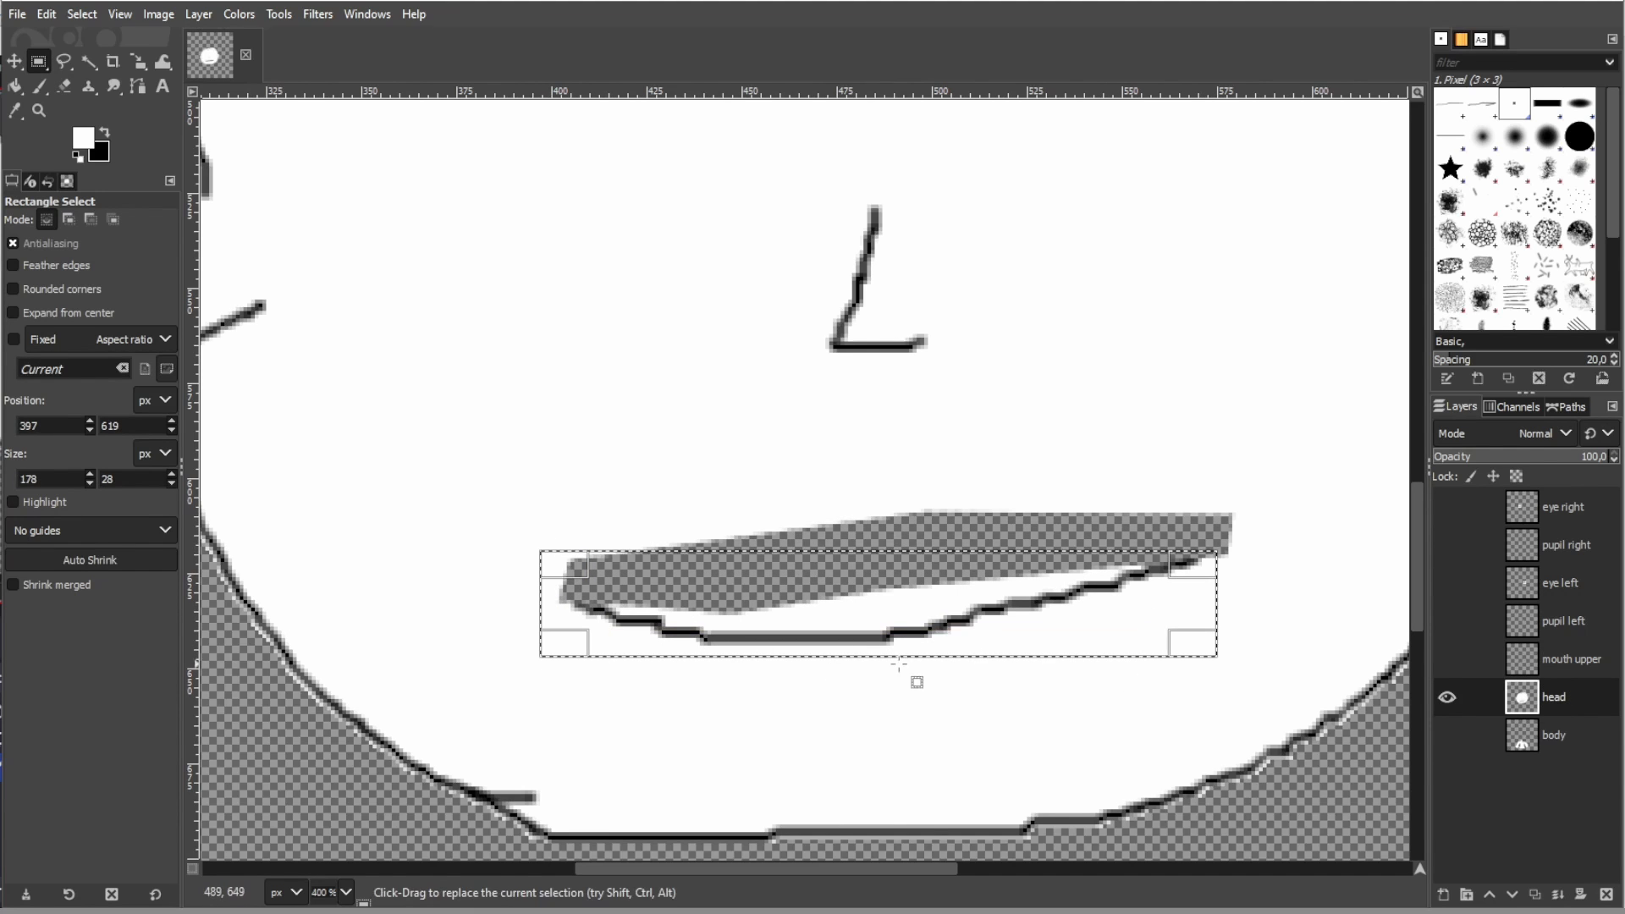
- Cut the selected lower lip from the head layer and paste it as a layer named "mouth lower"
key("ctrl+x")
key("ctrl+v")
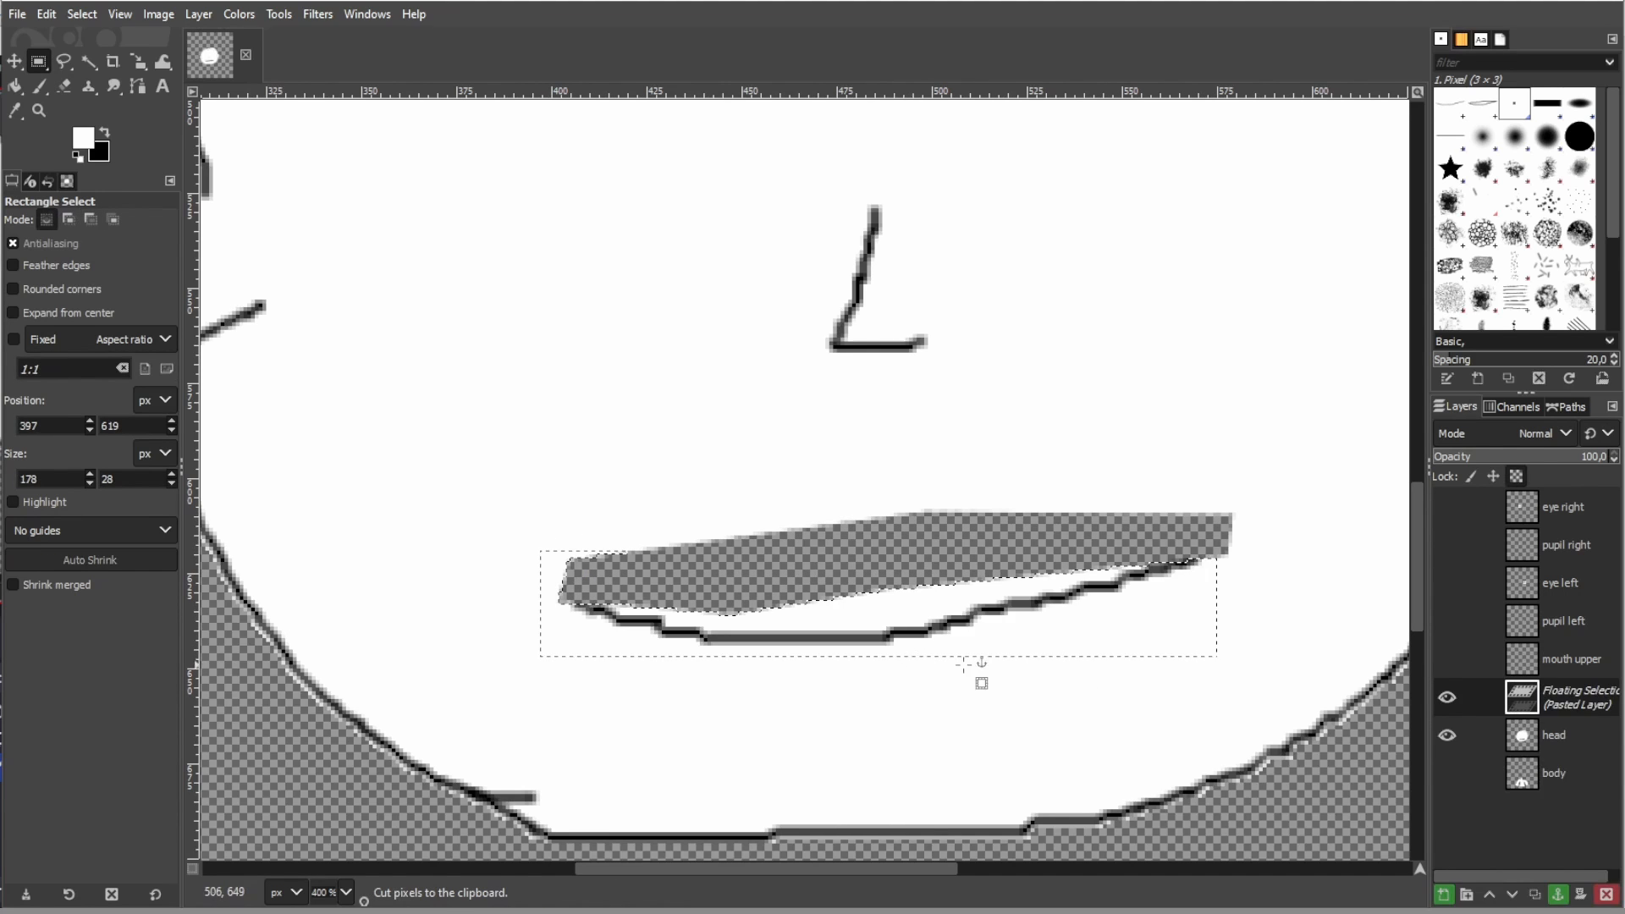
double_click(1571, 700)
type("mouth ")
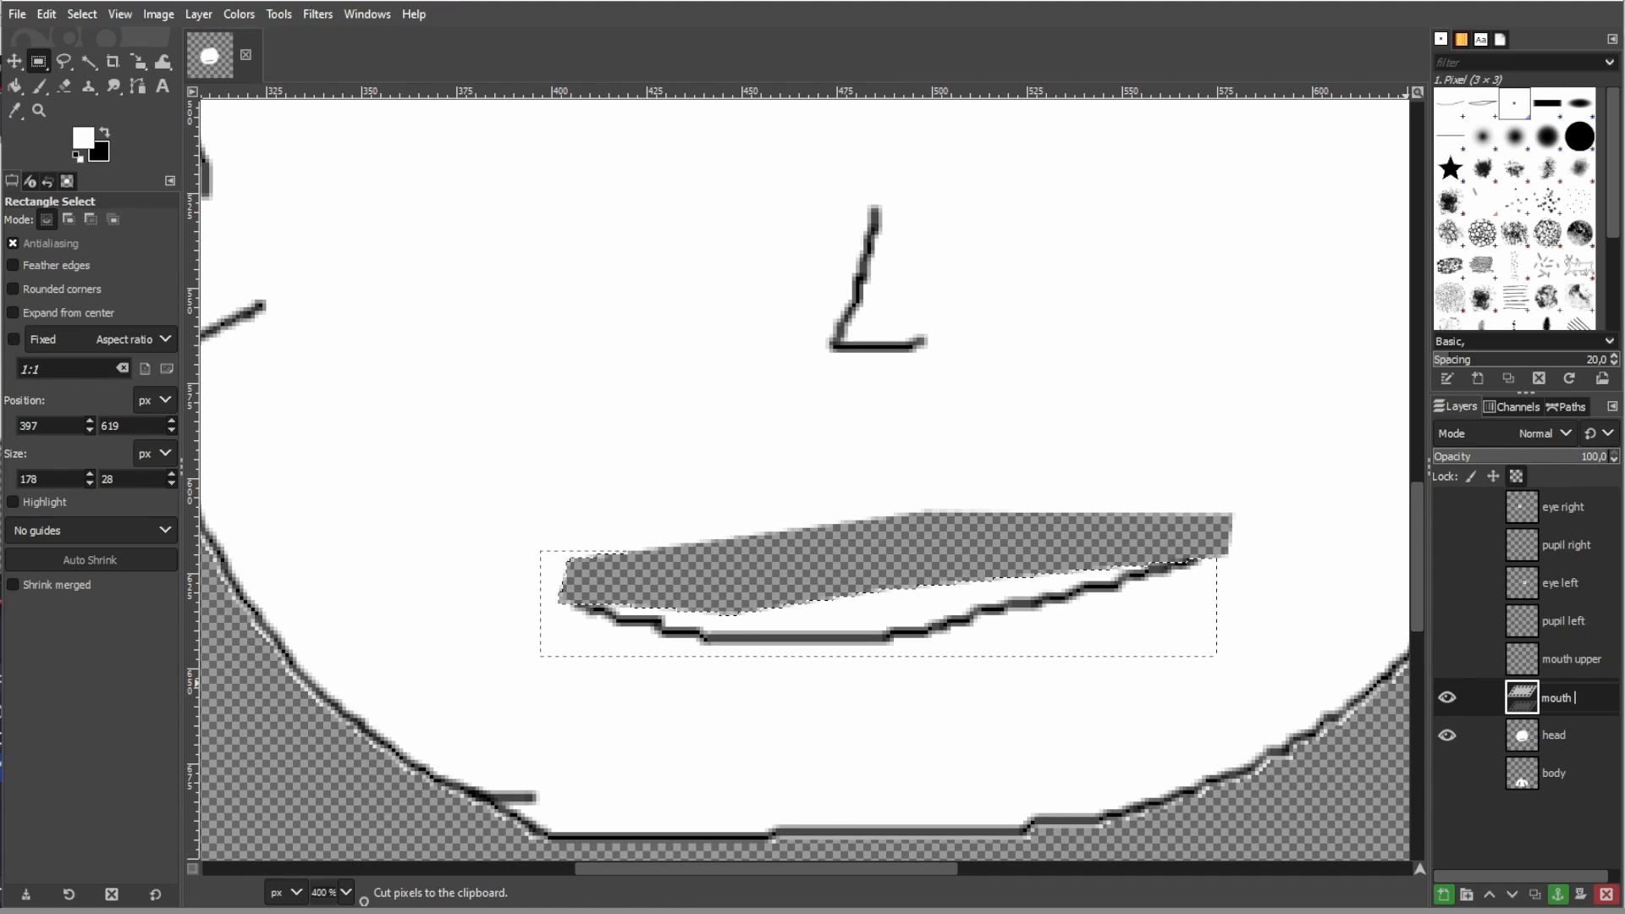
type("lower")
key("Return")
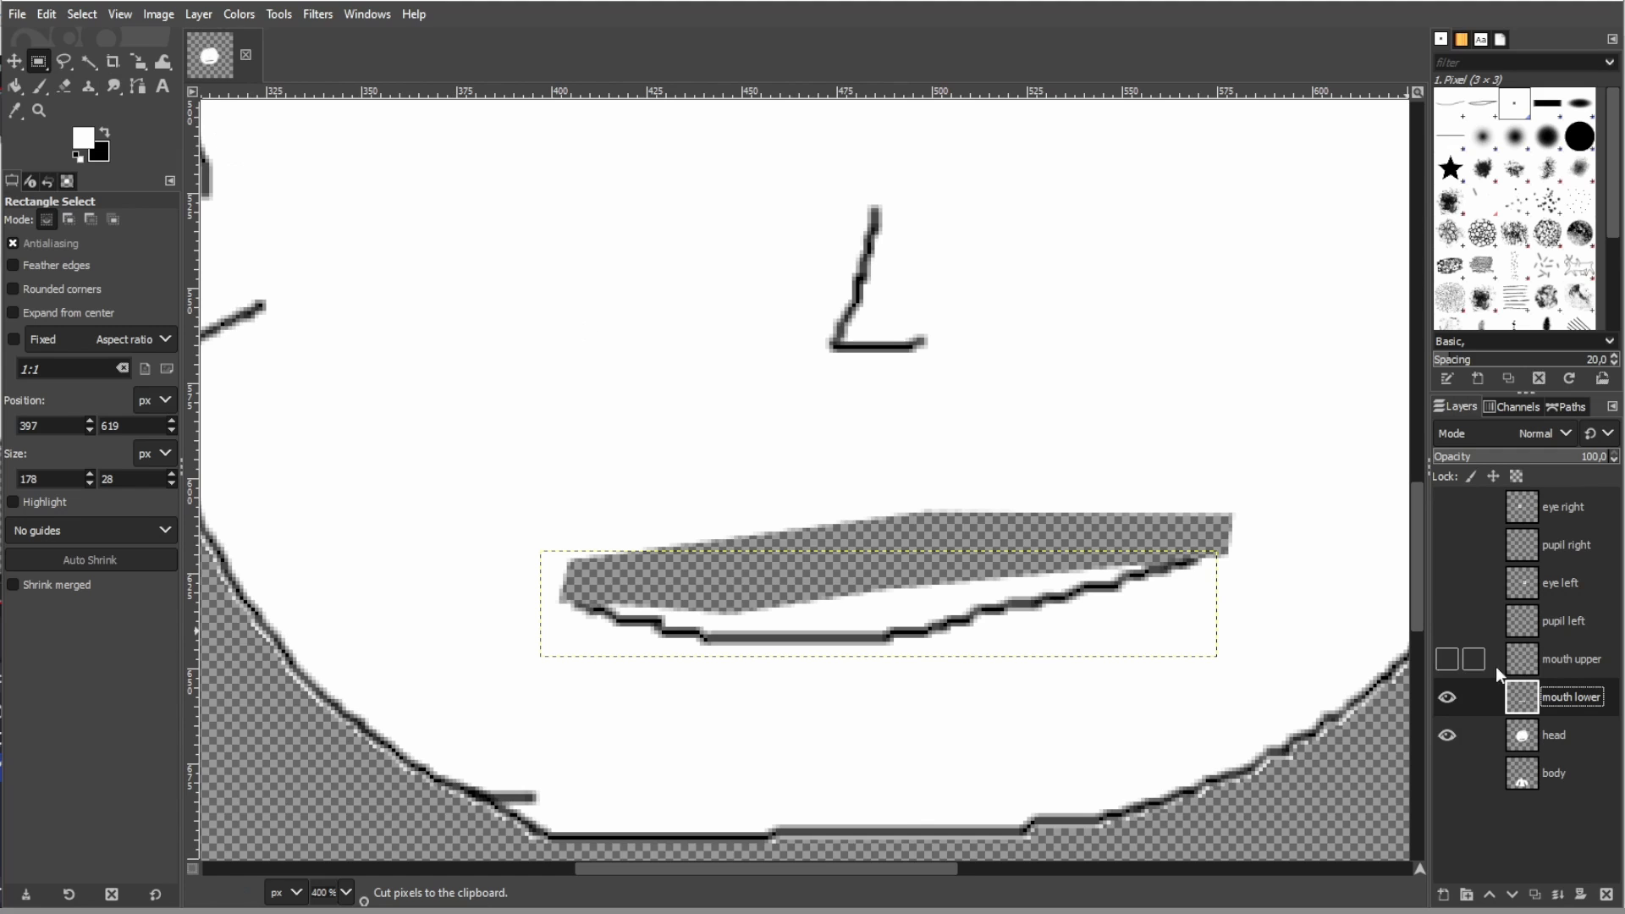
- Hide the head layer, delete the white areas around the lip line on the mouth lower layer, and clear the selection
left_click(1448, 733)
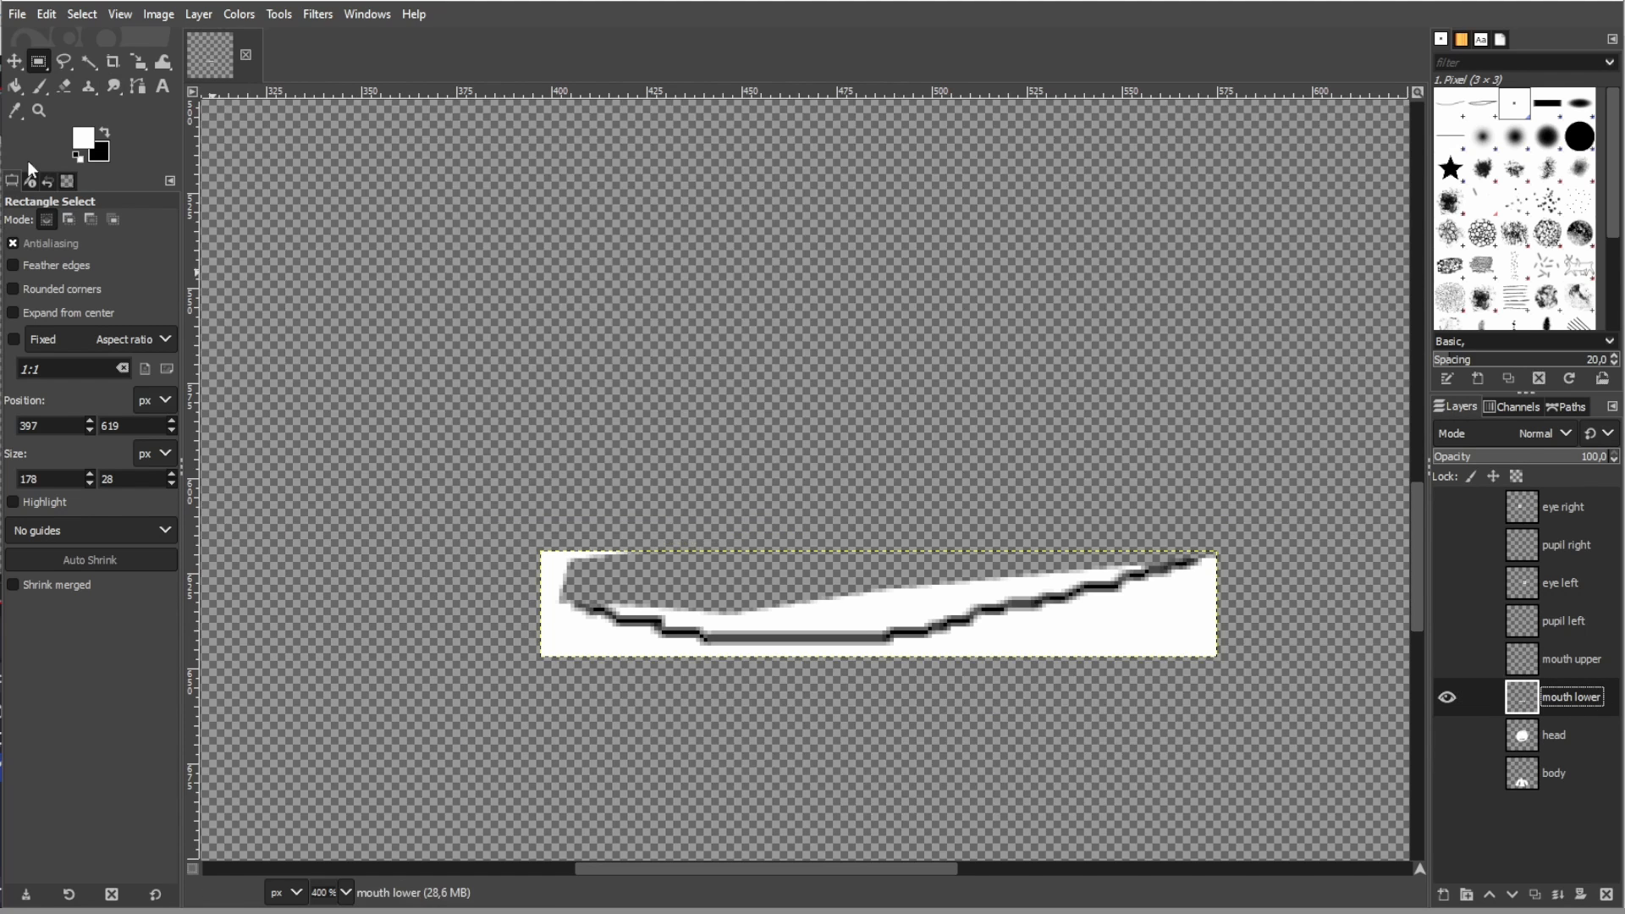
left_click(88, 61)
left_click(550, 627)
key("Delete")
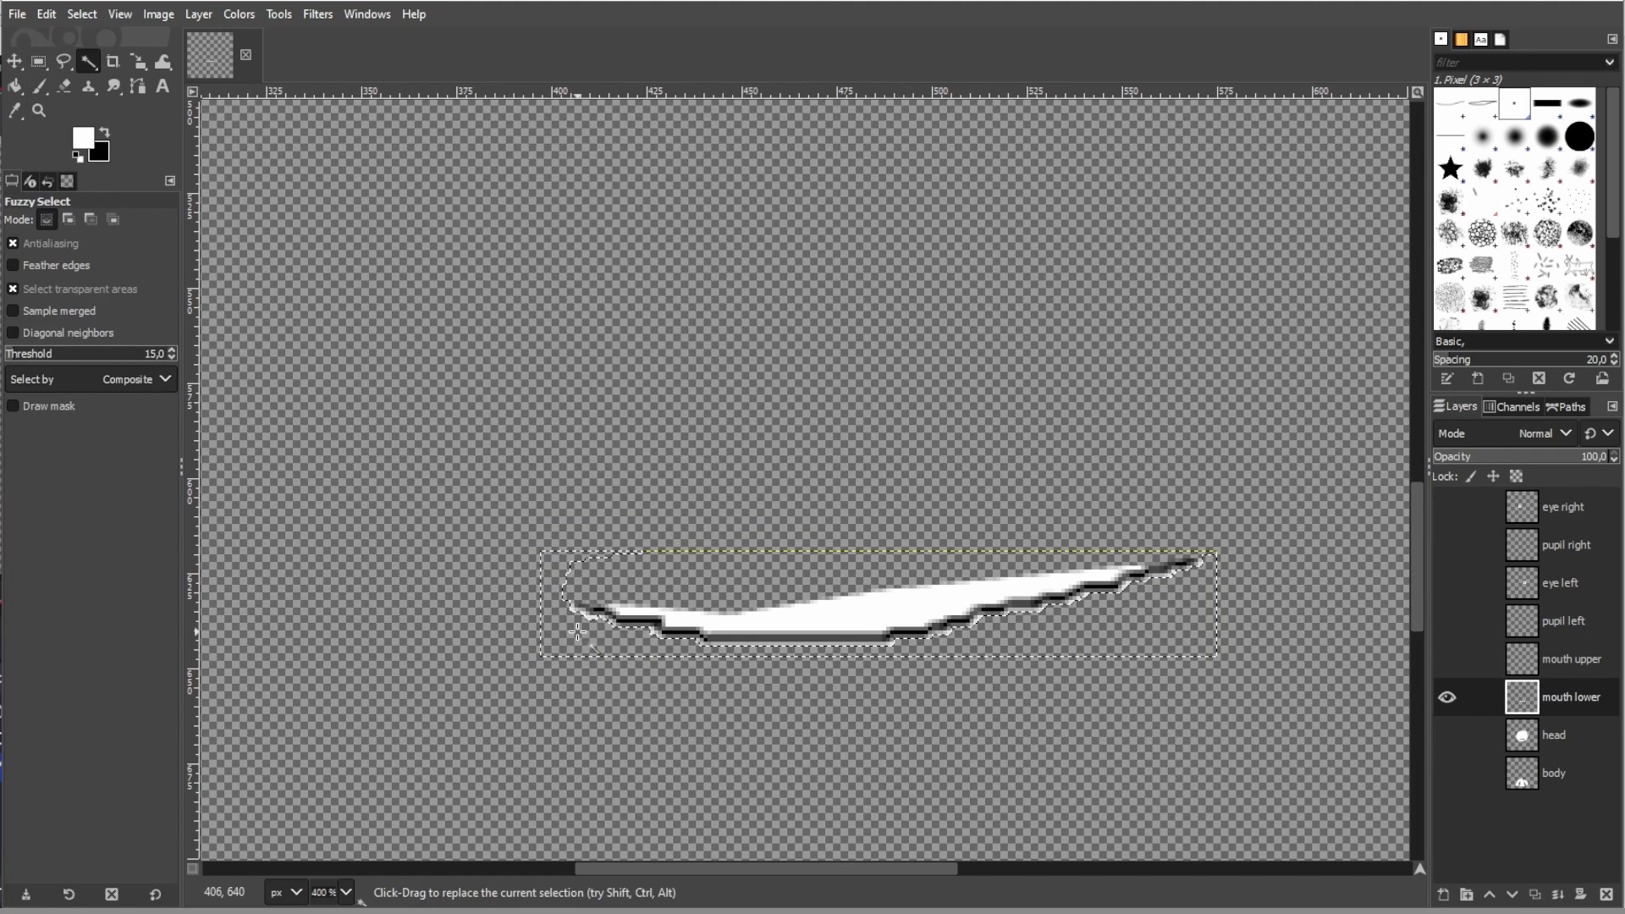
left_click(884, 588)
key("Delete")
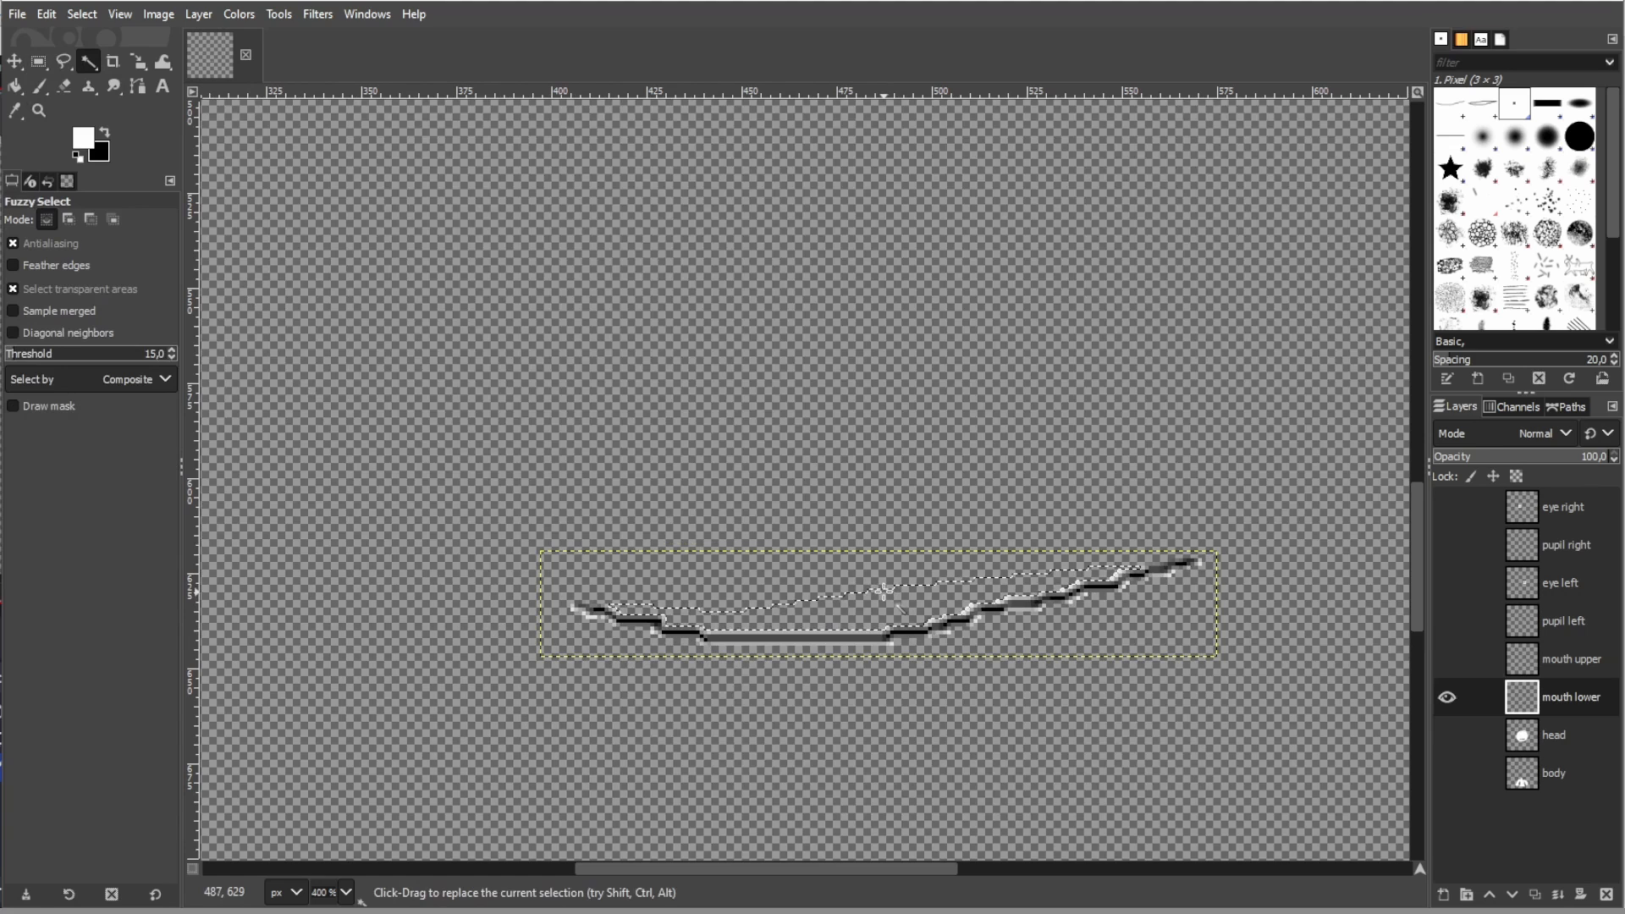
key("ctrl+shift+a")
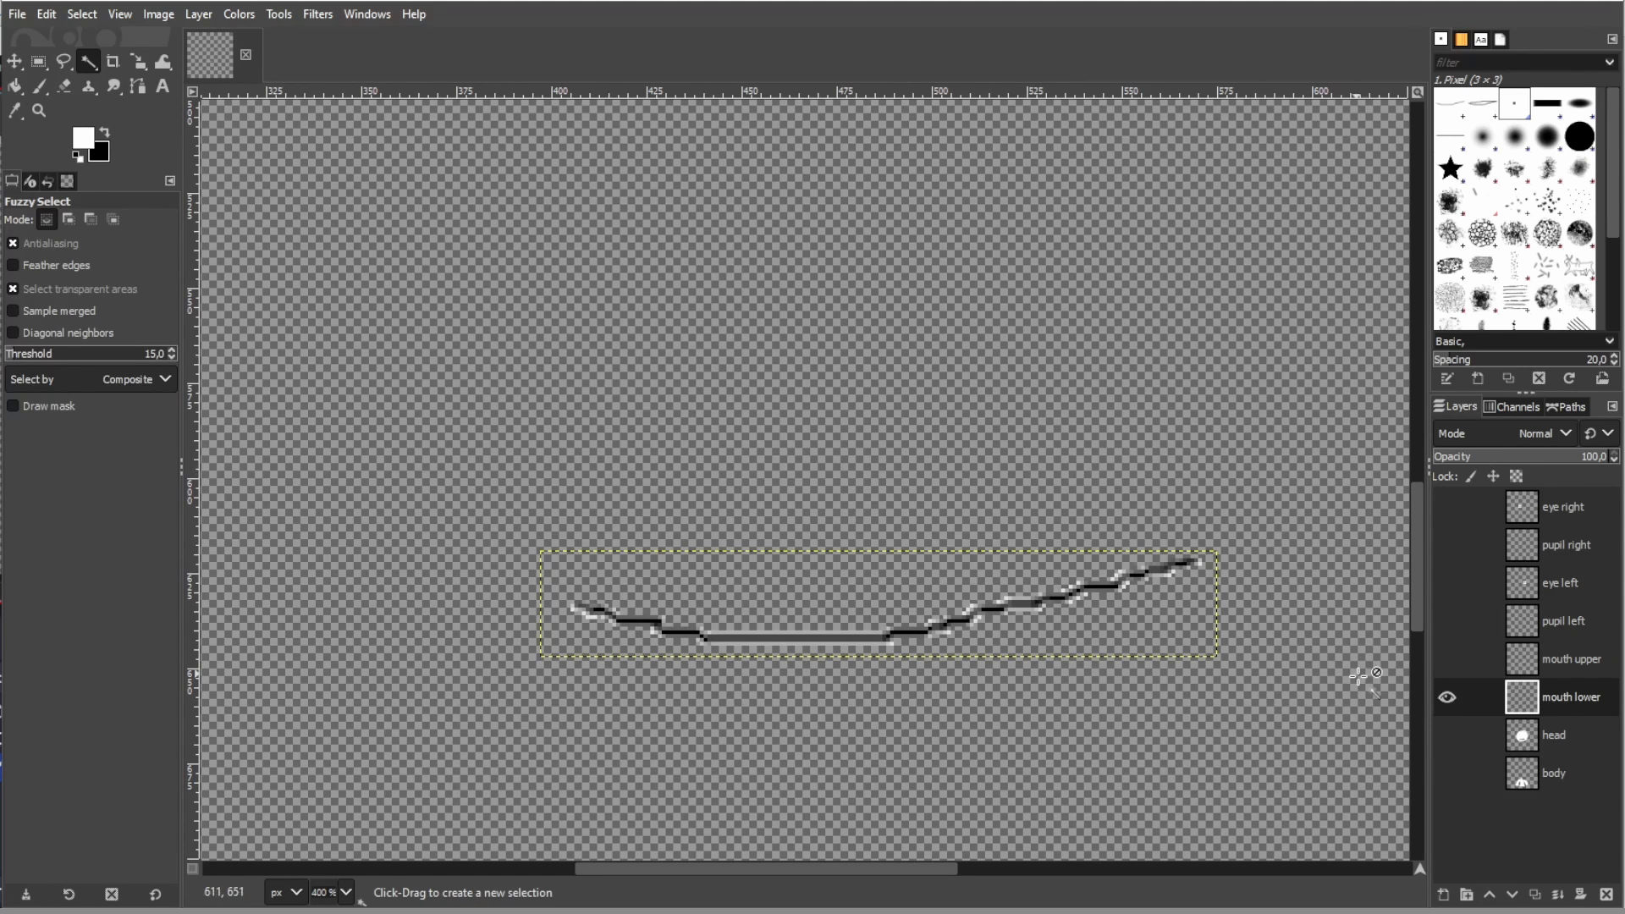
- Show only the head layer, make it active and bucket-fill the mouth gap with white
left_click(1447, 733, "shift")
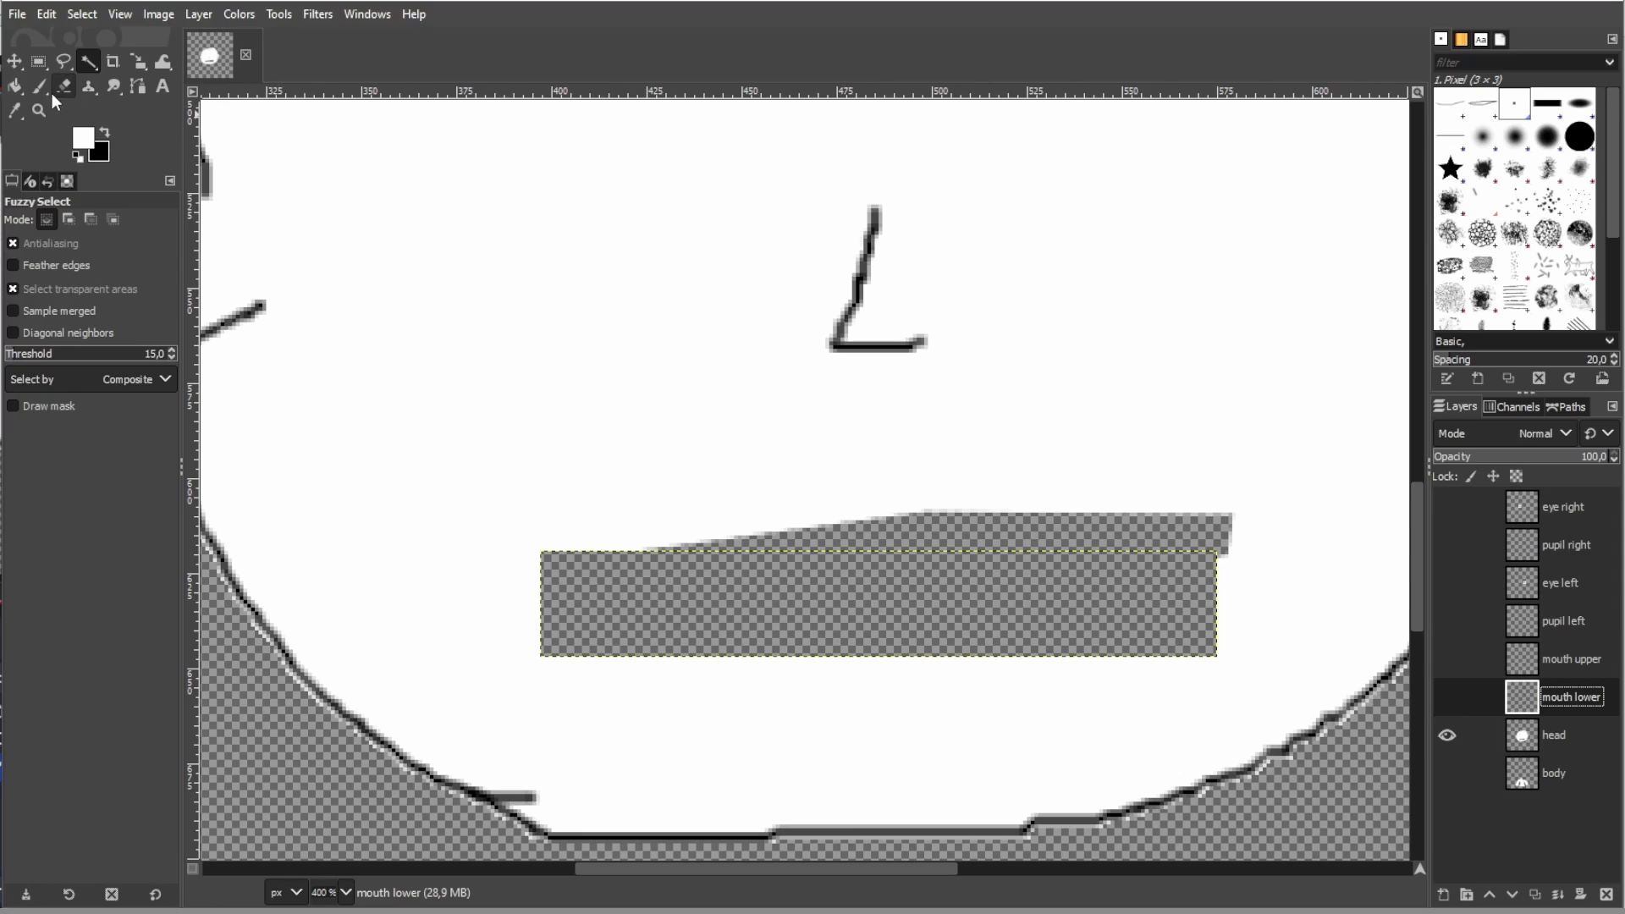
left_click(14, 85)
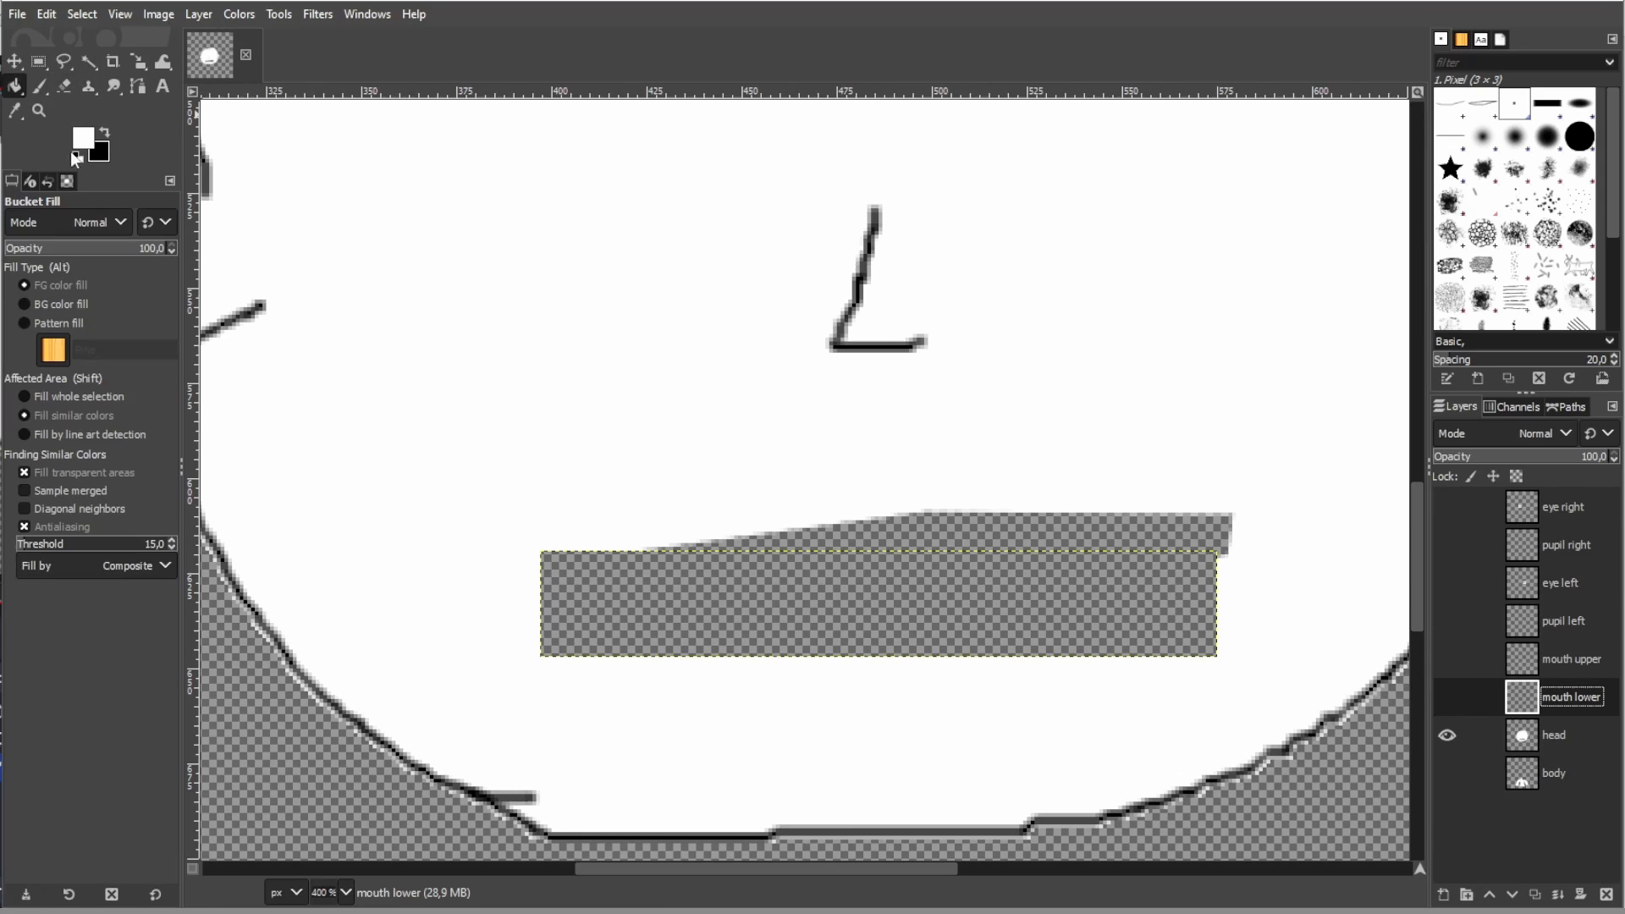
left_click(1554, 735)
left_click(881, 586)
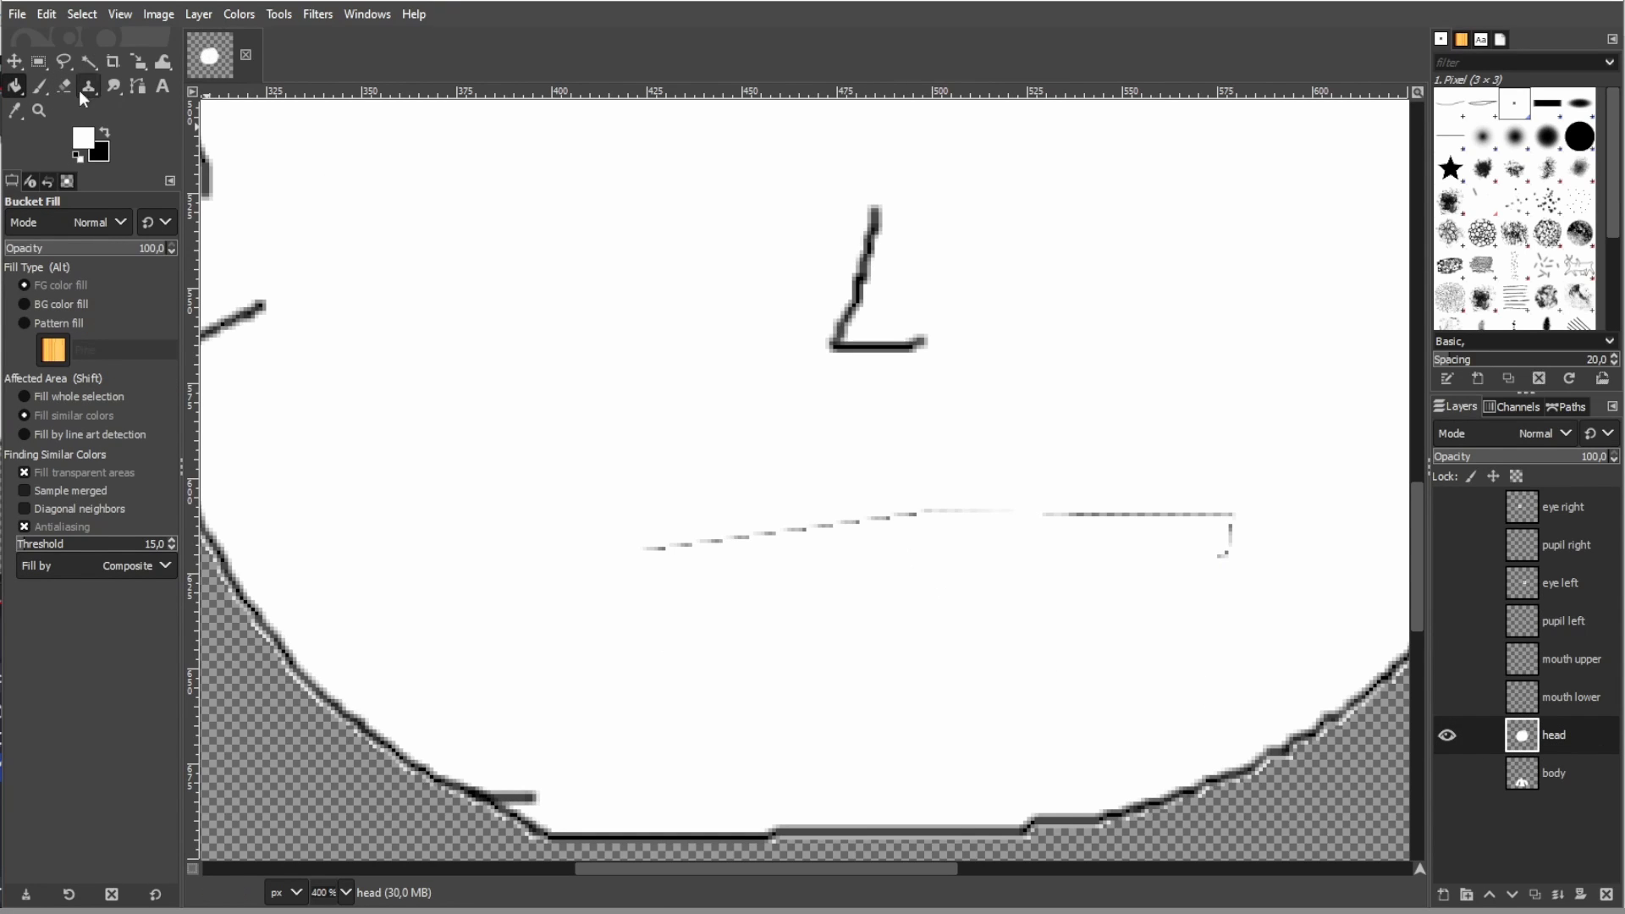
- Paint white over the leftover mouth outline with the 2. Hardness 100 brush, and switch back to the 1. Pixel brush
left_click(40, 87)
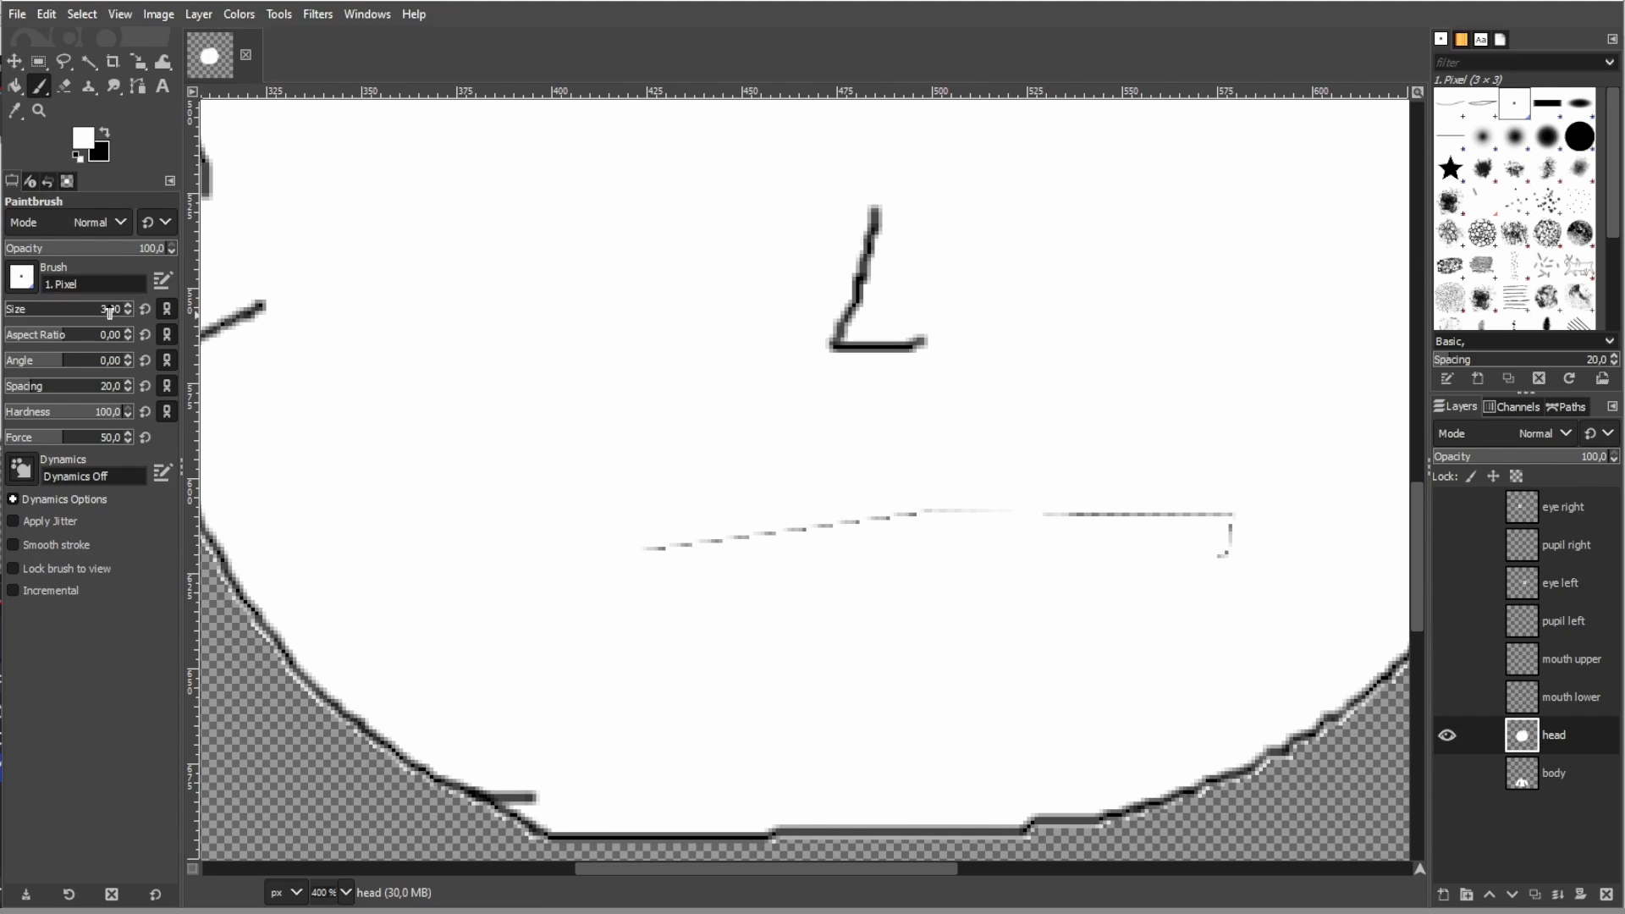
left_click(1580, 136)
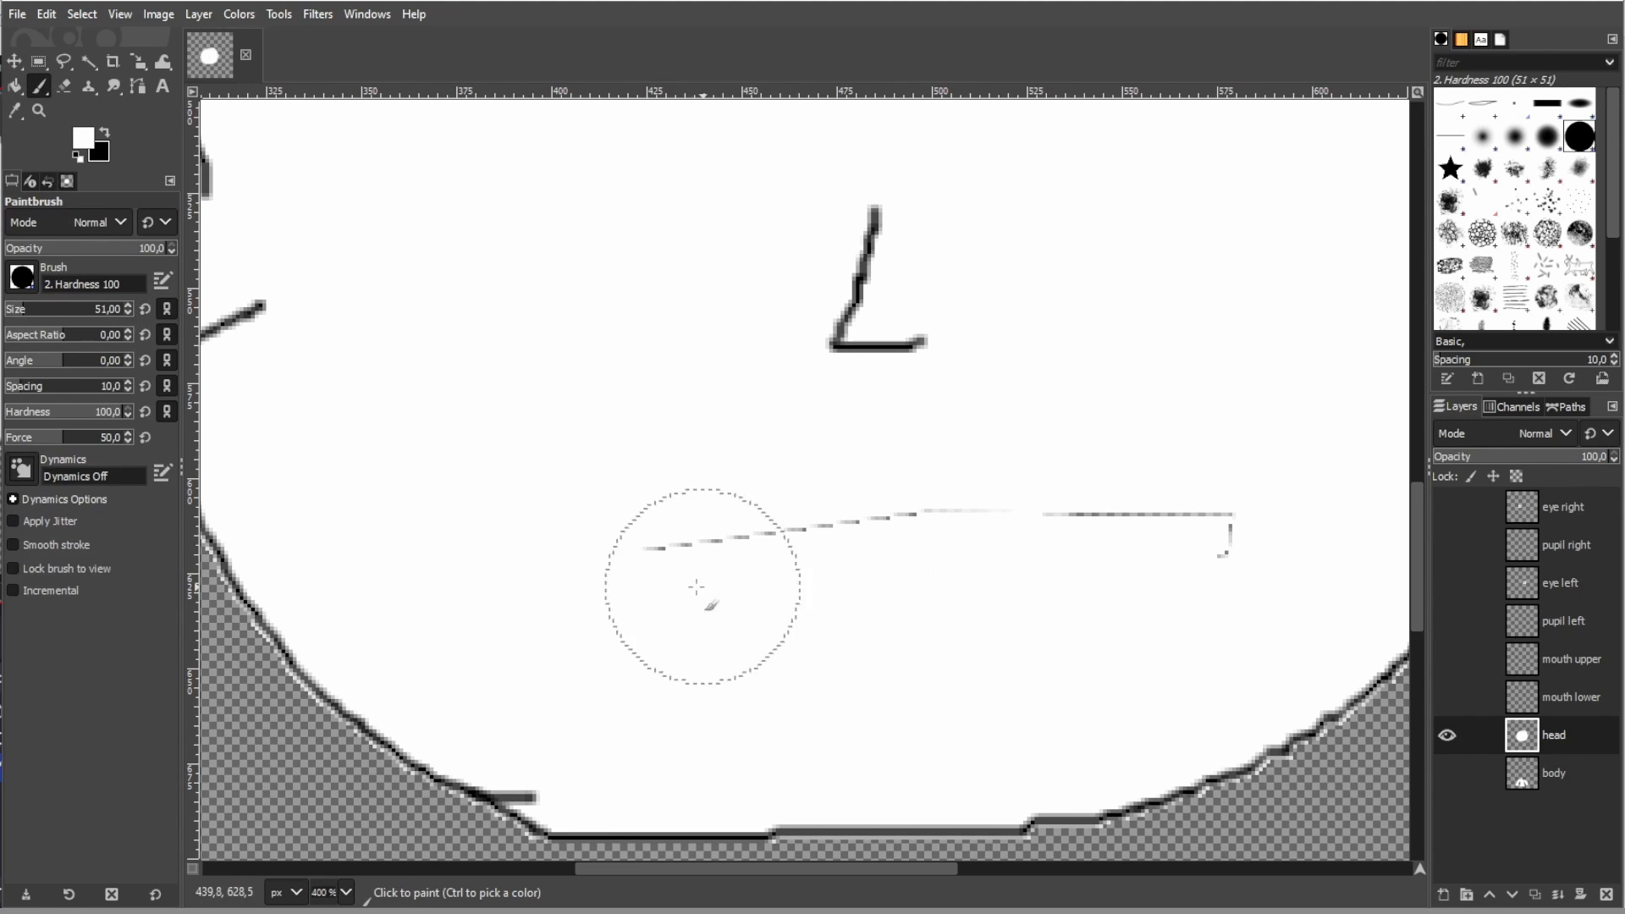
left_click_drag(690, 584, 1185, 533)
left_click(1514, 103)
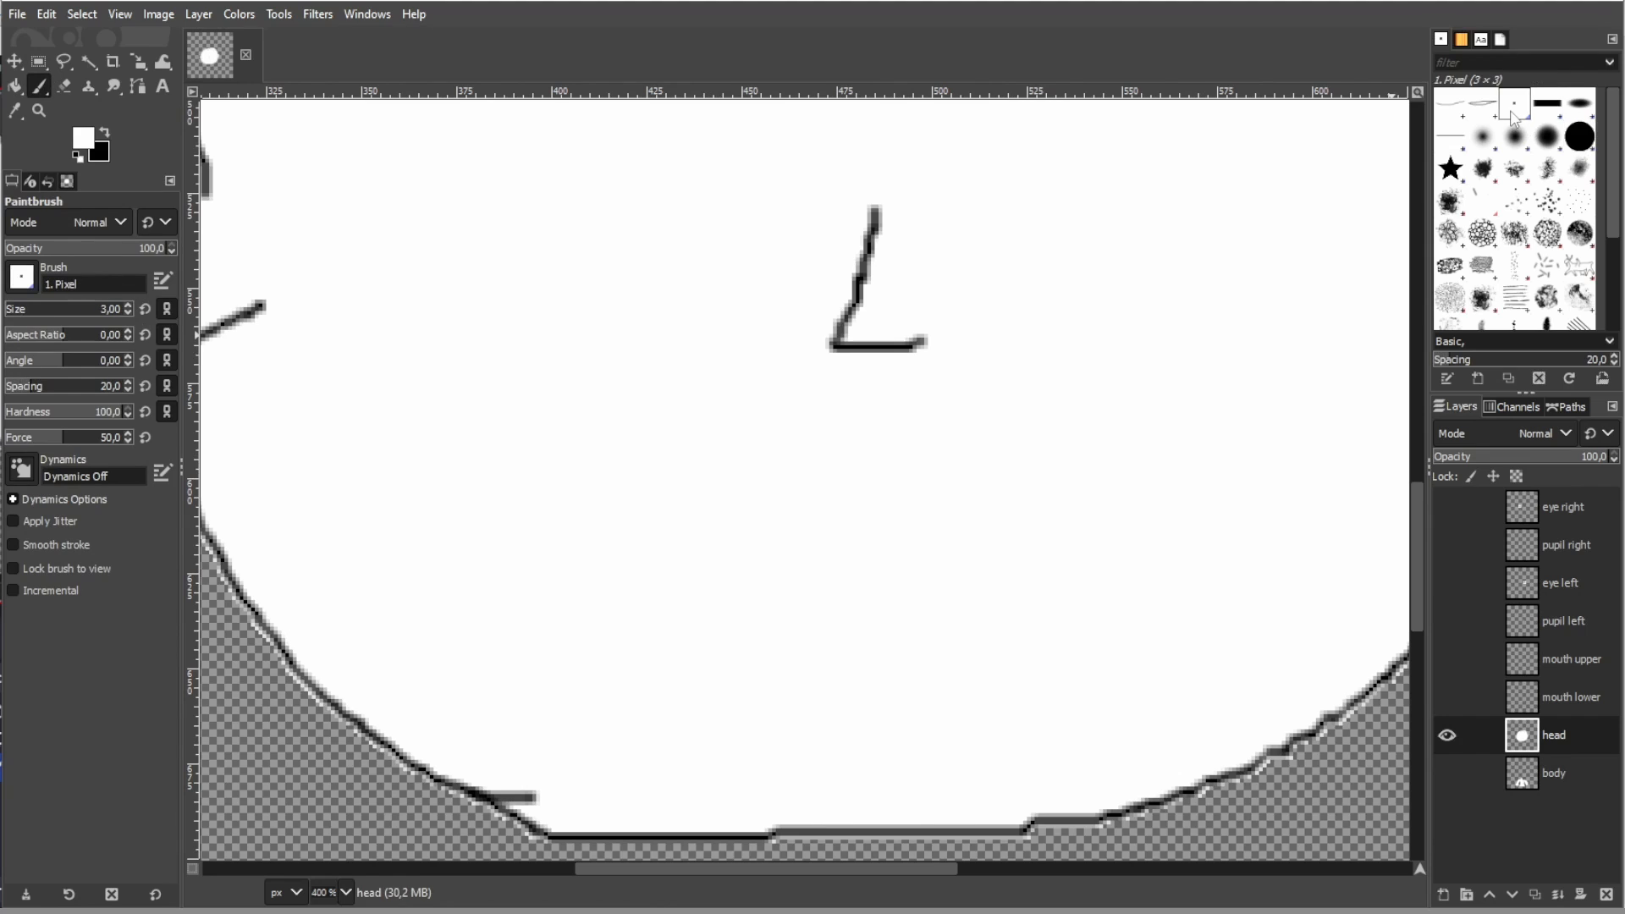
- Make all hidden mouth, eye, pupil and body layers visible again to show the whole character
left_click(1436, 699)
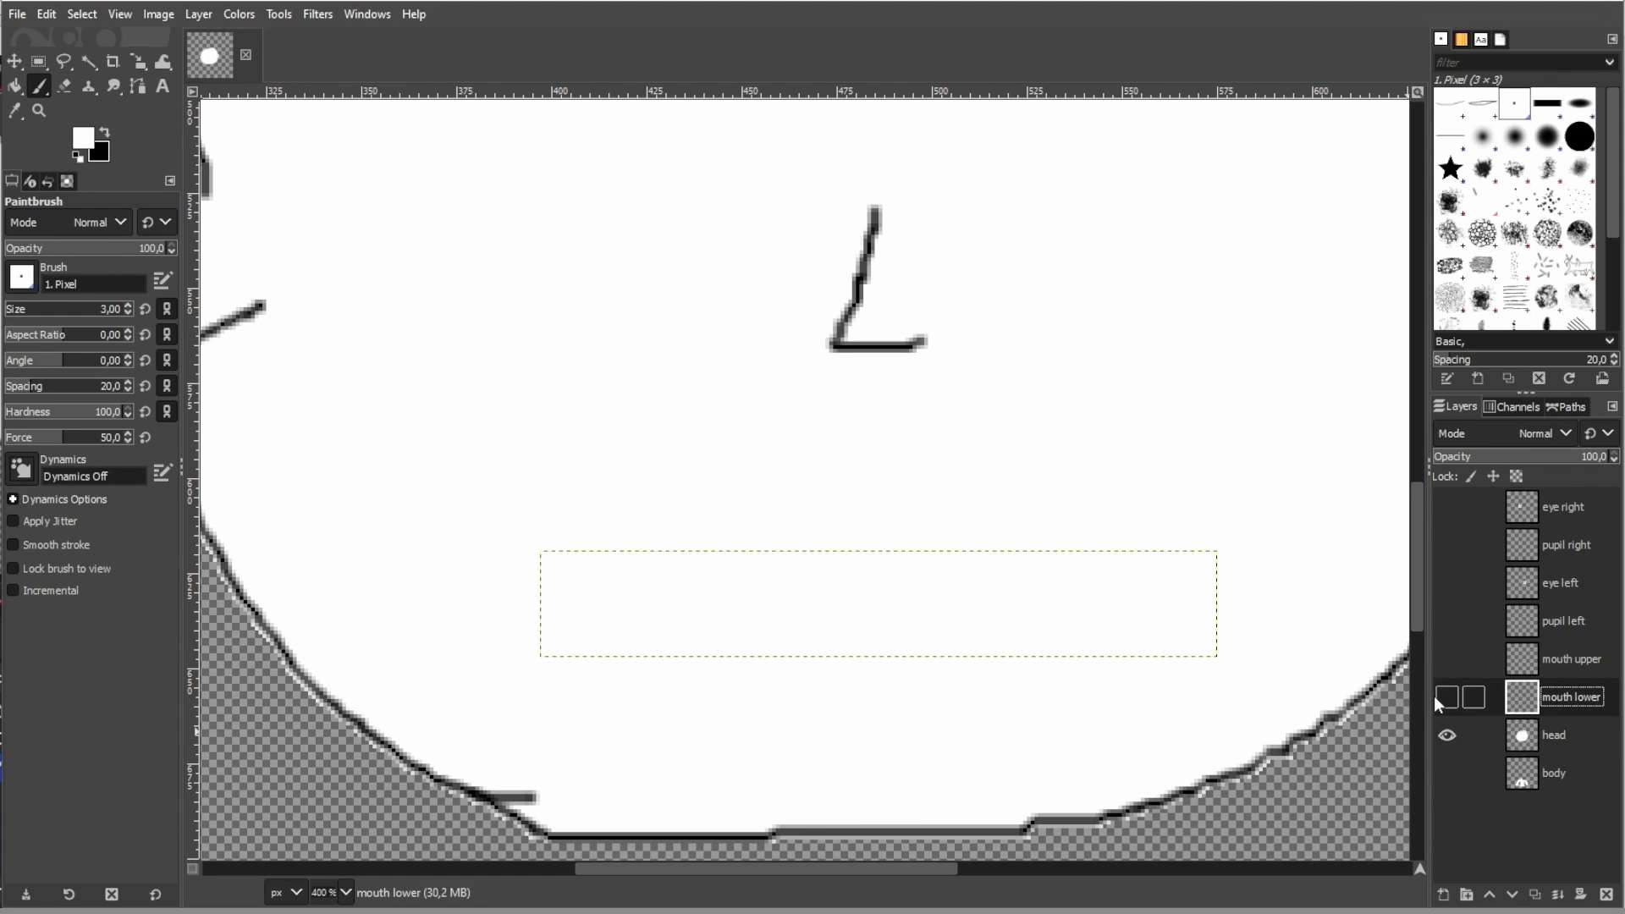
left_click_drag(1449, 696, 1455, 673)
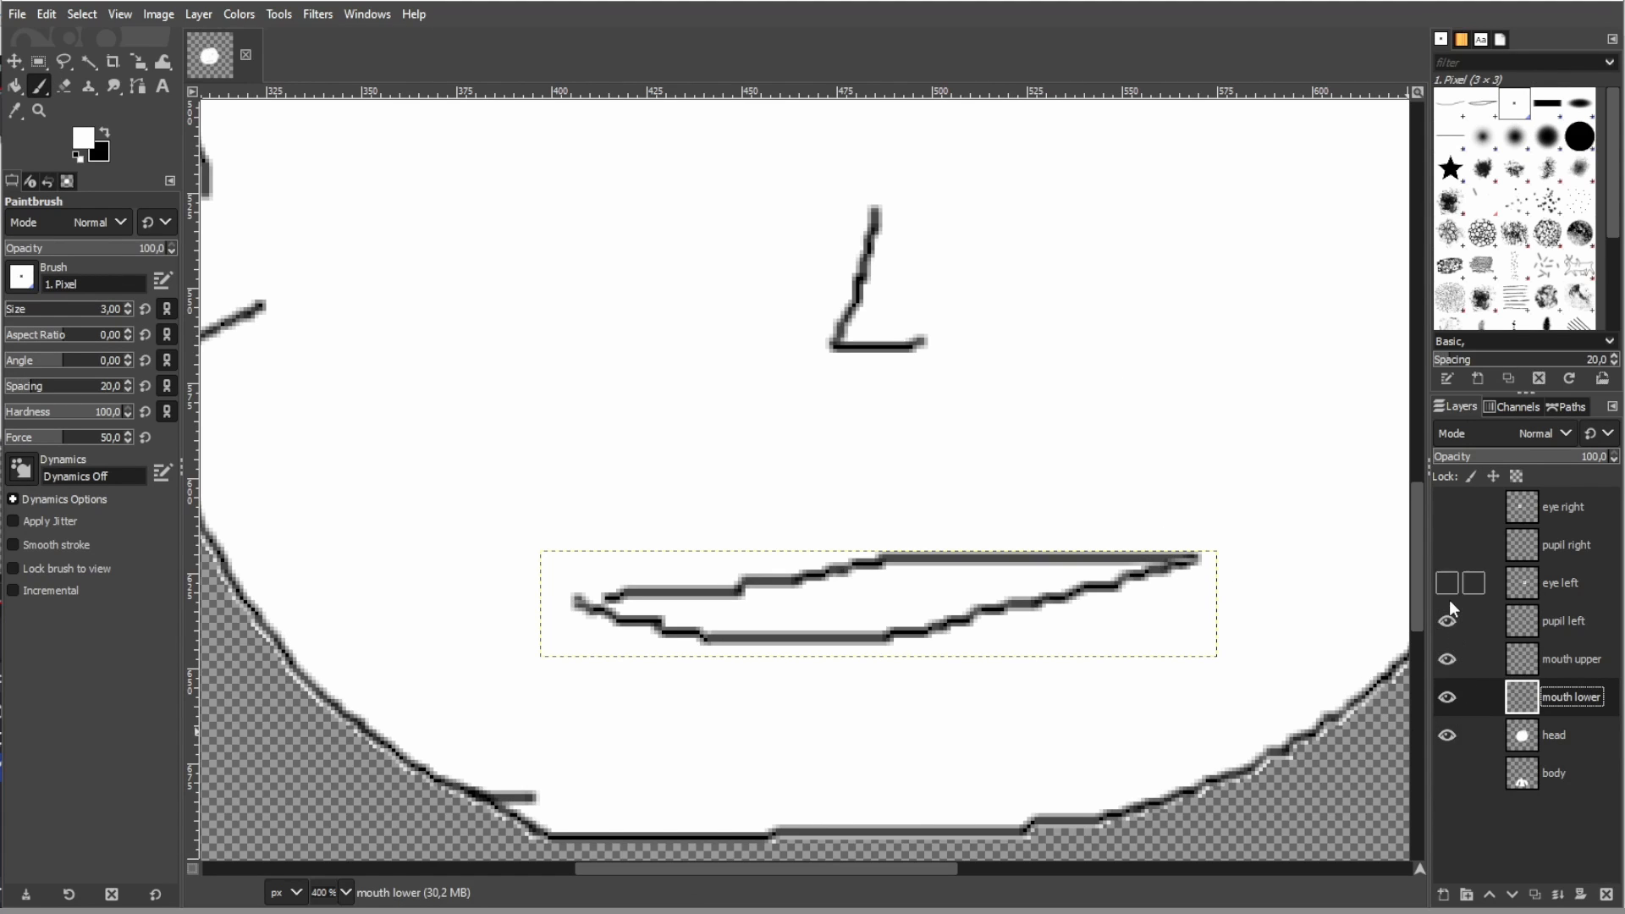
left_click_drag(1449, 549, 1444, 758)
scroll(1280, 578, "down", 5)
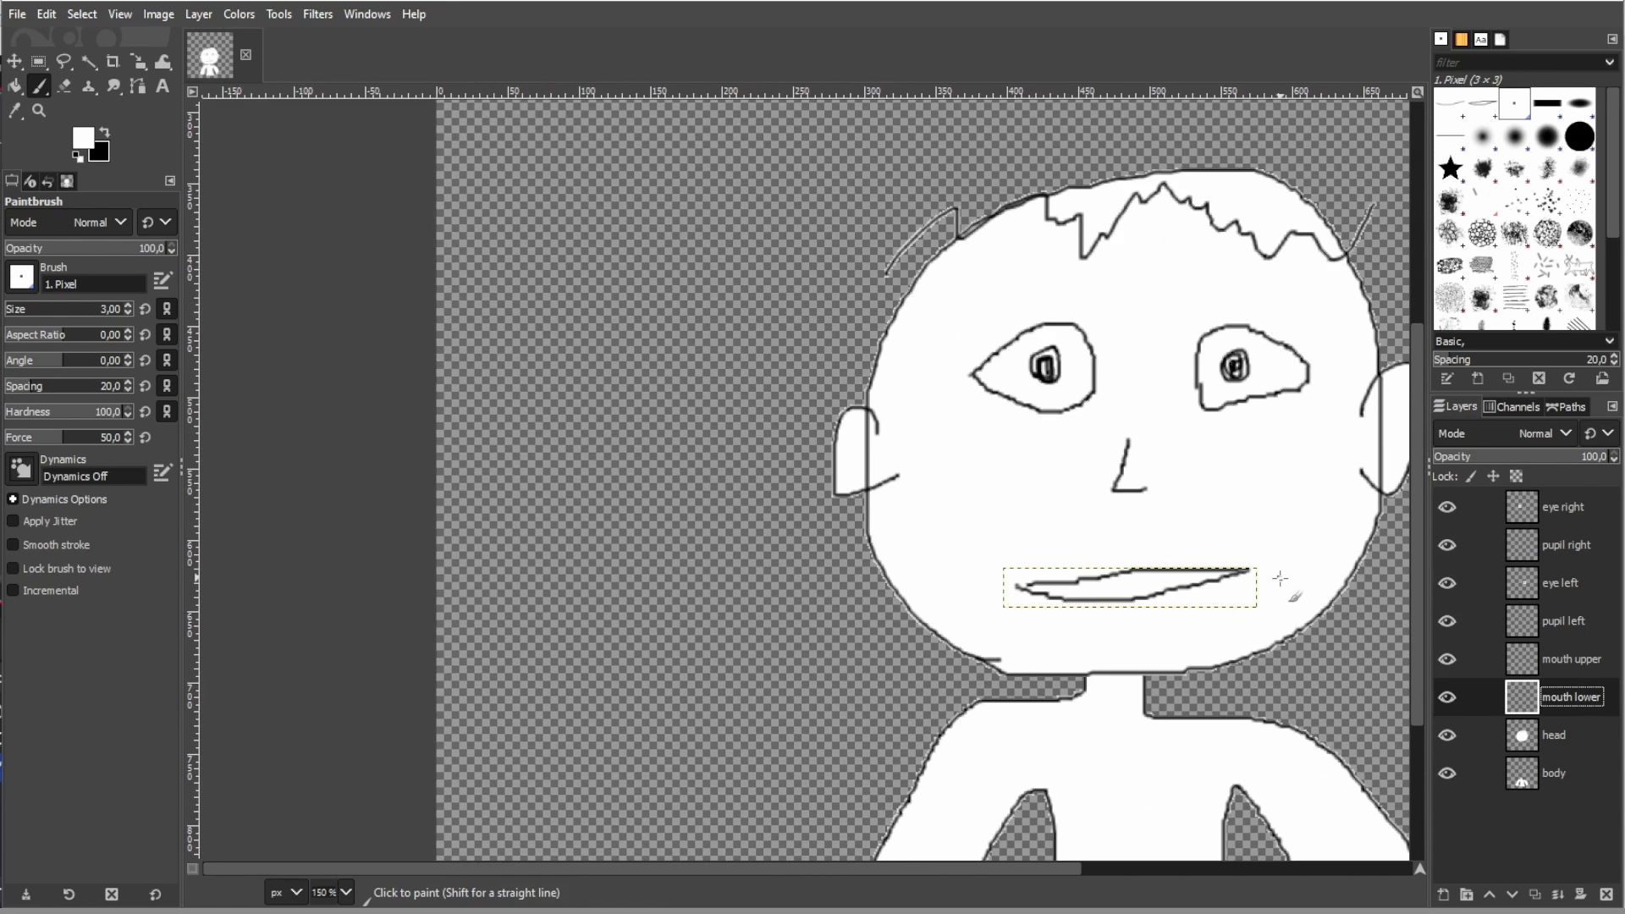
scroll(1371, 642, "right", 5)
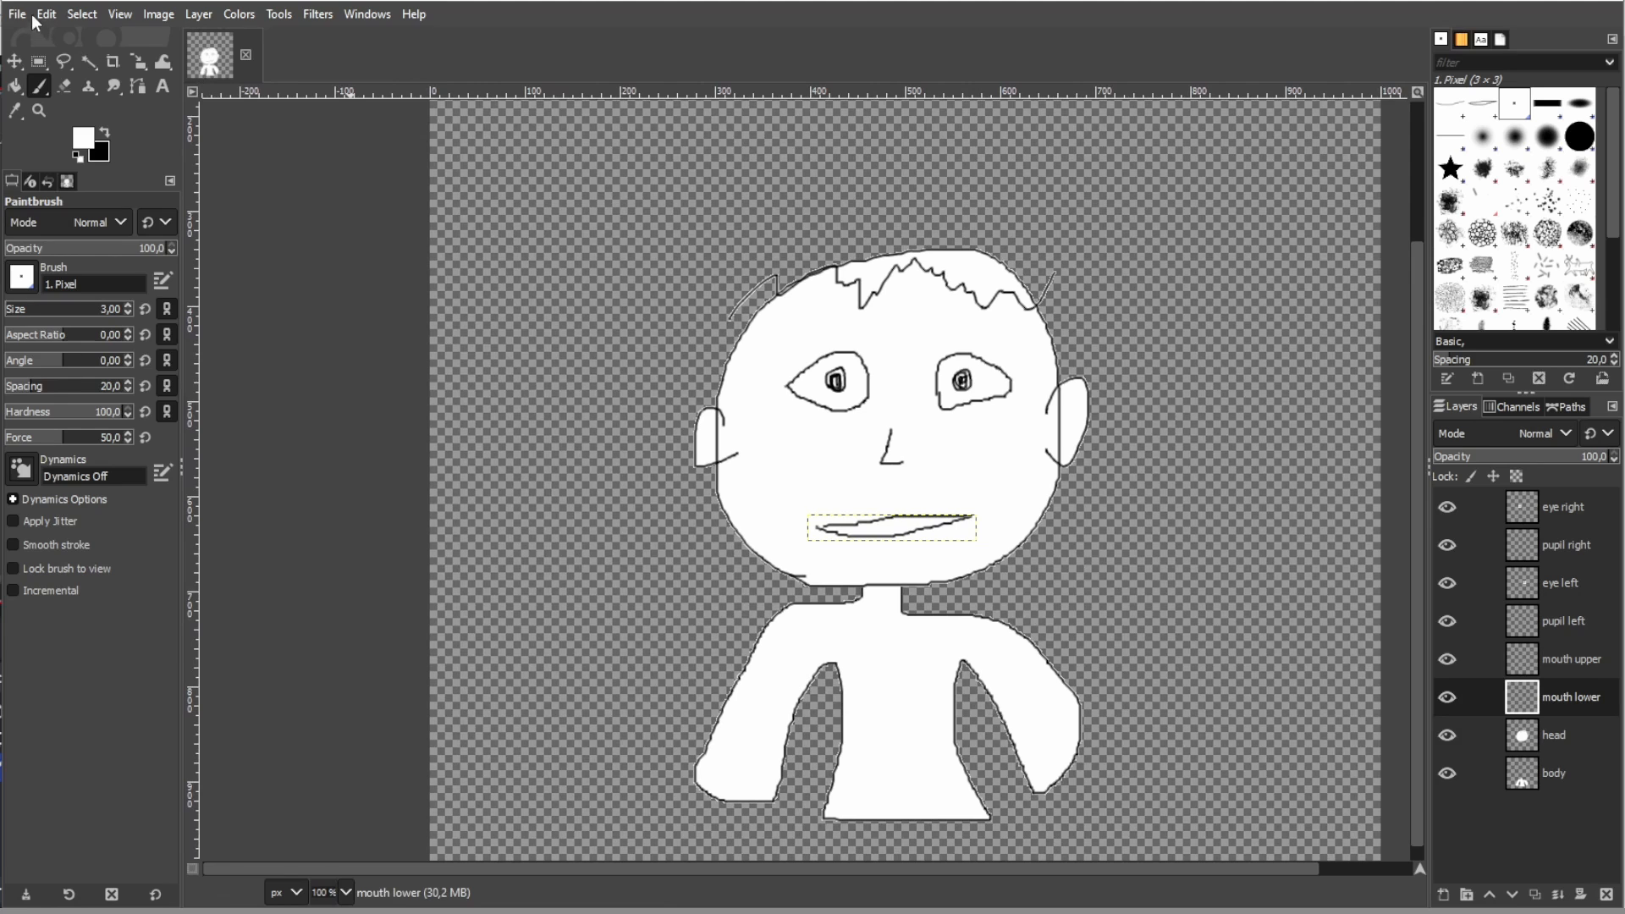
- Save the image and export it as crappyAvatar.psd in the firstVideo folder
key("ctrl+s")
left_click(18, 15)
left_click(97, 332)
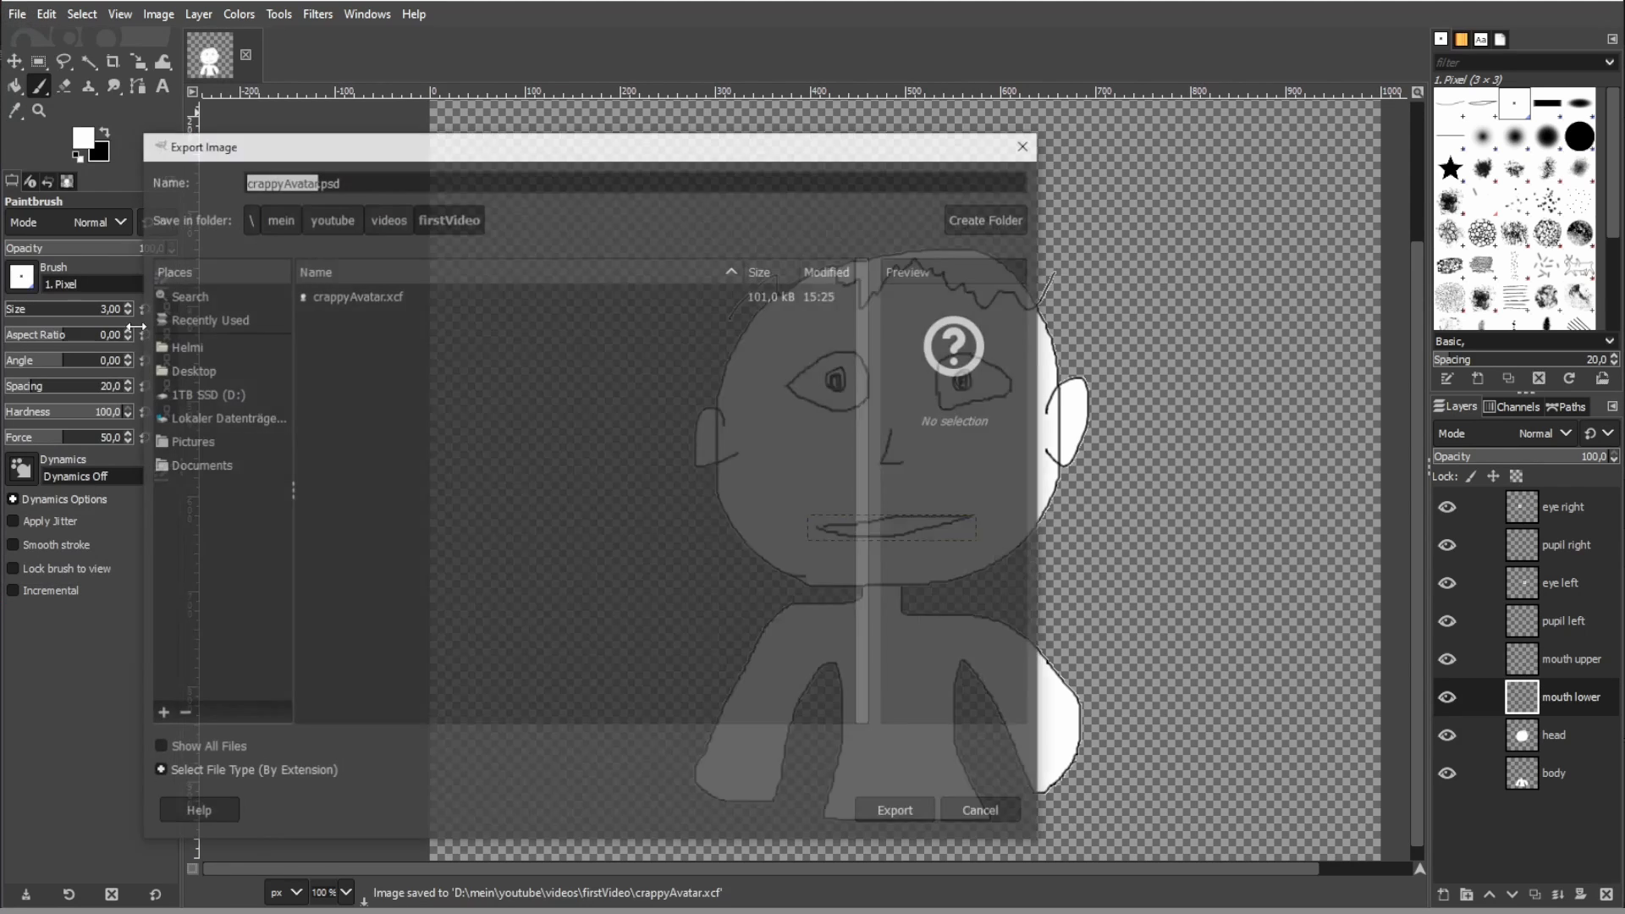
left_click(337, 182)
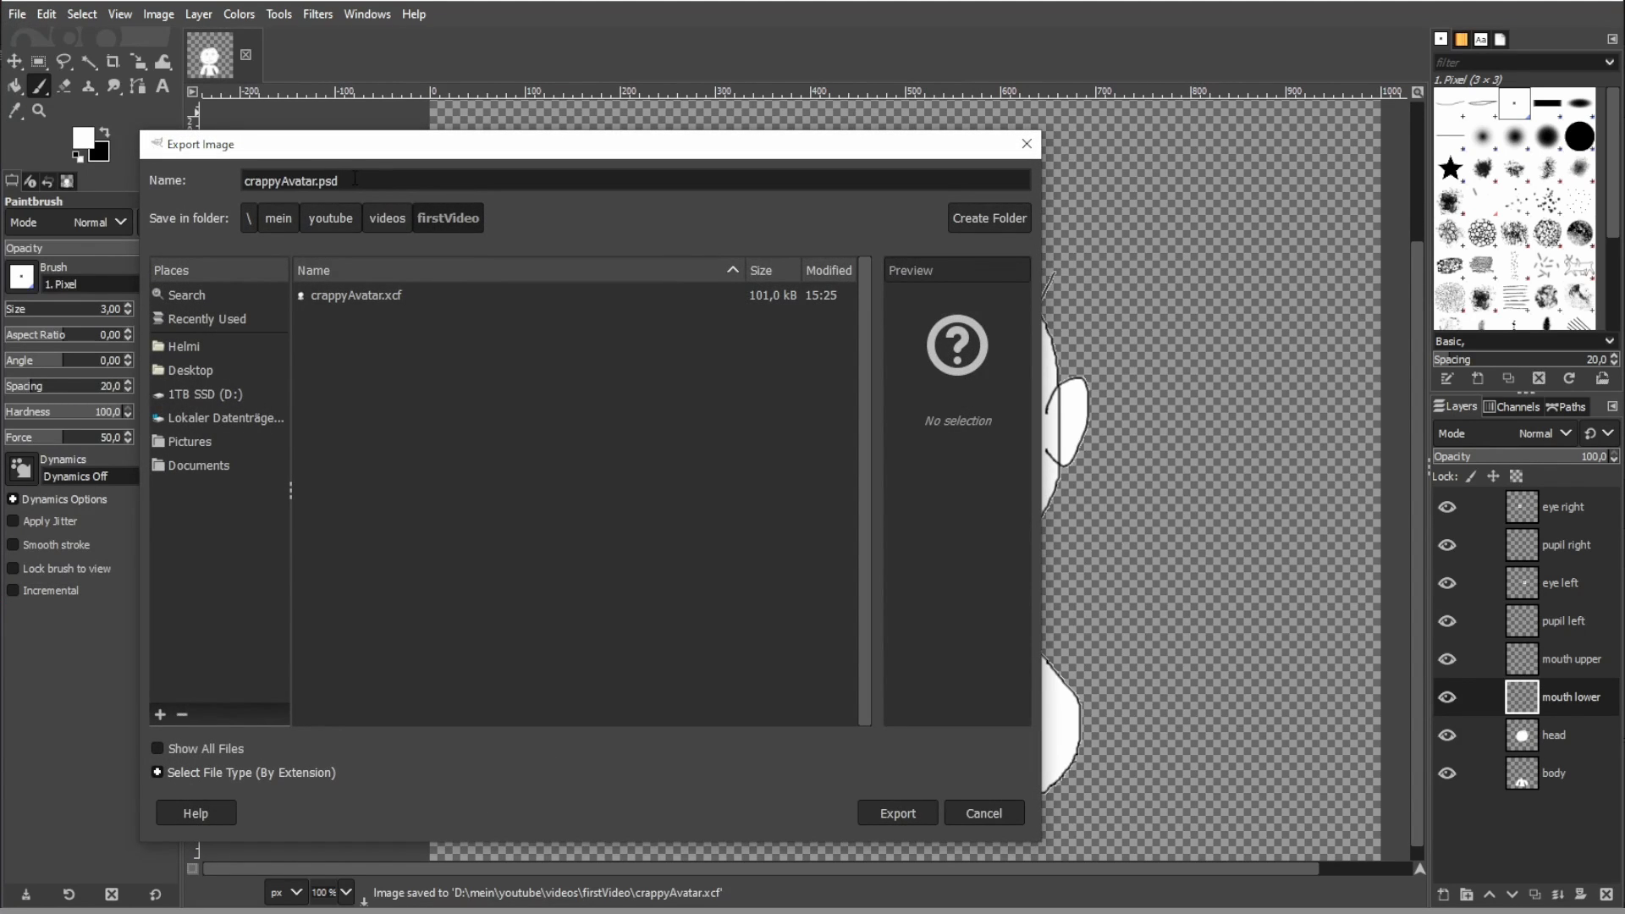
type("psd")
left_click(911, 811)
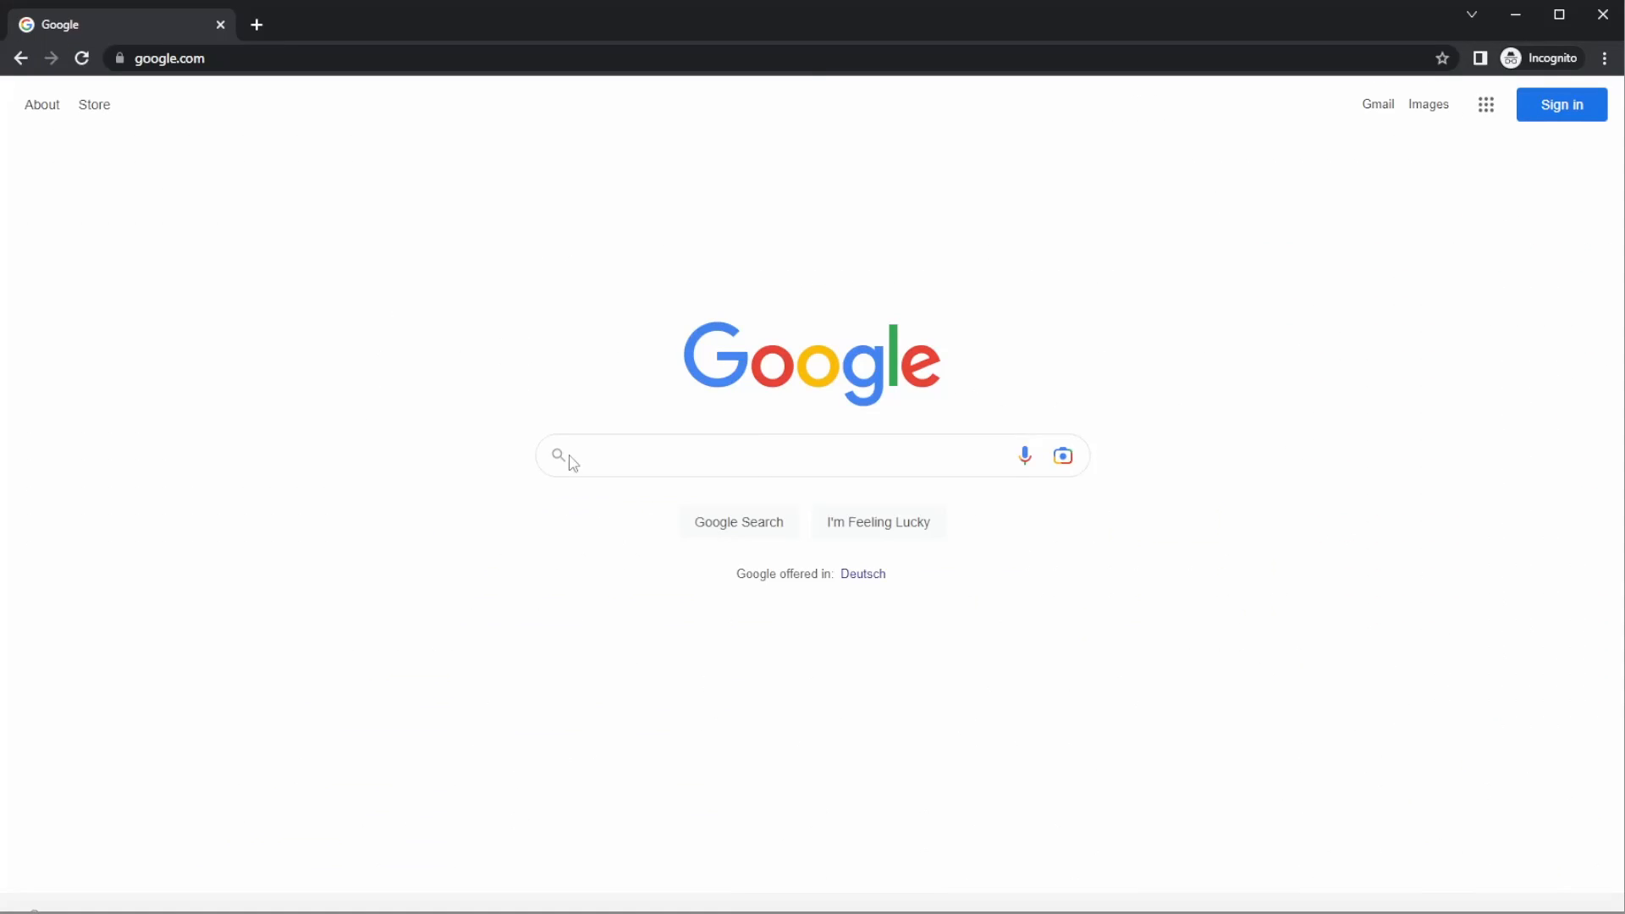
- Switch to the browser, search Google for "live2d" and open the Live2D Cubism trial version's download page
left_click(634, 445)
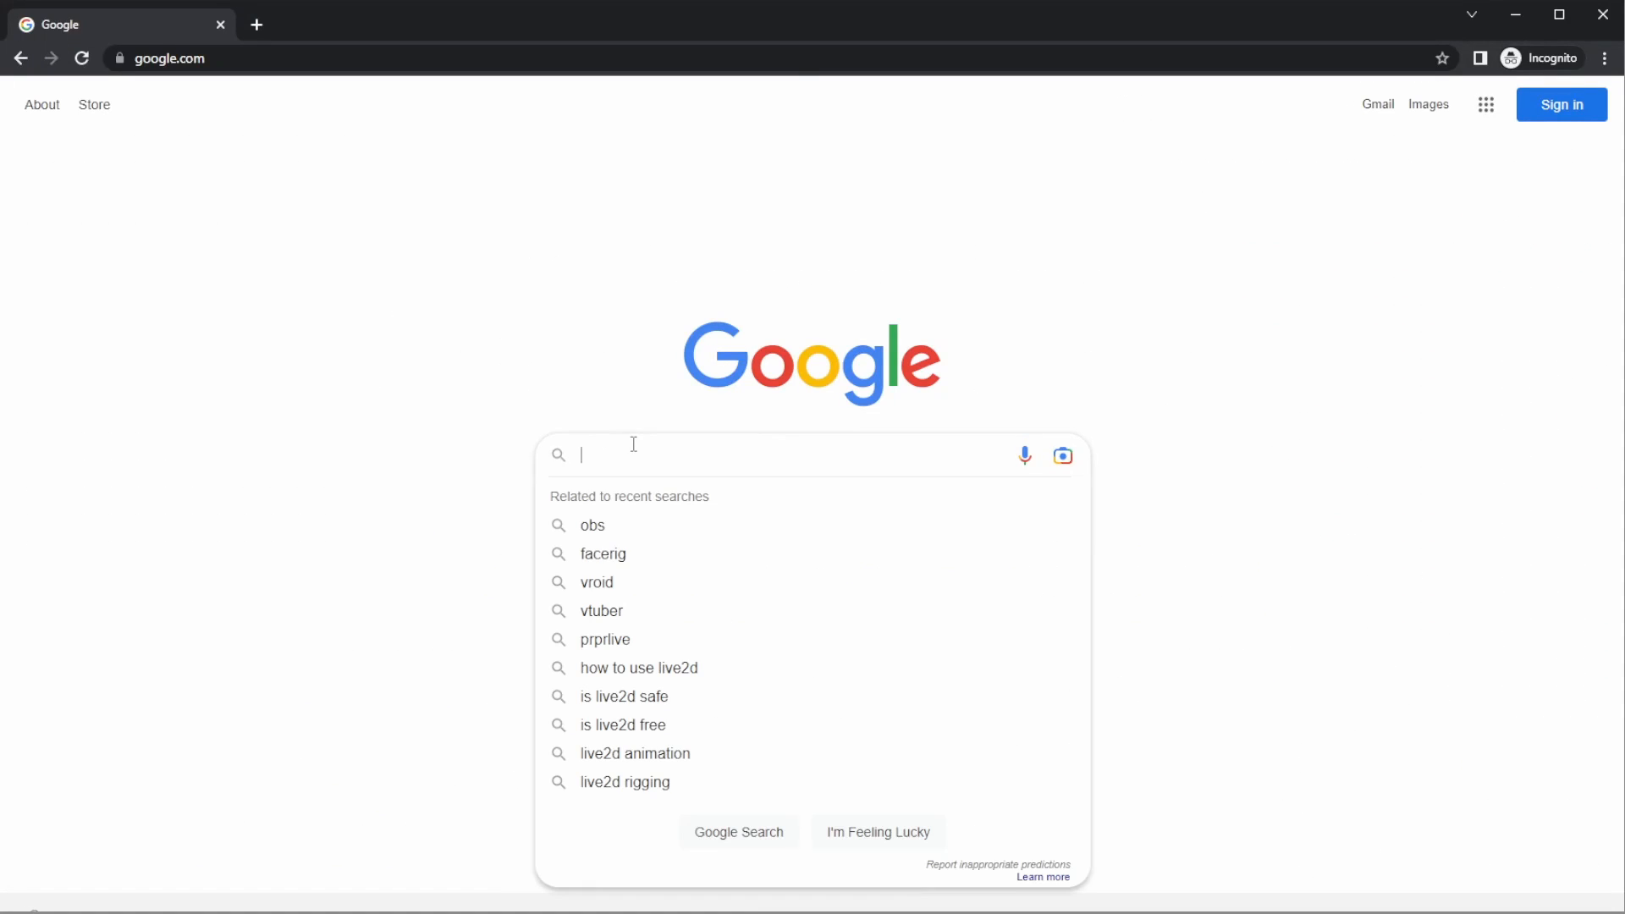
type("live2d")
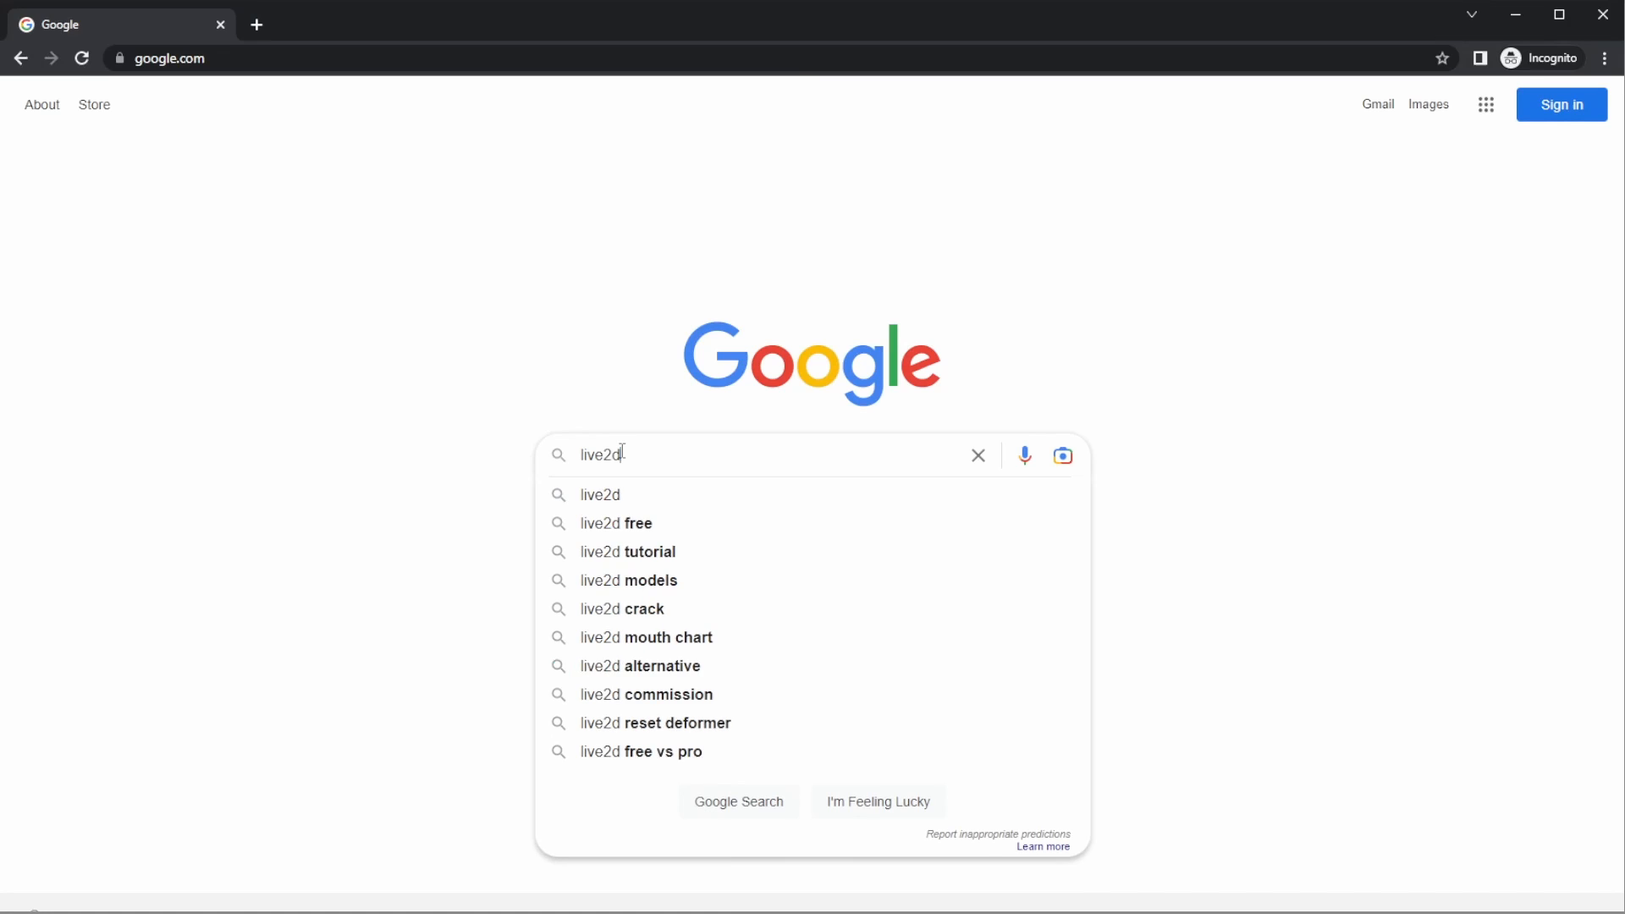
key("Return")
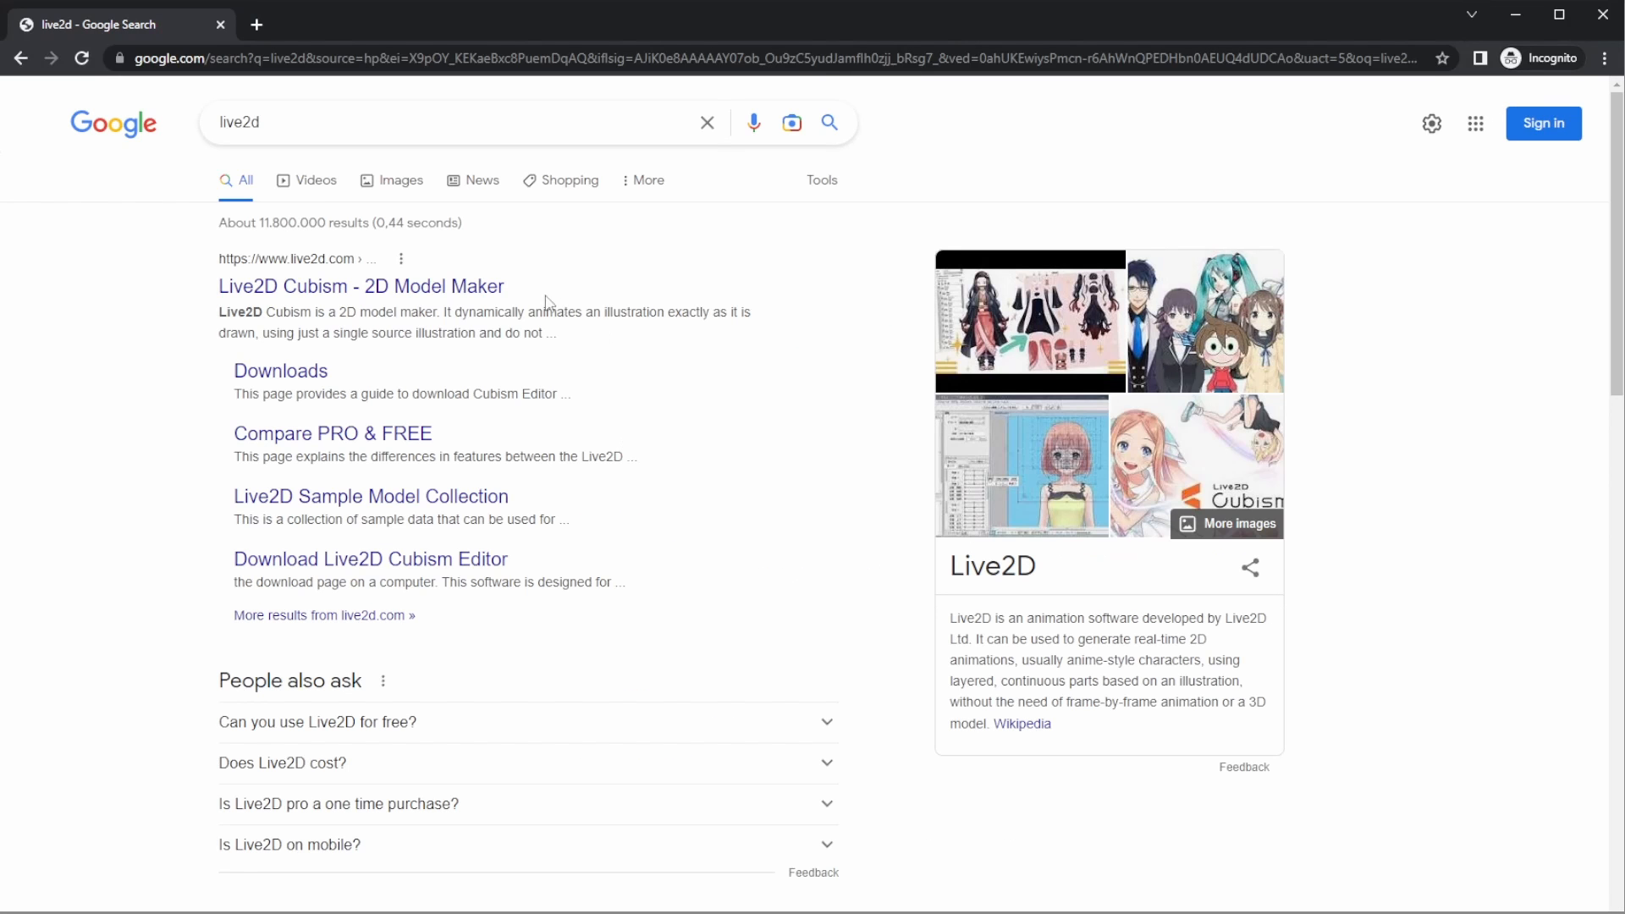
left_click(442, 288)
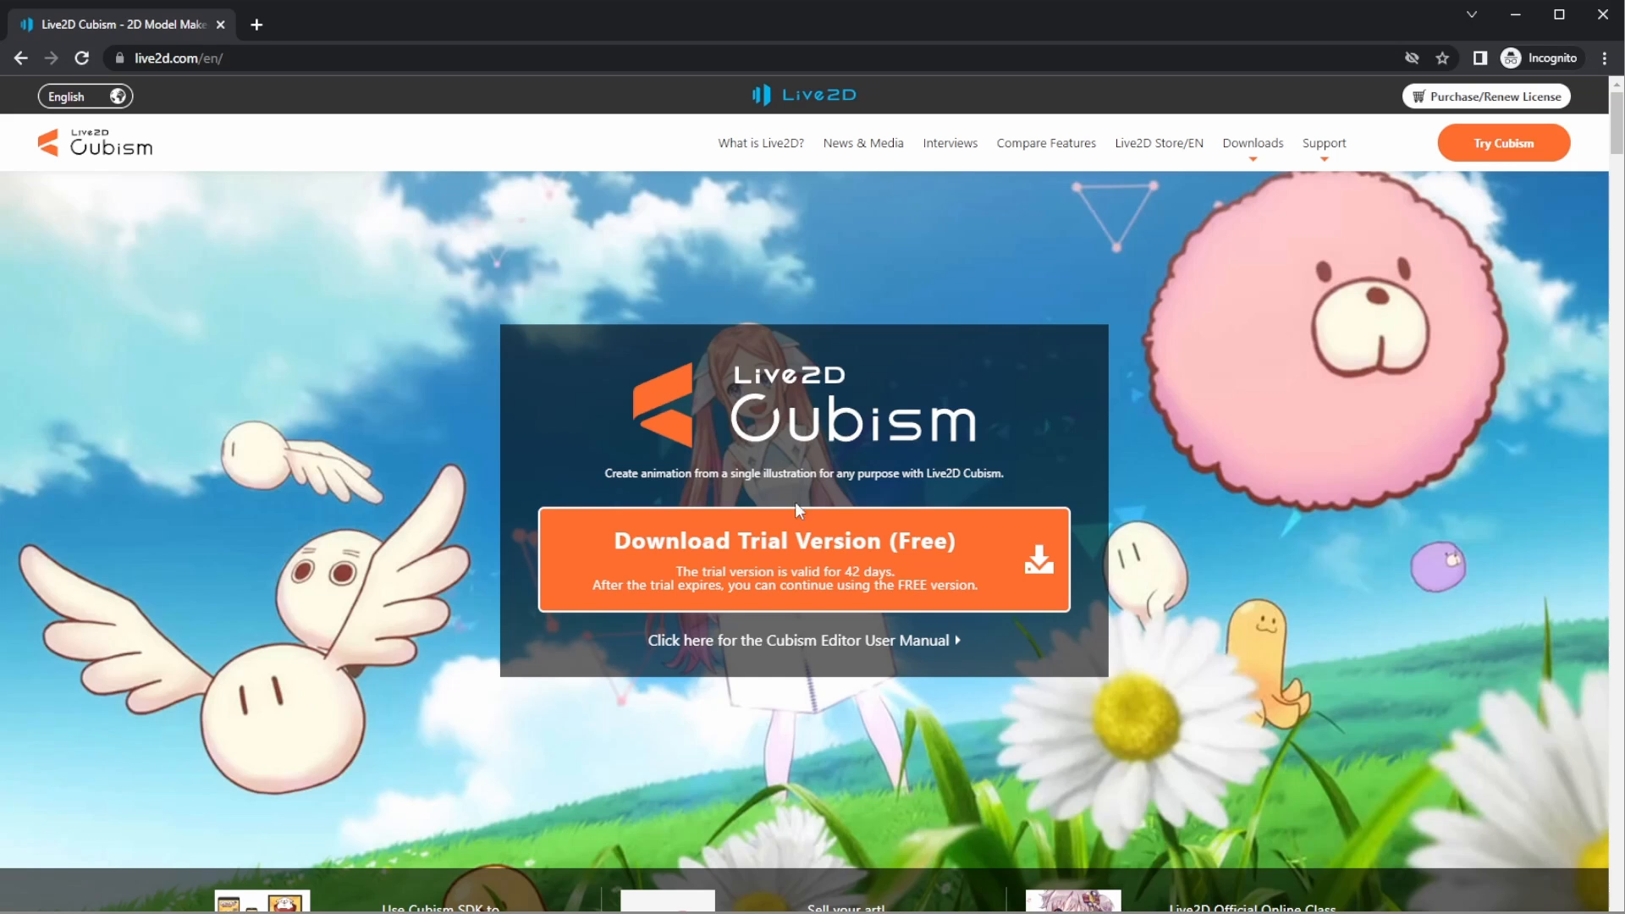
left_click(819, 548)
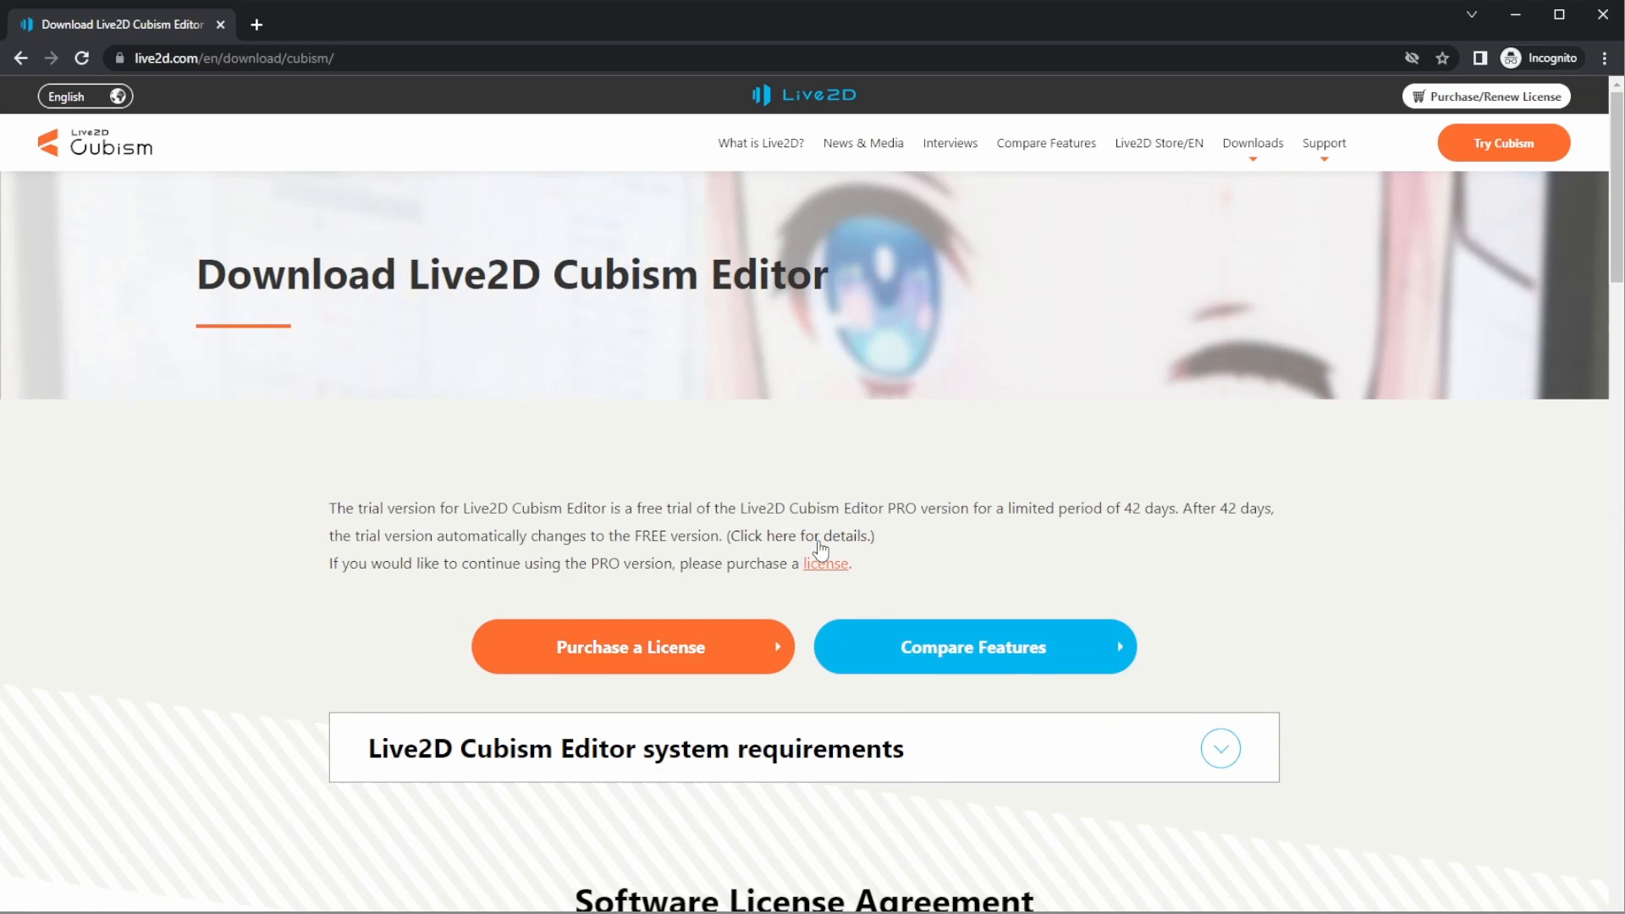
- Consent to the Software License Agreement & Privacy Policy and download the latest Windows release version, 4.2.01
scroll(817, 548, "down", 14)
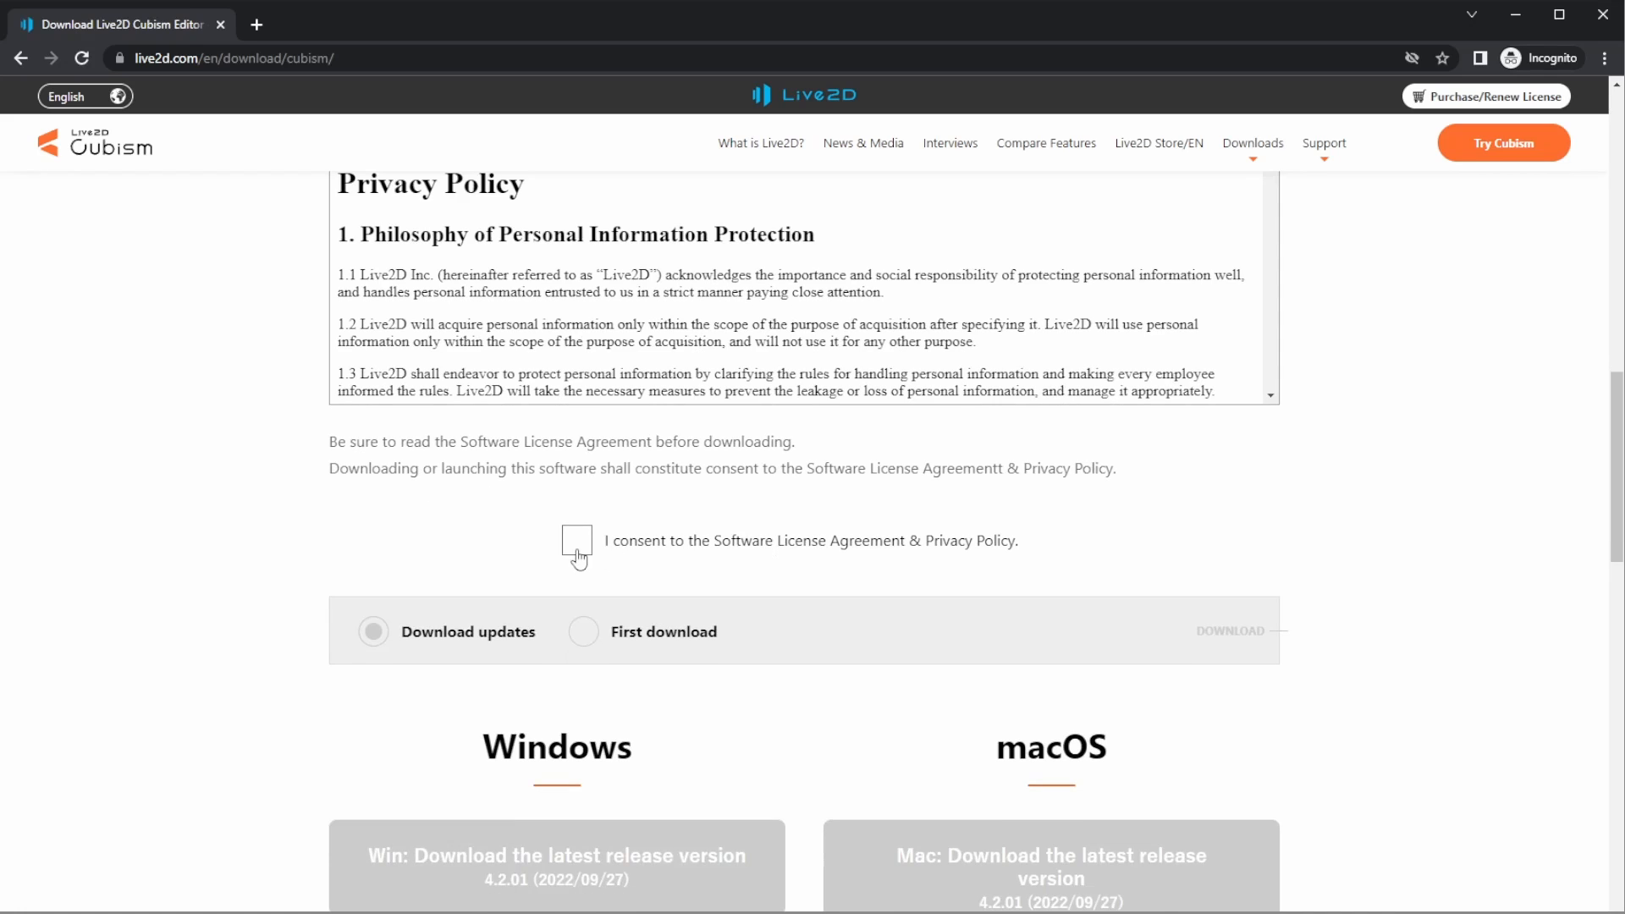
left_click(577, 541)
scroll(575, 550, "down", 2)
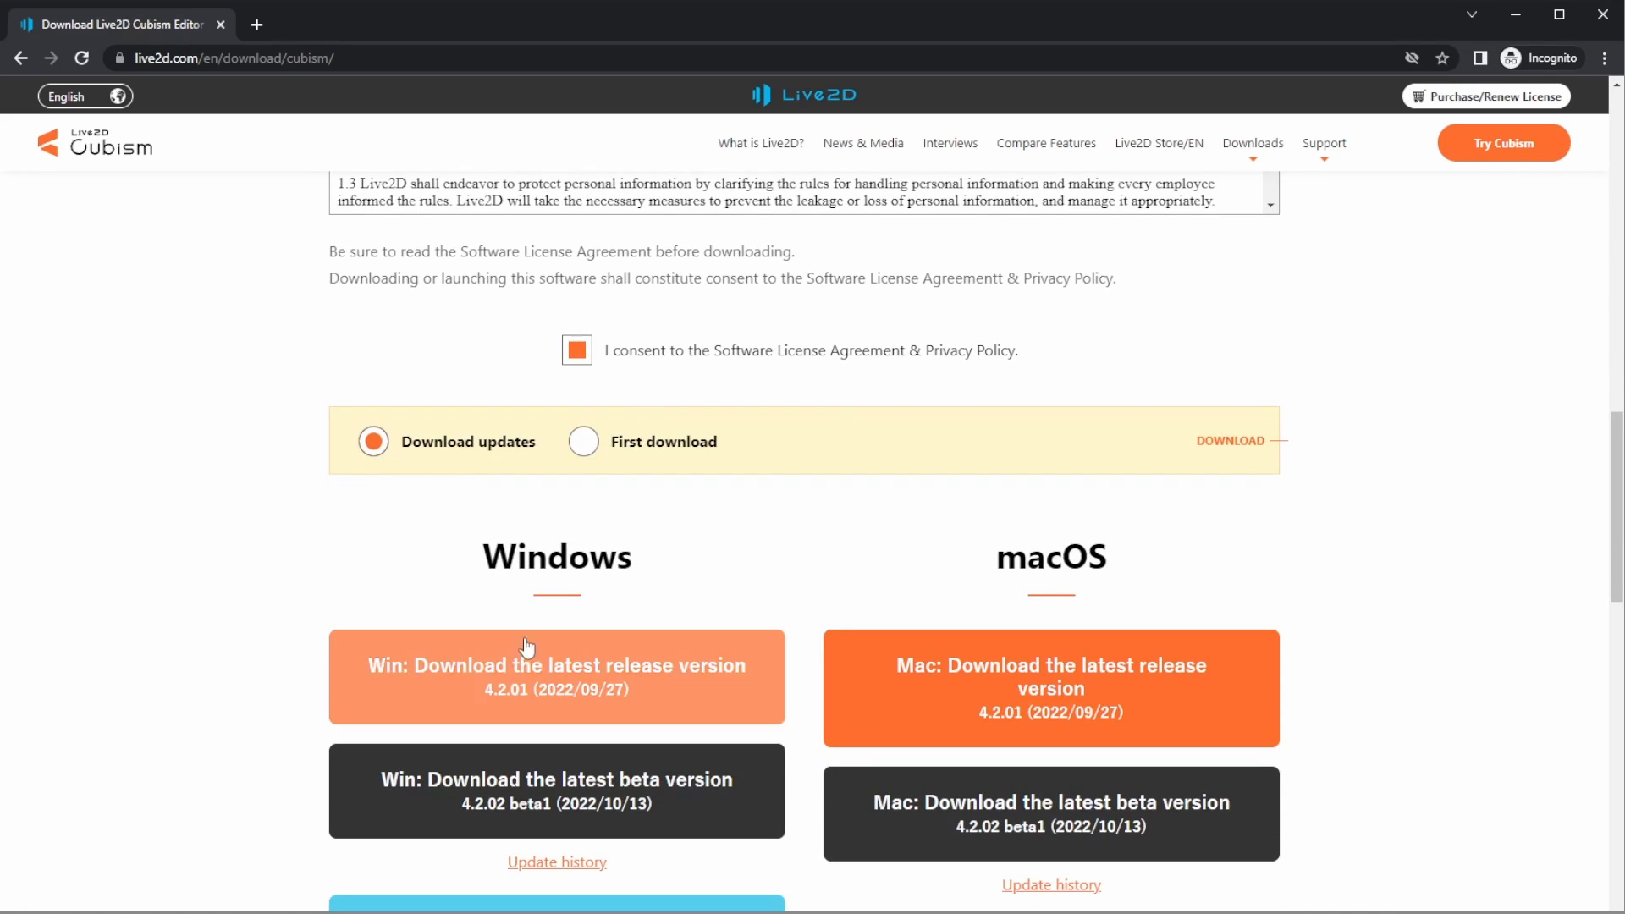
left_click(534, 662)
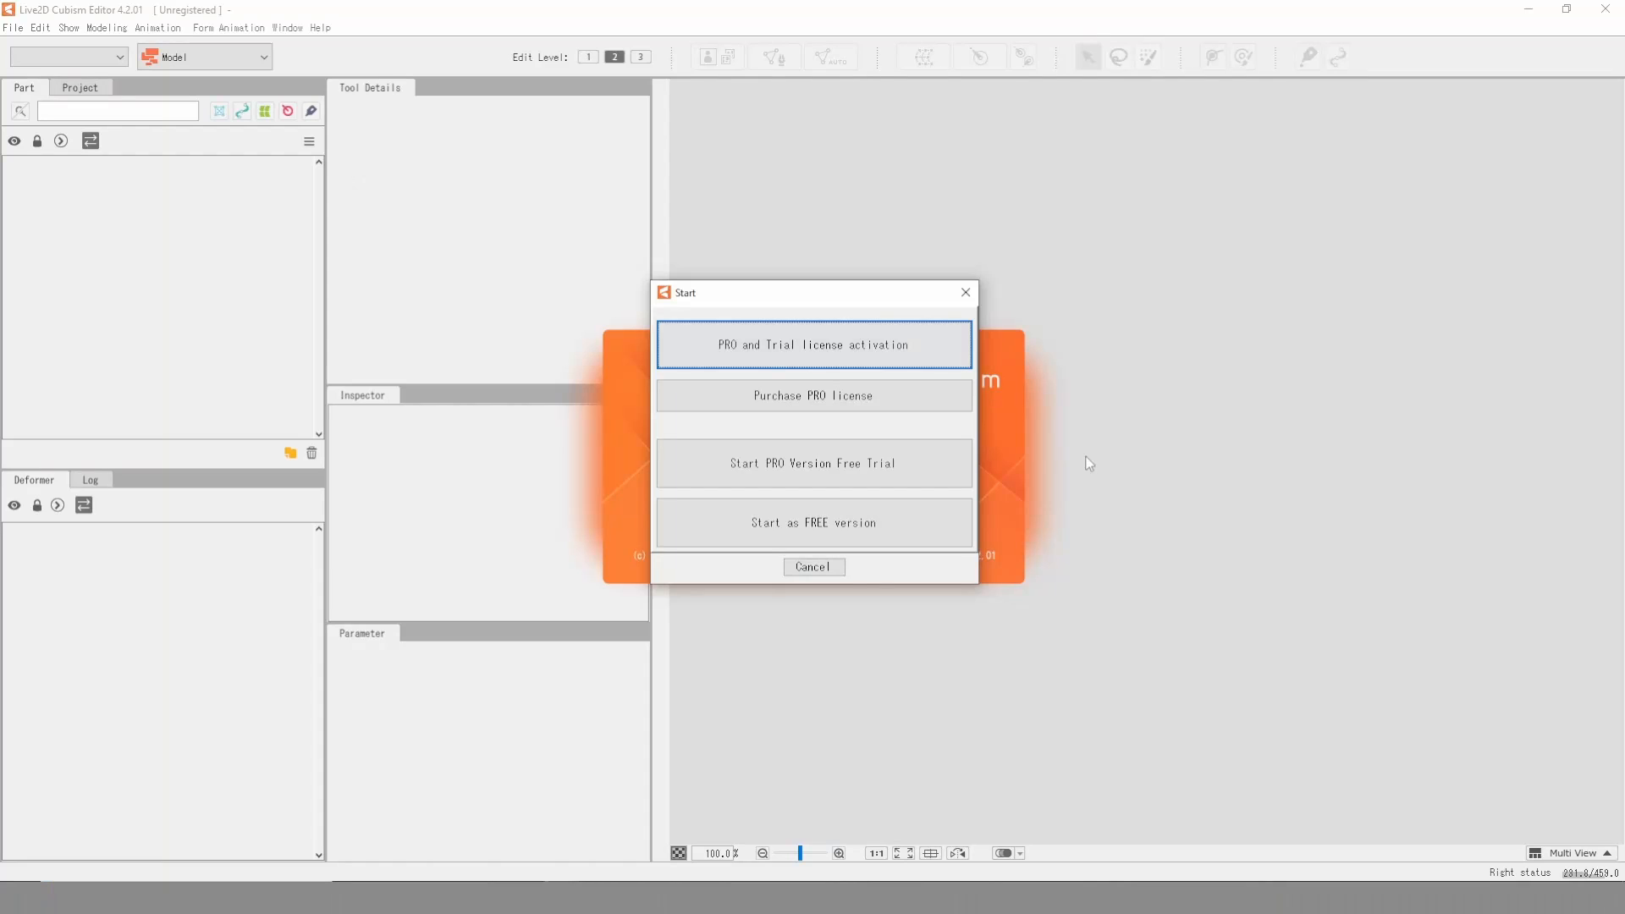
- Switch to Live2D Cubism Editor, start it as the FREE version and open crappyAvatar.psd from the firstVideo folder
left_click(831, 530)
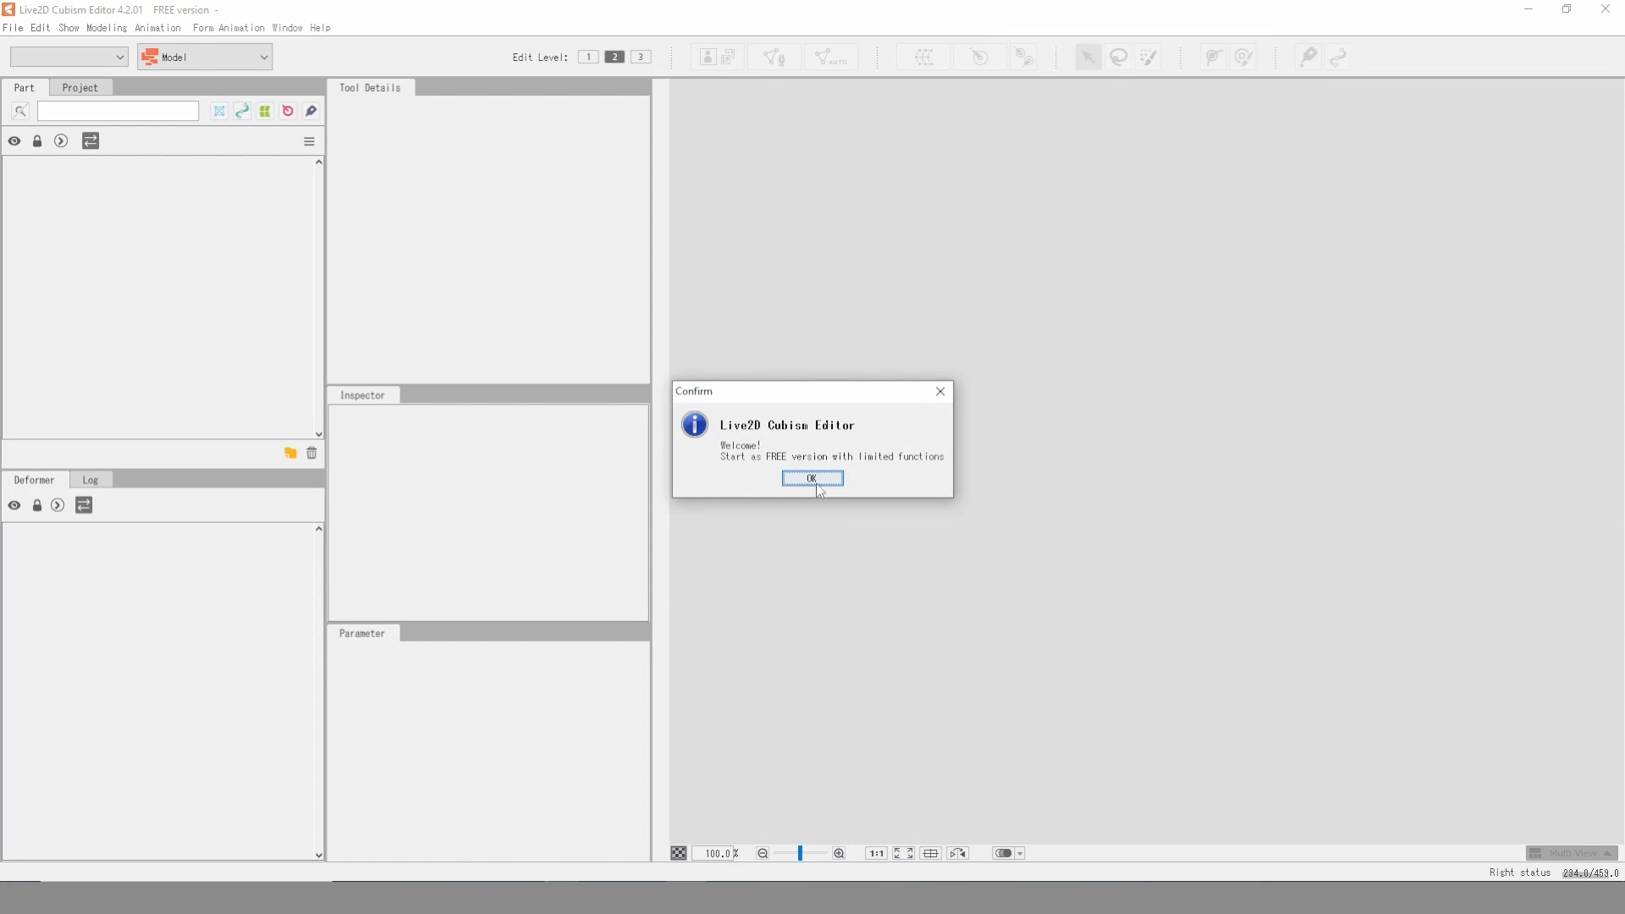
left_click(813, 479)
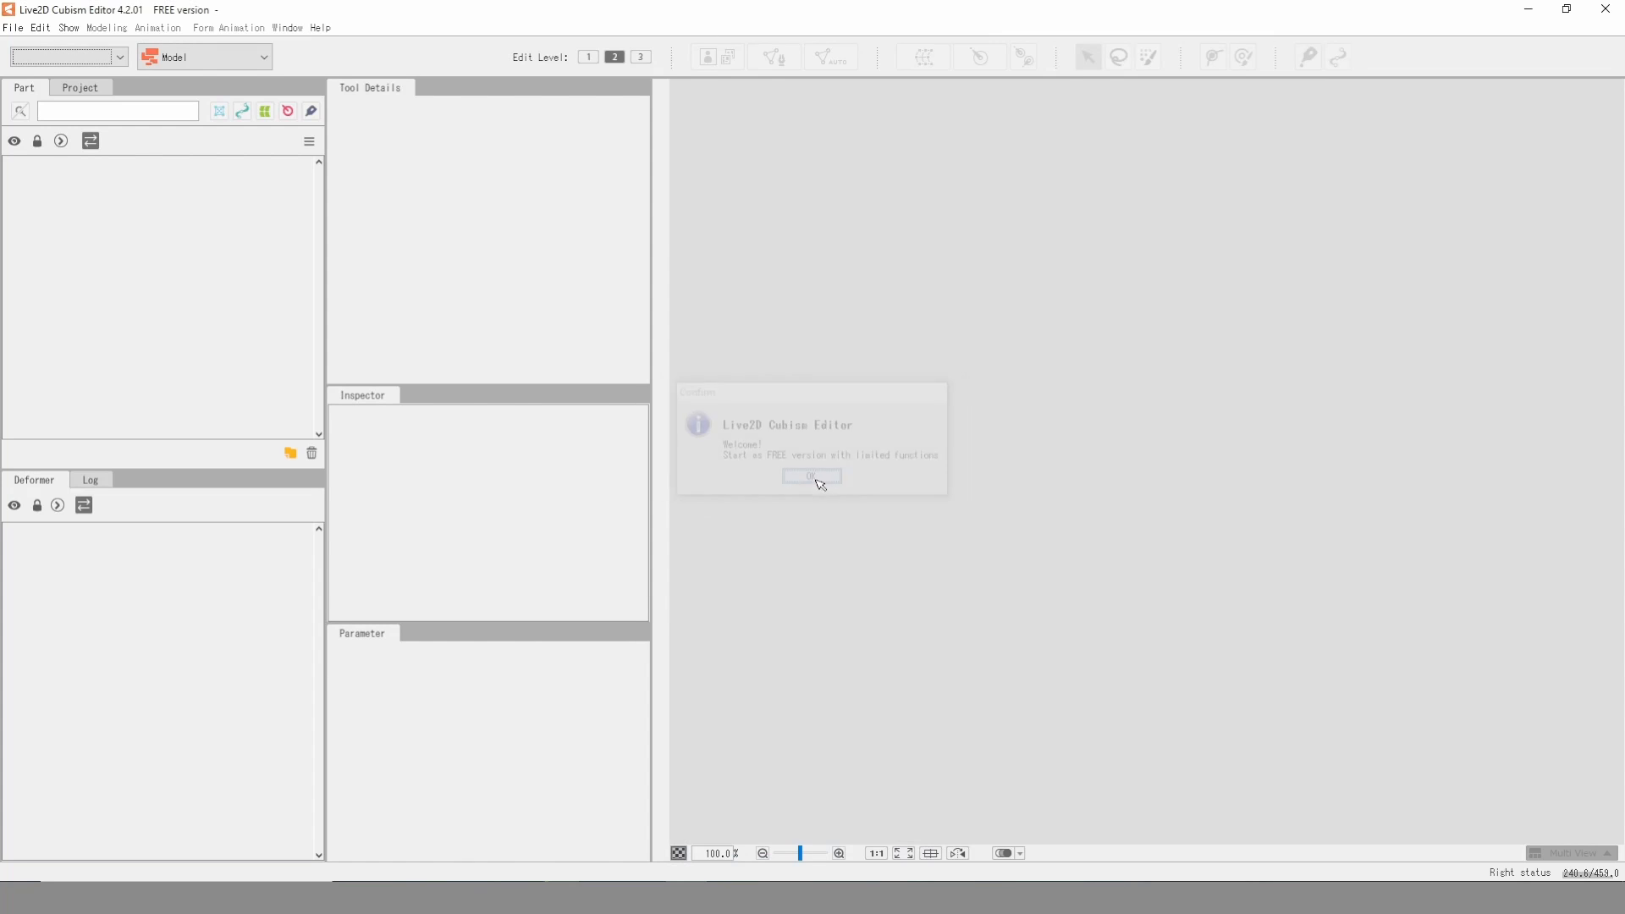
left_click(17, 29)
left_click(40, 66)
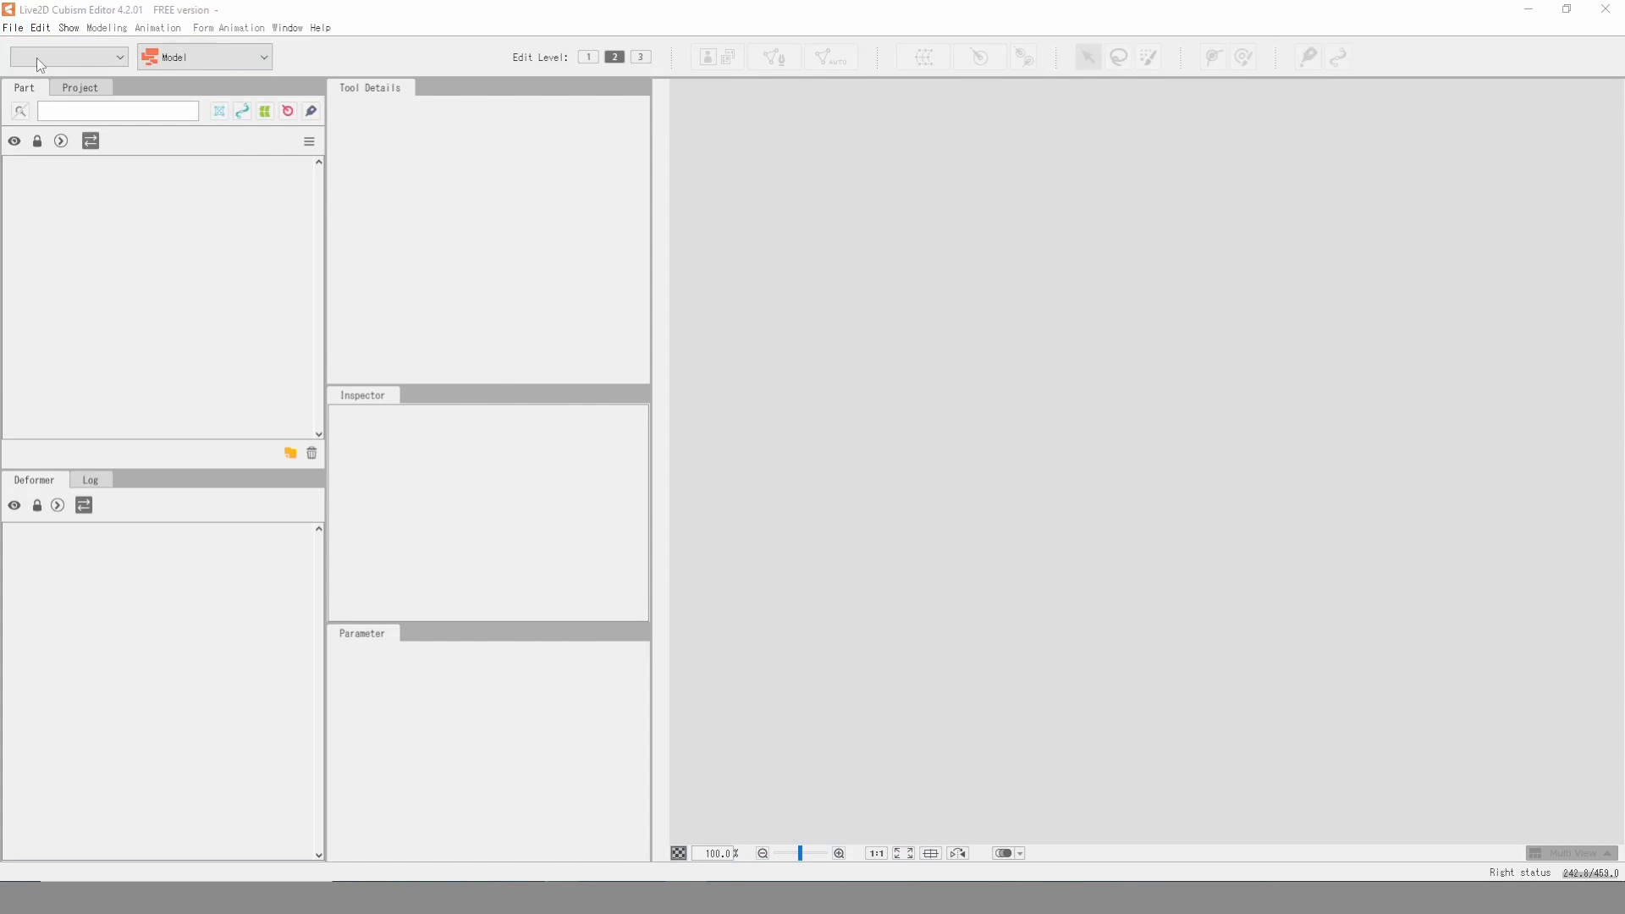
left_click(667, 305)
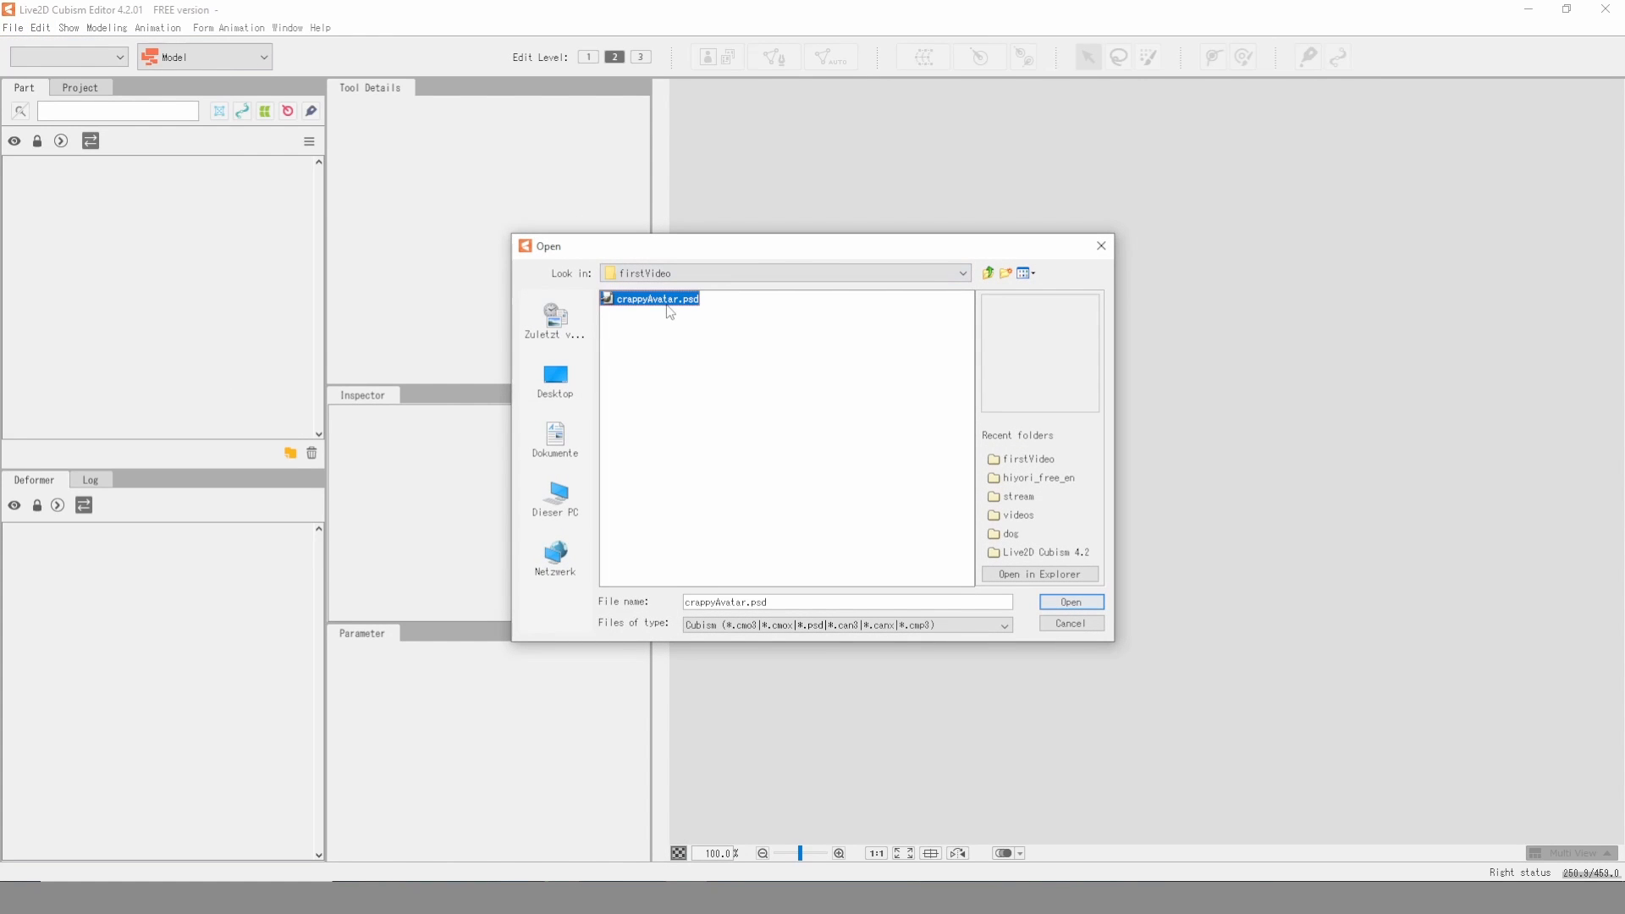
left_click(1070, 601)
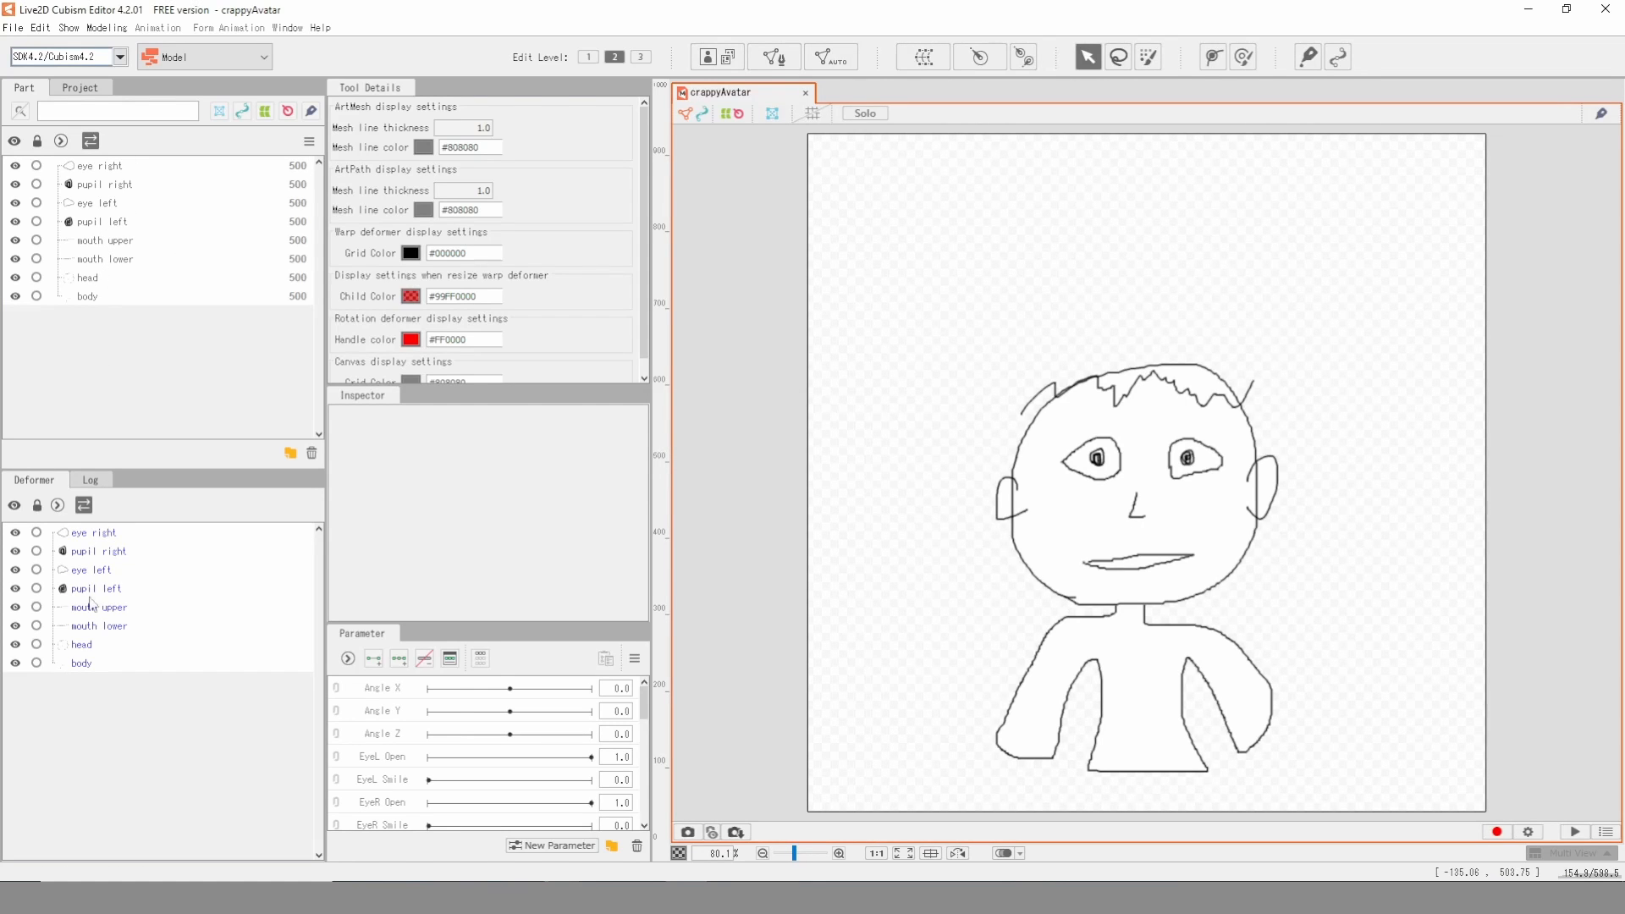
- Create a rotation deformer, move its pivot down to the mouth, and undo the accidental rotation
left_click(981, 57)
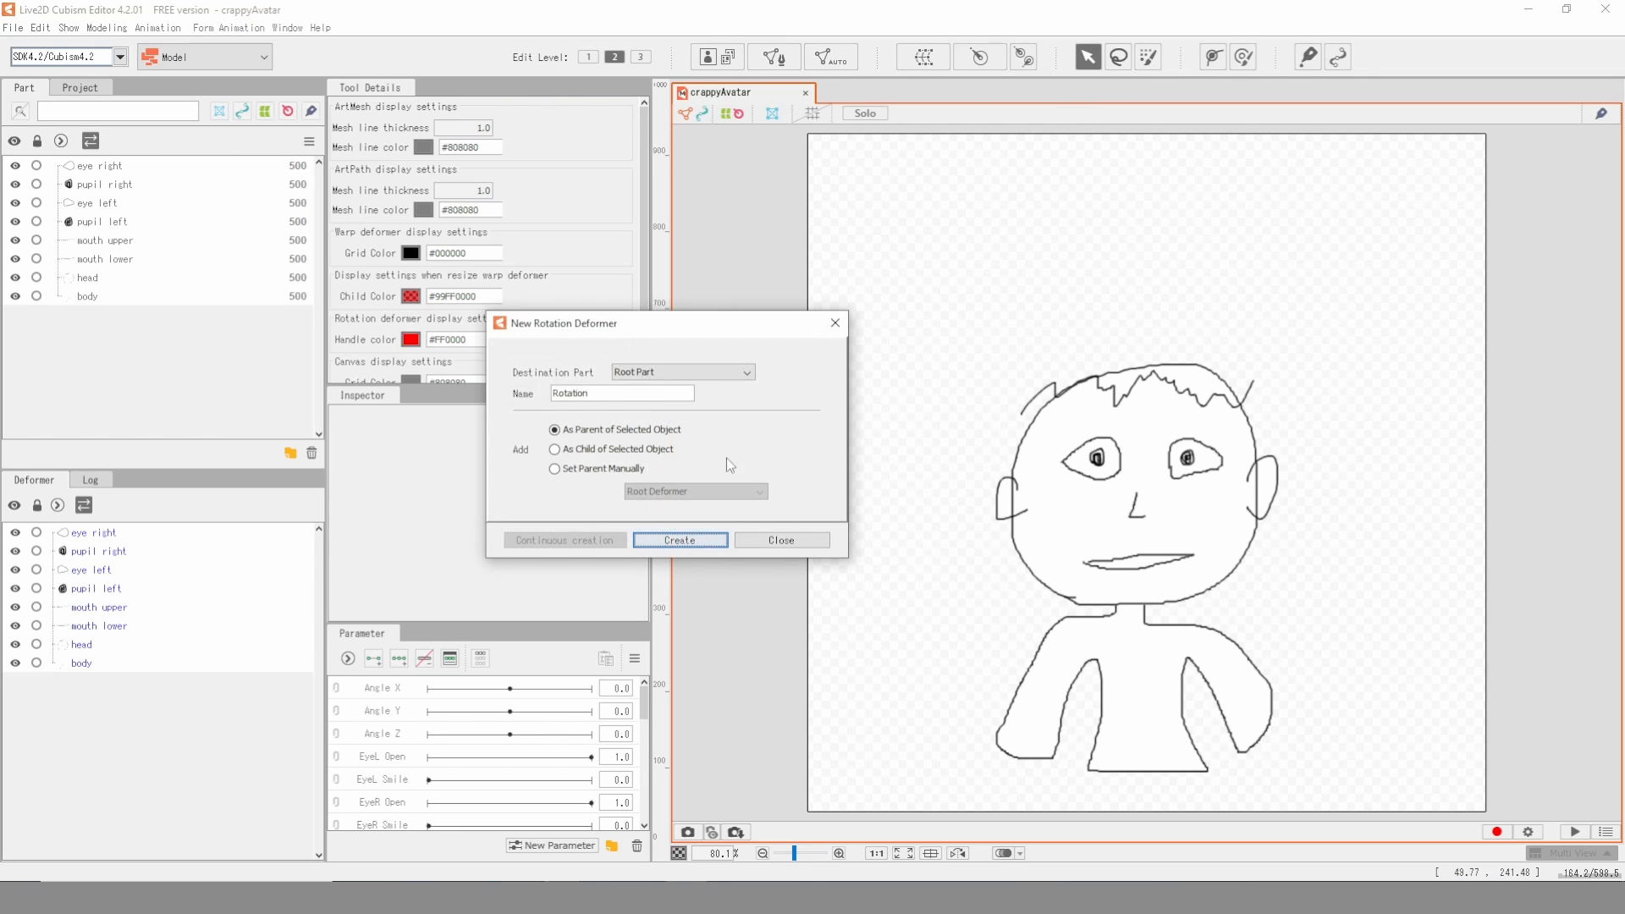
left_click(693, 541)
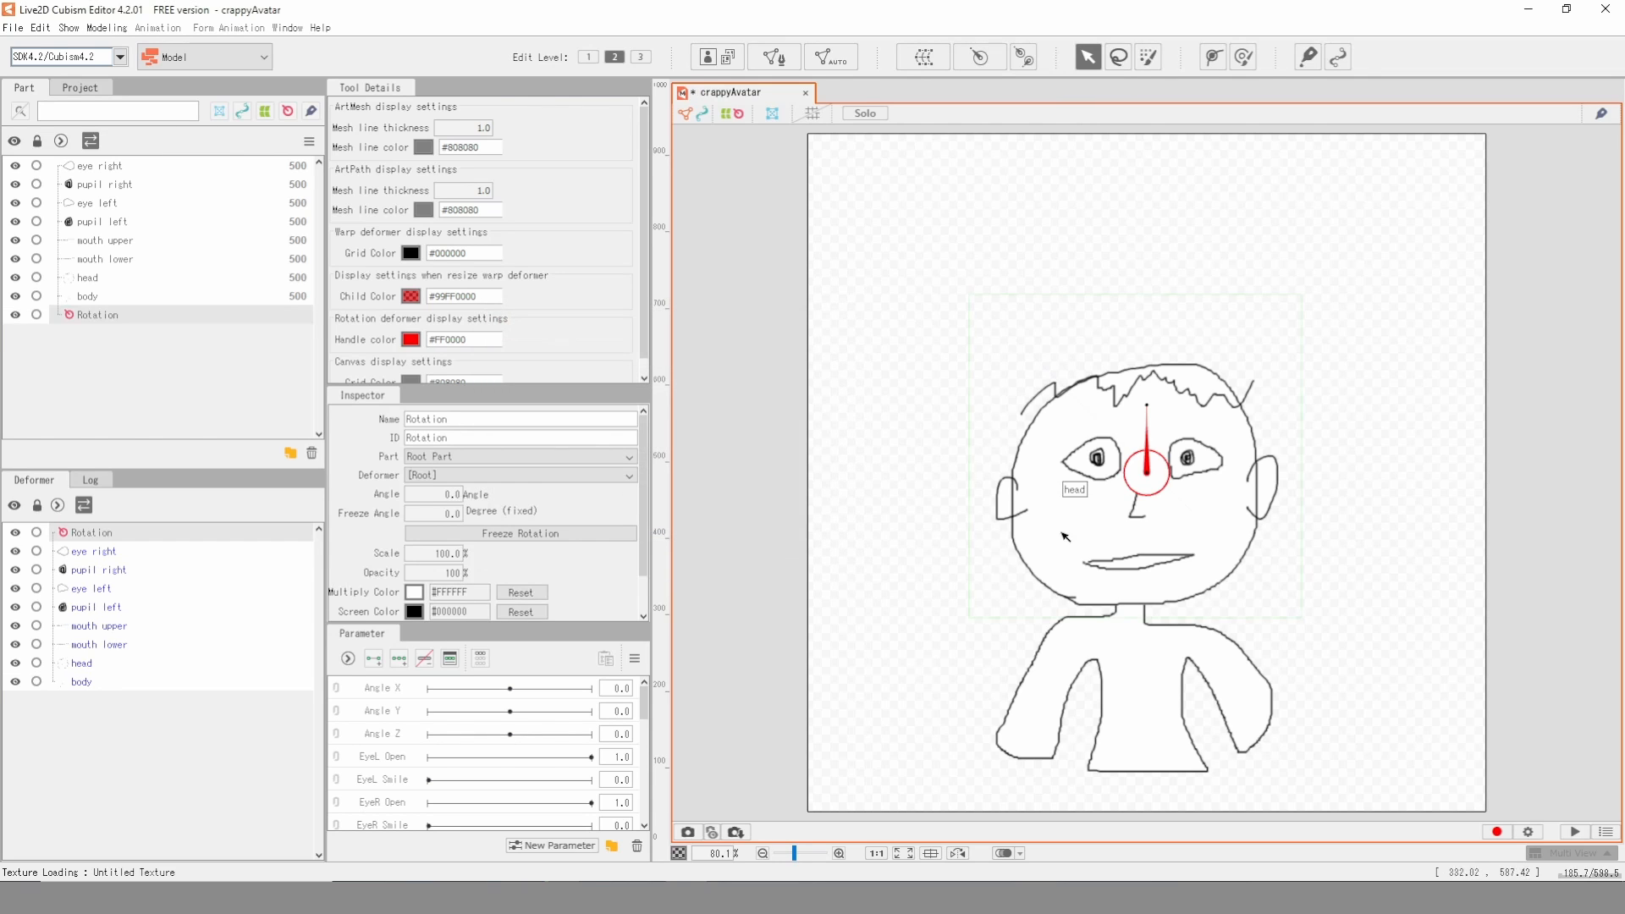
left_click_drag(1153, 470, 1187, 511)
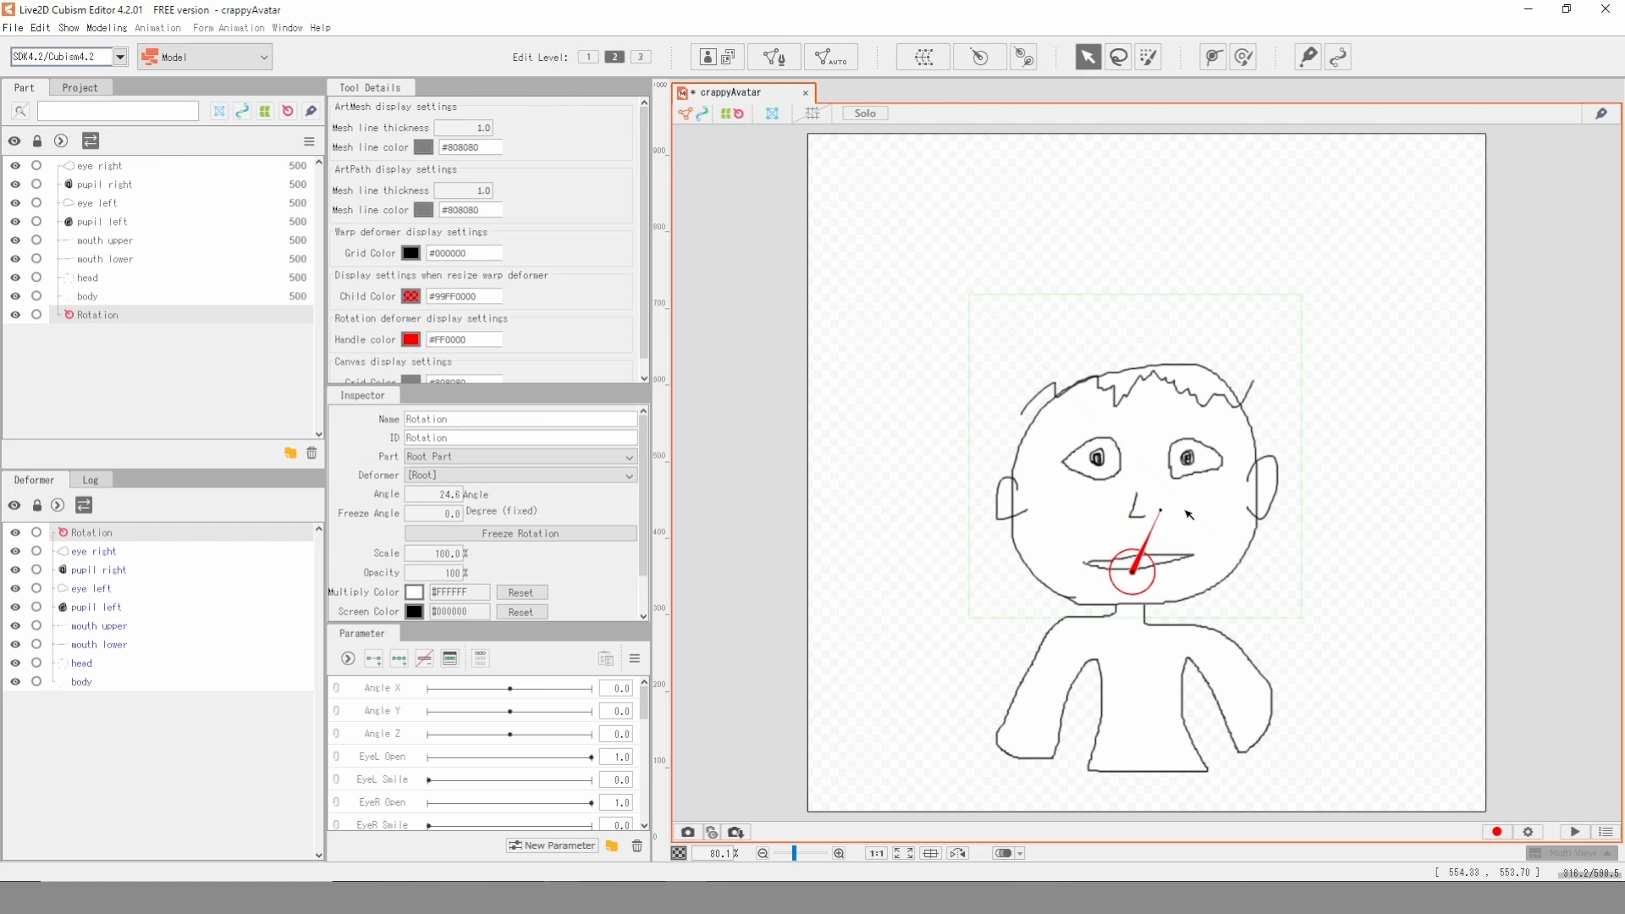
key("ctrl+z")
- Place the eyes, pupils, mouth parts and head under the Rotation deformer, leaving out the body, and expand its hierarchy
left_click(164, 556)
left_click(85, 663, "shift")
left_click_drag(93, 590, 102, 542)
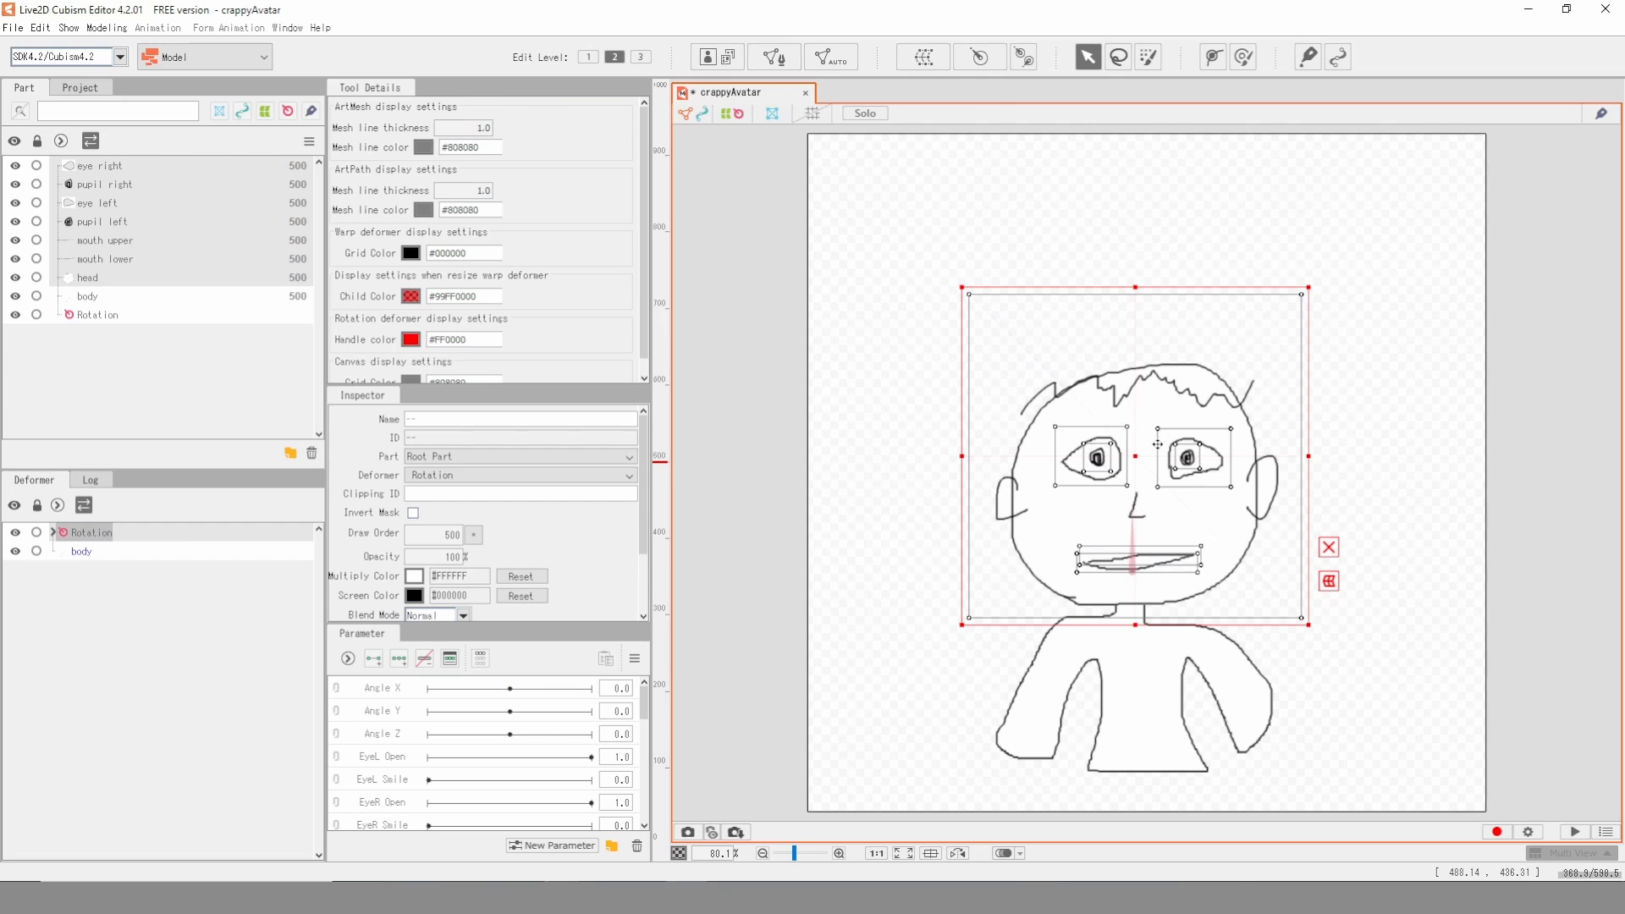
left_click(36, 532)
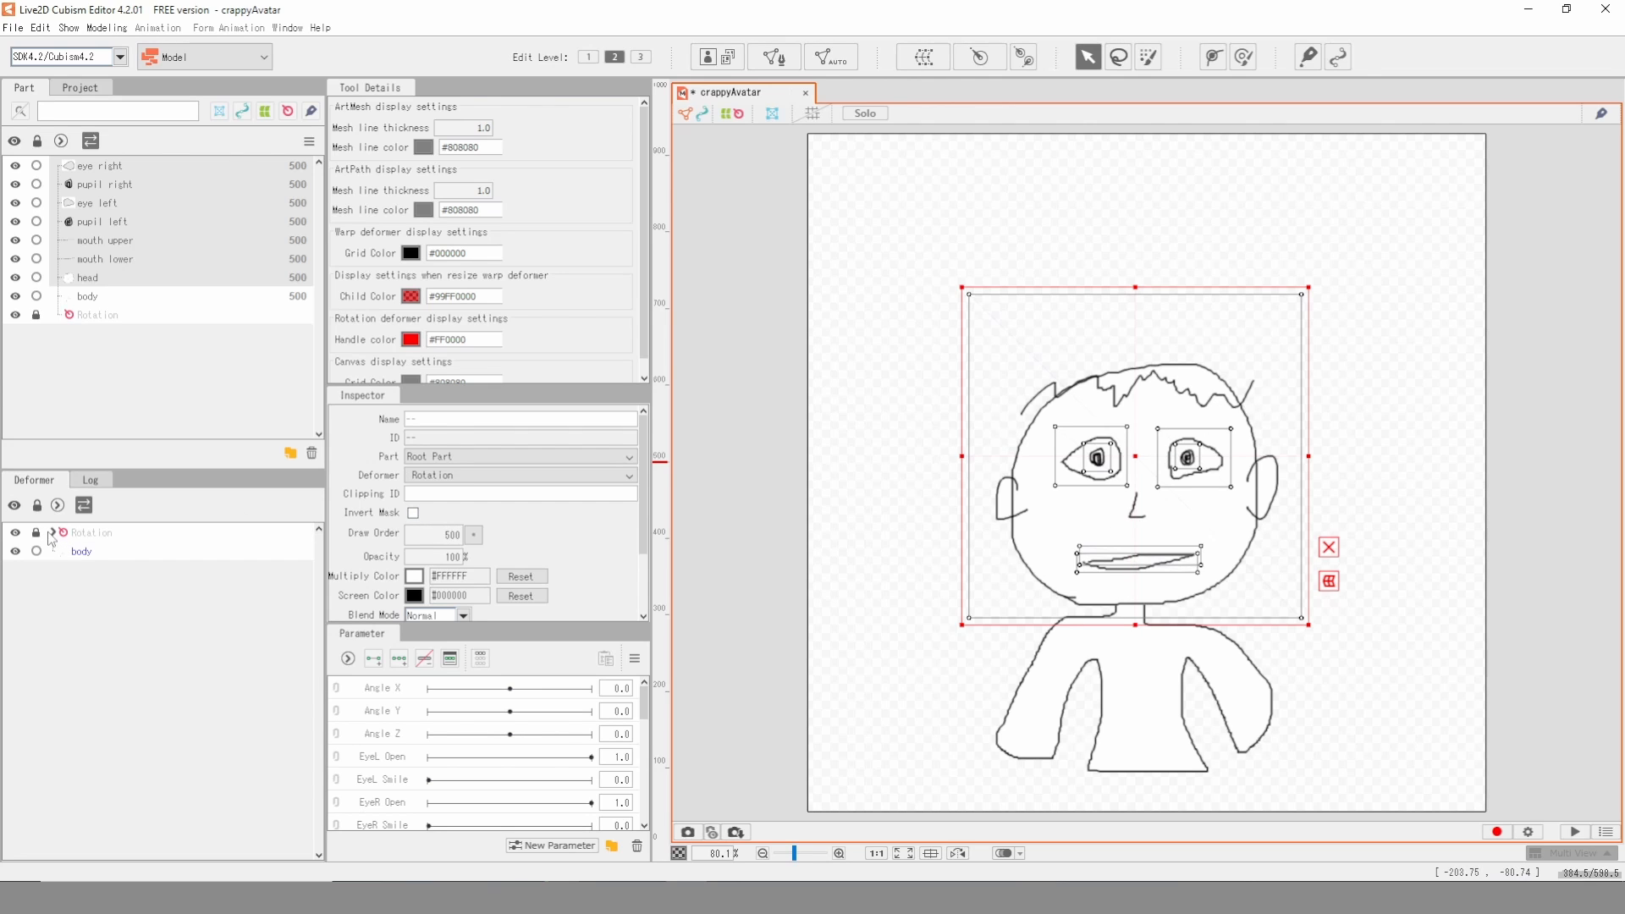
left_click(36, 532)
left_click(54, 533)
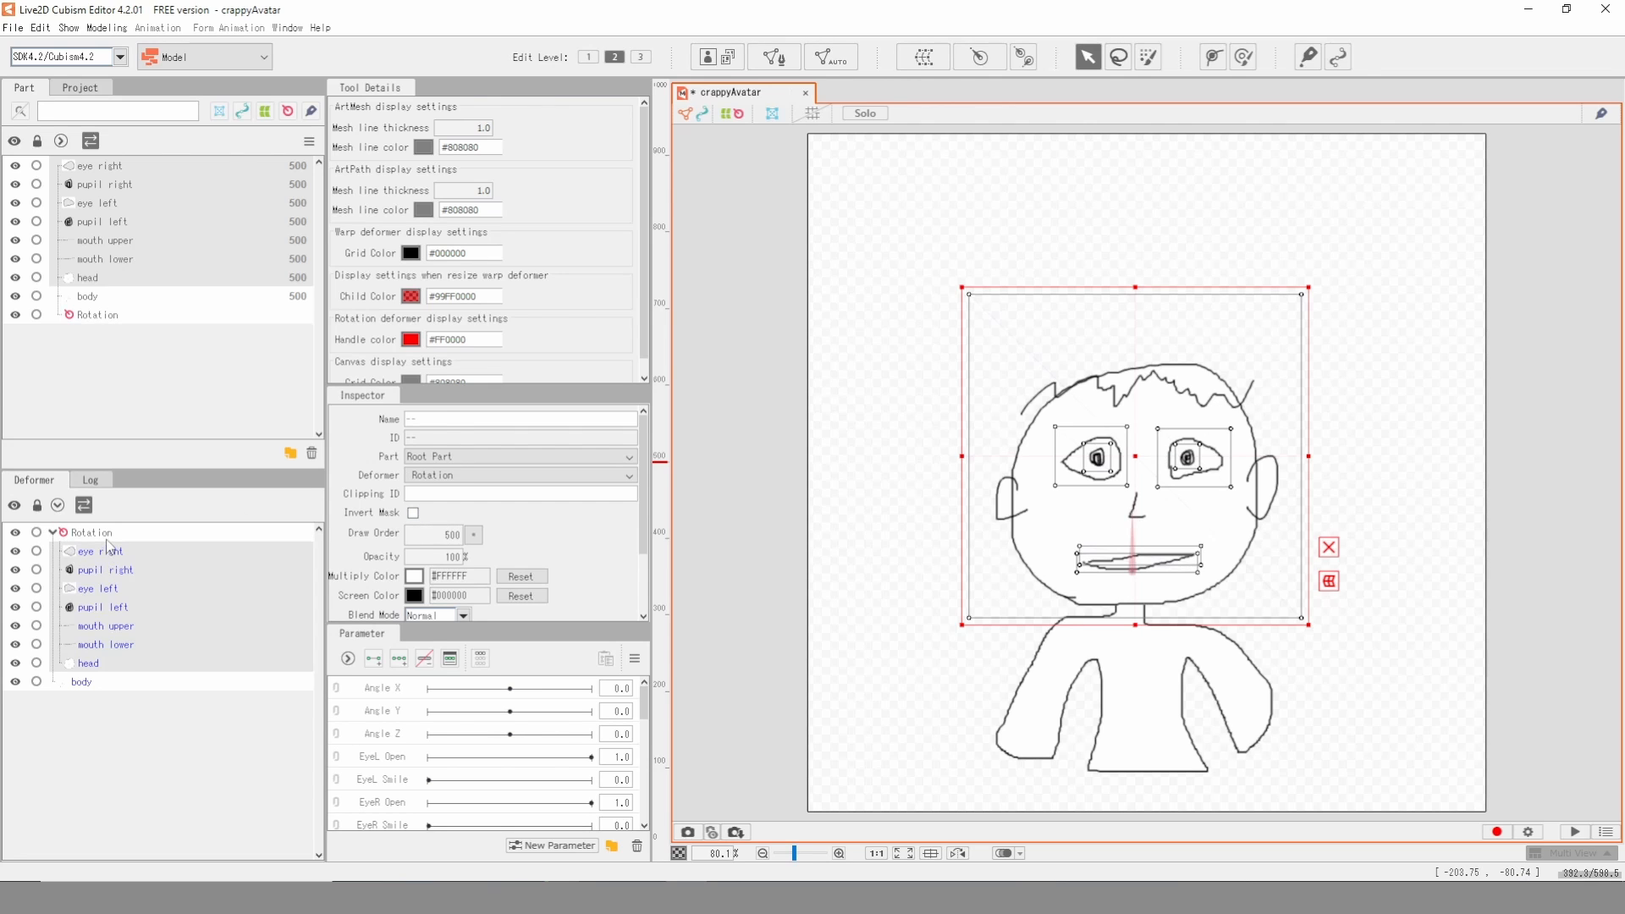
- Try tilting the head with the Rotation deformer and undo the tilt
left_click(169, 534)
left_click_drag(1132, 511, 1073, 485)
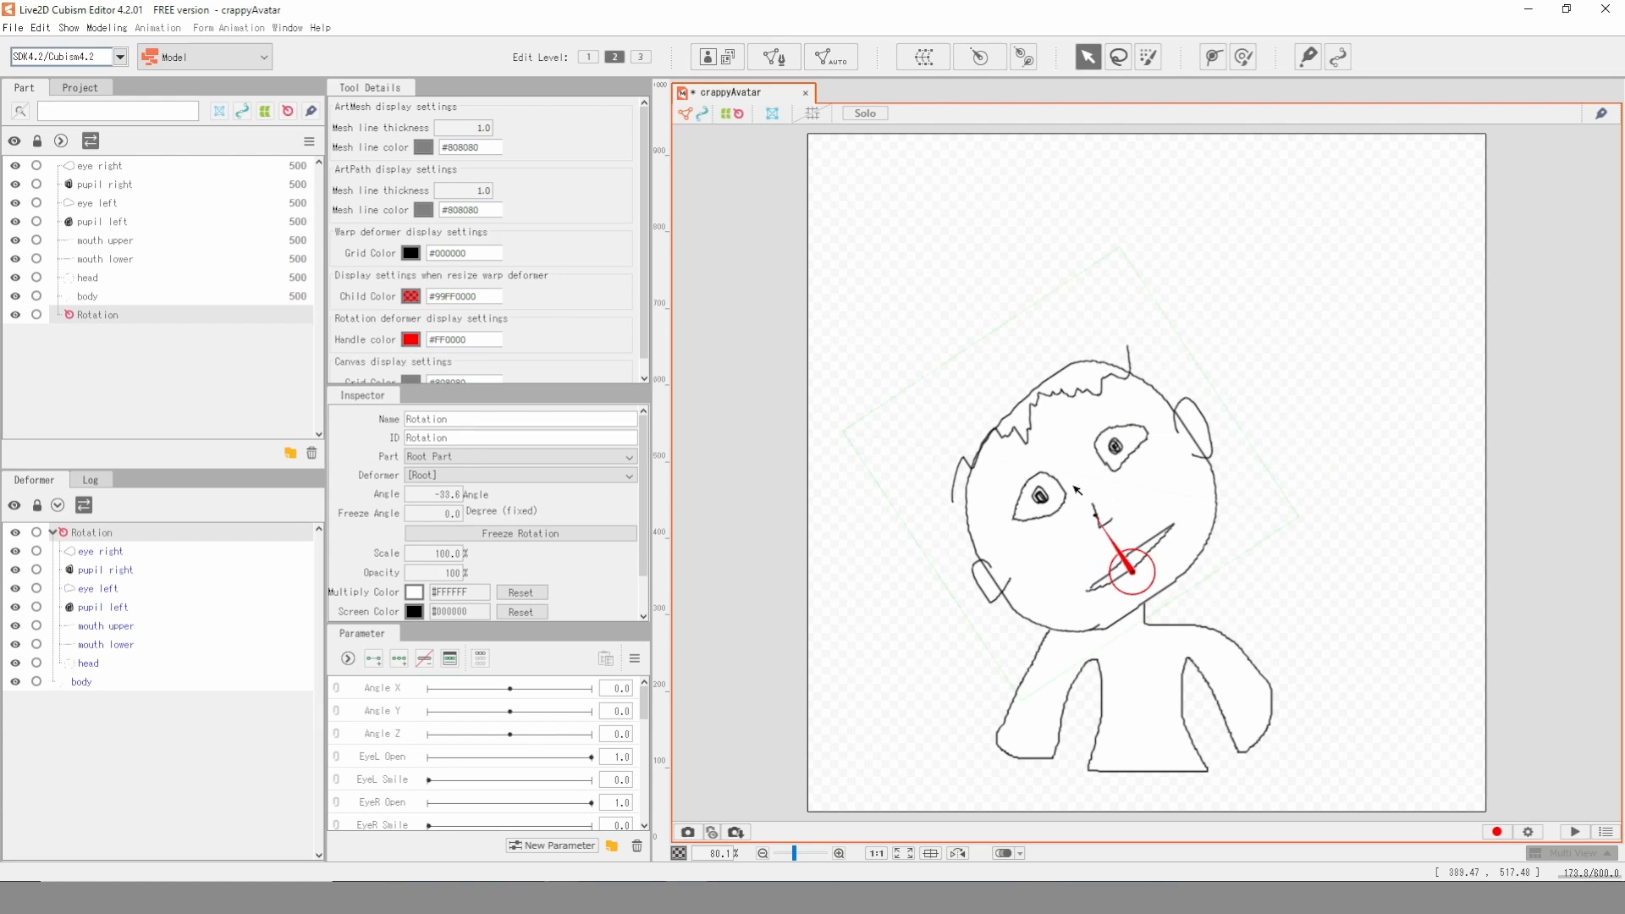
key("ctrl+z")
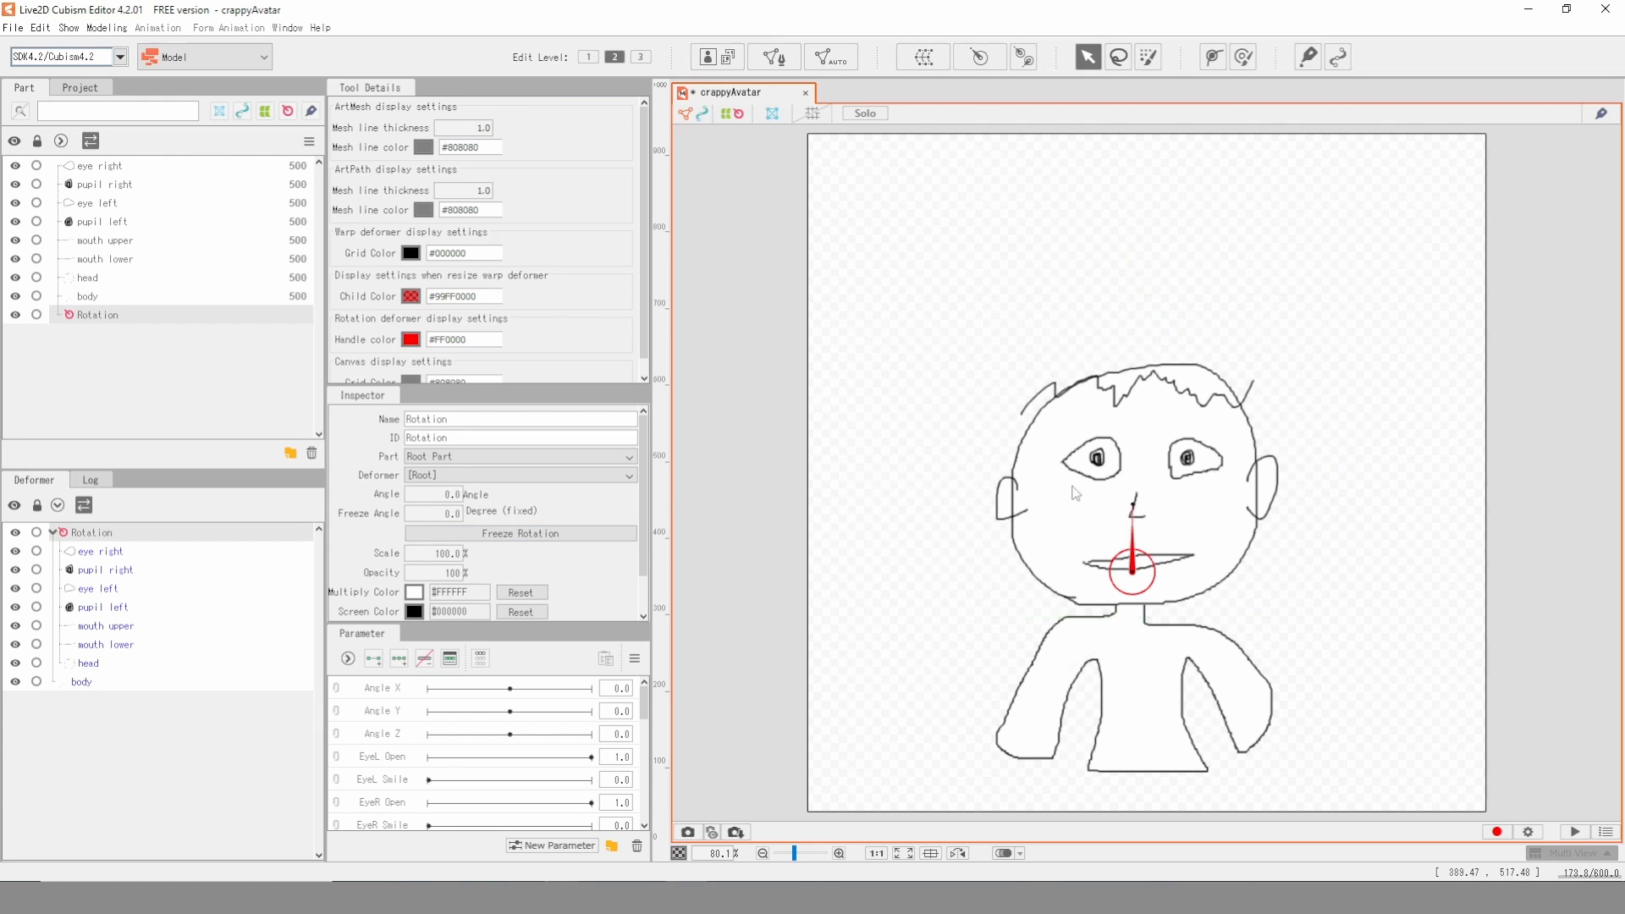
- Key the Rotation deformer's Angle Z at -30, 0 and 30, tilt the head for the end keys, about 31.5 degrees at 30, and return to 0
left_click(403, 736)
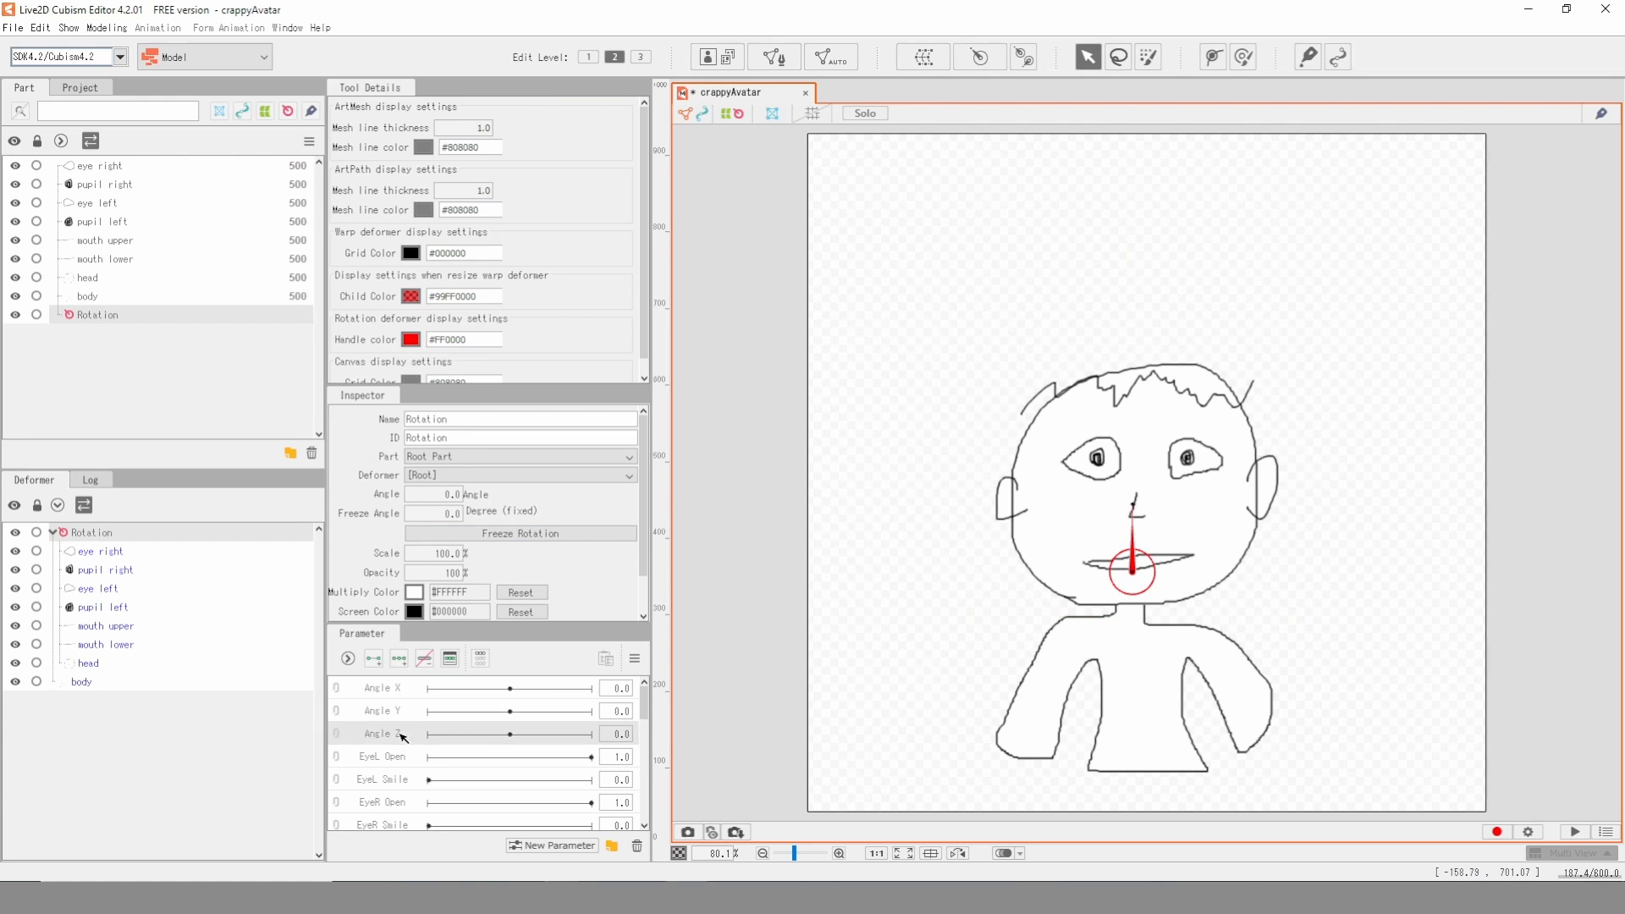
left_click(375, 660)
left_click(431, 735)
left_click(1135, 525)
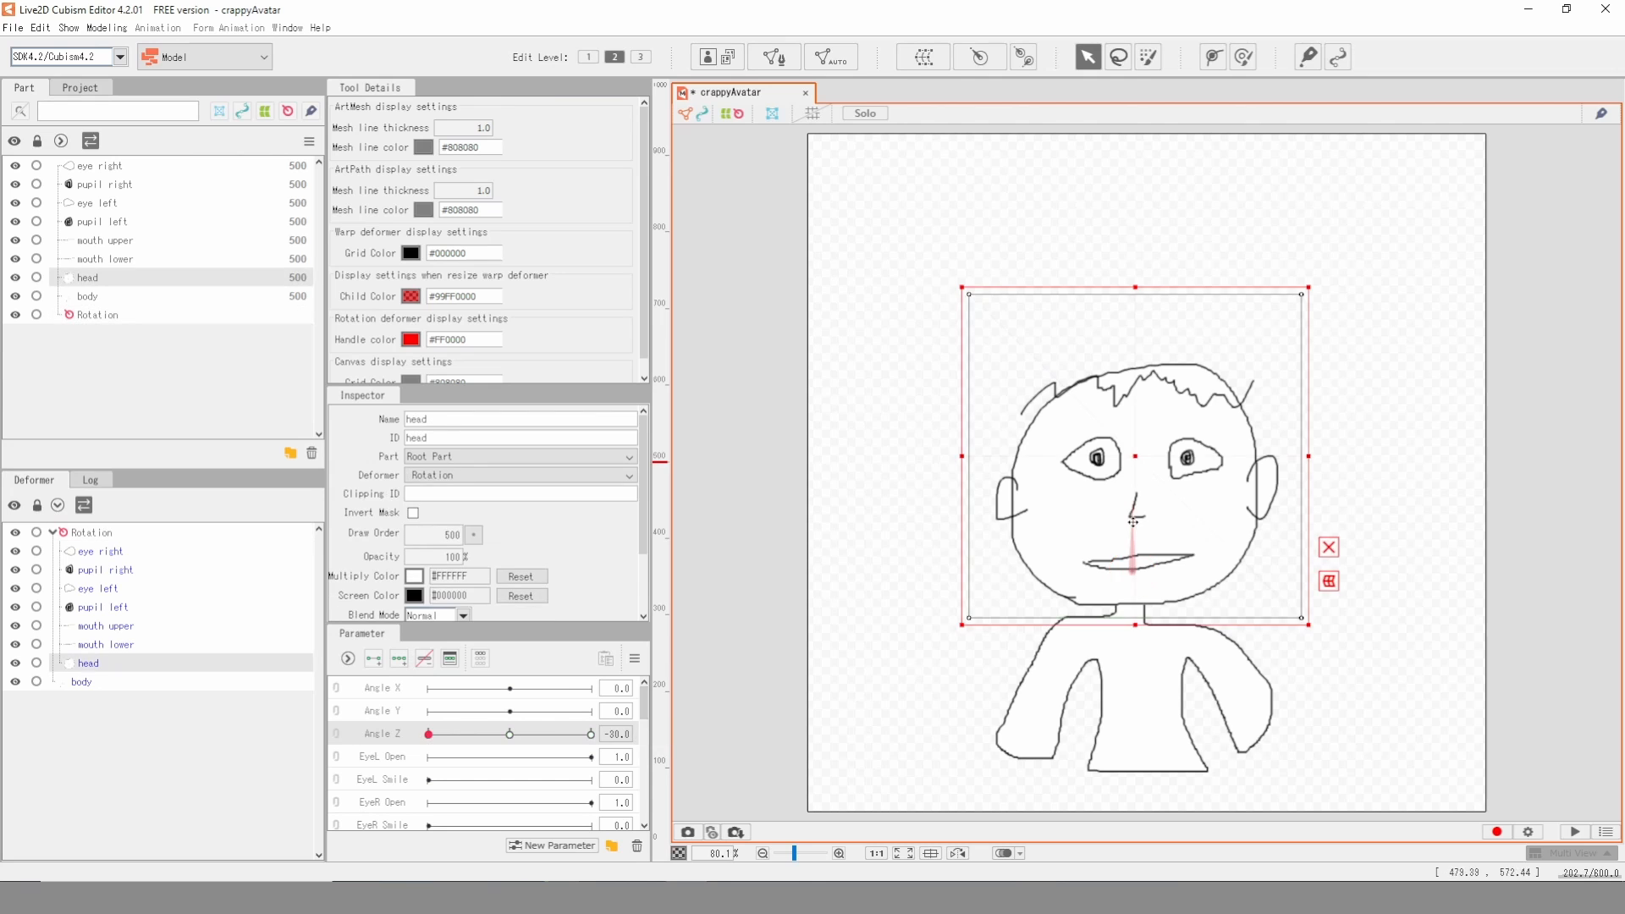
left_click(1124, 540)
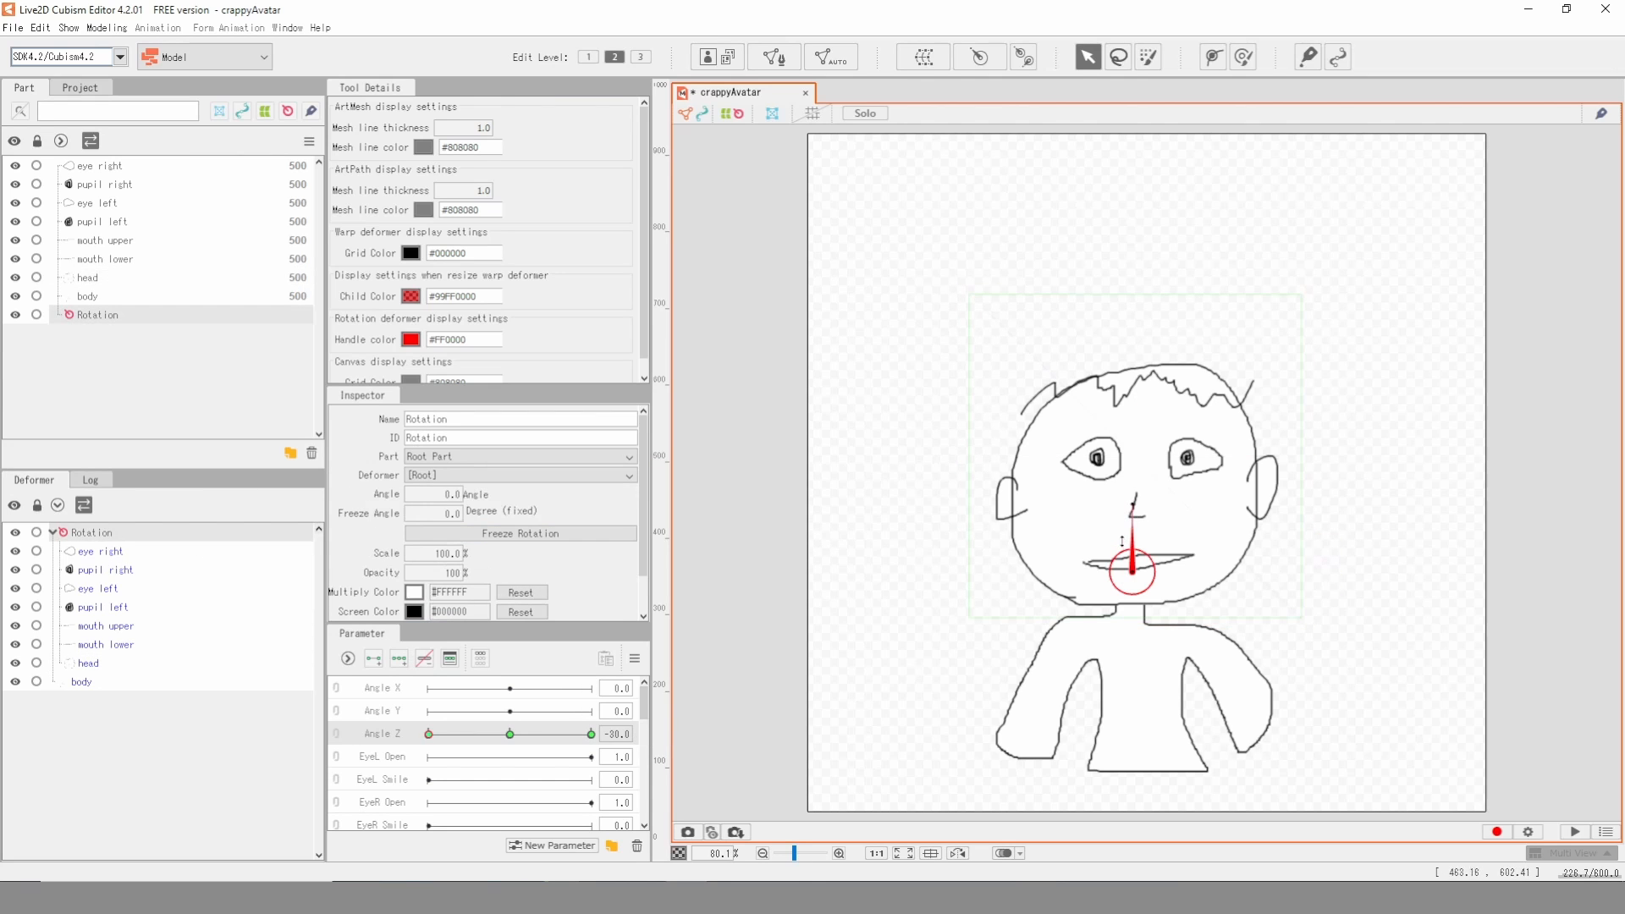
left_click_drag(1135, 512, 1169, 514)
left_click(592, 735)
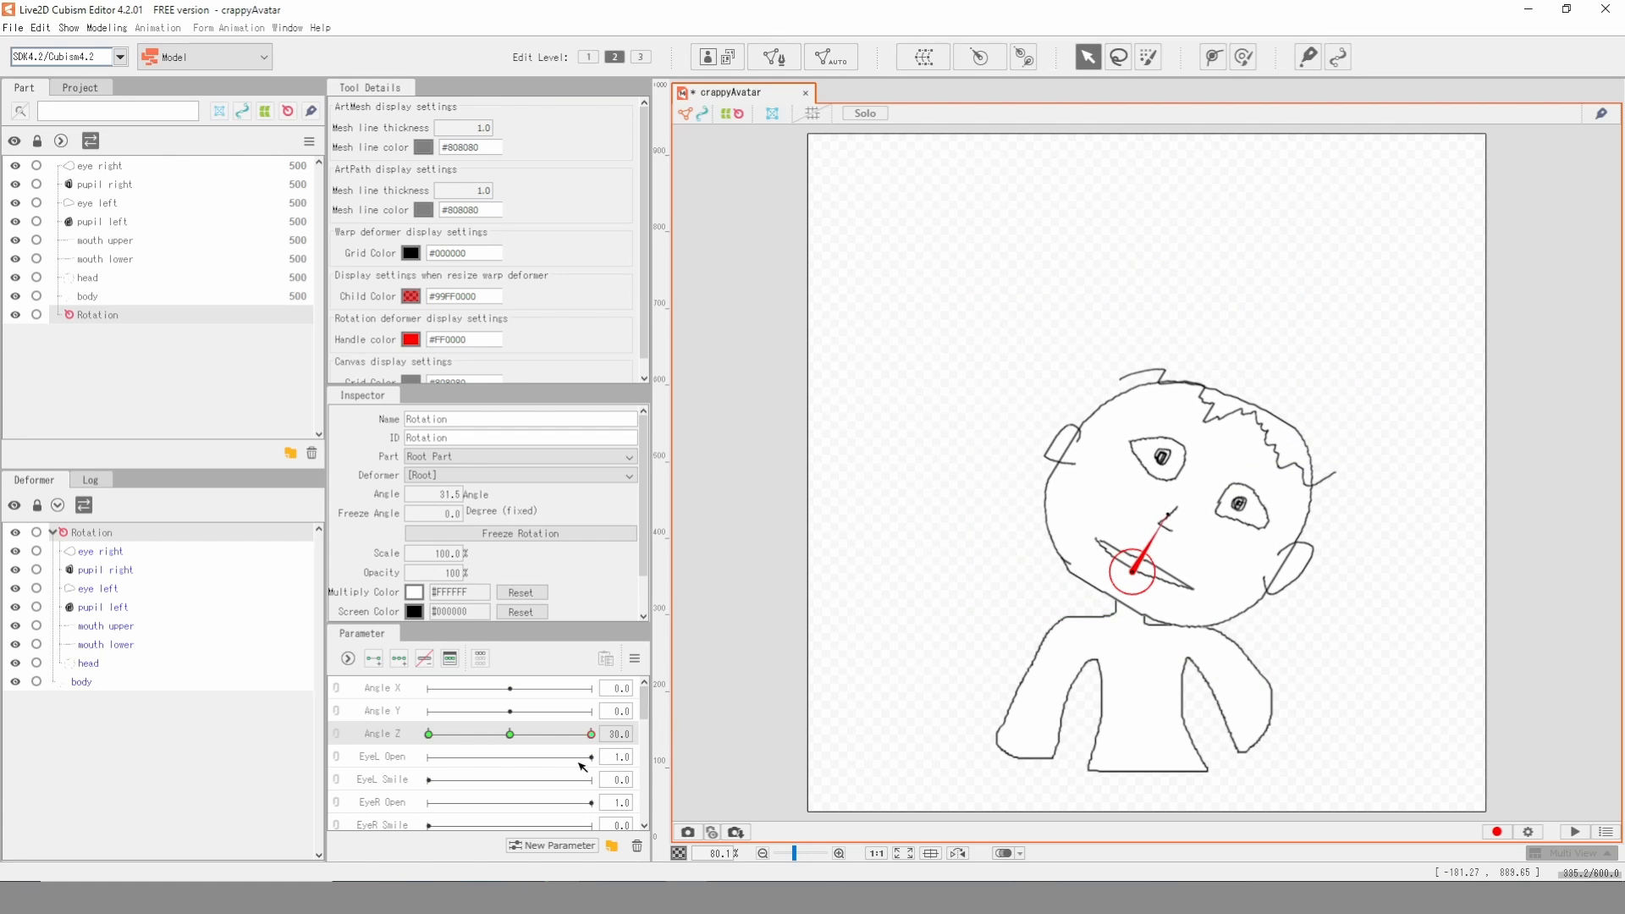
left_click_drag(590, 735, 446, 731)
left_click(517, 735)
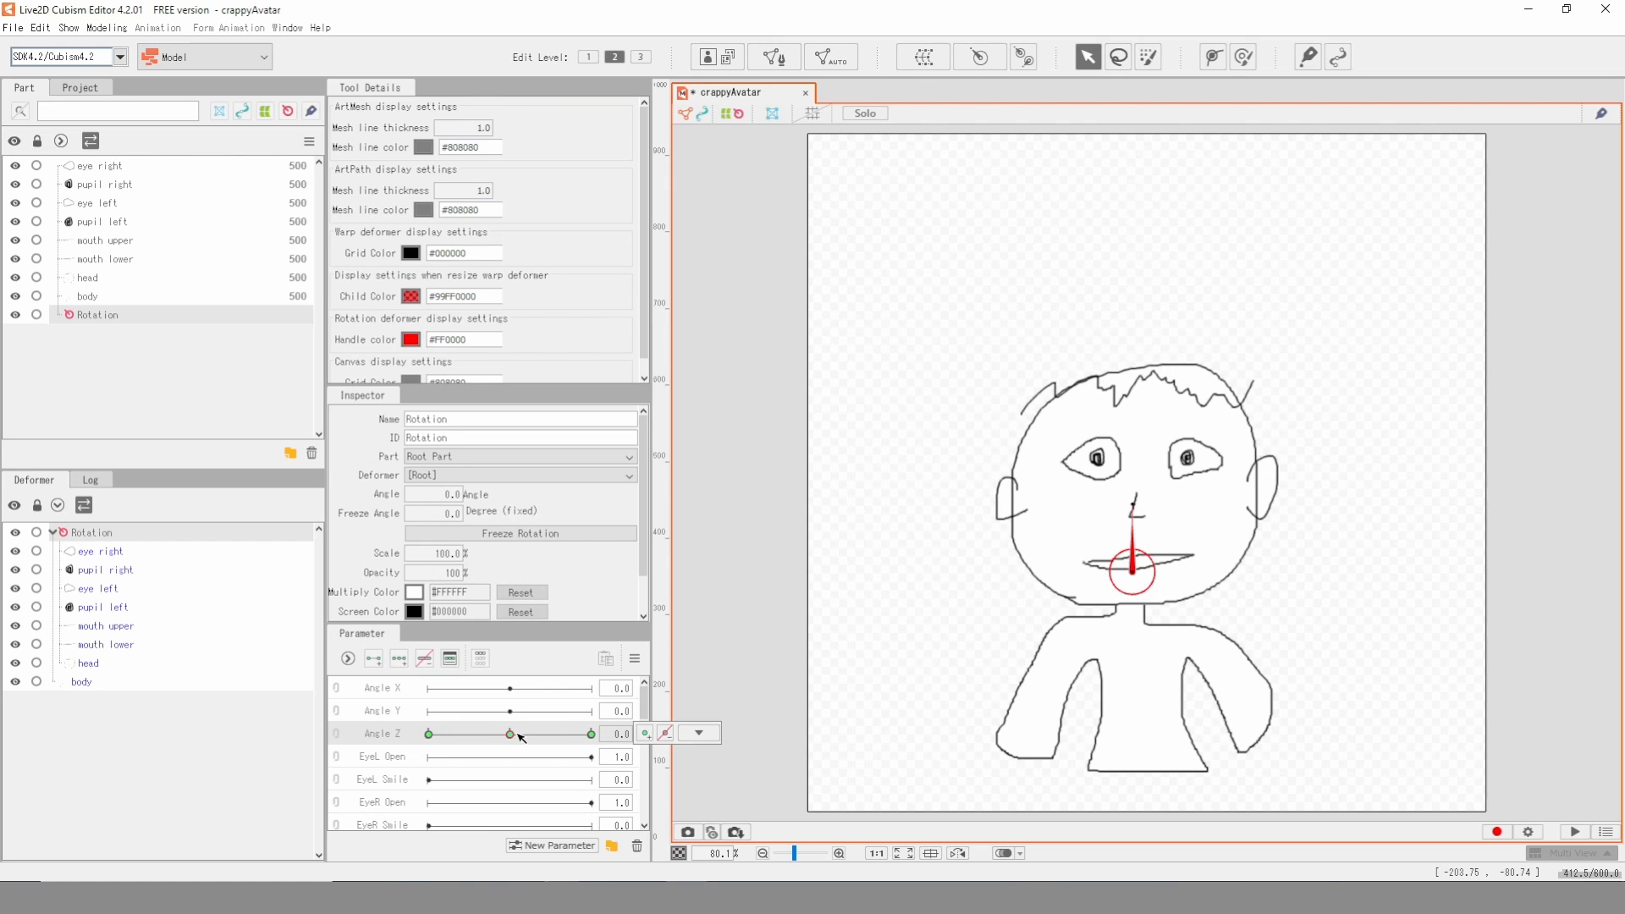
- Link Eyeball X with Eyeball Y and add three keys per axis for both the right and left pupils
scroll(1160, 434, "up", 3)
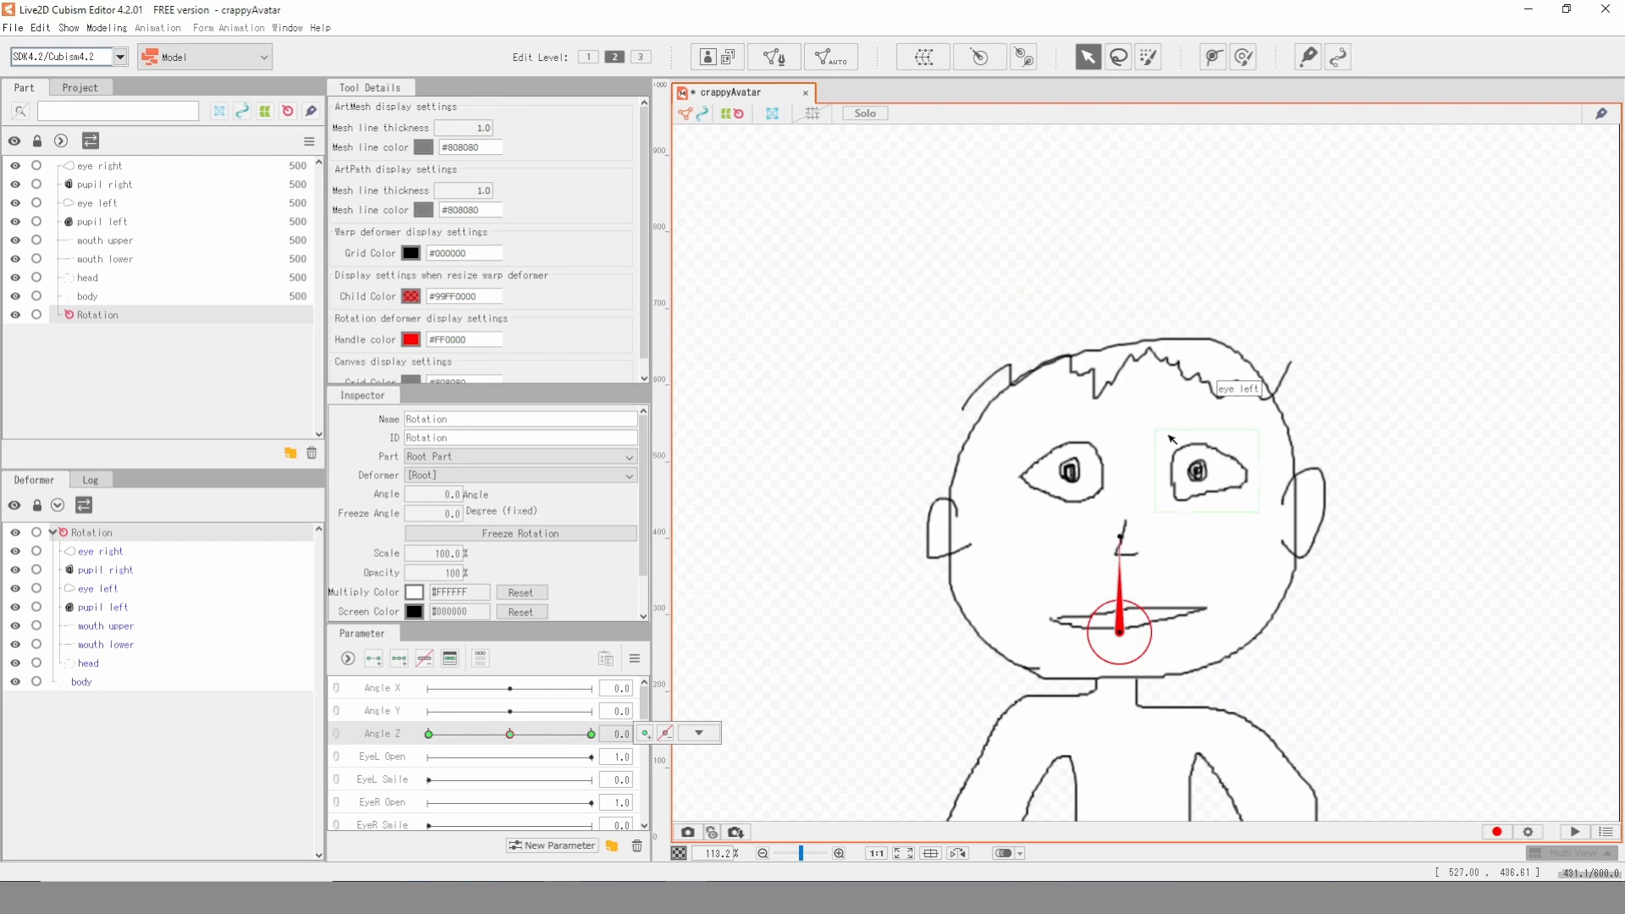
scroll(1168, 532, "up", 3)
left_click(905, 431)
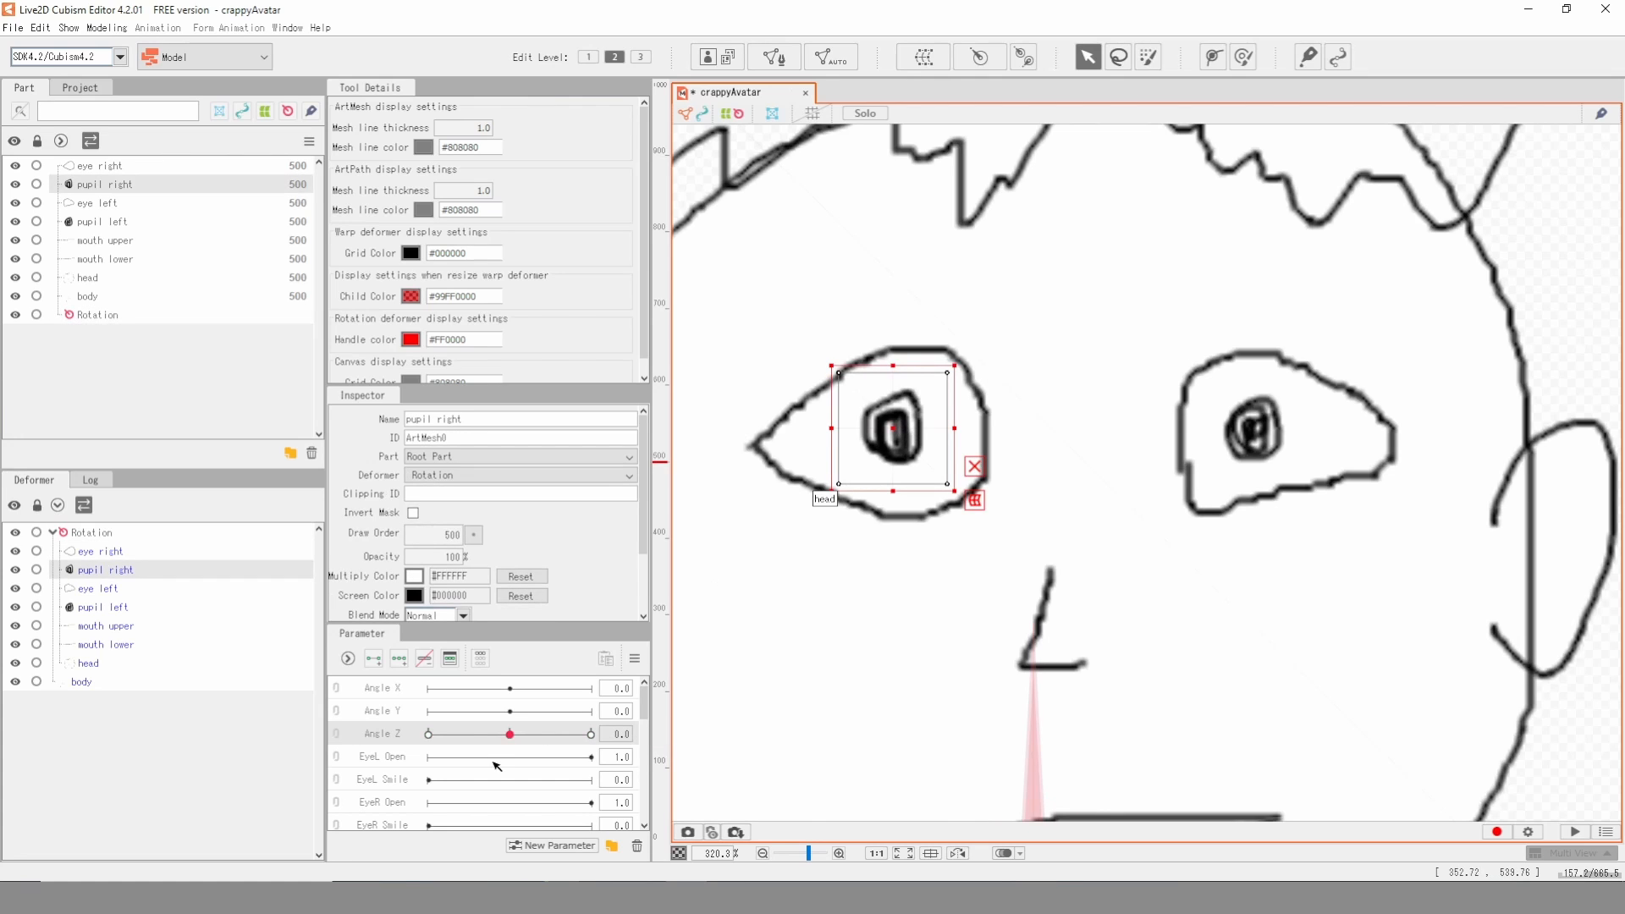
scroll(477, 778, "down", 1)
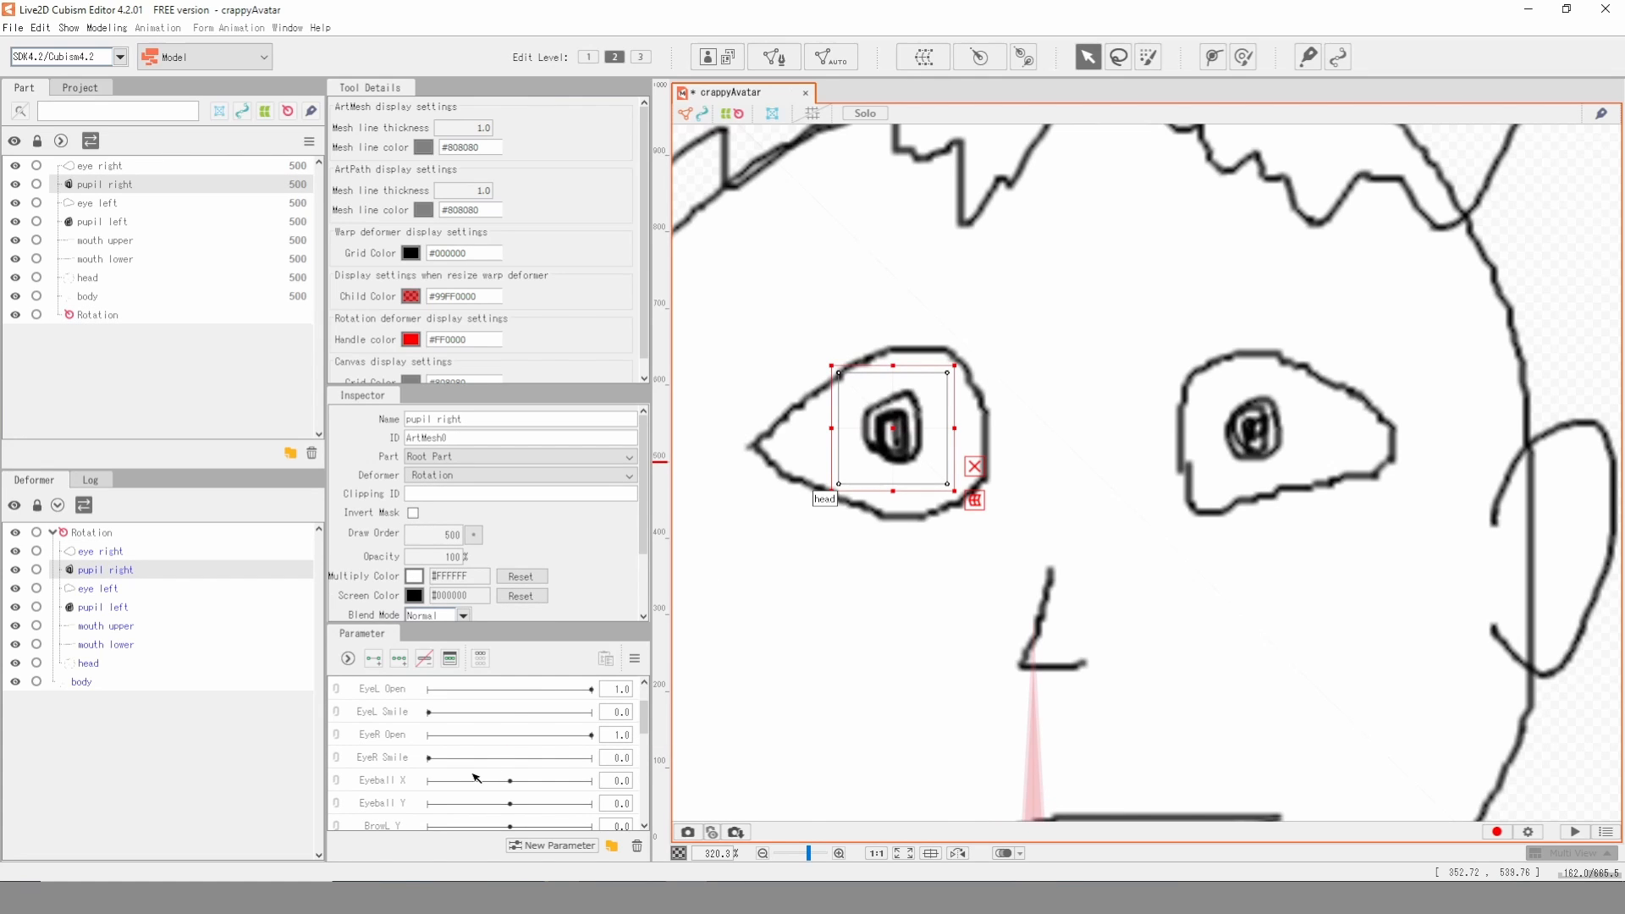
left_click(338, 789)
scroll(477, 758, "down", 1)
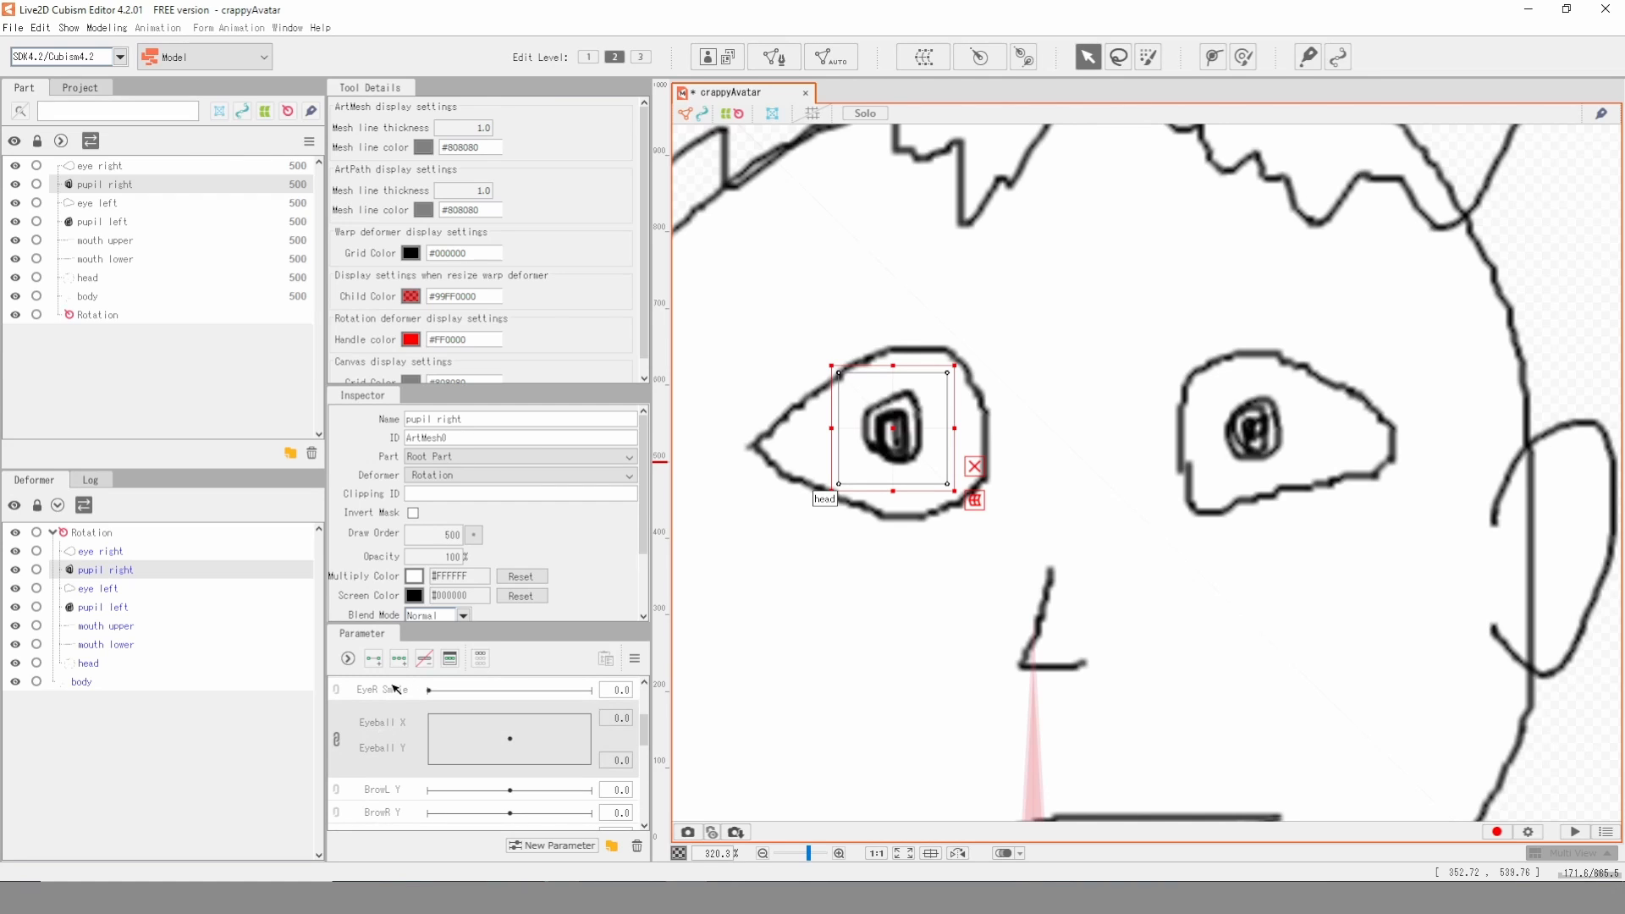
left_click(400, 660)
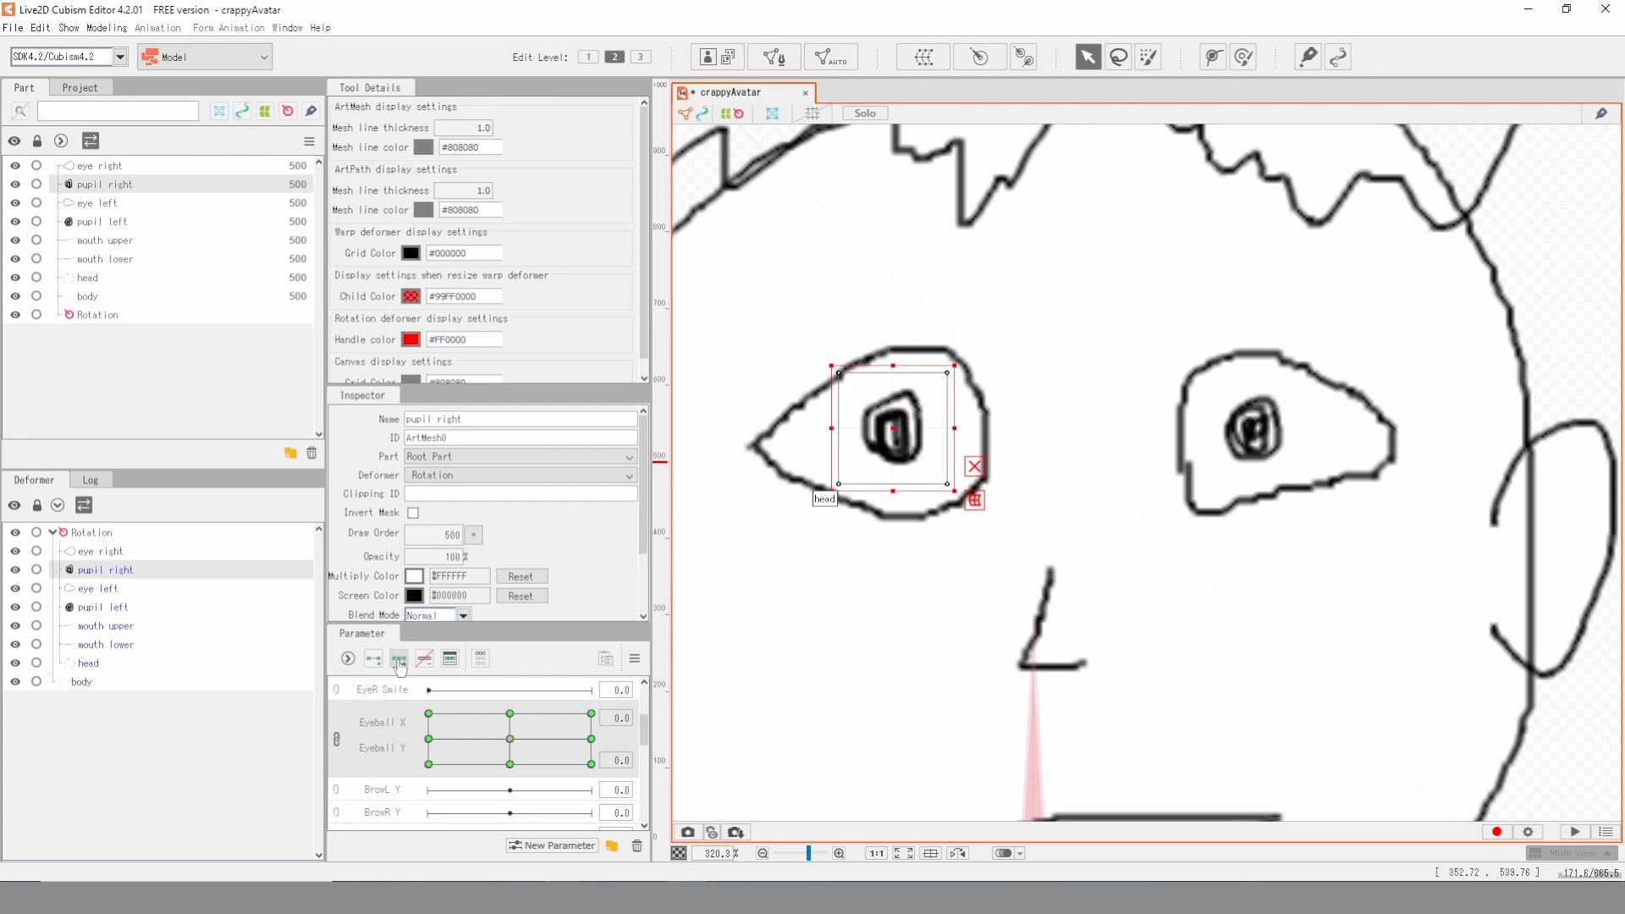
left_click(1254, 422)
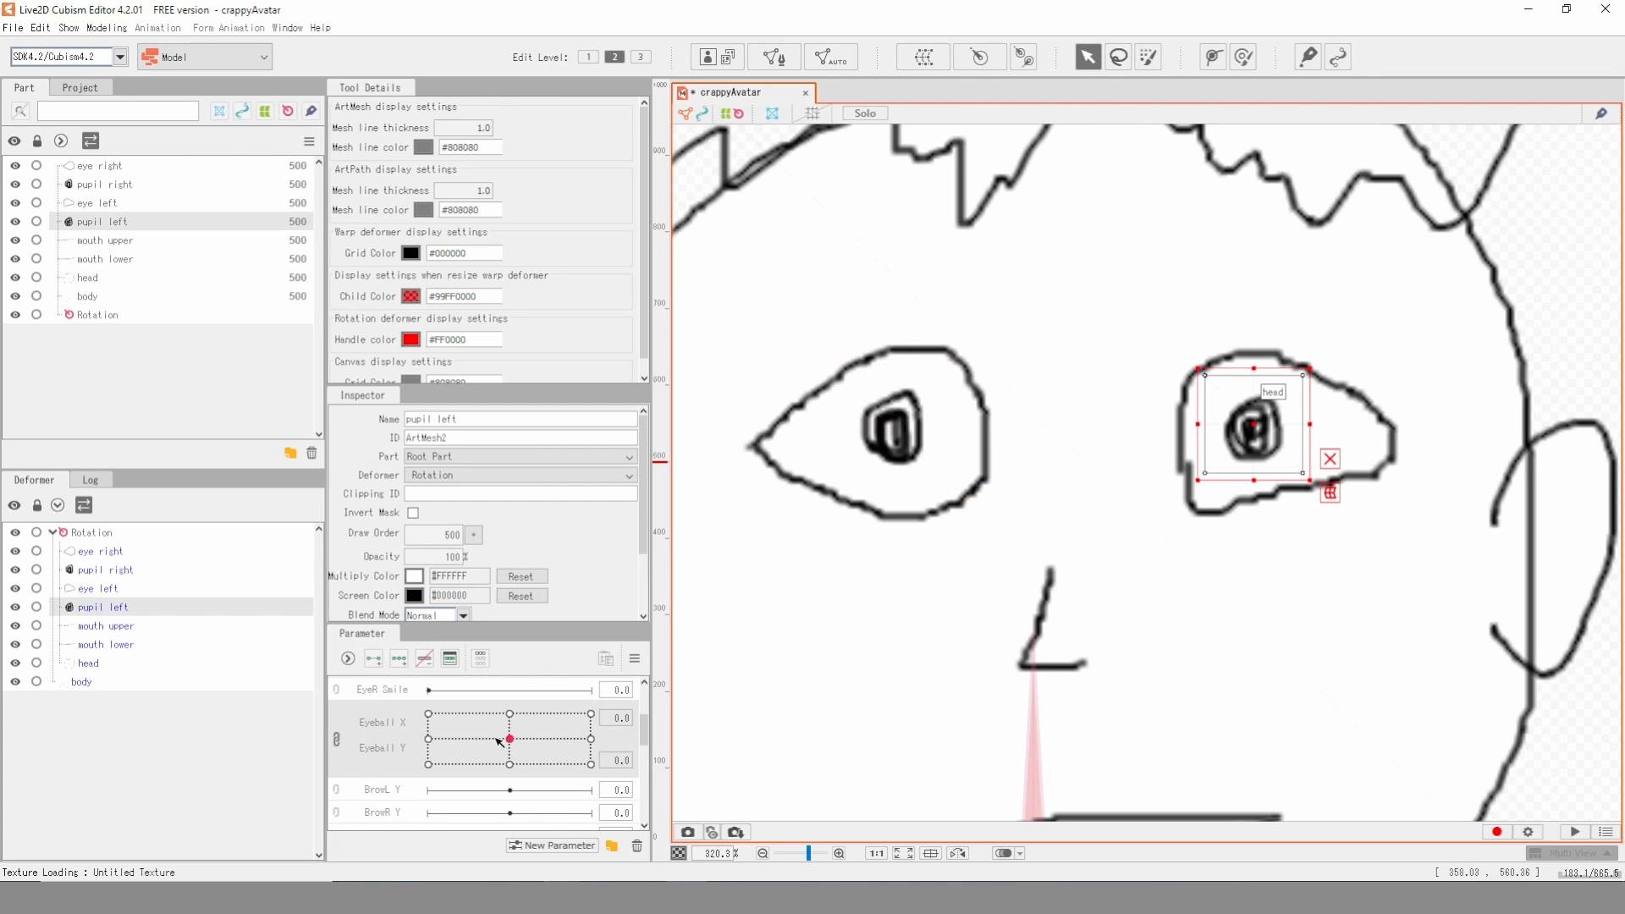
left_click(397, 668)
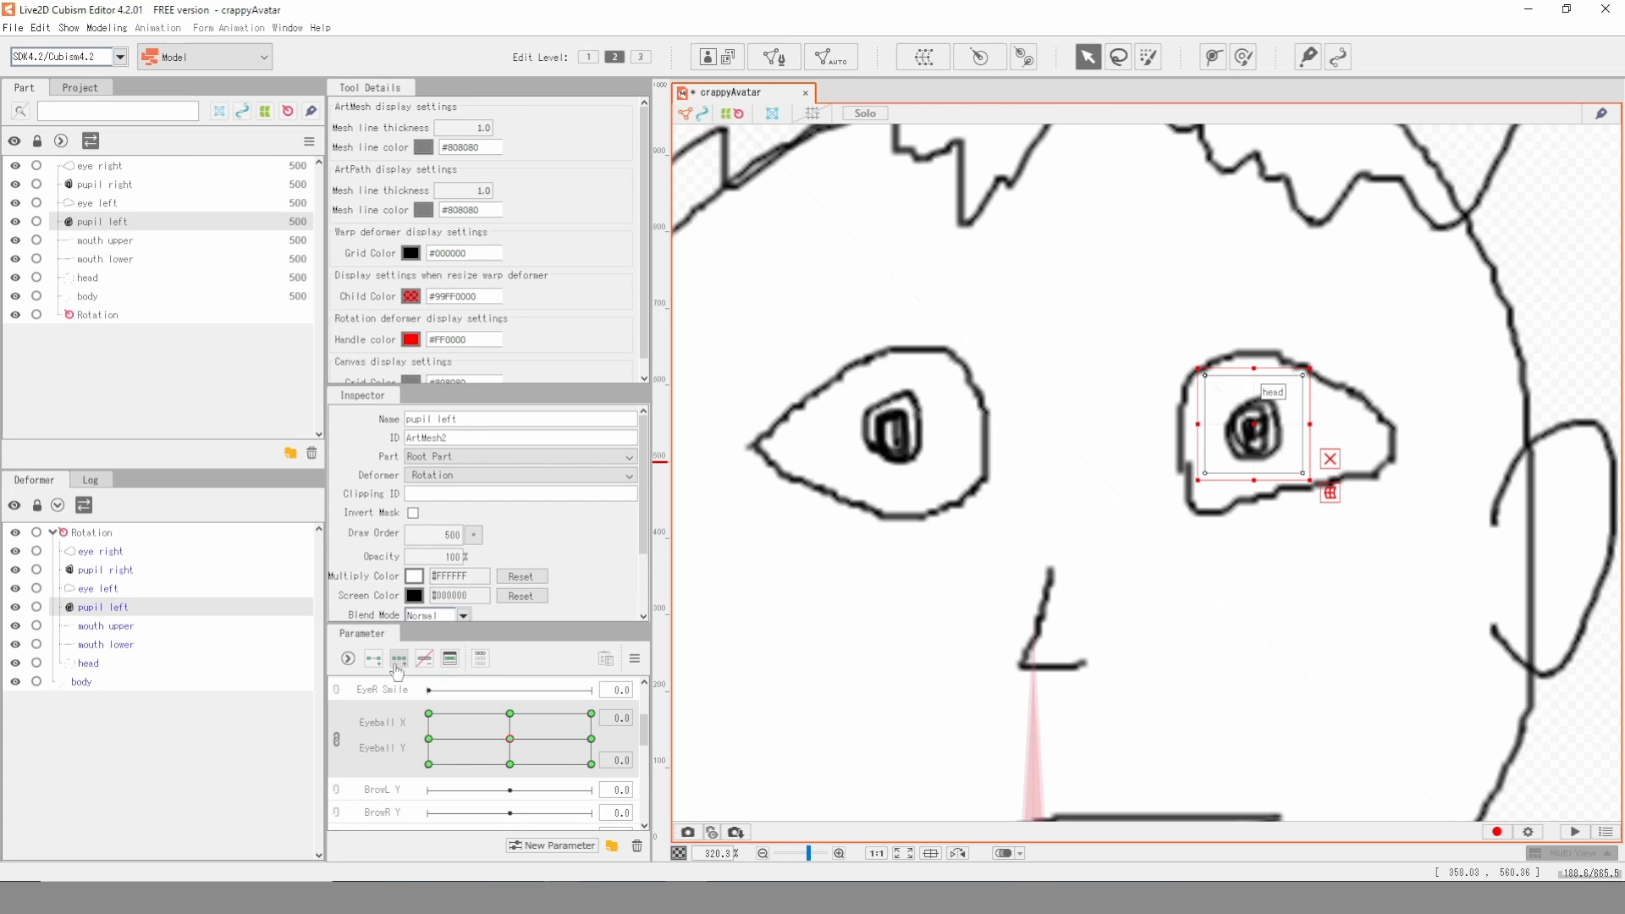
- At Eyeball X 0, Y 1, move both pupils straight up to the upper edge of their eyes
left_click(511, 714)
left_click(891, 432)
left_click_drag(891, 432, 894, 380)
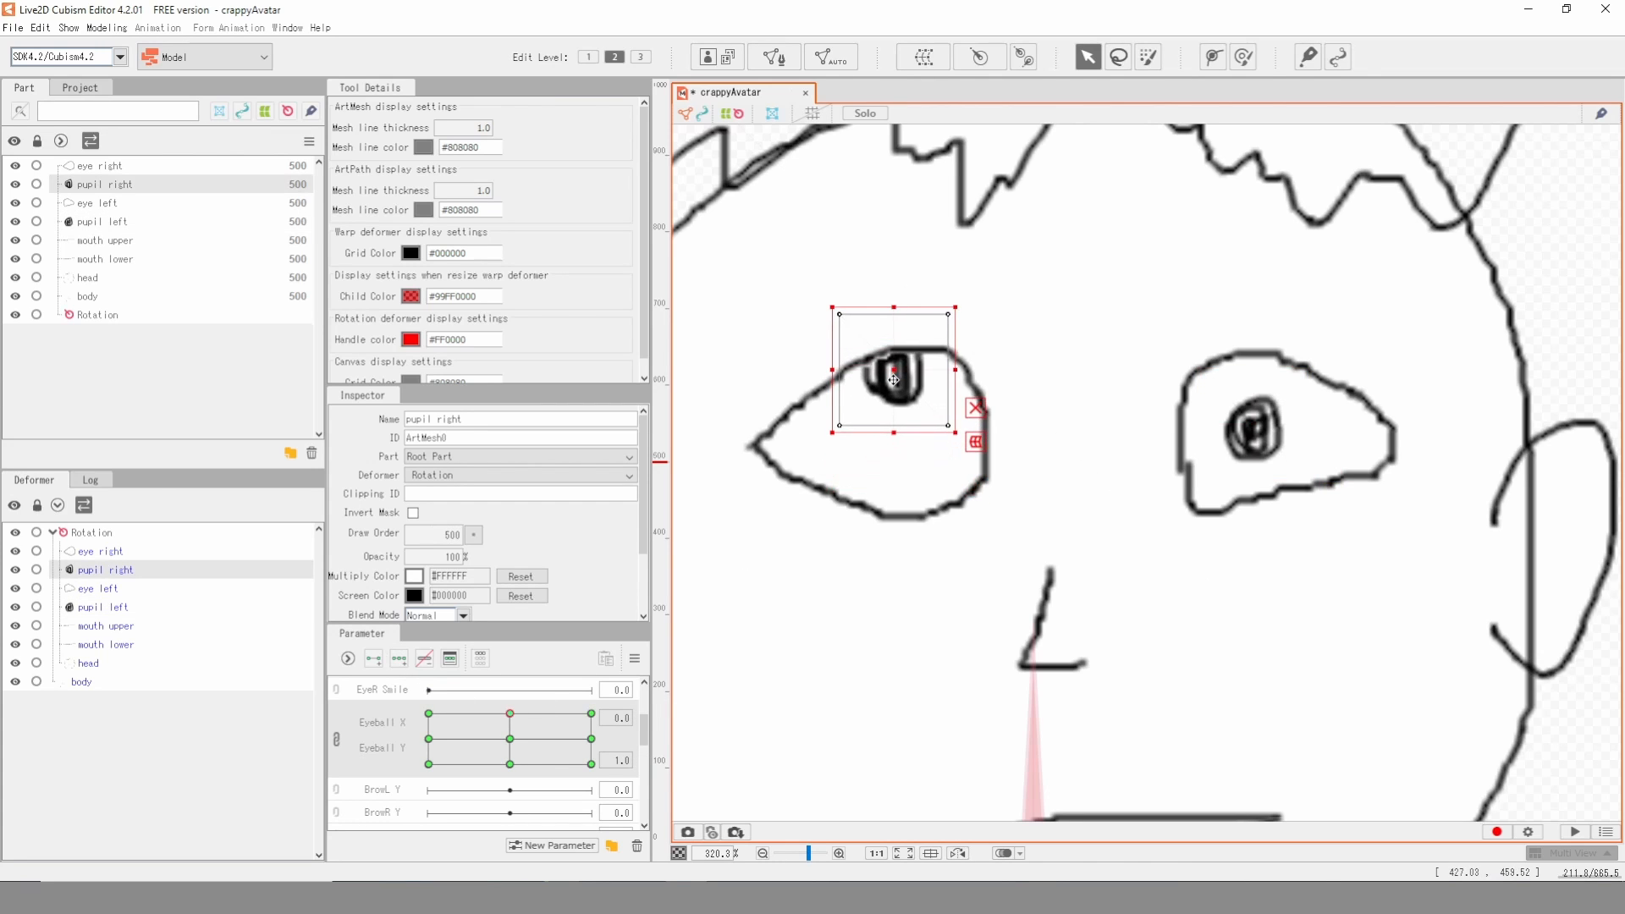
left_click(1253, 430)
left_click_drag(1253, 430, 1267, 378)
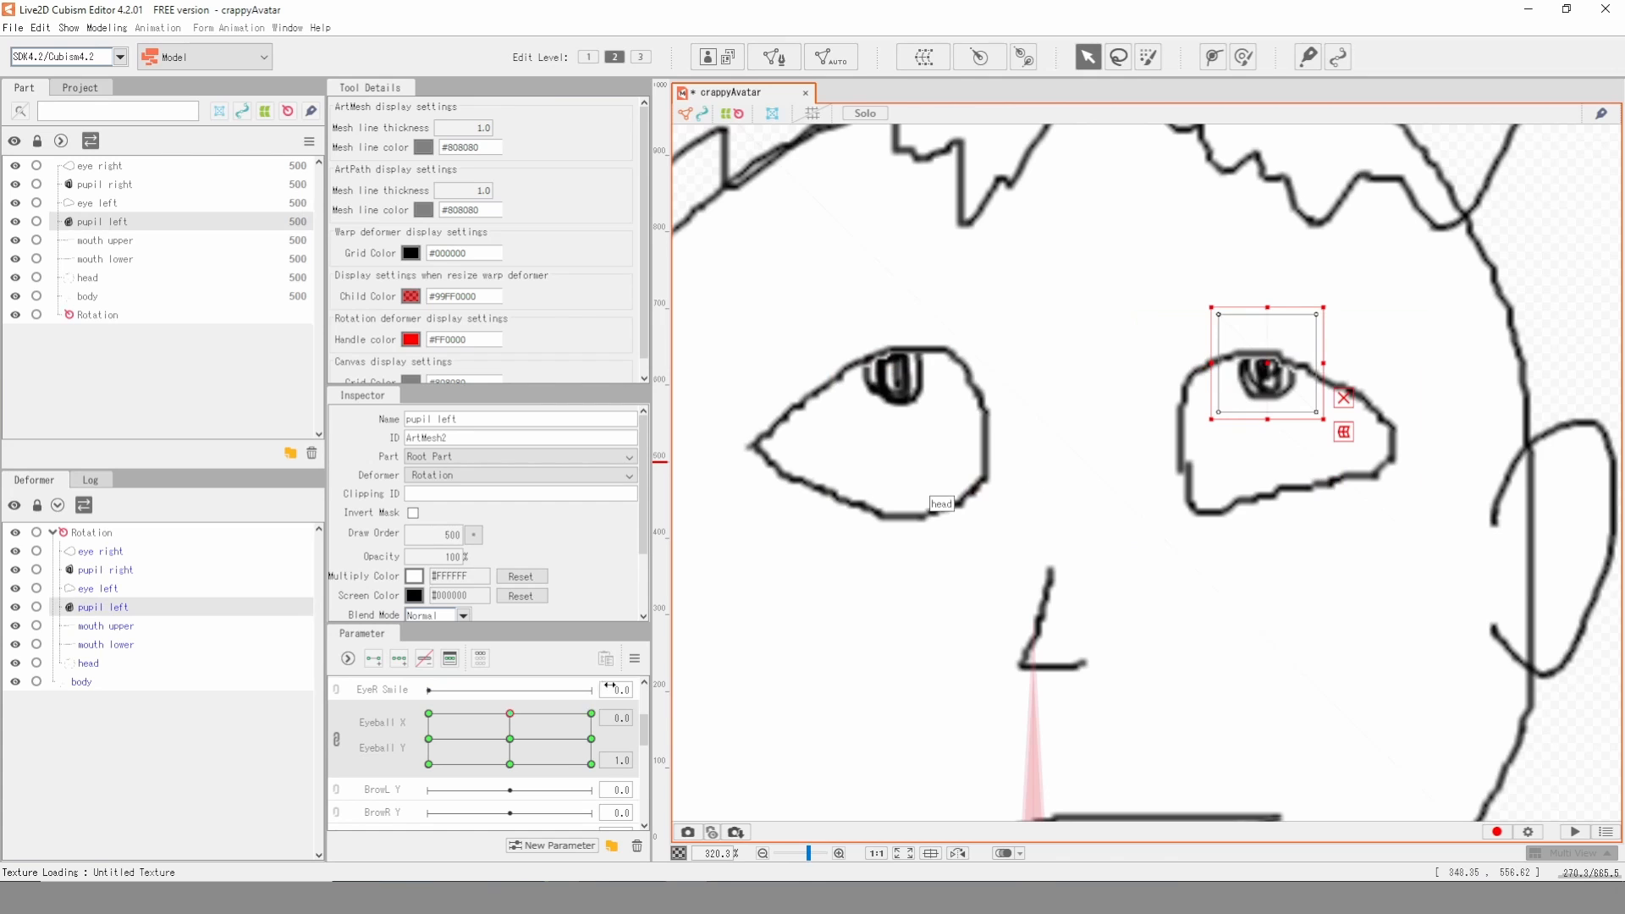
- At Eyeball X 1, Y 1, move both pupils to the upper-right part of their eyes
left_click(590, 714)
left_click(887, 431)
left_click_drag(887, 432, 941, 382)
left_click(1253, 428)
left_click_drag(1253, 429, 1309, 395)
- Move both pupils to the right edge of the eyes at Eyeball X 1, Y 0, and to the lower right at X 1, Y -1
left_click(591, 739)
left_click(901, 427)
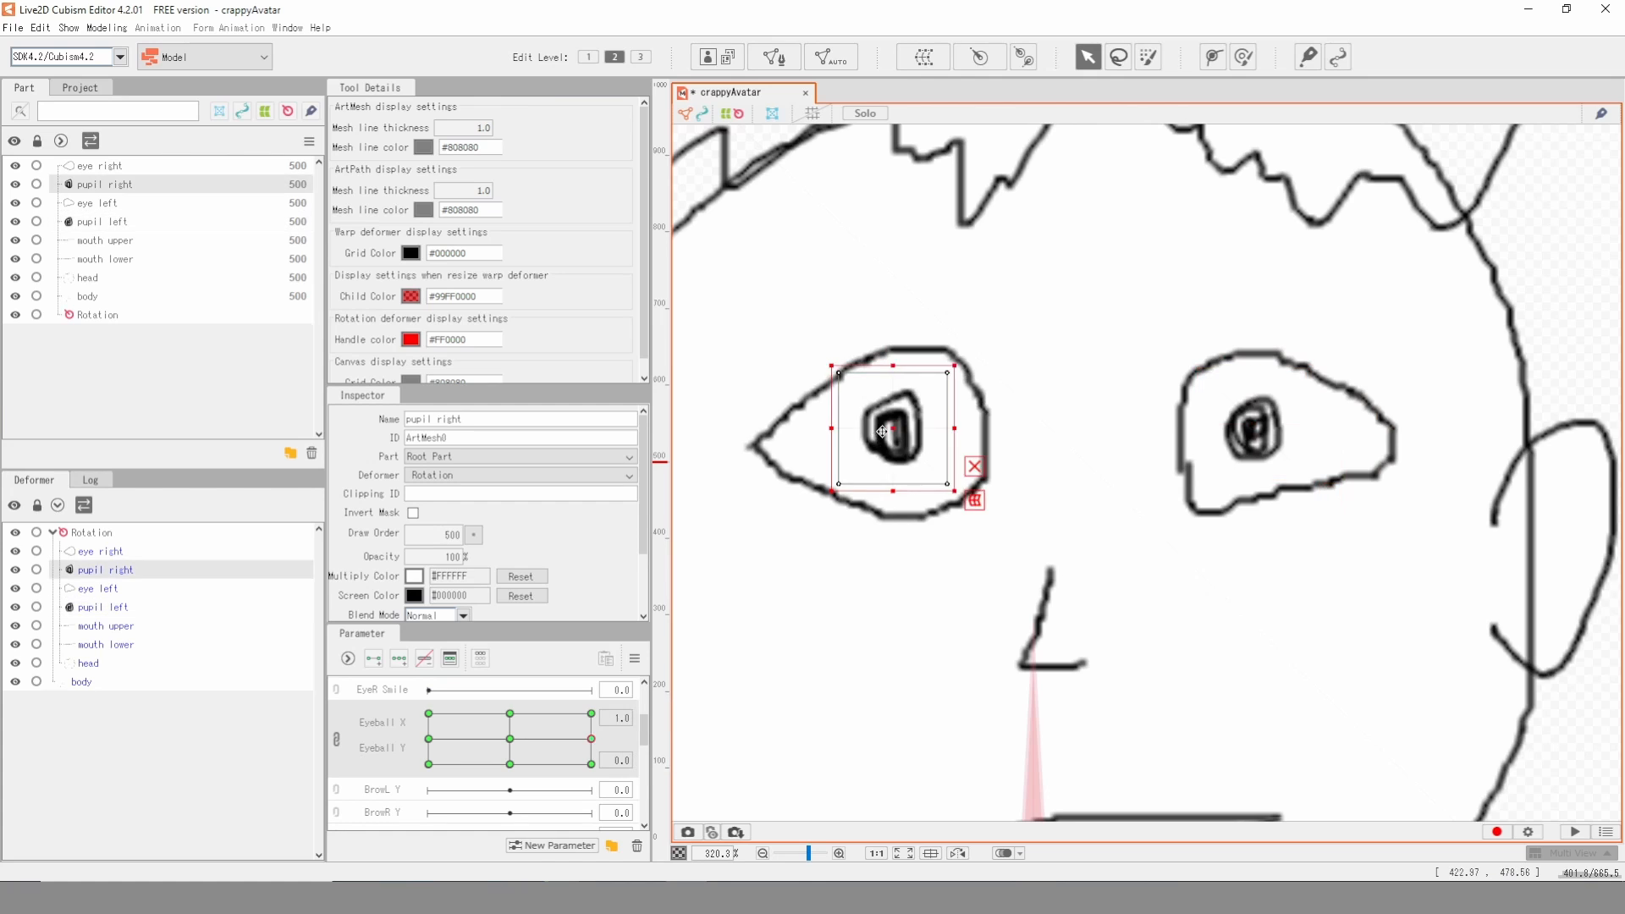
left_click_drag(901, 427, 968, 429)
left_click_drag(1279, 436, 1397, 442)
left_click(590, 763)
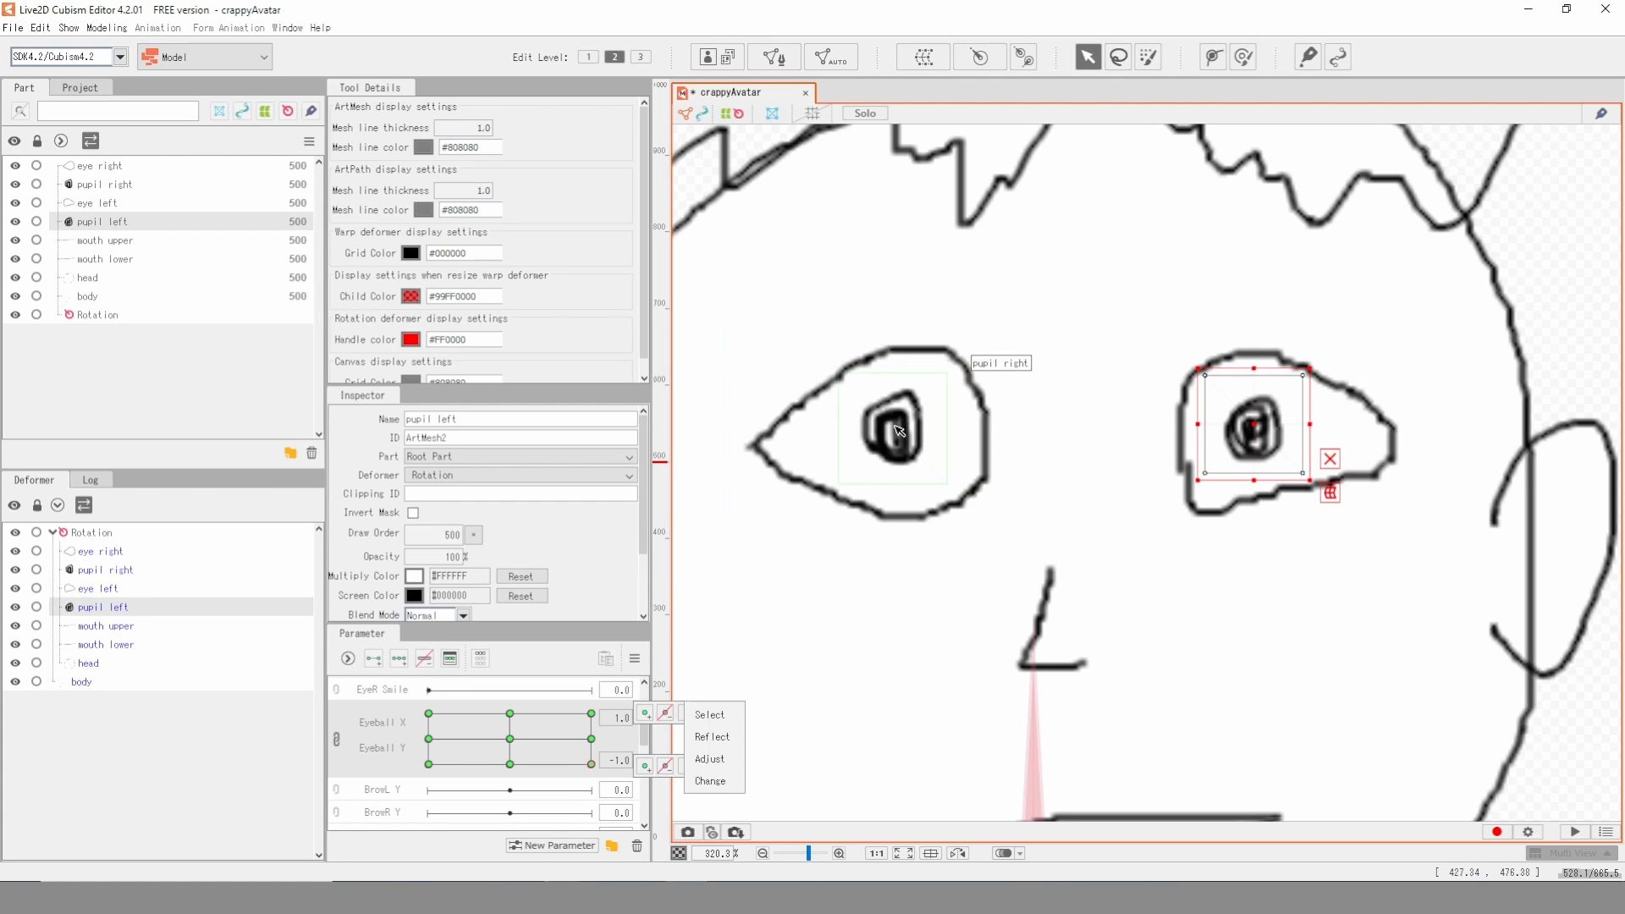
left_click_drag(889, 427, 940, 478)
left_click_drag(1252, 433, 1308, 464)
- Move both pupils straight down at Eyeball X 0, Y -1, and to the lower left at X -1, Y -1
left_click(510, 765)
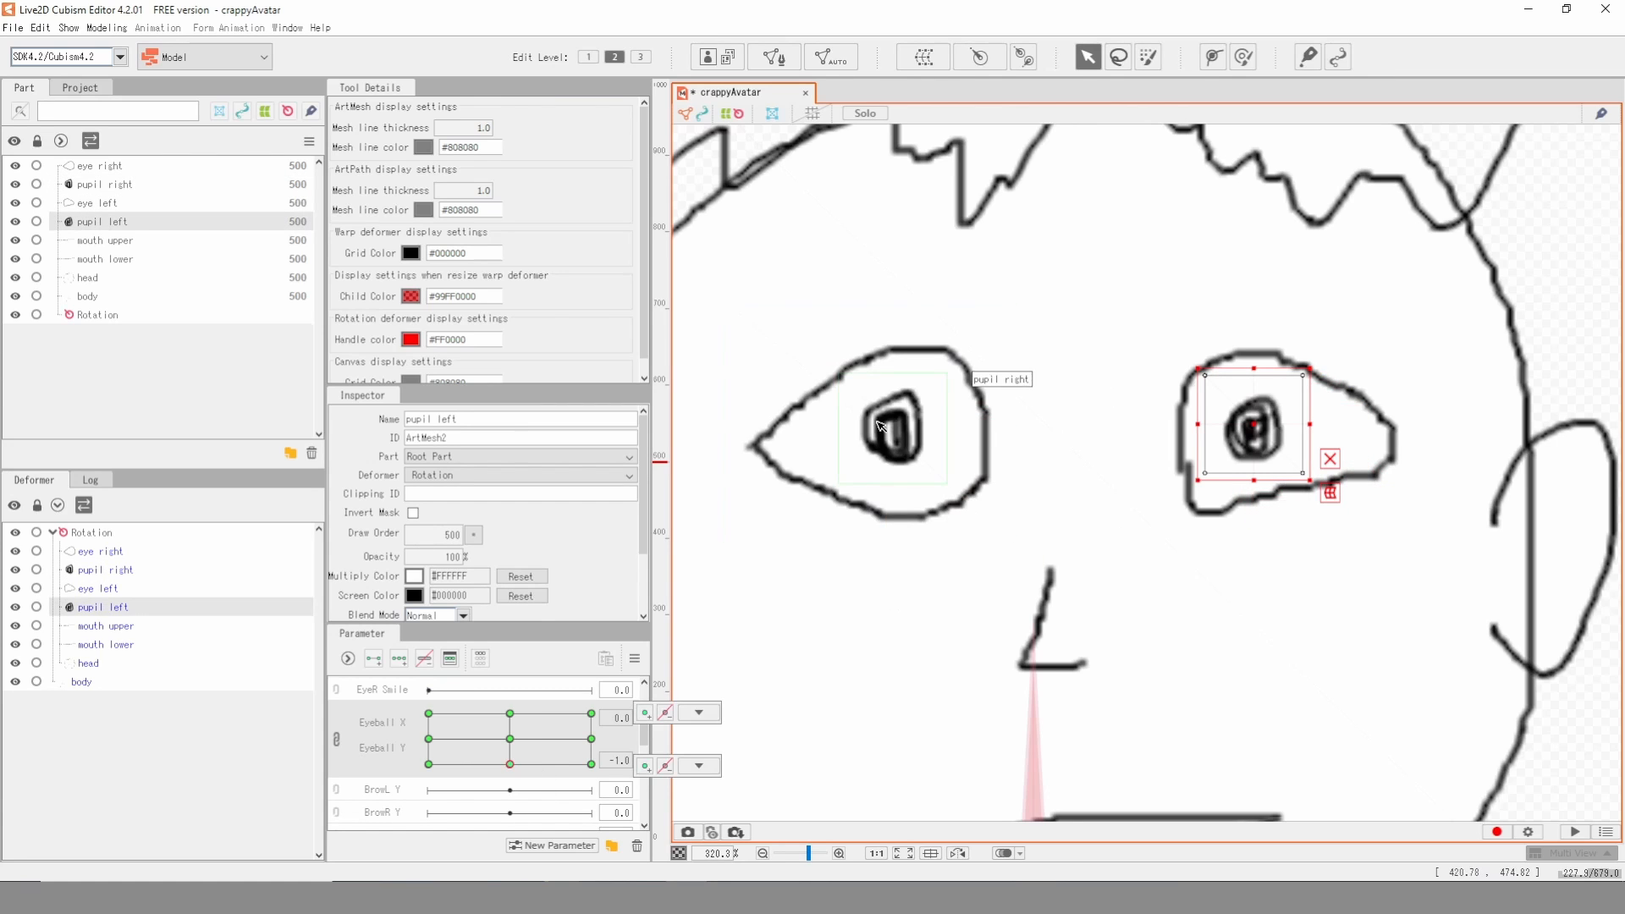
left_click_drag(890, 427, 889, 490)
left_click_drag(1253, 432, 1275, 477)
left_click(429, 764)
left_click_drag(888, 428, 836, 482)
left_click_drag(1253, 430, 1211, 474)
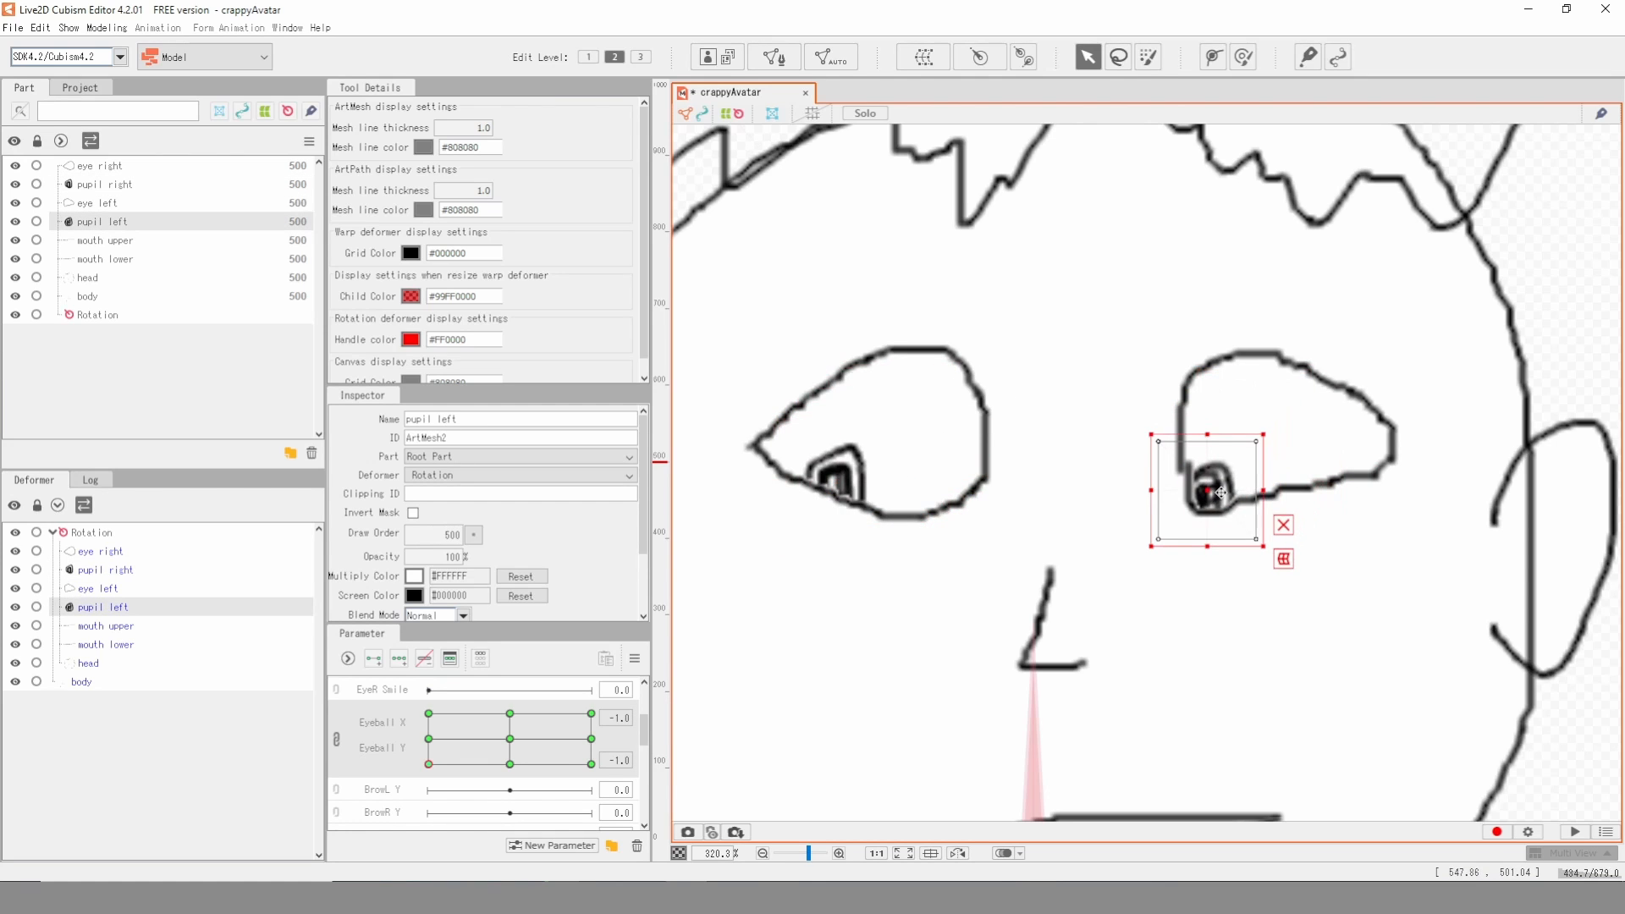
- Move both pupils to the left edge of the eyes at Eyeball X -1, Y 0, and to the upper left at X -1, Y 1
left_click(429, 739)
left_click_drag(893, 430, 777, 446)
left_click_drag(1251, 425, 1199, 435)
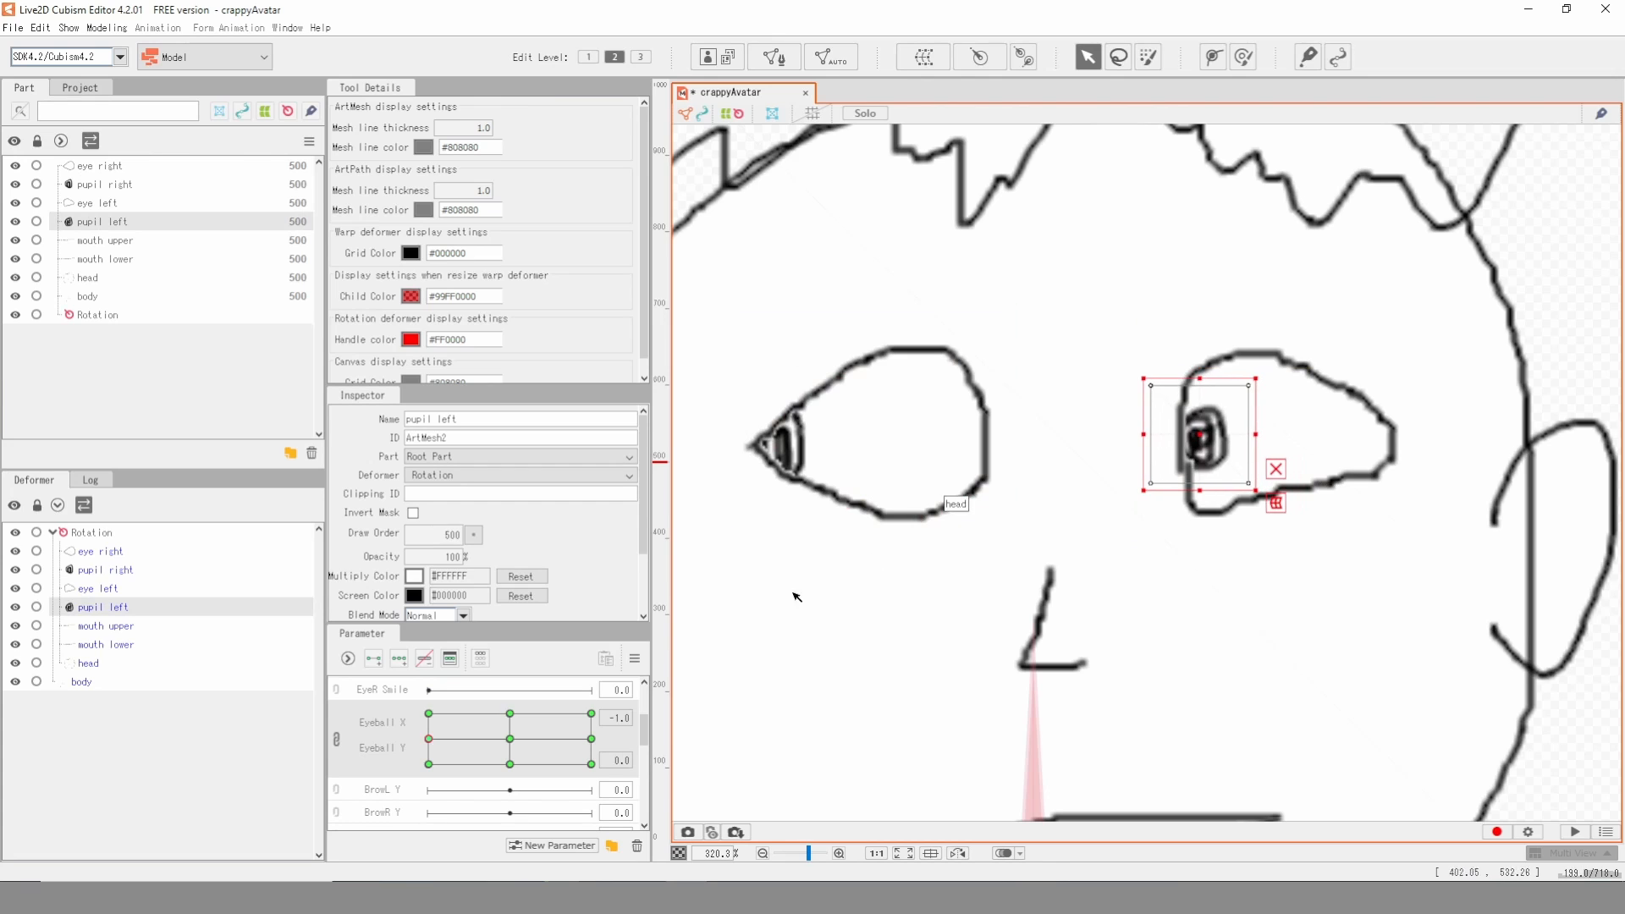
left_click(430, 713)
left_click_drag(881, 429, 833, 413)
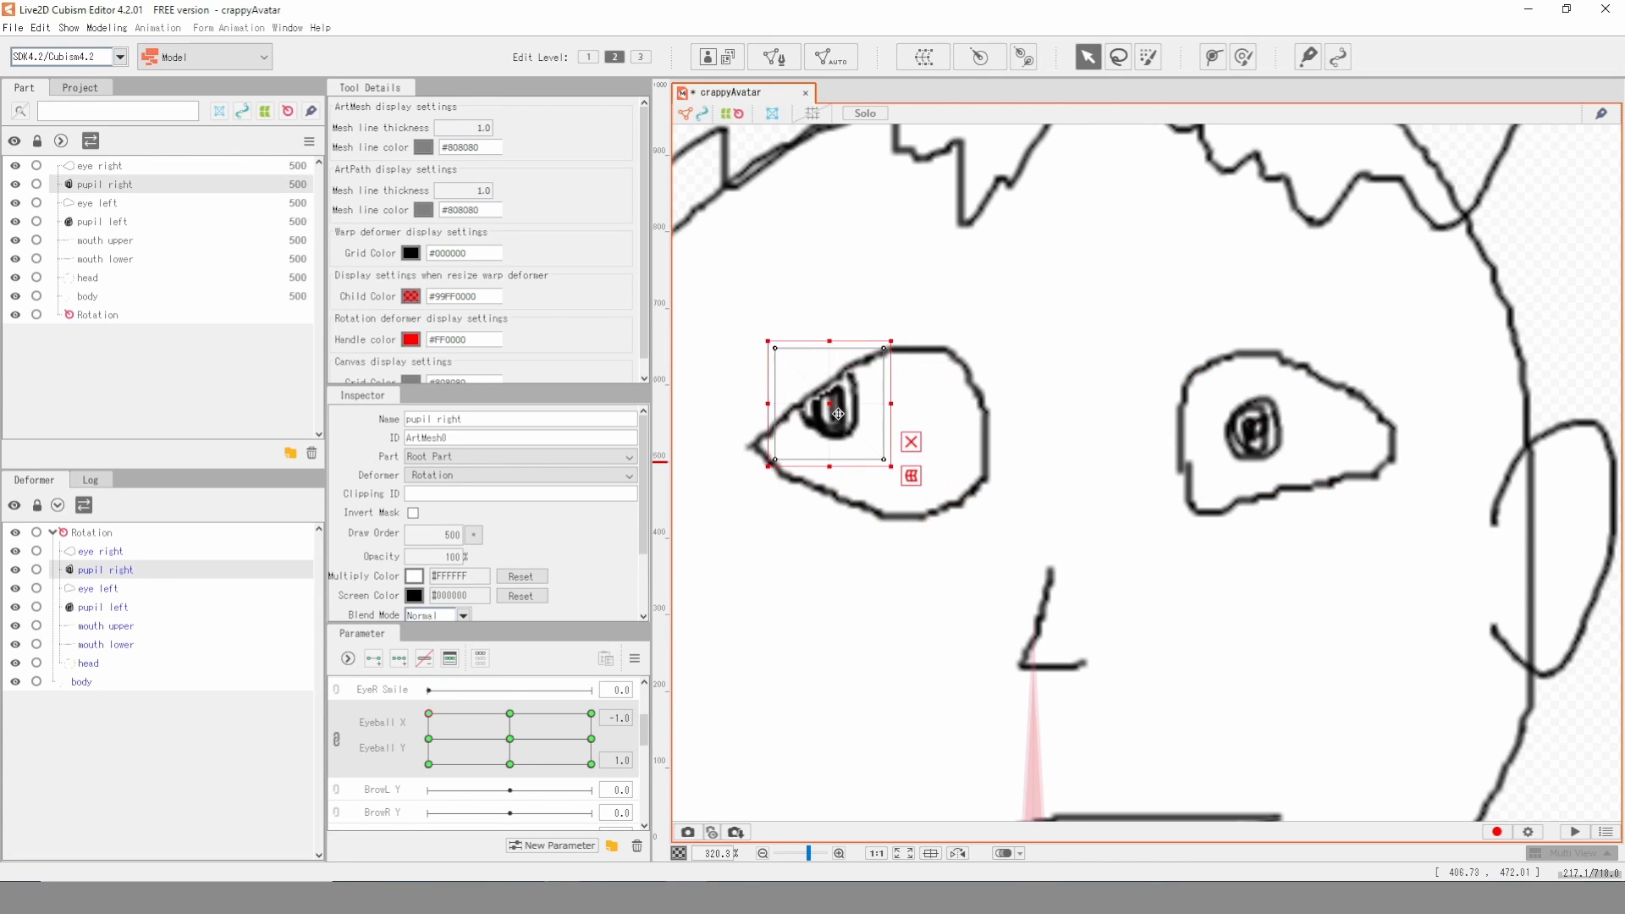
left_click_drag(1282, 427, 1237, 369)
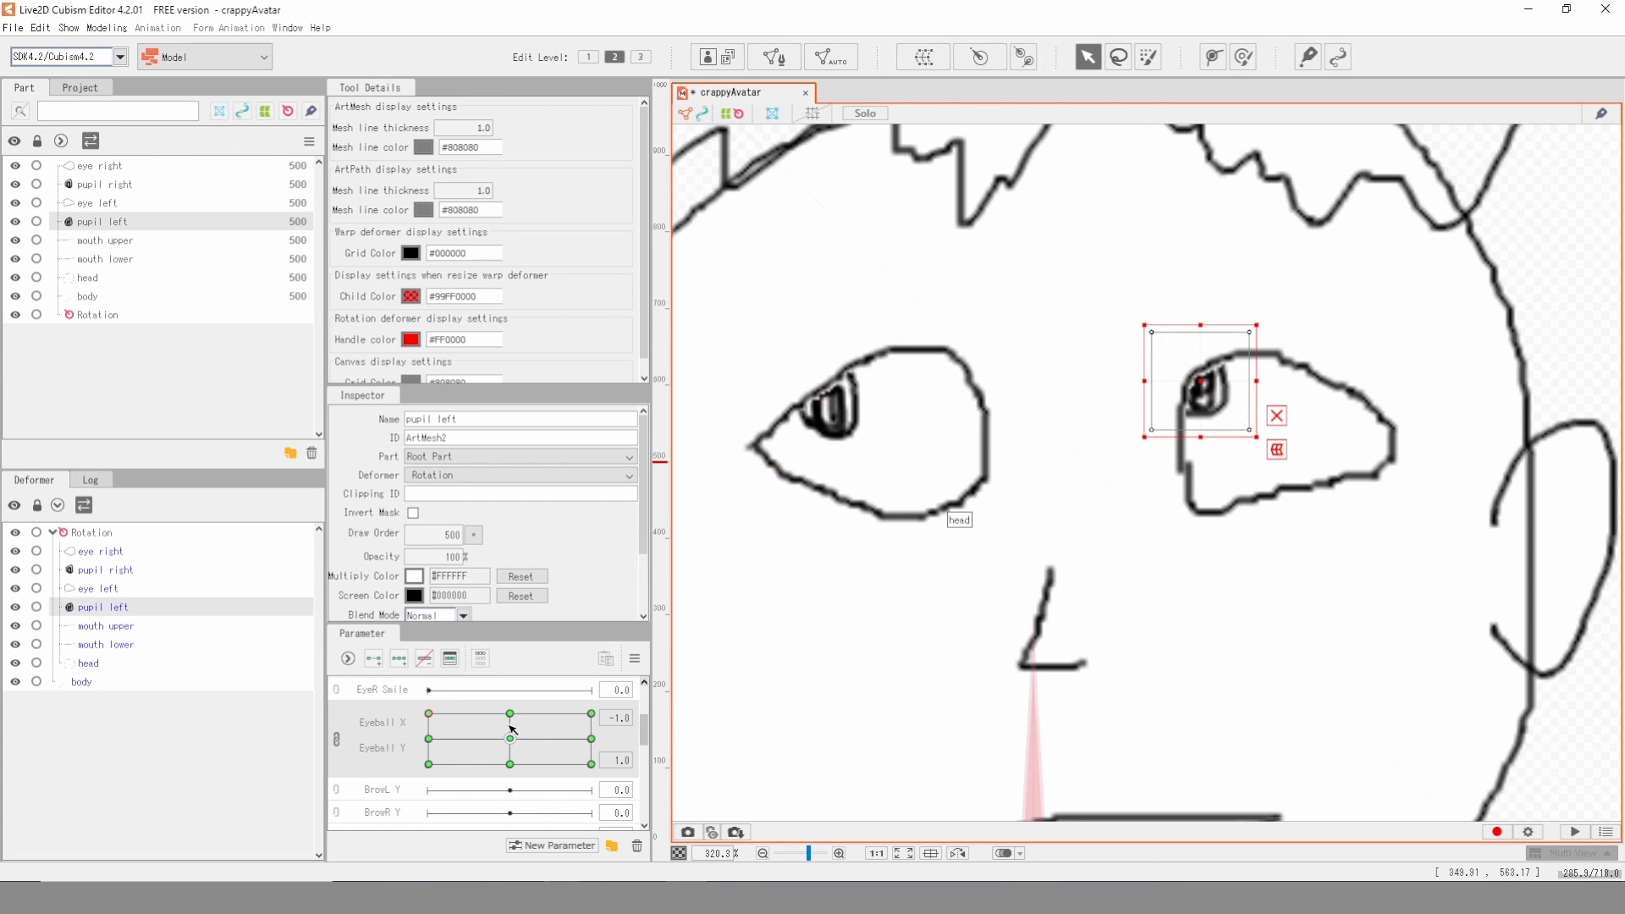
- Test the pupils' movement across the Eyeball grid and return both Eyeball values to 0
left_click(535, 714)
mouse_move(539, 711)
left_mouse_down()
mouse_move(471, 712)
mouse_move(436, 738)
mouse_move(450, 764)
mouse_move(539, 766)
mouse_move(544, 737)
left_mouse_up()
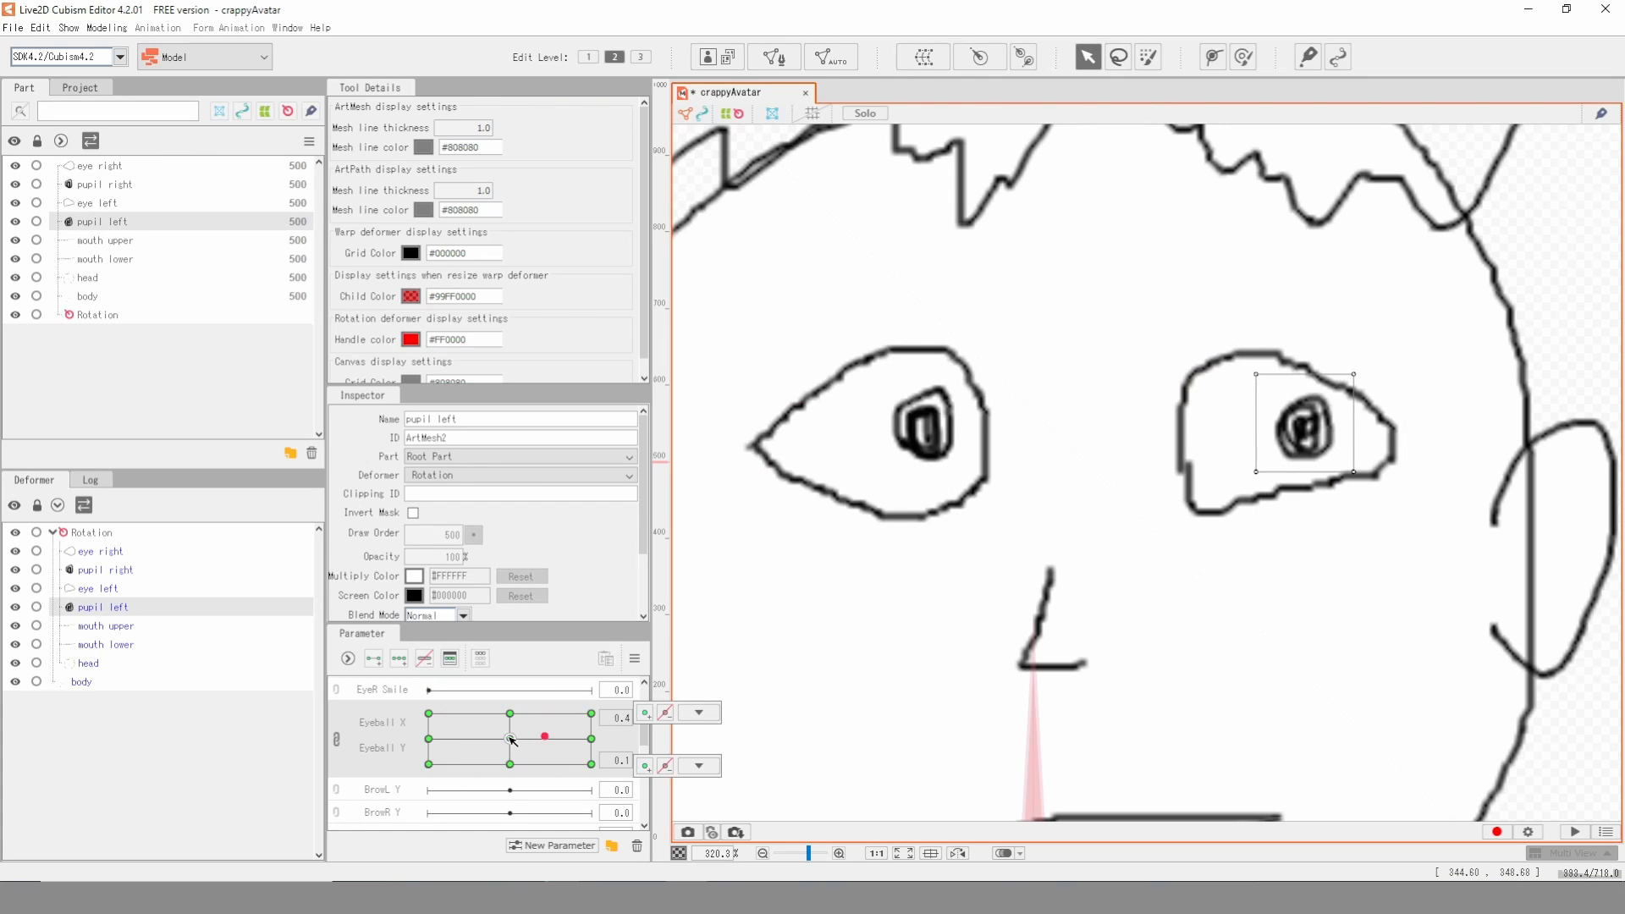
left_click(509, 738)
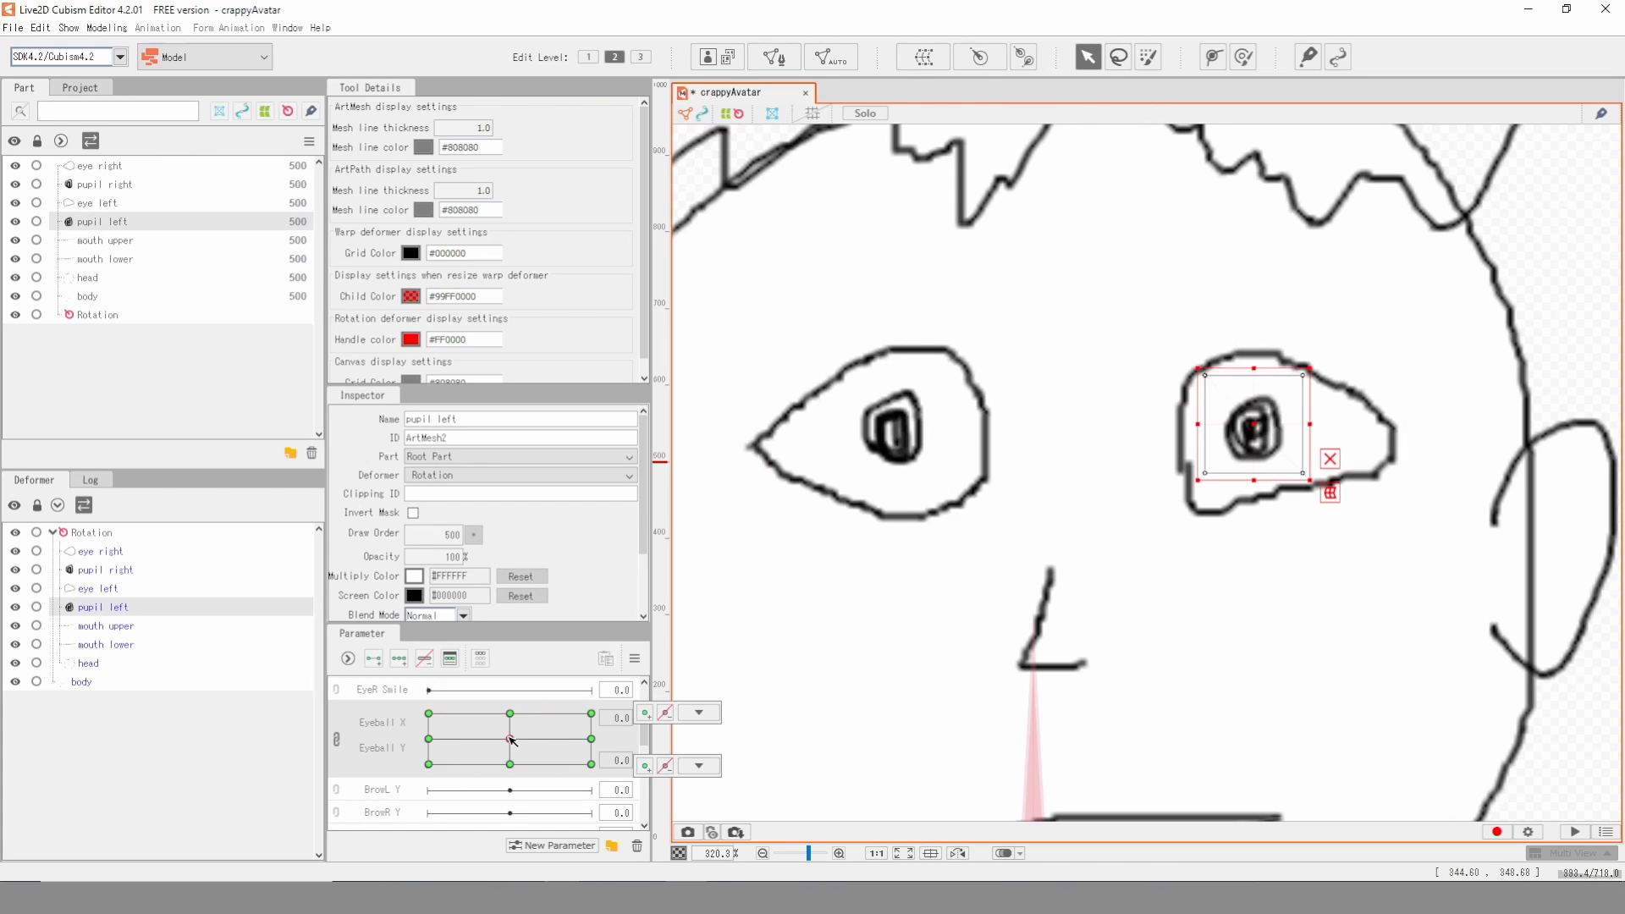
- Add two keys to EyeR Open for the eye right mesh and set the parameter to 0
left_click(815, 418)
left_click(809, 406)
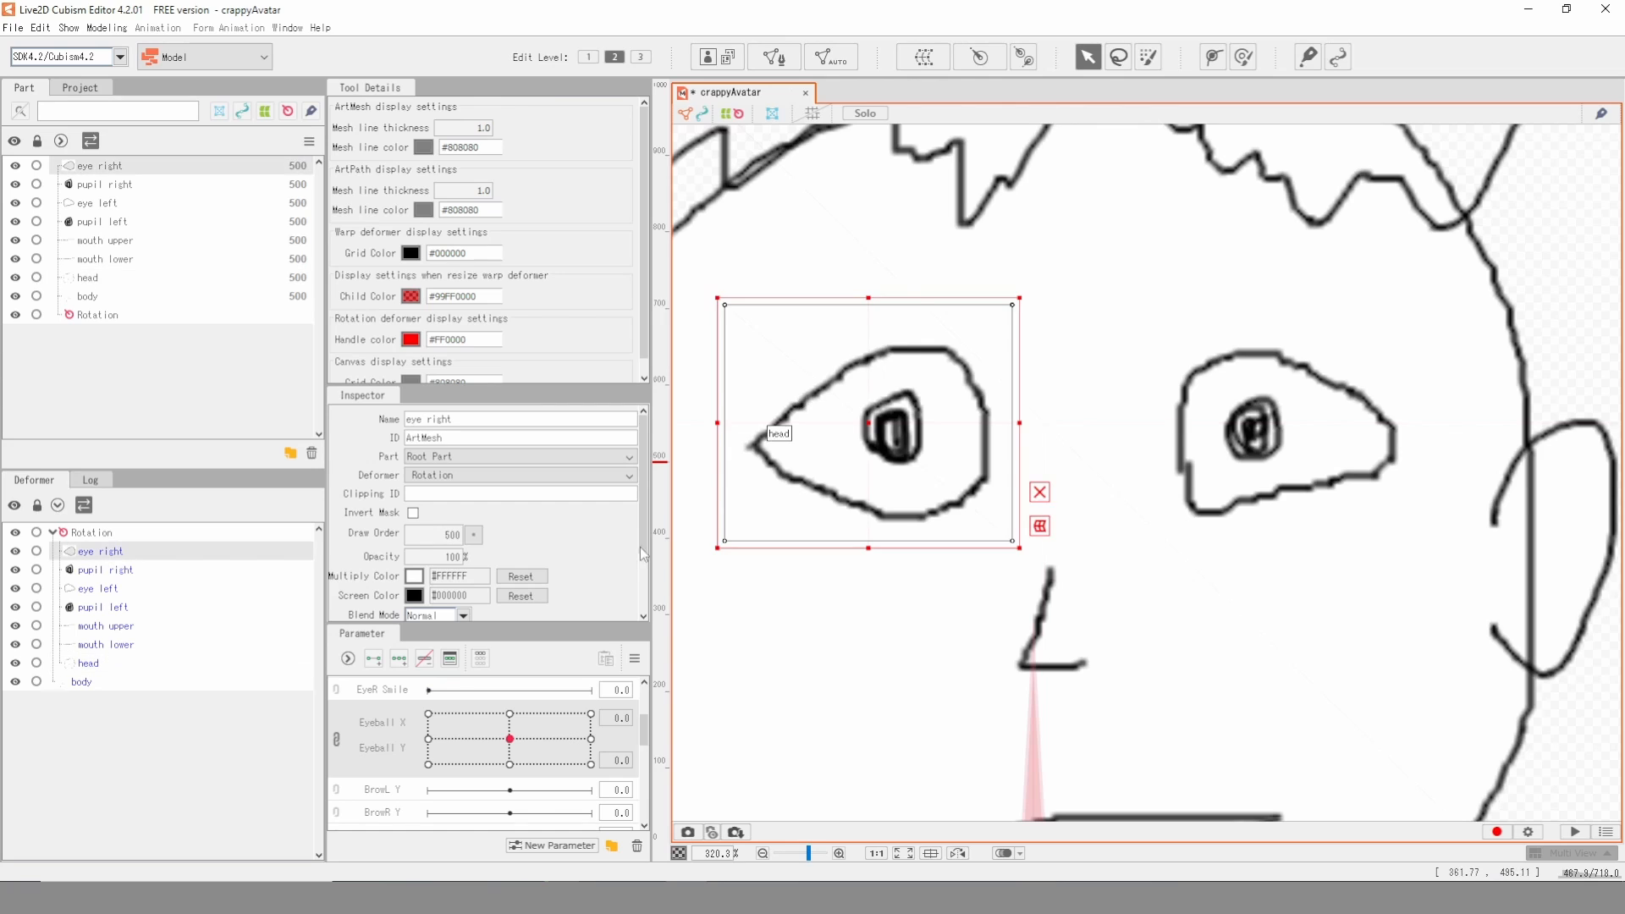
scroll(364, 732, "up", 3)
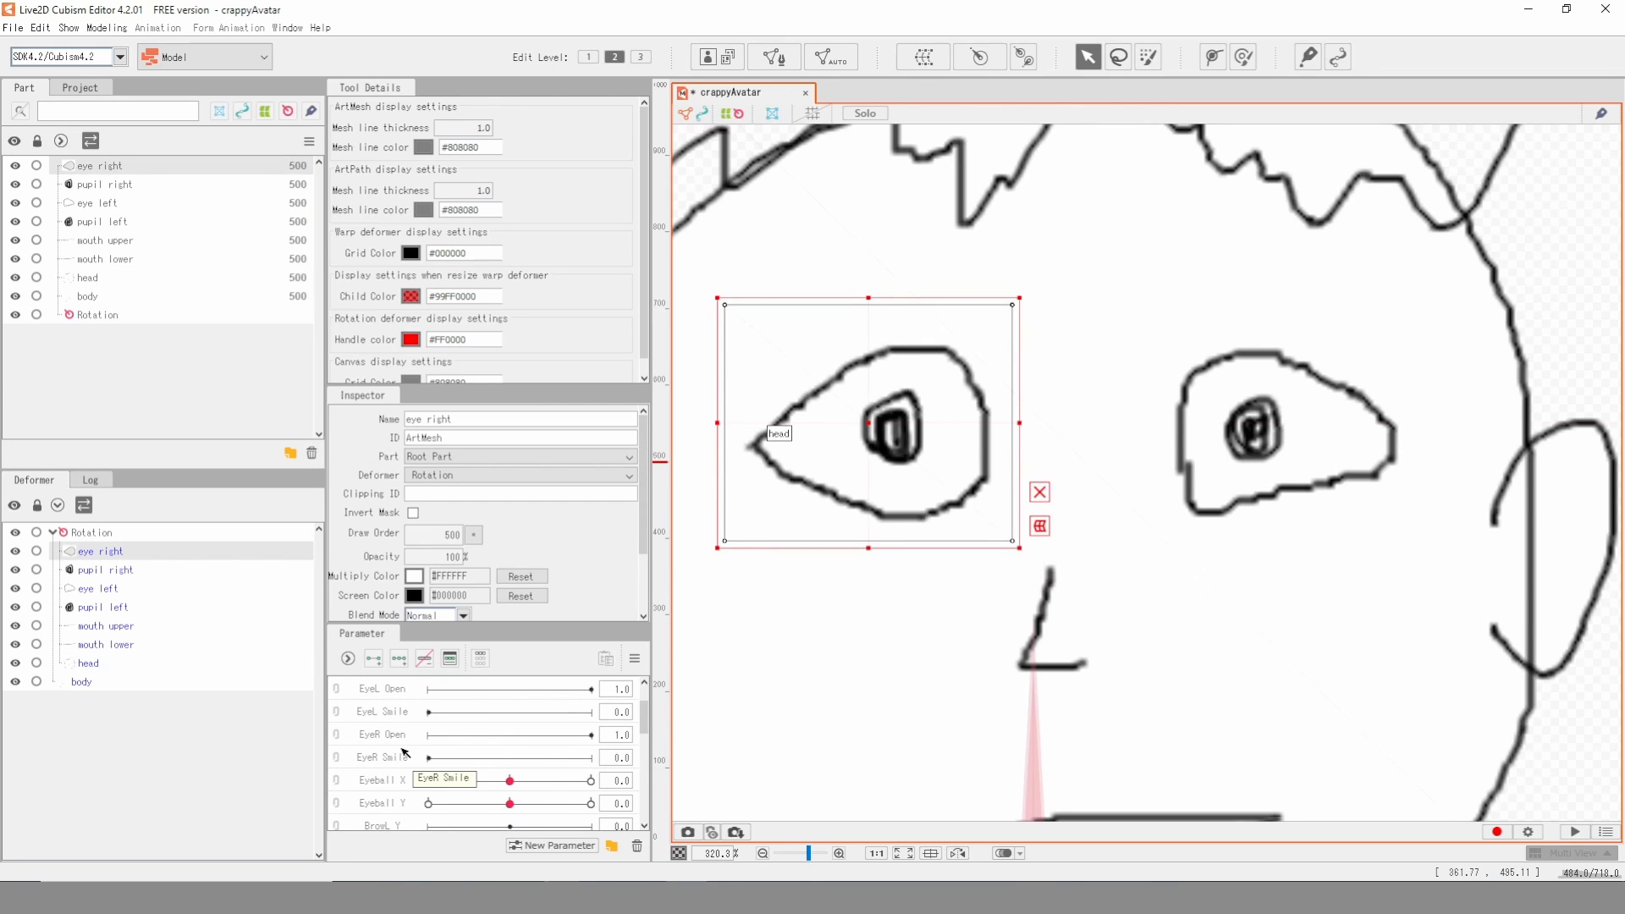
left_click(402, 742)
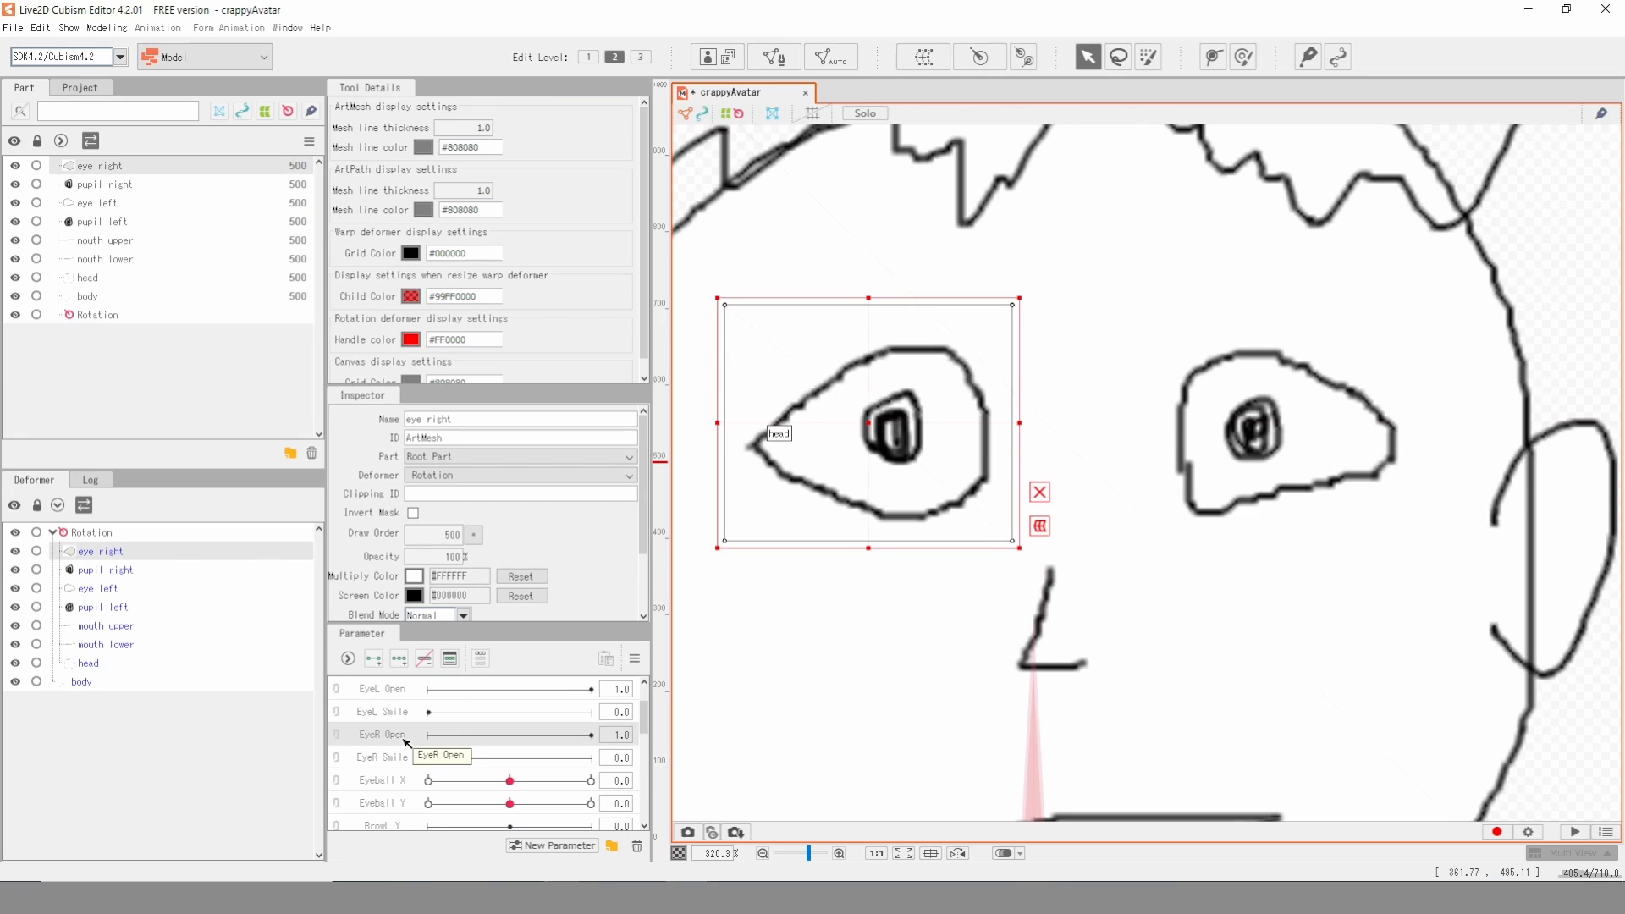
left_click(373, 659)
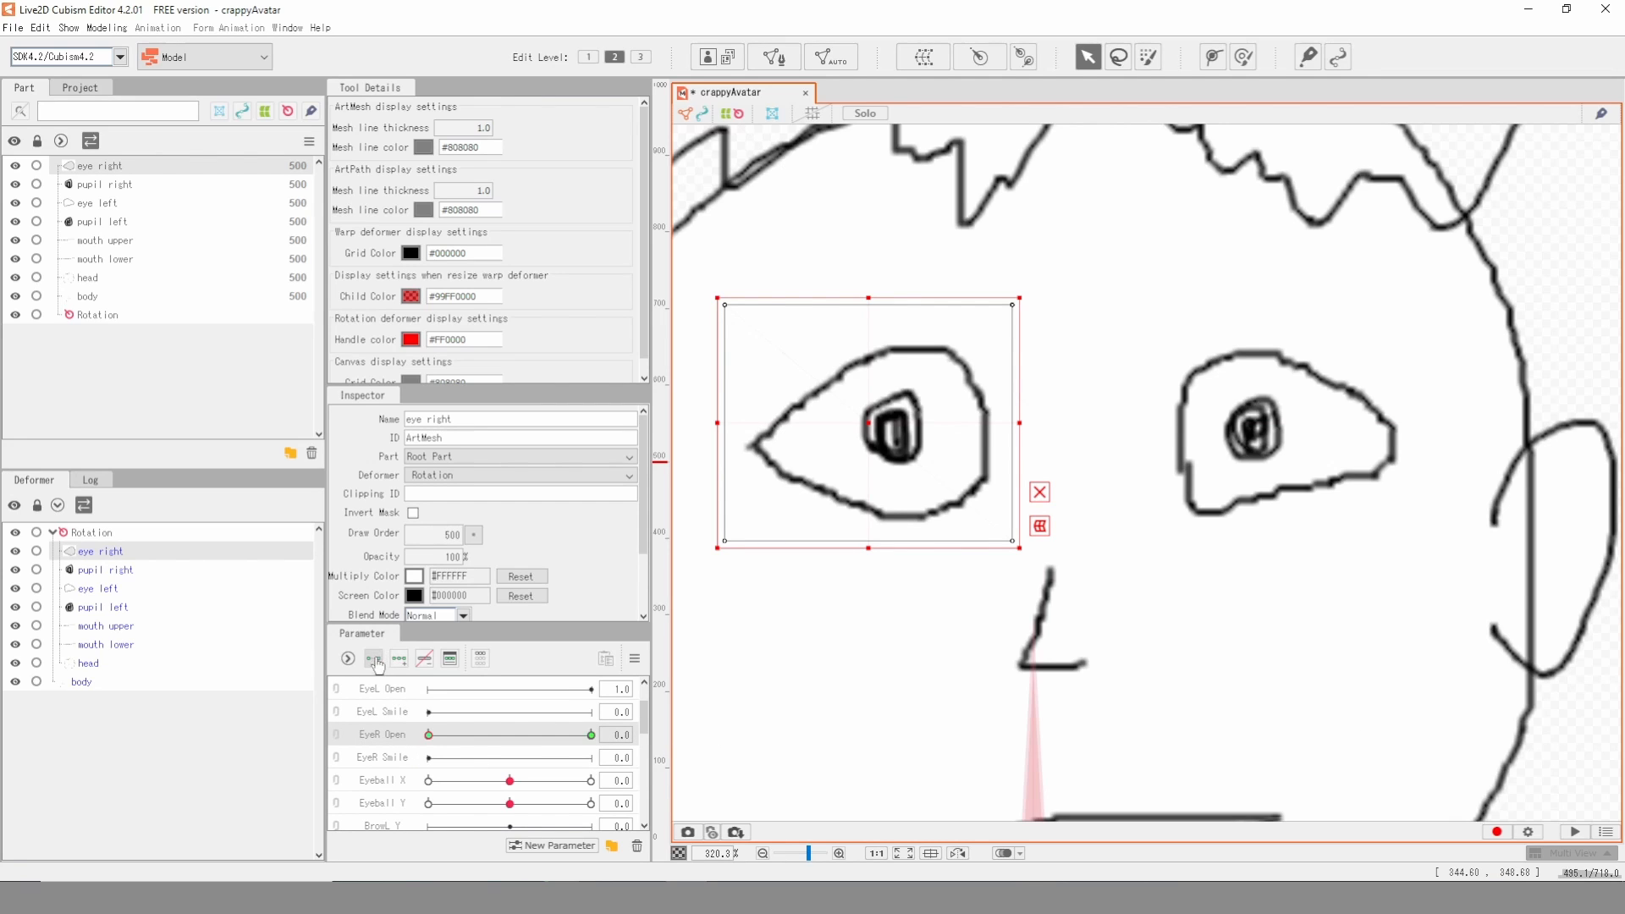
left_click(588, 735)
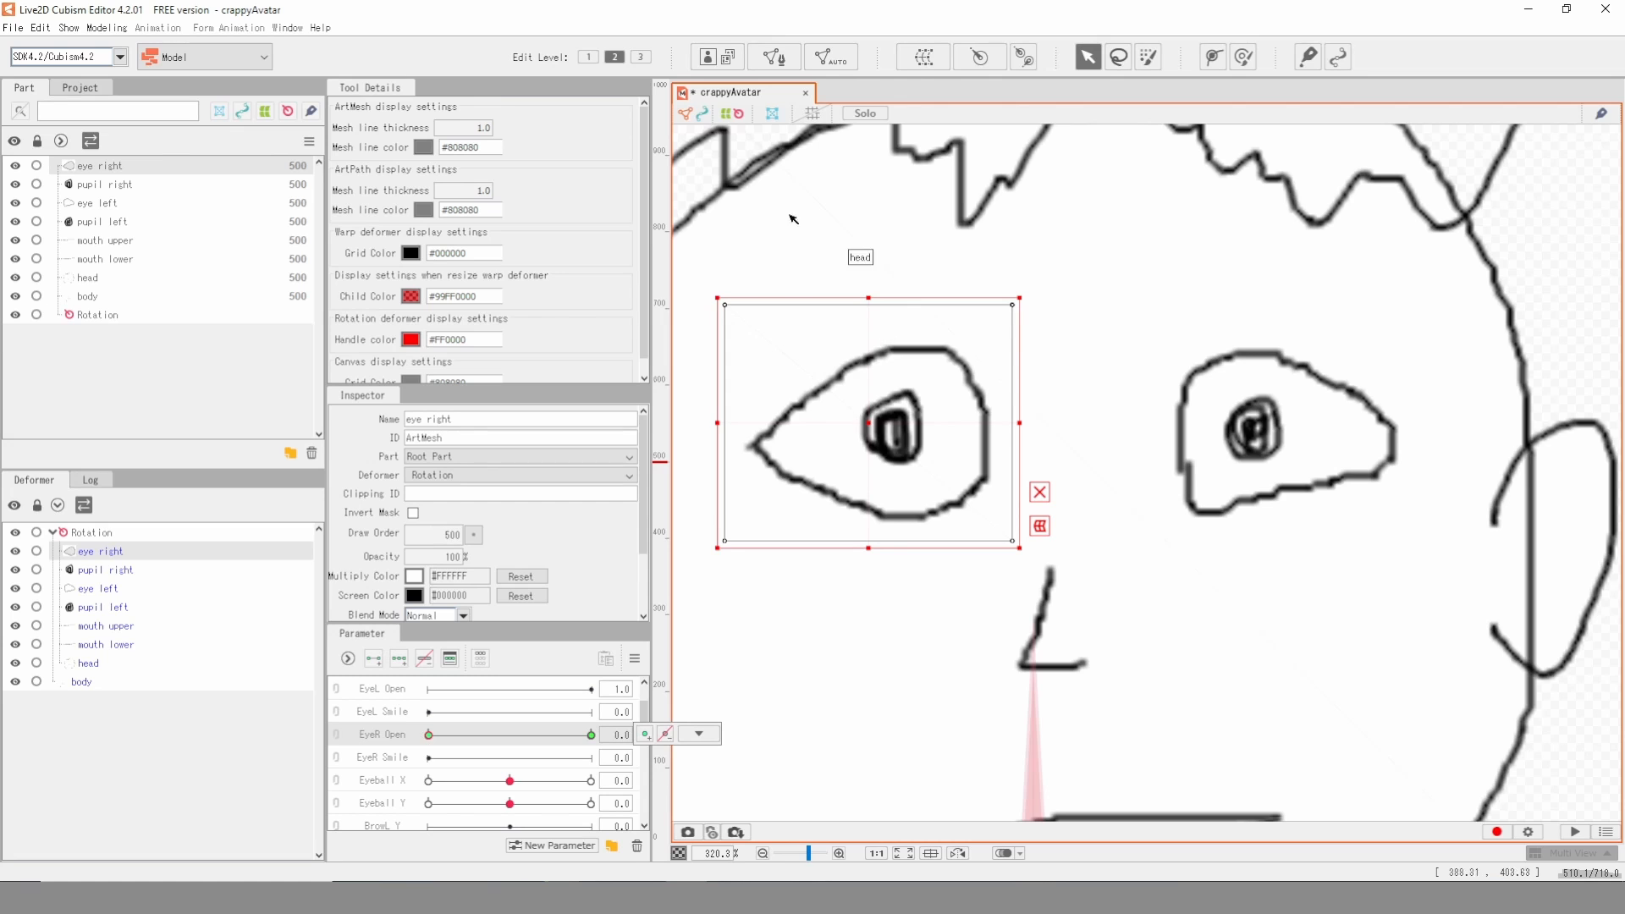
- Edit the eye right mesh and place a ring of vertices just outside the eye's outline
left_click(775, 59)
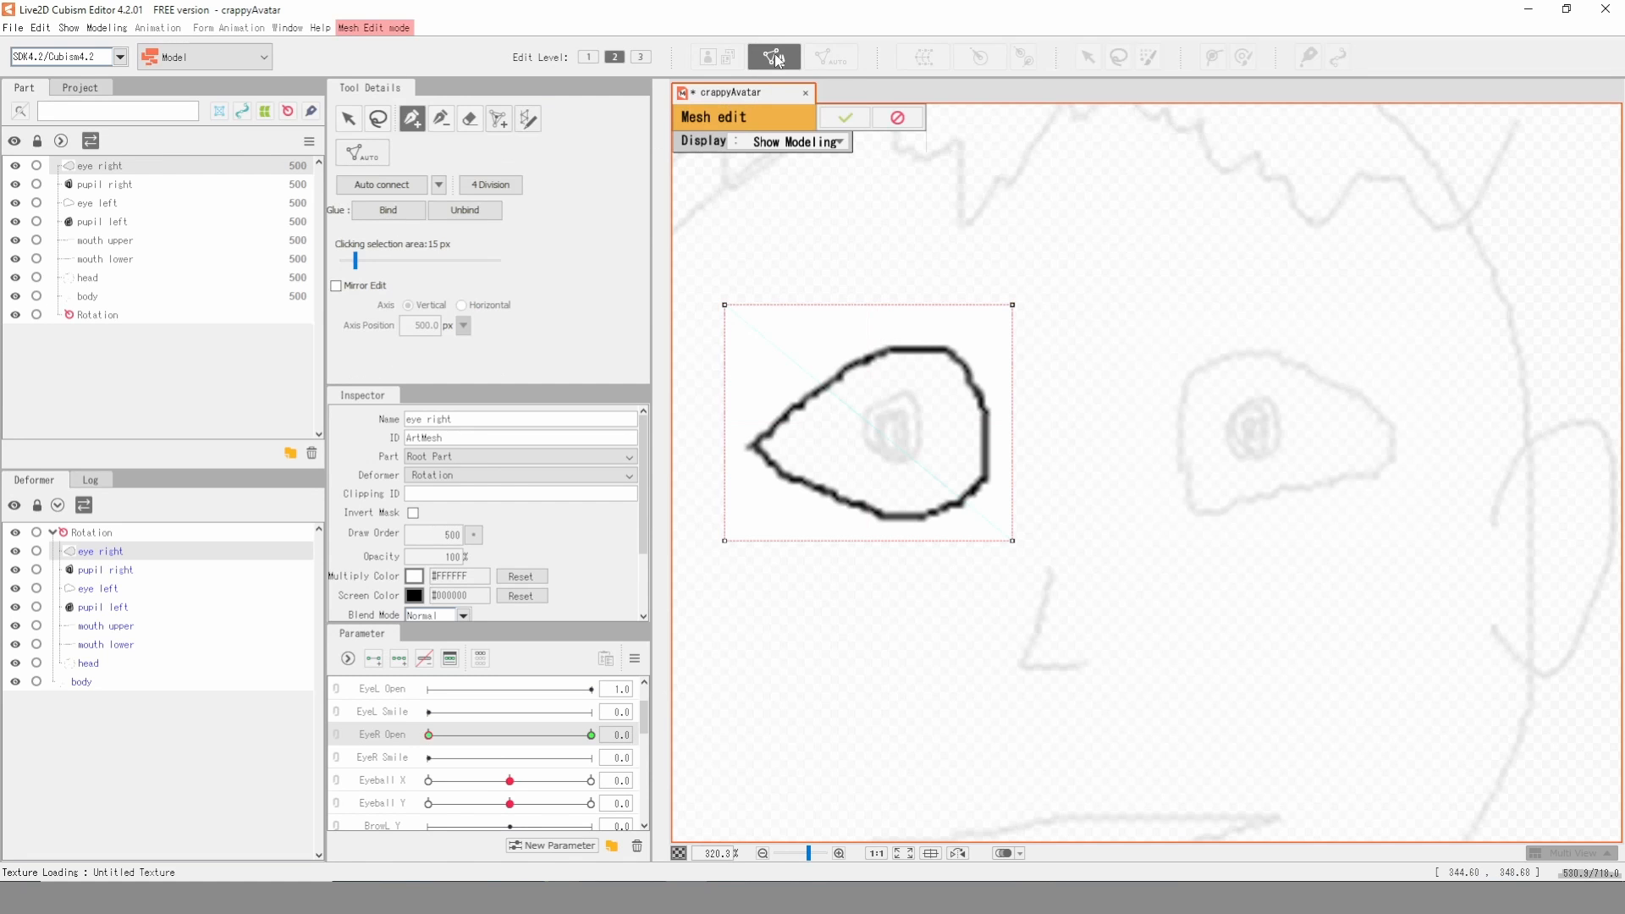
scroll(766, 412, "up", 2)
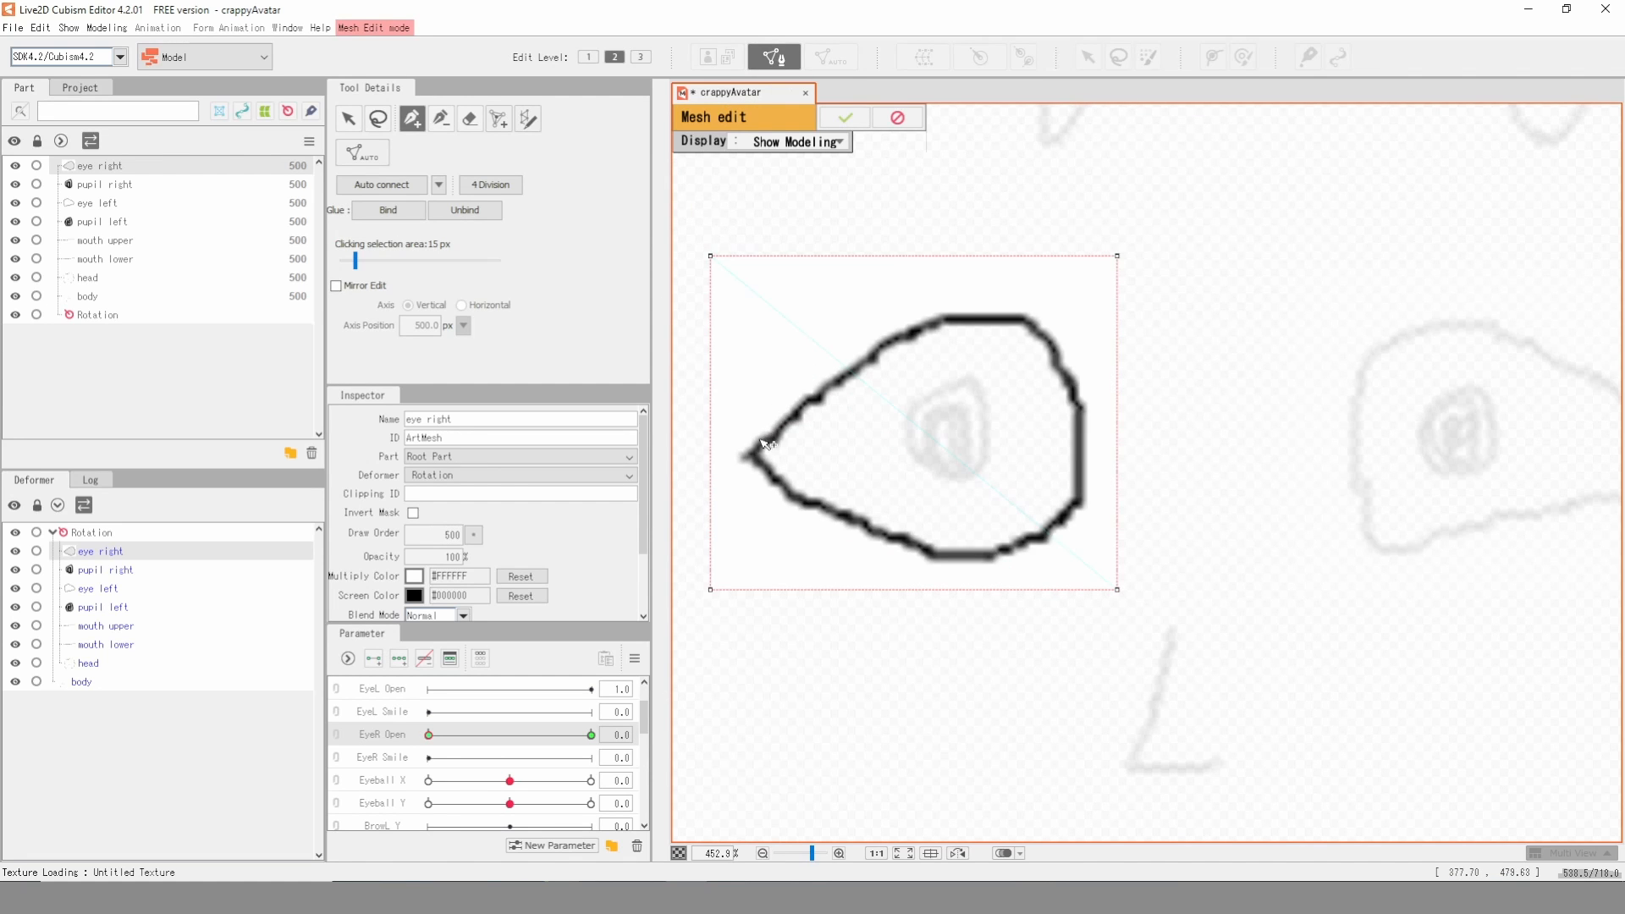
scroll(766, 441, "up", 2)
left_click(738, 441)
left_click(837, 340)
left_click(944, 275)
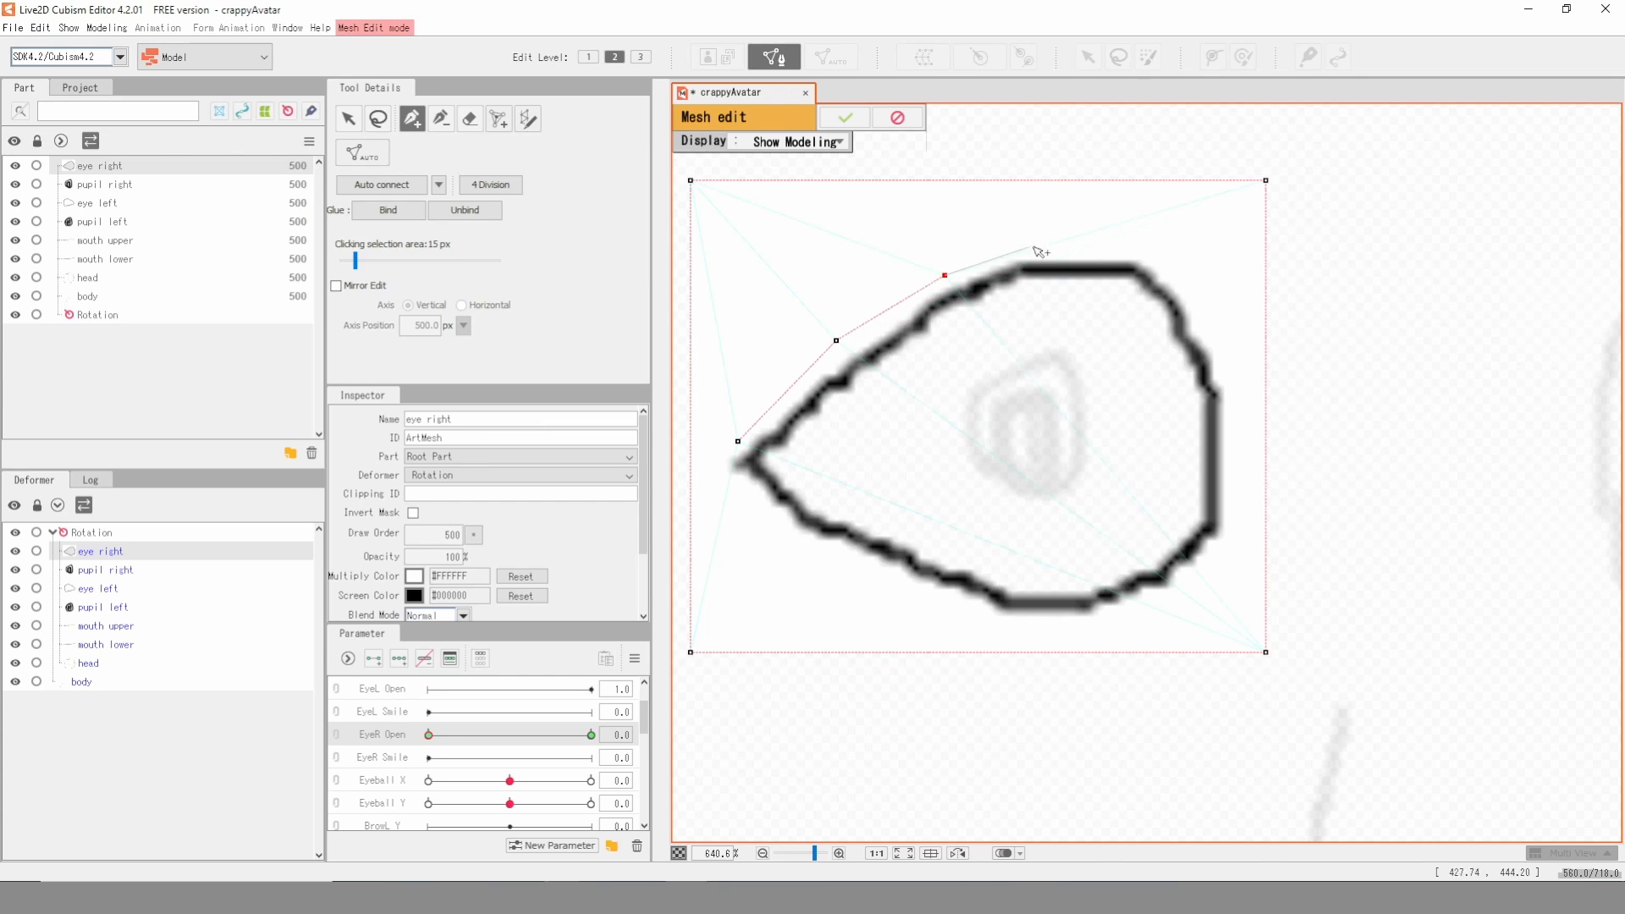
left_click(1051, 245)
left_click(1160, 258)
left_click(1213, 329)
left_click(1236, 437)
left_click(1228, 540)
left_click(1163, 601)
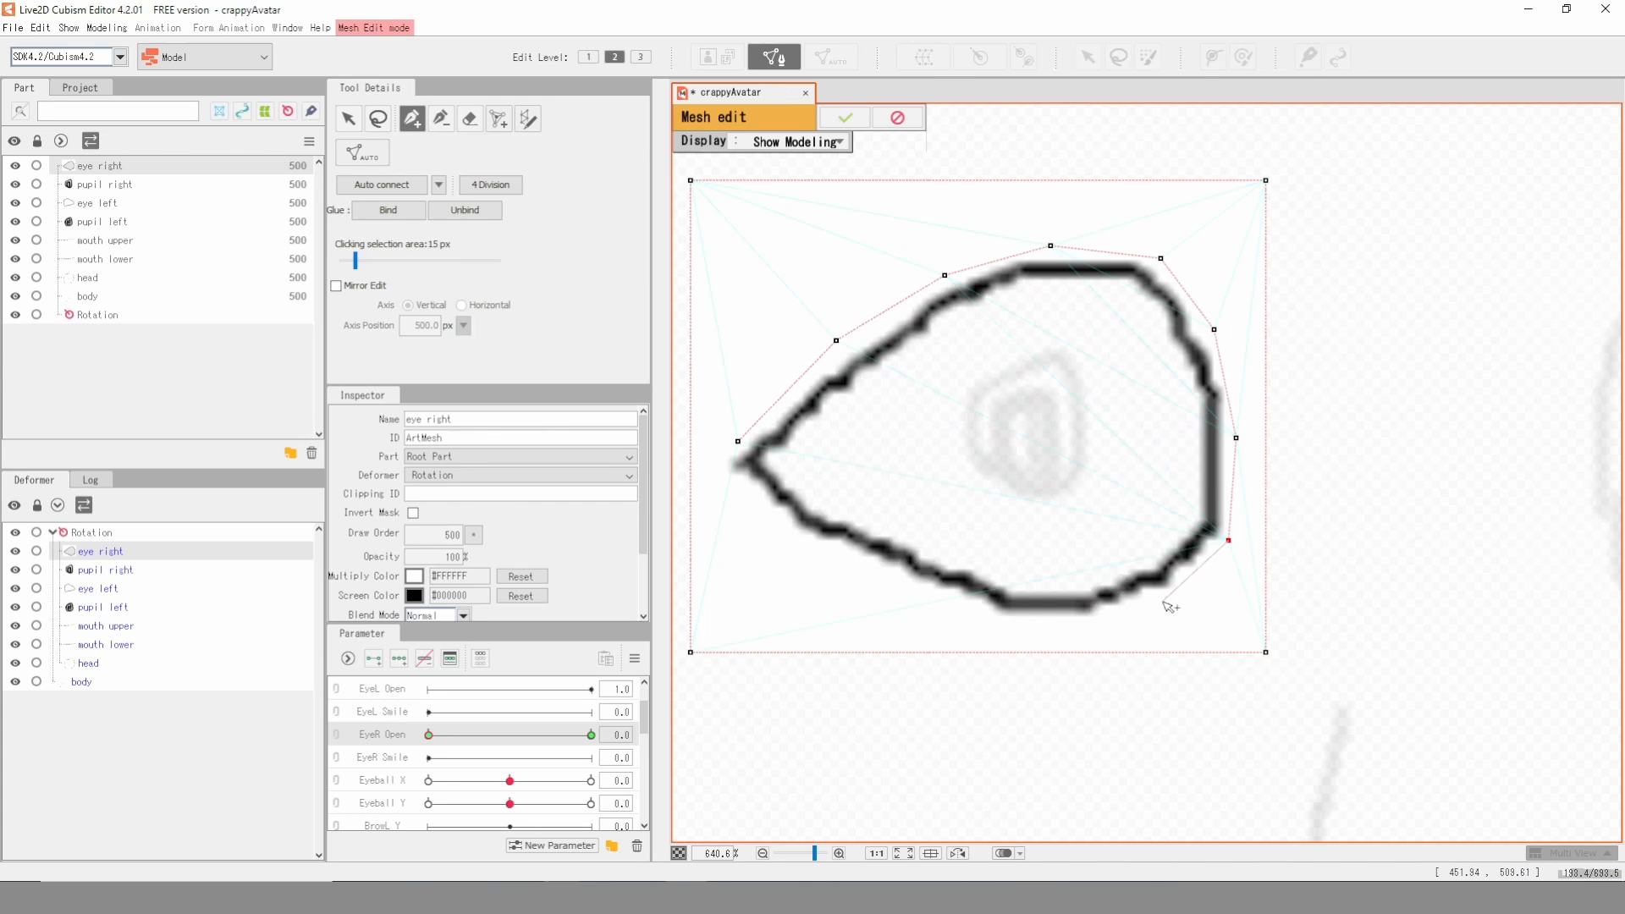
left_click(1047, 626)
left_click(959, 612)
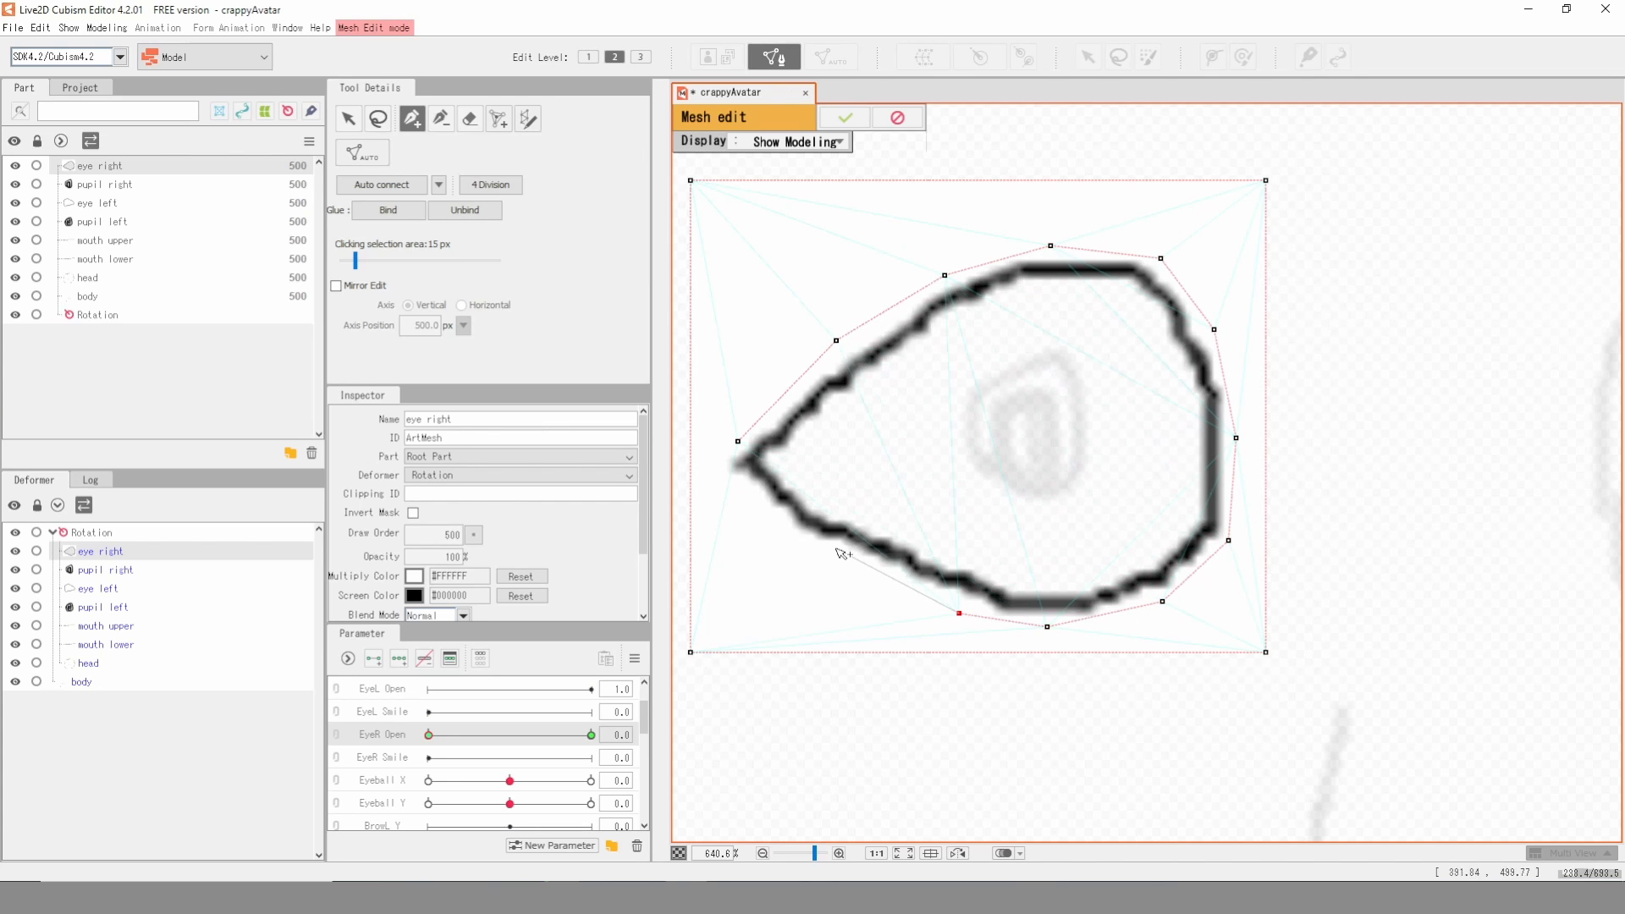
left_click(716, 468)
- Add an inner ring of vertices along the inside of the right eye's outline and apply the mesh edit
left_click(779, 444)
left_click(921, 331)
left_click(1000, 284)
left_click(1134, 279)
left_click(1206, 394)
left_click(1200, 522)
left_click(1143, 577)
left_click(1083, 597)
left_click(1002, 597)
left_click(828, 522)
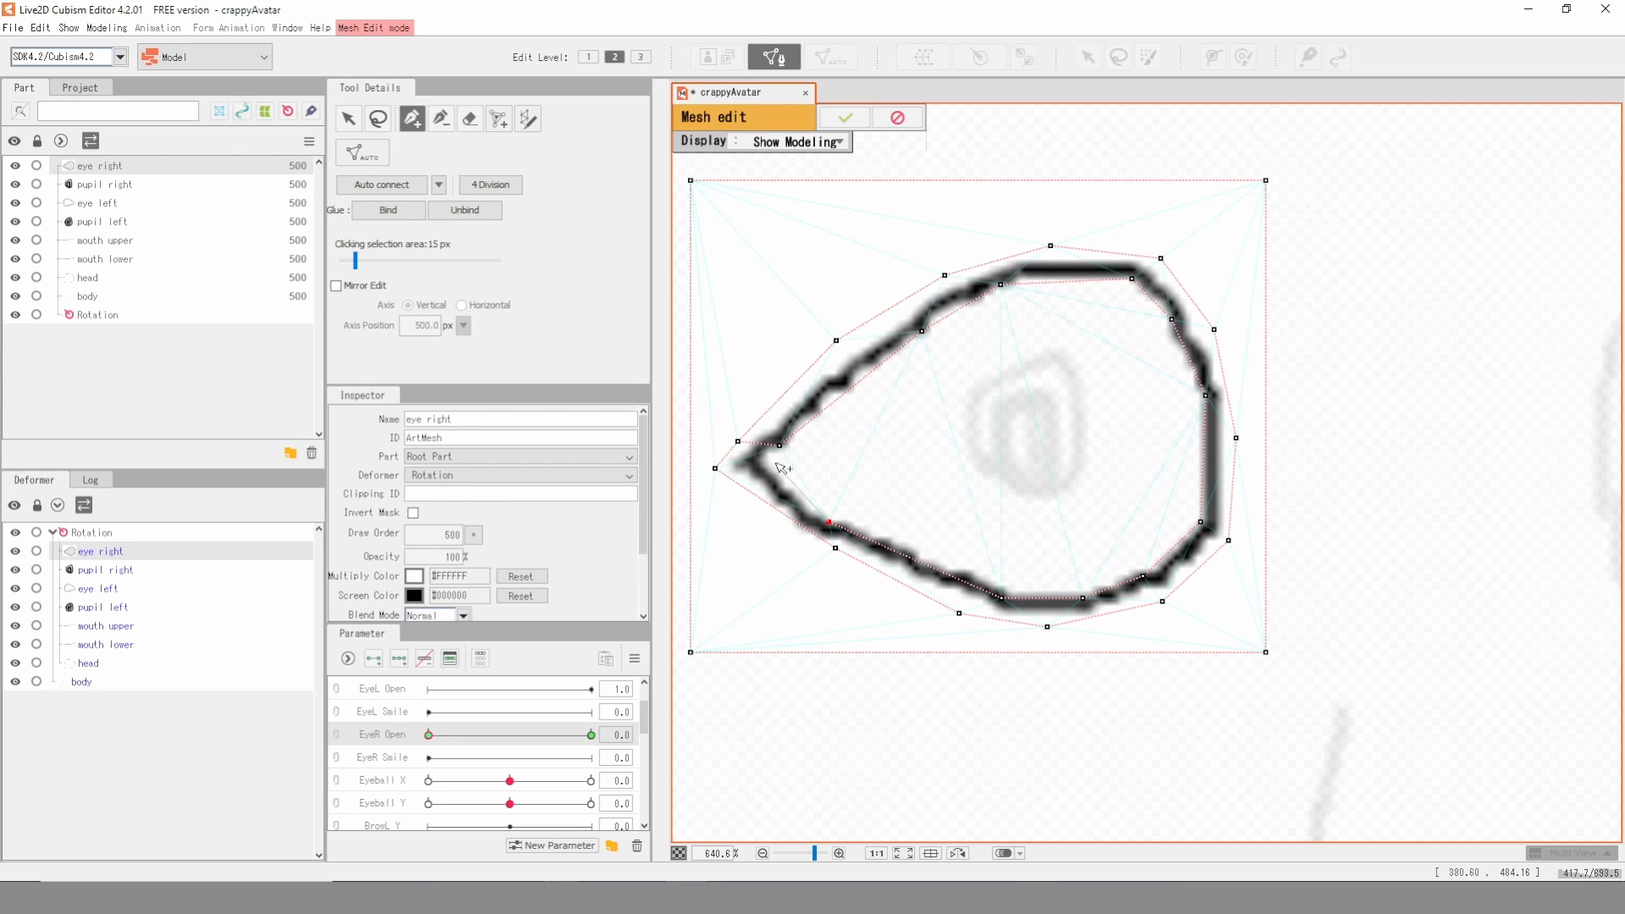
left_click(845, 117)
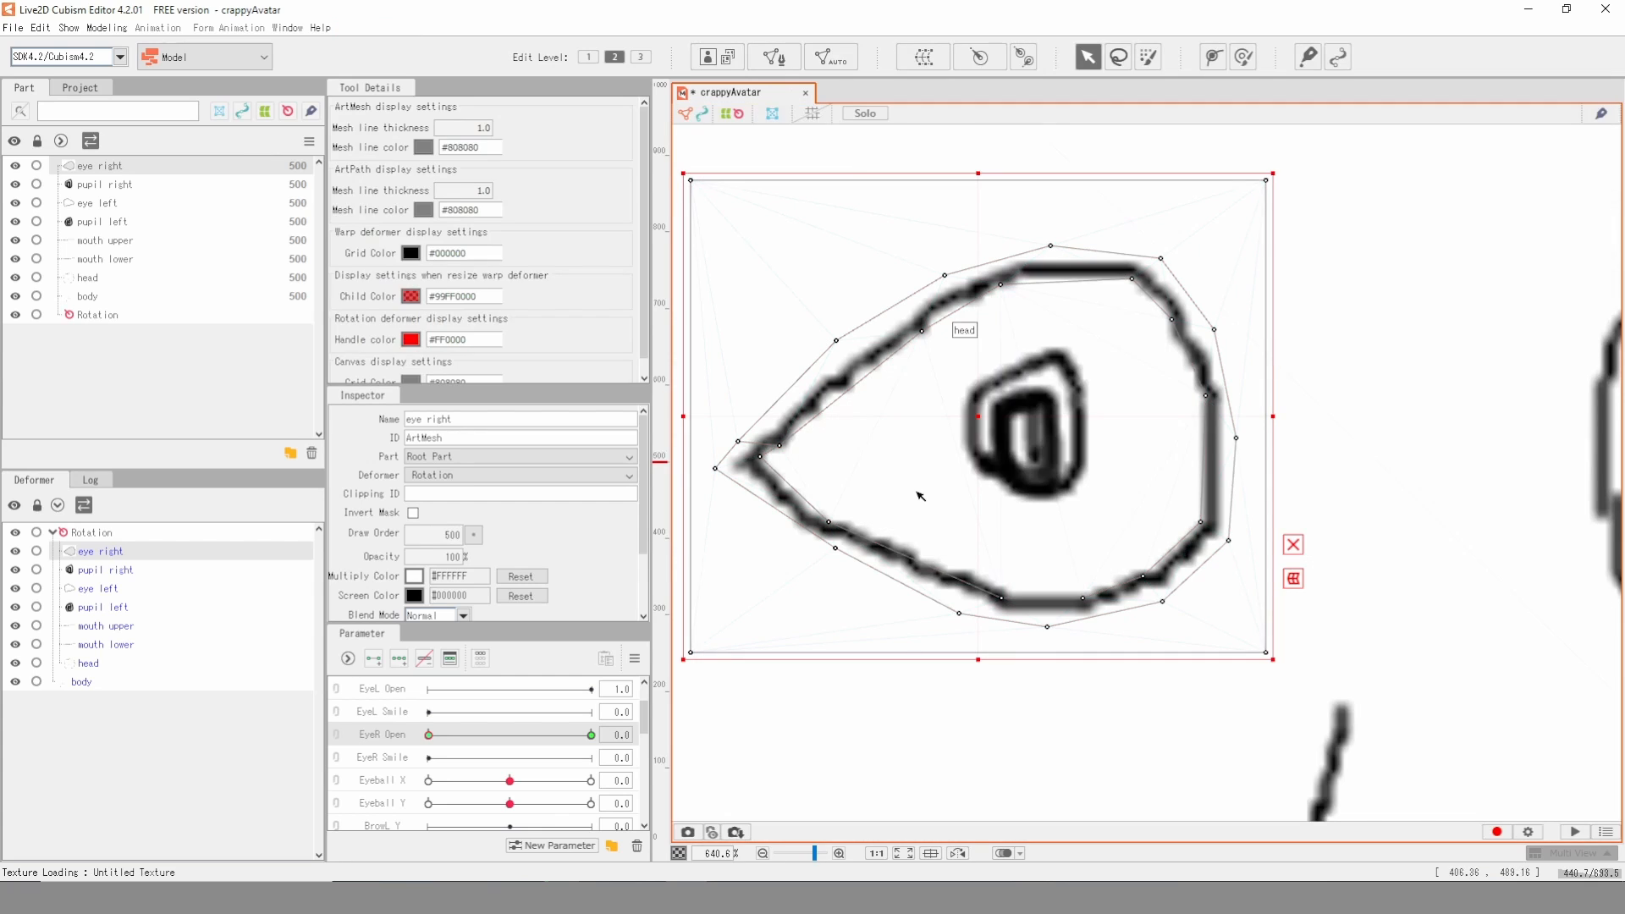
- Pull the inner vertices of the right eye's upper outline down onto its lower edge at EyeR Open 0
left_click(1237, 438)
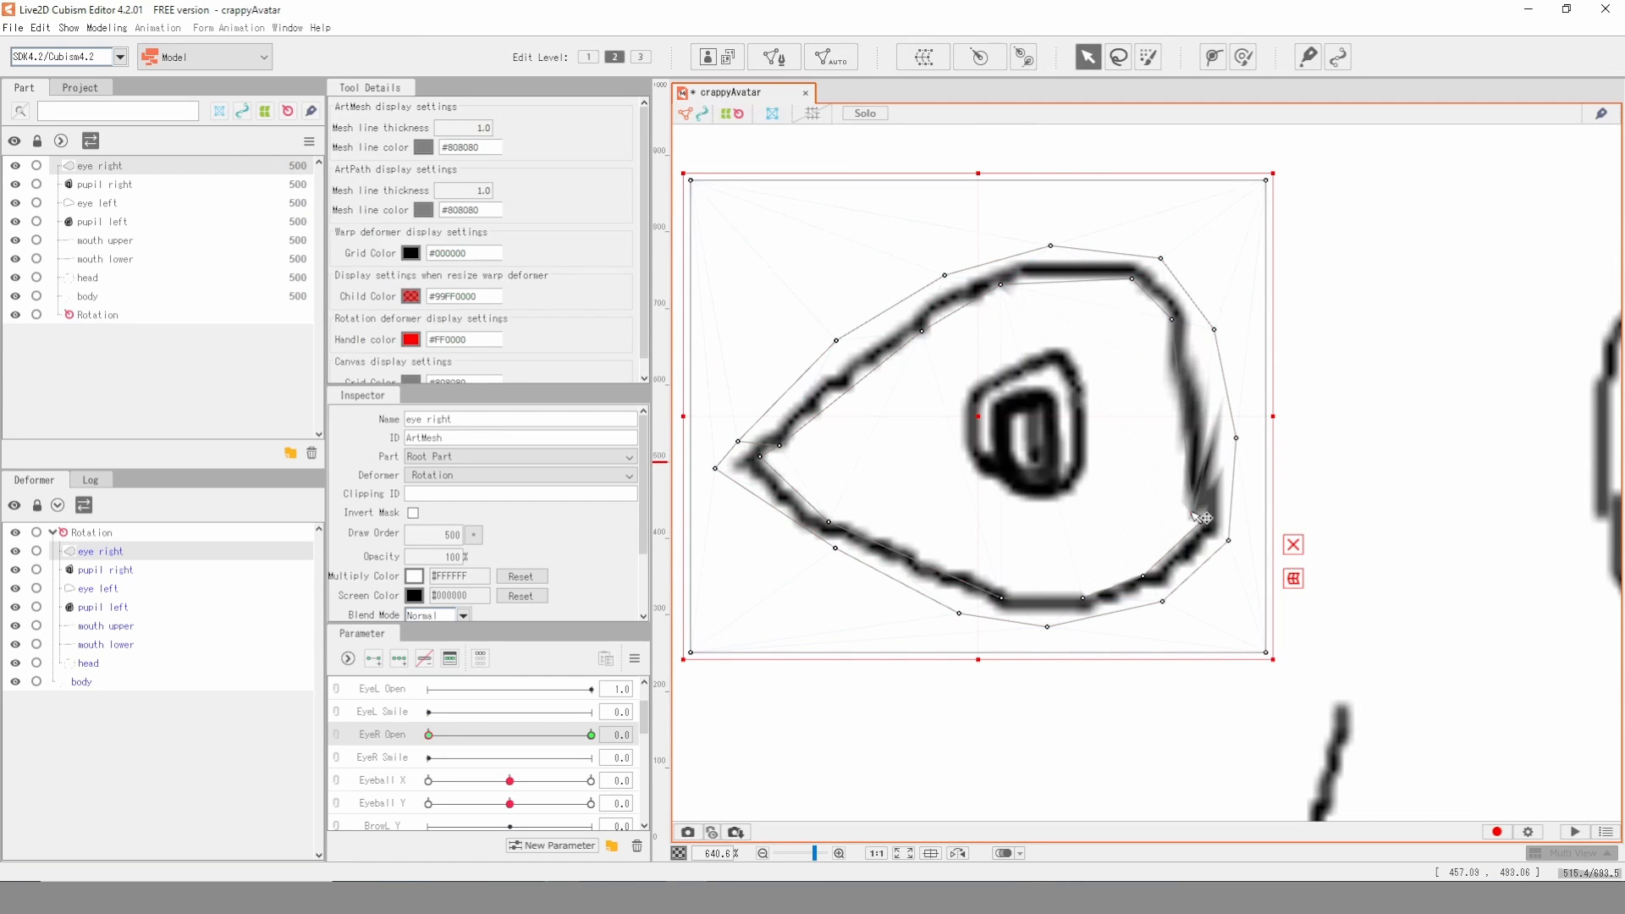
left_click_drag(1173, 320, 1178, 476)
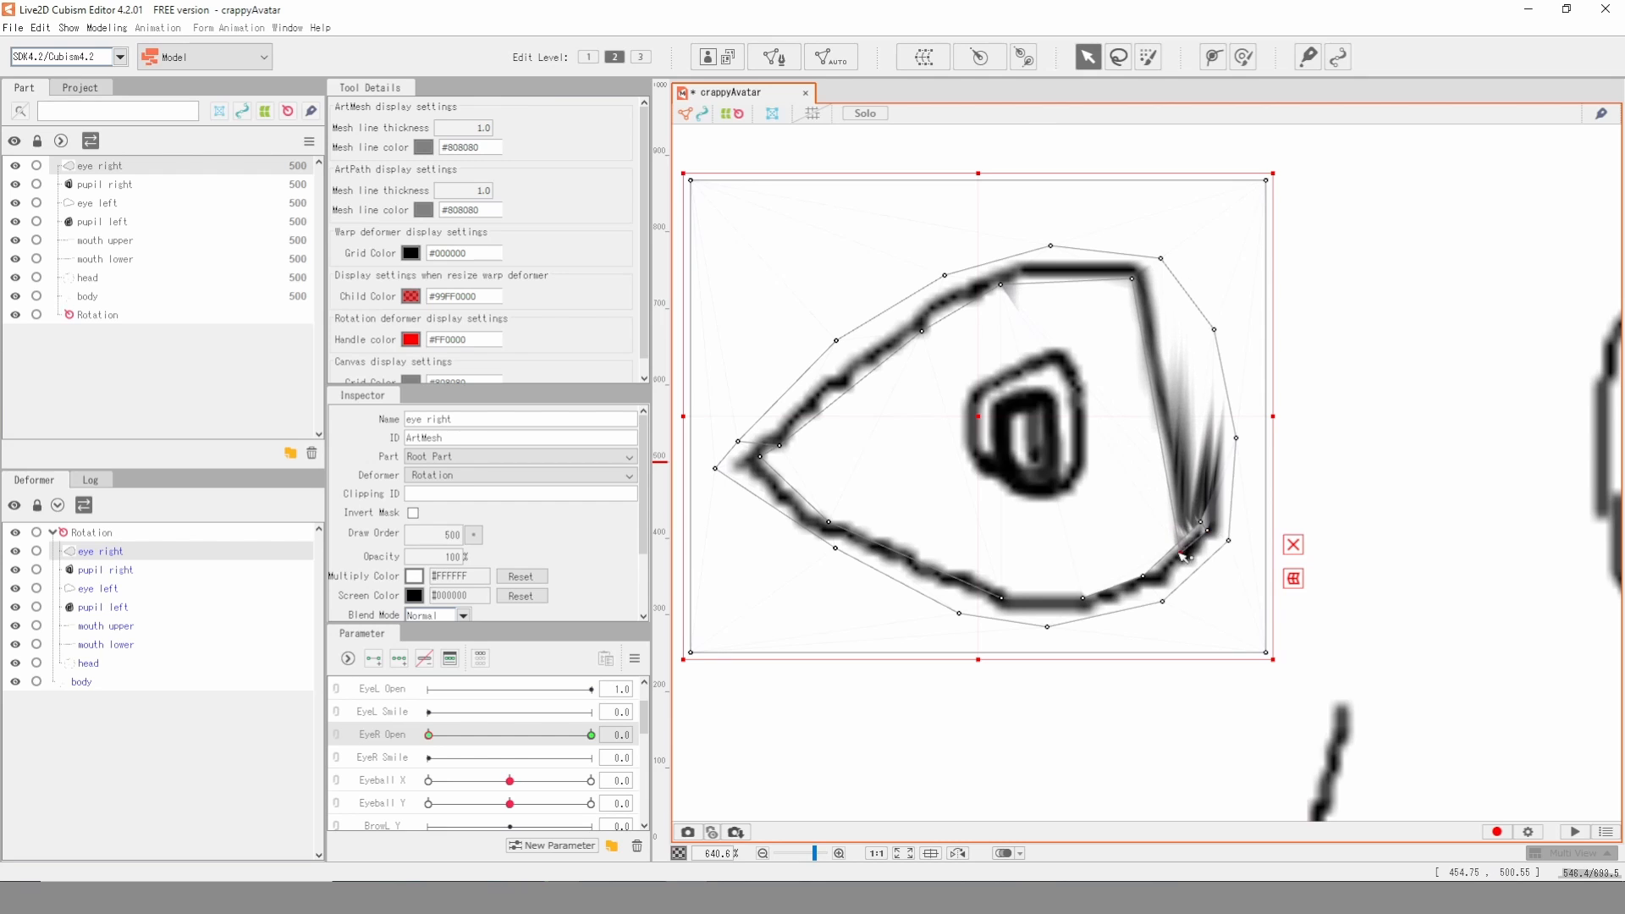
left_click_drag(1132, 278, 1153, 557)
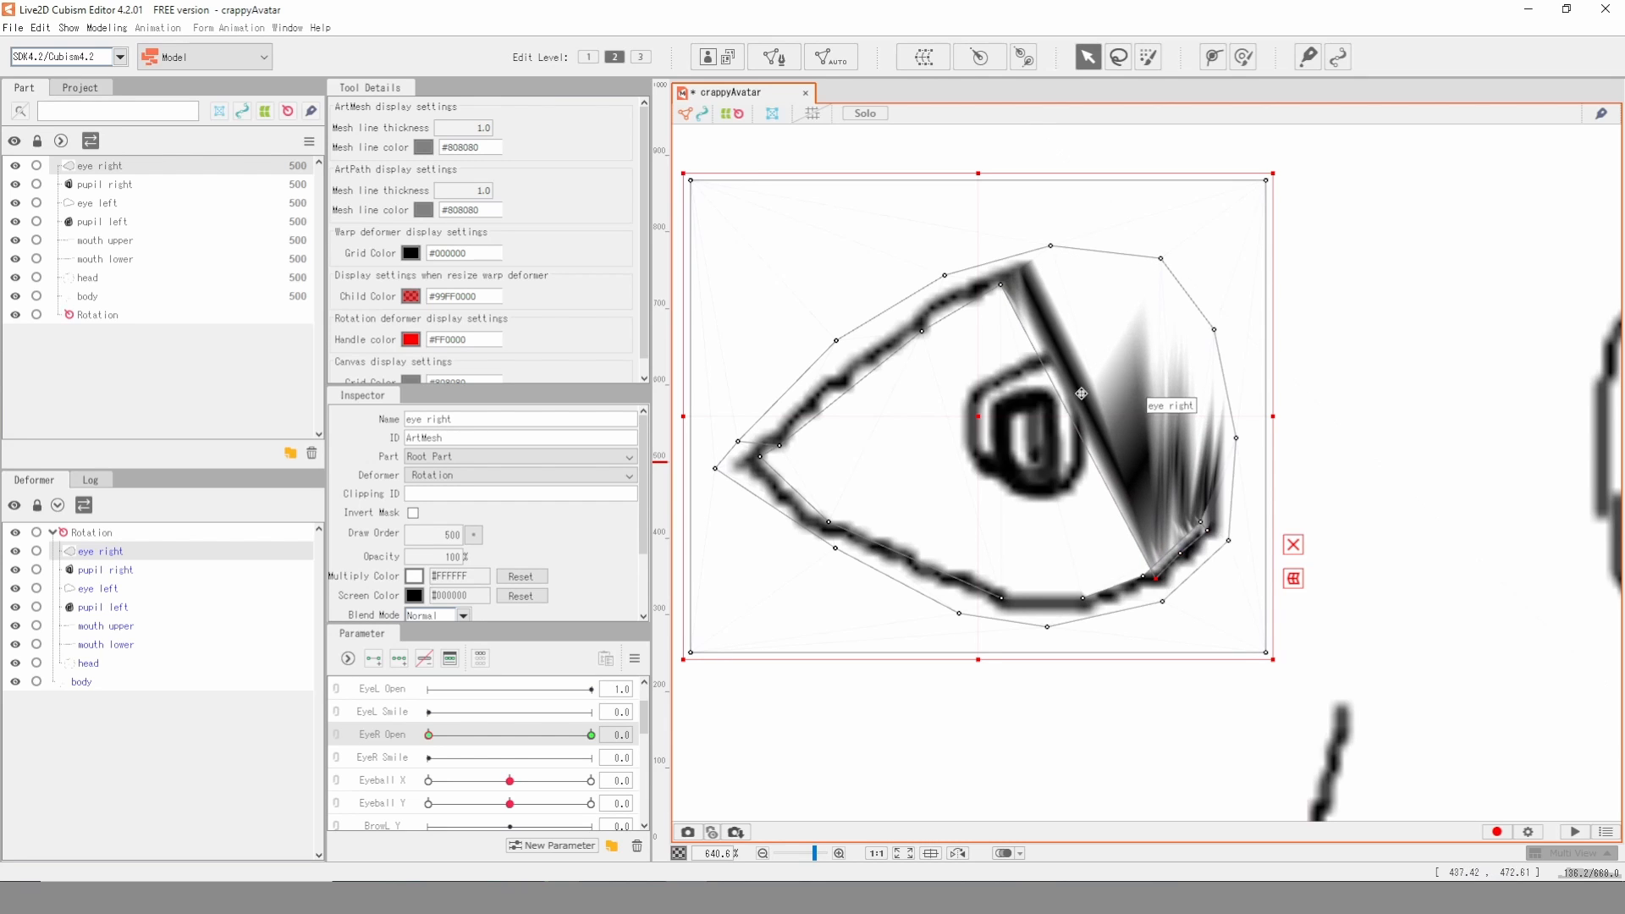
left_click_drag(1000, 285, 1023, 595)
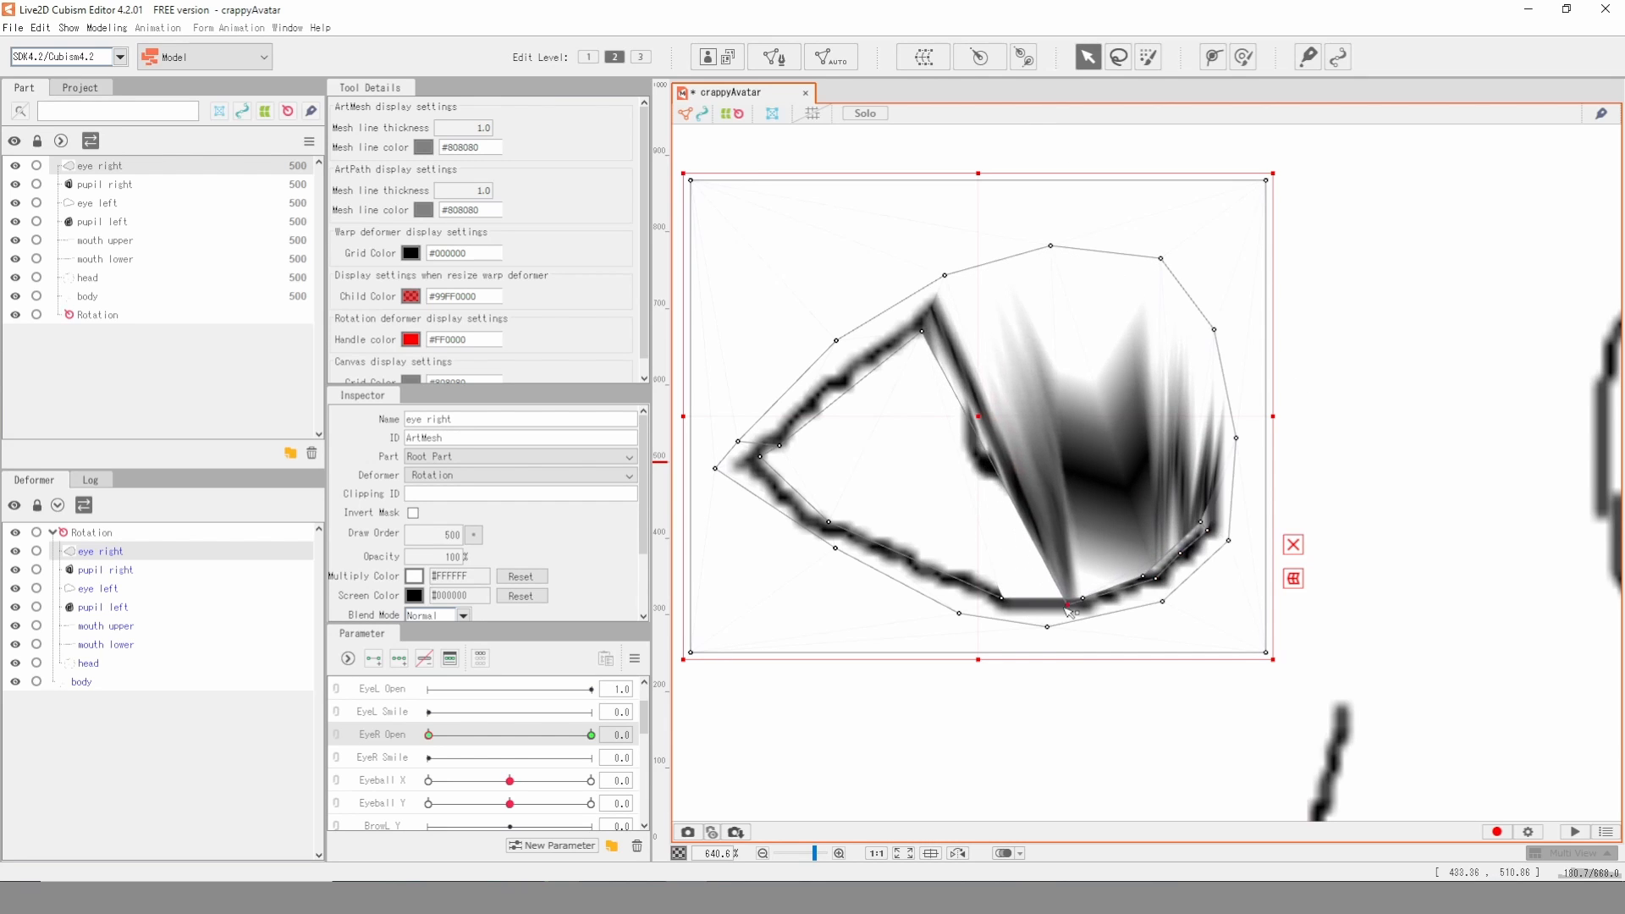
left_click_drag(922, 331, 989, 599)
left_click_drag(783, 446, 810, 523)
- Lower the outer vertices of the right eye's upper outline to just above its lower edge, shaping a thin closed-eye line
left_click_drag(837, 341, 811, 494)
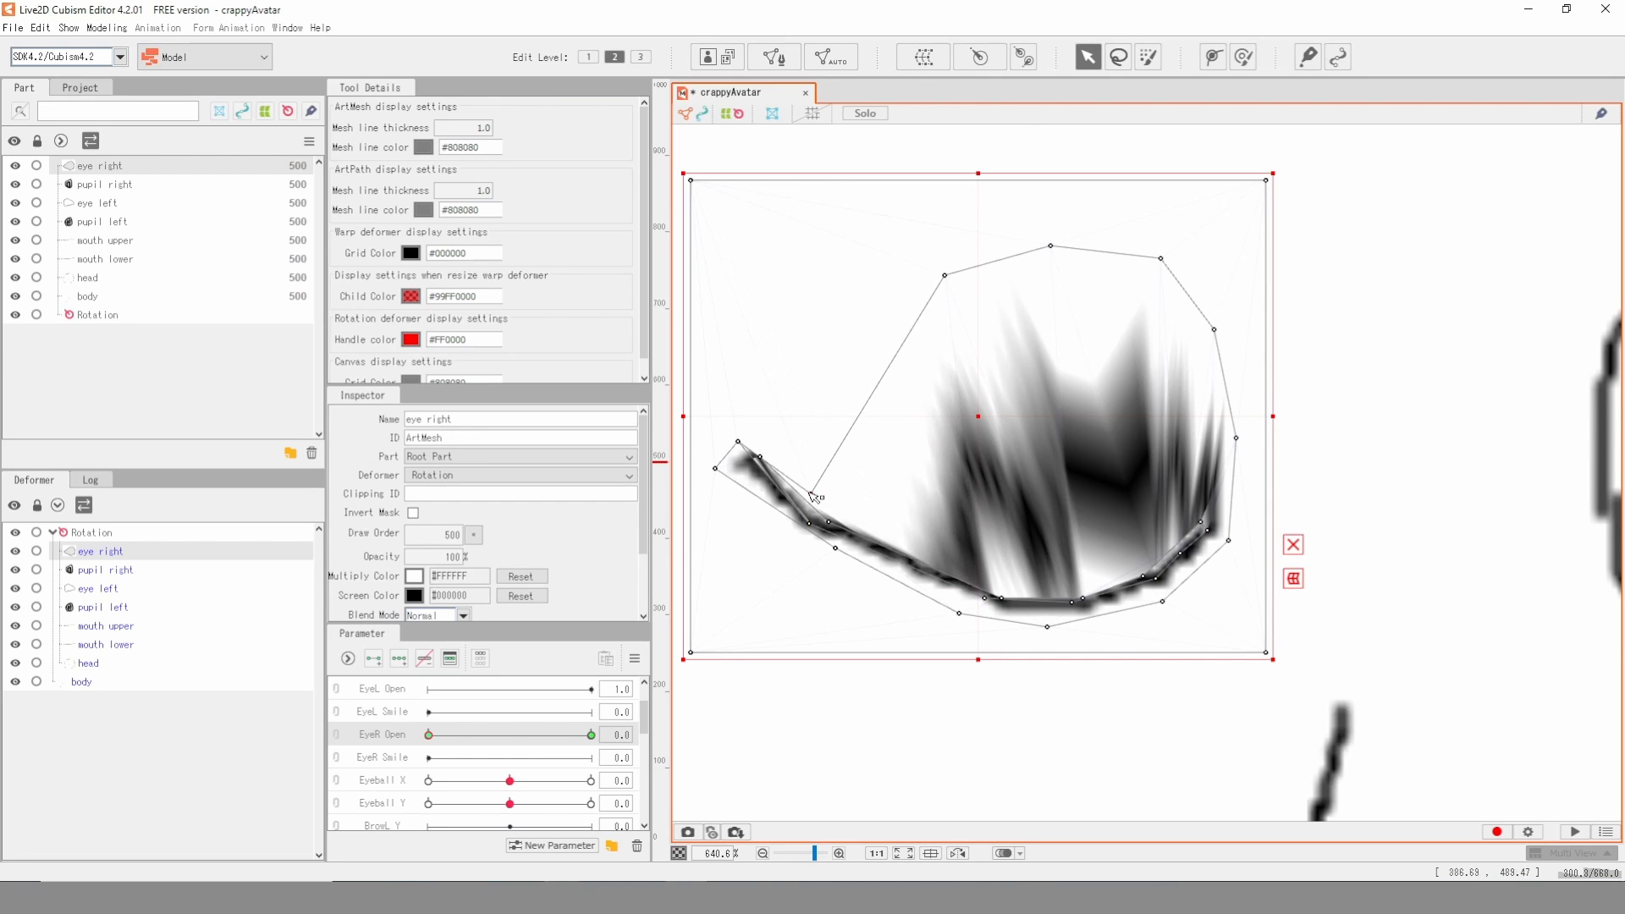
left_click_drag(949, 282, 948, 557)
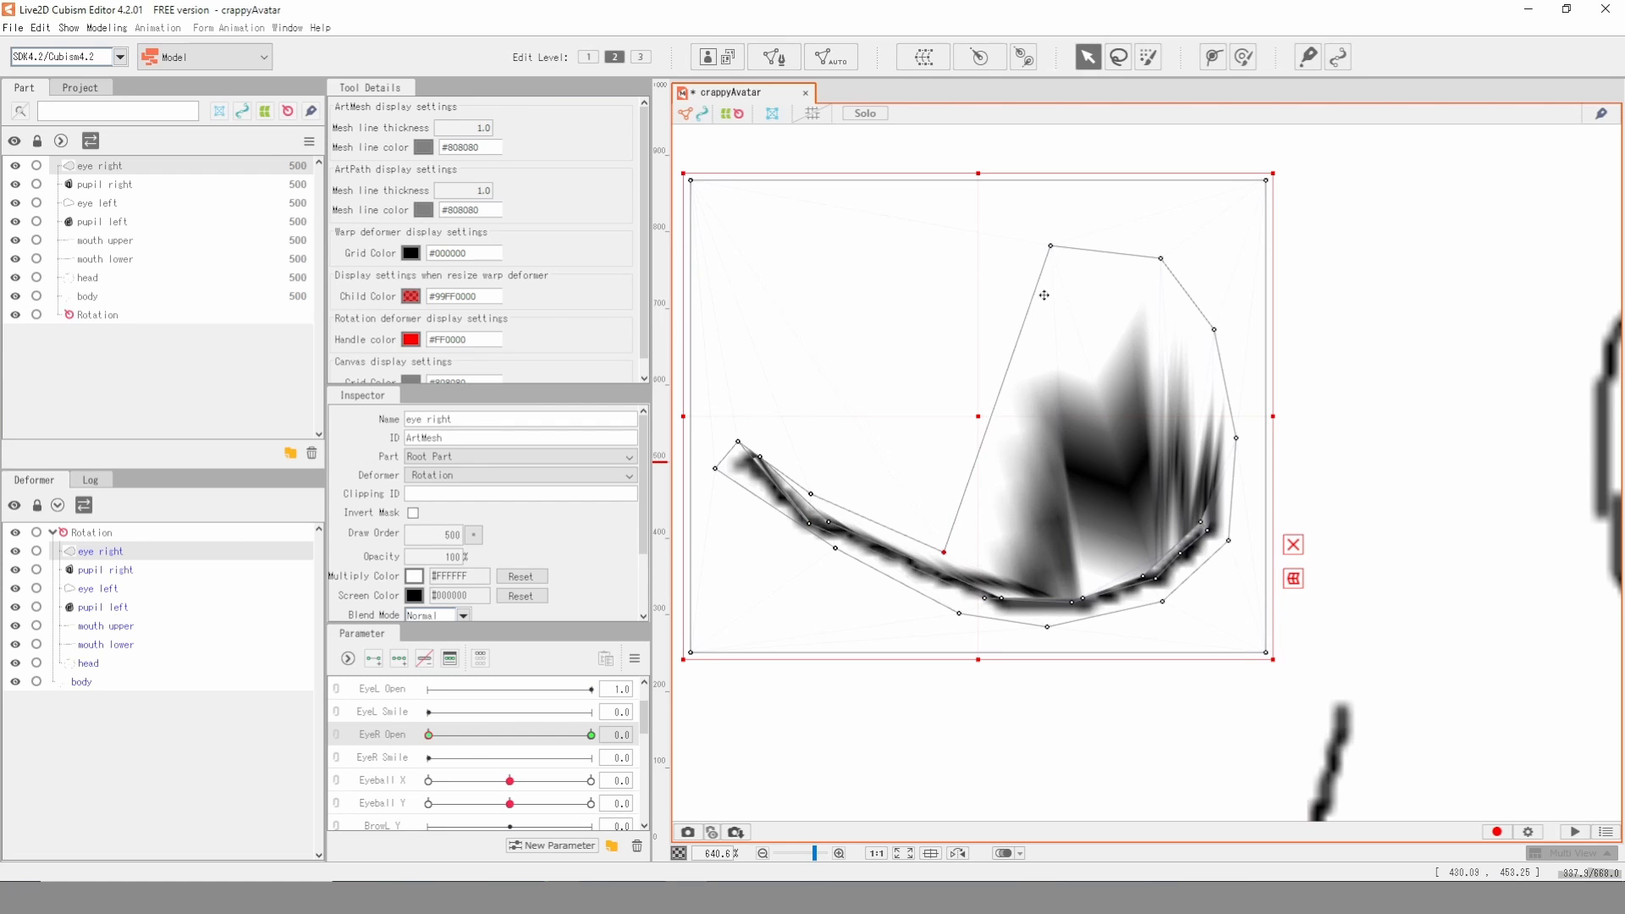
left_click_drag(1052, 248, 1048, 578)
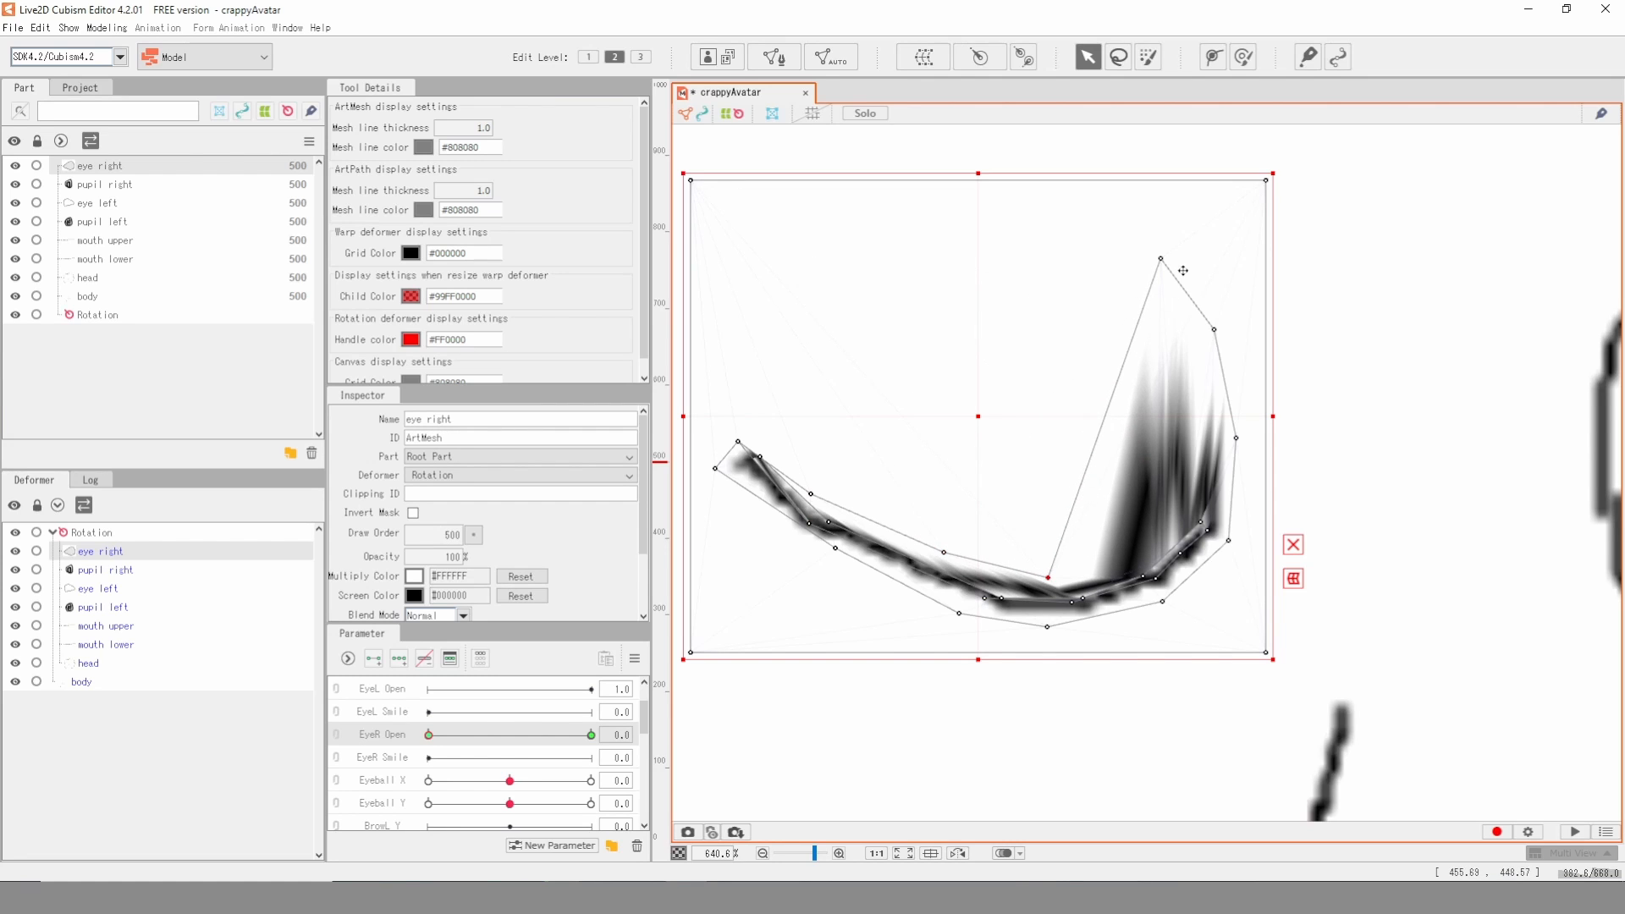
left_click_drag(1161, 260, 1143, 550)
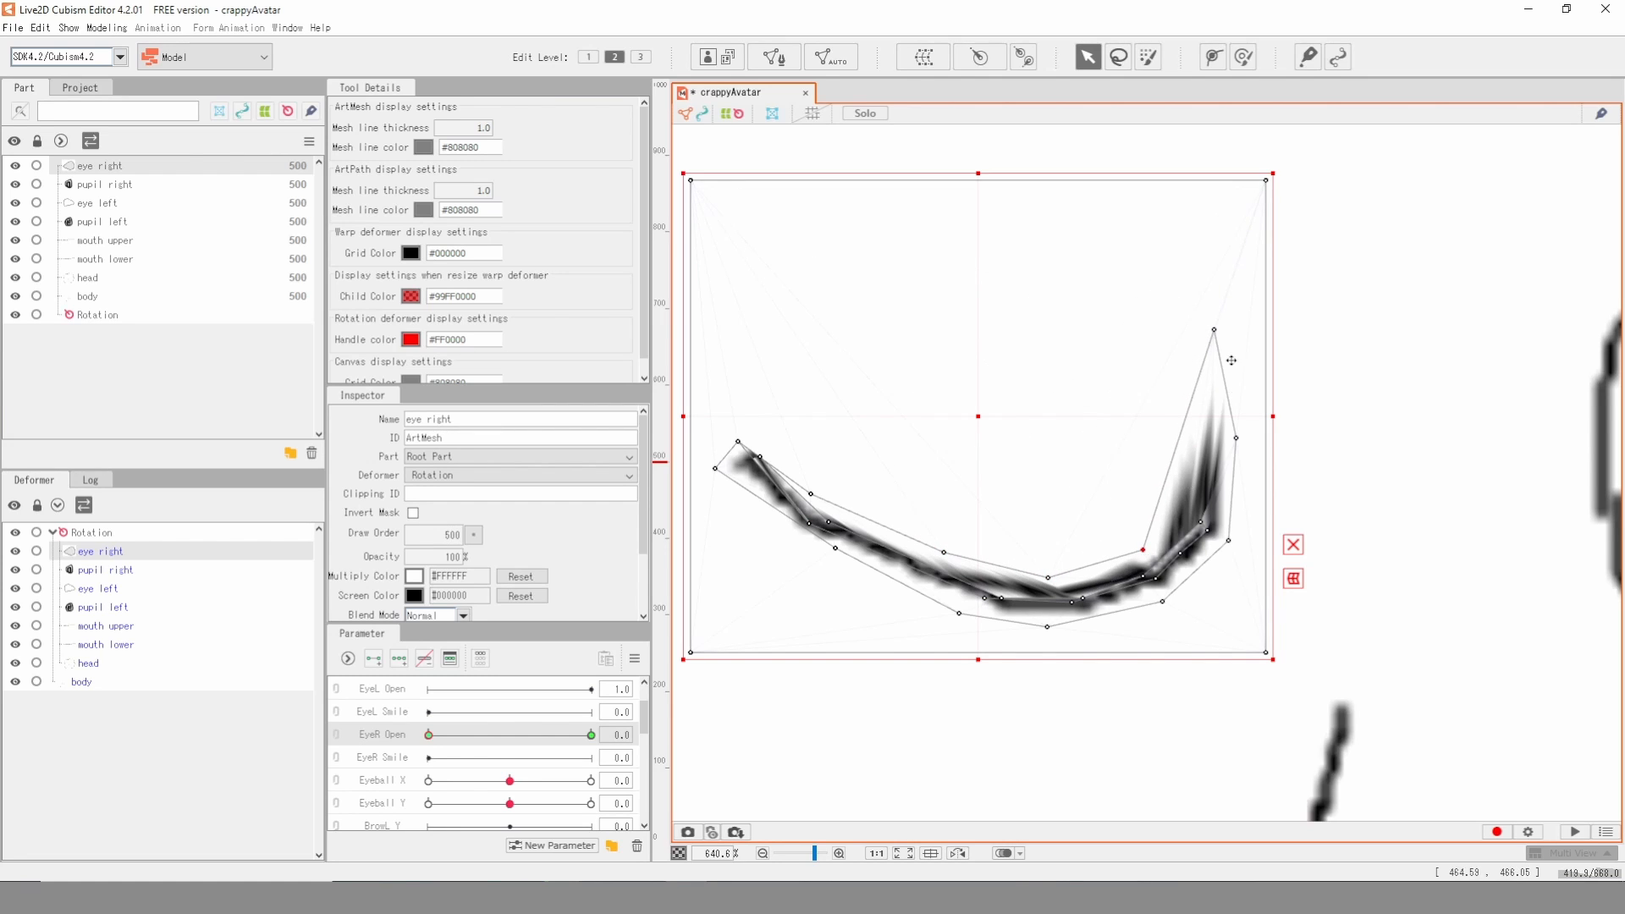
left_click_drag(1225, 367, 1226, 488)
left_click_drag(1227, 413, 1224, 487)
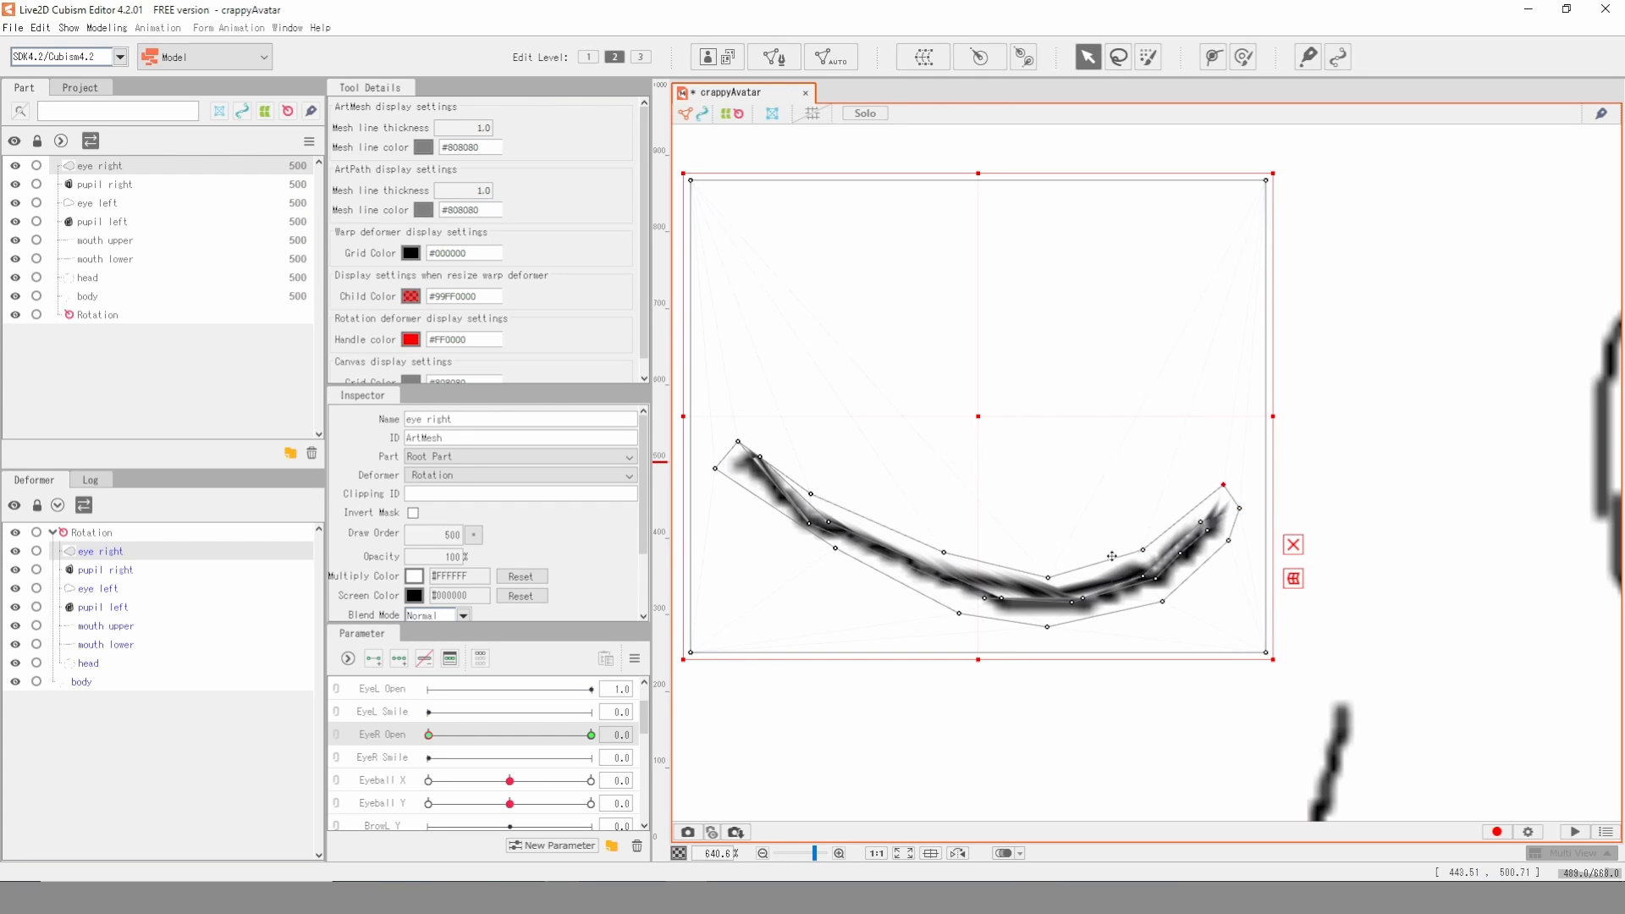
left_click_drag(1055, 575, 1006, 597)
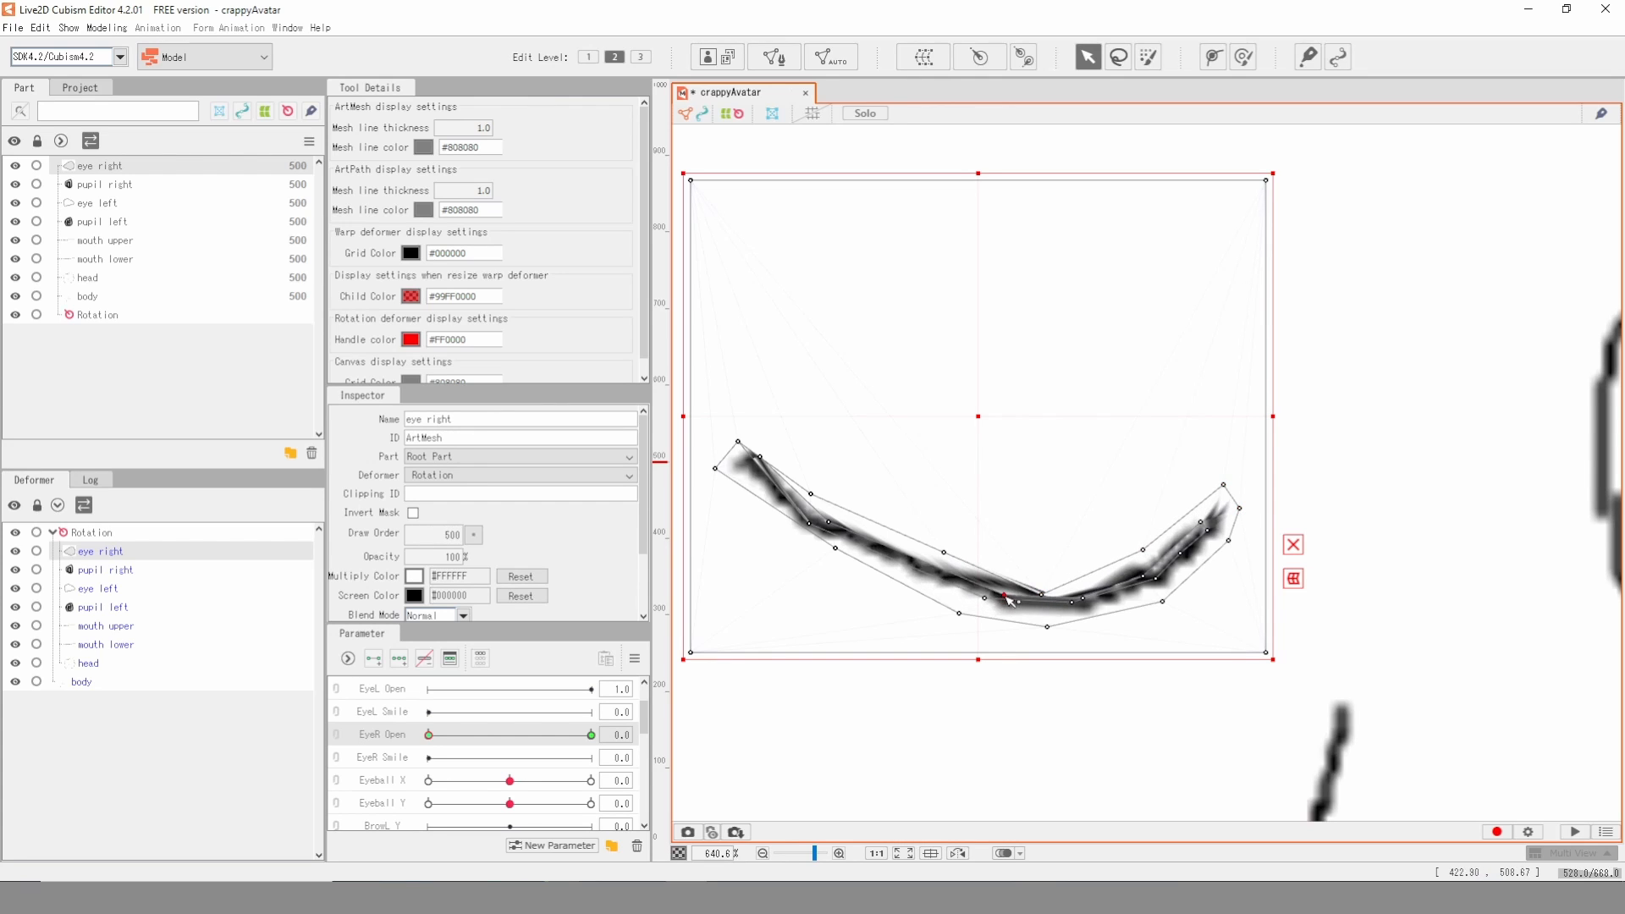
- Deselect the right eye, test its opening movement and return EyeR Open to 1
left_click(1367, 440)
scroll(1024, 587, "down", 4)
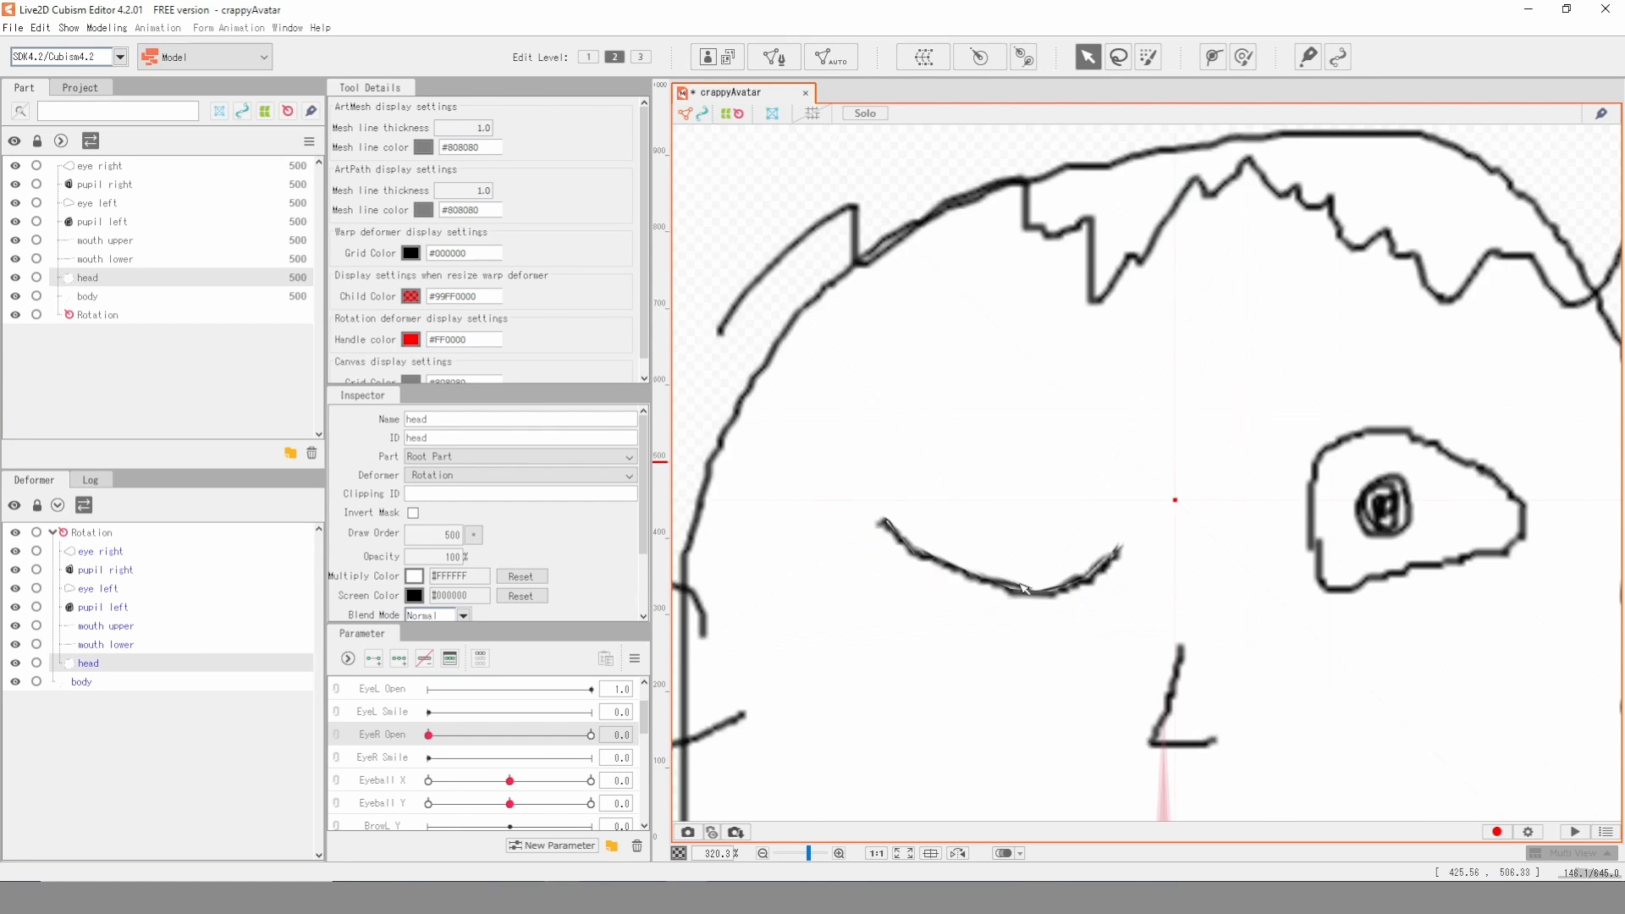
scroll(1024, 587, "down", 2)
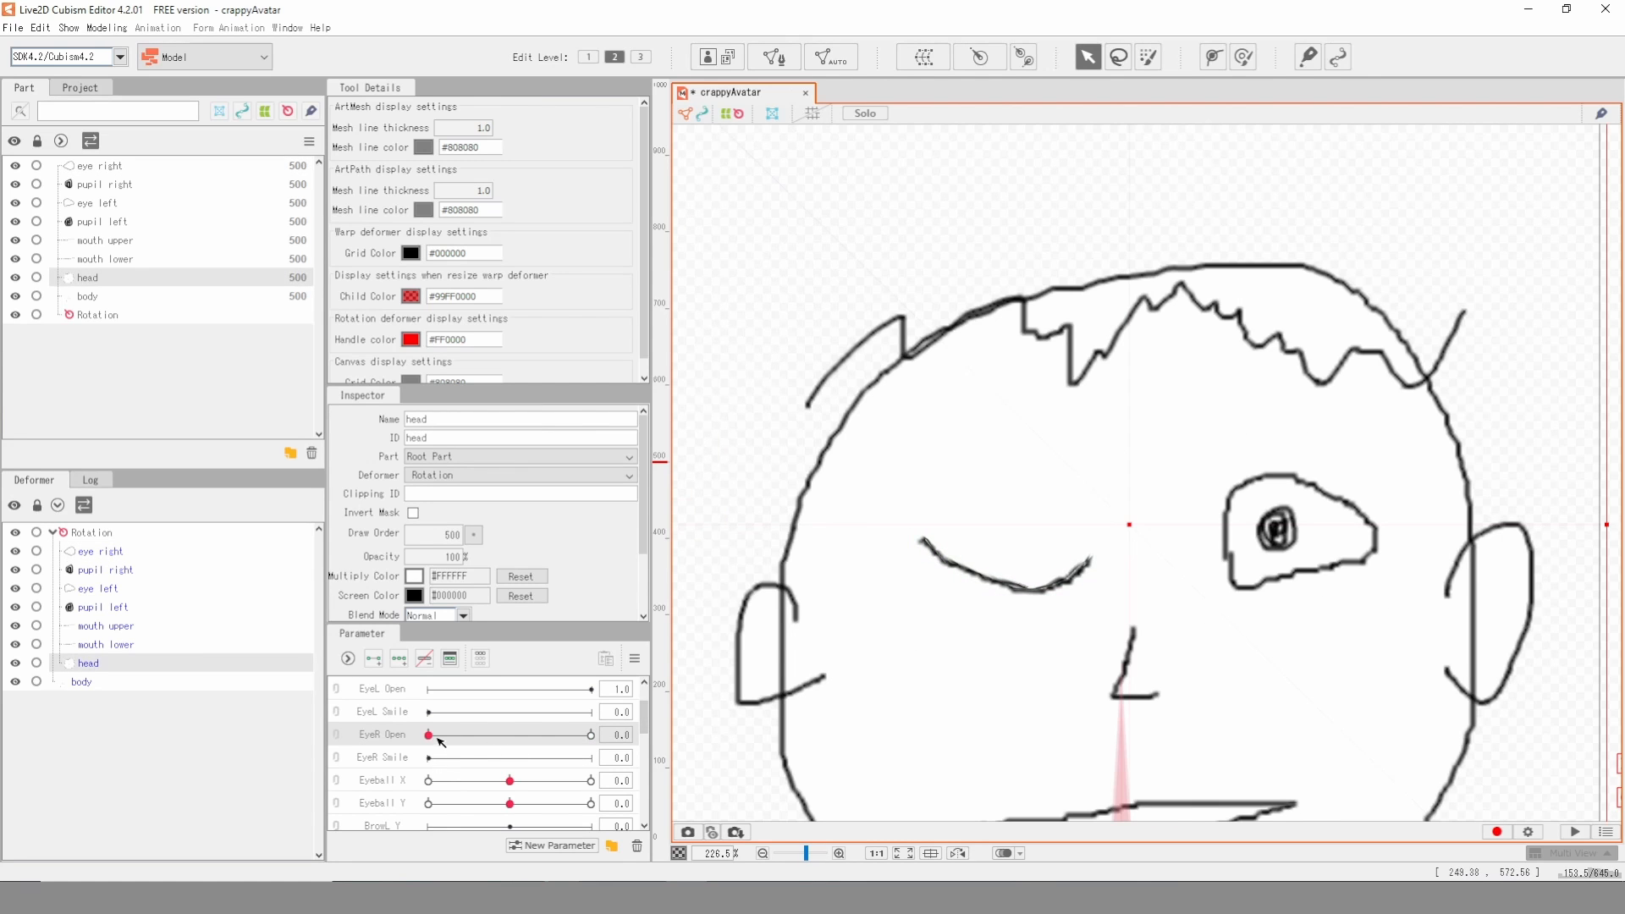
left_click_drag(432, 736, 592, 735)
- Add two keys to EyeL Open for the eye left mesh and set the parameter to 0
scroll(1441, 649, "up", 2)
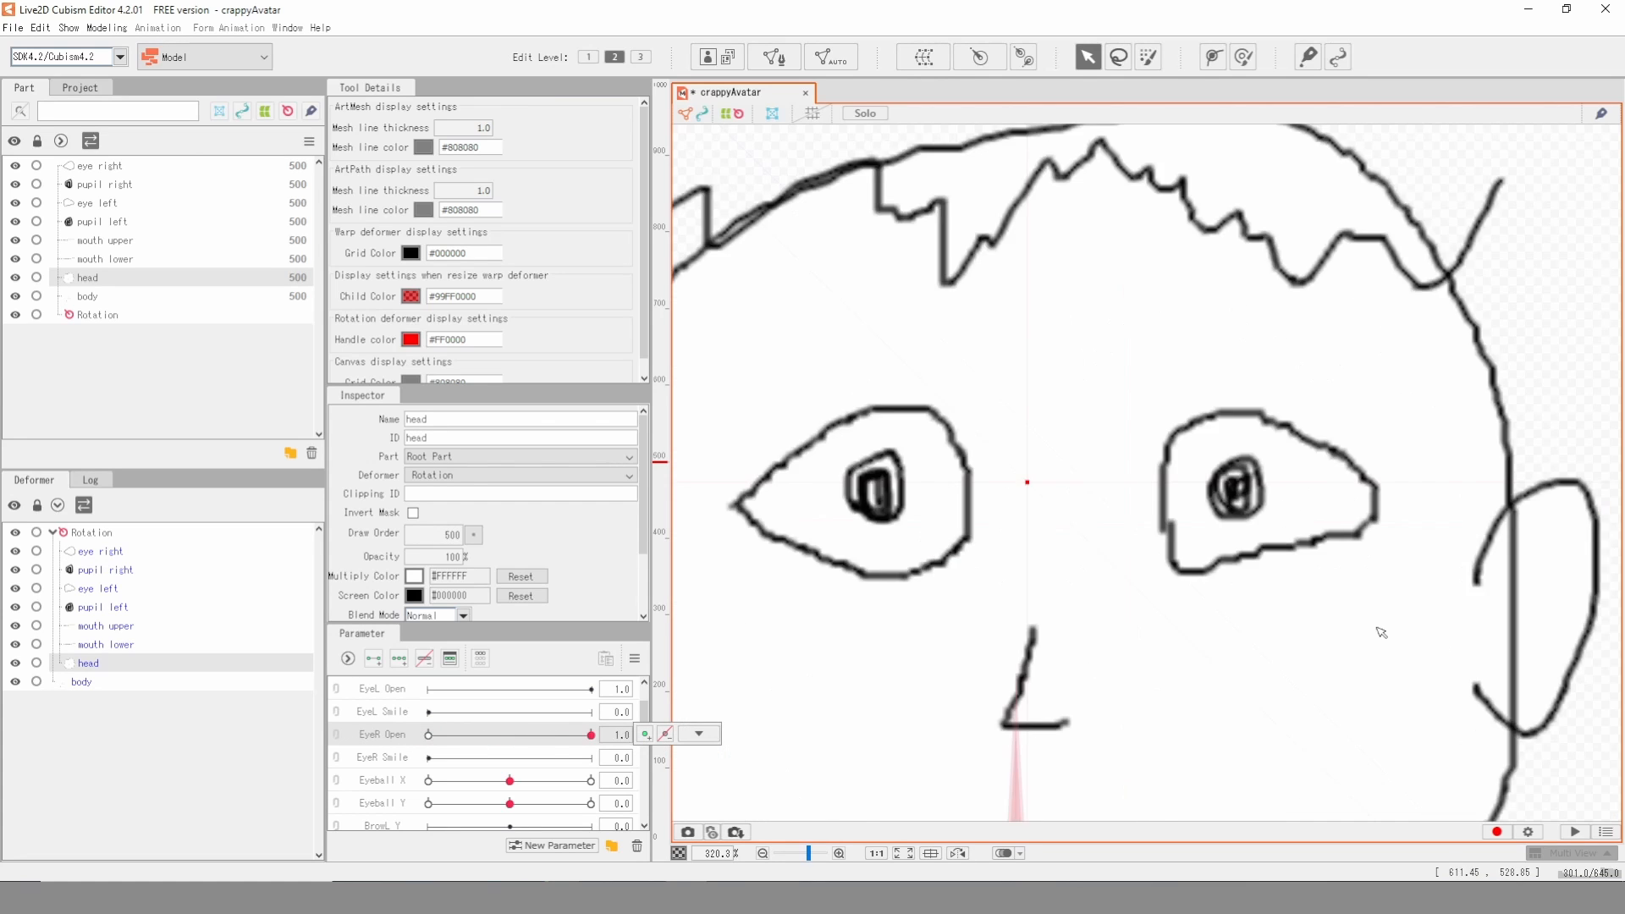
left_click(1282, 381)
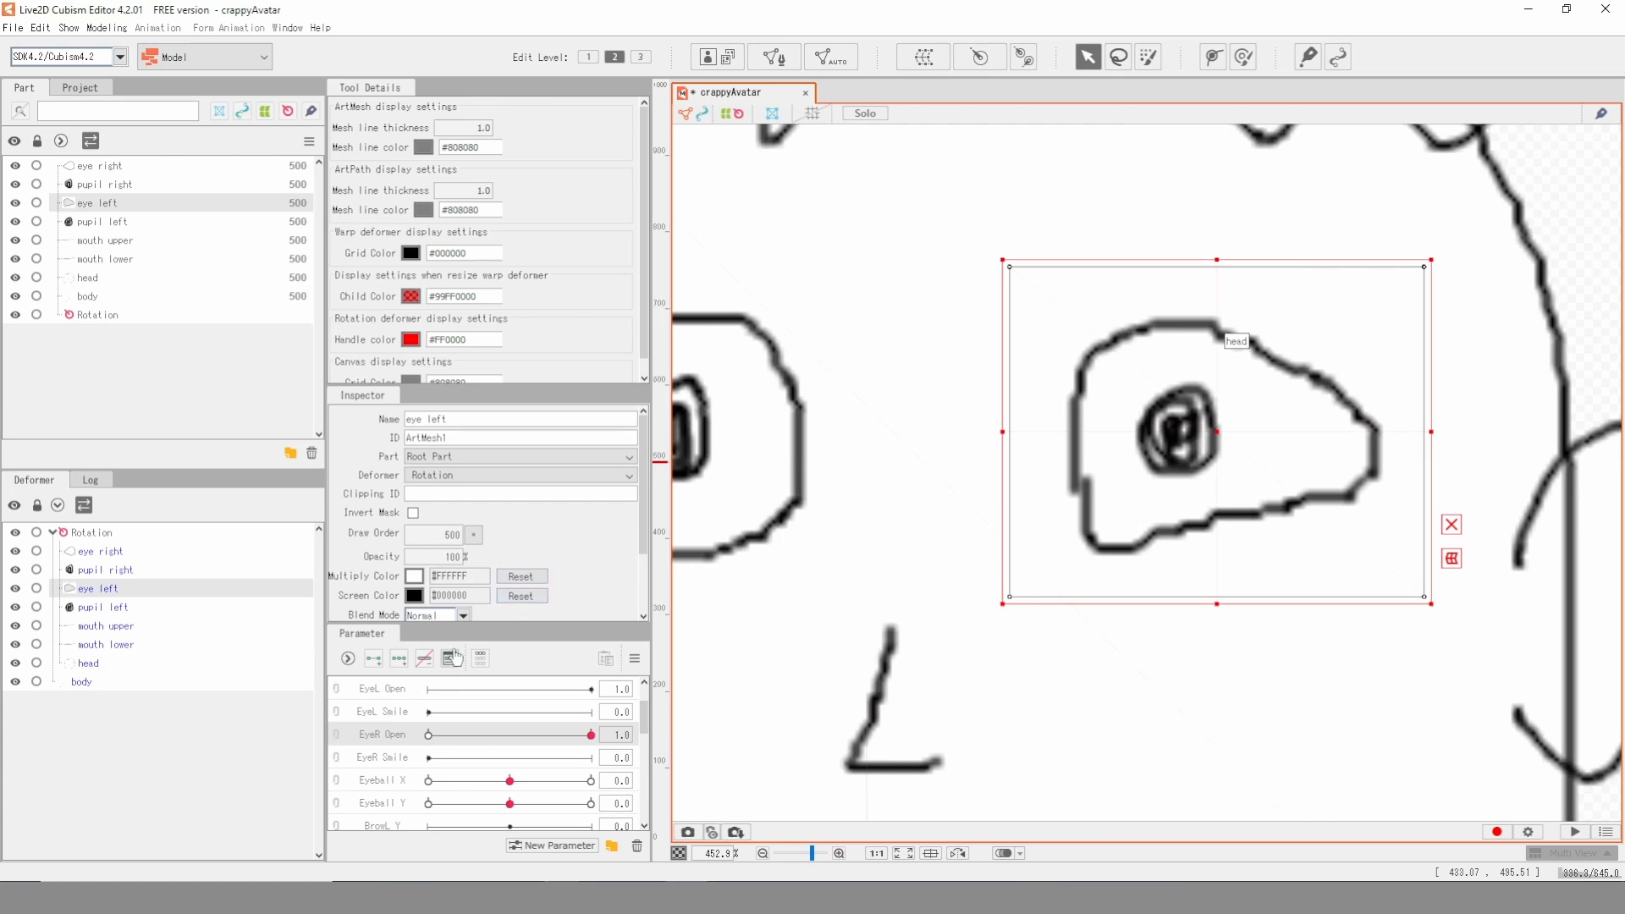
left_click(401, 690)
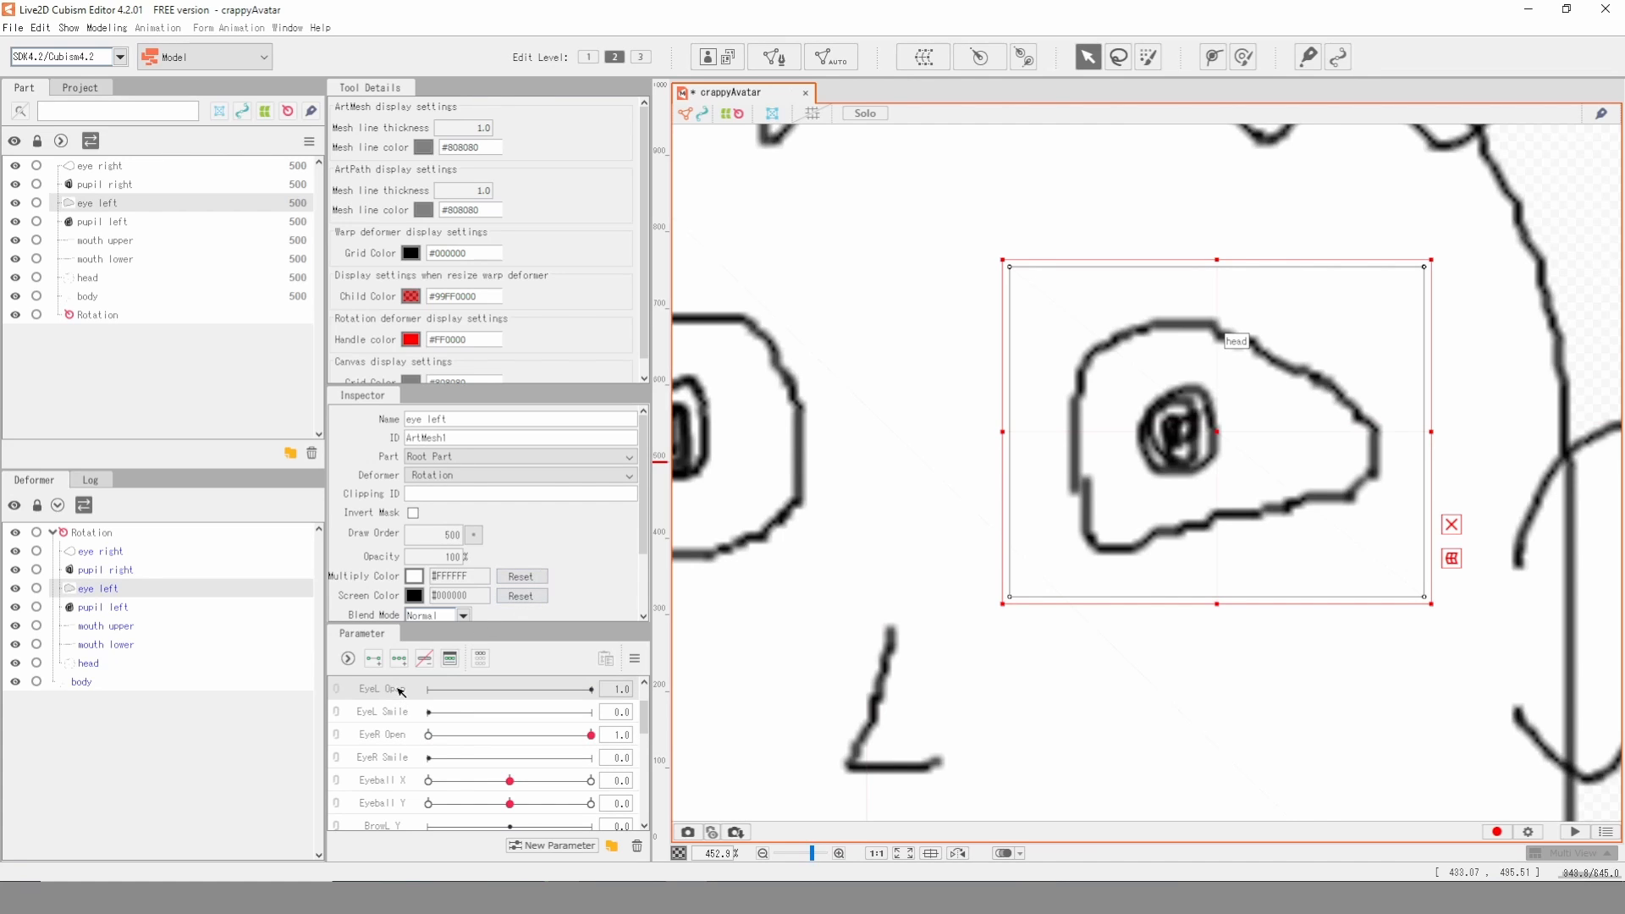
left_click(373, 659)
left_click(430, 690)
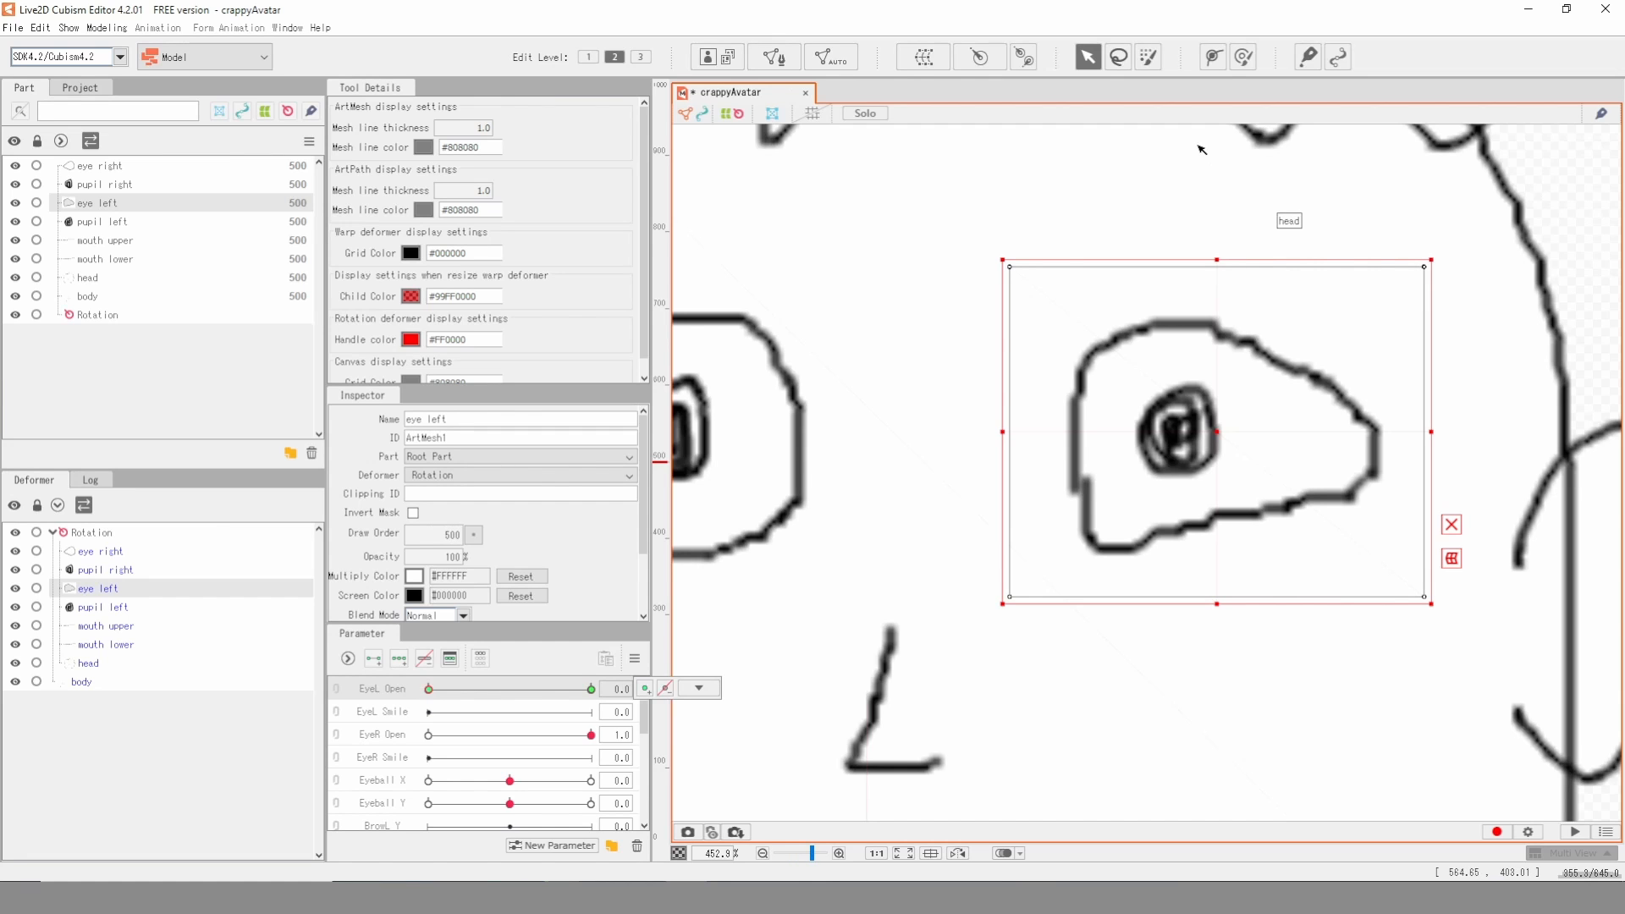
- Edit the eye left mesh, ring the eye's outline with outer vertices and start an inner ring along its upper edge
left_click(773, 56)
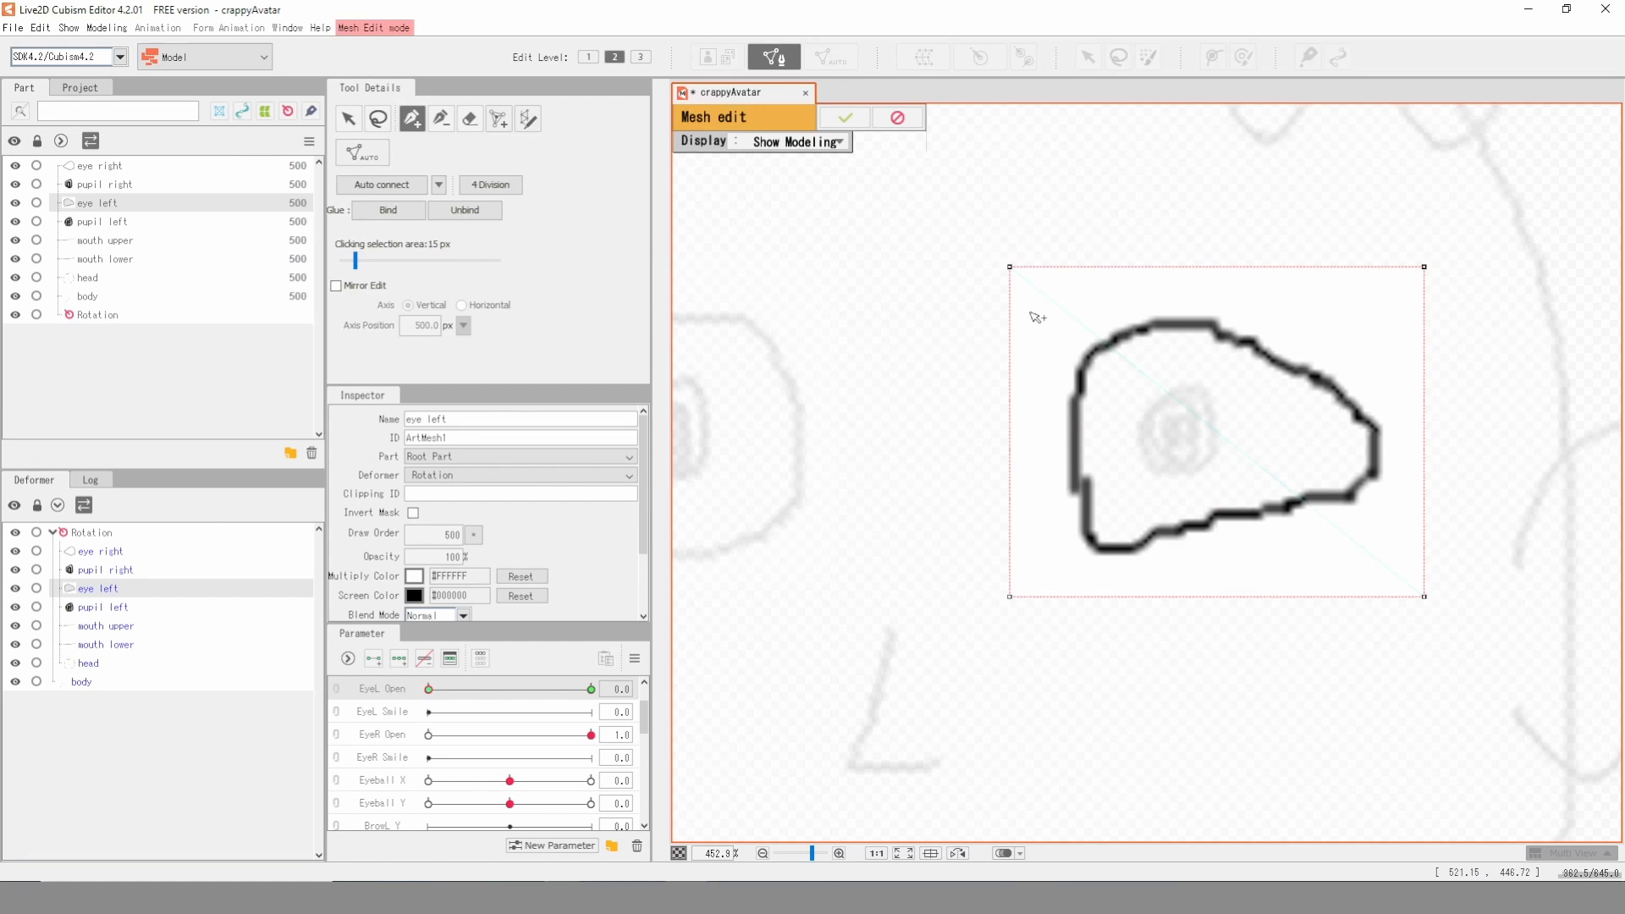
left_click(1091, 338)
left_click(1315, 359)
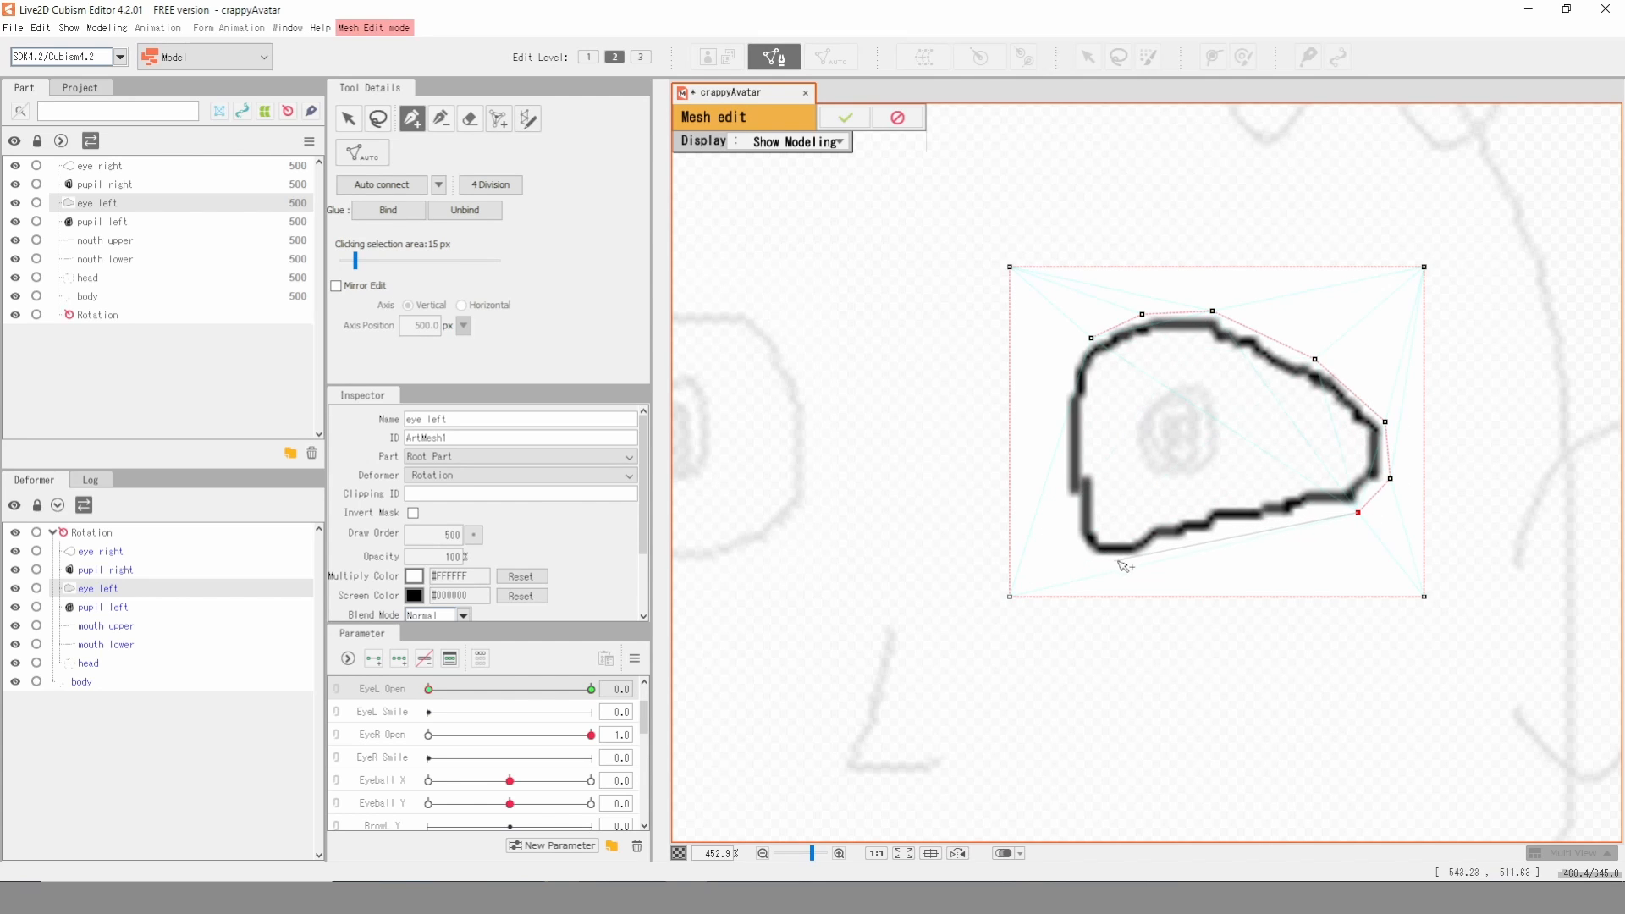
left_click(1082, 563)
left_click(1059, 461)
left_click(1091, 339)
left_click(1102, 351)
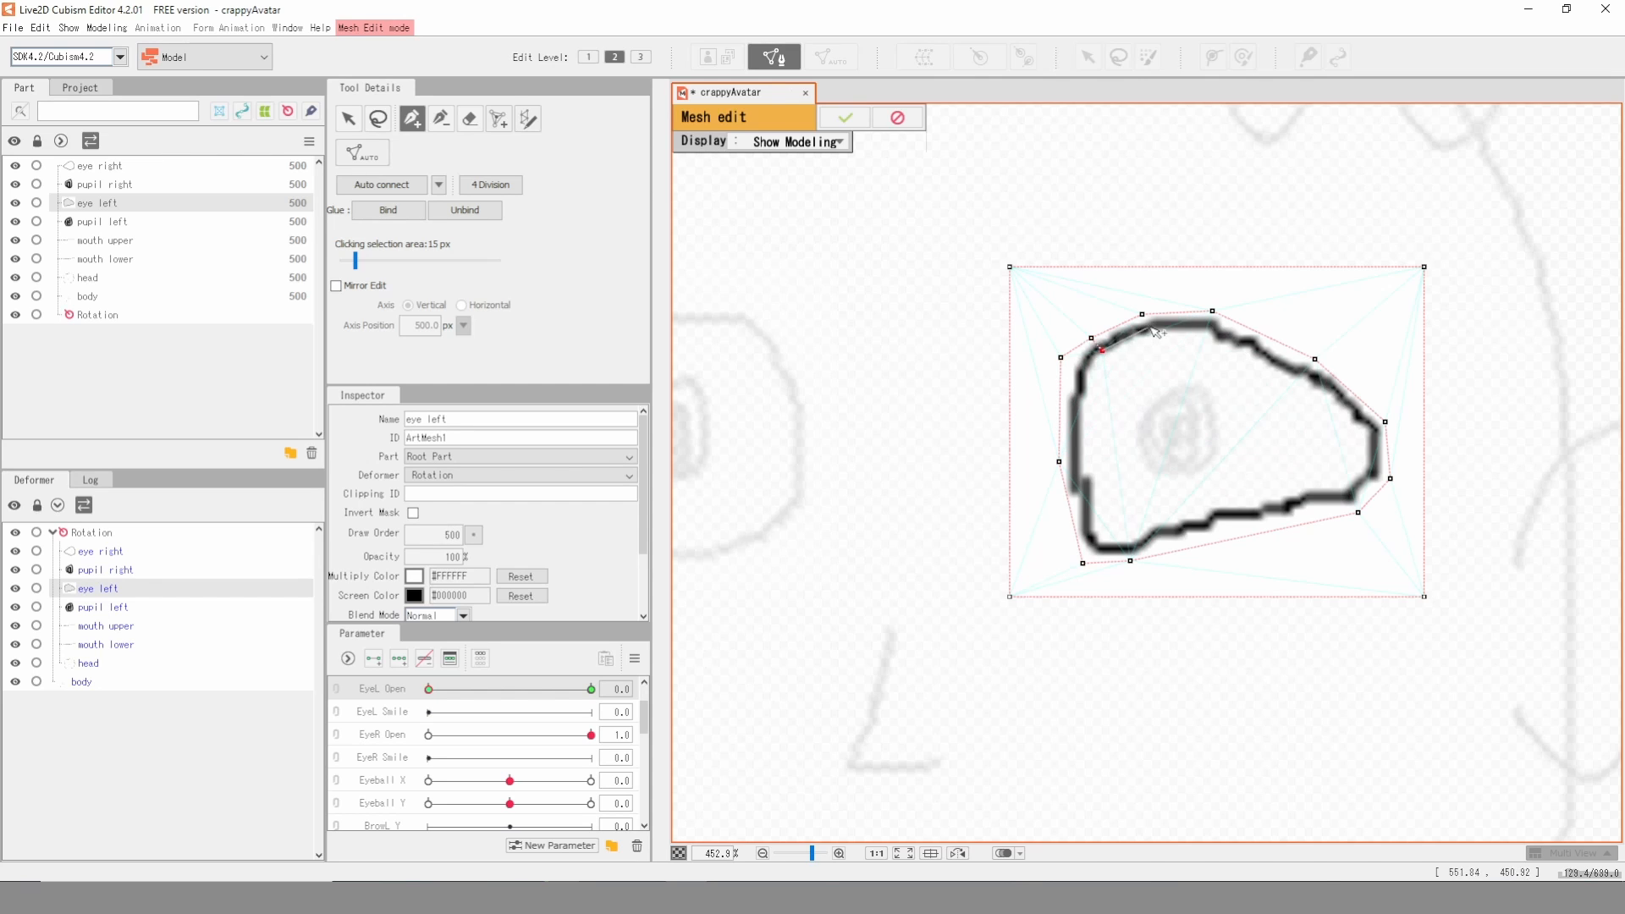
left_click(1152, 326)
left_click(1215, 322)
left_click_drag(1220, 314, 1215, 328)
key("ctrl+z")
key("ctrl+z")
- Complete the inner ring of vertices along the inside of the left eye's outline and apply the mesh edit
left_click(1208, 328)
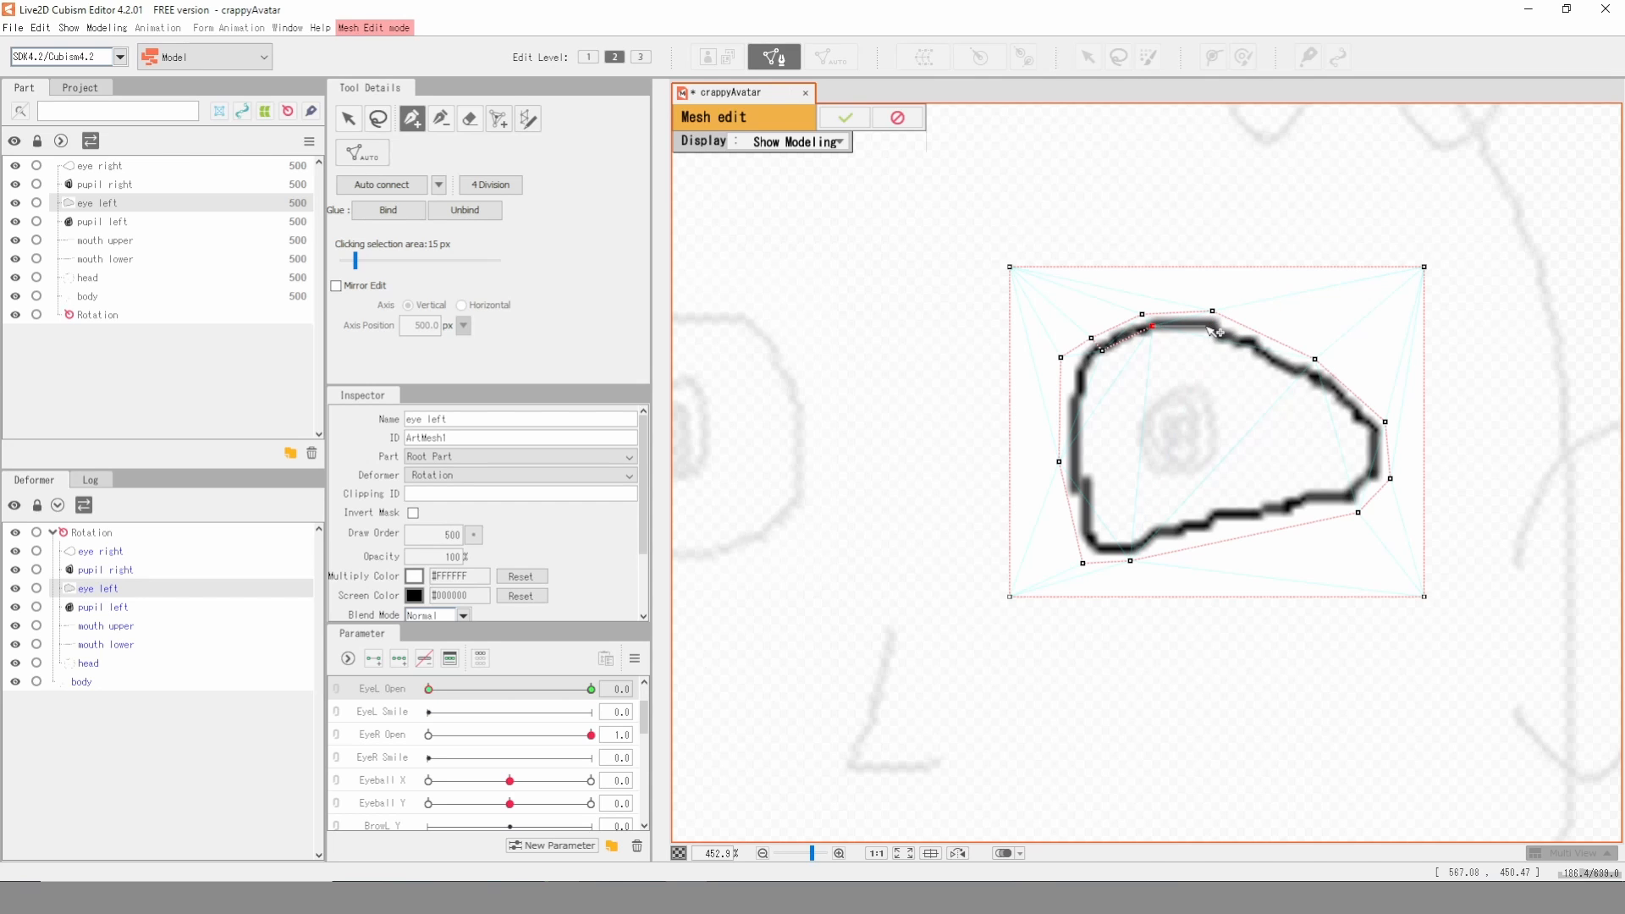
left_click(1254, 351)
left_click(1281, 501)
left_click(1087, 509)
left_click(1078, 416)
left_click(1102, 351)
left_click(845, 118)
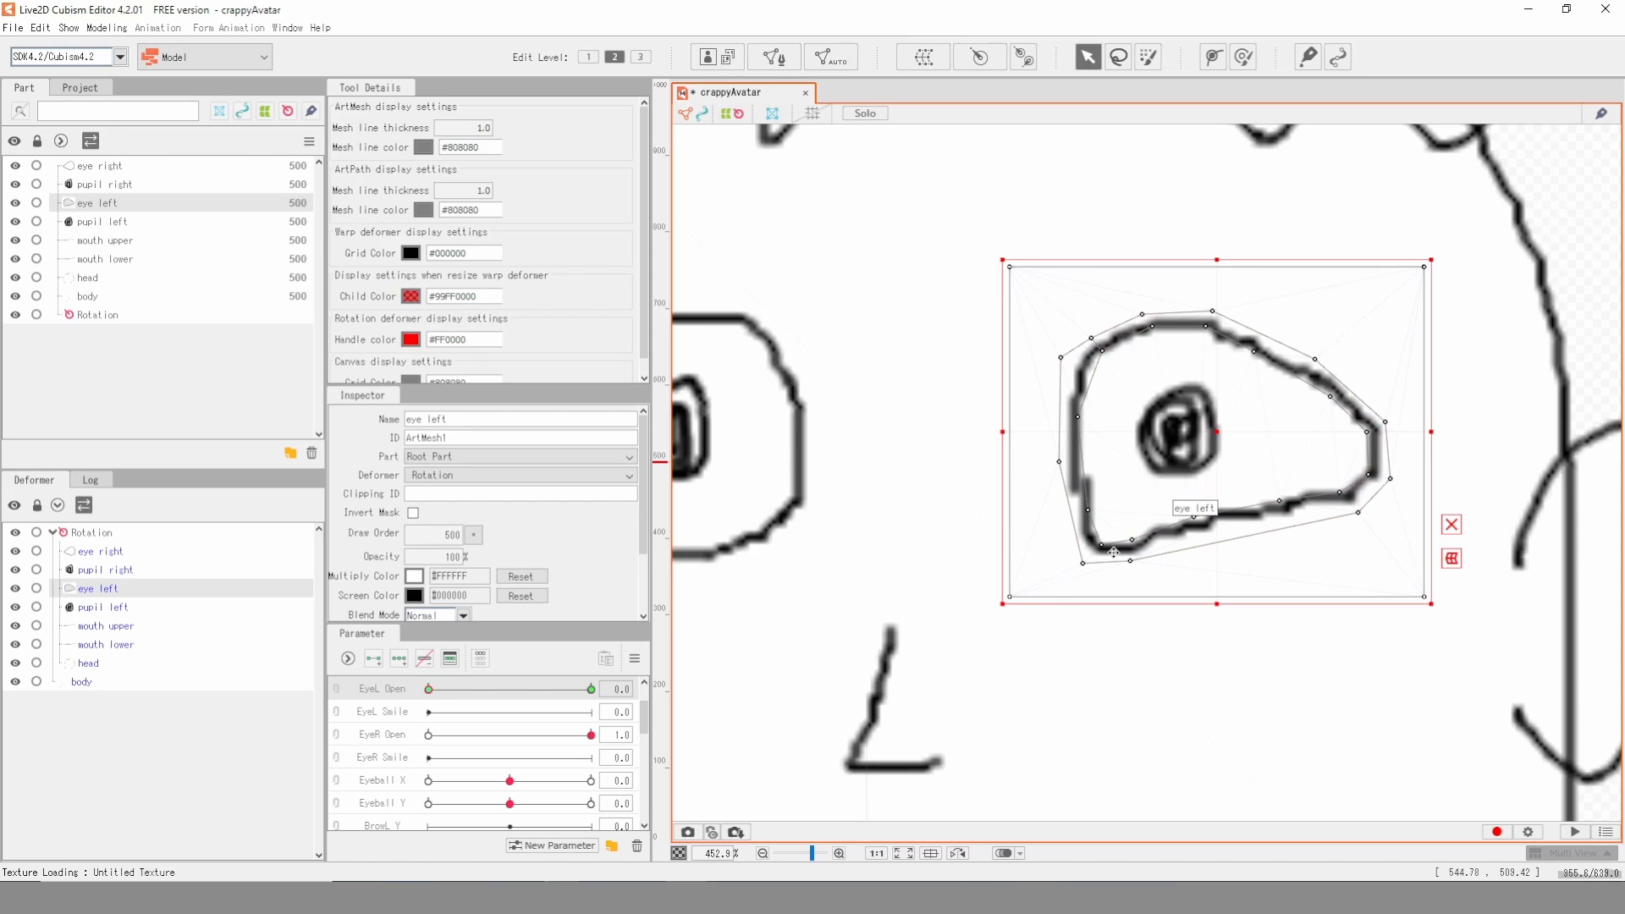
- Pull the inner vertices of the left eye's upper outline down onto its lower edge at EyeL Open 0
left_click_drag(1367, 433, 1365, 477)
left_click_drag(1329, 396, 1338, 495)
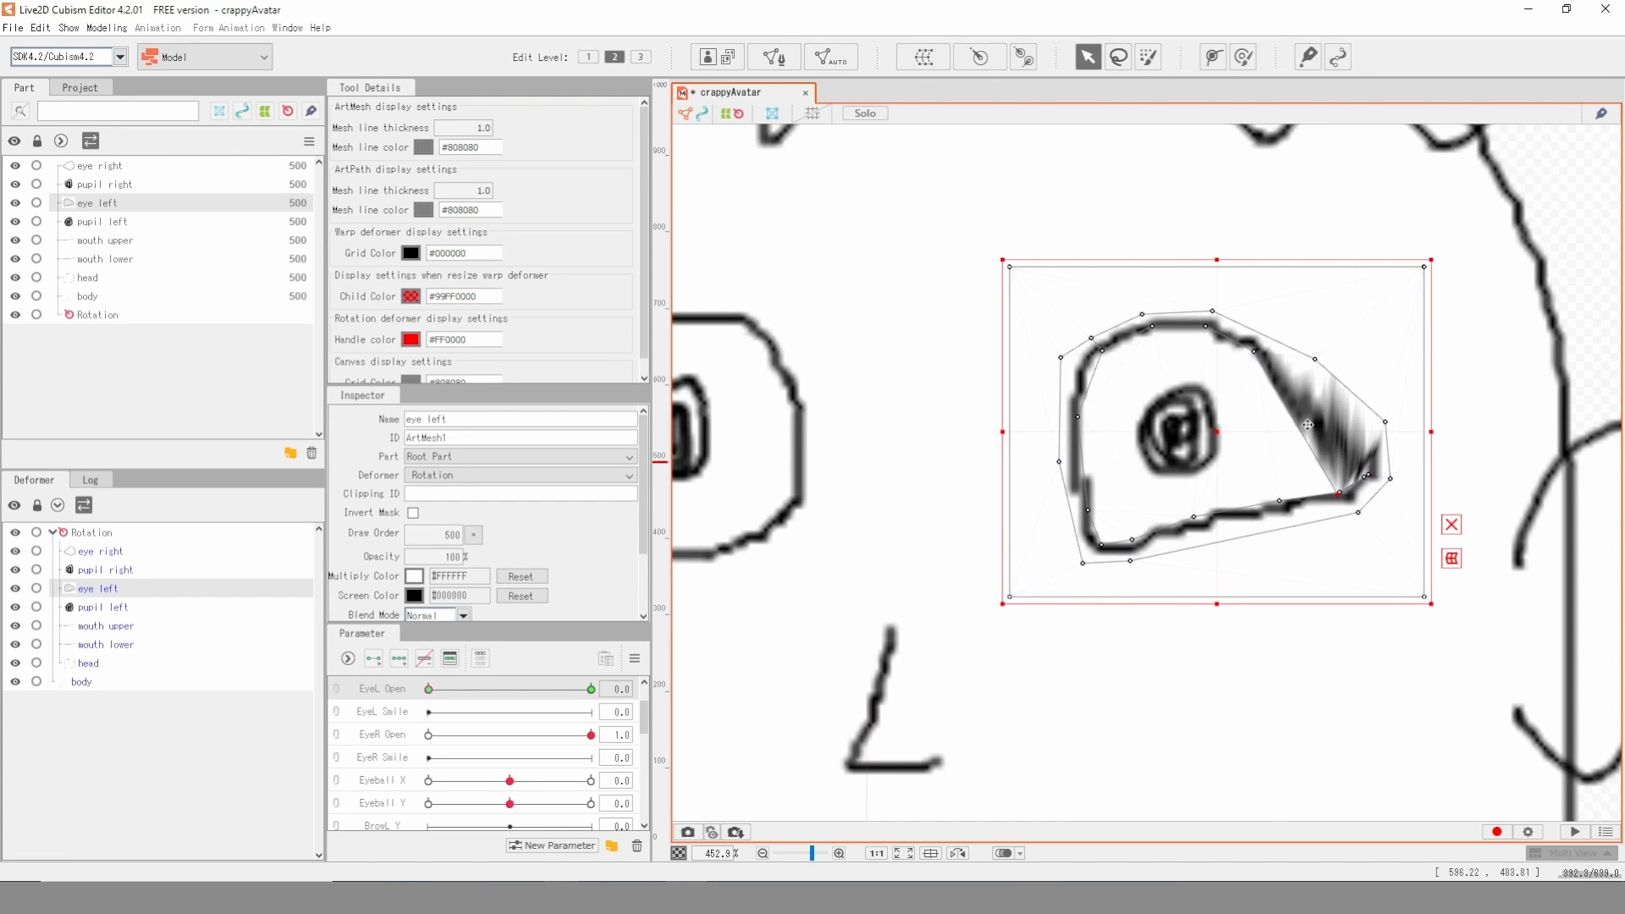
left_click_drag(1261, 359, 1300, 506)
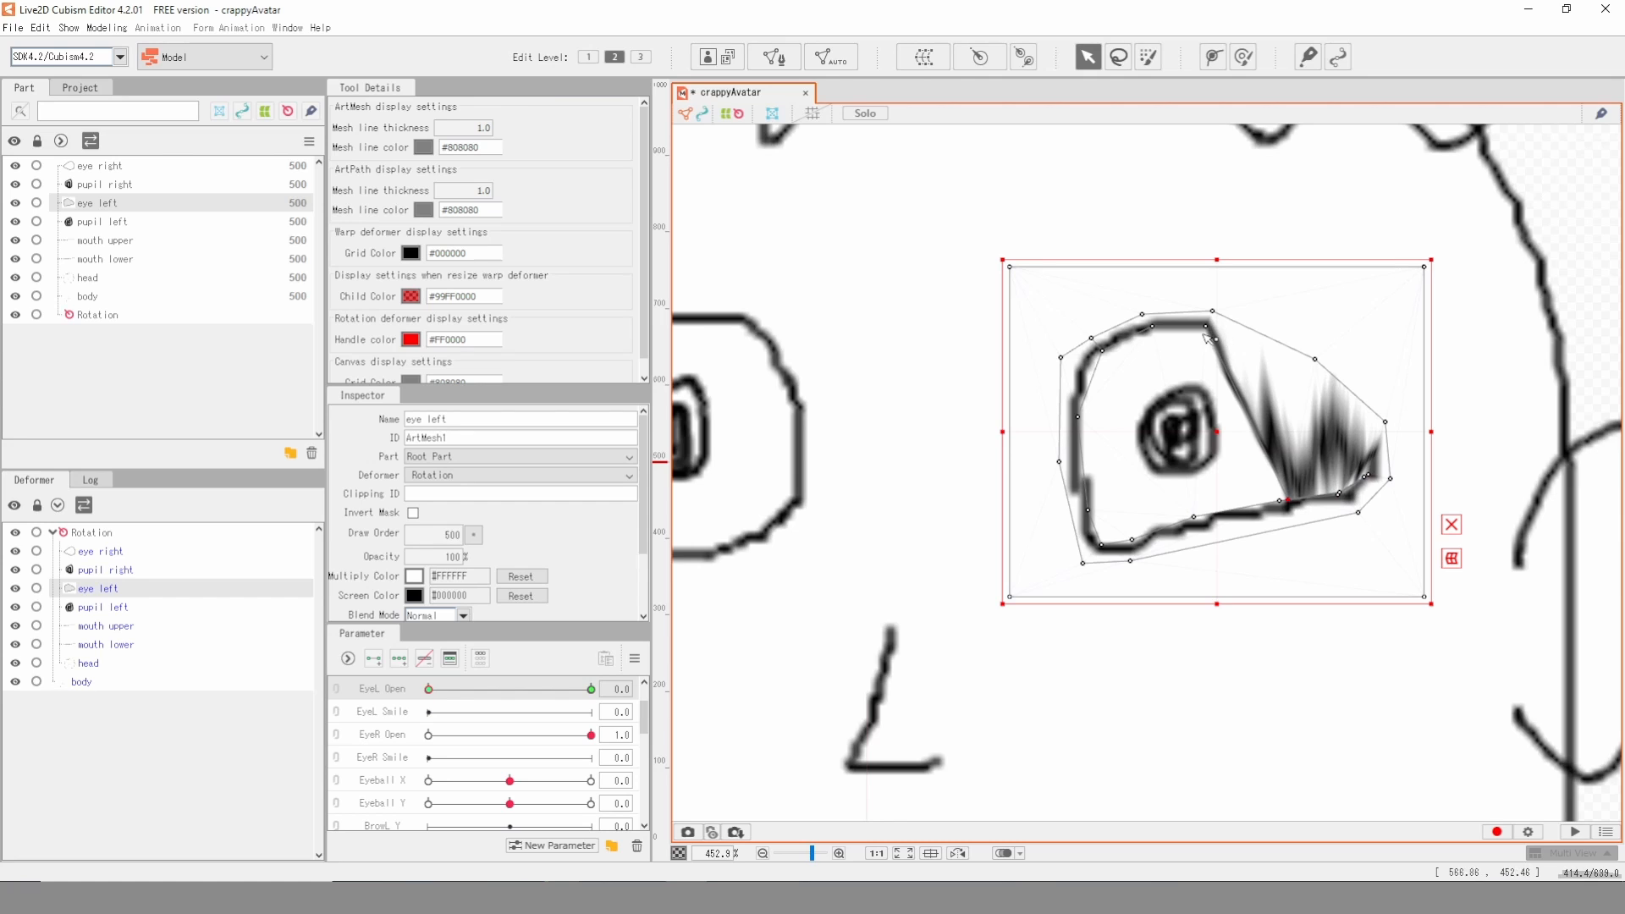
mouse_move(1208, 337)
left_mouse_down()
mouse_move(1156, 329)
mouse_move(1200, 521)
left_mouse_up()
mouse_move(1105, 350)
left_mouse_down()
mouse_move(1100, 474)
mouse_move(1092, 428)
mouse_move(1142, 548)
mouse_move(1097, 545)
left_mouse_up()
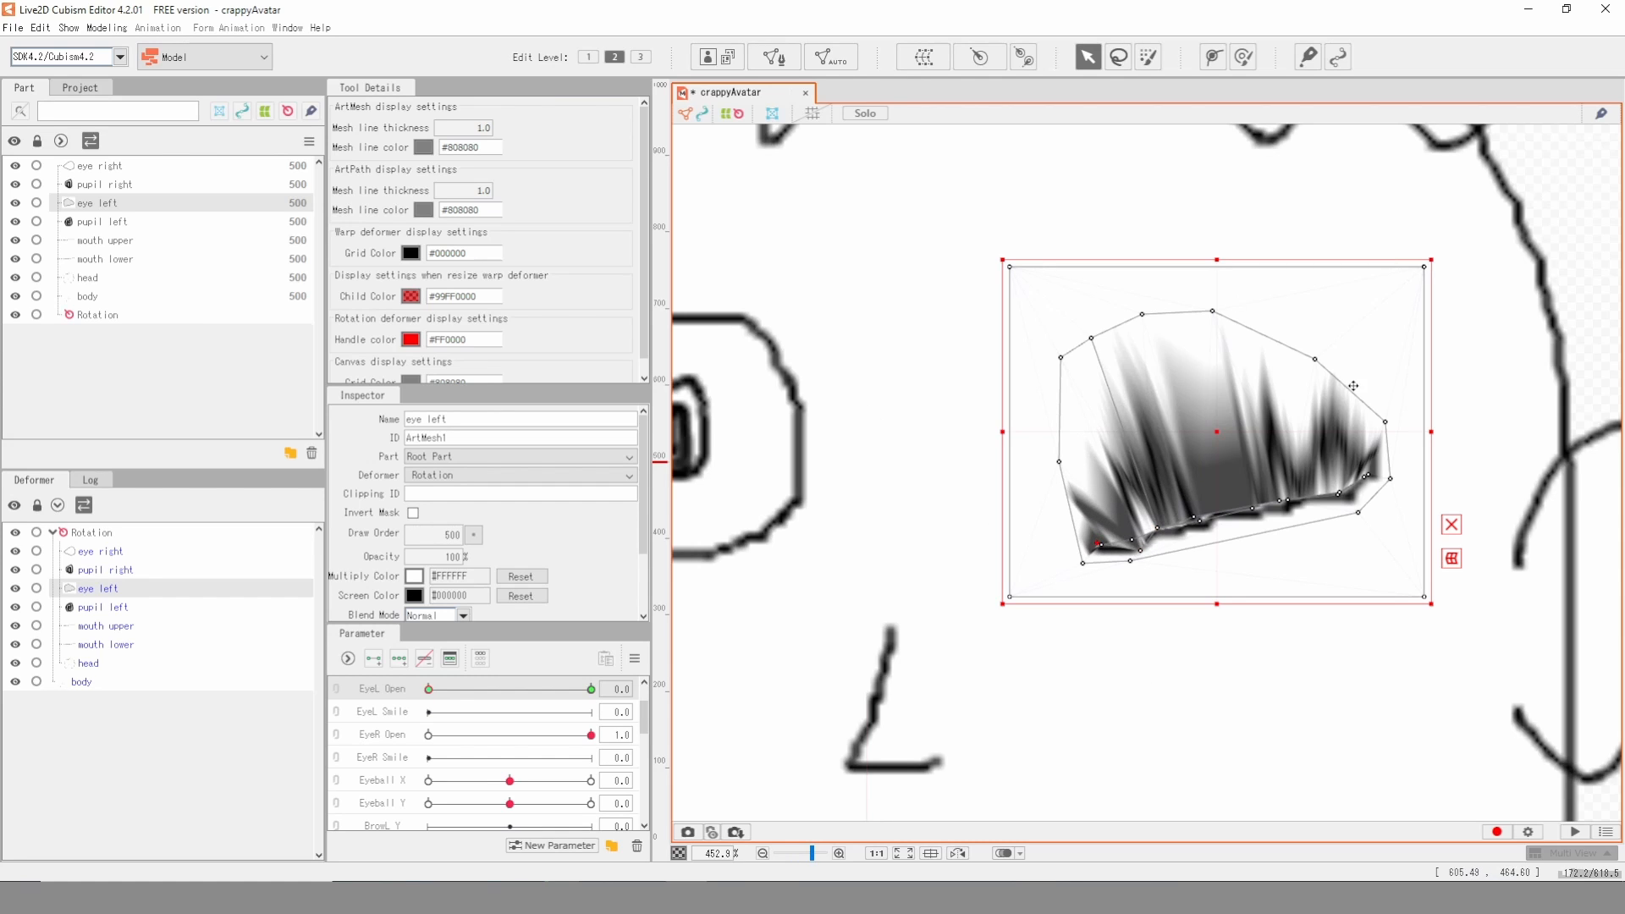
- Pull the outer vertices of the left eye's upper outline down along its lower edge at EyeL Open 0
left_click_drag(1317, 361, 1337, 475)
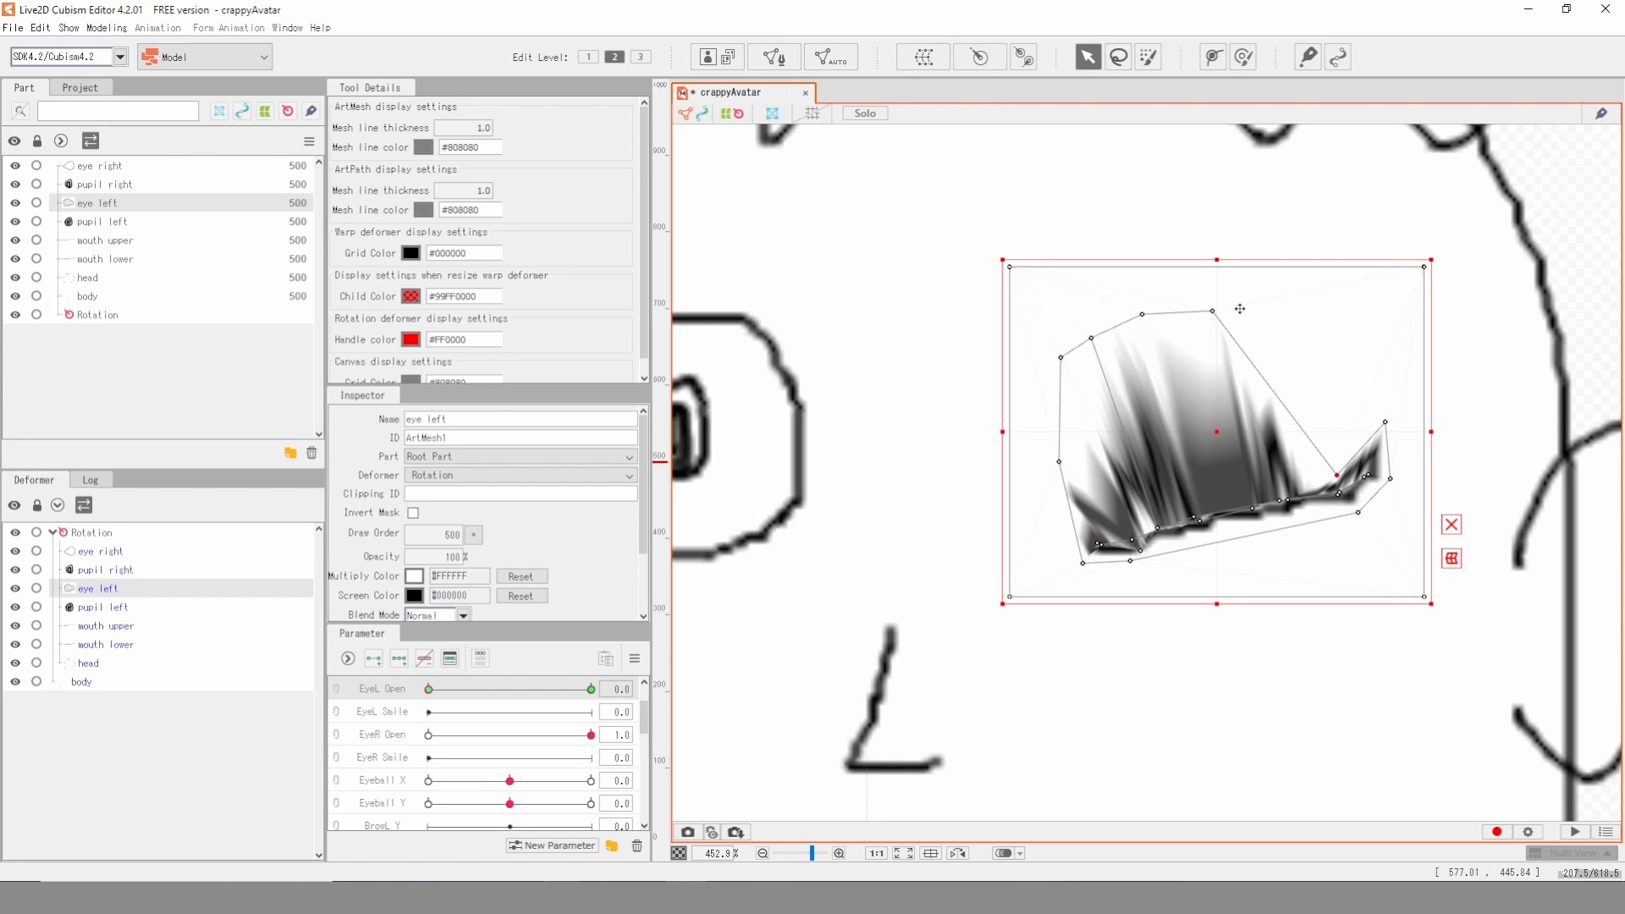
left_click_drag(1212, 313, 1258, 493)
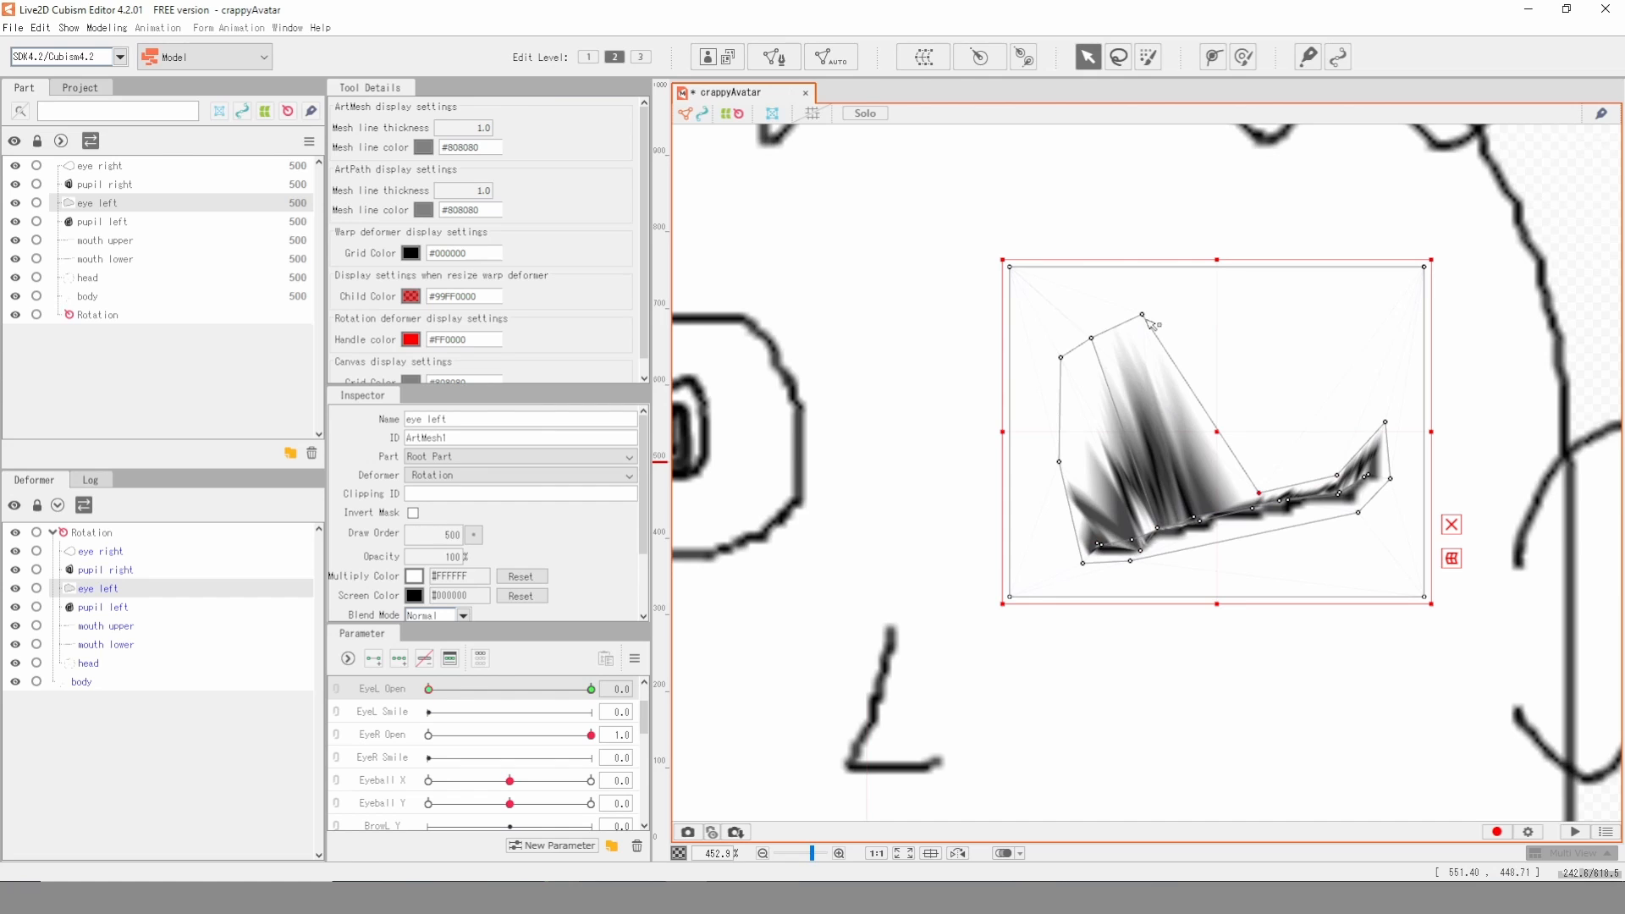
left_click_drag(1142, 315, 1198, 502)
left_click_drag(1092, 339, 1154, 513)
left_click_drag(1062, 360, 1124, 516)
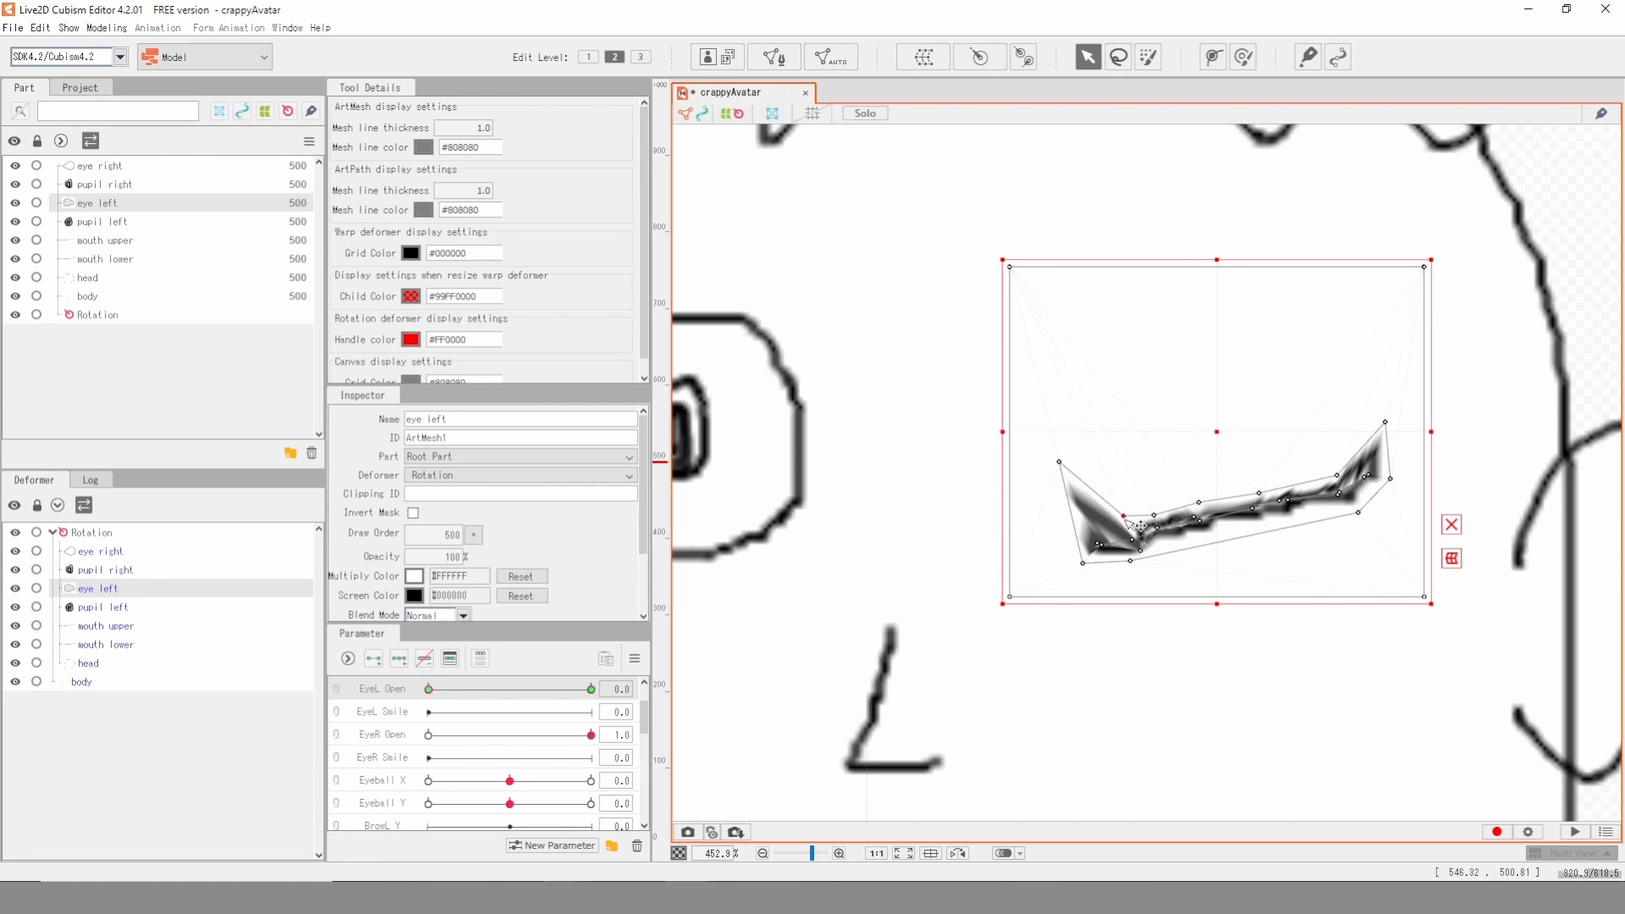
left_click_drag(1060, 465, 1097, 536)
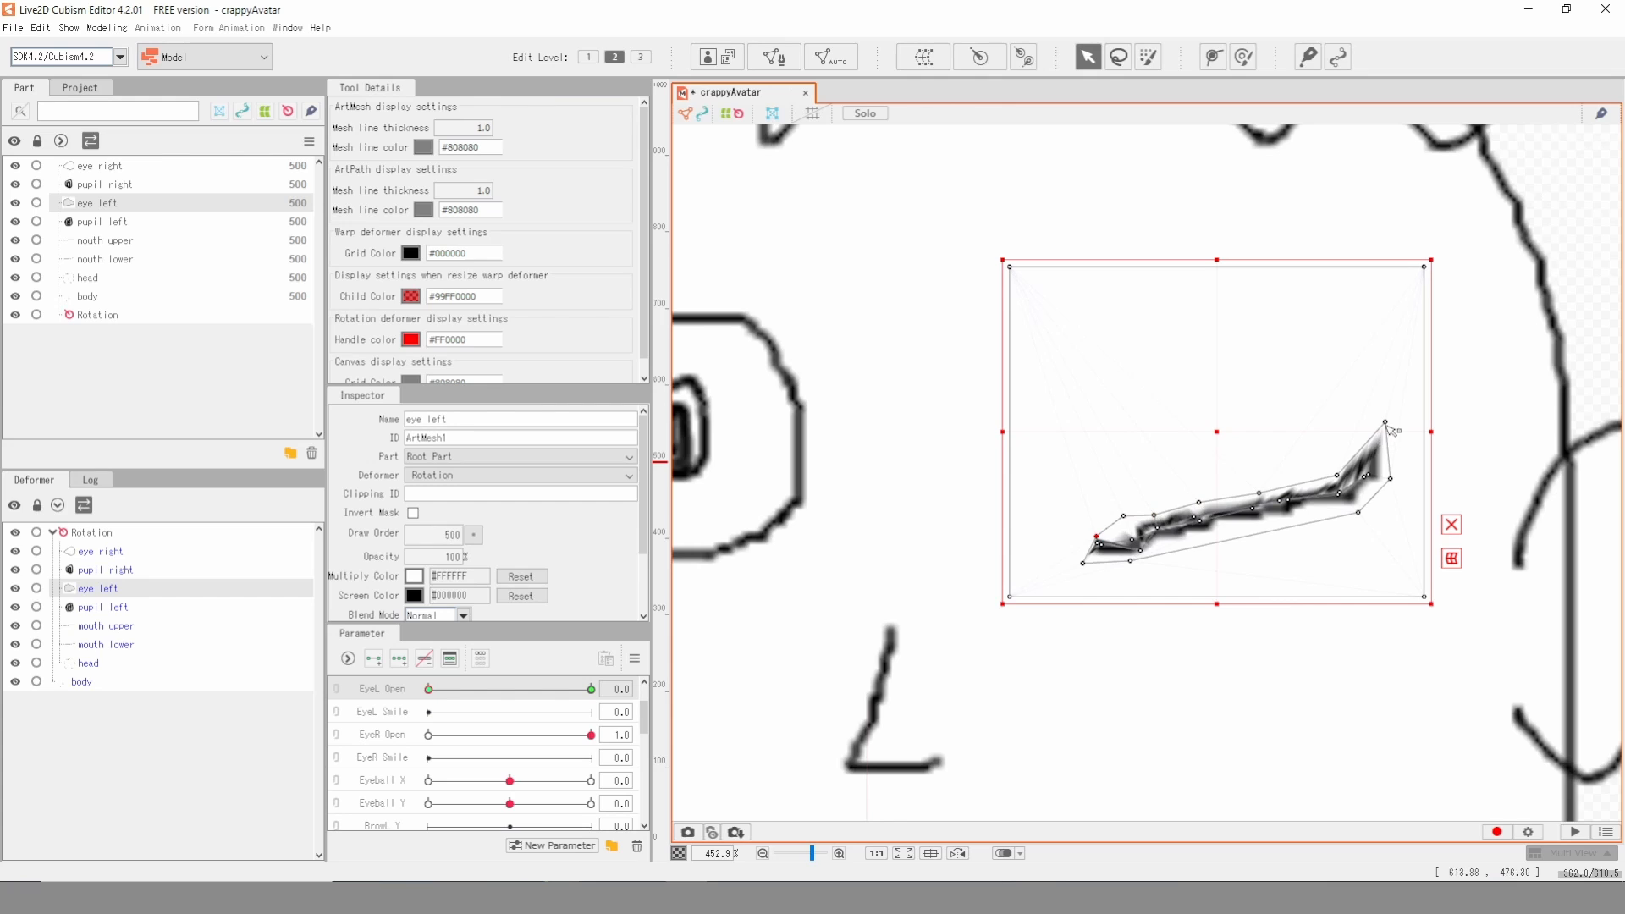
left_click_drag(1386, 424, 1394, 465)
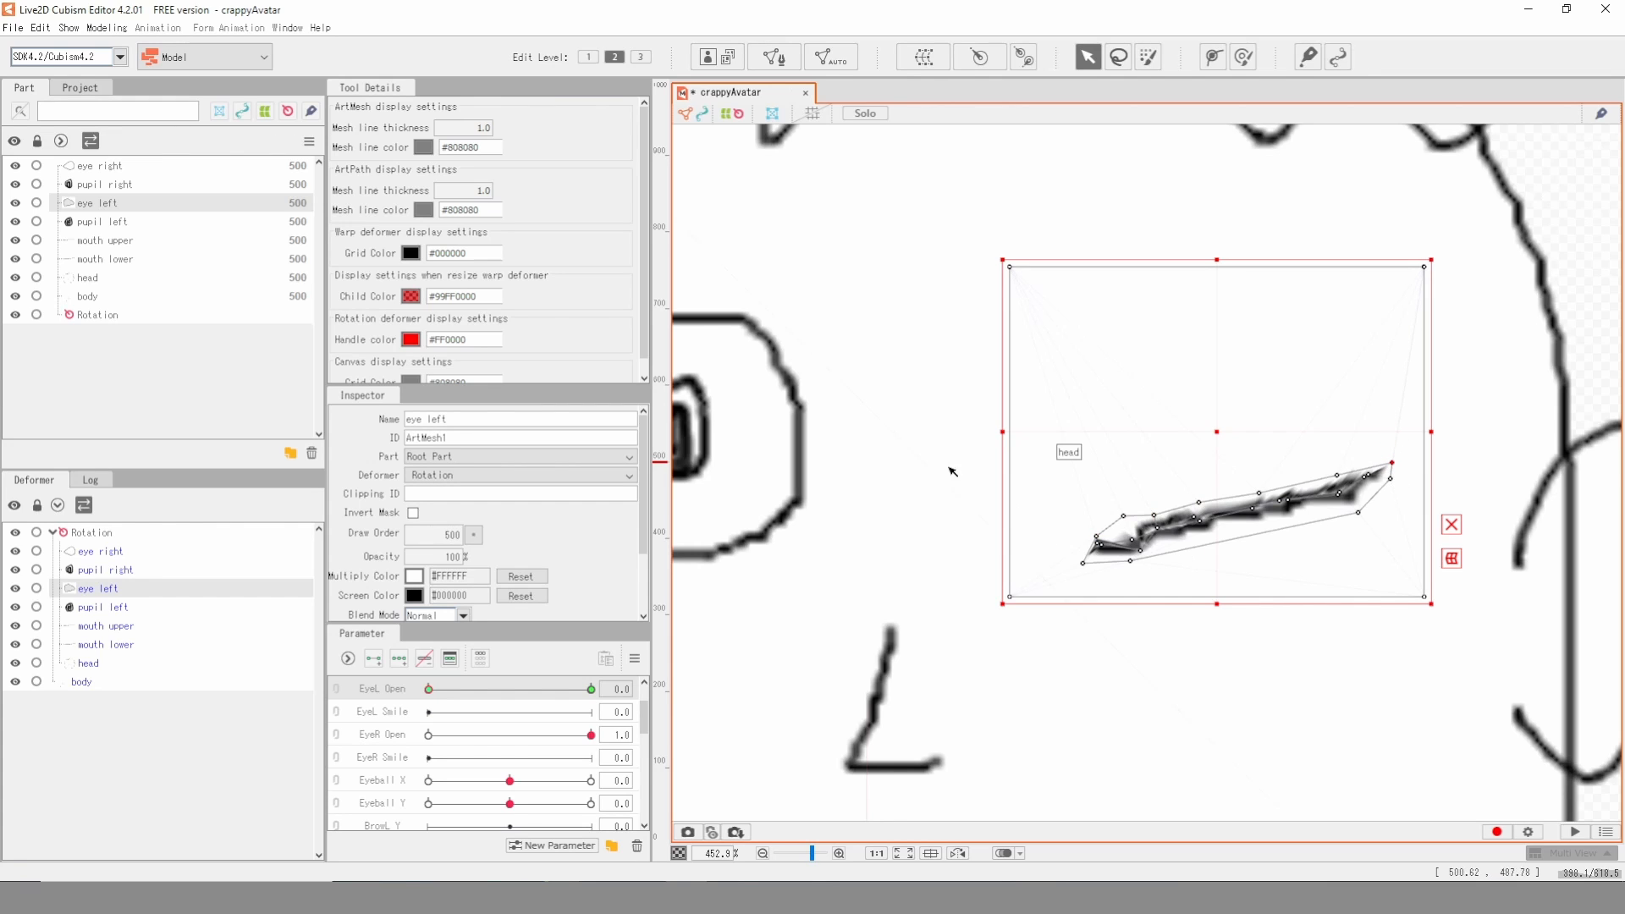
left_click(1015, 474)
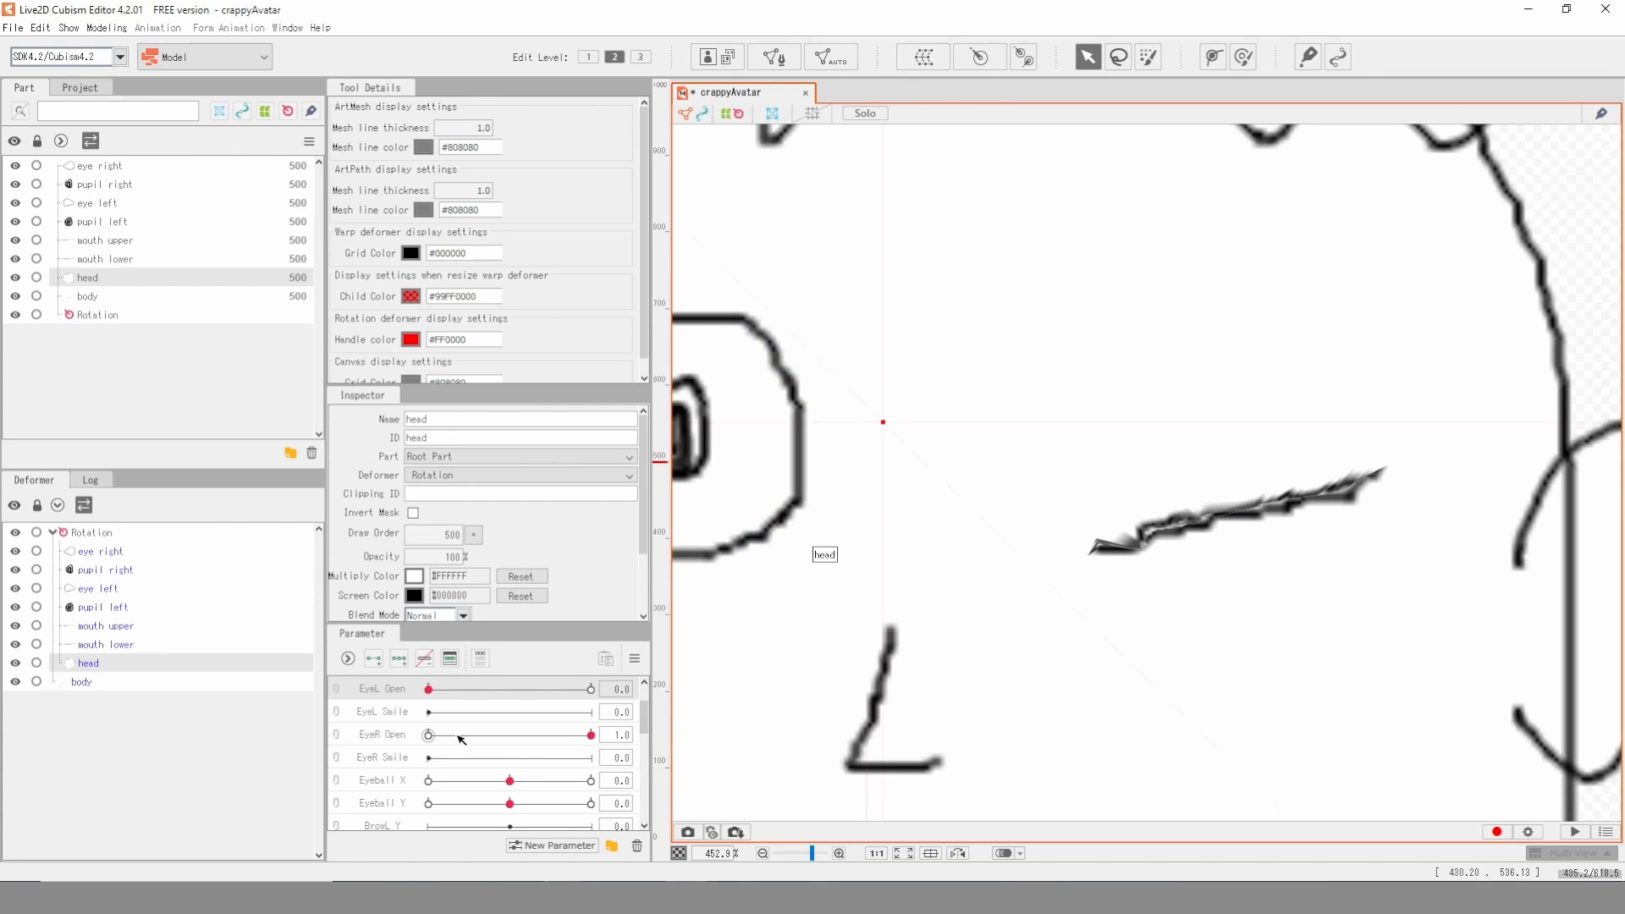
- Preview both eyes half closed by setting EyeL Open to 0.4 and EyeR Open to 0.5
left_click_drag(428, 689, 496, 689)
scroll(911, 606, "down", 5)
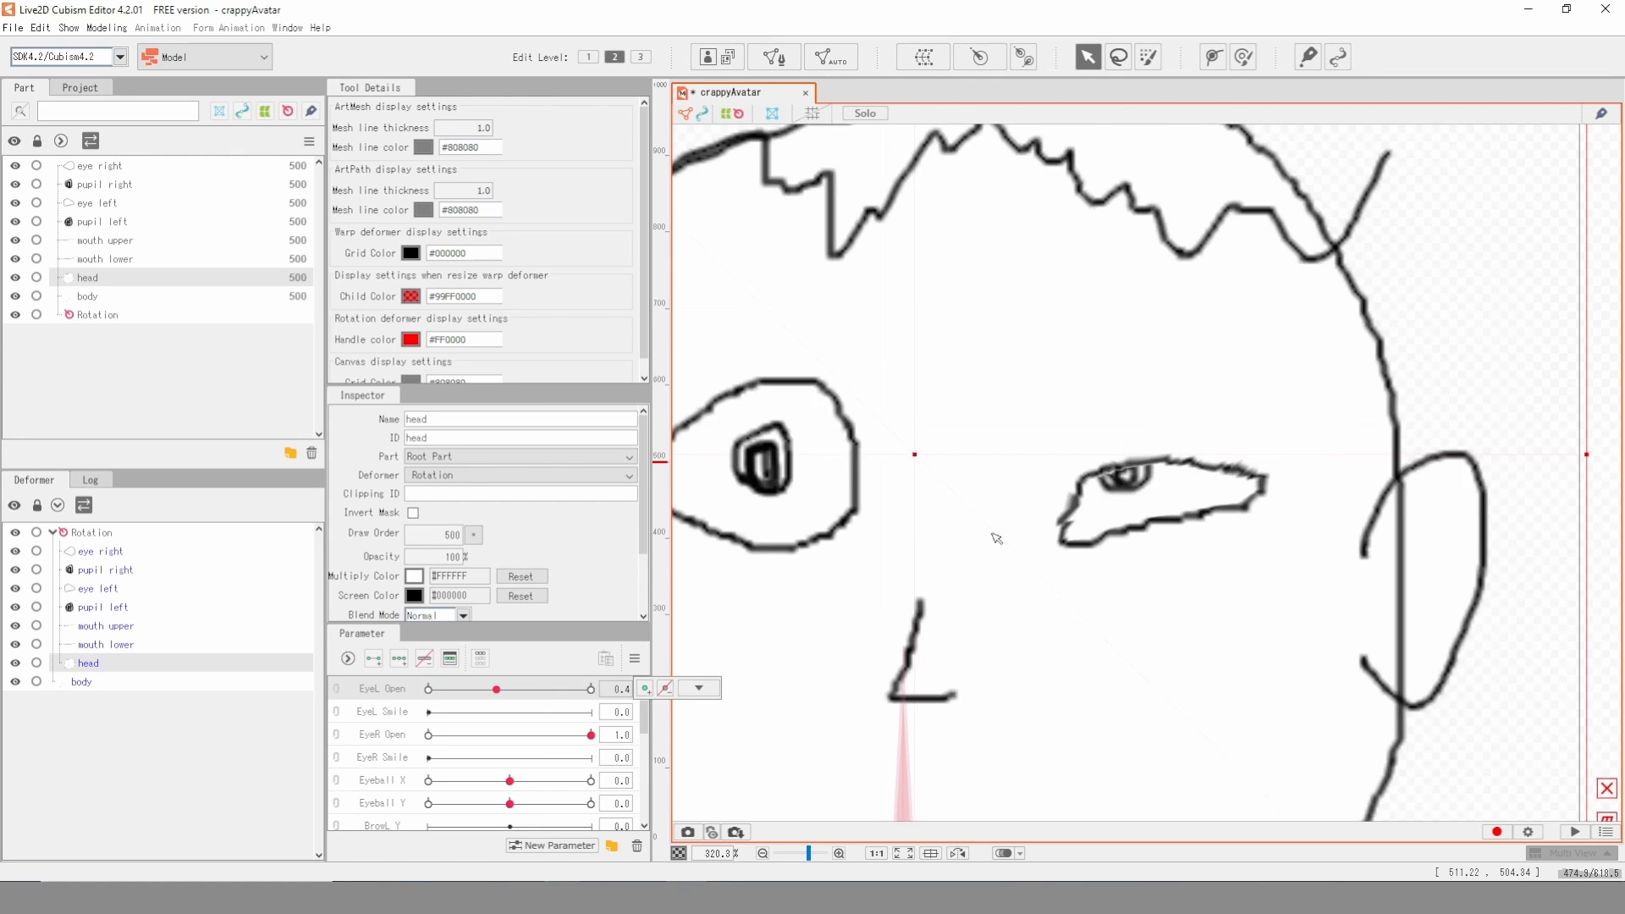
left_click(535, 734)
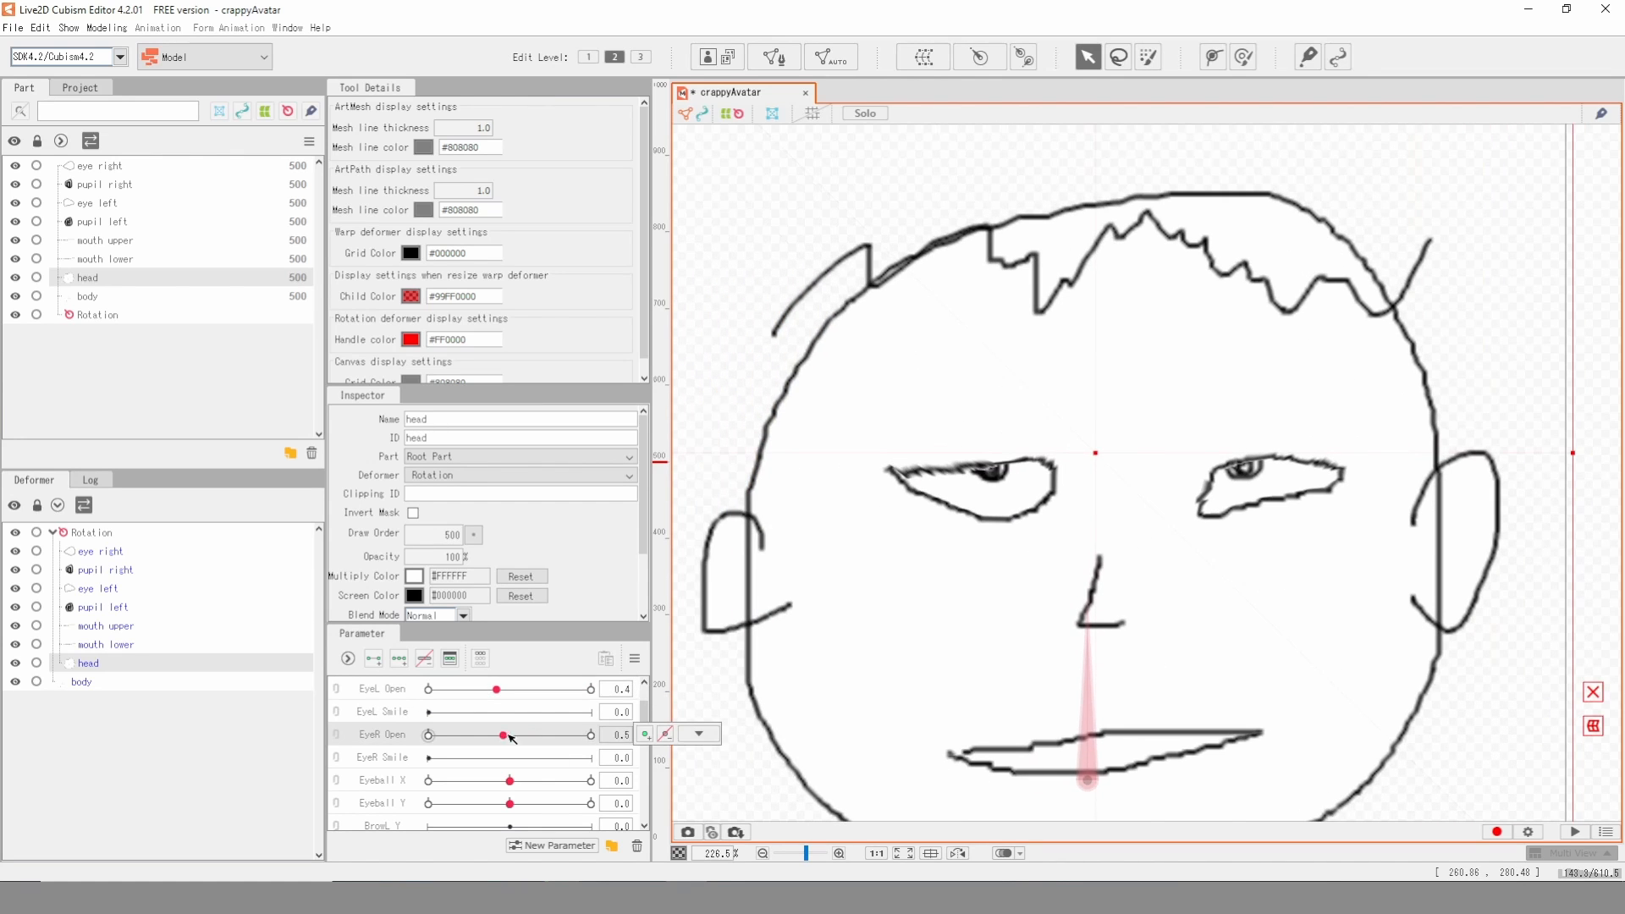
- Link Eyeball X and Eyeball Y into one combined parameter and set it to -0.1 and -0.2
scroll(533, 730, "down", 3)
scroll(533, 730, "up", 3)
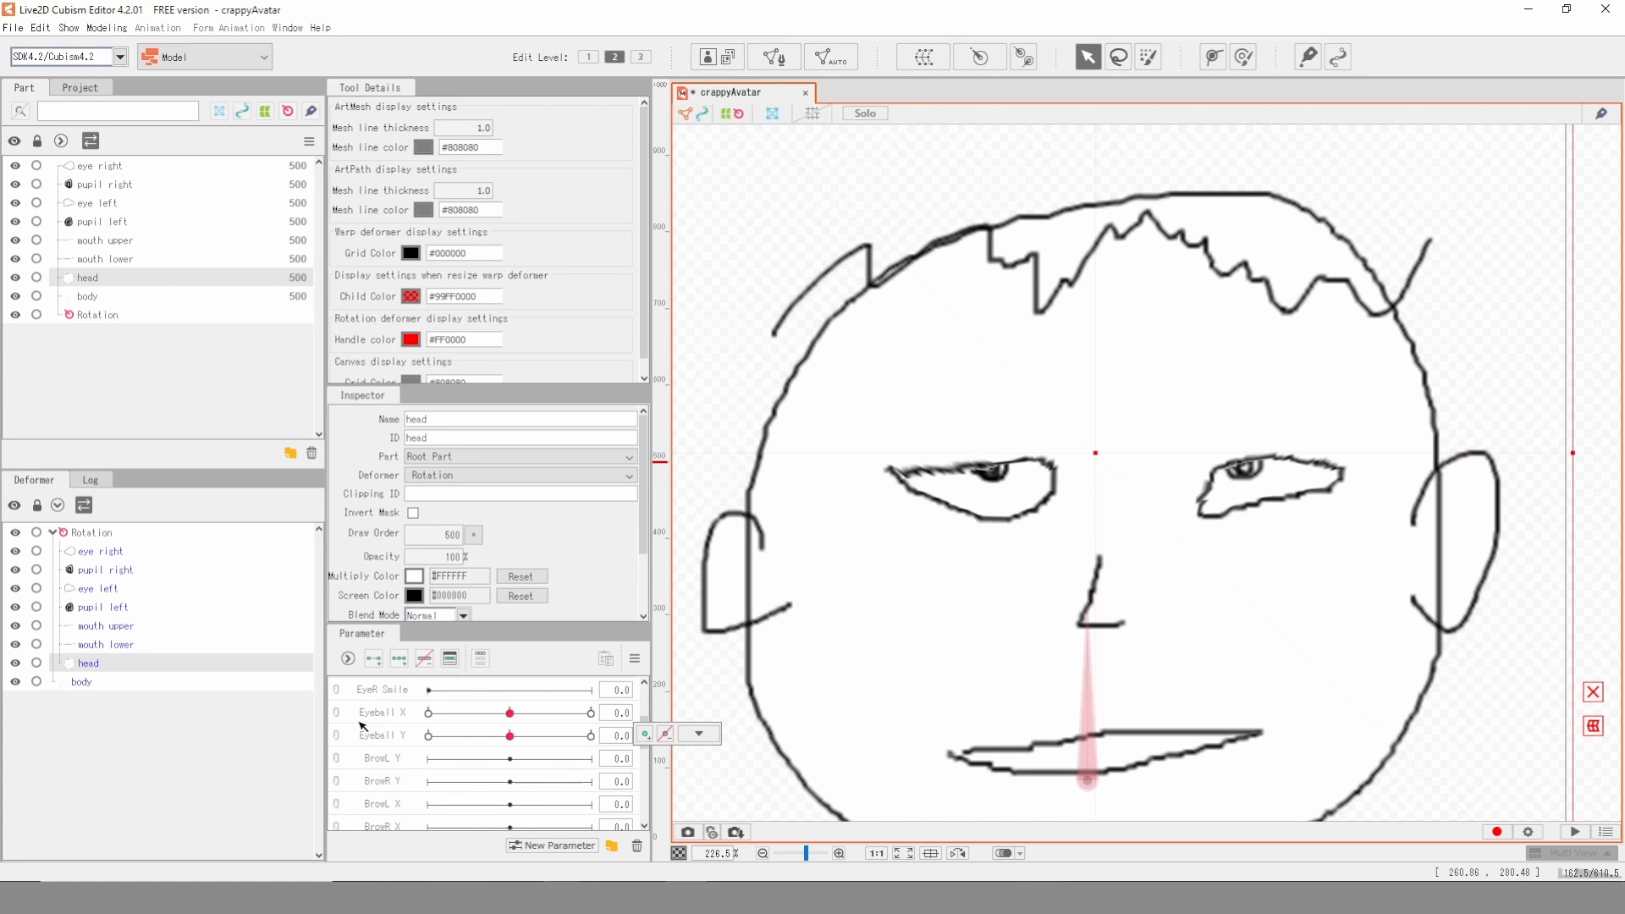
left_click(336, 717)
mouse_move(508, 744)
left_mouse_down()
mouse_move(430, 742)
mouse_move(446, 736)
mouse_move(443, 770)
mouse_move(470, 749)
mouse_move(484, 682)
mouse_move(507, 744)
left_mouse_up()
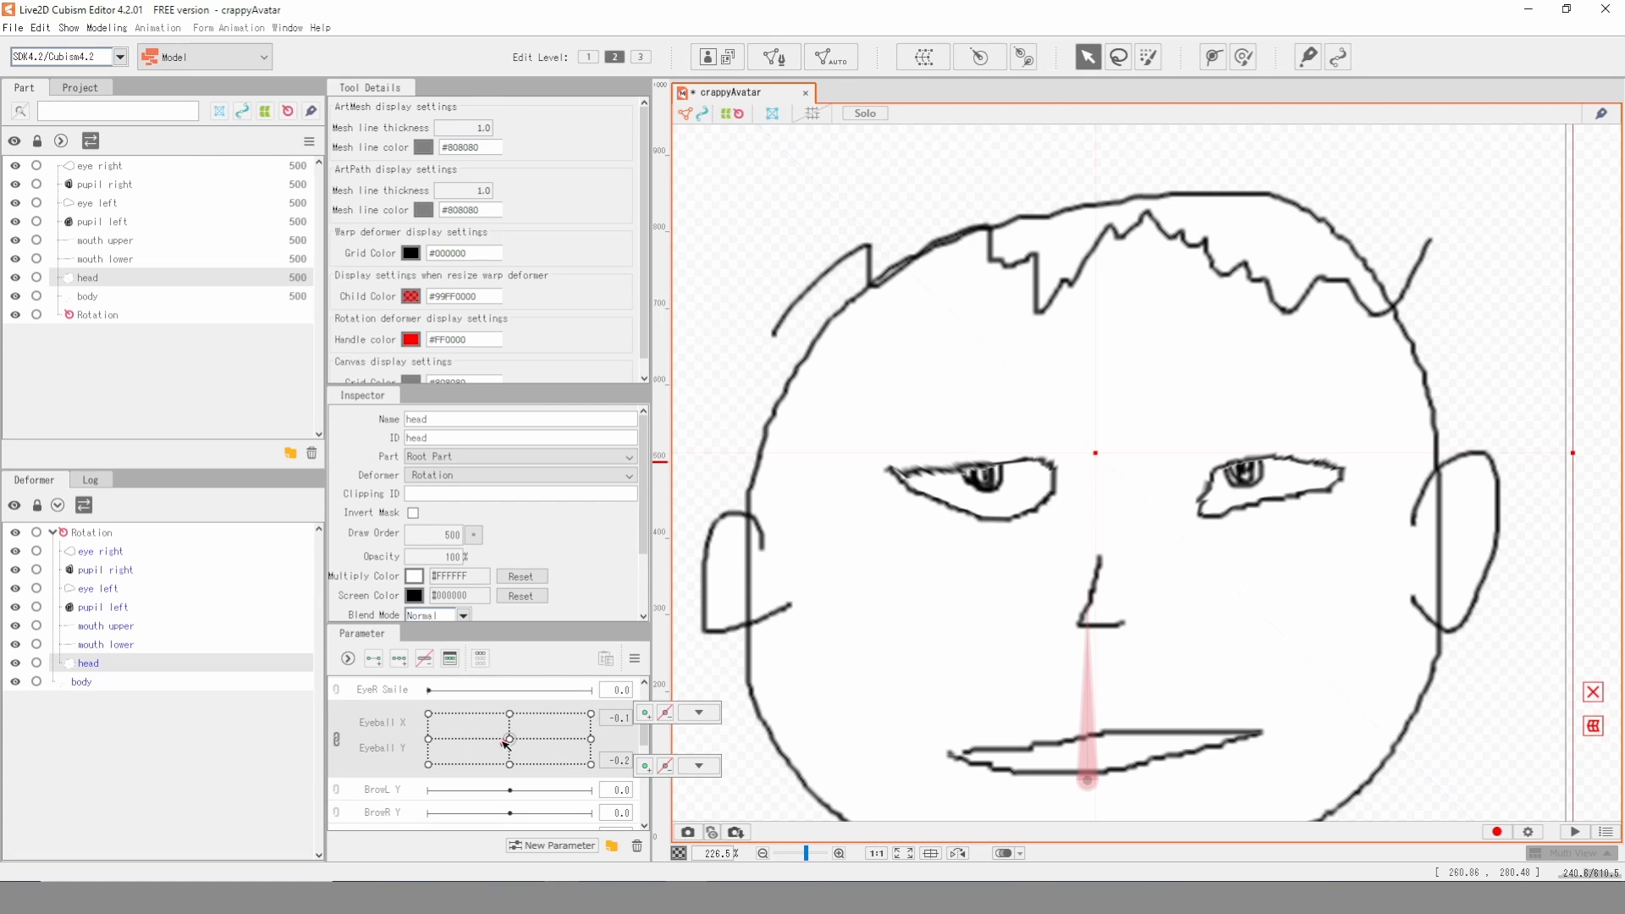
- Generate an automatic mesh for mouth upper with the Standard preset
scroll(1216, 600, "up", 5)
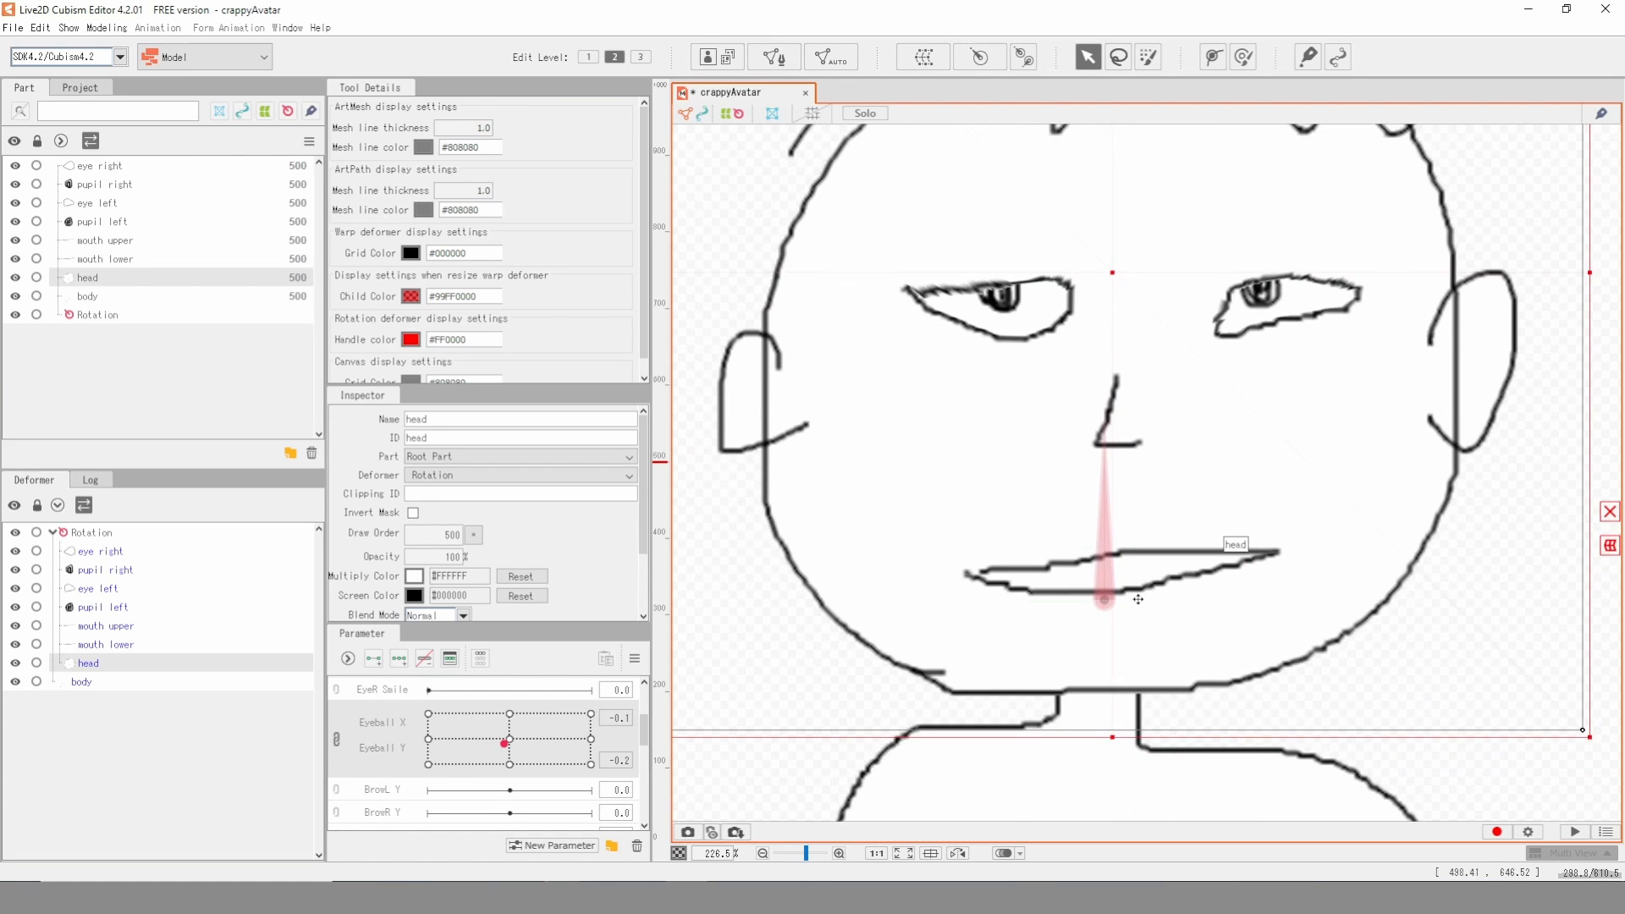
left_click(1139, 529)
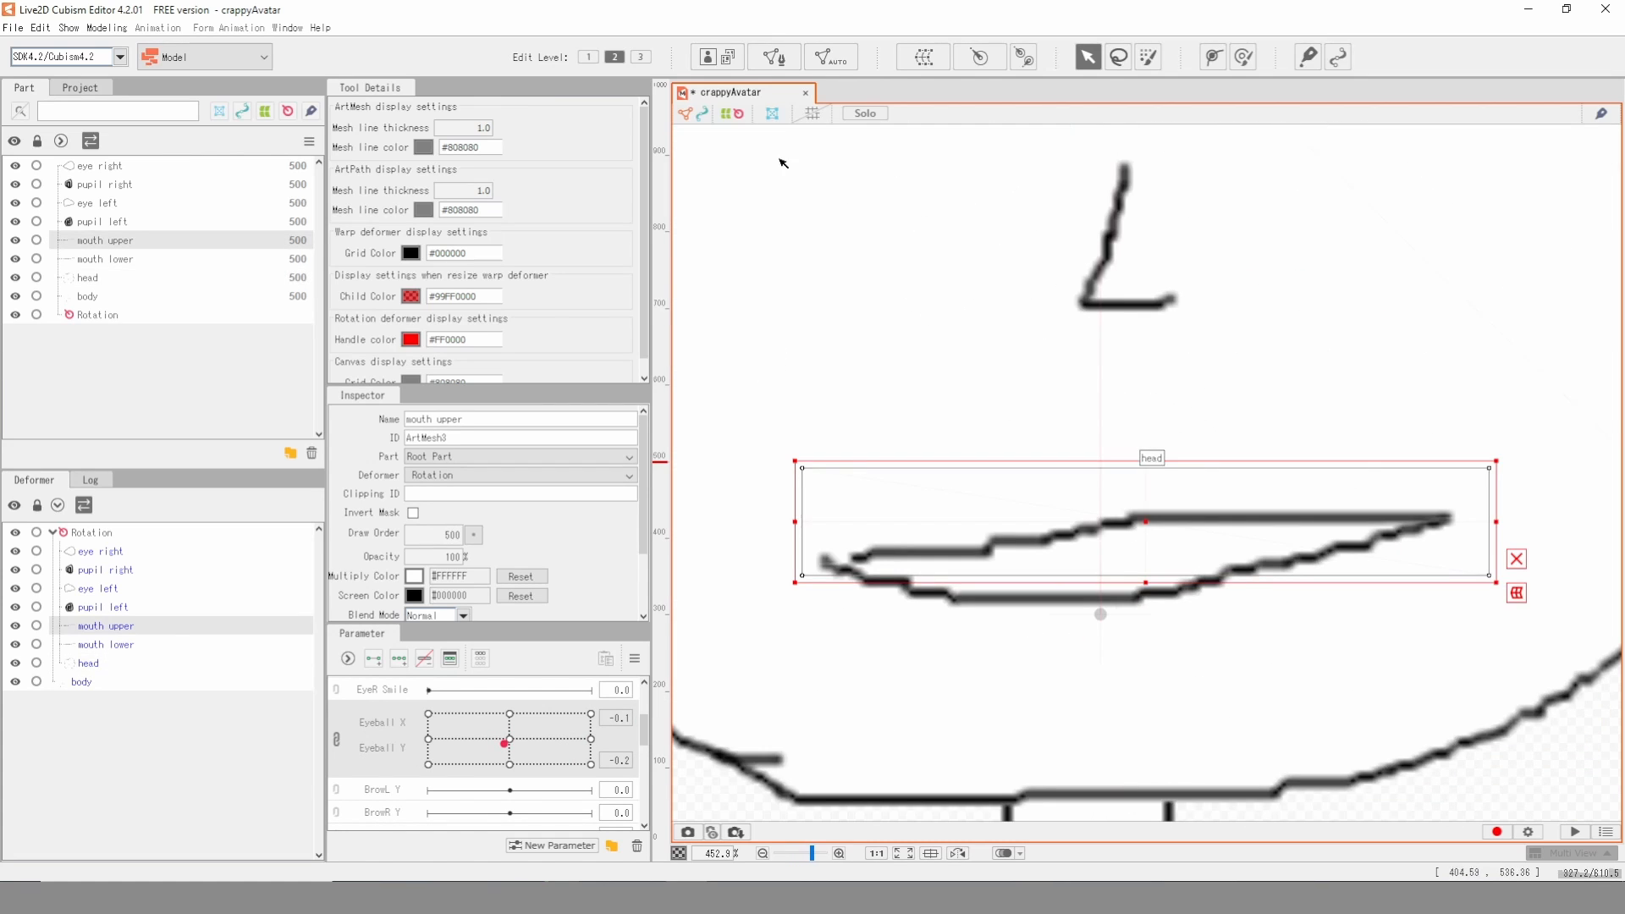
left_click(831, 57)
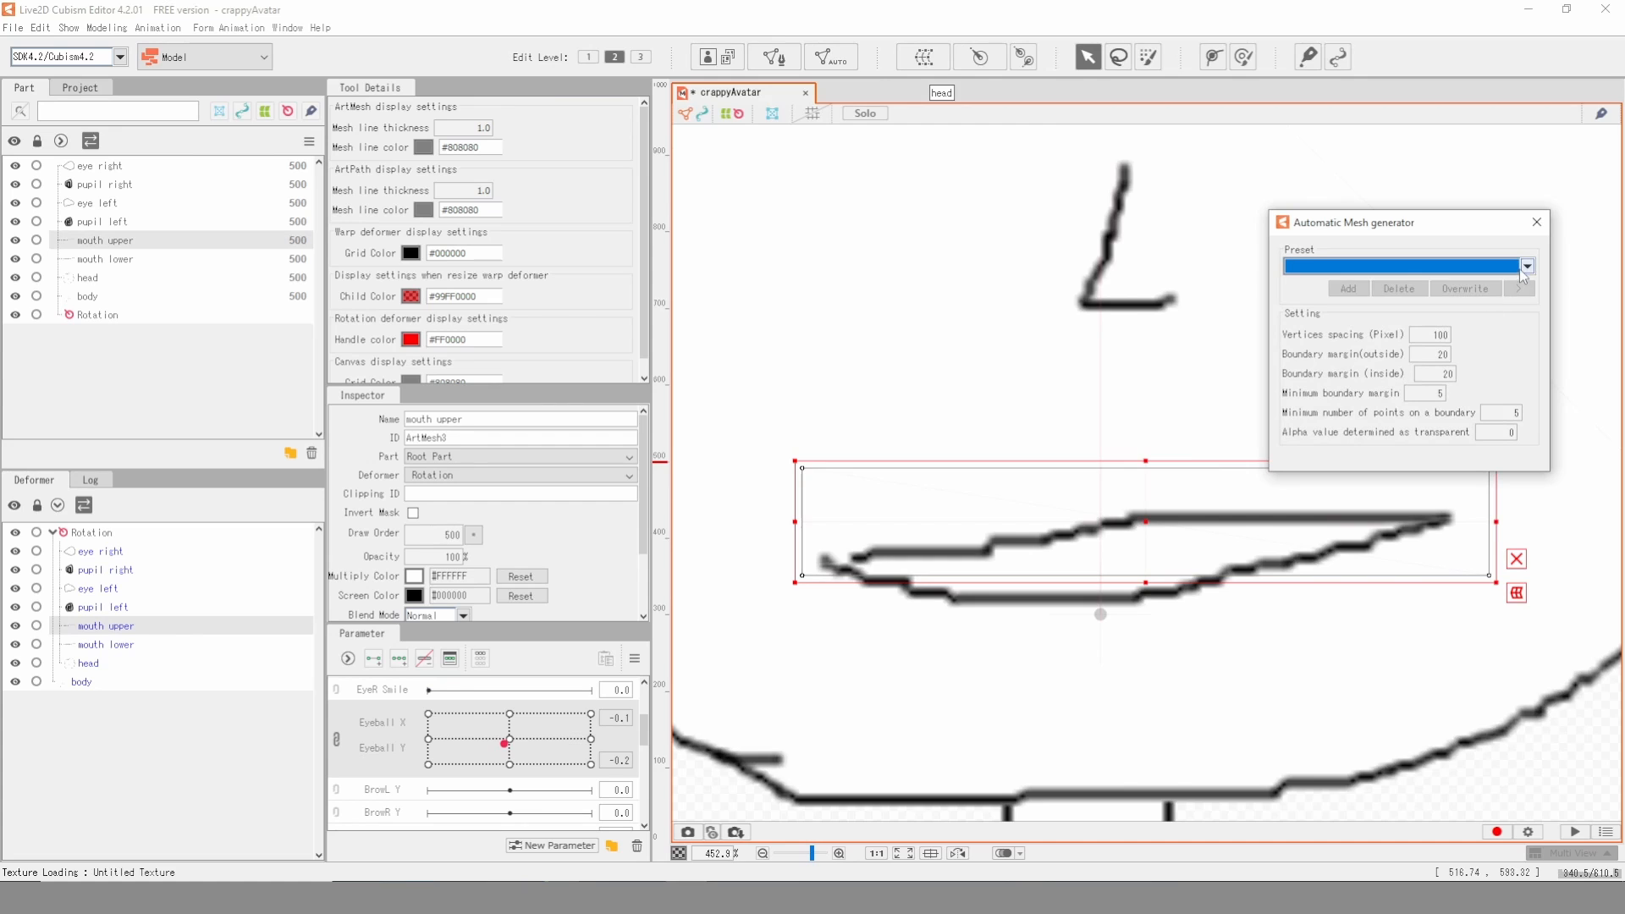
left_click(1523, 273)
left_click(1390, 290)
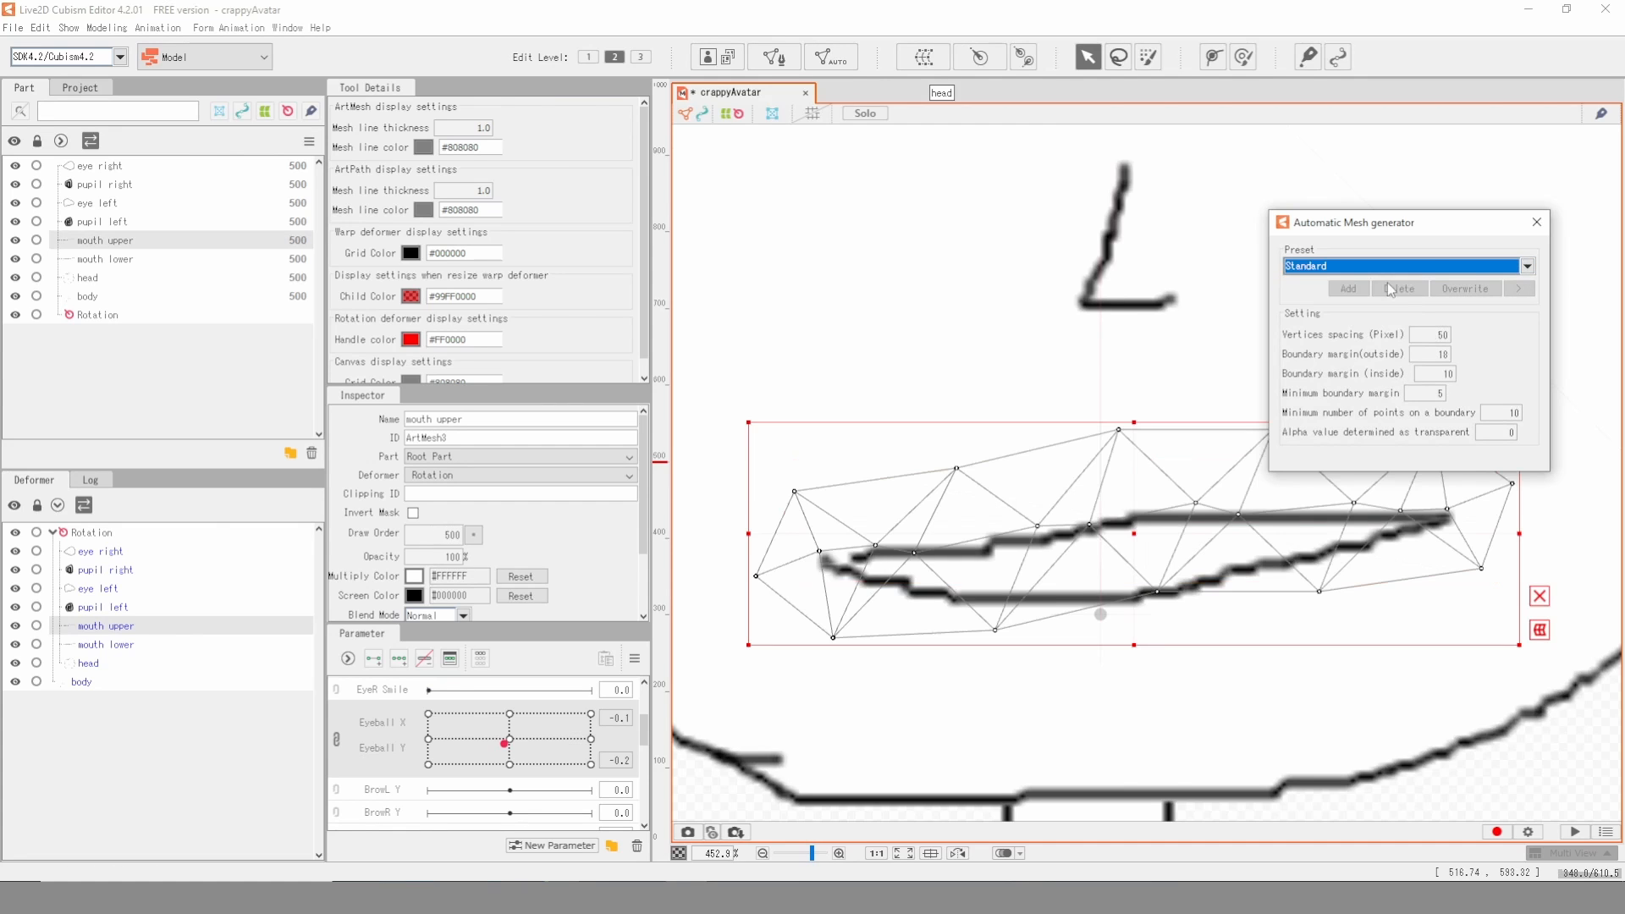
left_click(1536, 222)
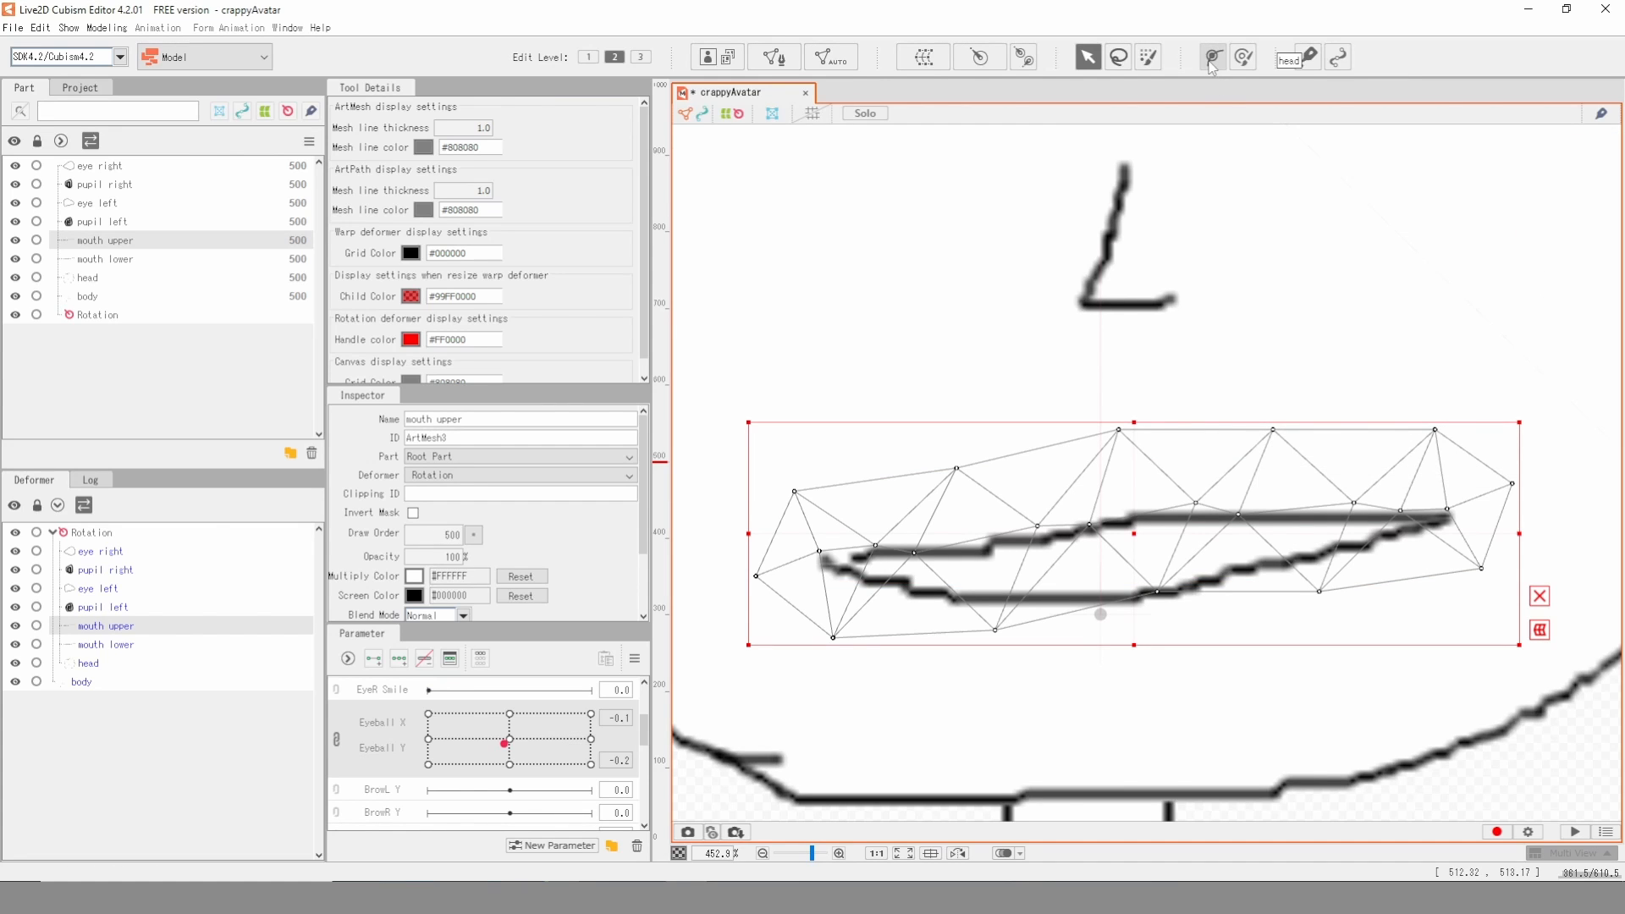
- Draw a three-point deform path along the upper mouth line from corner to corner
left_click(1212, 65)
left_click(832, 568)
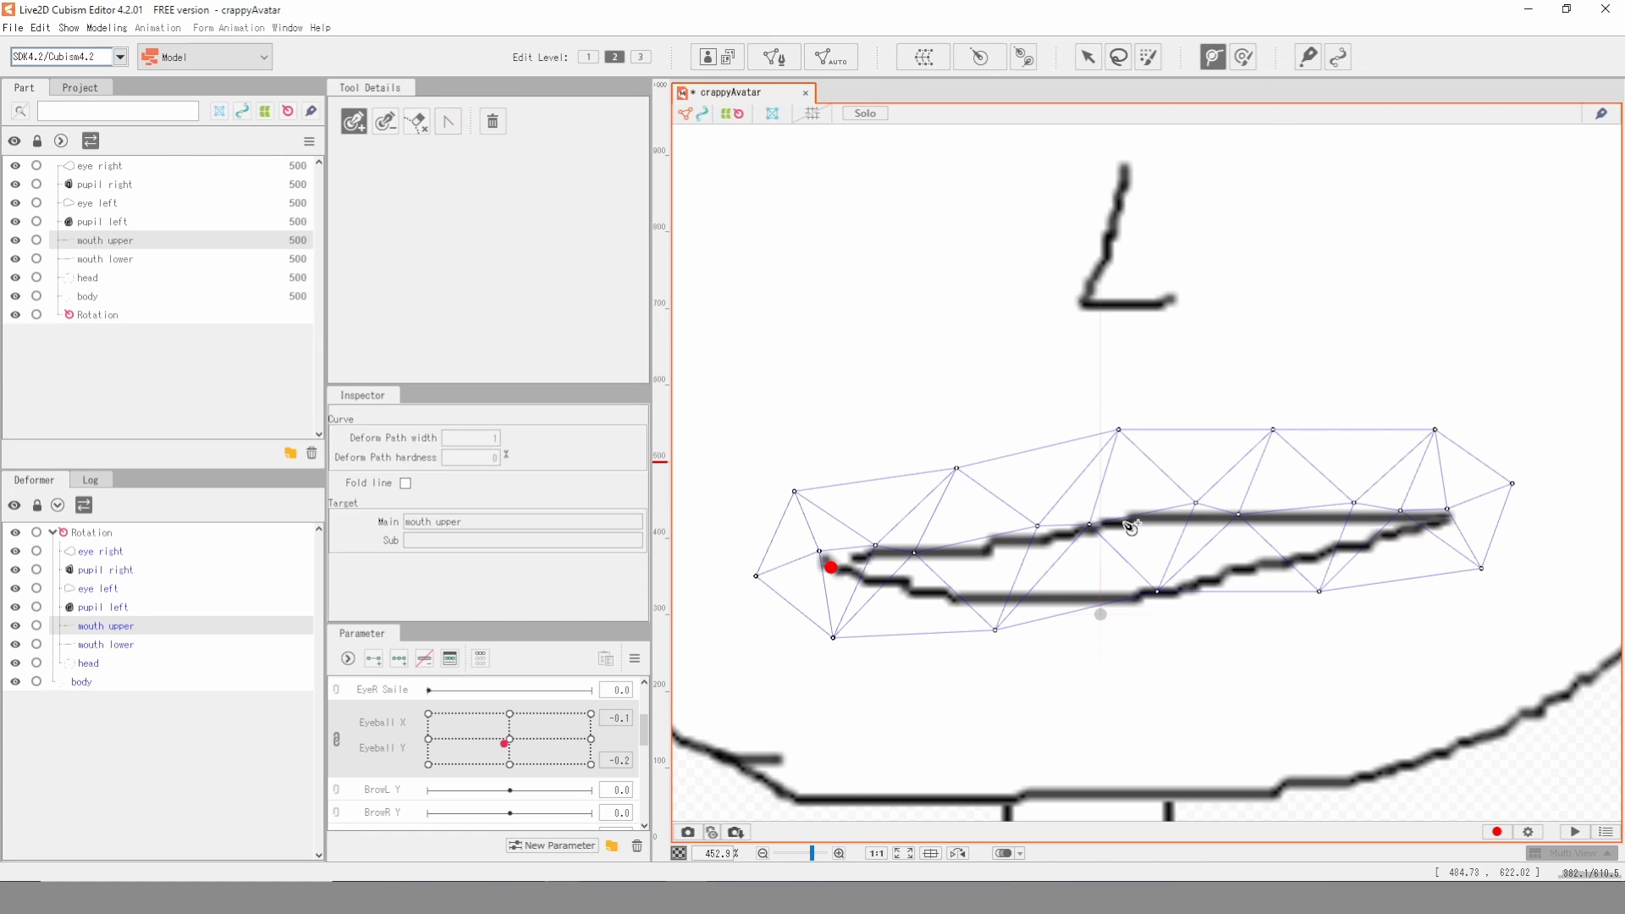
left_click(1124, 522)
left_click(1441, 514)
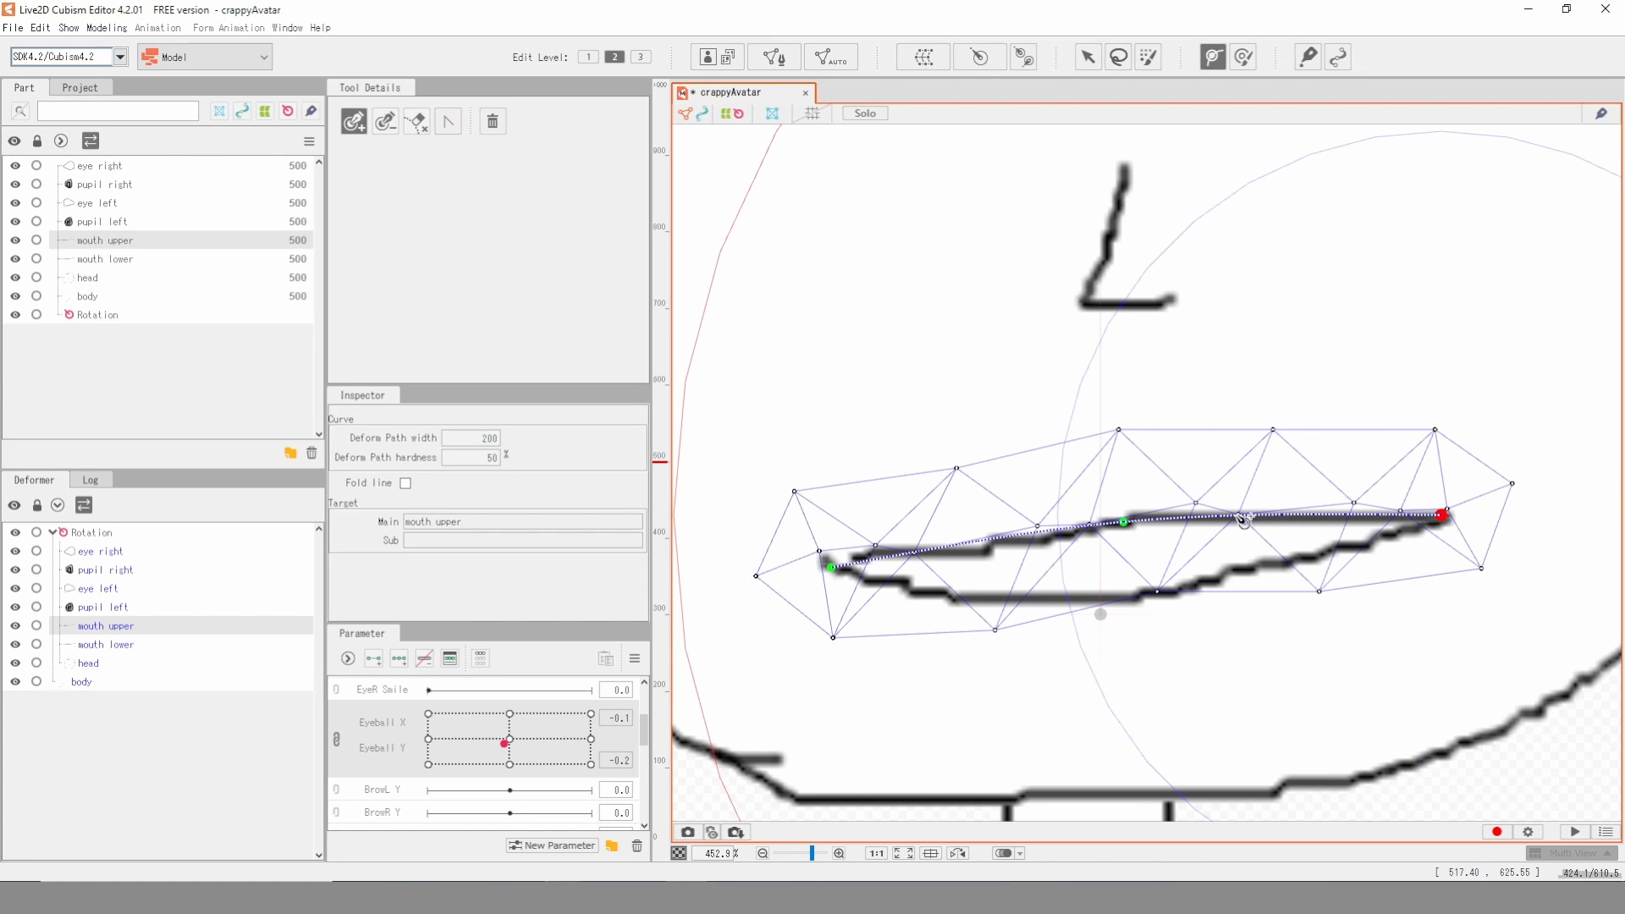
left_click(1086, 57)
- Generate an automatic mesh for mouth lower with the Standard preset
left_click(1153, 602)
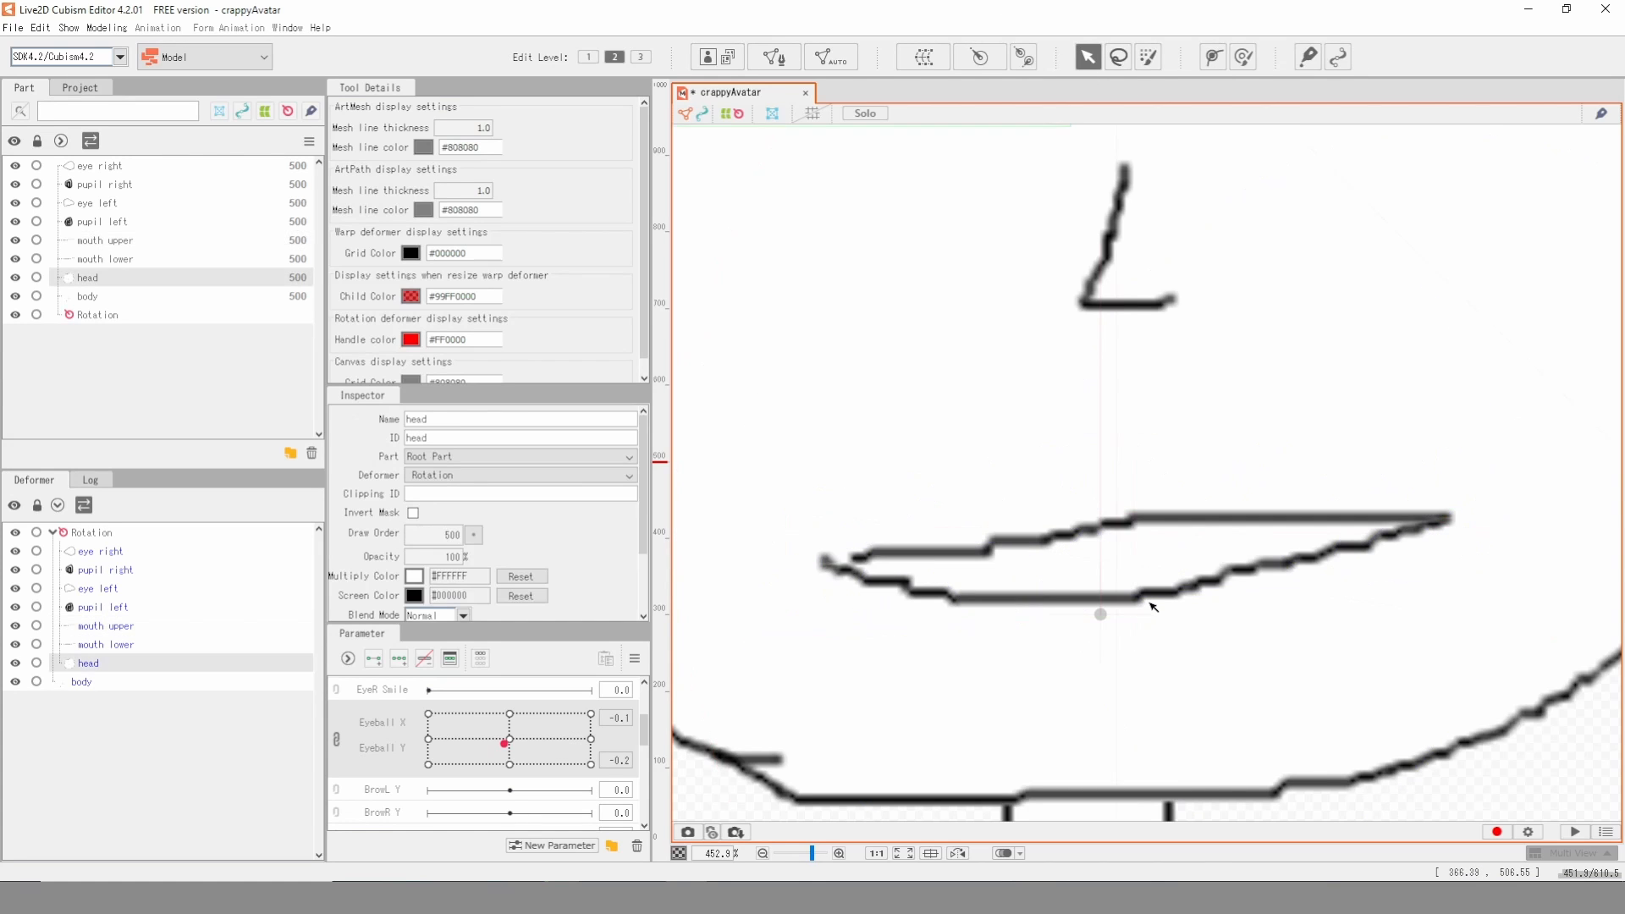
left_click(830, 60)
left_click(1527, 267)
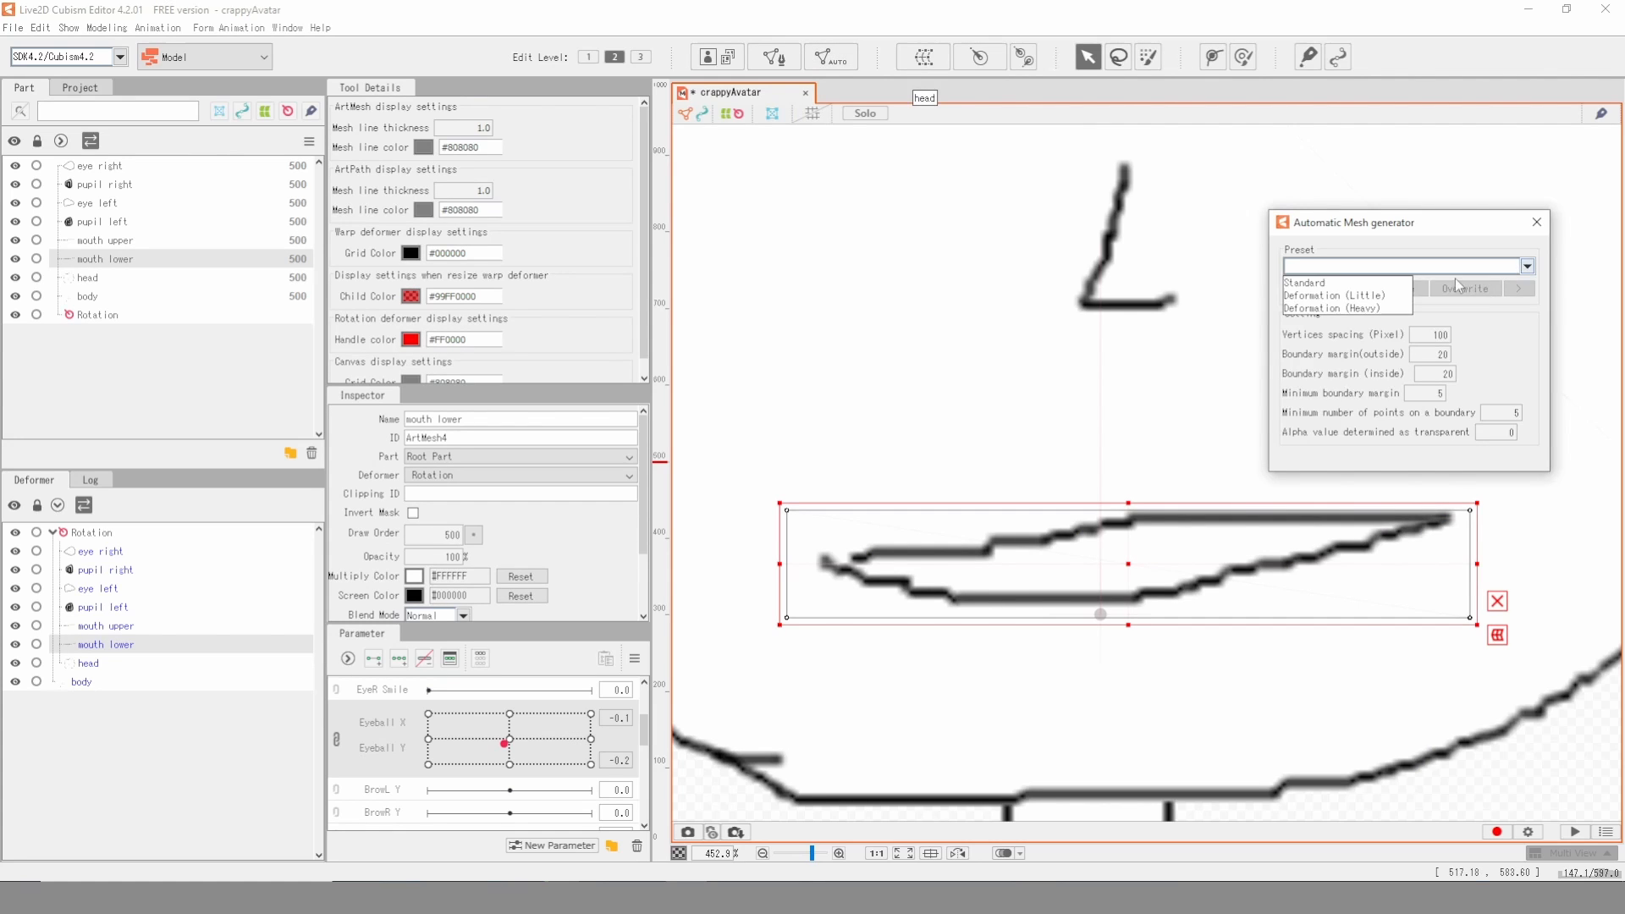
left_click(1402, 291)
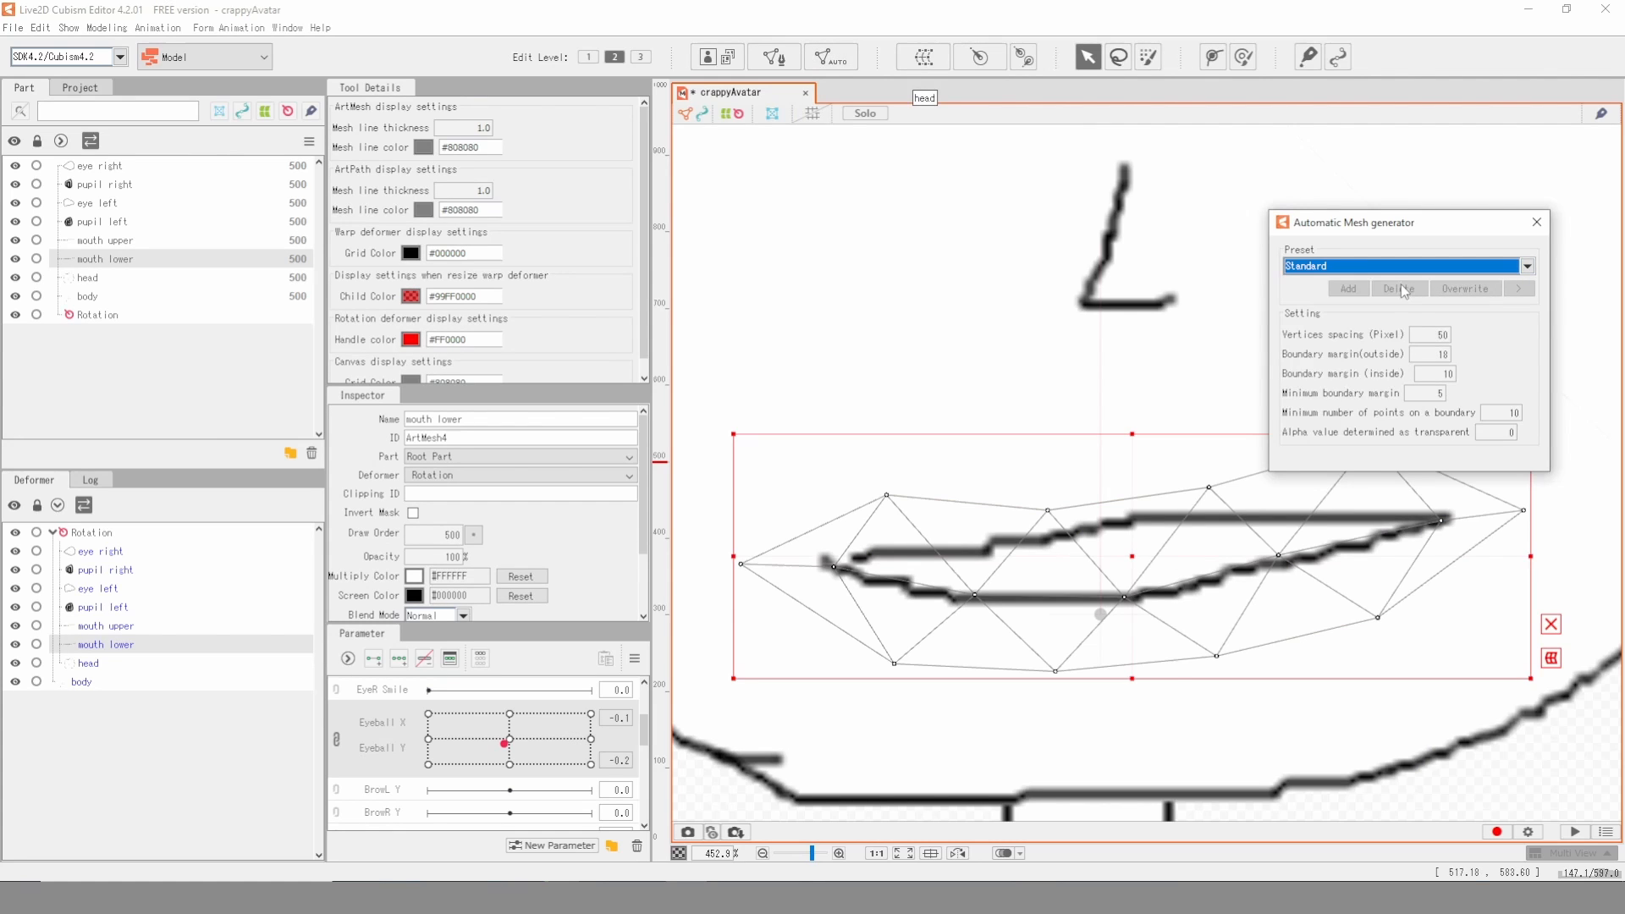
left_click(1536, 225)
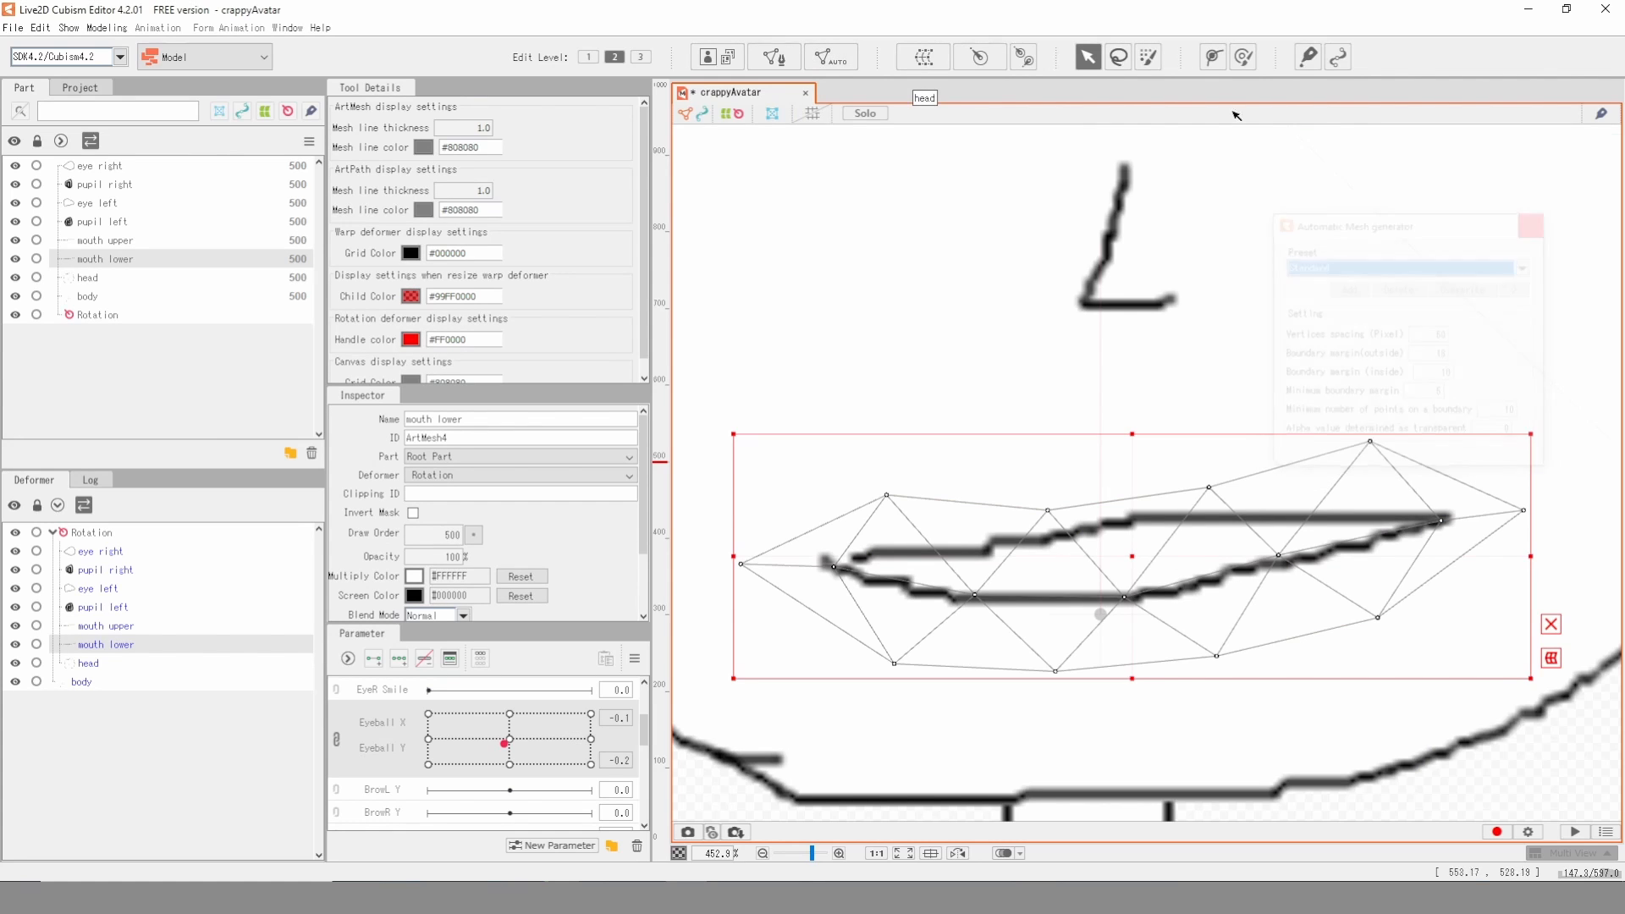
- Draw a three-point deform path along the lower mouth line from corner to corner
left_click(1213, 57)
left_click(825, 569)
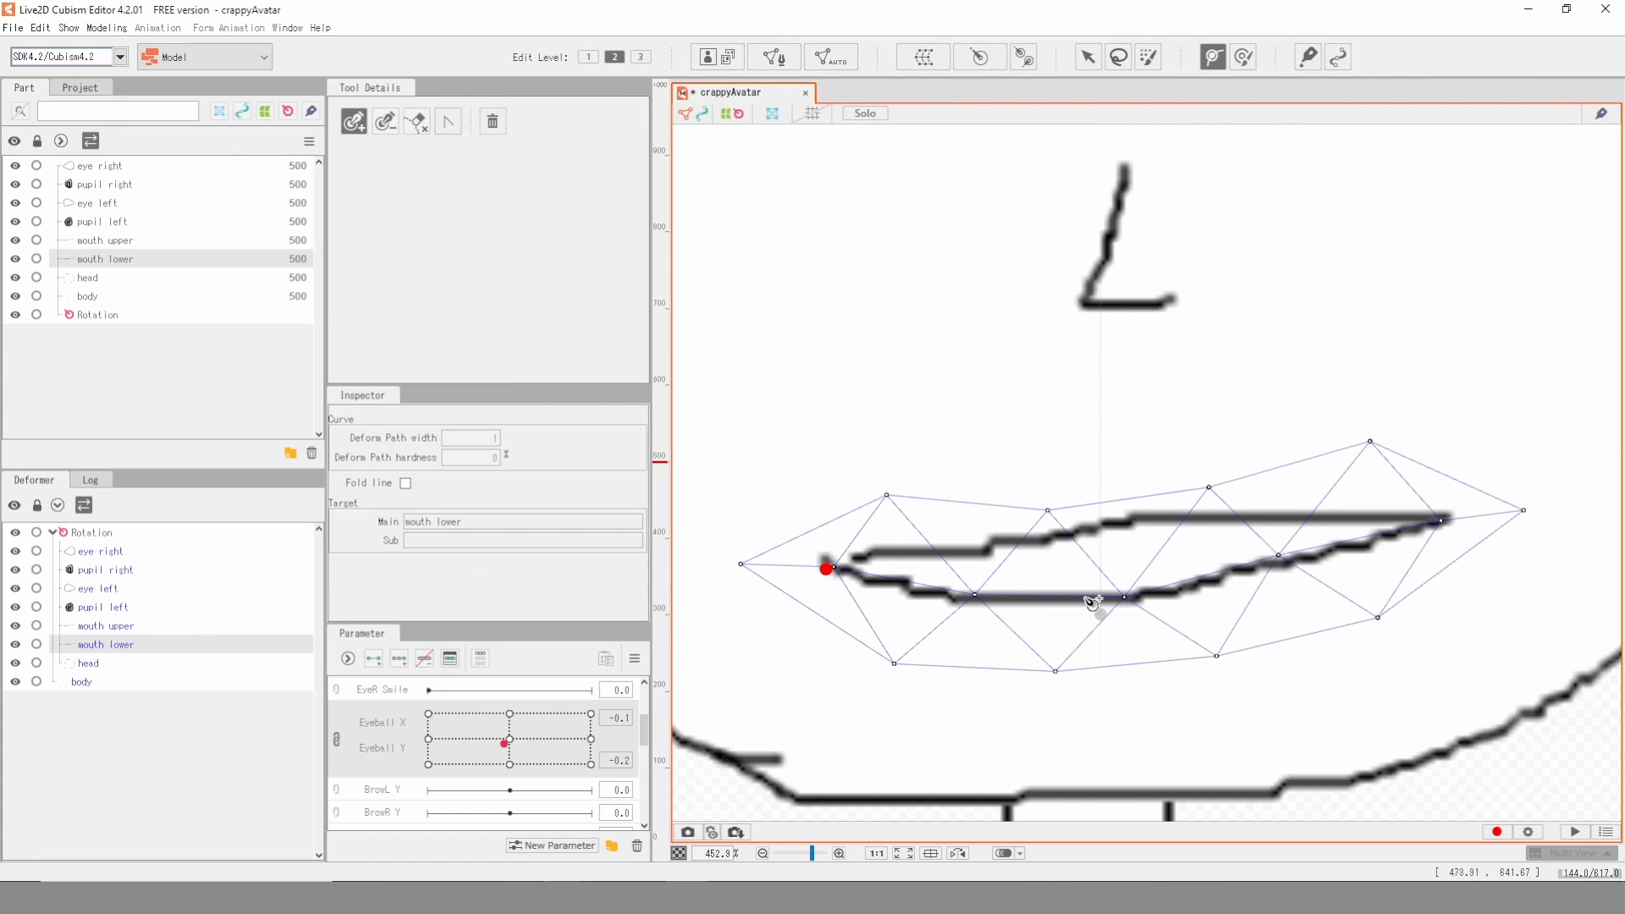
left_click(1117, 599)
left_click(1439, 523)
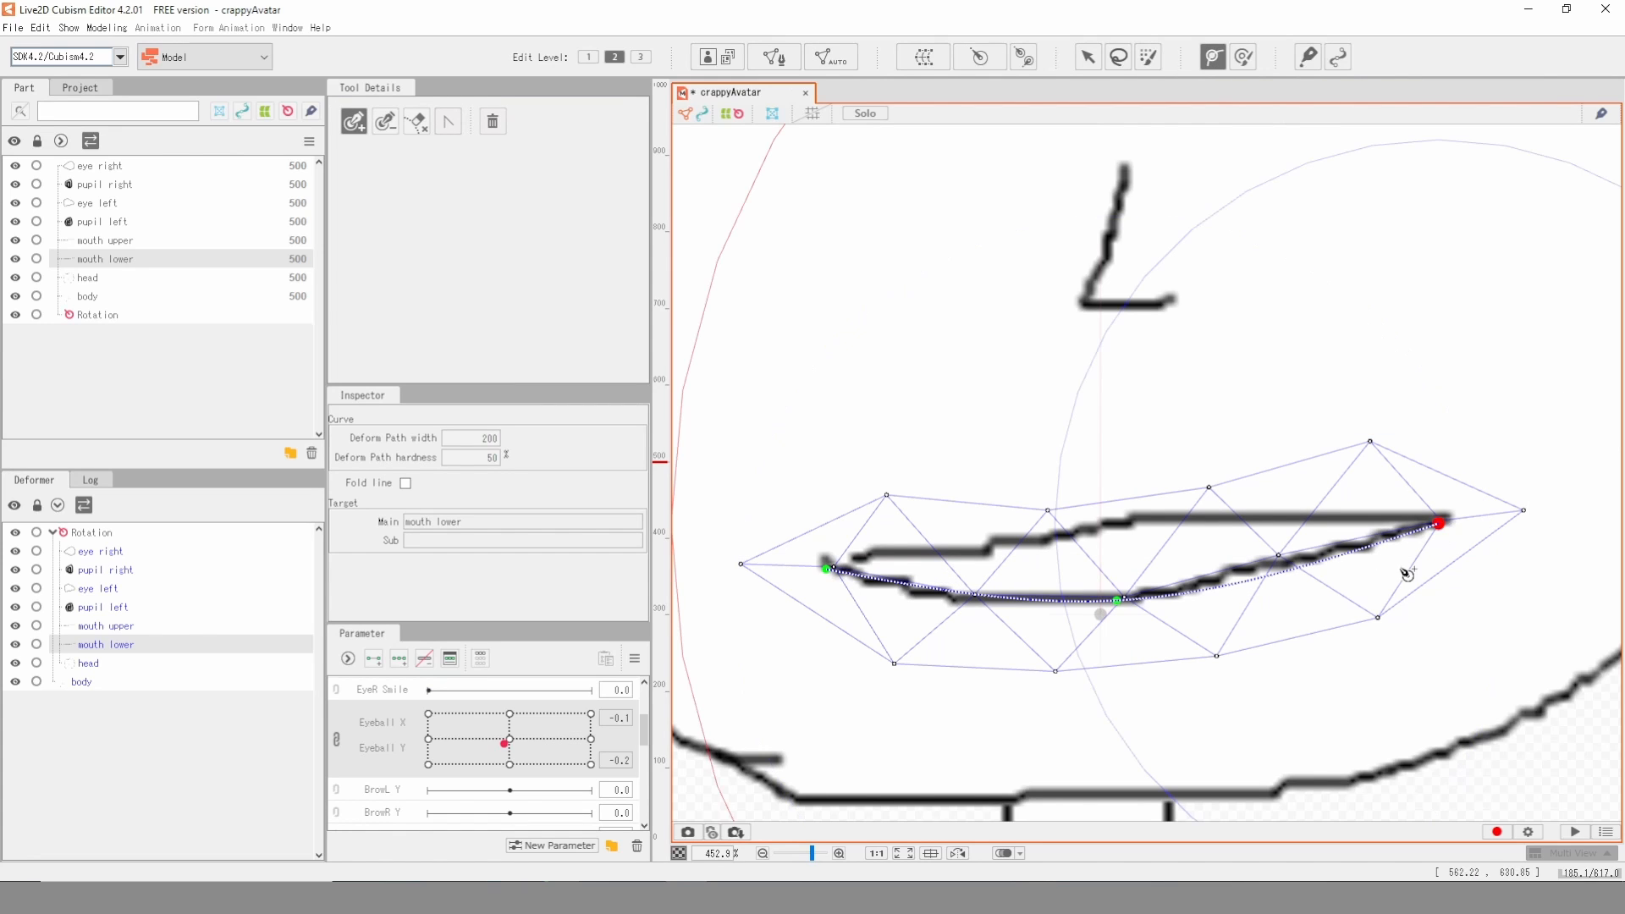
left_click(1087, 57)
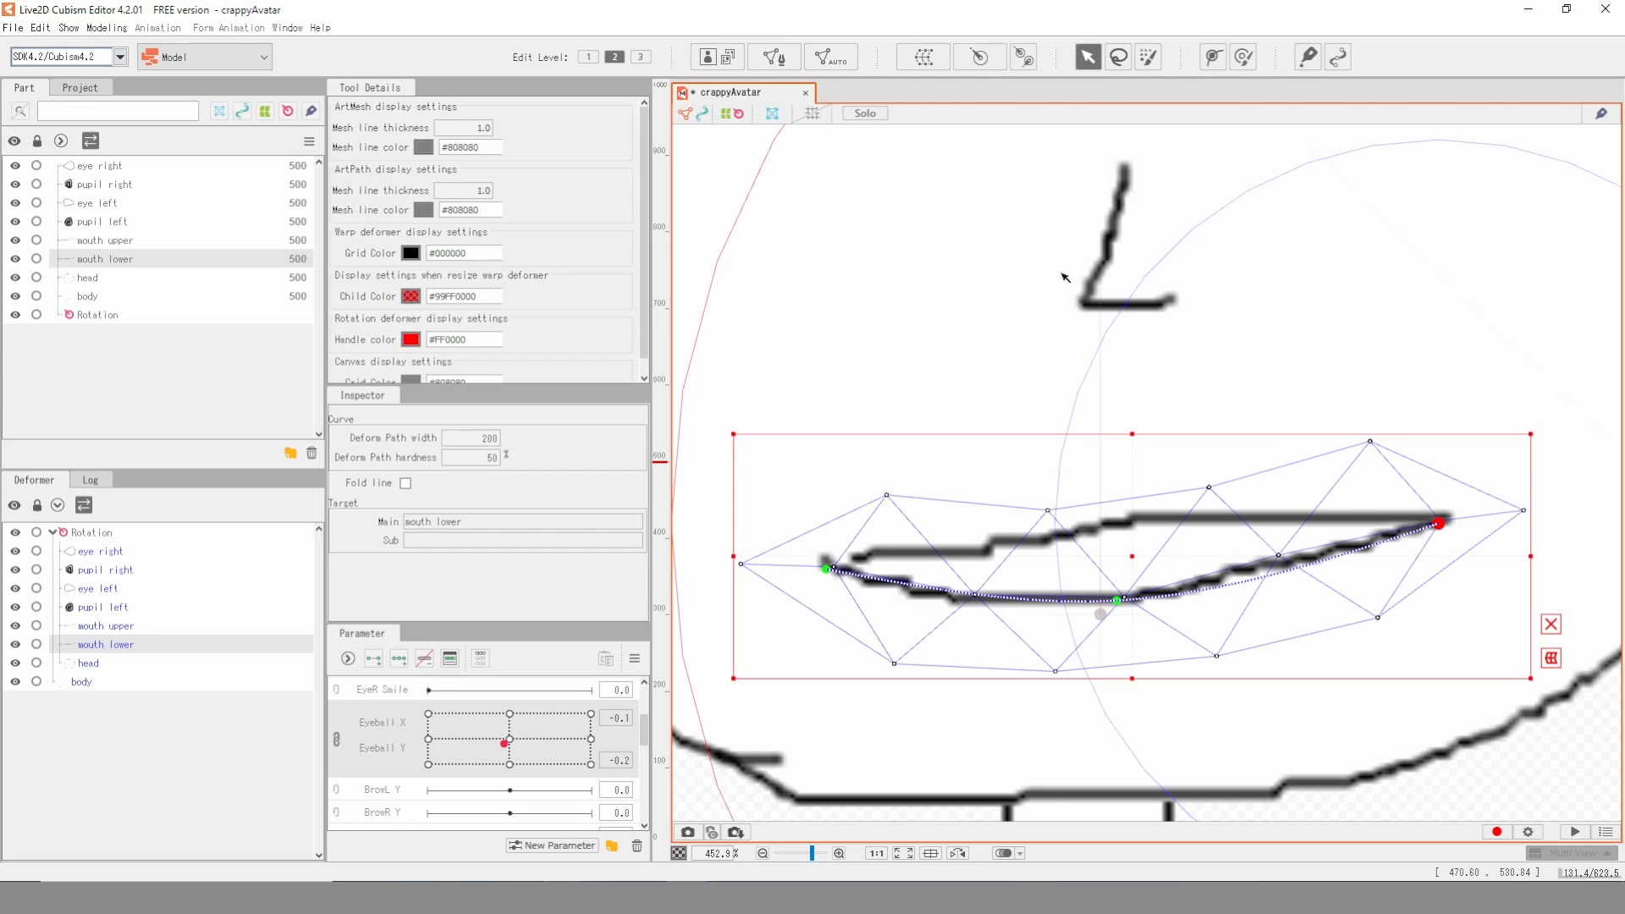
- Add three keys to Mouth Form for both the mouth upper and mouth lower meshes
left_click(1128, 526)
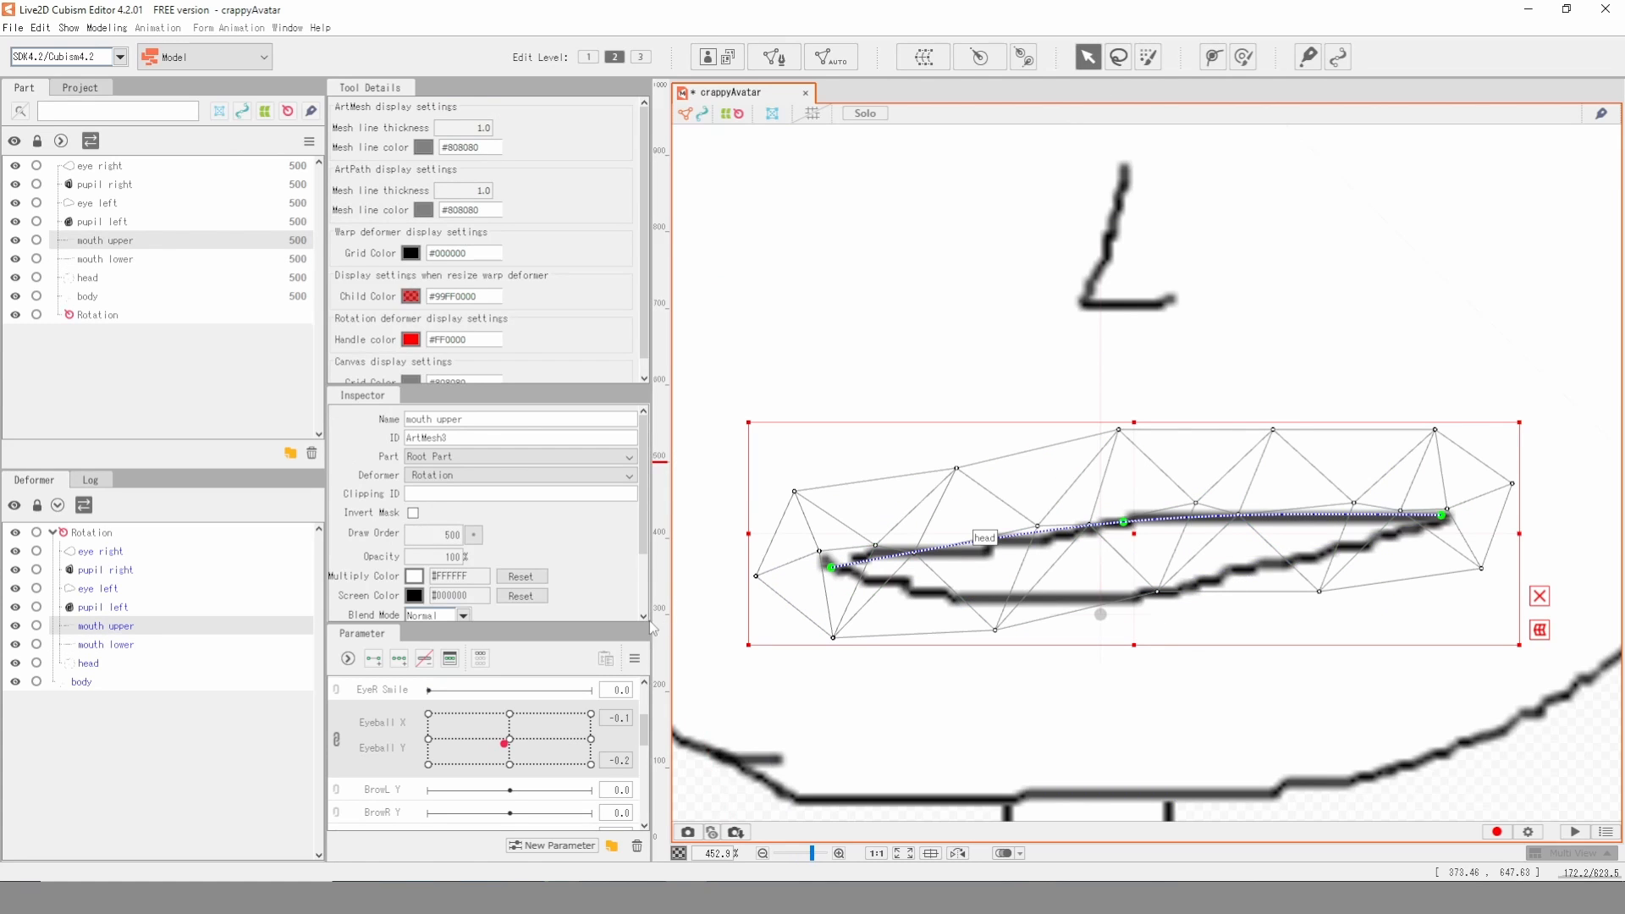
scroll(471, 744, "down", 3)
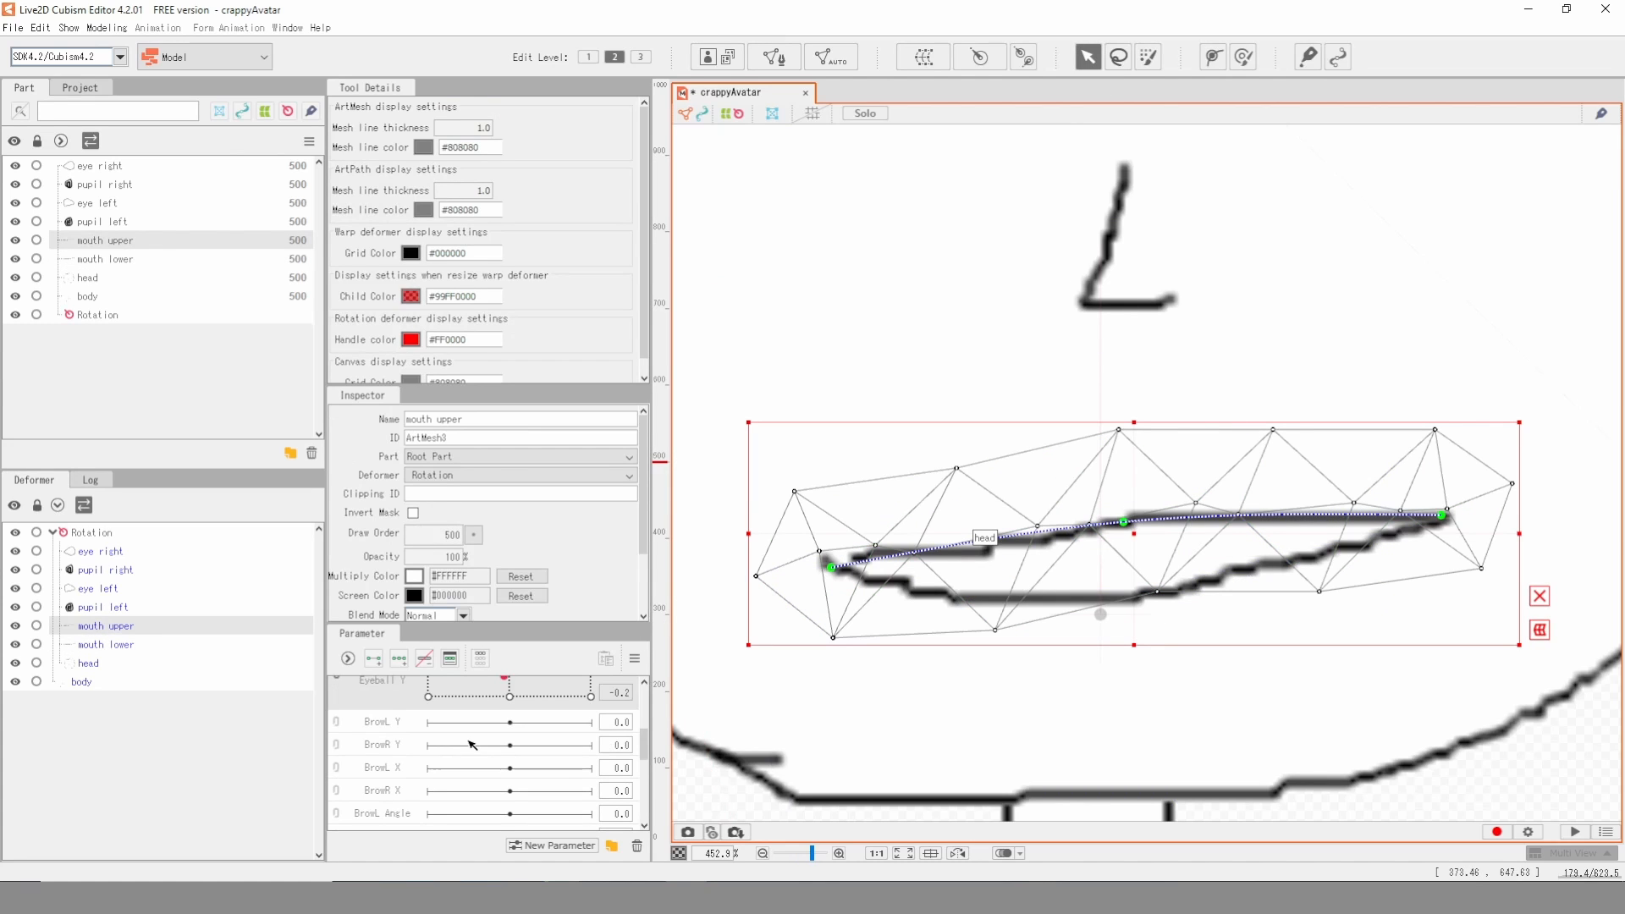
scroll(471, 744, "down", 1)
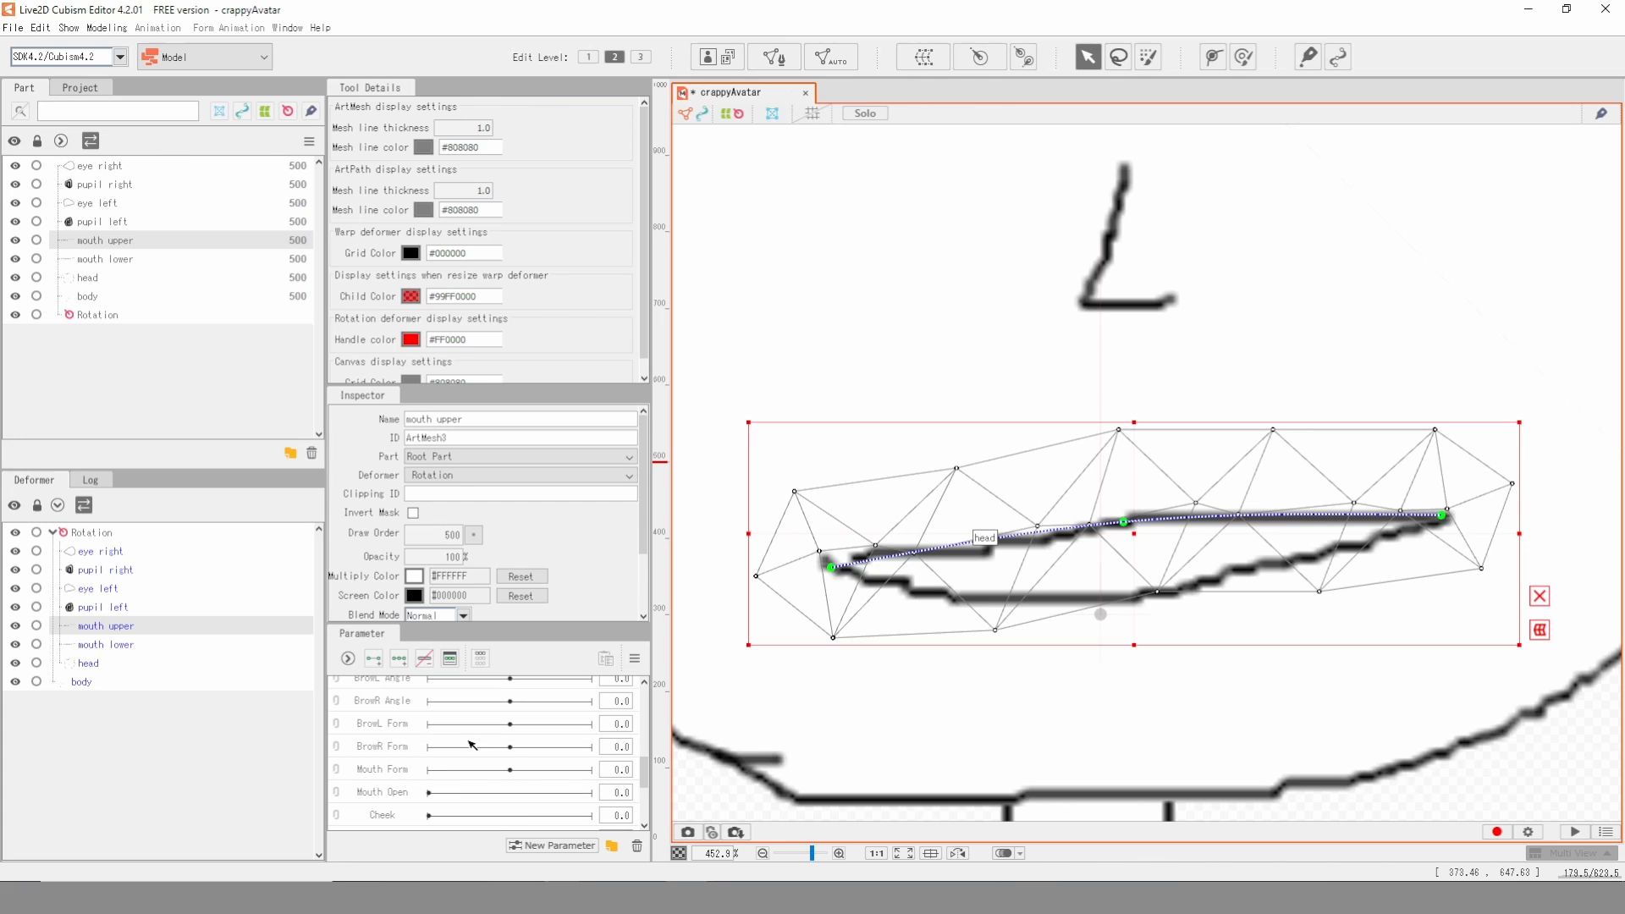
left_click(391, 772)
left_click(398, 660)
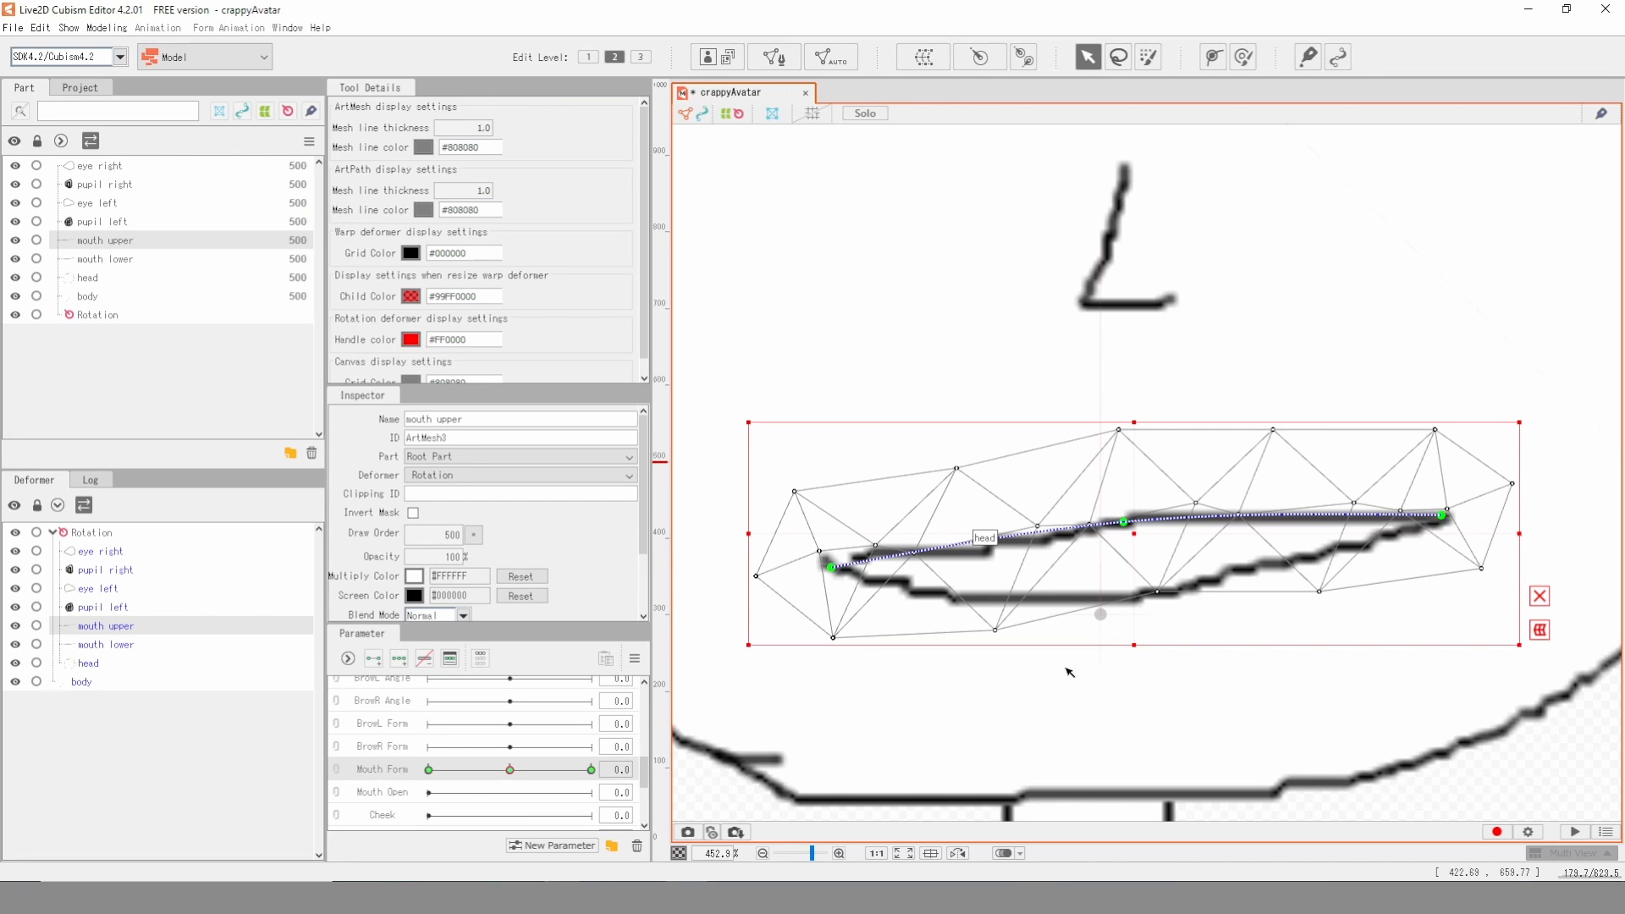
left_click(1165, 610)
left_click(1161, 599)
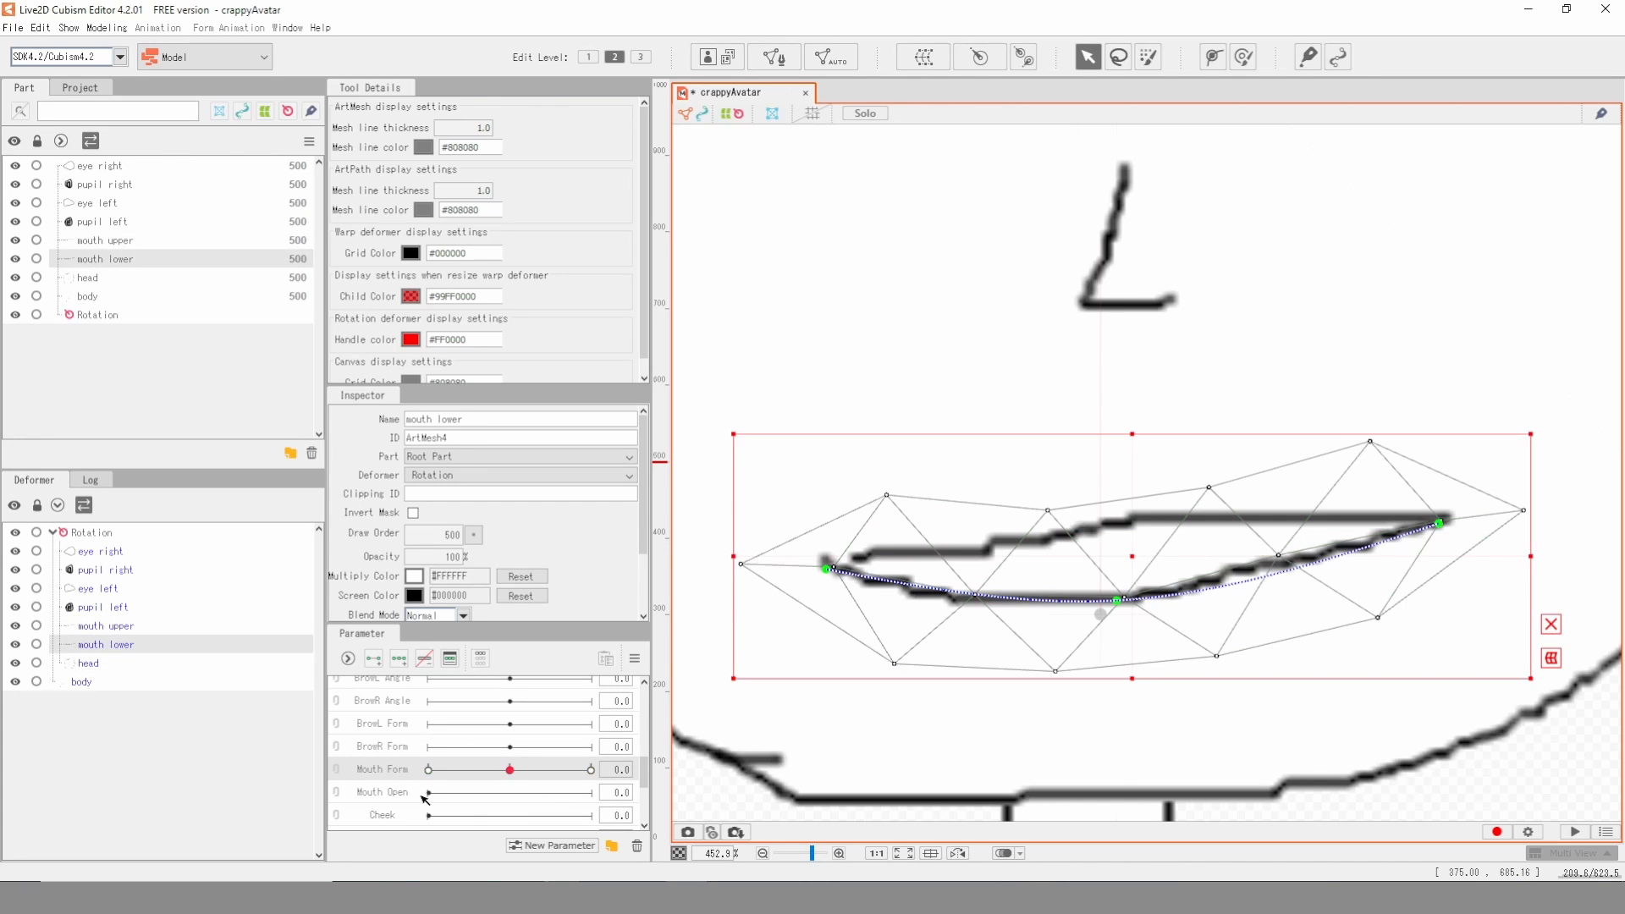
left_click(398, 659)
- Set Mouth Form to 1 and raise both end points of the mouth upper path into a smile
left_click(590, 770)
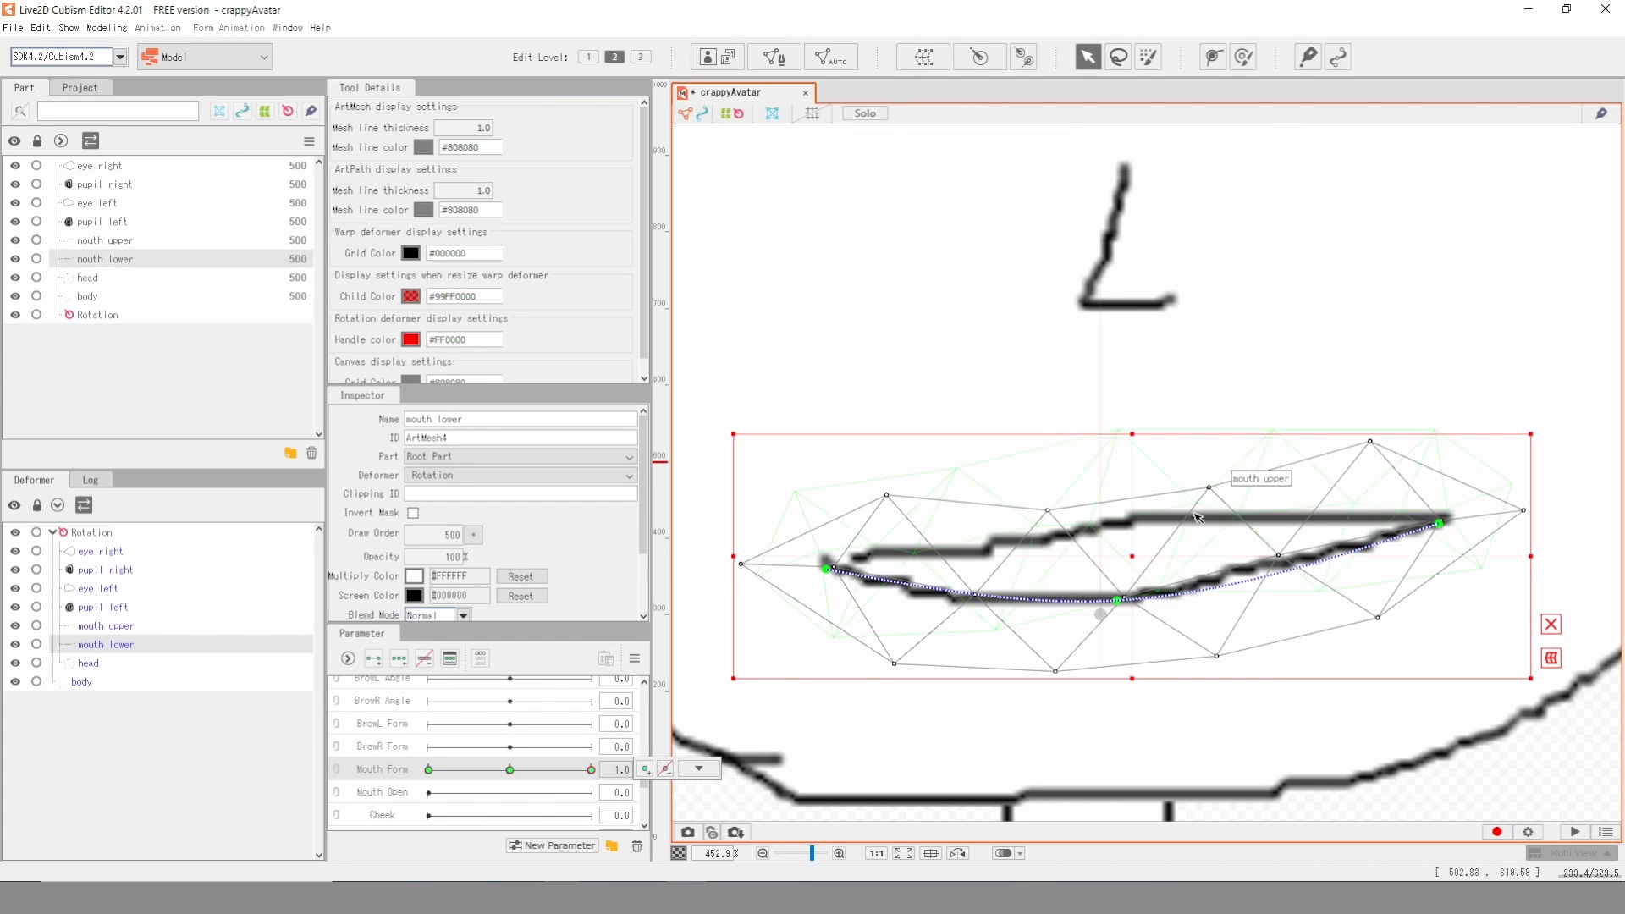
left_click(1240, 523)
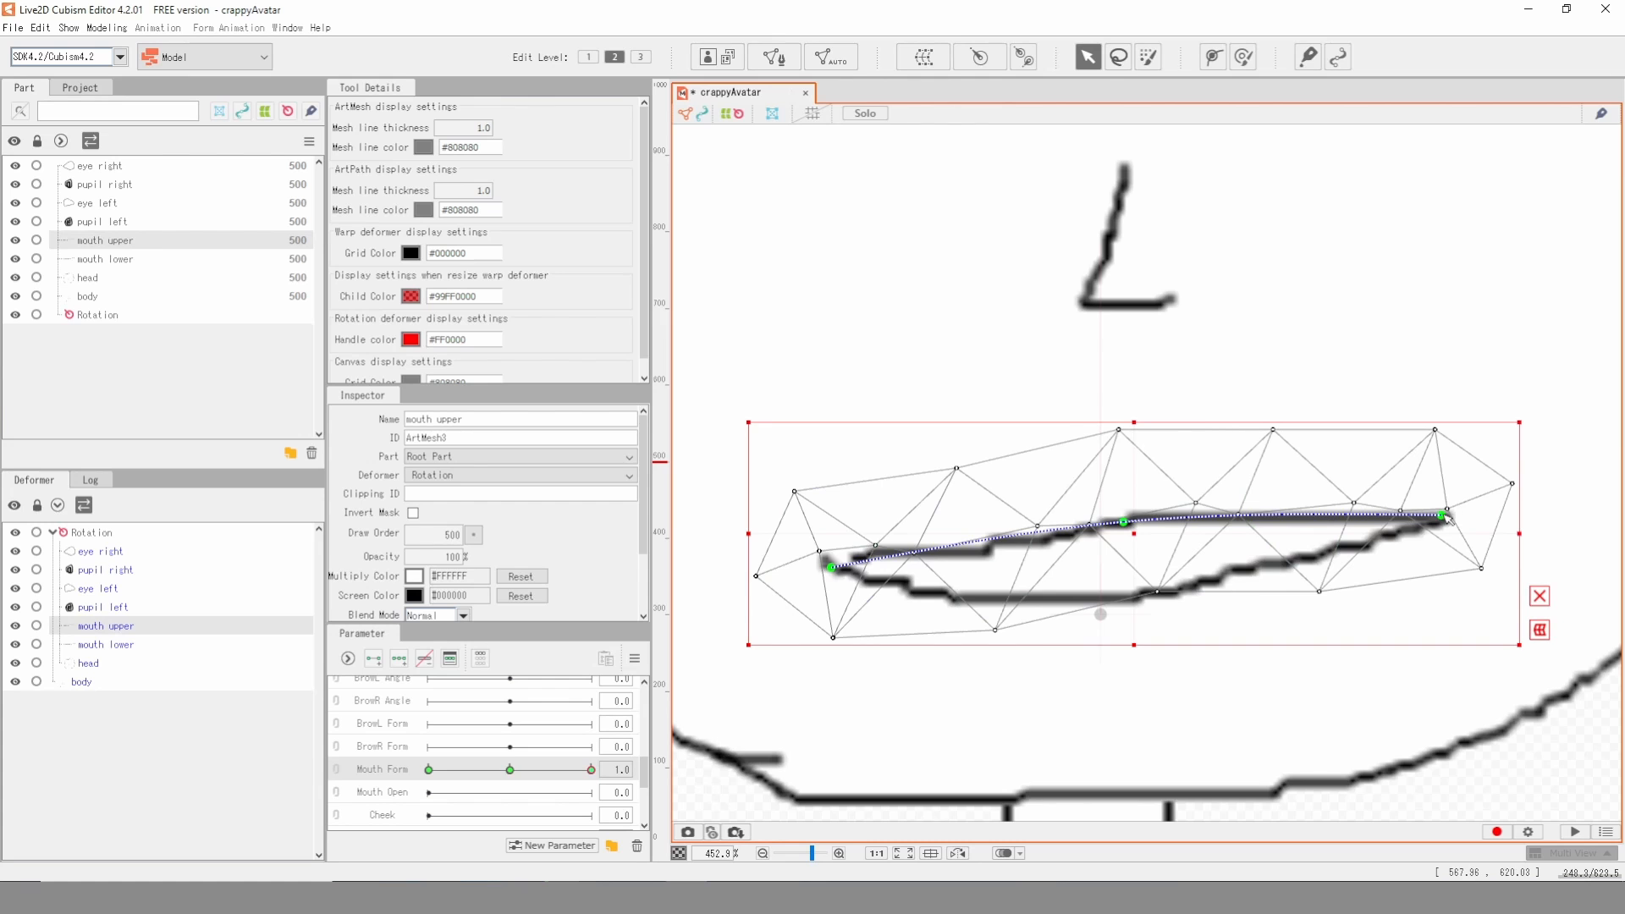
left_click_drag(1445, 515, 1441, 449)
left_click_drag(830, 566, 820, 424)
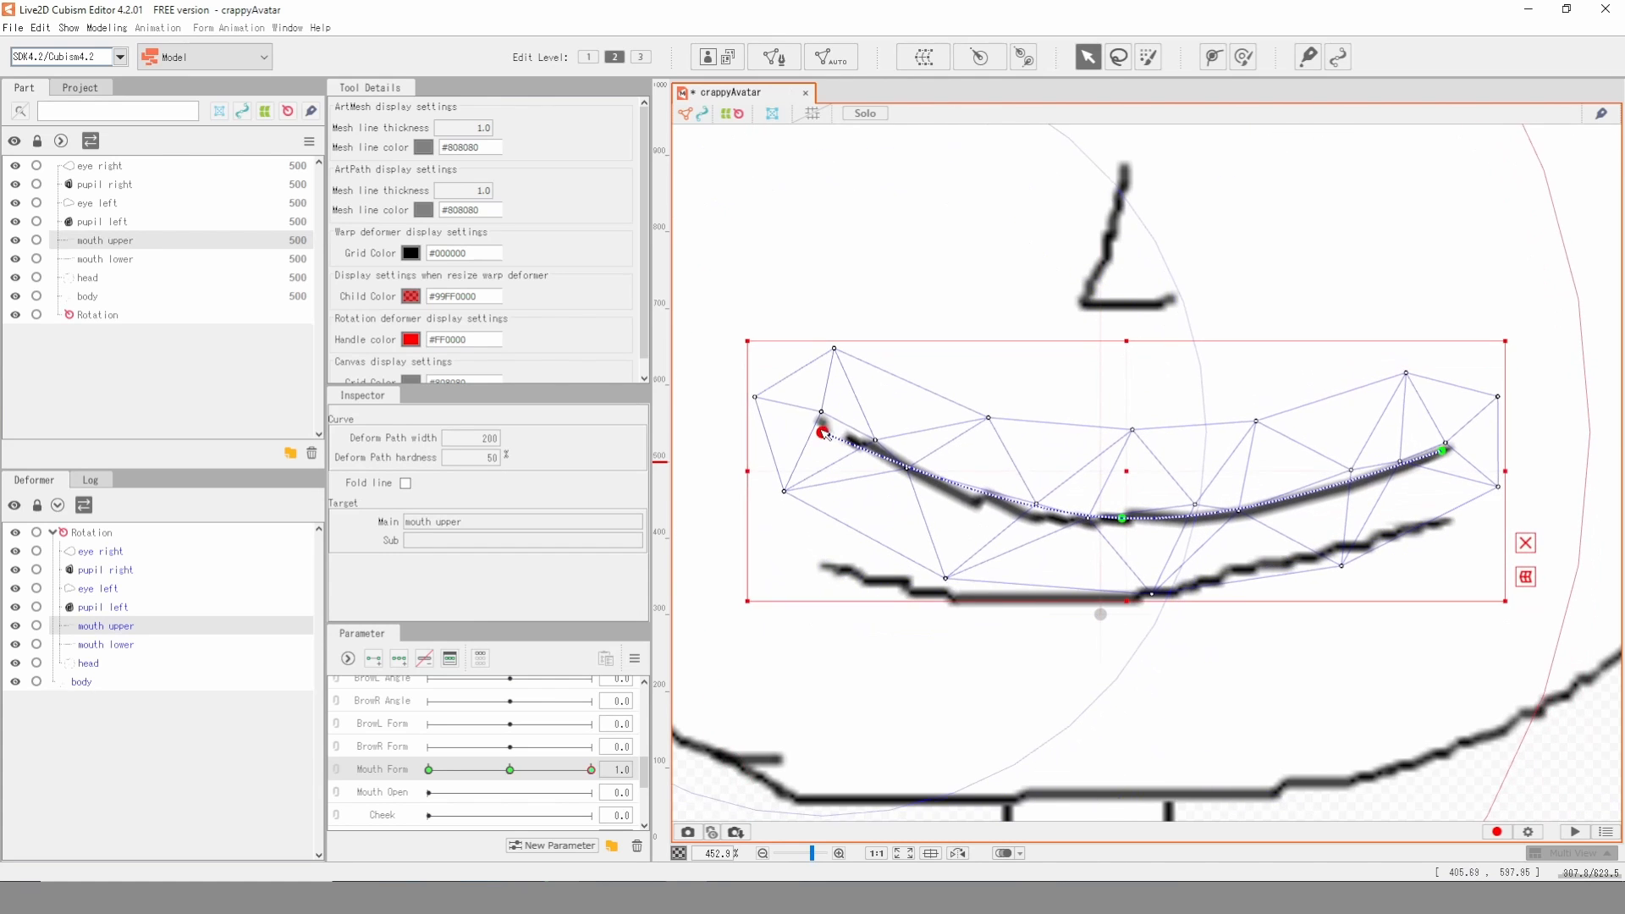
- Raise the mouth lower path's end points to meet the upper lip's corners and lower its middle point slightly at Mouth Form 1
left_click(1449, 495)
left_click(1431, 526)
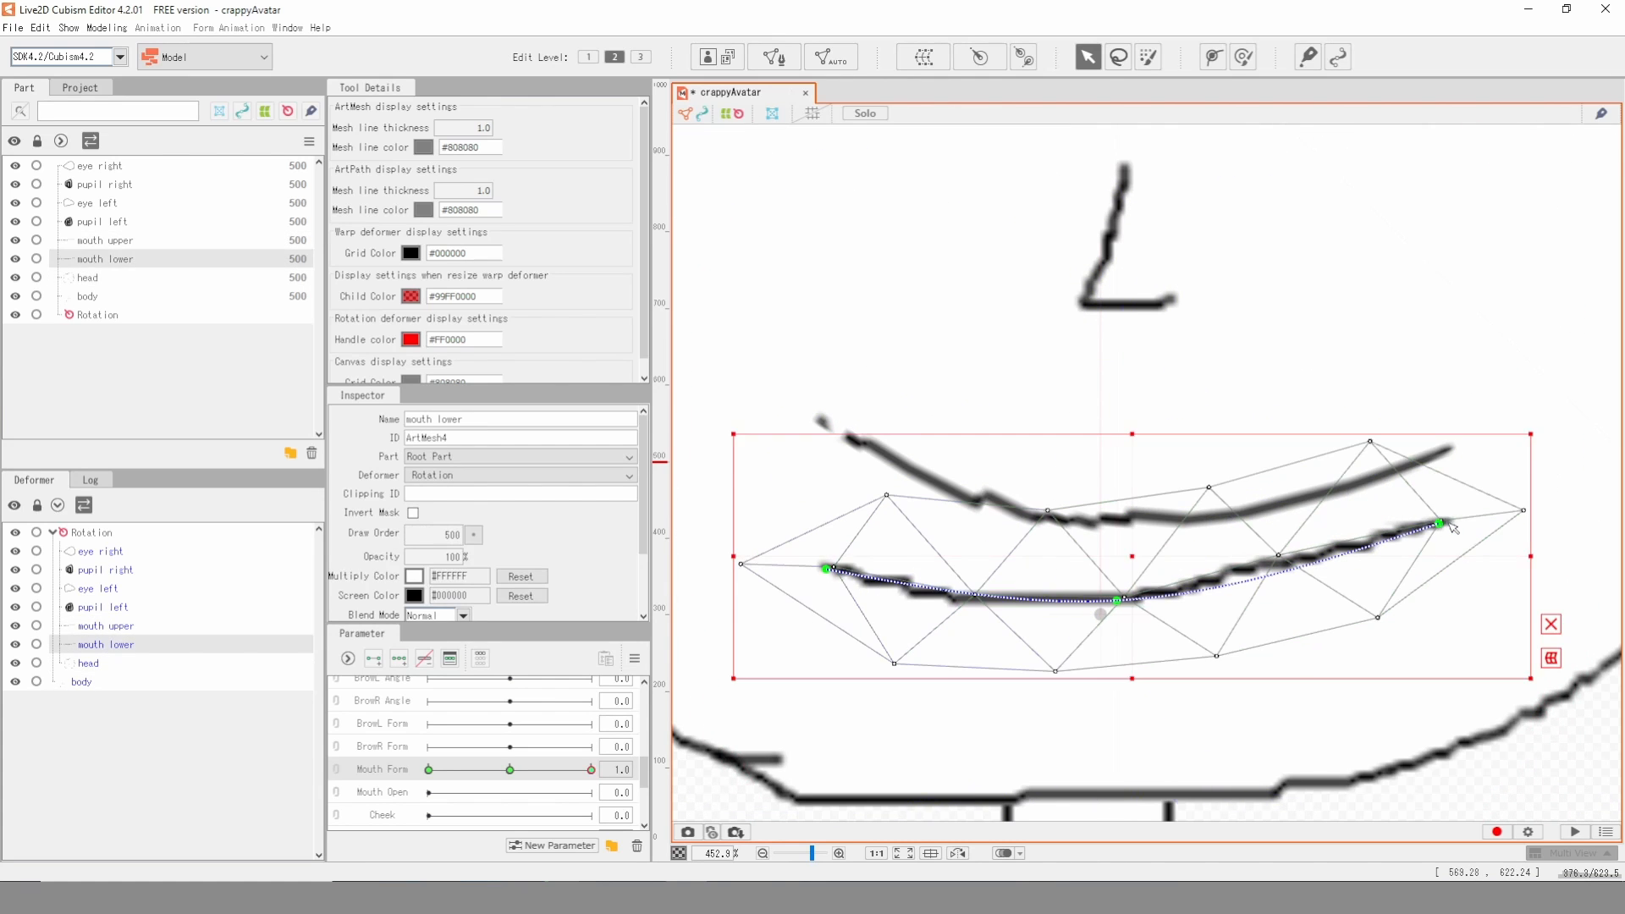
left_click_drag(1441, 524, 1444, 452)
left_click(829, 571)
left_click_drag(830, 571, 829, 429)
left_click_drag(1117, 601, 1113, 621)
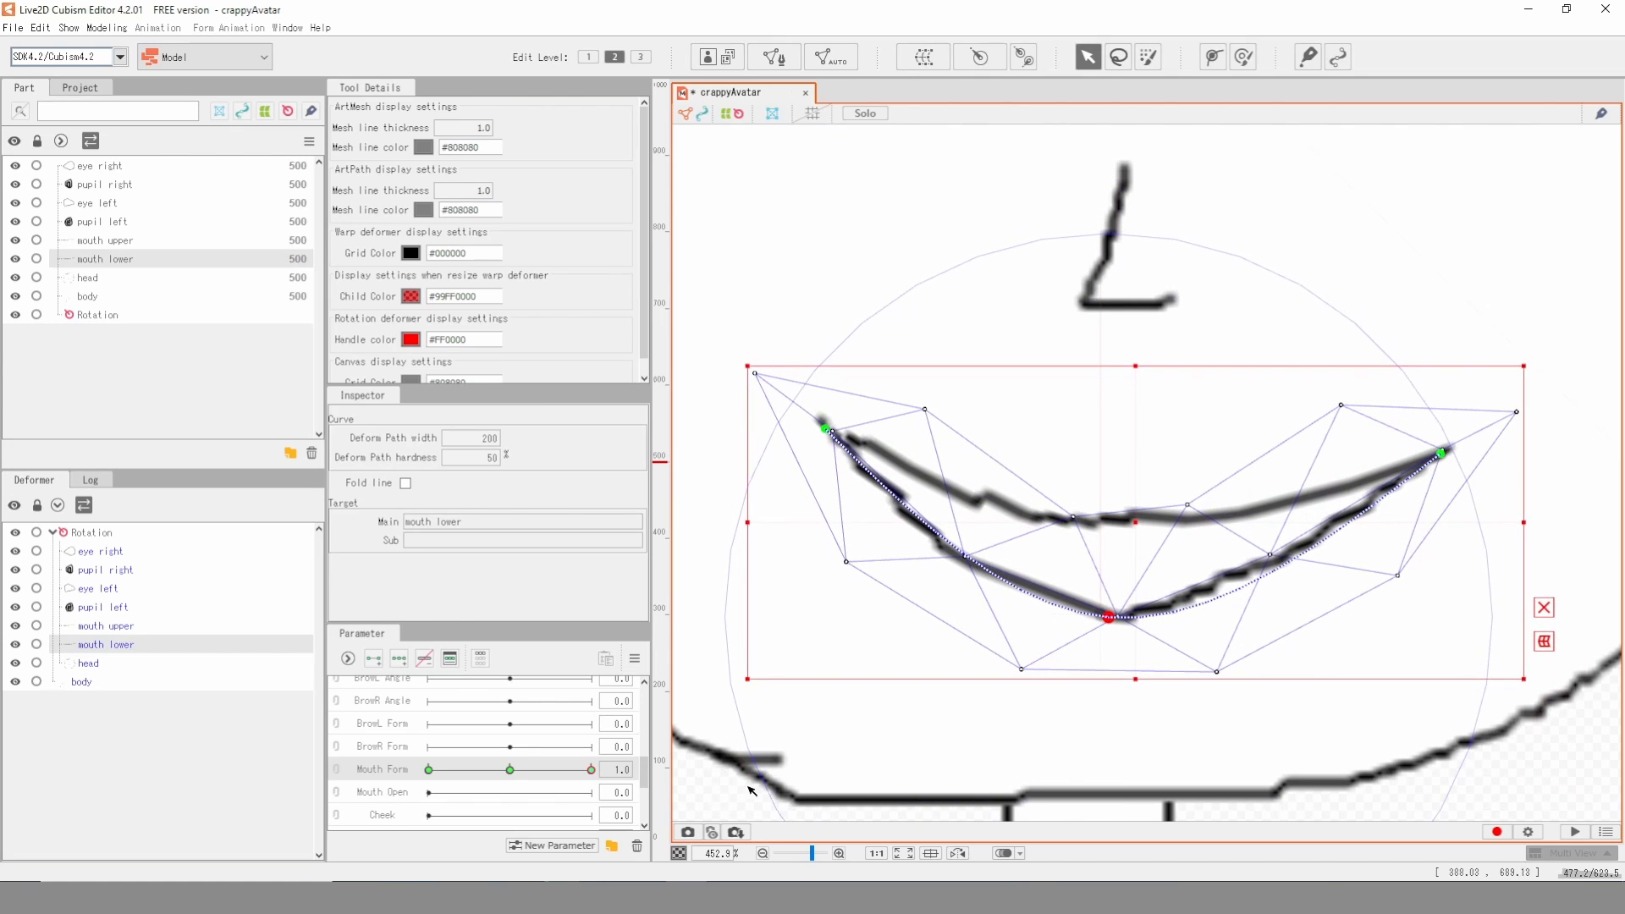
- Set Mouth Form to -1, raise the mouth upper path's middle point and lower its right end point into a frown
left_click(511, 770)
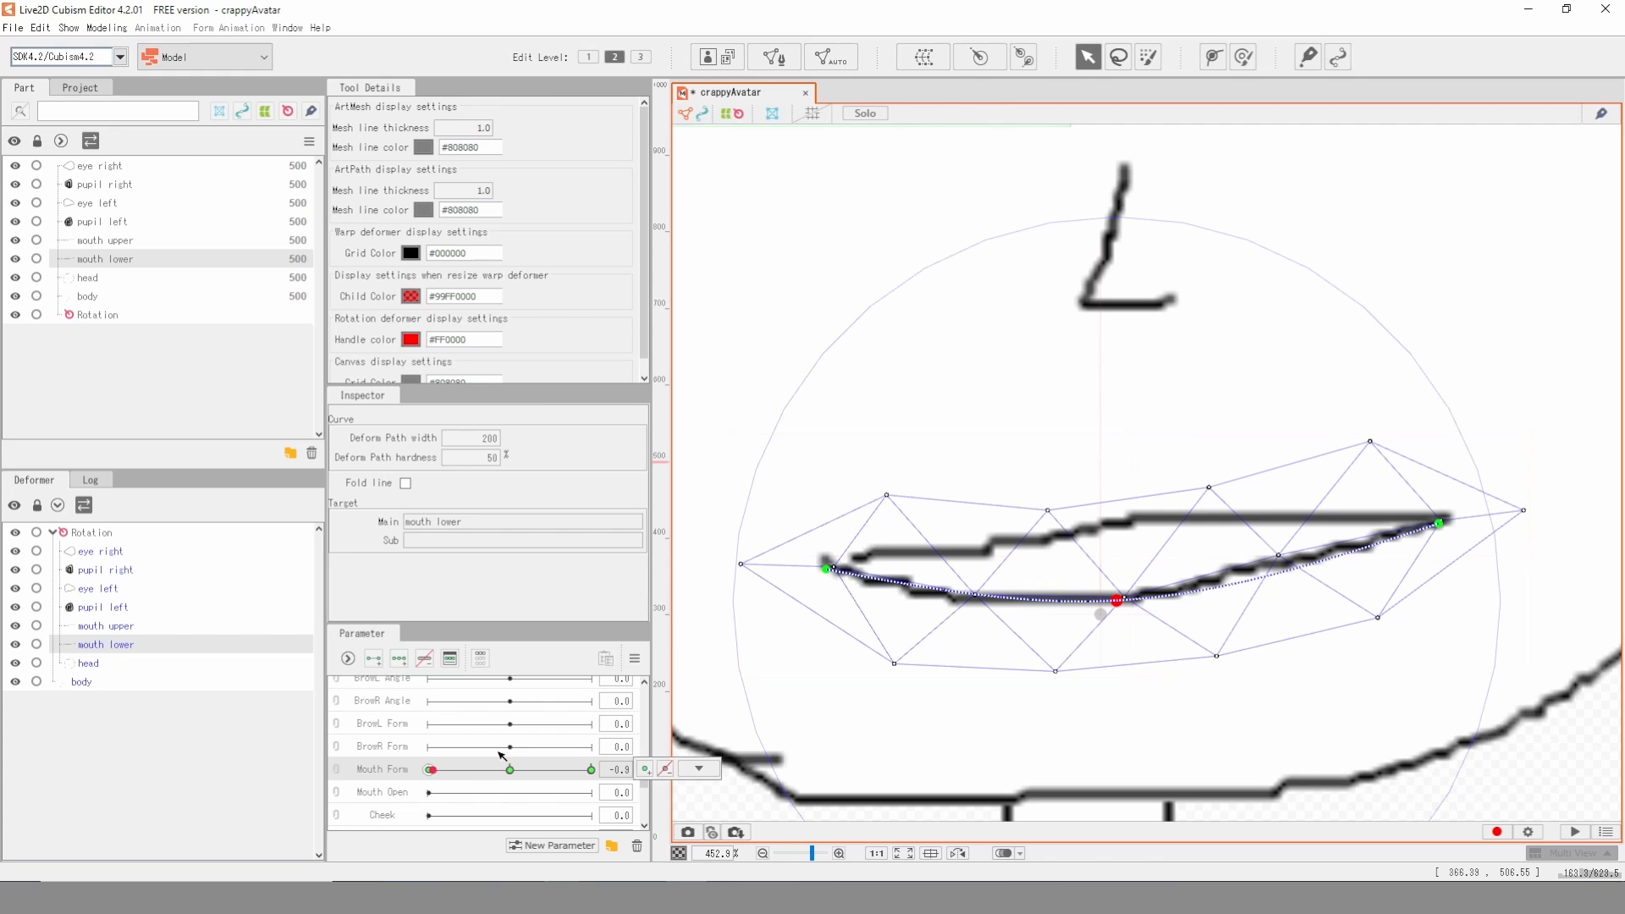
left_click(1127, 522)
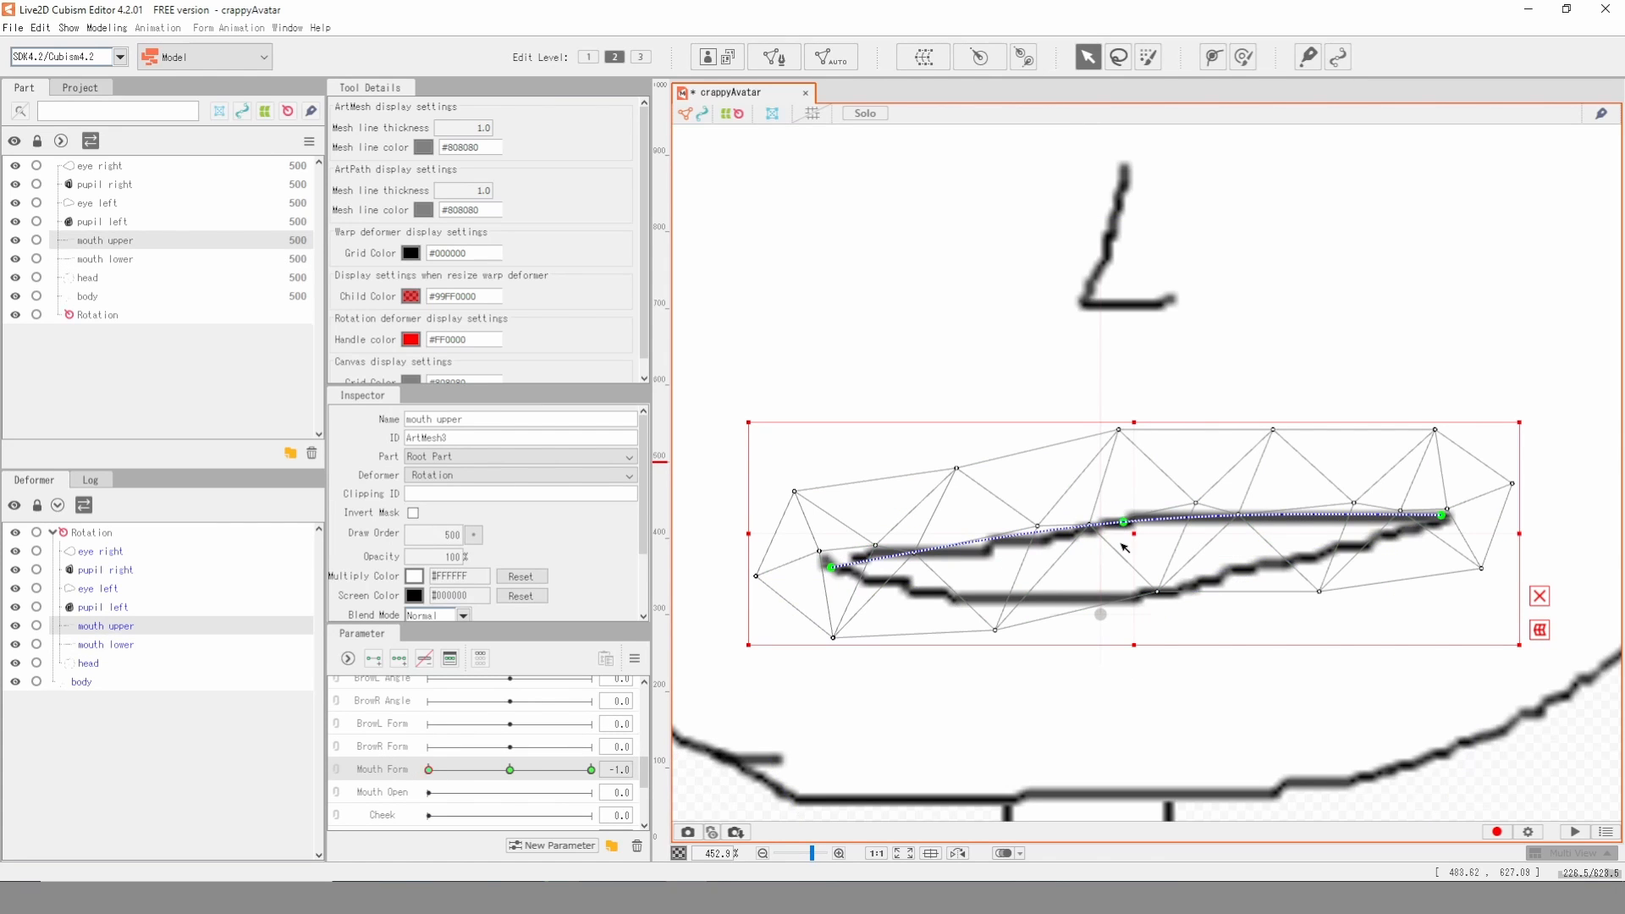
left_click(1124, 520)
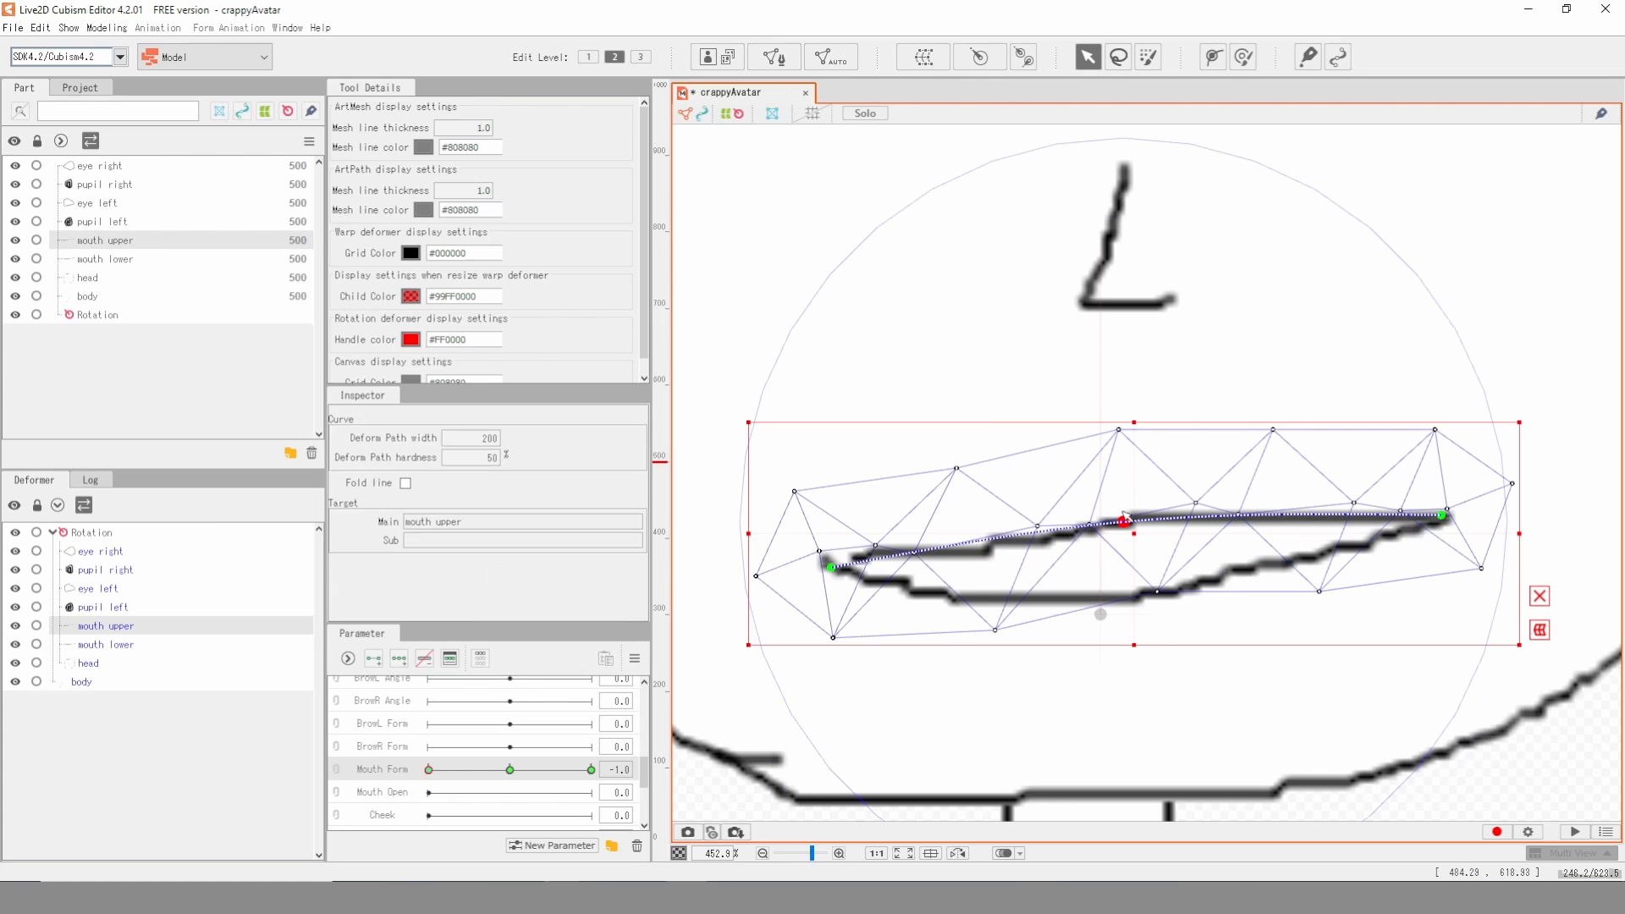
left_click_drag(1127, 523, 1126, 450)
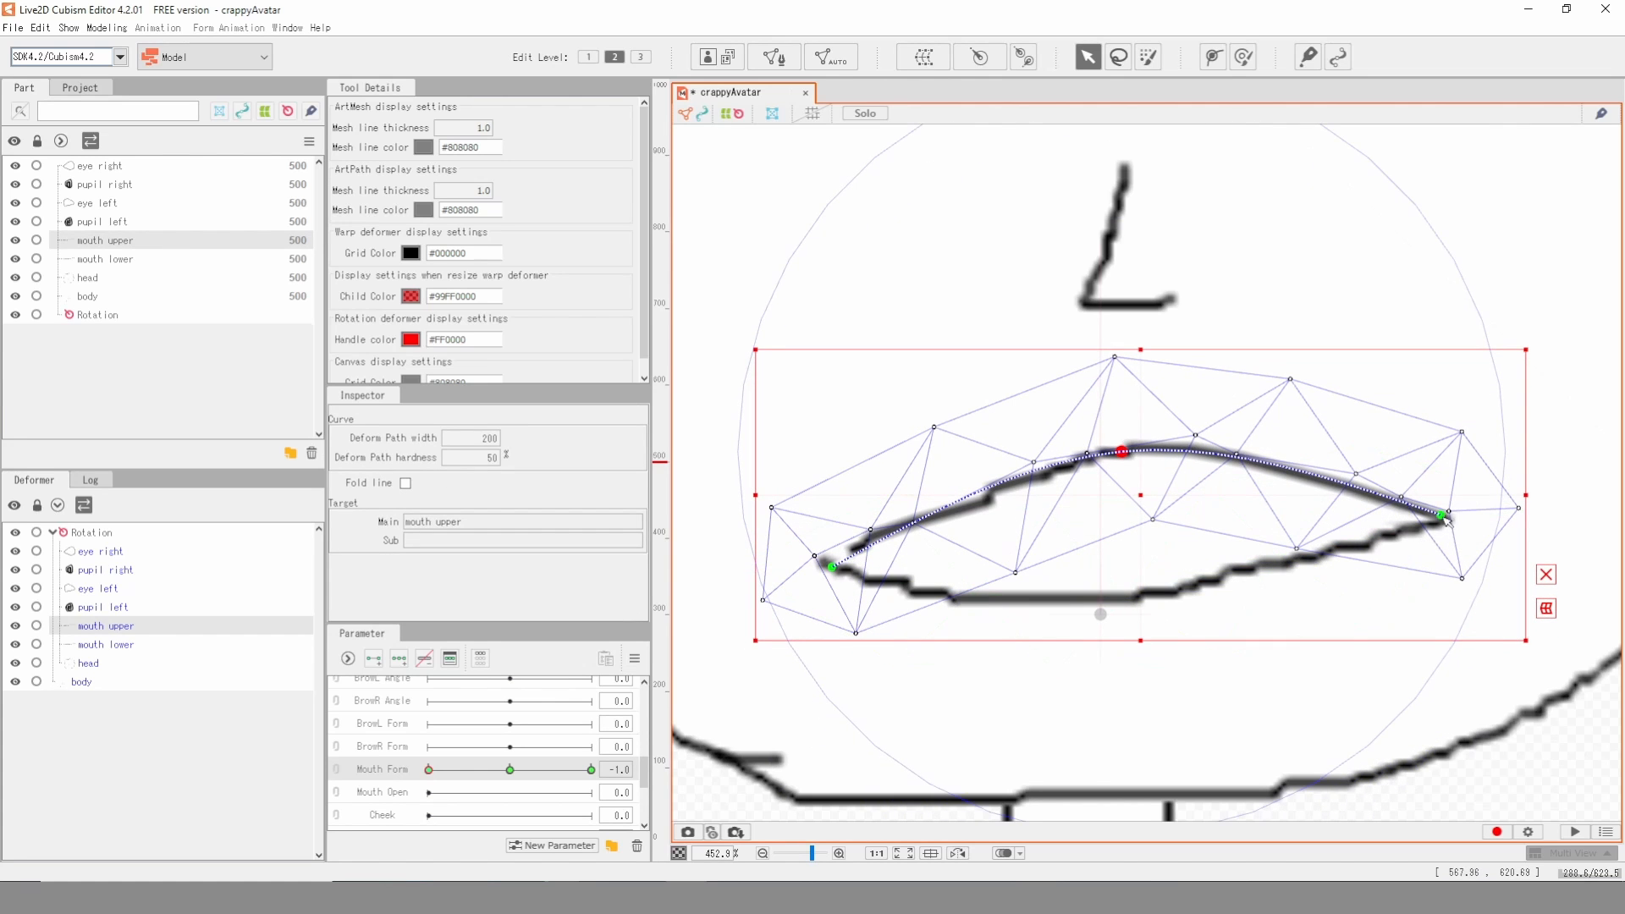
left_click_drag(1443, 516, 1441, 557)
- Raise the mouth lower path's middle point and lower its left end point to follow the frown at Mouth Form -1
left_click(1276, 560)
left_click_drag(1117, 599, 1130, 536)
left_click_drag(851, 567, 851, 589)
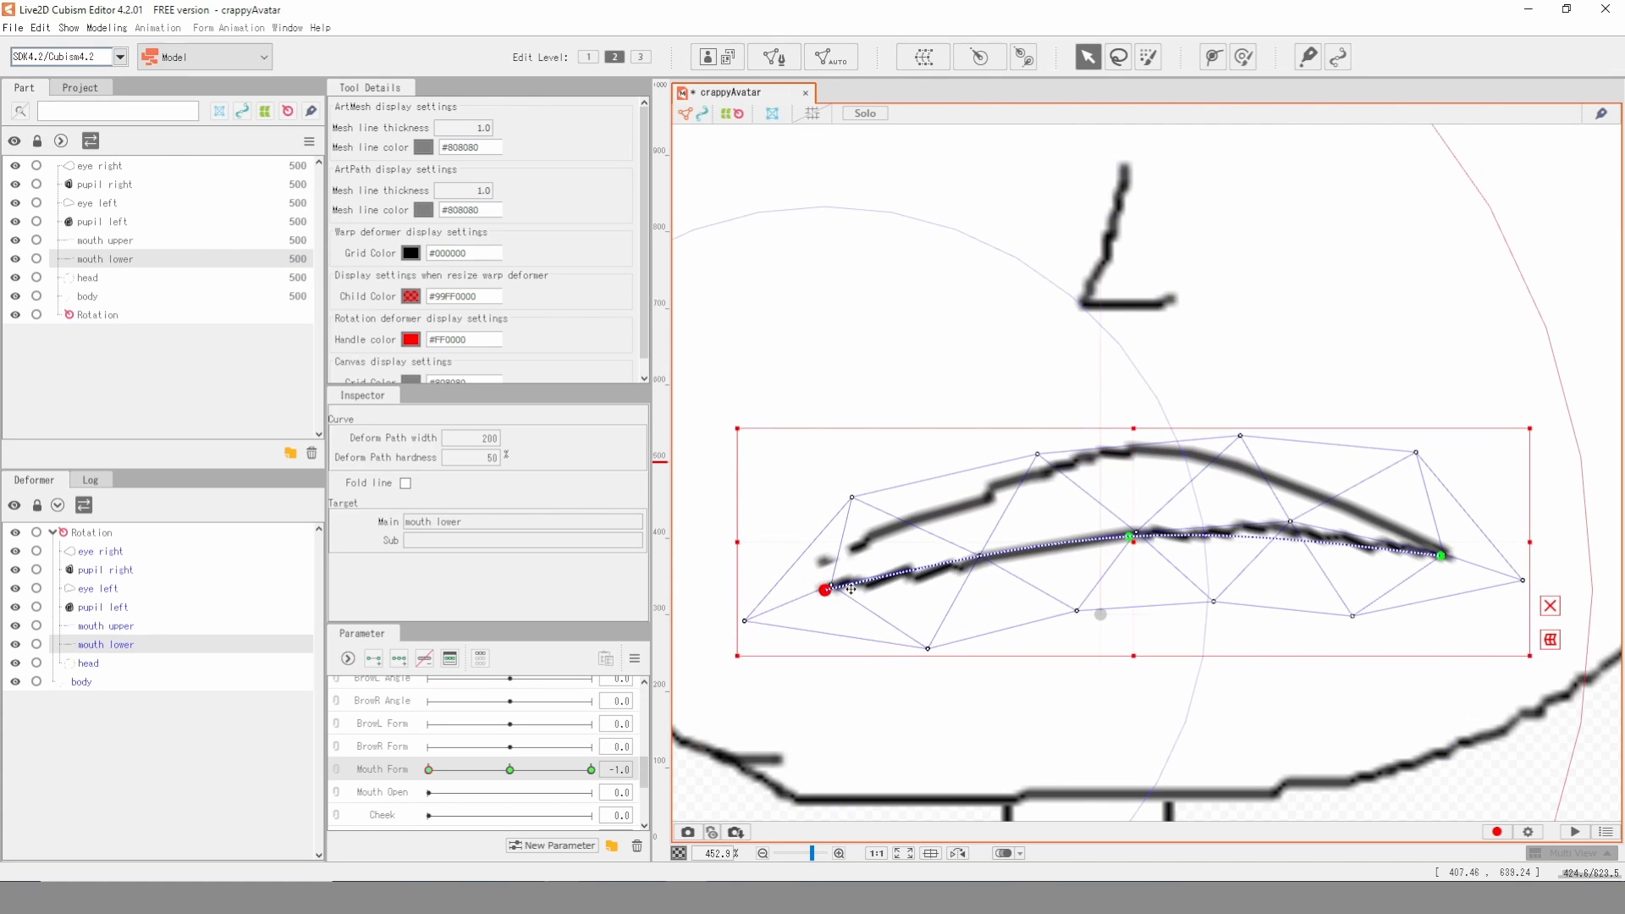
- Lower the right end points of both mouth paths and the mouth upper path's left end so the lips meet at the corners
left_click(1454, 544)
left_click_drag(1444, 548, 1447, 592)
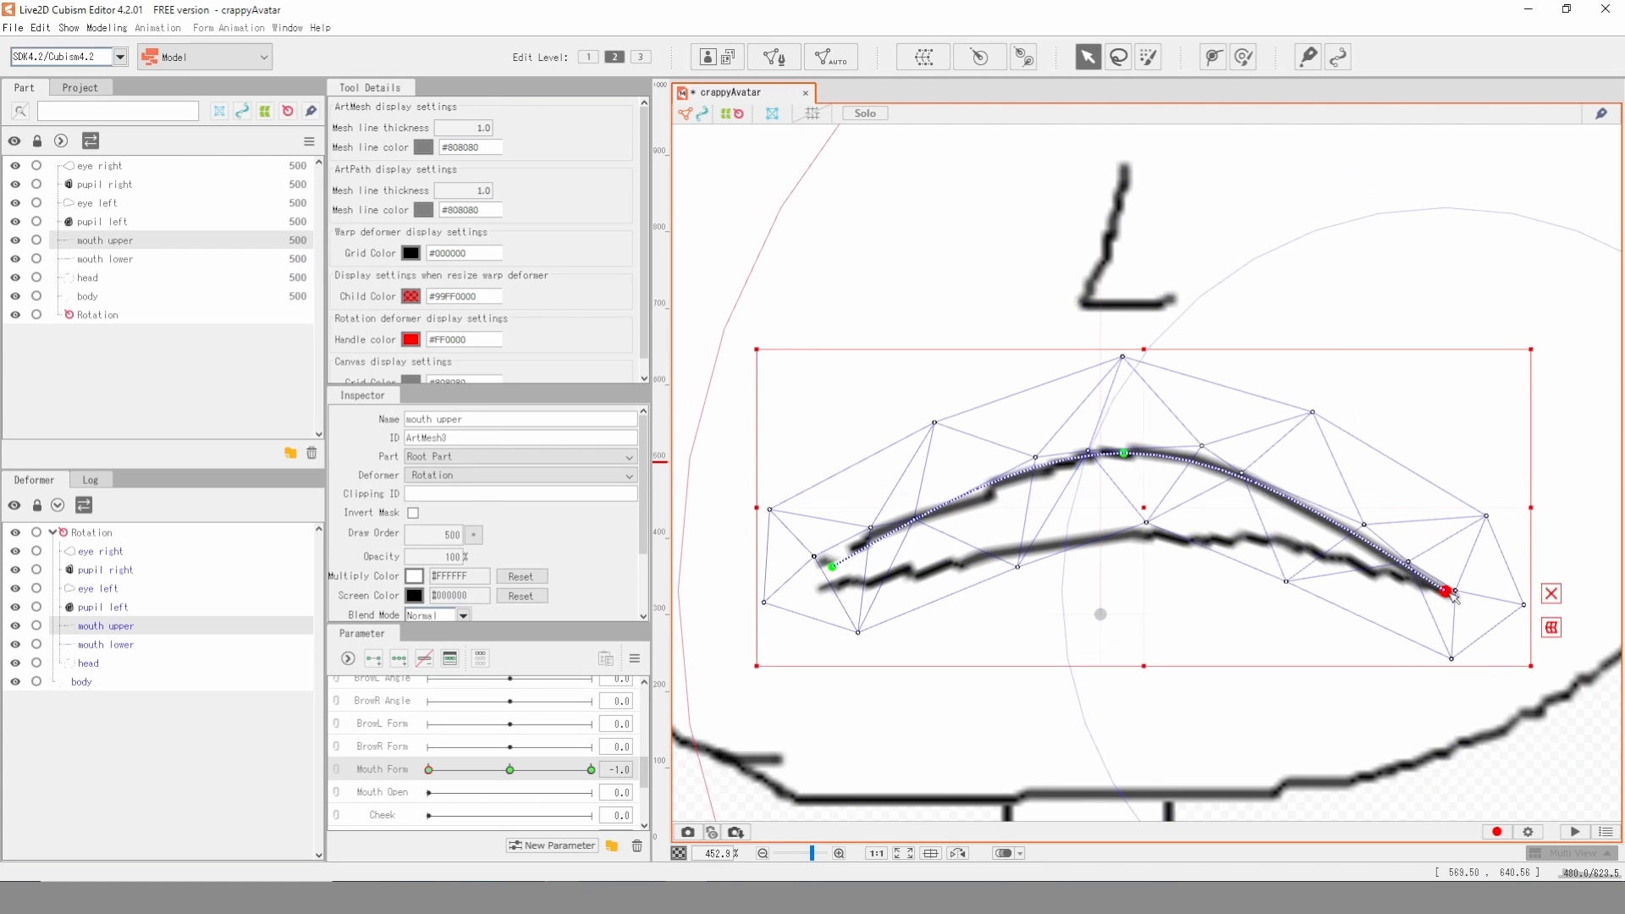
left_click_drag(834, 567, 830, 588)
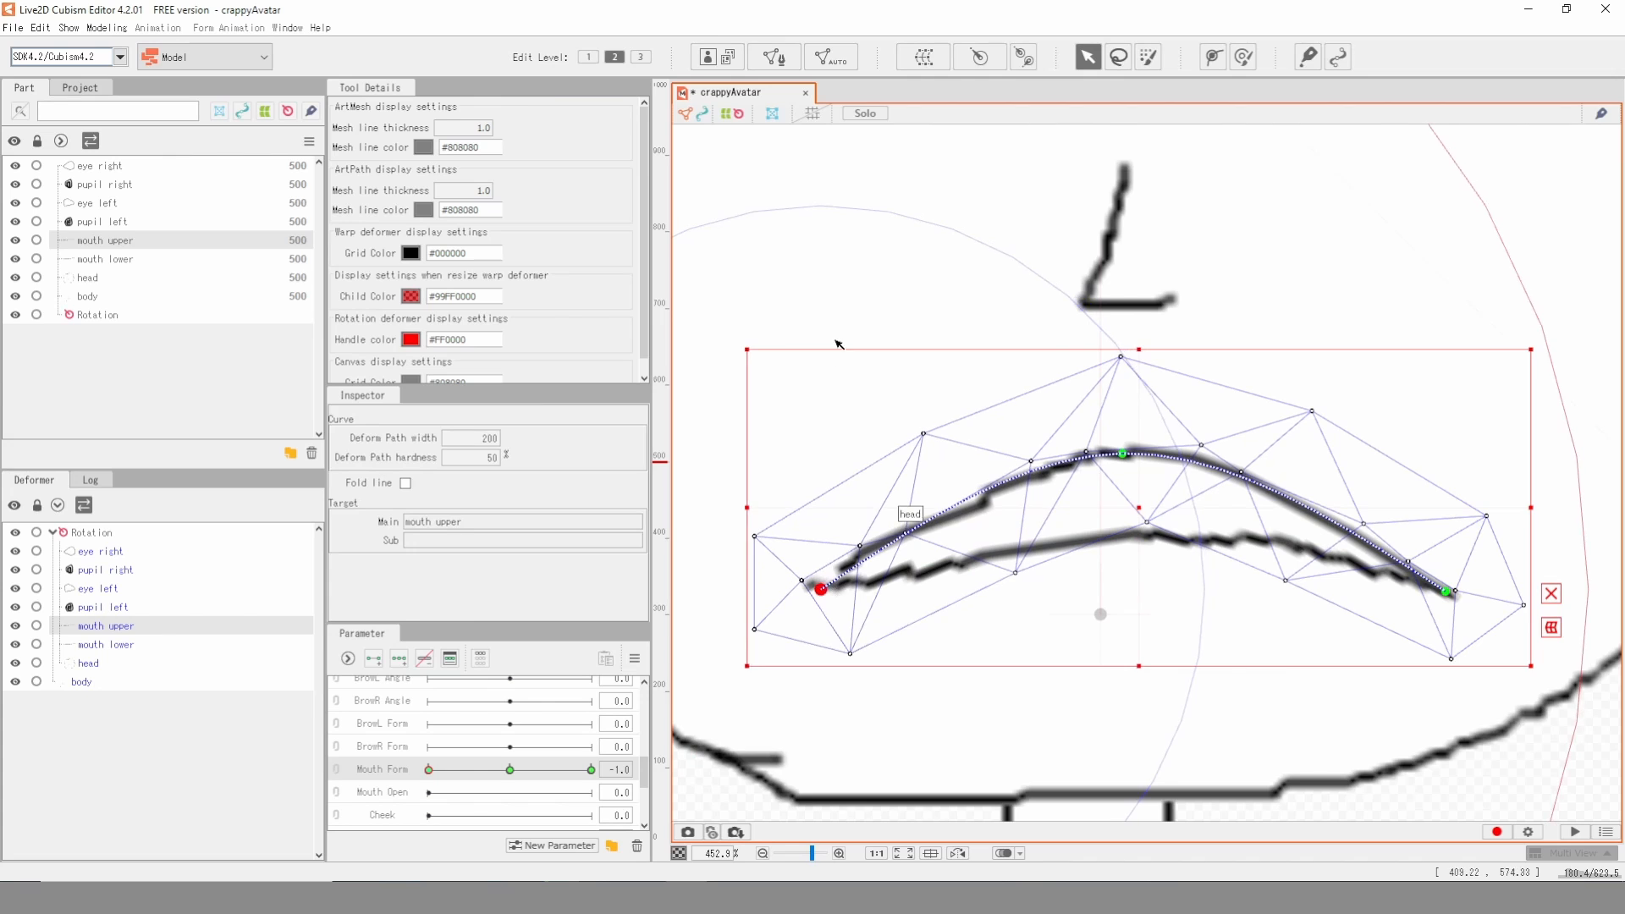
- Add two keys to Mouth Open with the head mesh selected, and open the mouth lower mesh for editing
left_click(901, 510)
mouse_move(436, 770)
left_mouse_down()
mouse_move(617, 767)
mouse_move(371, 766)
mouse_move(573, 767)
mouse_move(436, 790)
left_mouse_up()
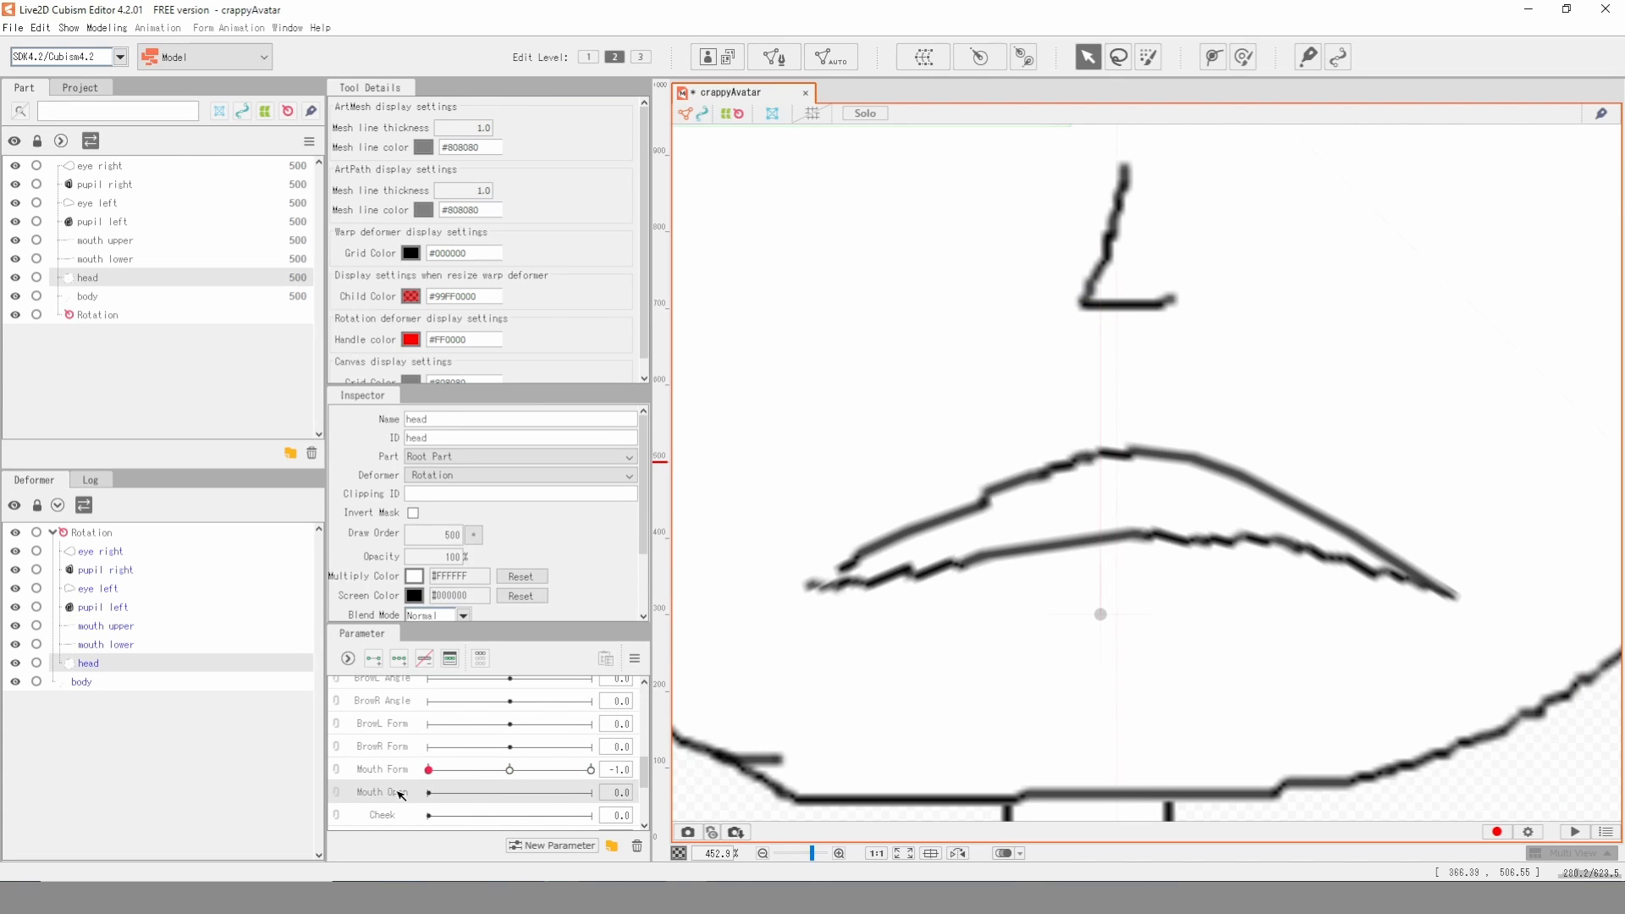
left_click(373, 658)
double_click(1134, 543)
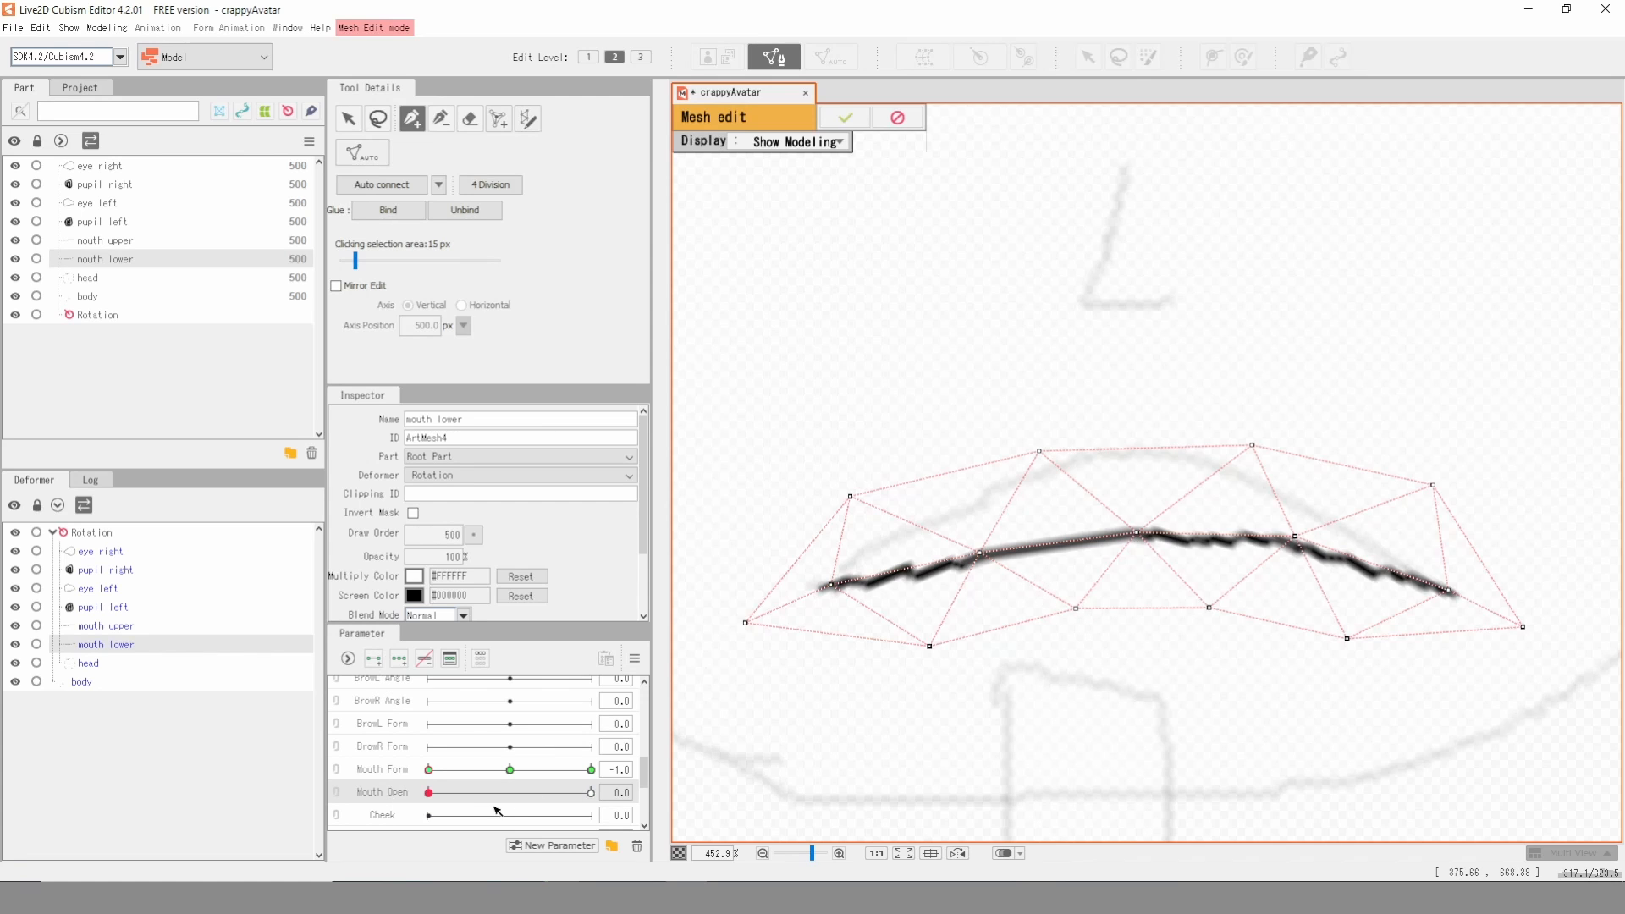
- Leave mesh editing and add two Mouth Open keys to the mouth upper and mouth lower meshes
left_click(902, 118)
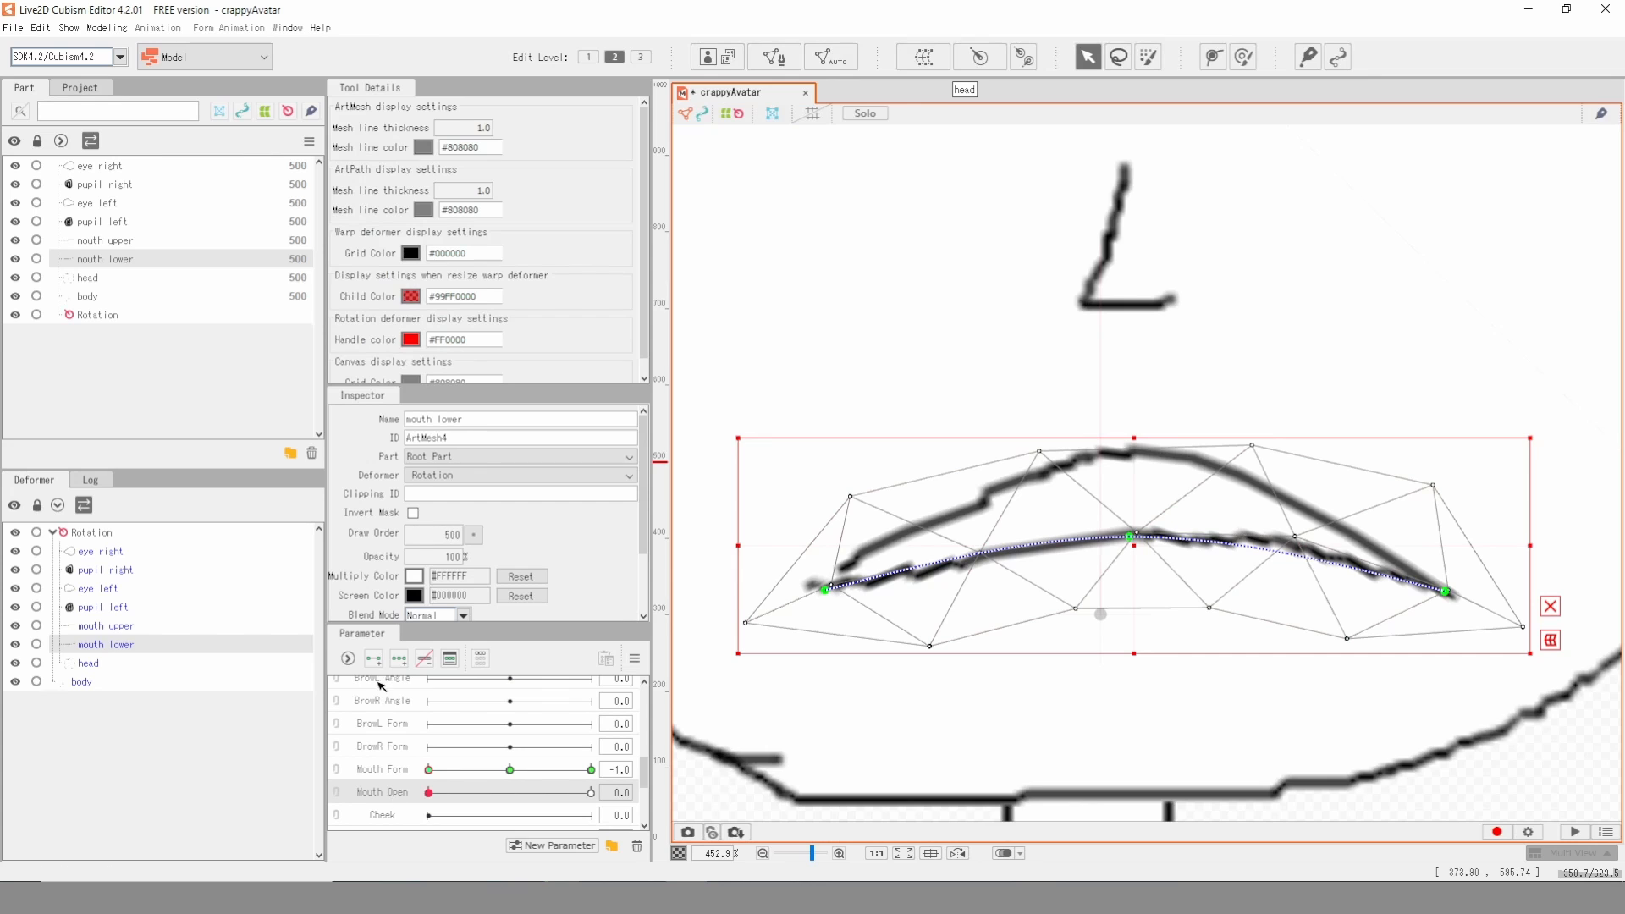
left_click(1042, 488)
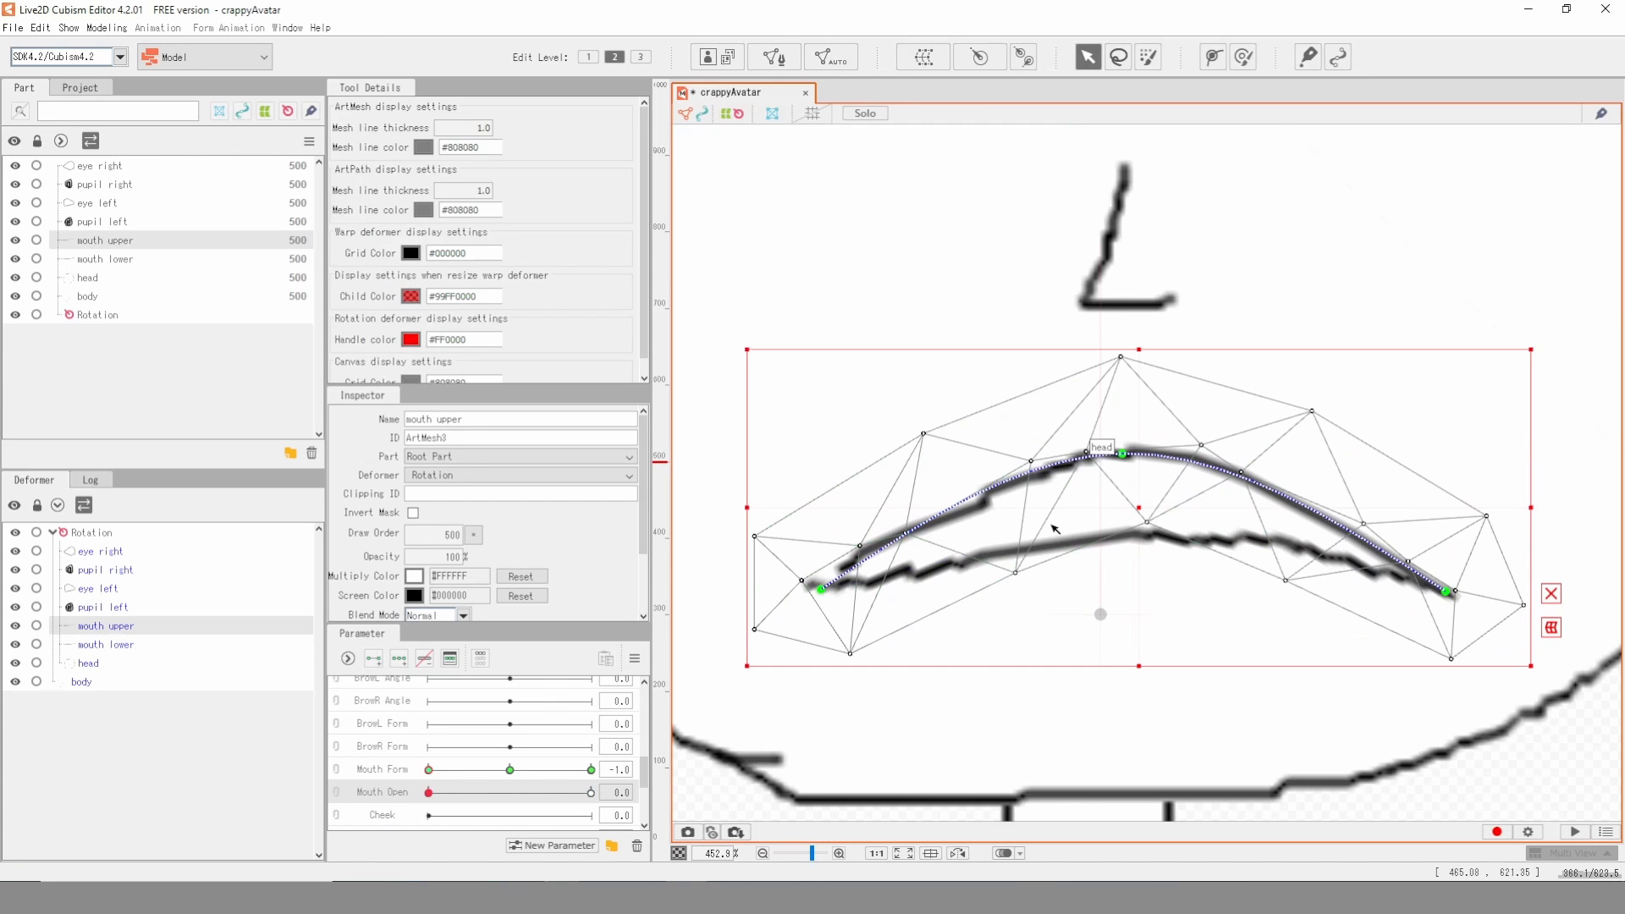
left_click(1038, 484)
left_click(1032, 480)
left_click(1032, 480)
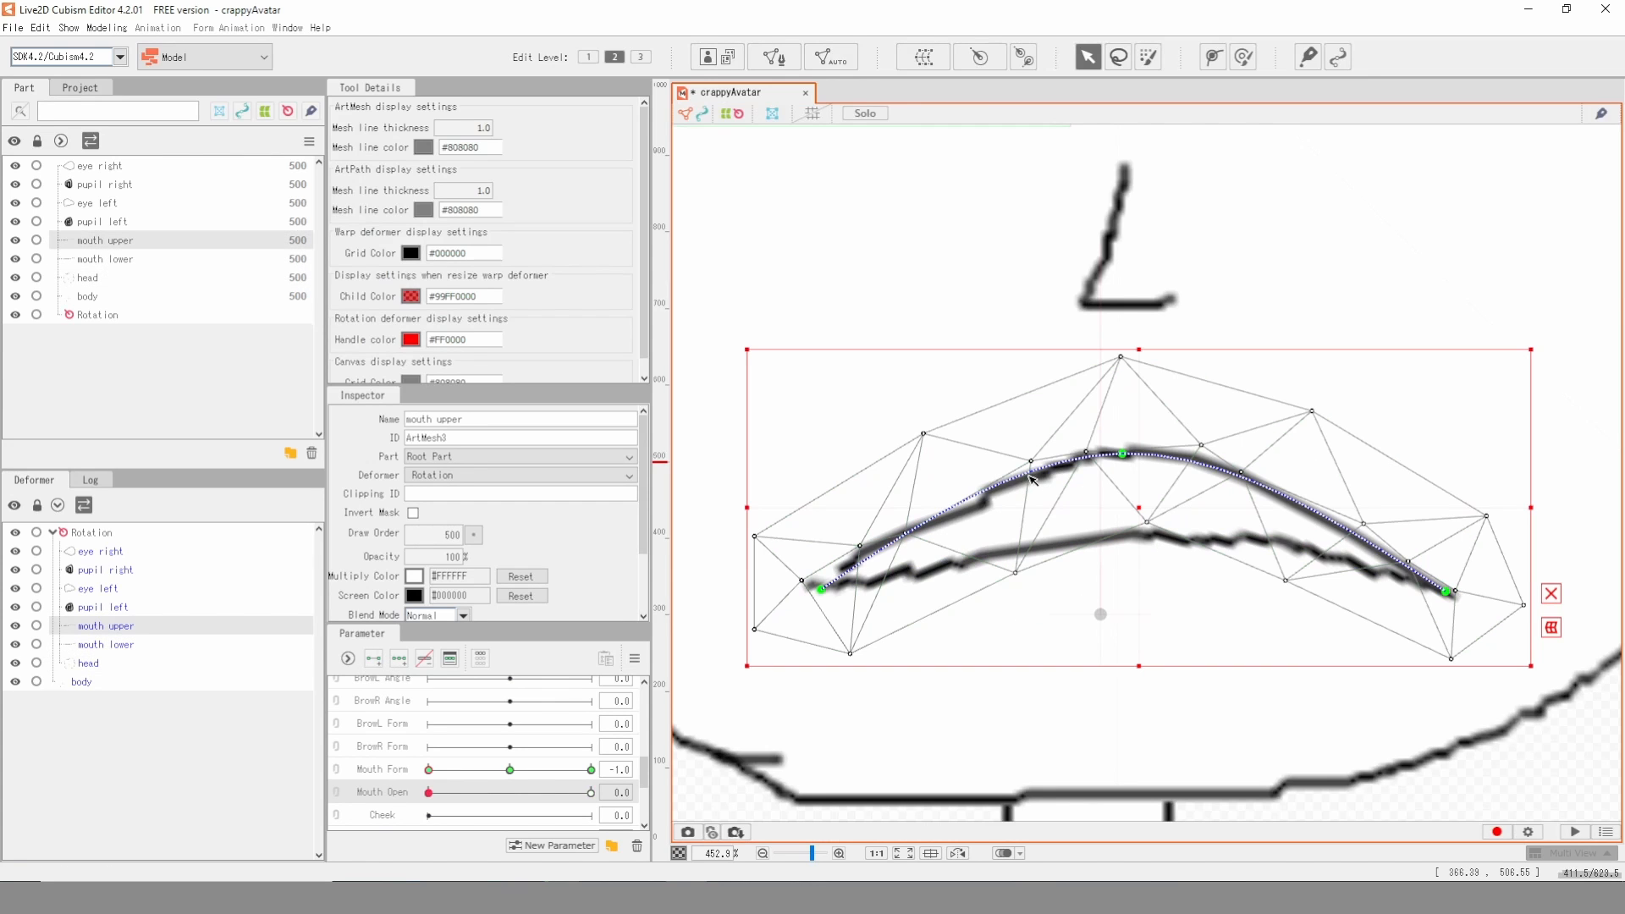
left_click(374, 658)
left_click(984, 237)
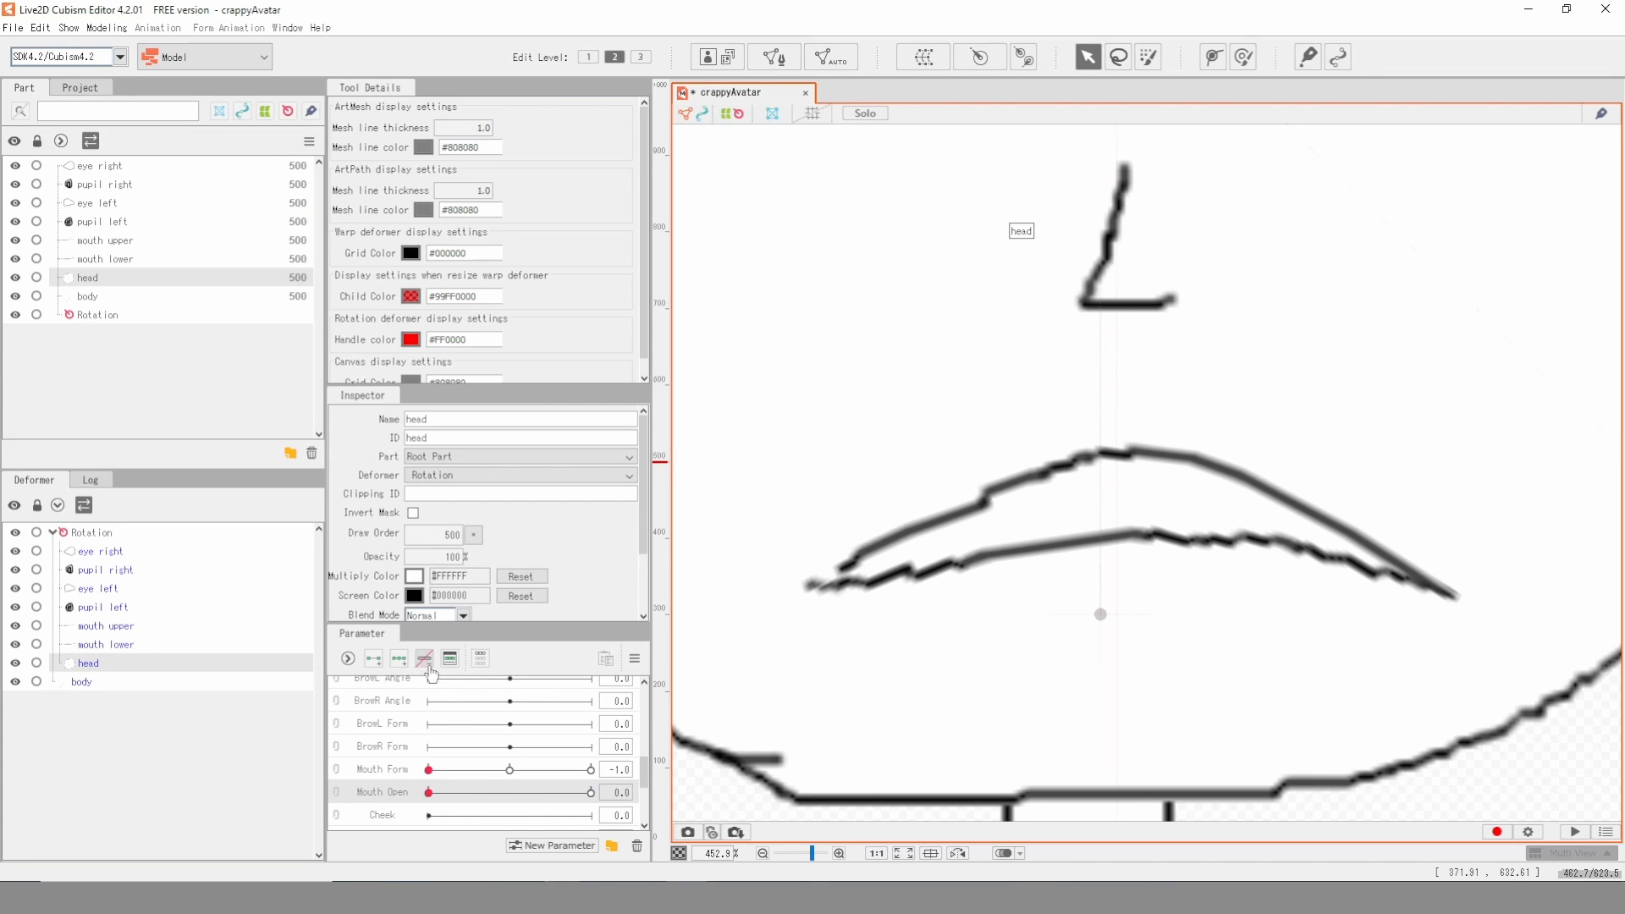
- At Mouth Form -1, raise the mouth lower path's middle point until the lower lip meets the upper lip
left_click(1121, 544)
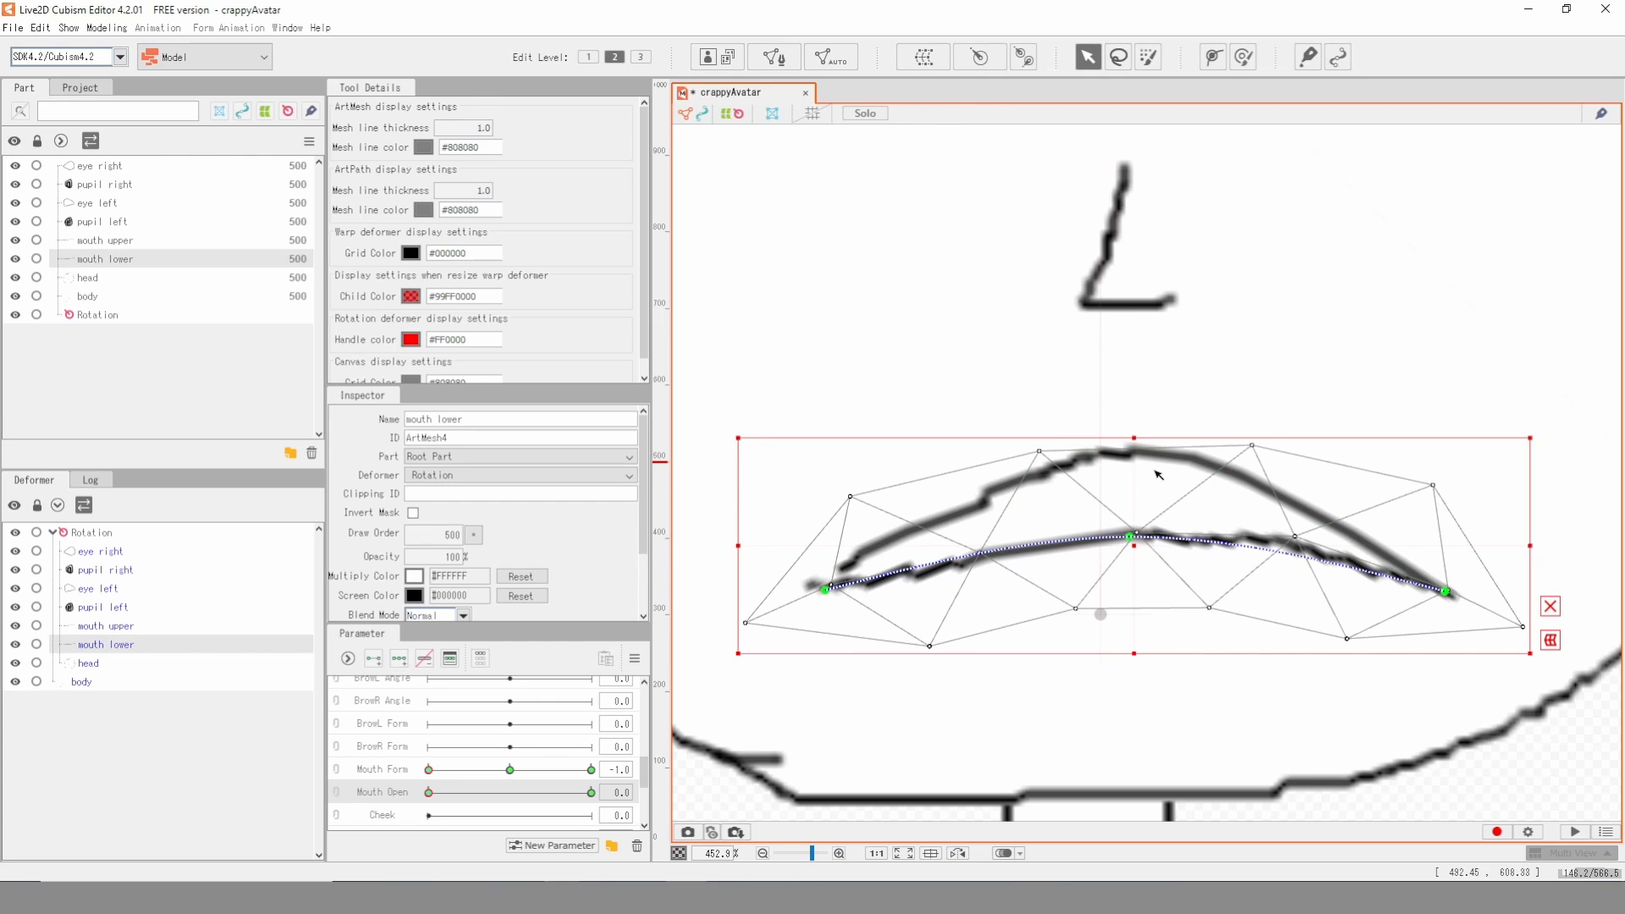
left_click_drag(1127, 536, 1132, 480)
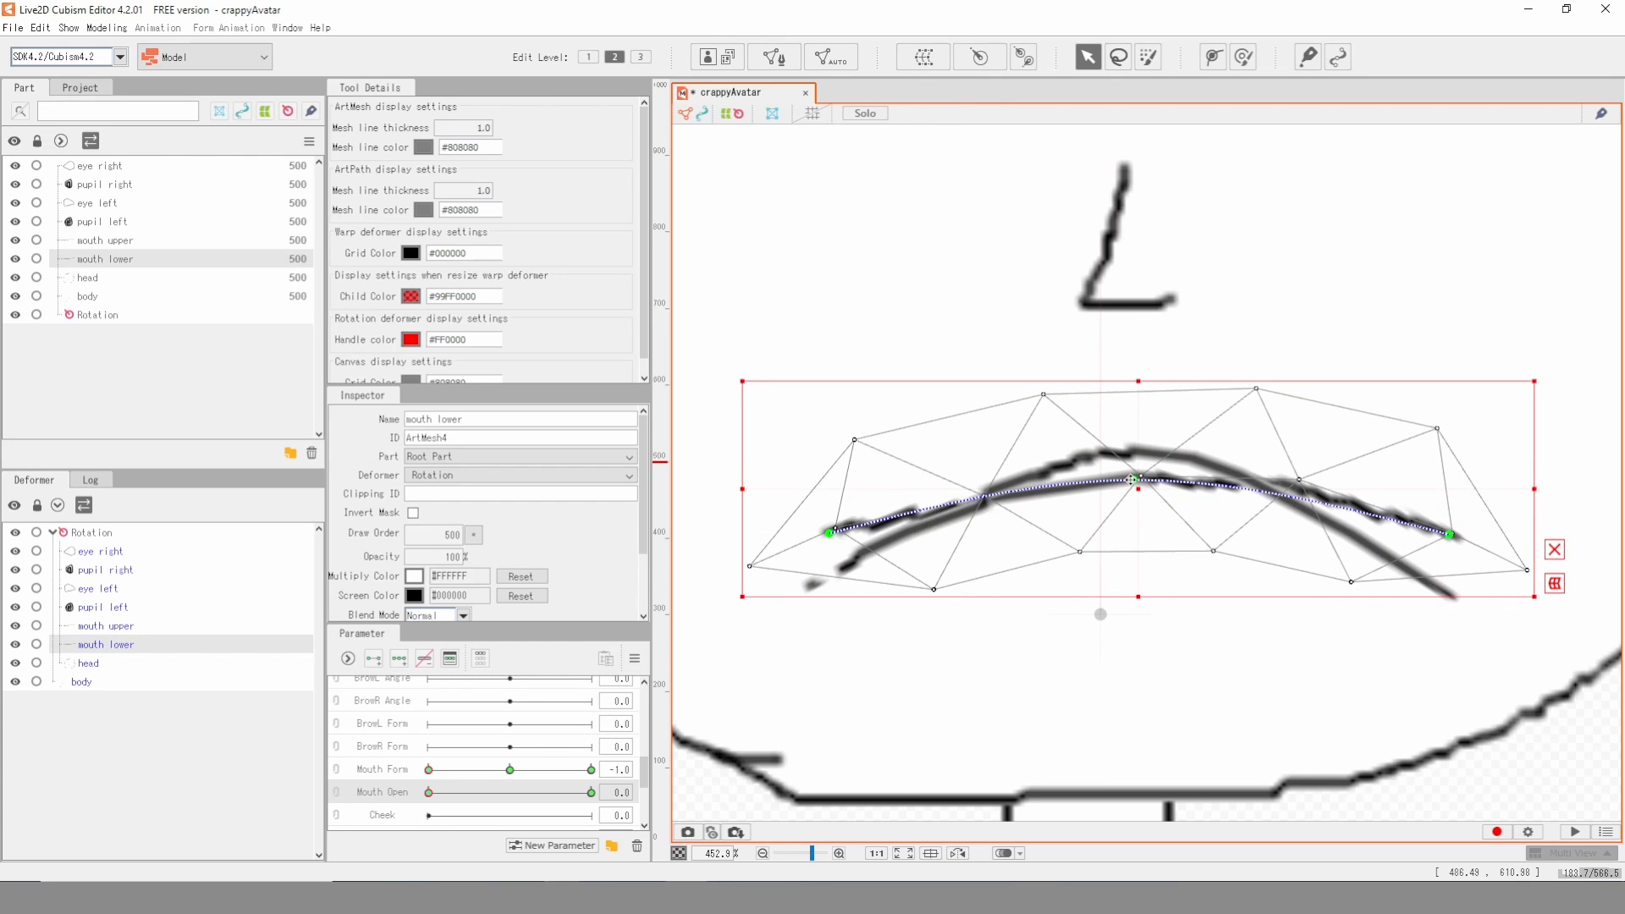
key("ctrl+z")
left_click(1129, 536)
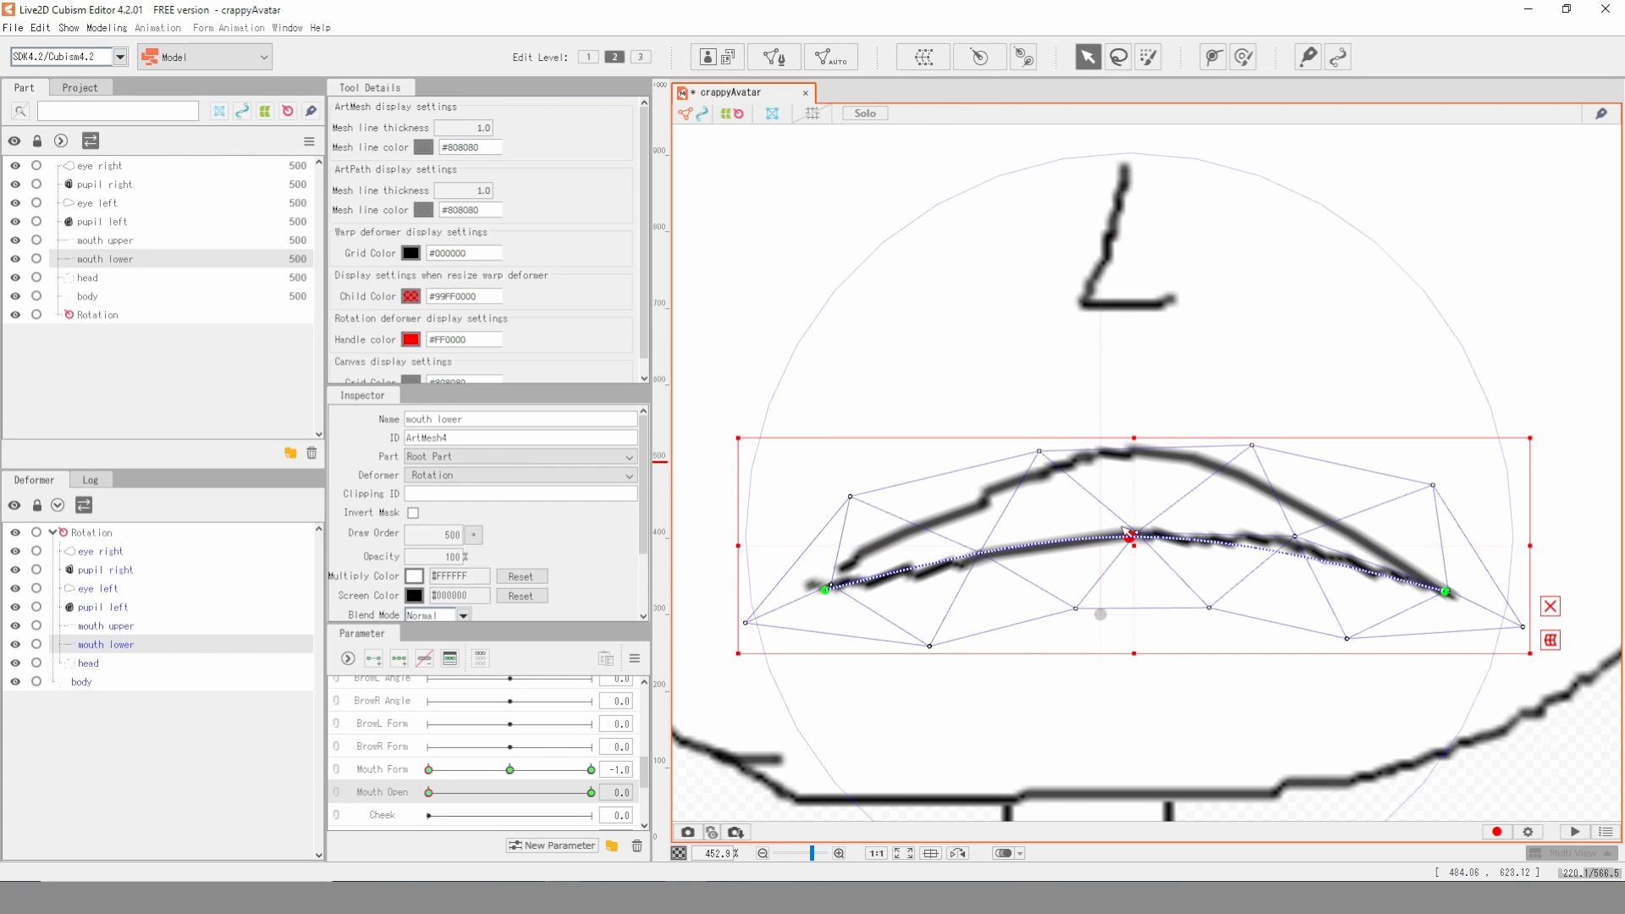
left_click_drag(1133, 535, 1131, 453)
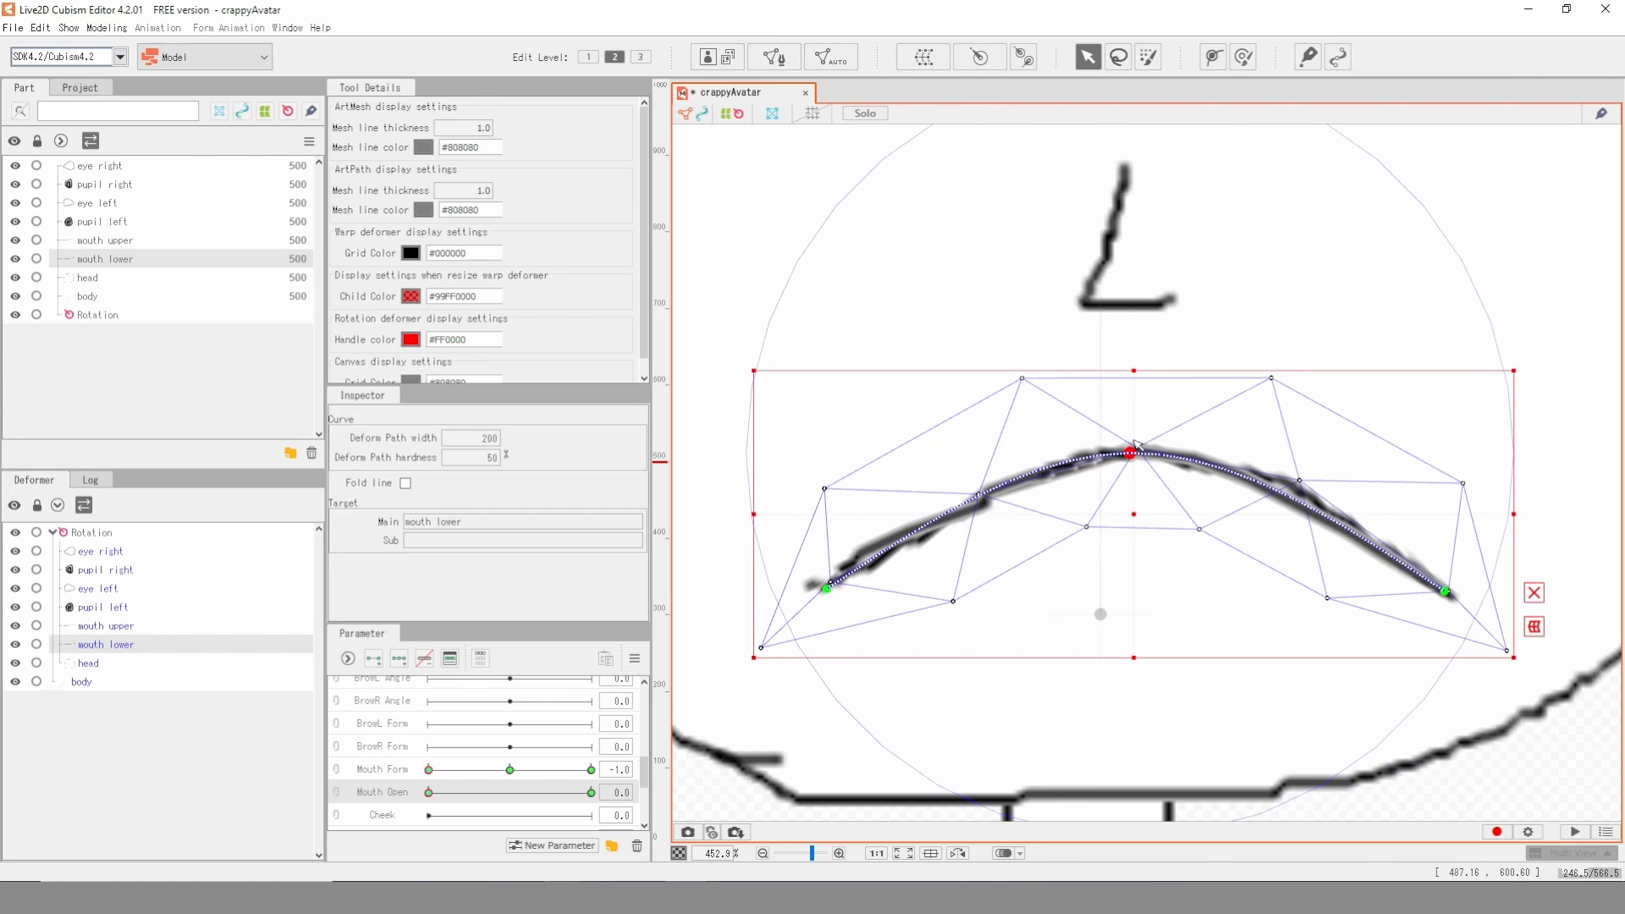
- Close the lips by raising mouth lower's middle path point at Mouth Form 0 and lowering mouth upper's middle point at Mouth Form 1
left_click(511, 769)
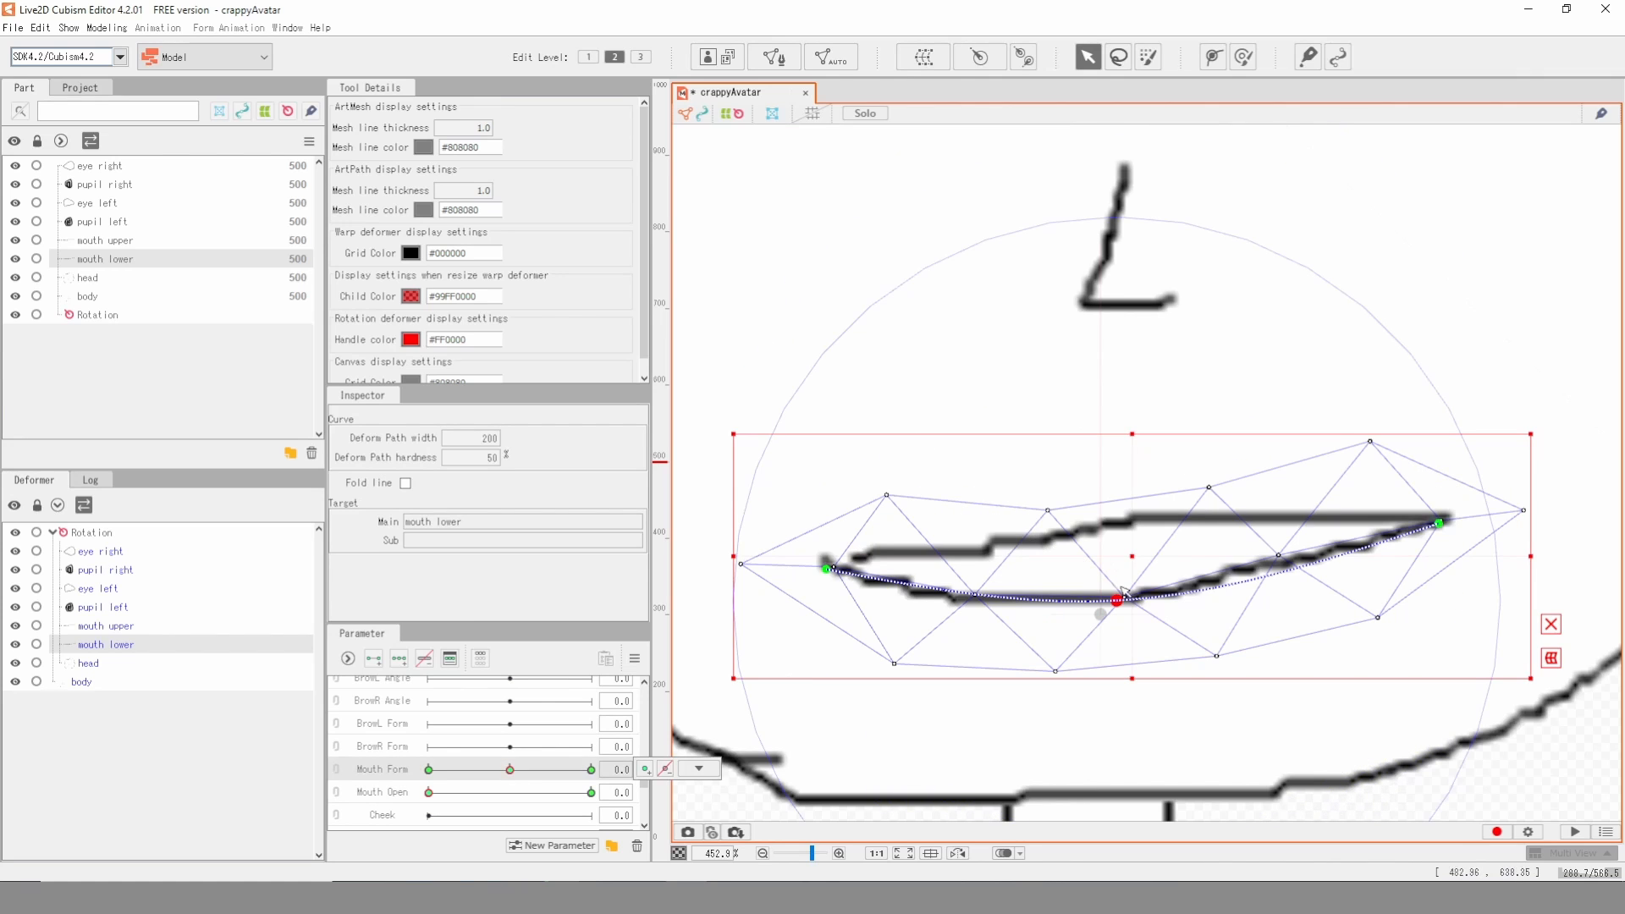
left_click_drag(1119, 601, 1122, 525)
left_click(592, 769)
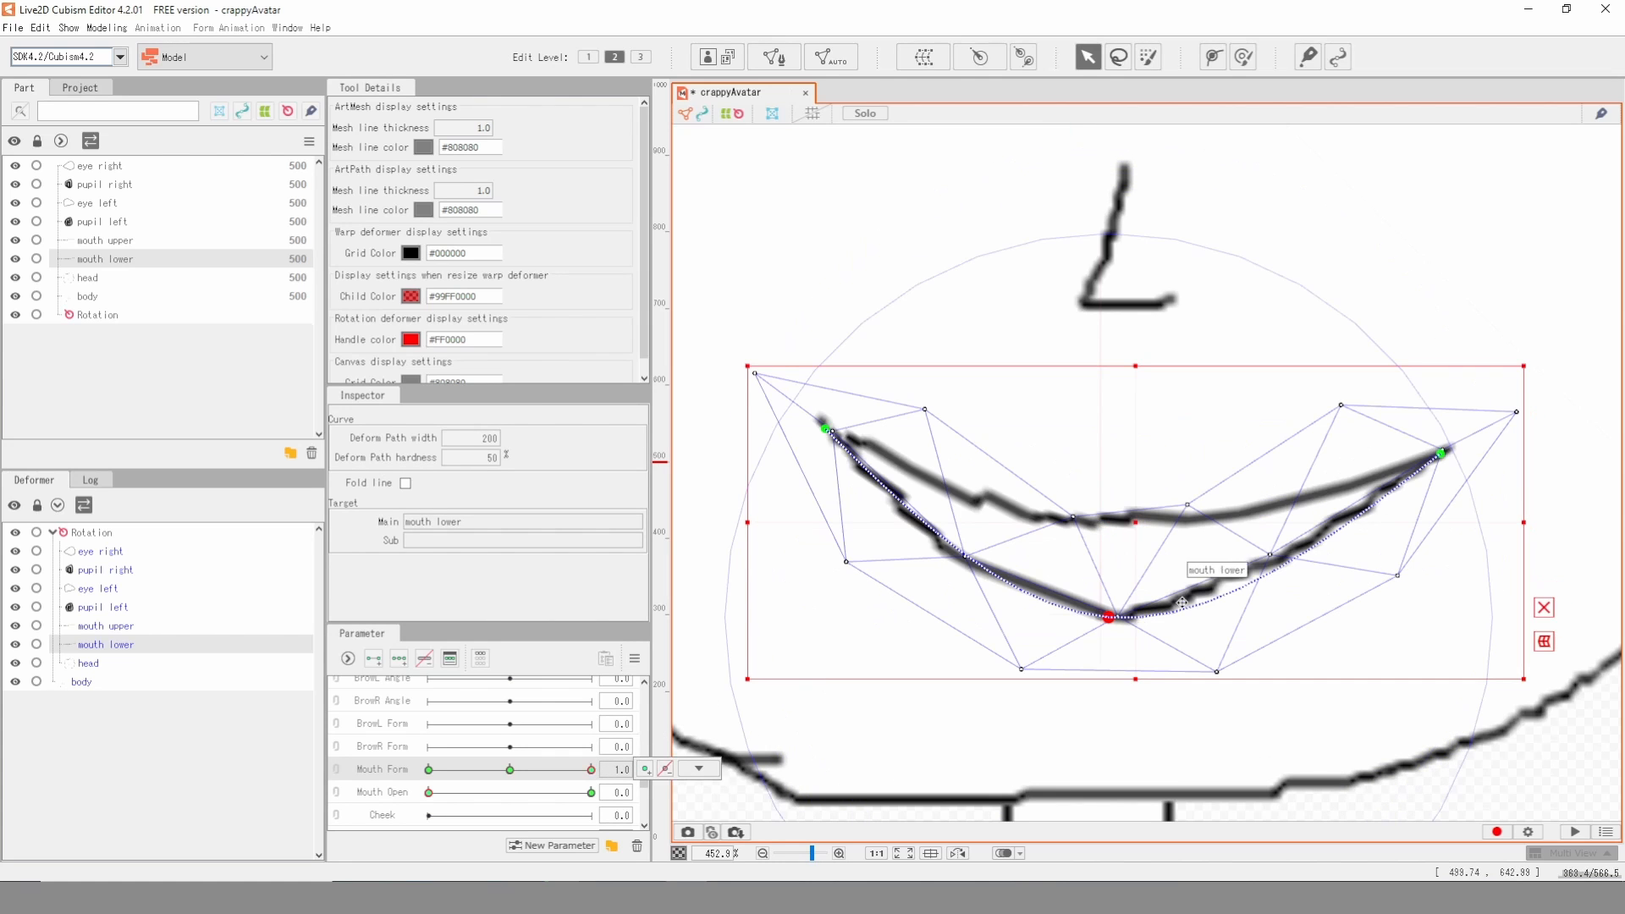
left_click(1112, 530)
left_click_drag(1119, 527, 1125, 614)
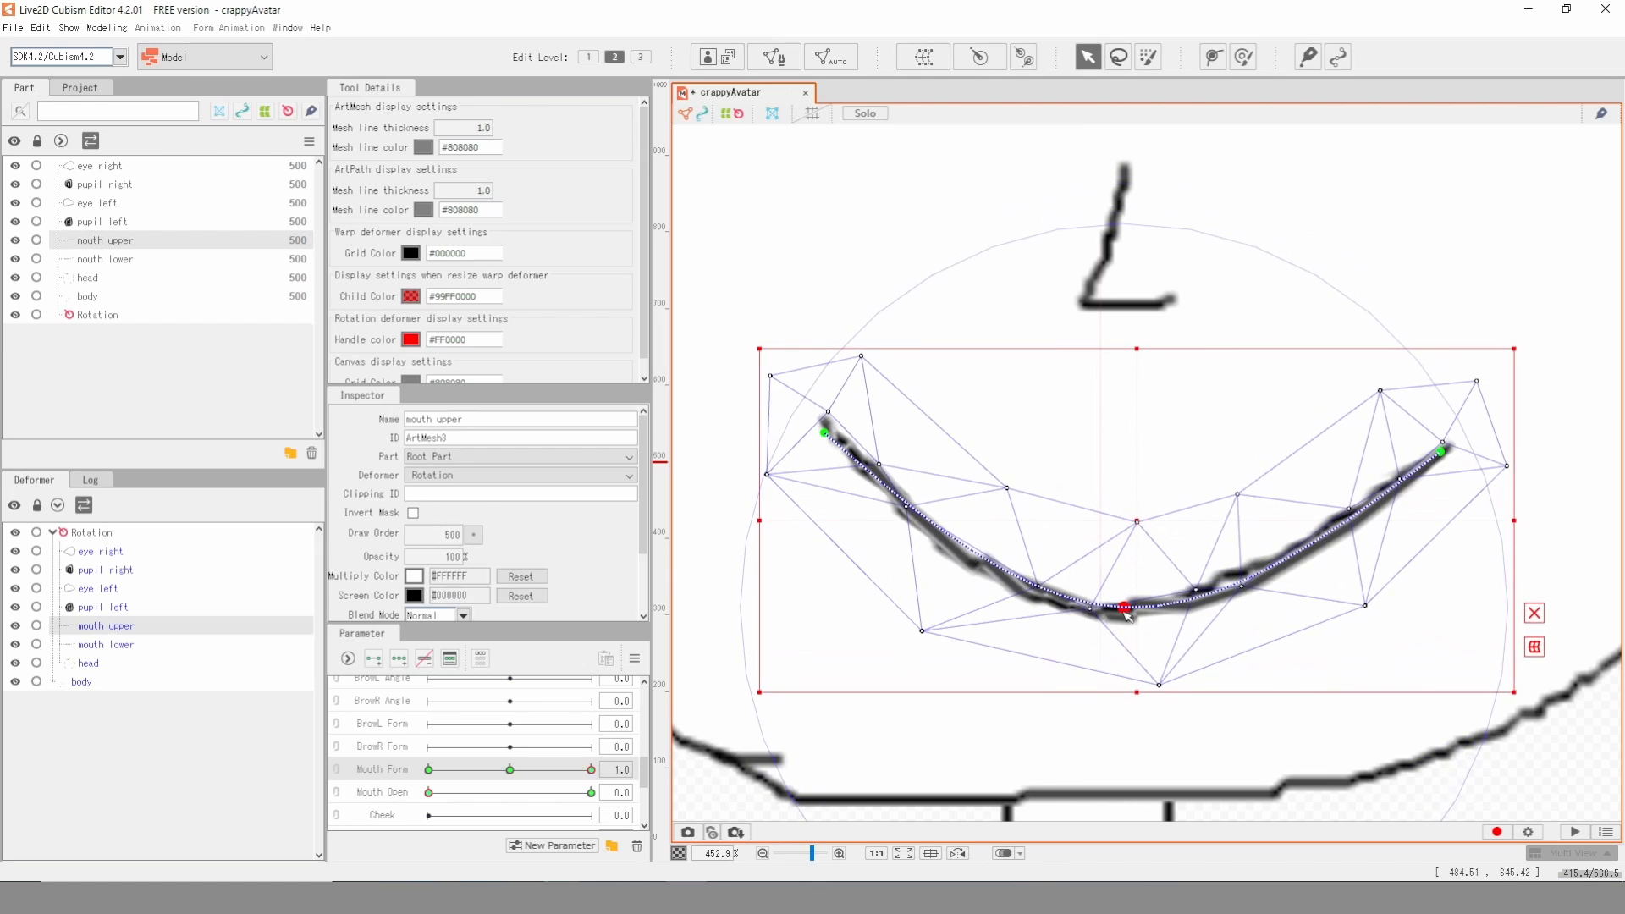
- Link the Mouth Form and Mouth Open parameters and preview a blended mouth shape on the whole character
left_click(860, 261)
scroll(983, 341, "down", 3)
scroll(987, 347, "down", 3)
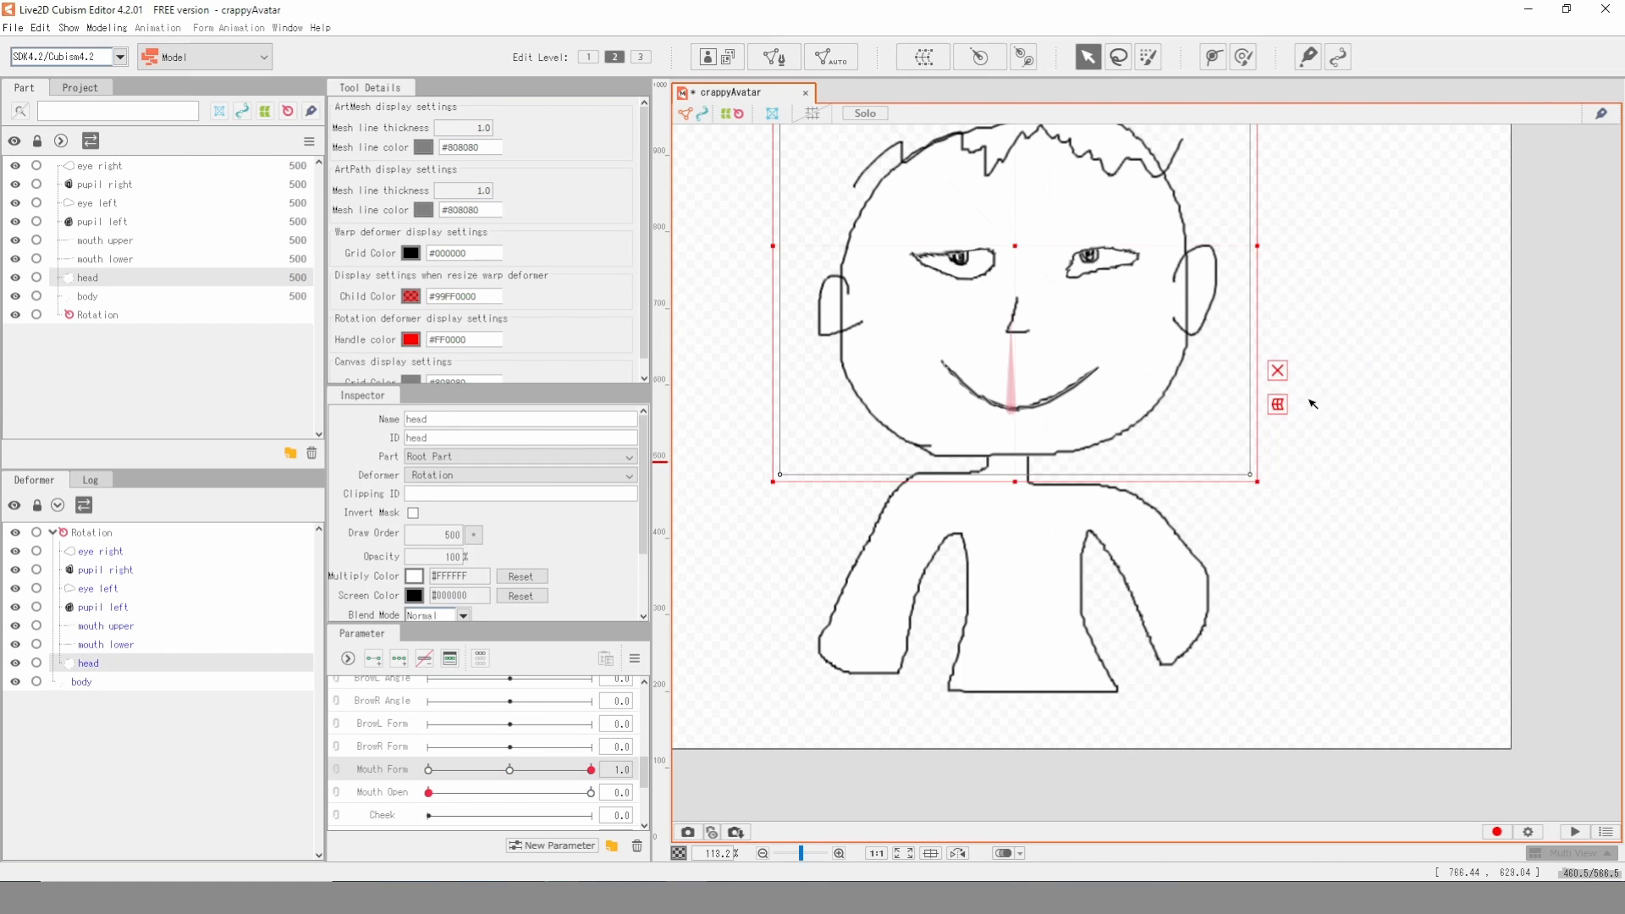
left_click(338, 771)
mouse_move(590, 820)
left_mouse_down()
mouse_move(521, 757)
mouse_move(498, 832)
mouse_move(398, 777)
mouse_move(419, 811)
mouse_move(430, 782)
mouse_move(517, 771)
mouse_move(627, 868)
mouse_move(606, 801)
mouse_move(512, 772)
mouse_move(663, 825)
mouse_move(666, 770)
mouse_move(663, 858)
mouse_move(591, 770)
mouse_move(579, 818)
left_mouse_up()
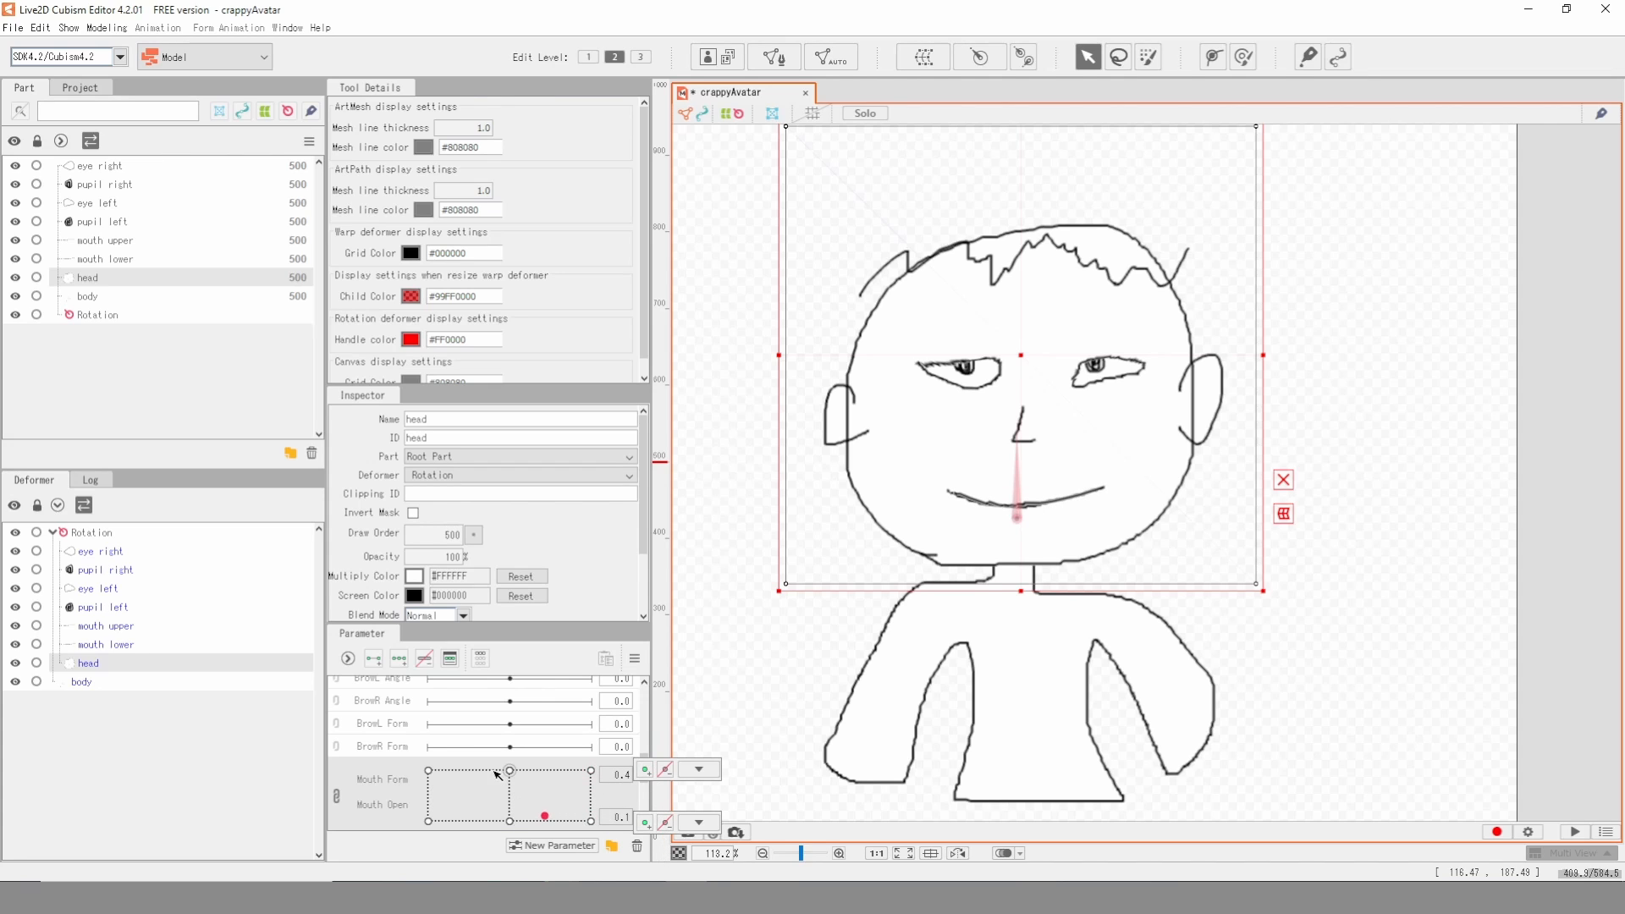
left_click(1402, 421)
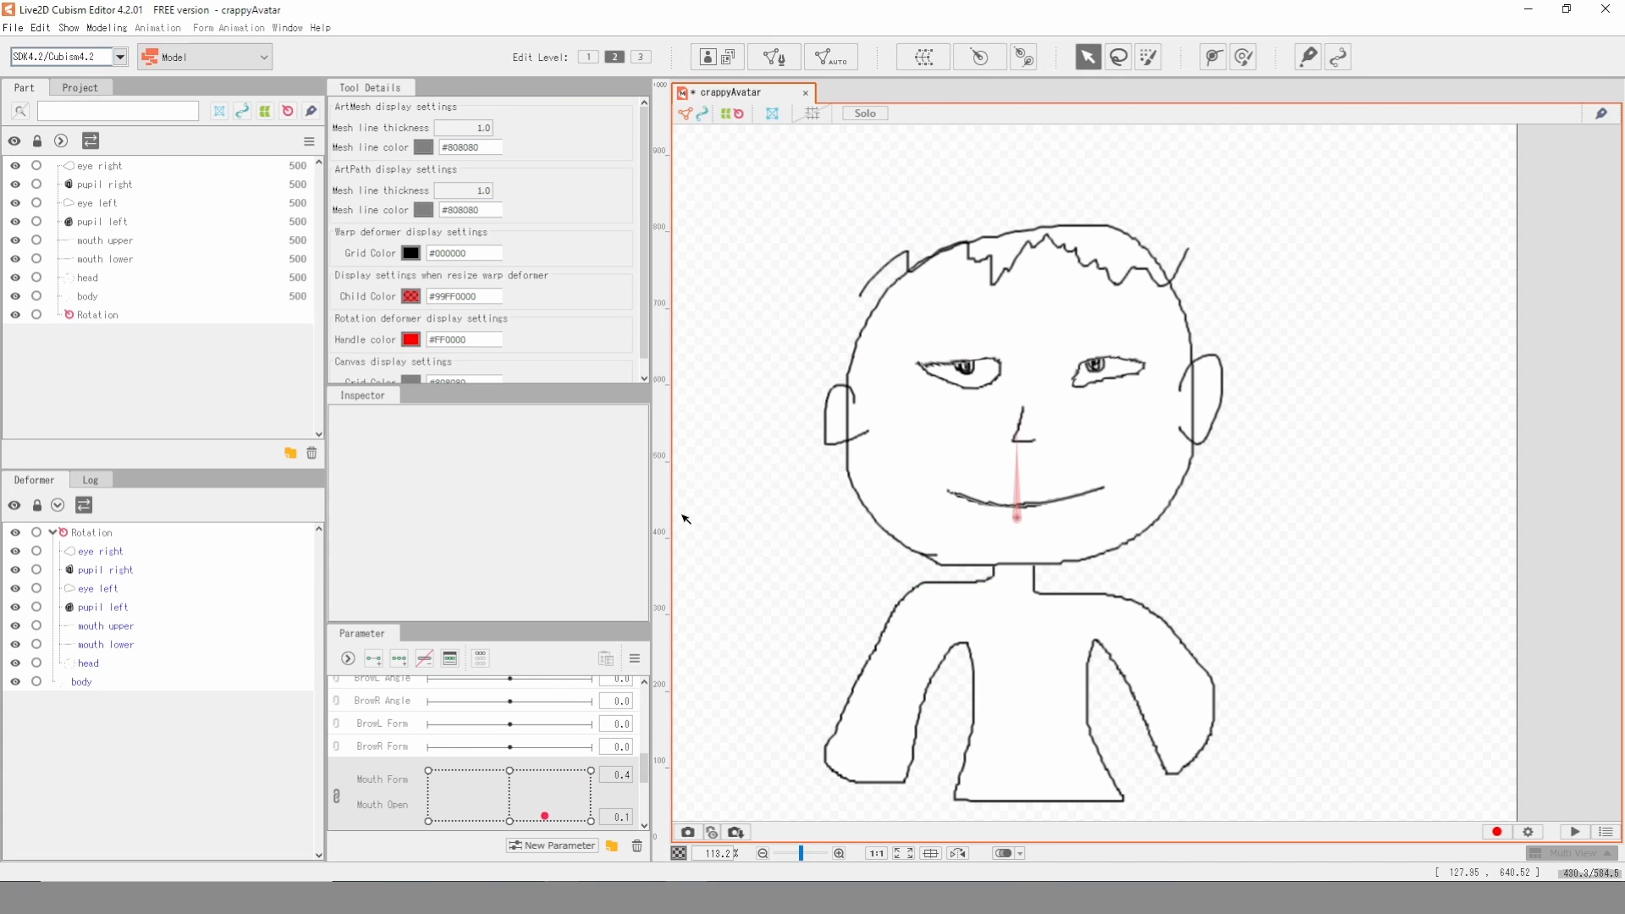
- Save the model as crappyAvatar.cmo3 in the firstVideo folder and close the folder window
left_click(17, 29)
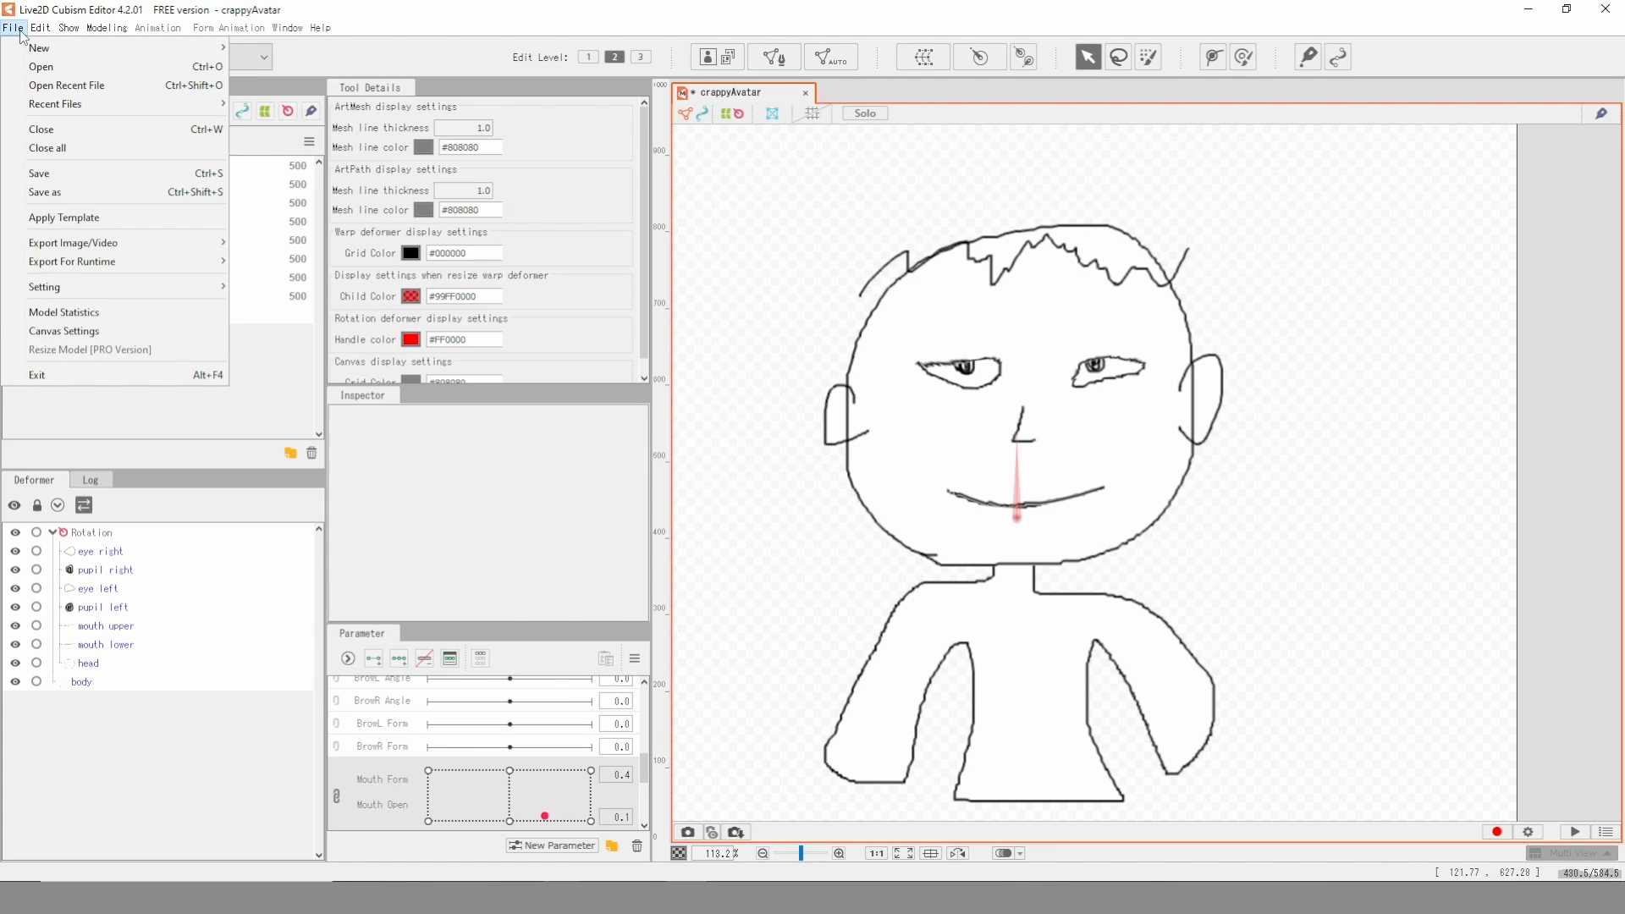
left_click(73, 171)
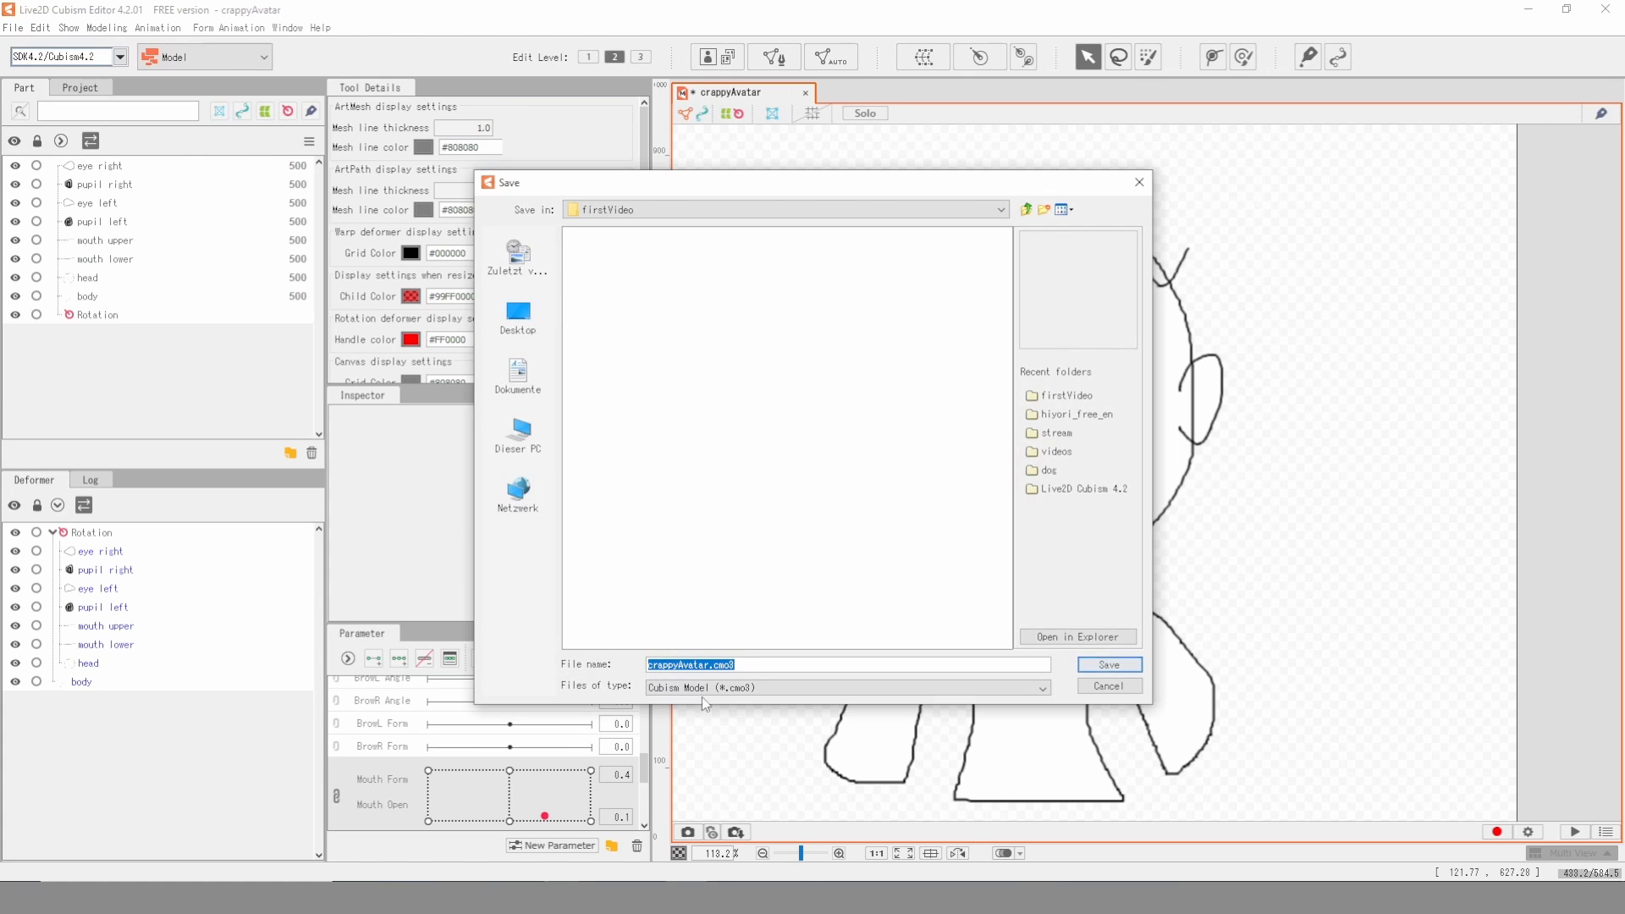
left_click(1108, 664)
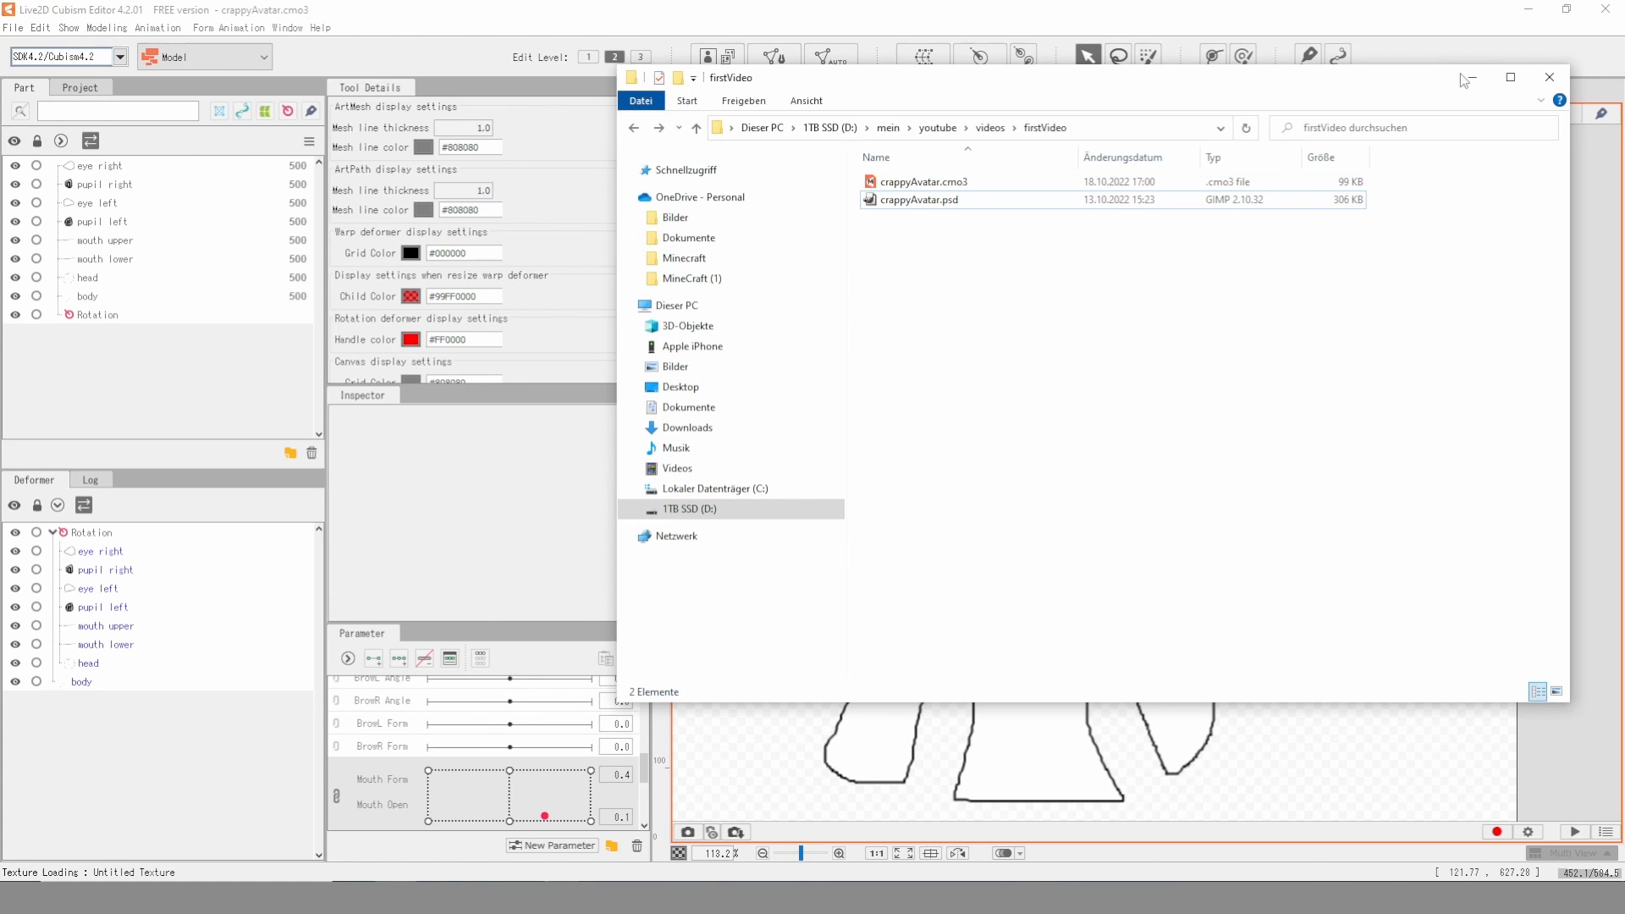
left_click(1549, 77)
- Try to export the model for runtime as a moc3 file
left_click(13, 27)
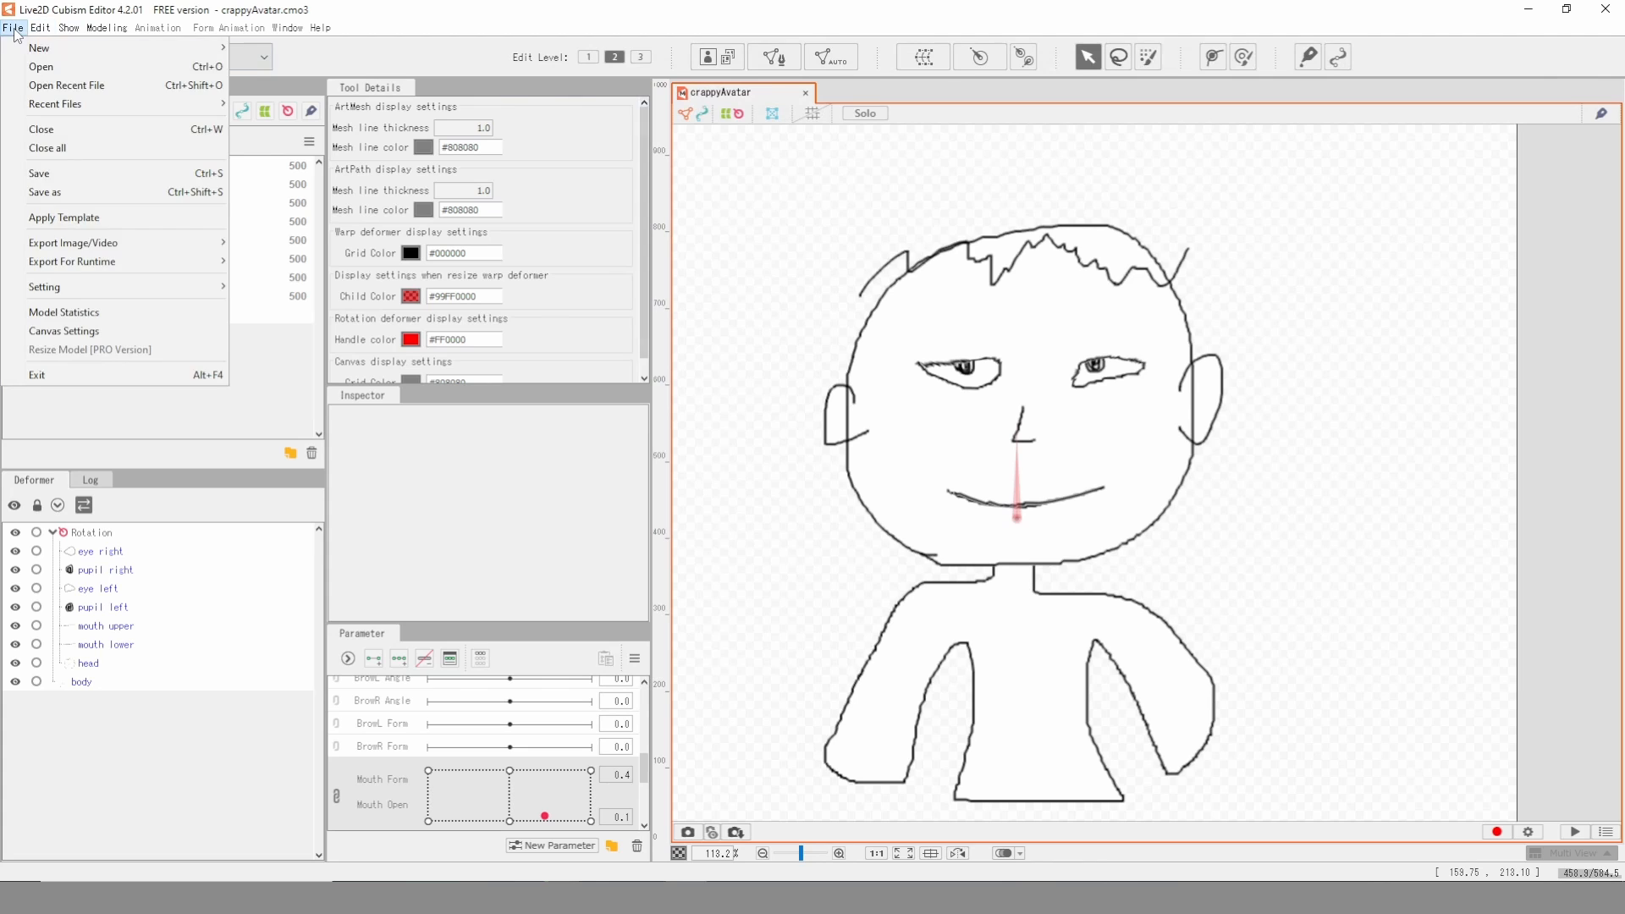
mouse_move(110, 246)
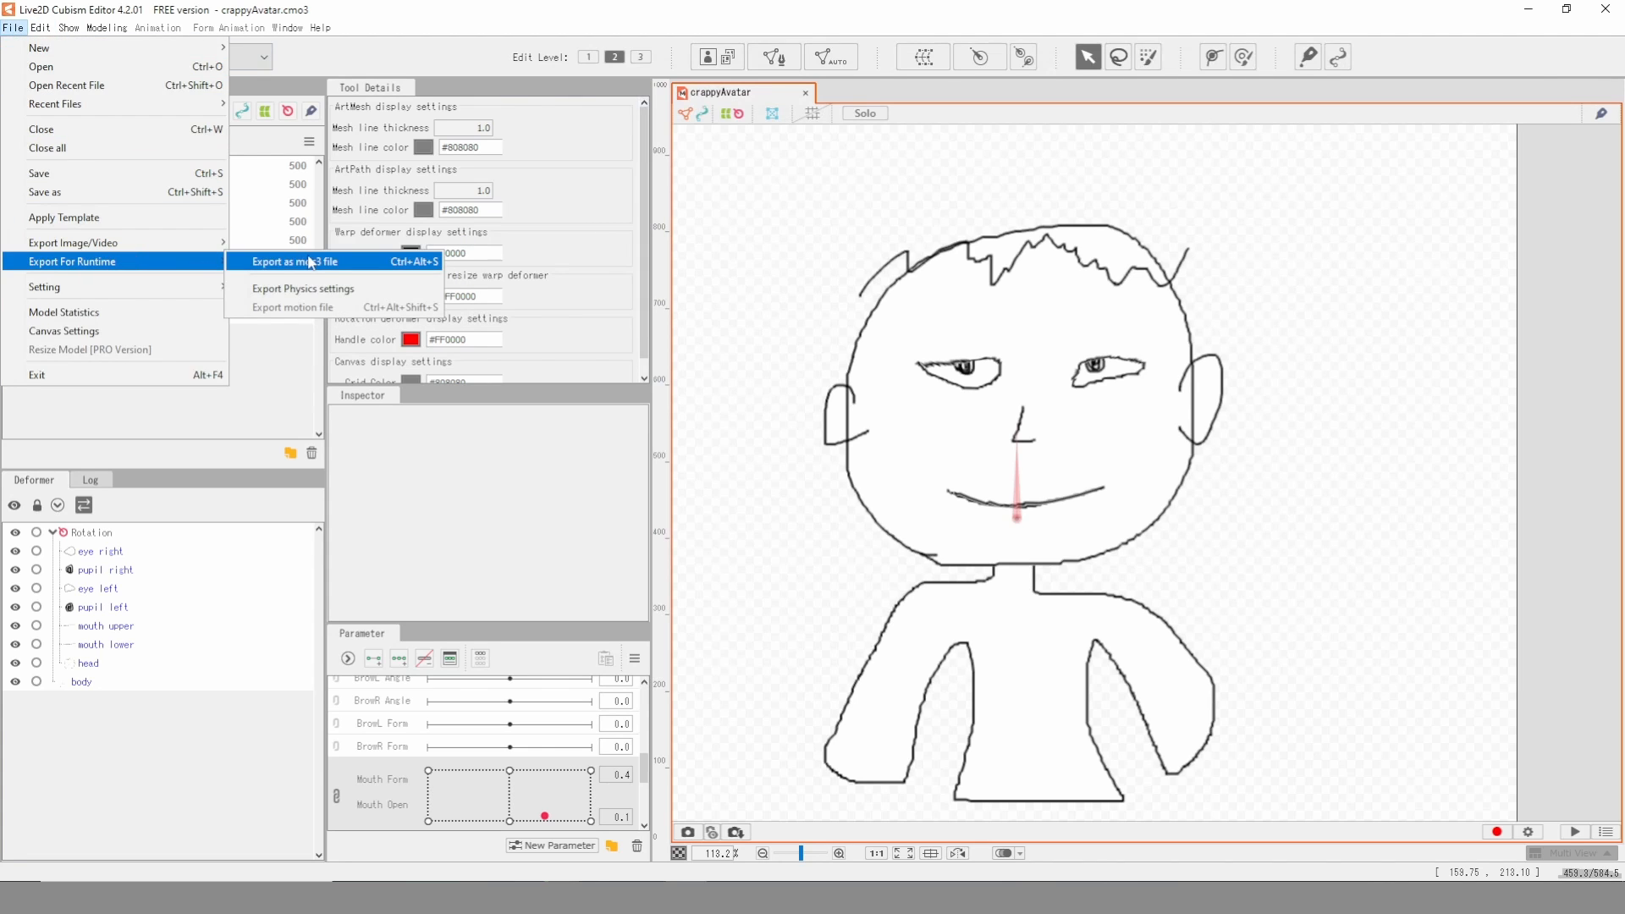
left_click(311, 263)
left_click(826, 470)
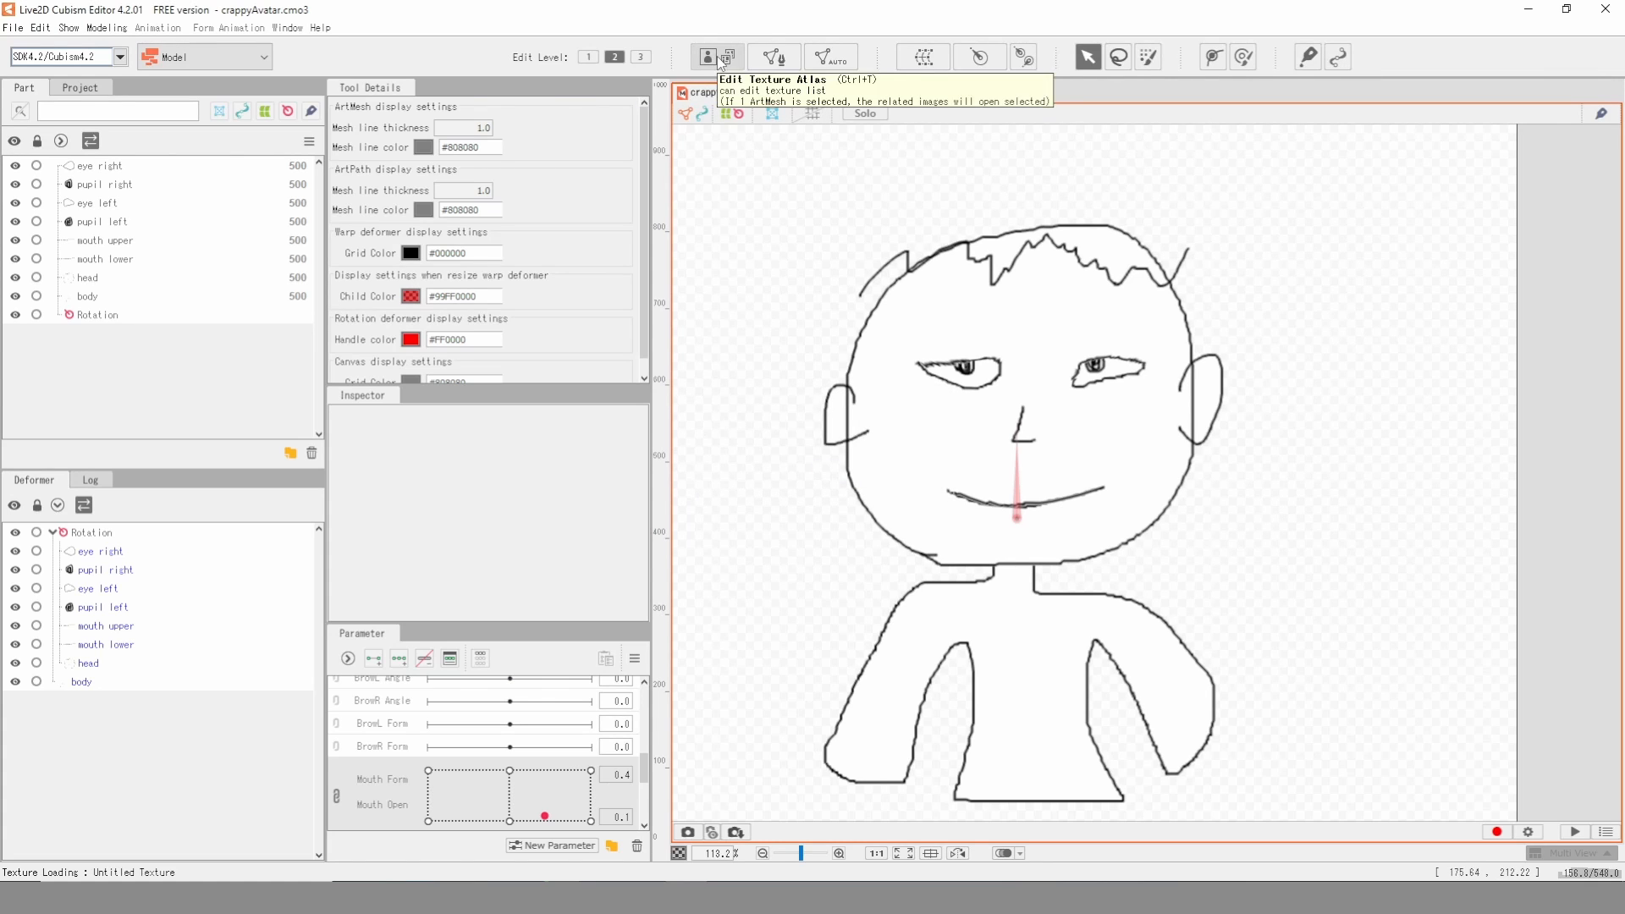
- Create the texture atlas TextureAtlas1 at 1024 x 1024 px with the displayed model images and accept its layout
left_click(720, 60)
left_click(826, 434)
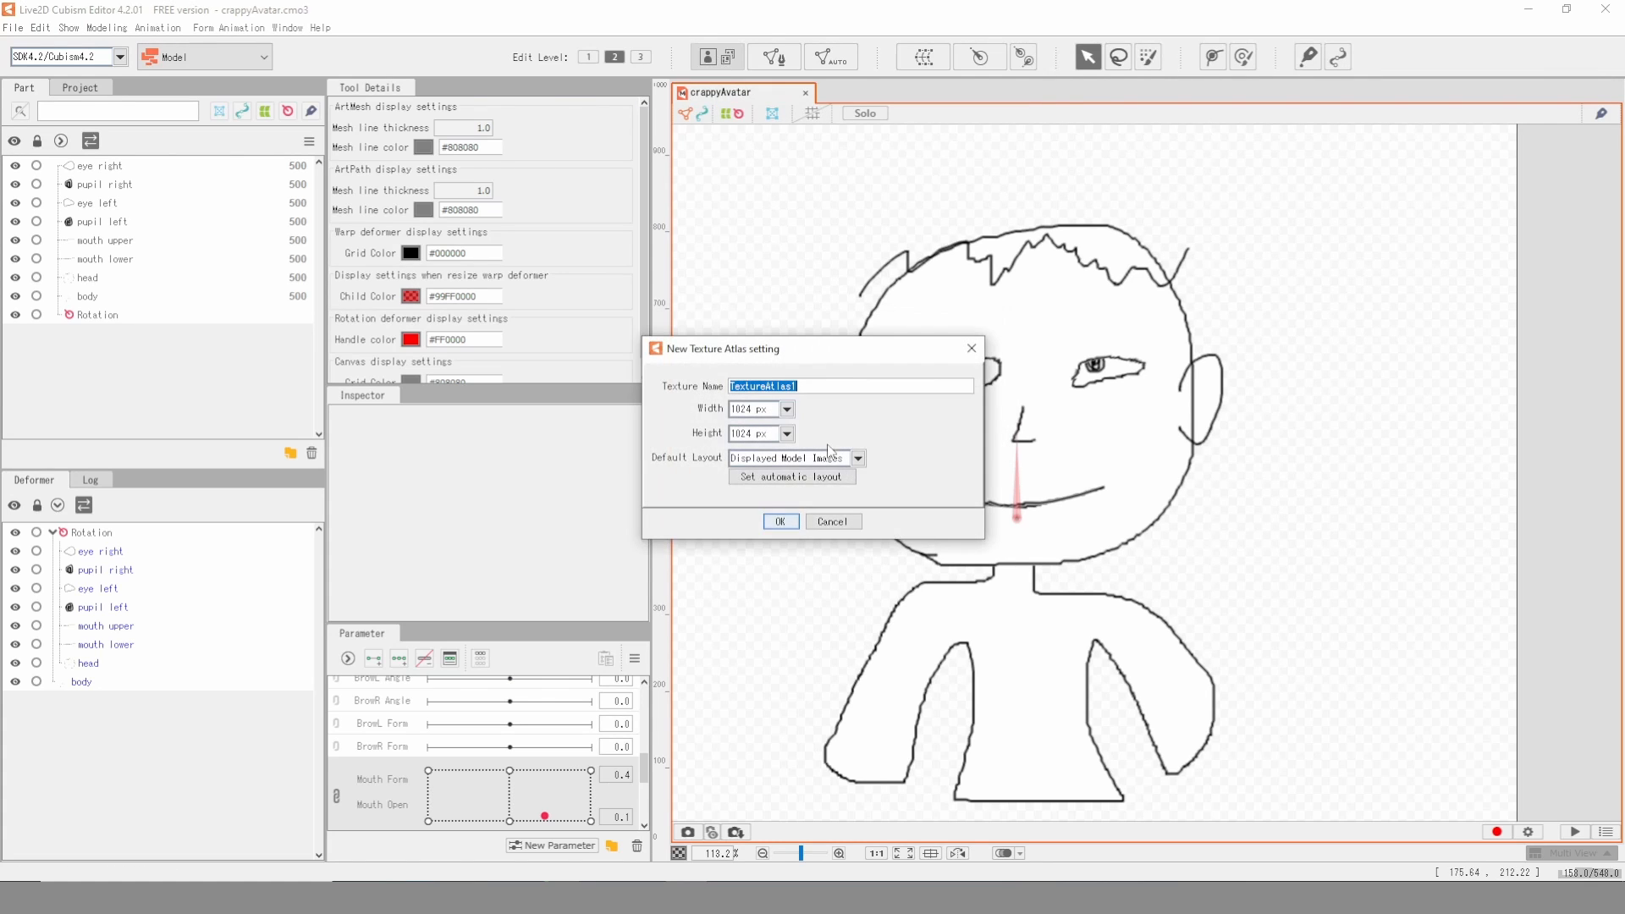
left_click(789, 521)
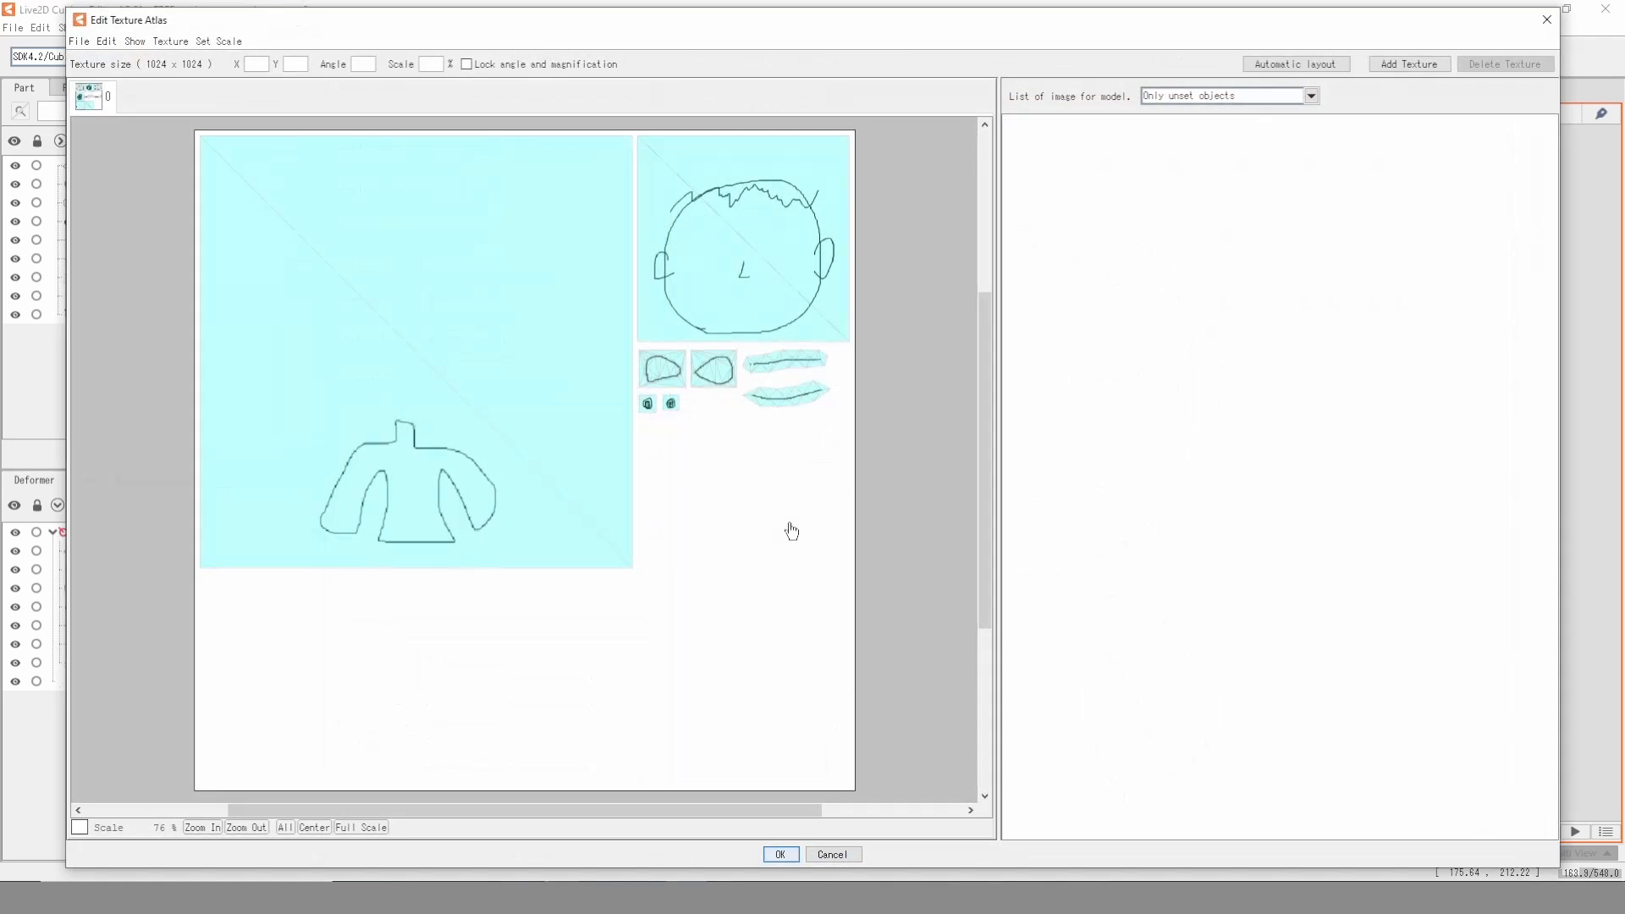
left_click(782, 855)
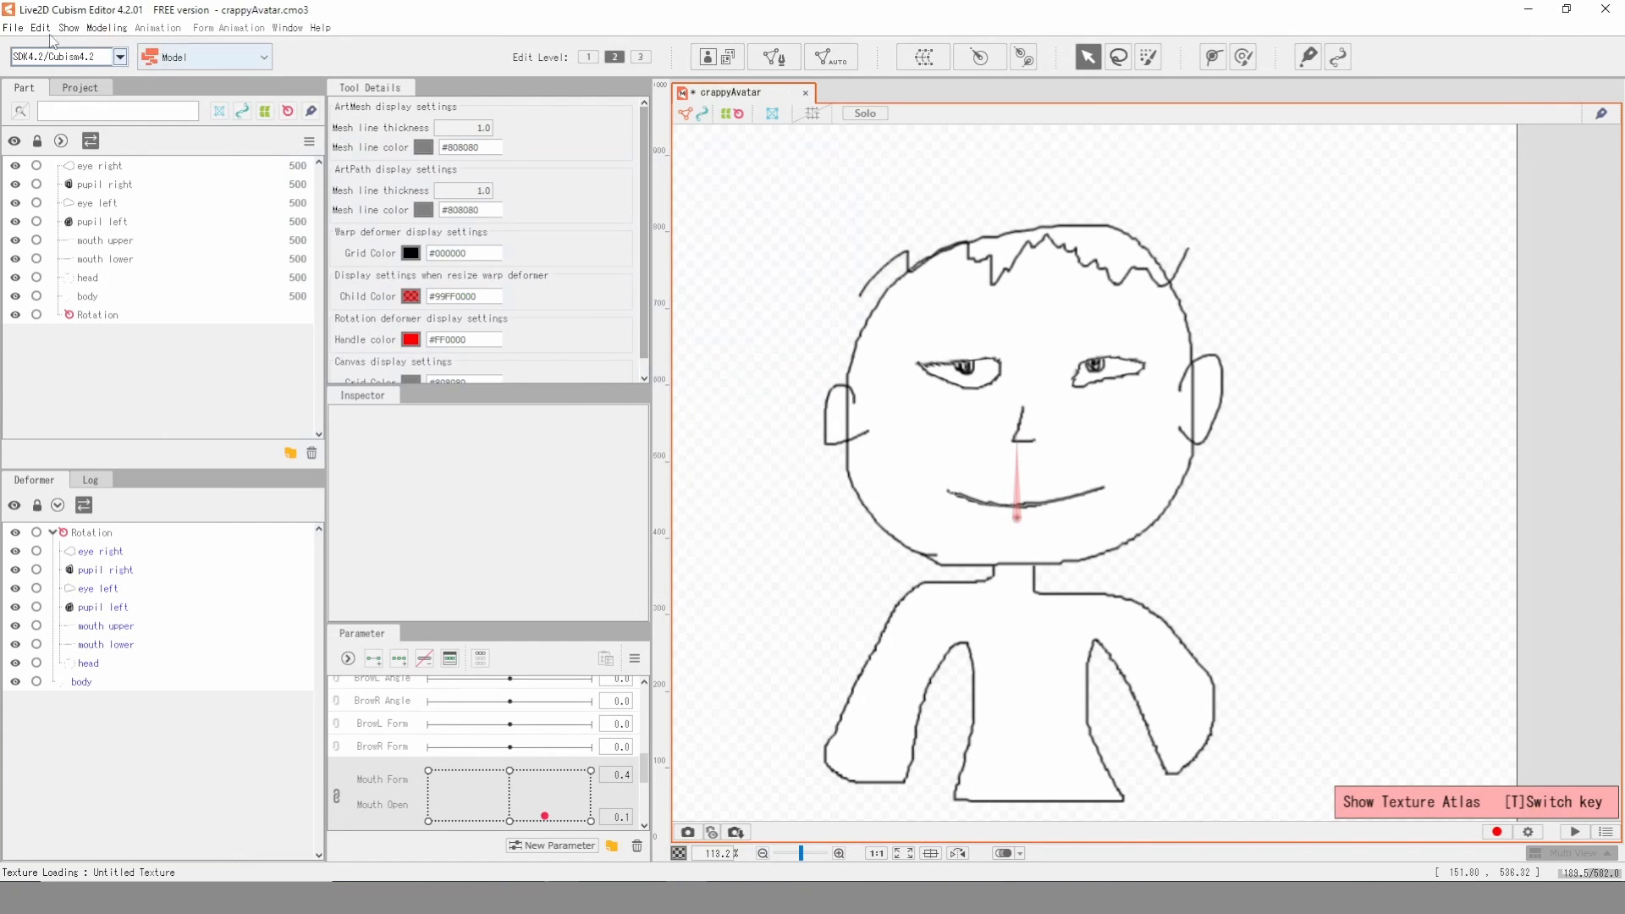
- Export the model for runtime for SDK 4.2 / Cubism4.2 as crappyAvatar.moc3 in the firstVideo folder
left_click(12, 28)
mouse_move(99, 247)
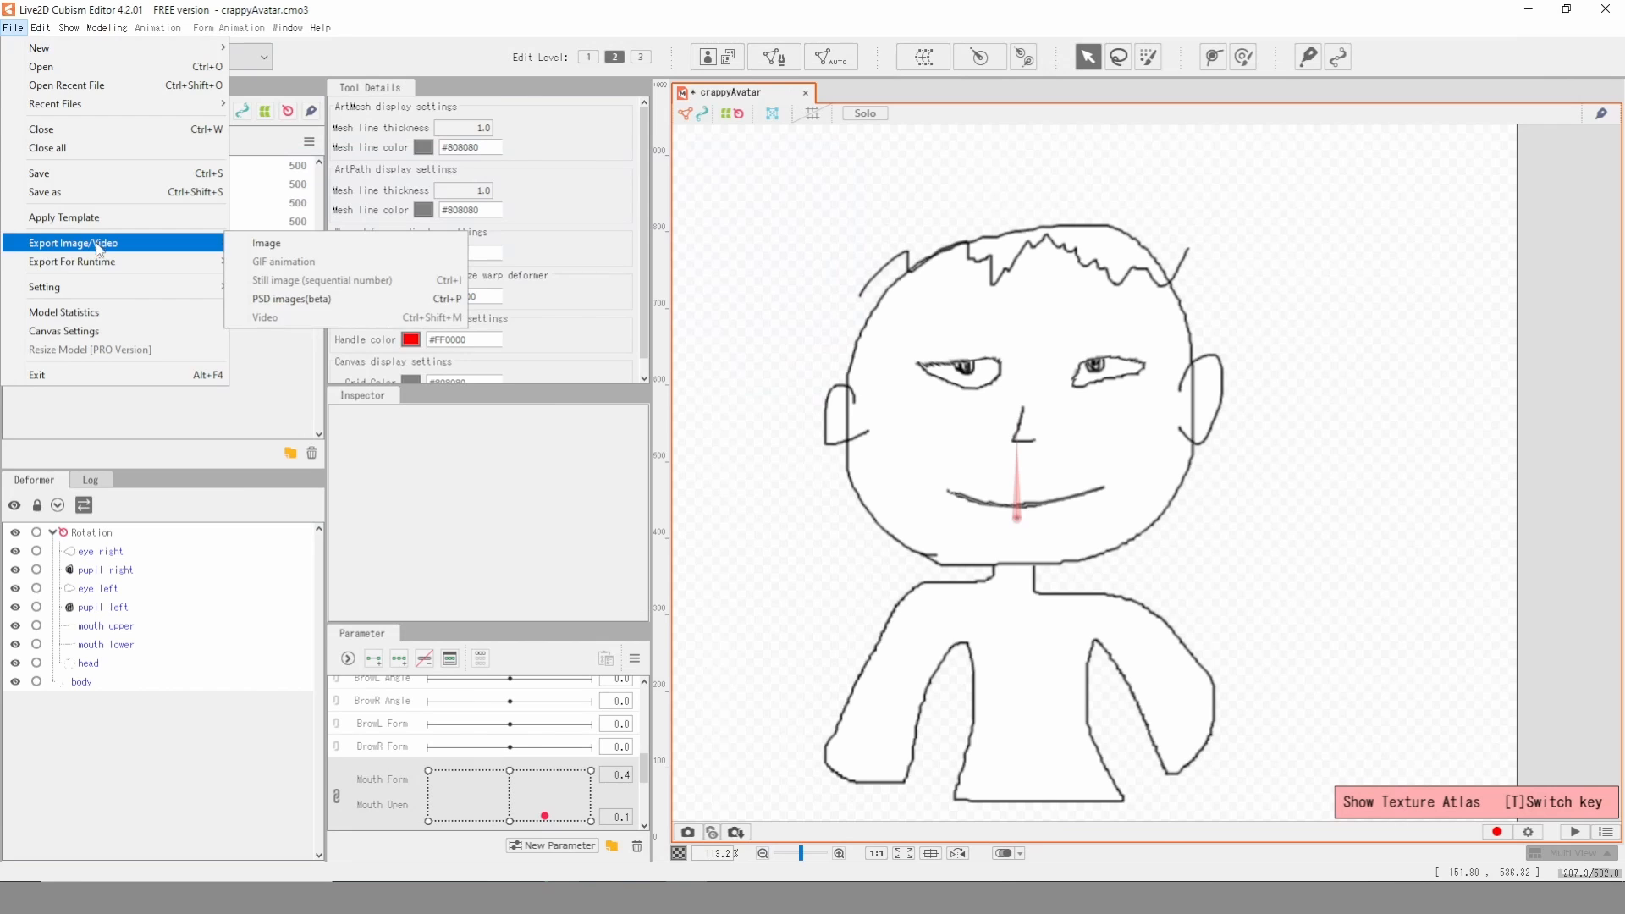
left_click(279, 262)
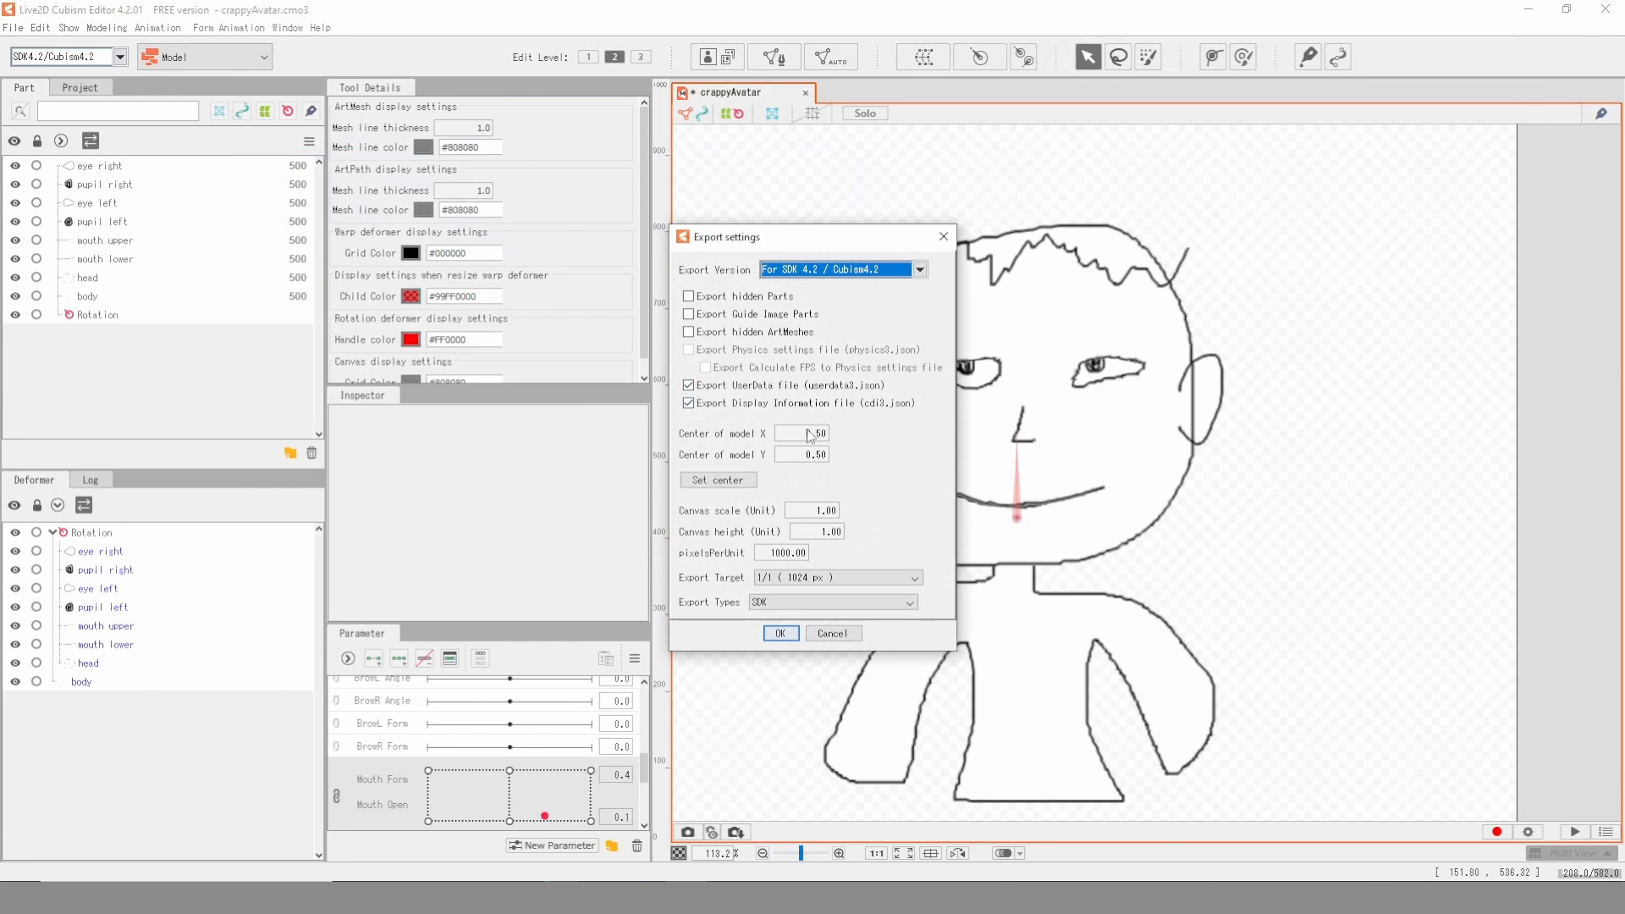
left_click(779, 634)
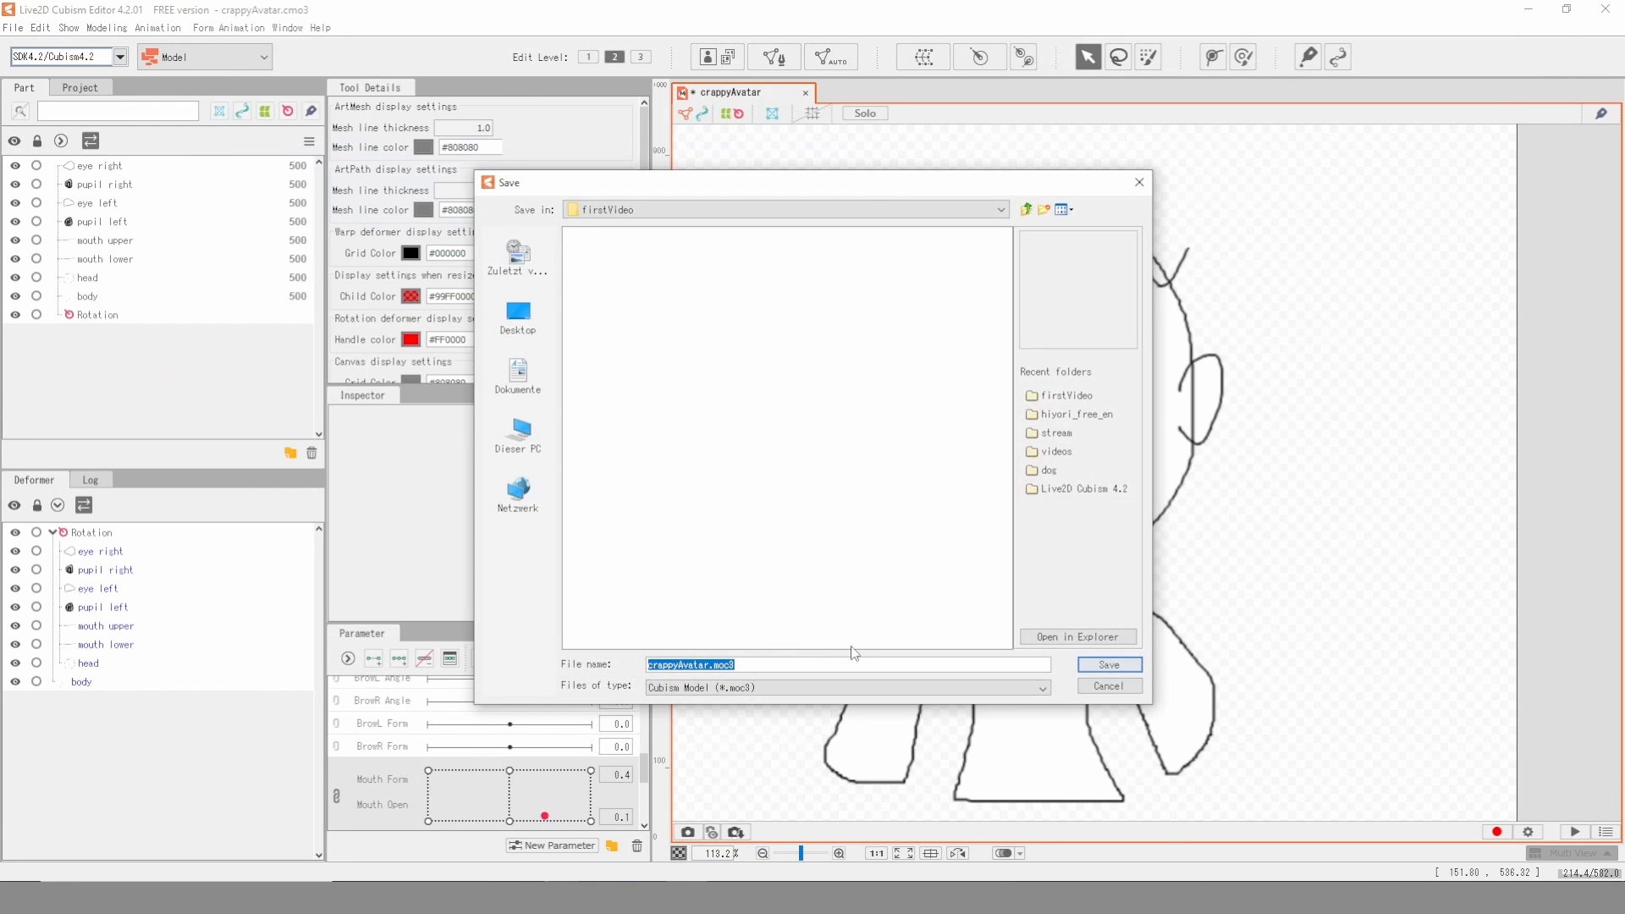
left_click(1102, 666)
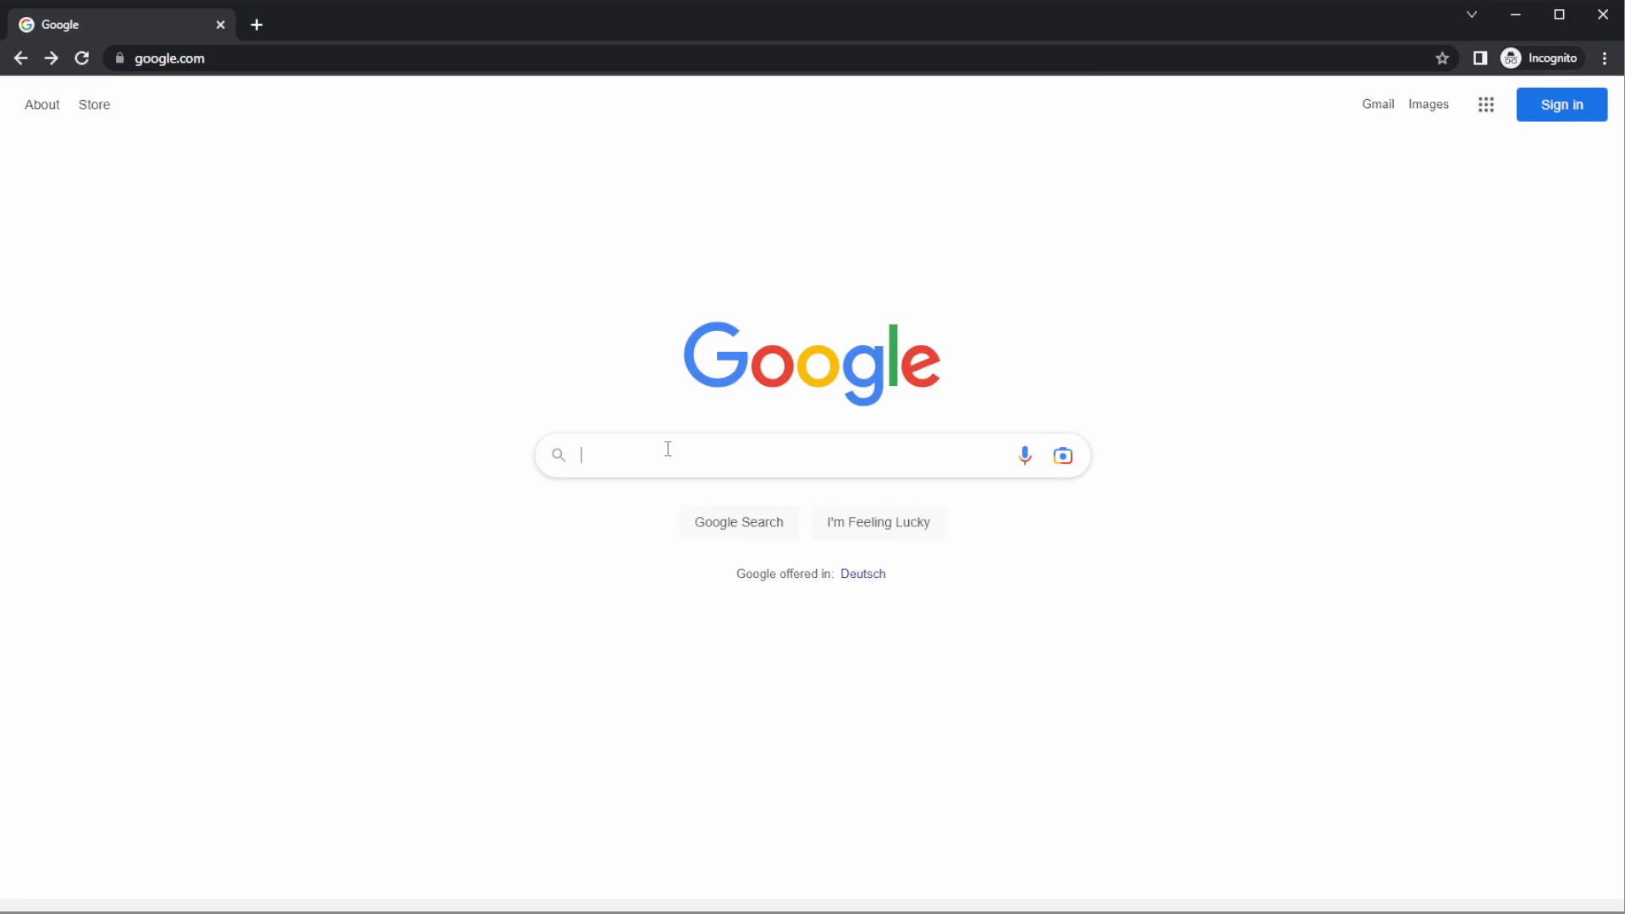
- In the web browser, search Google for "obs", open the OBS project site and download OBS Studio for Windows
type("obs")
key("Return")
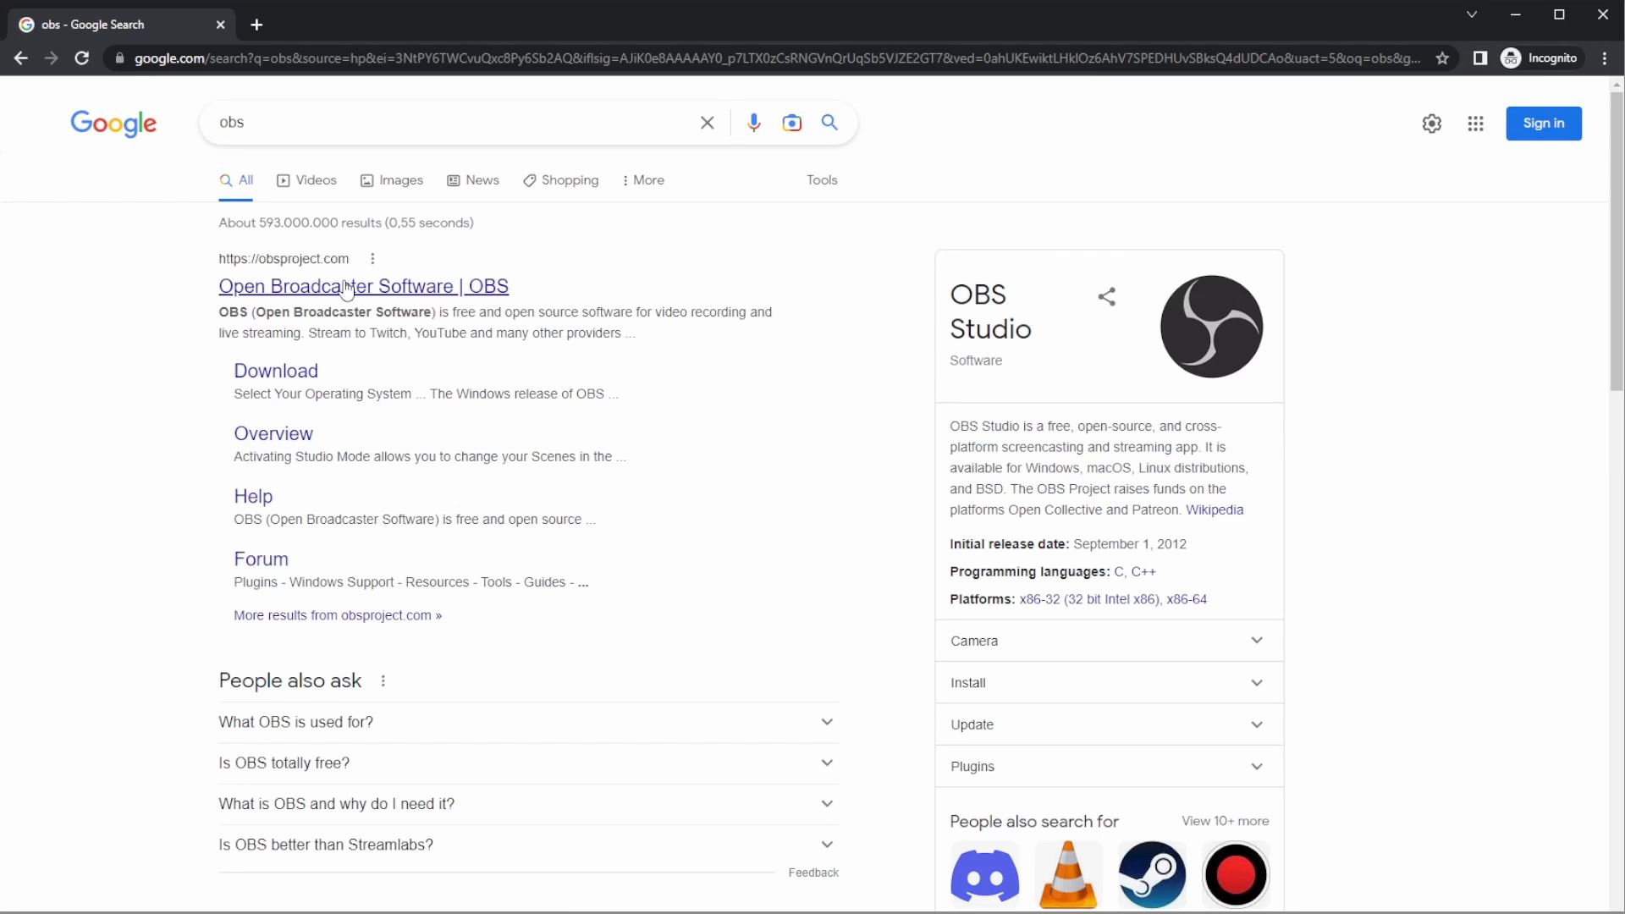
left_click(346, 288)
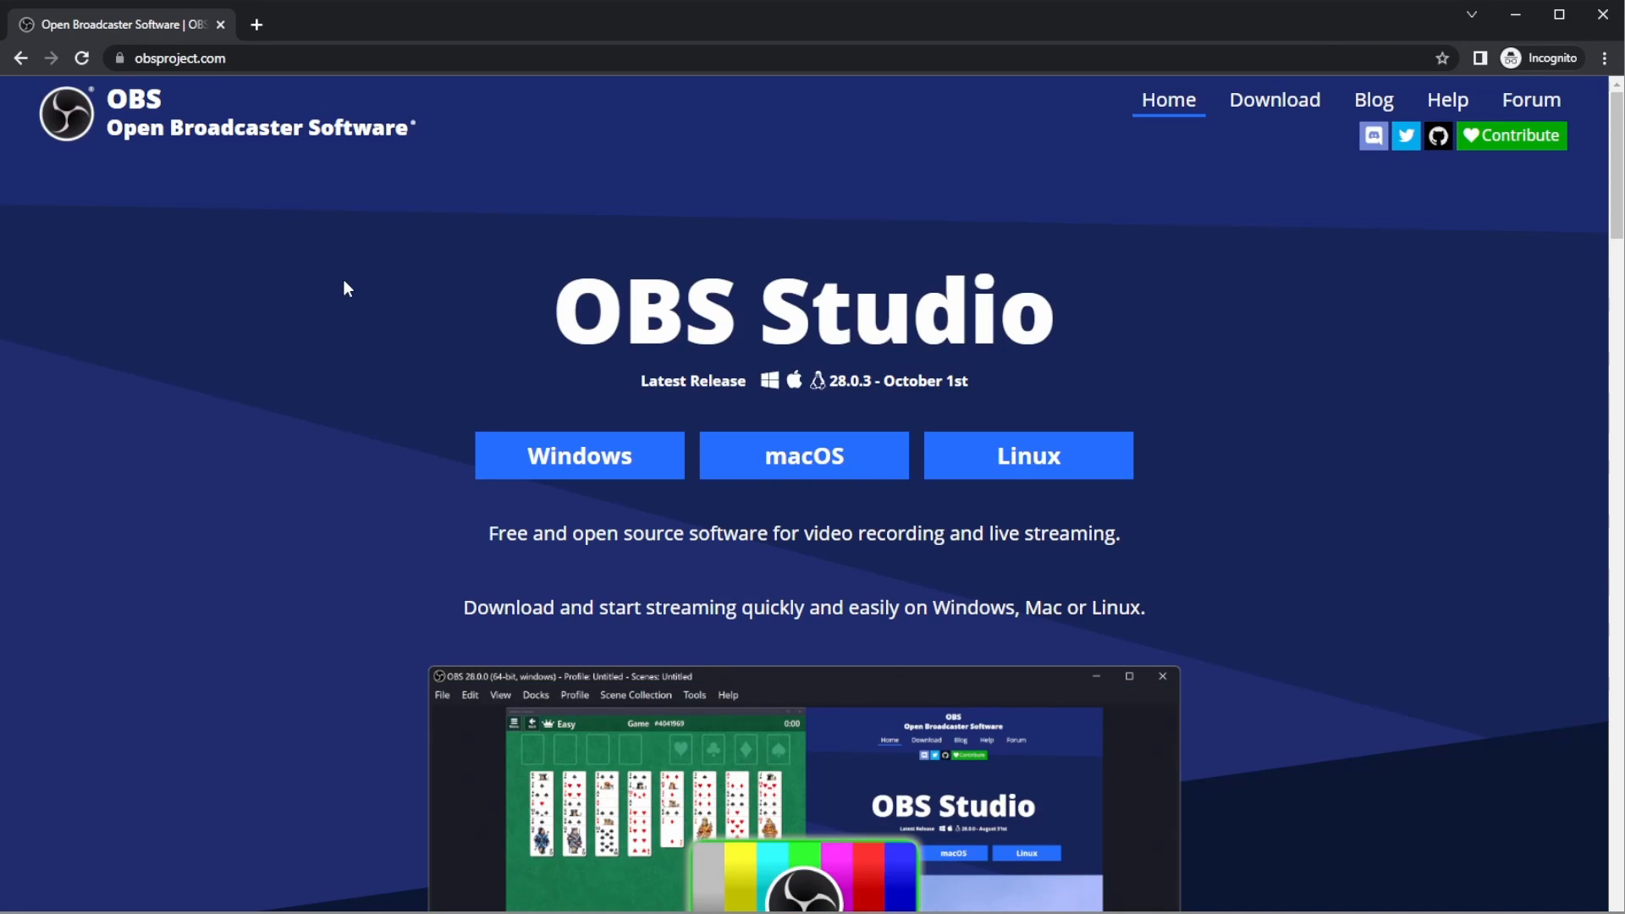
left_click(560, 448)
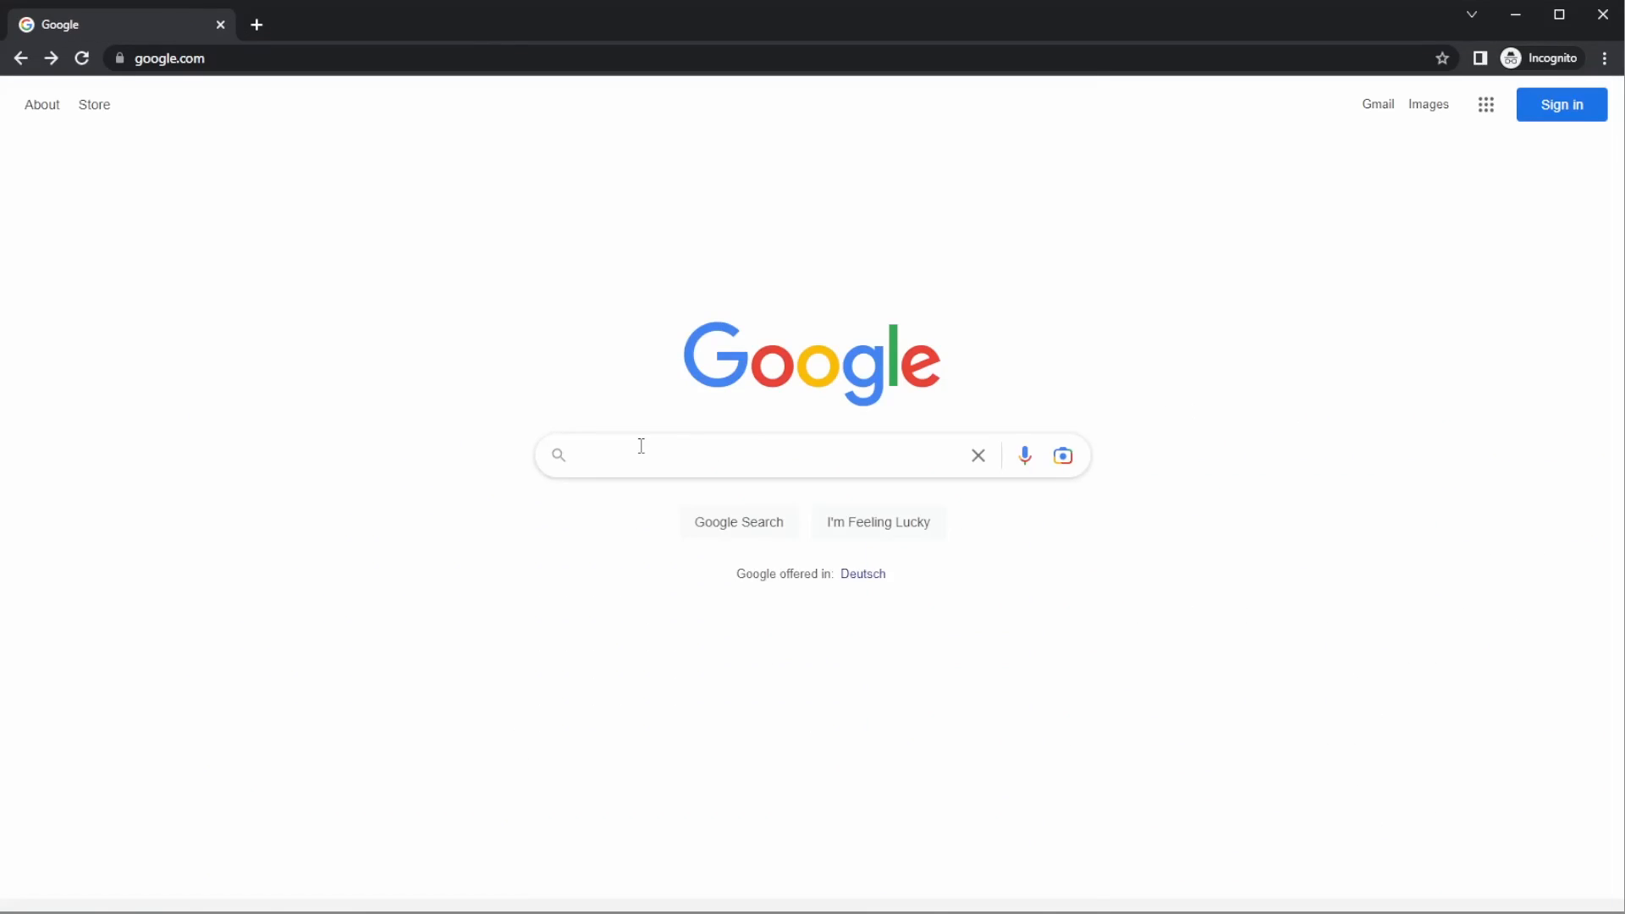
- Search Google for "steam", open the Steam store site and download the Steam installer
left_click(643, 445)
type("steam")
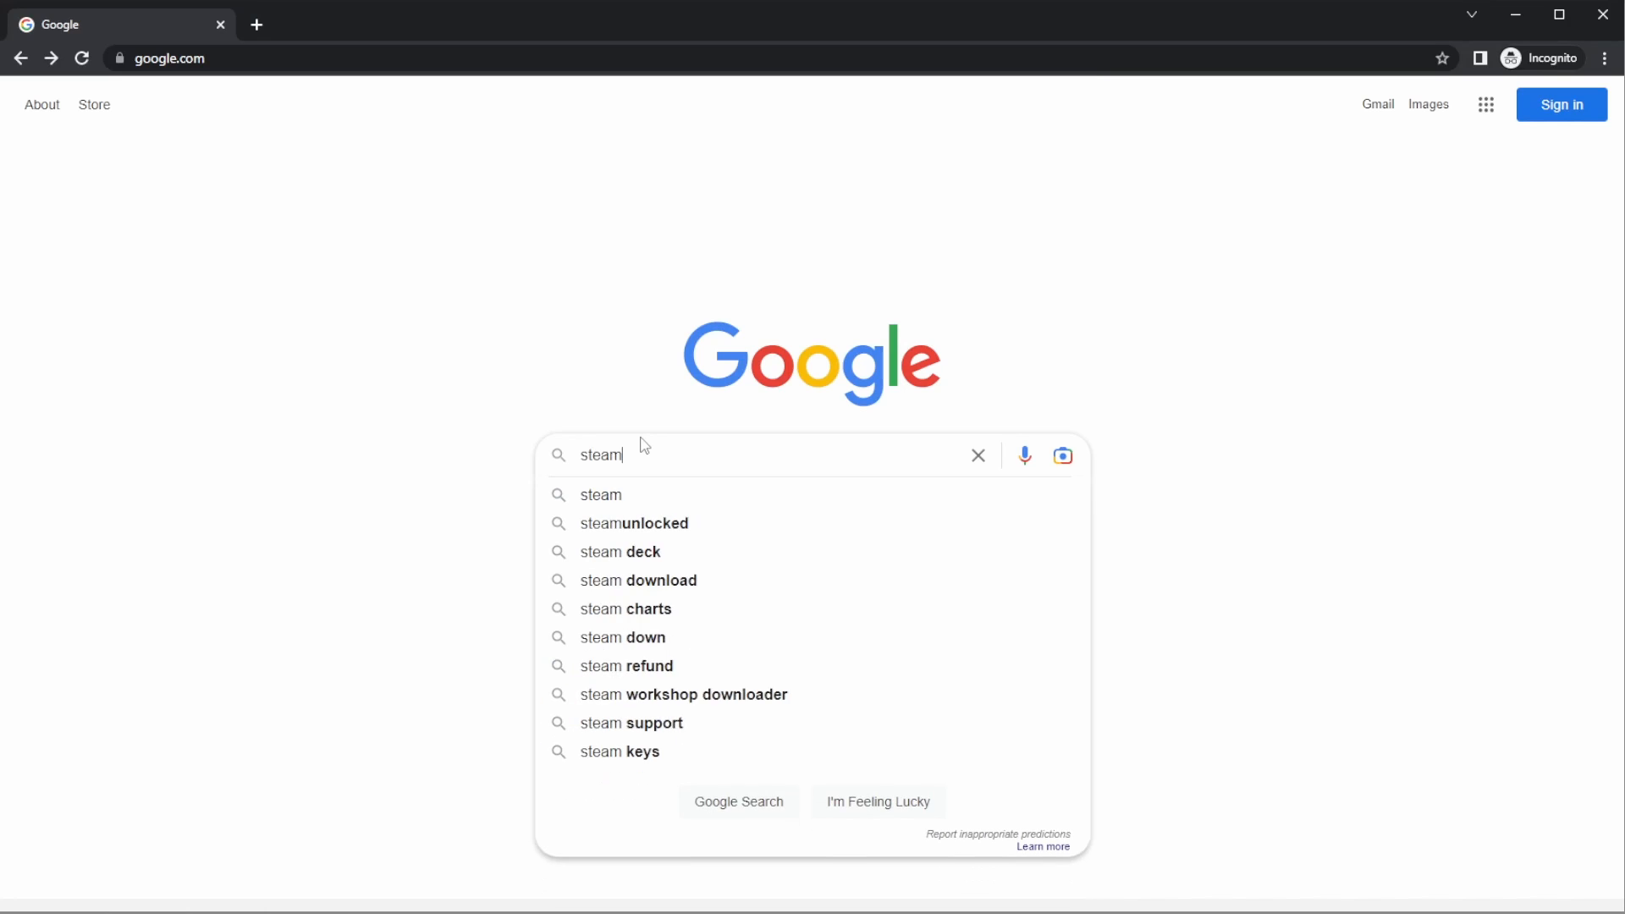
key("Return")
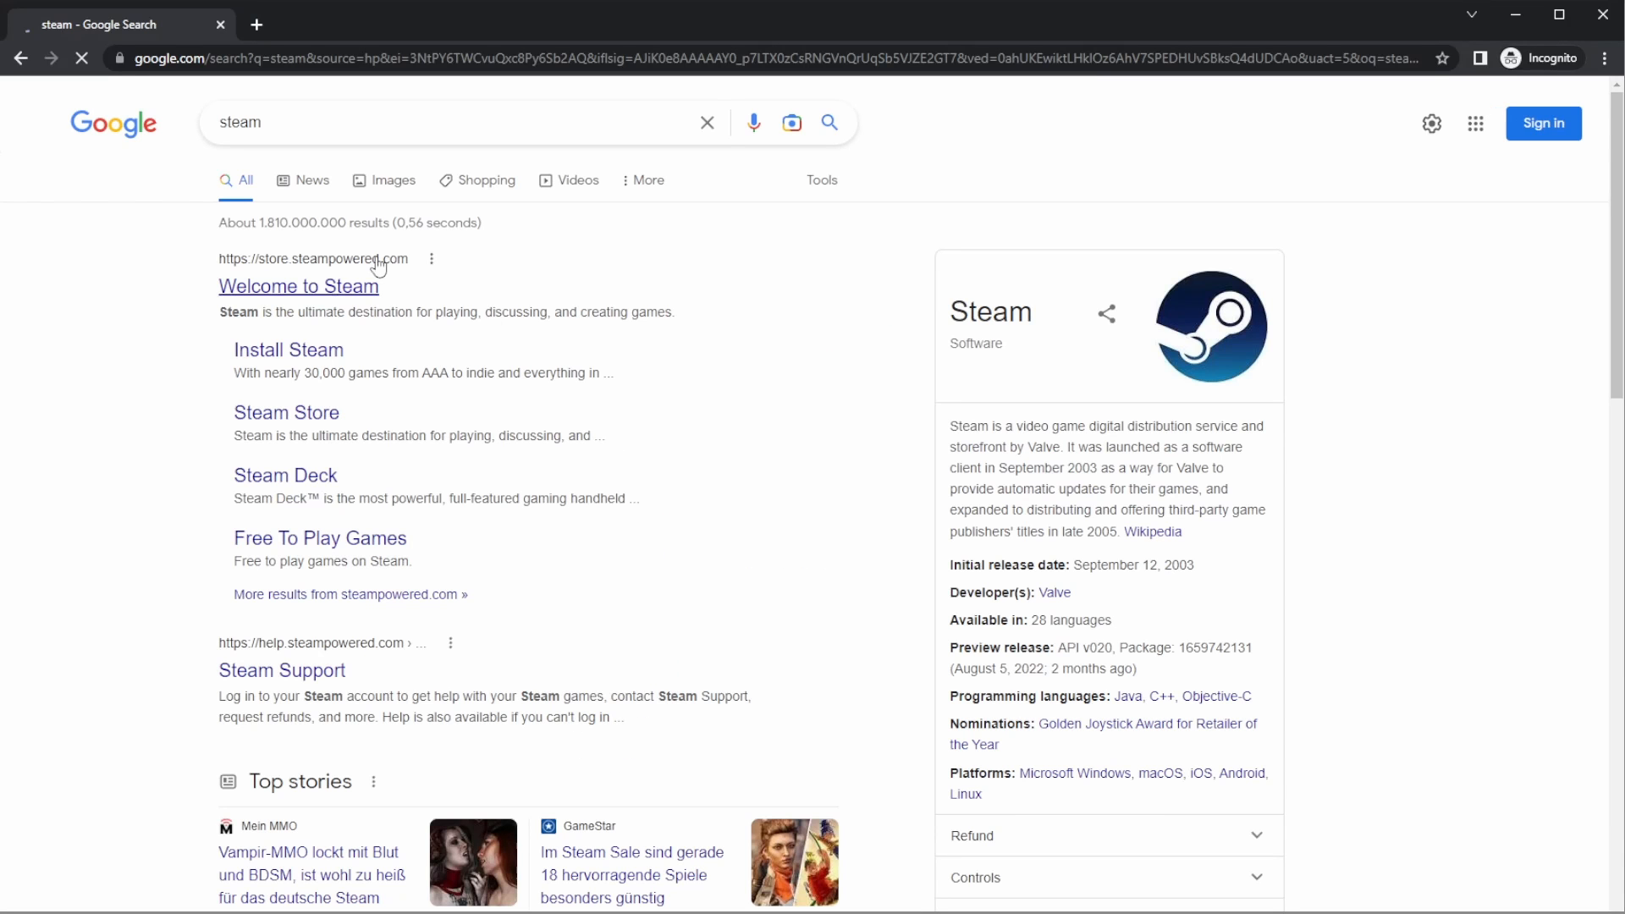
left_click(336, 293)
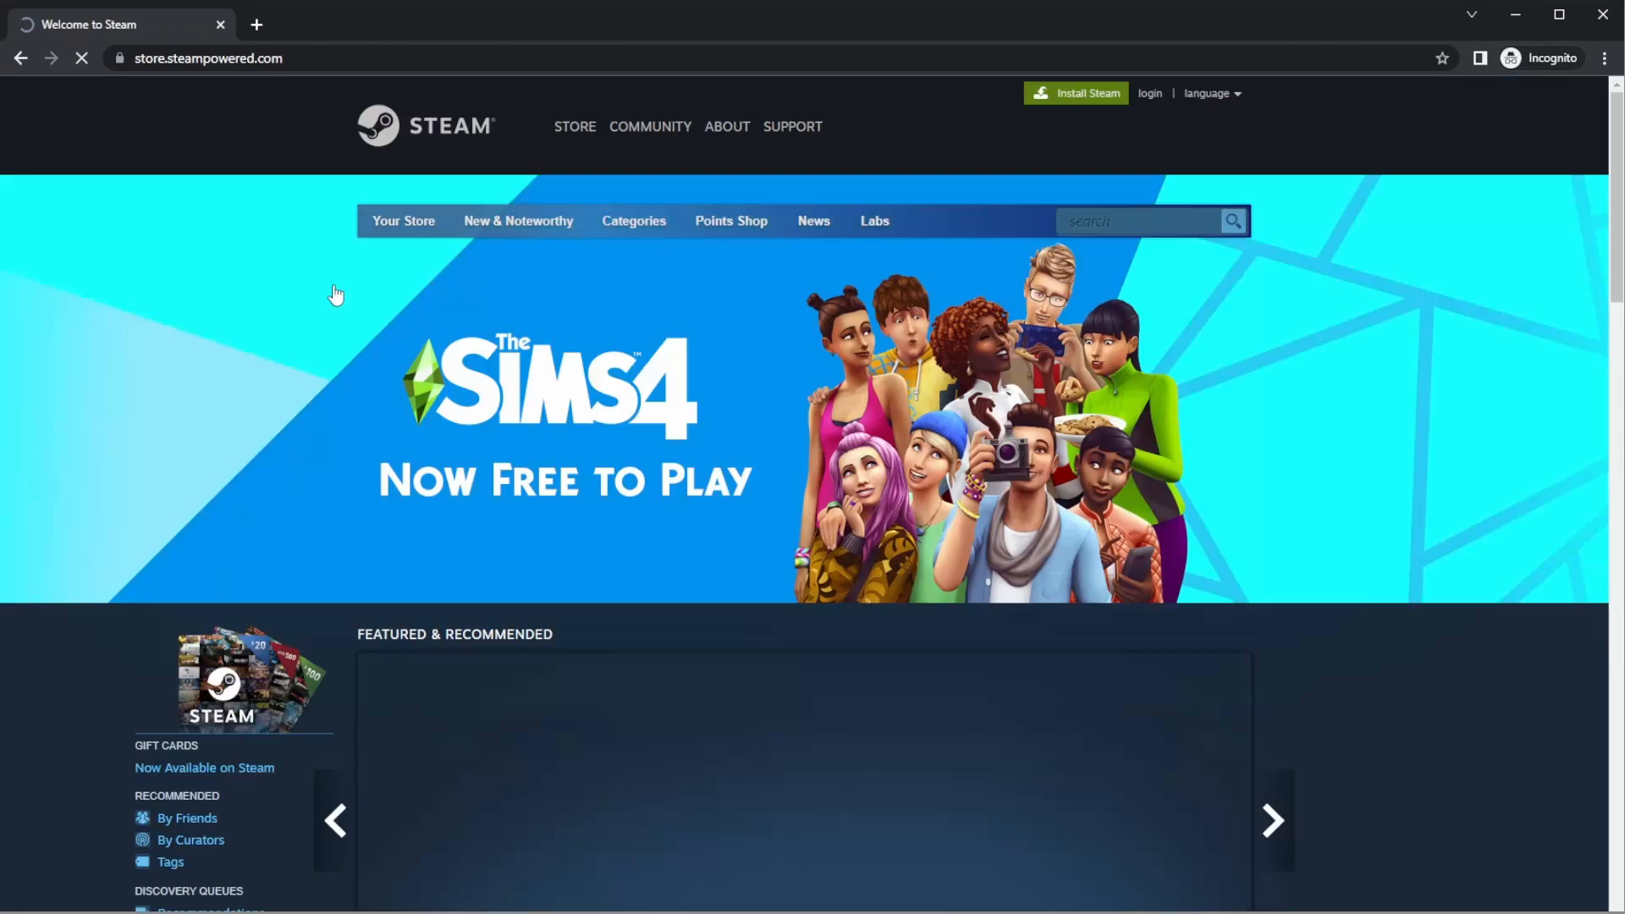
left_click(1079, 93)
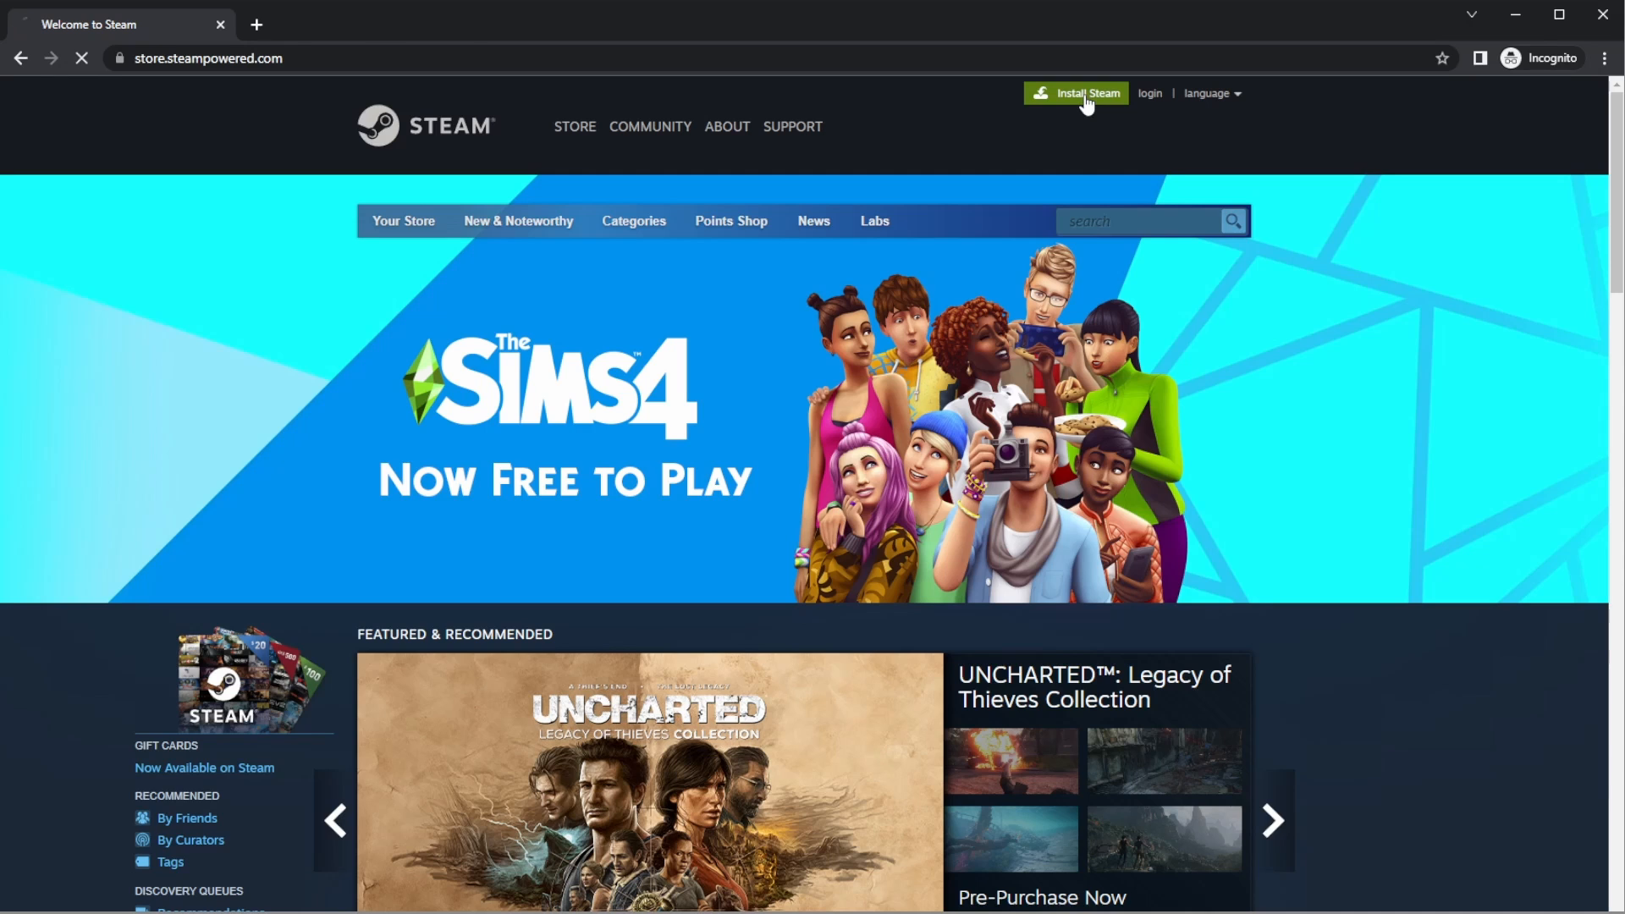
left_click(483, 567)
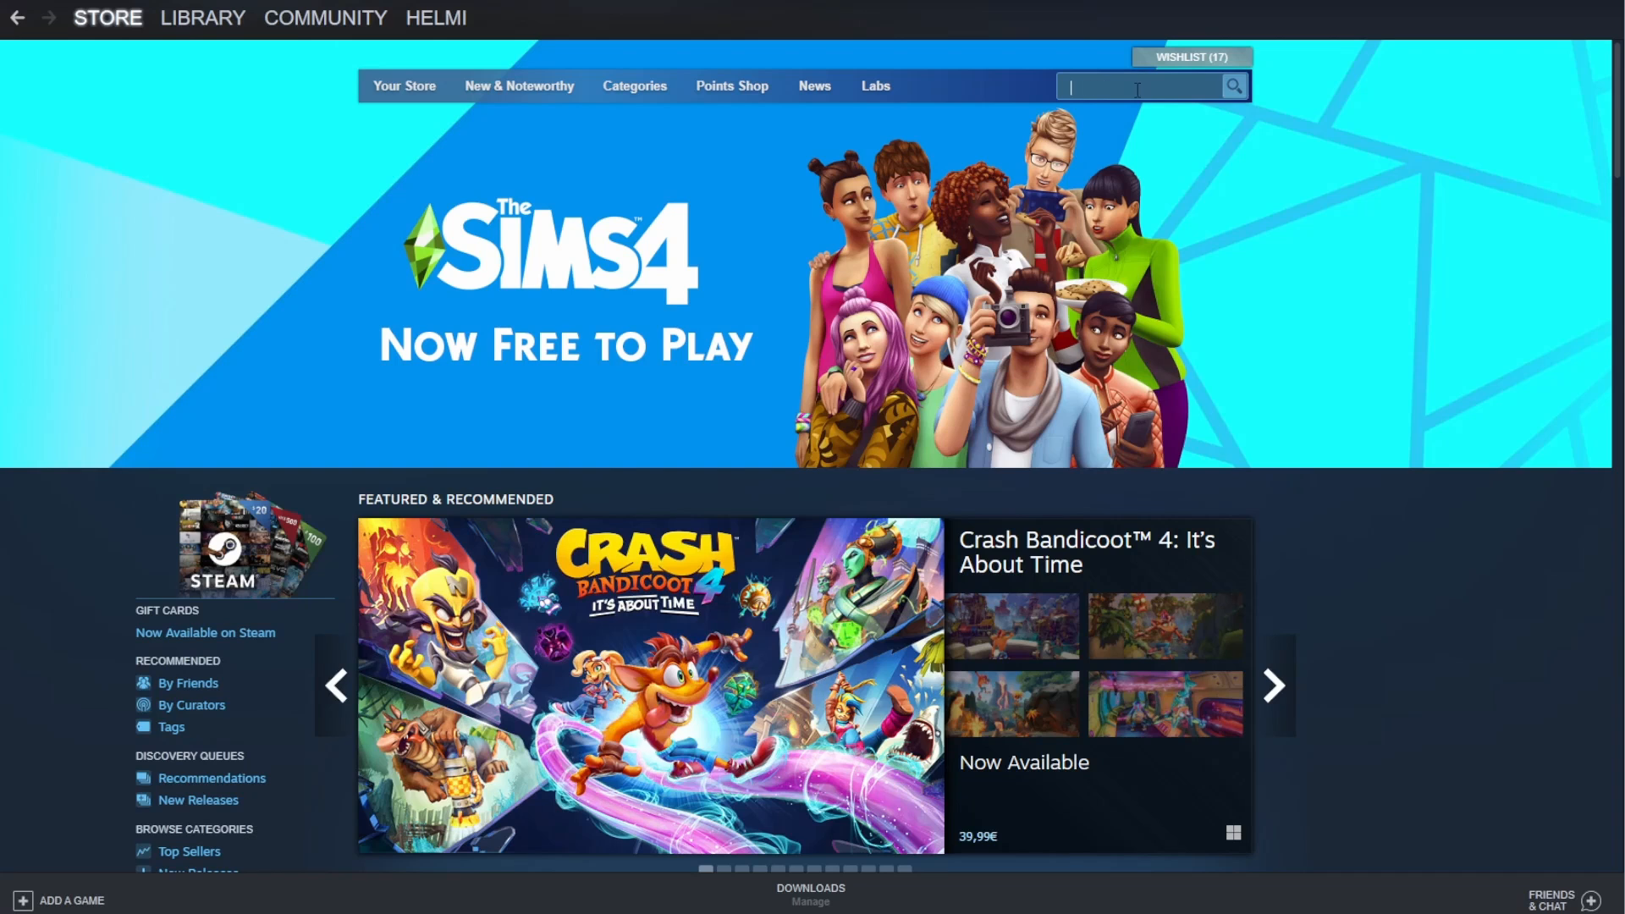
- In the Steam client, search the store for "prpr" and open the PrprLive product page at its free-to-play offer
left_click(1136, 90)
type("prp")
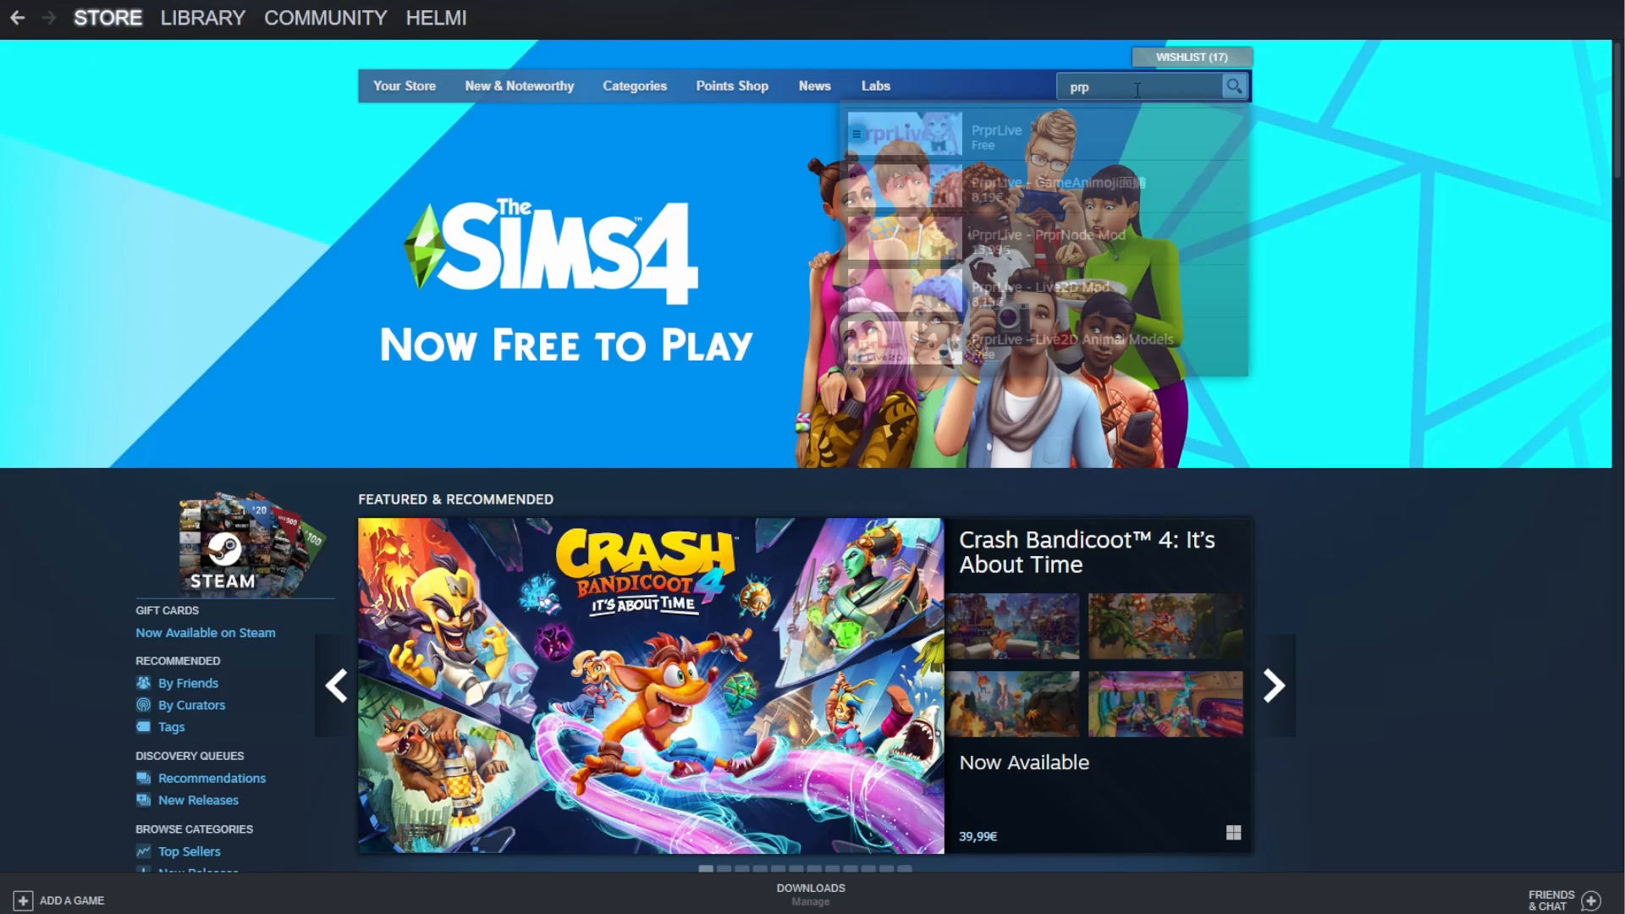
type("r")
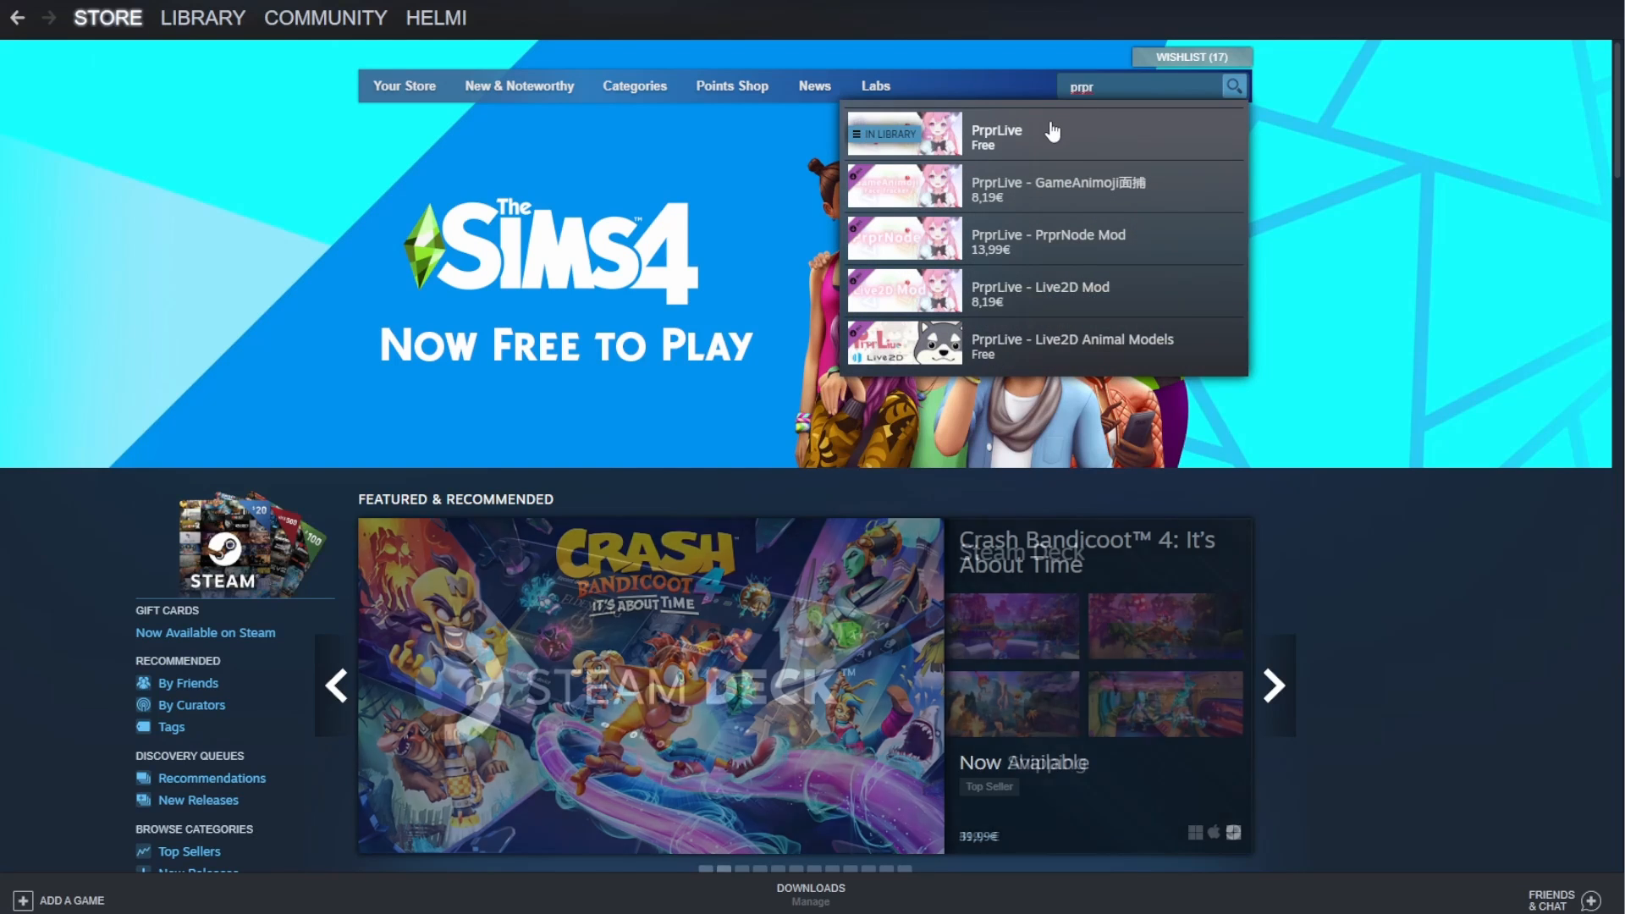
left_click(1052, 132)
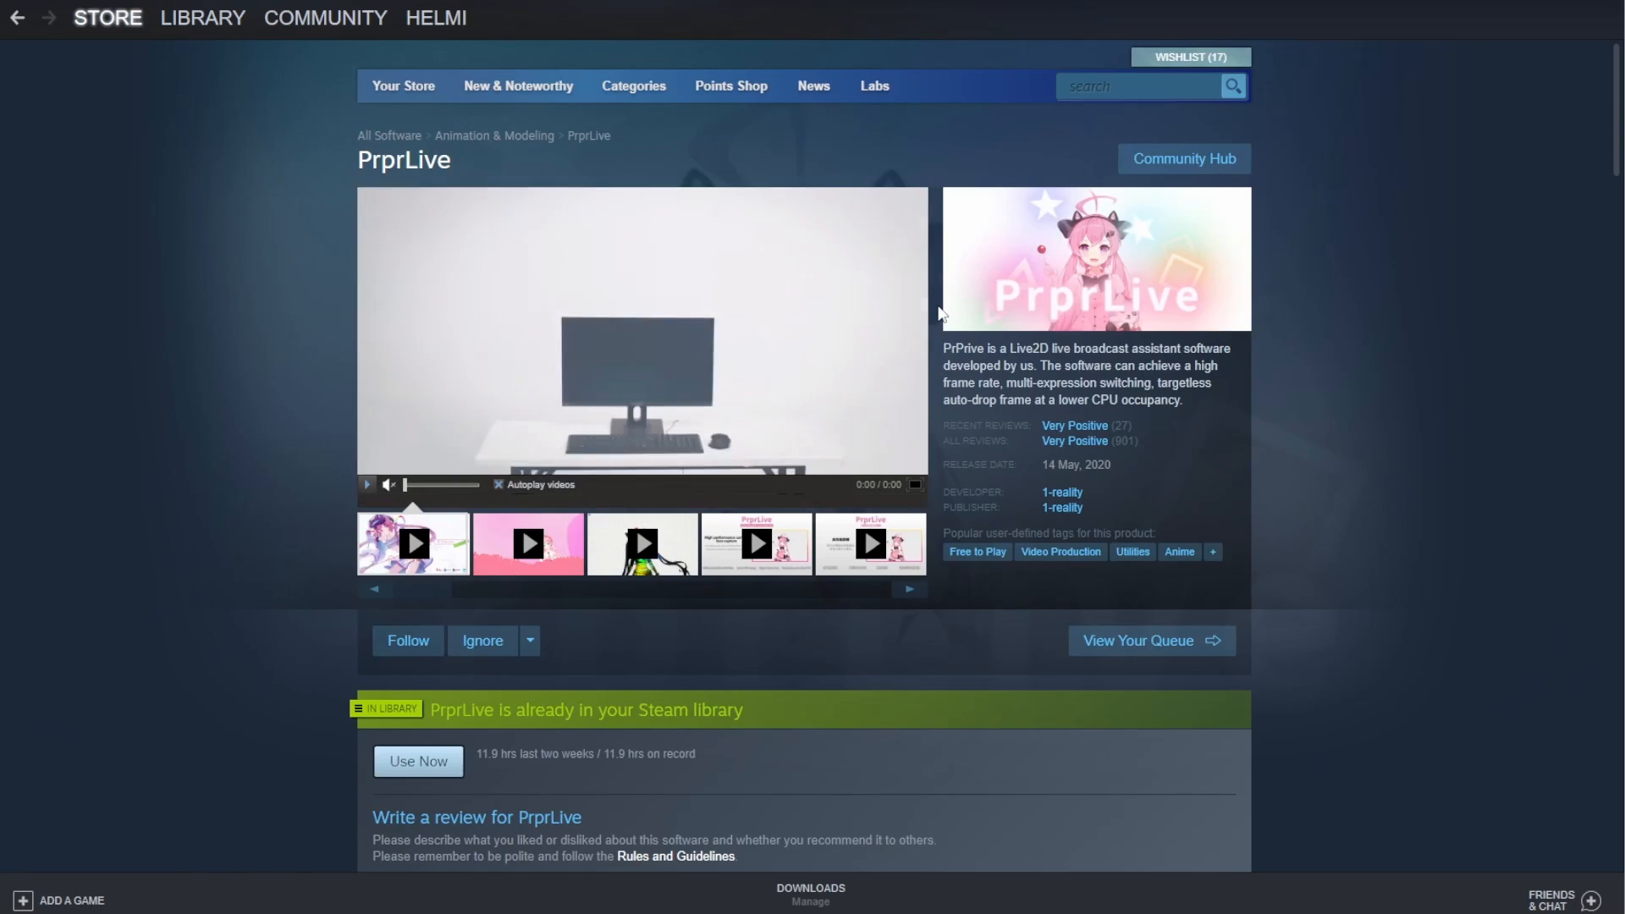
scroll(938, 306, "down", 8)
scroll(938, 306, "down", 1)
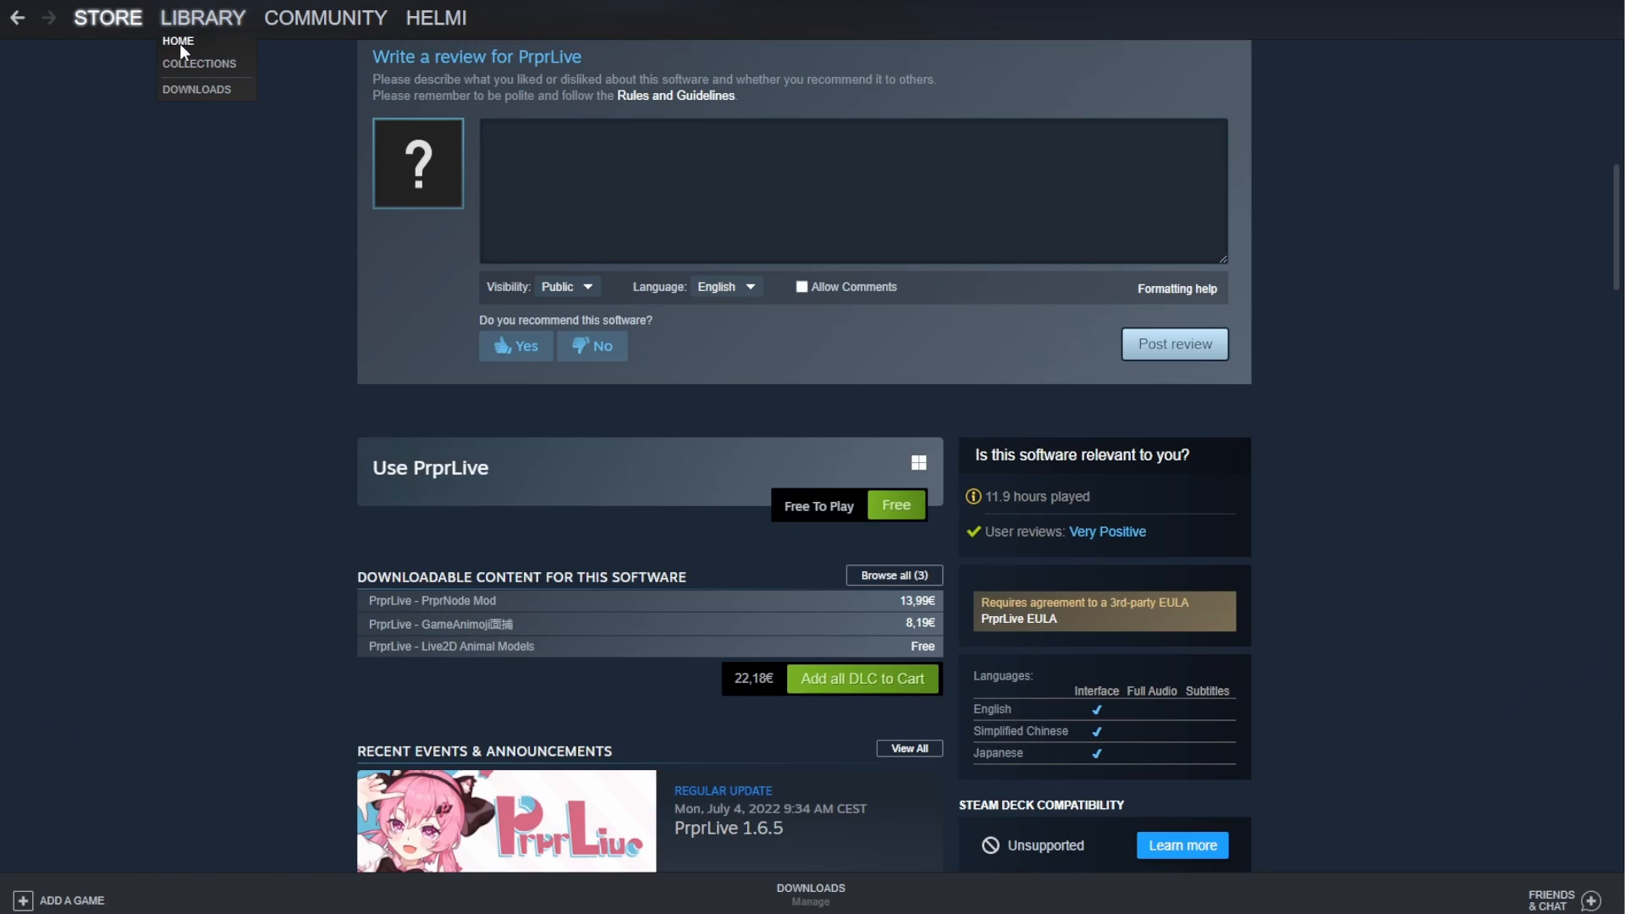
- Open PrprLive from the Steam library and launch it
left_click(178, 42)
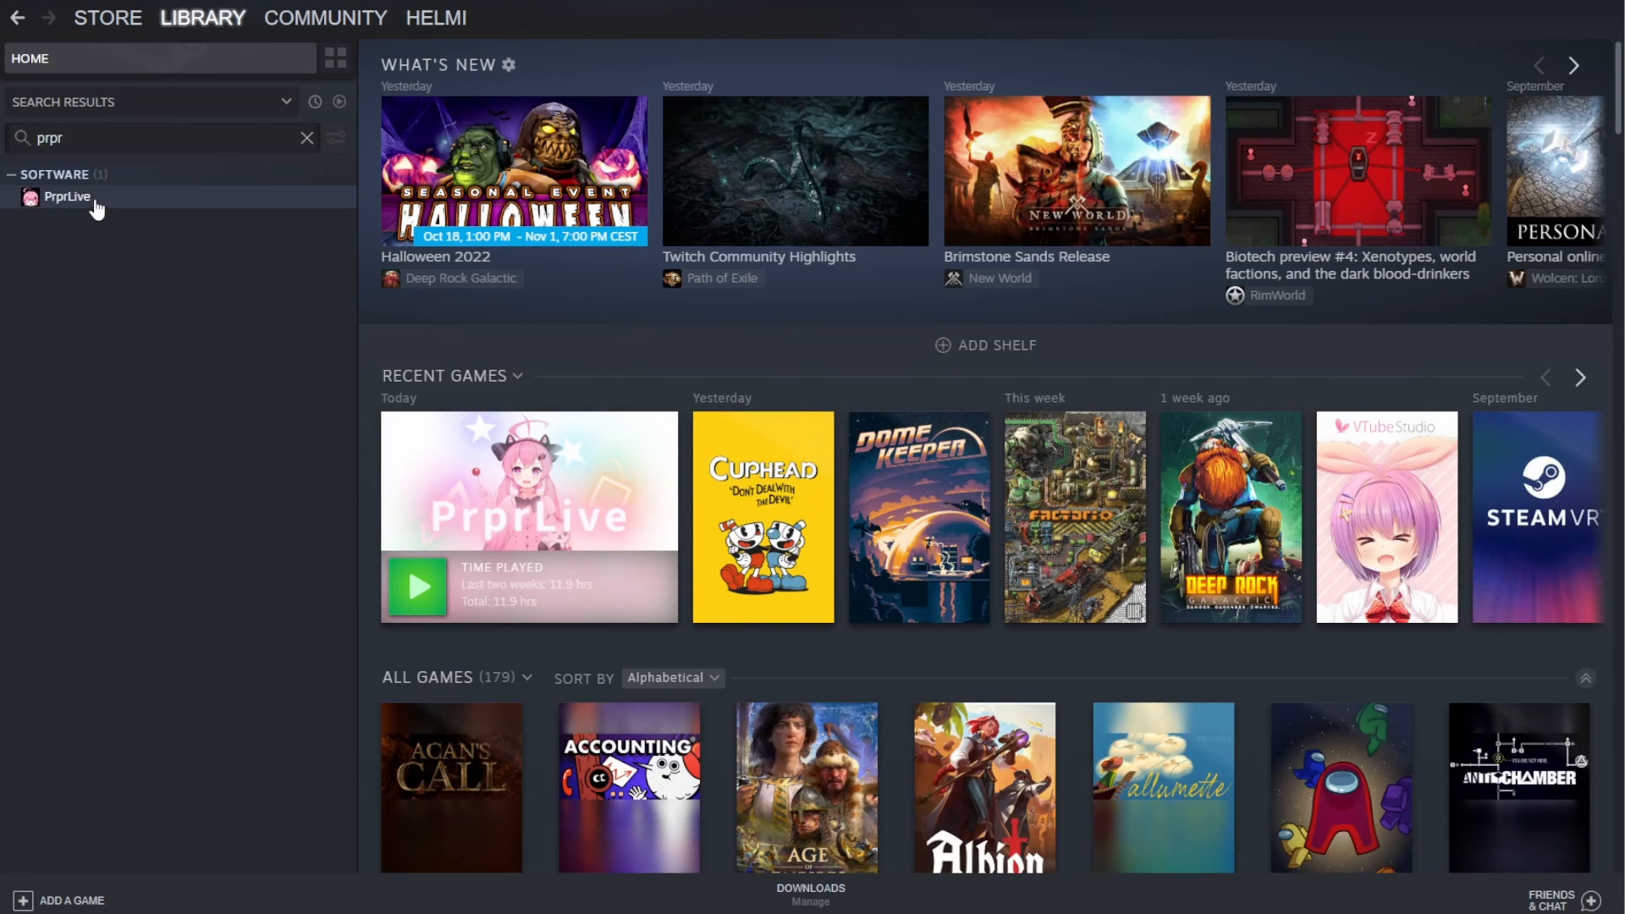
left_click(68, 197)
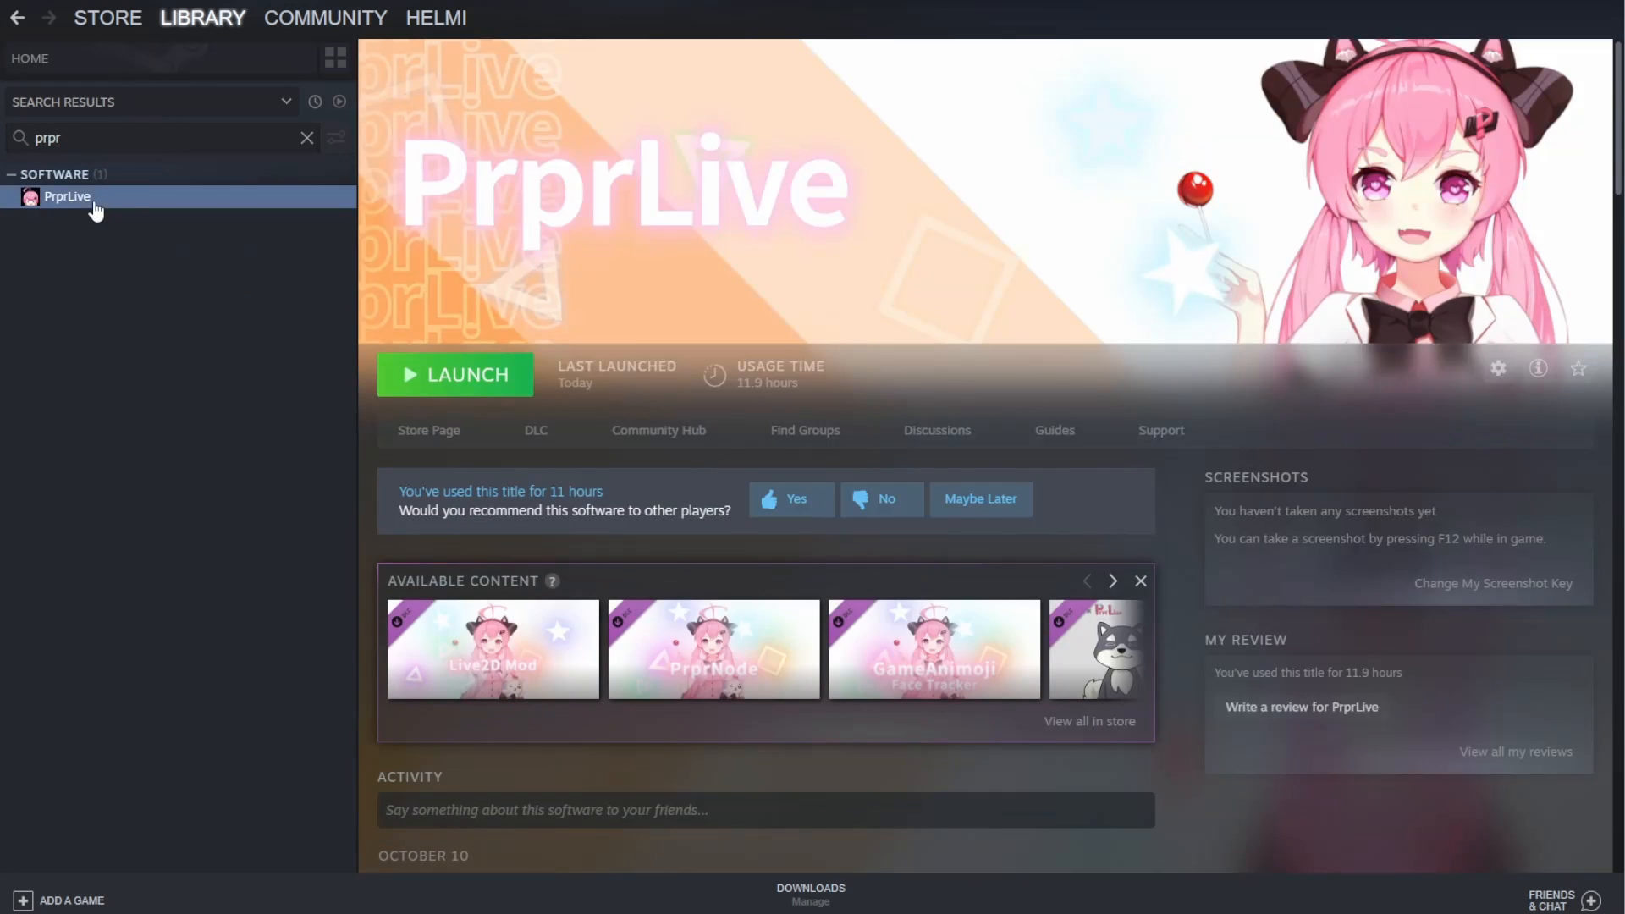
left_click(486, 383)
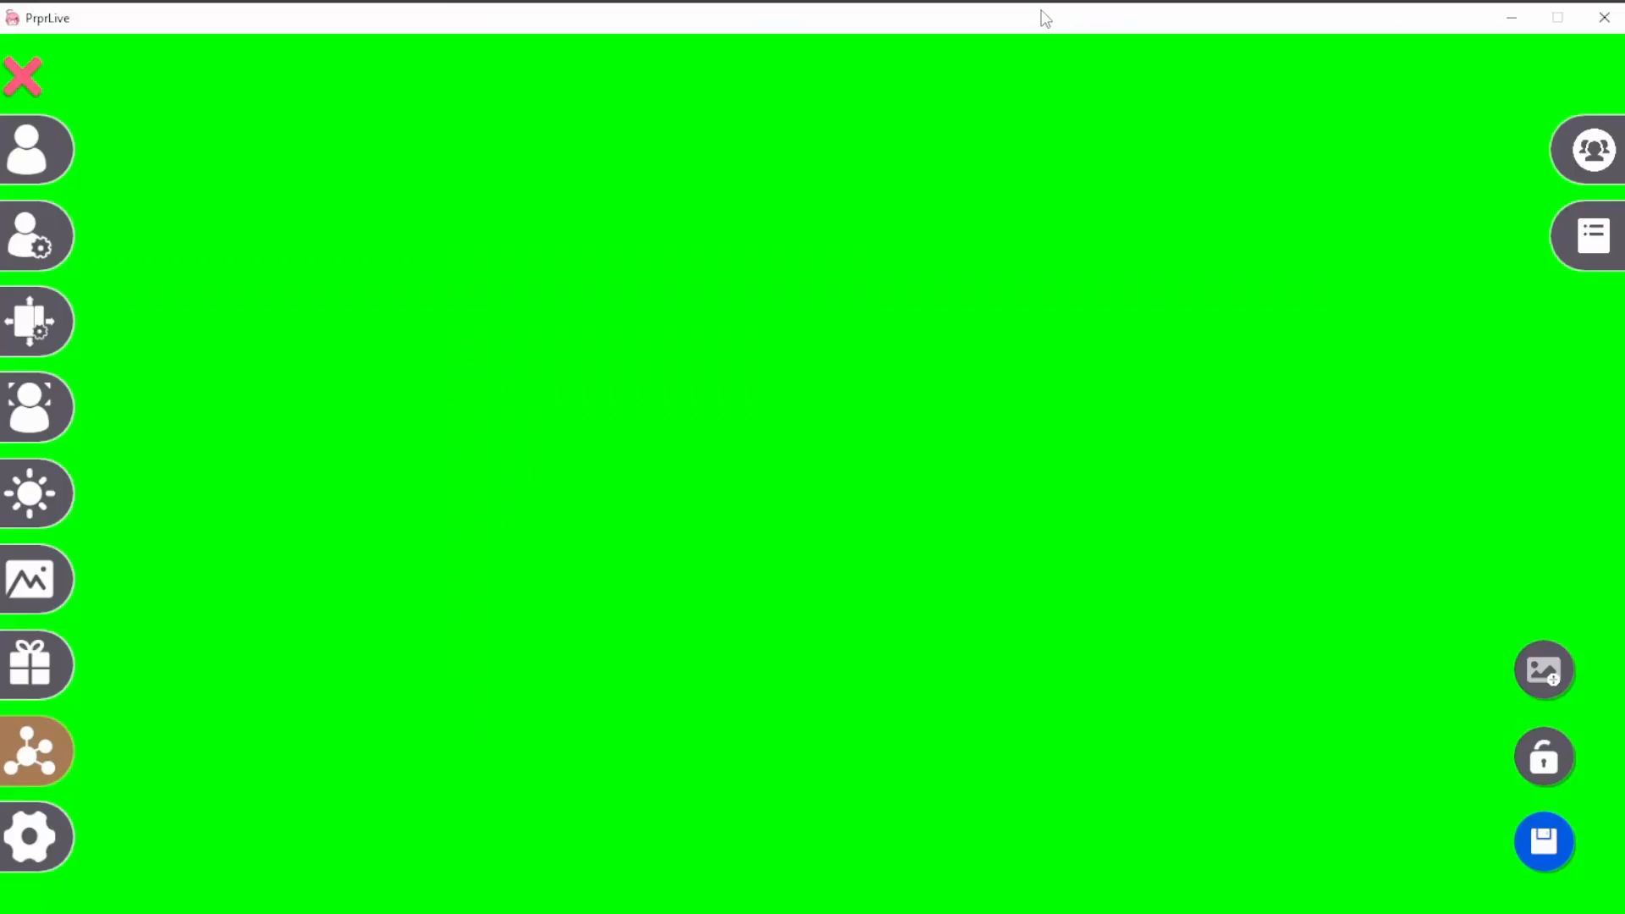
- Load the Live2D model file crappyAvatar.model3.json from the firstVideo folder and place the crappyAvatar model in the scene, dismissing the transform help
left_click(29, 134)
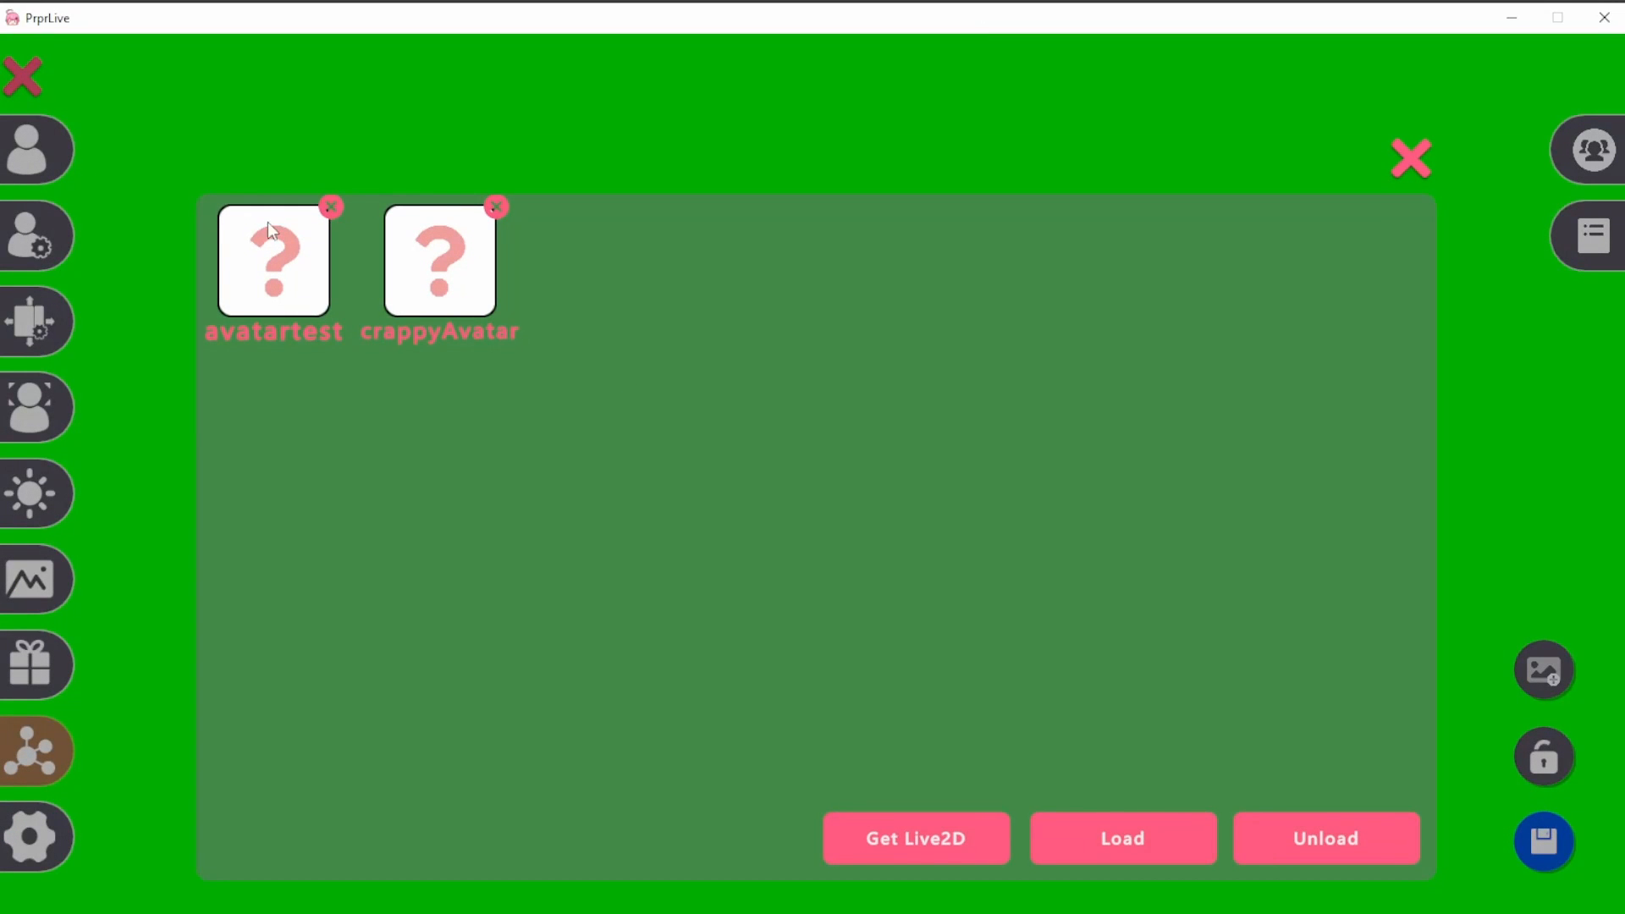
left_click(1134, 850)
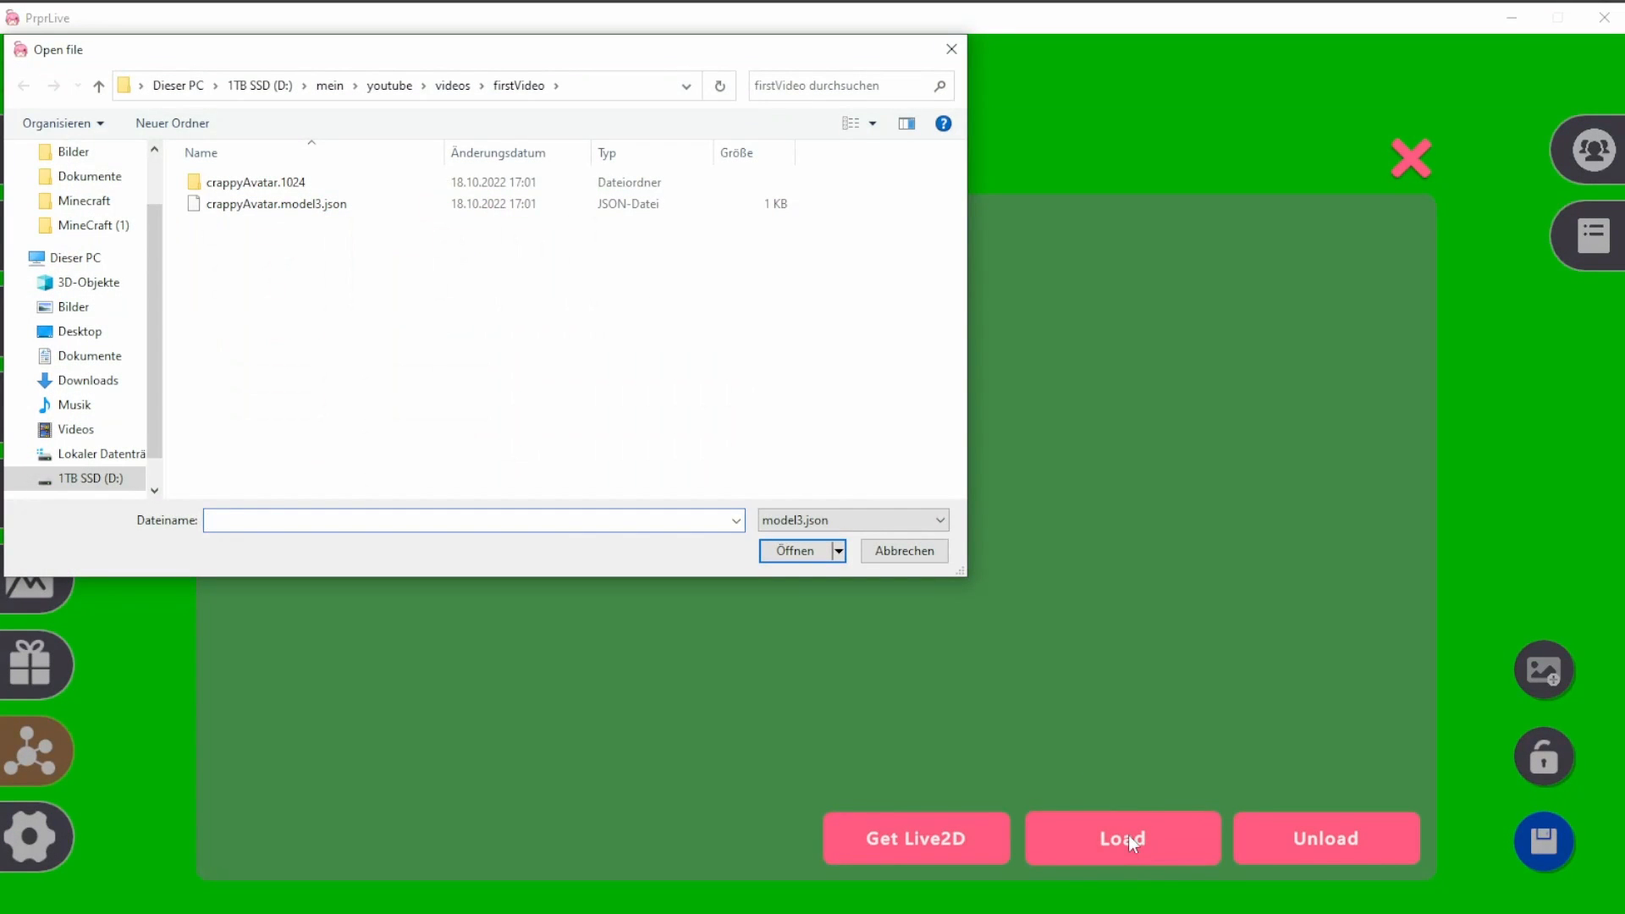
left_click(294, 205)
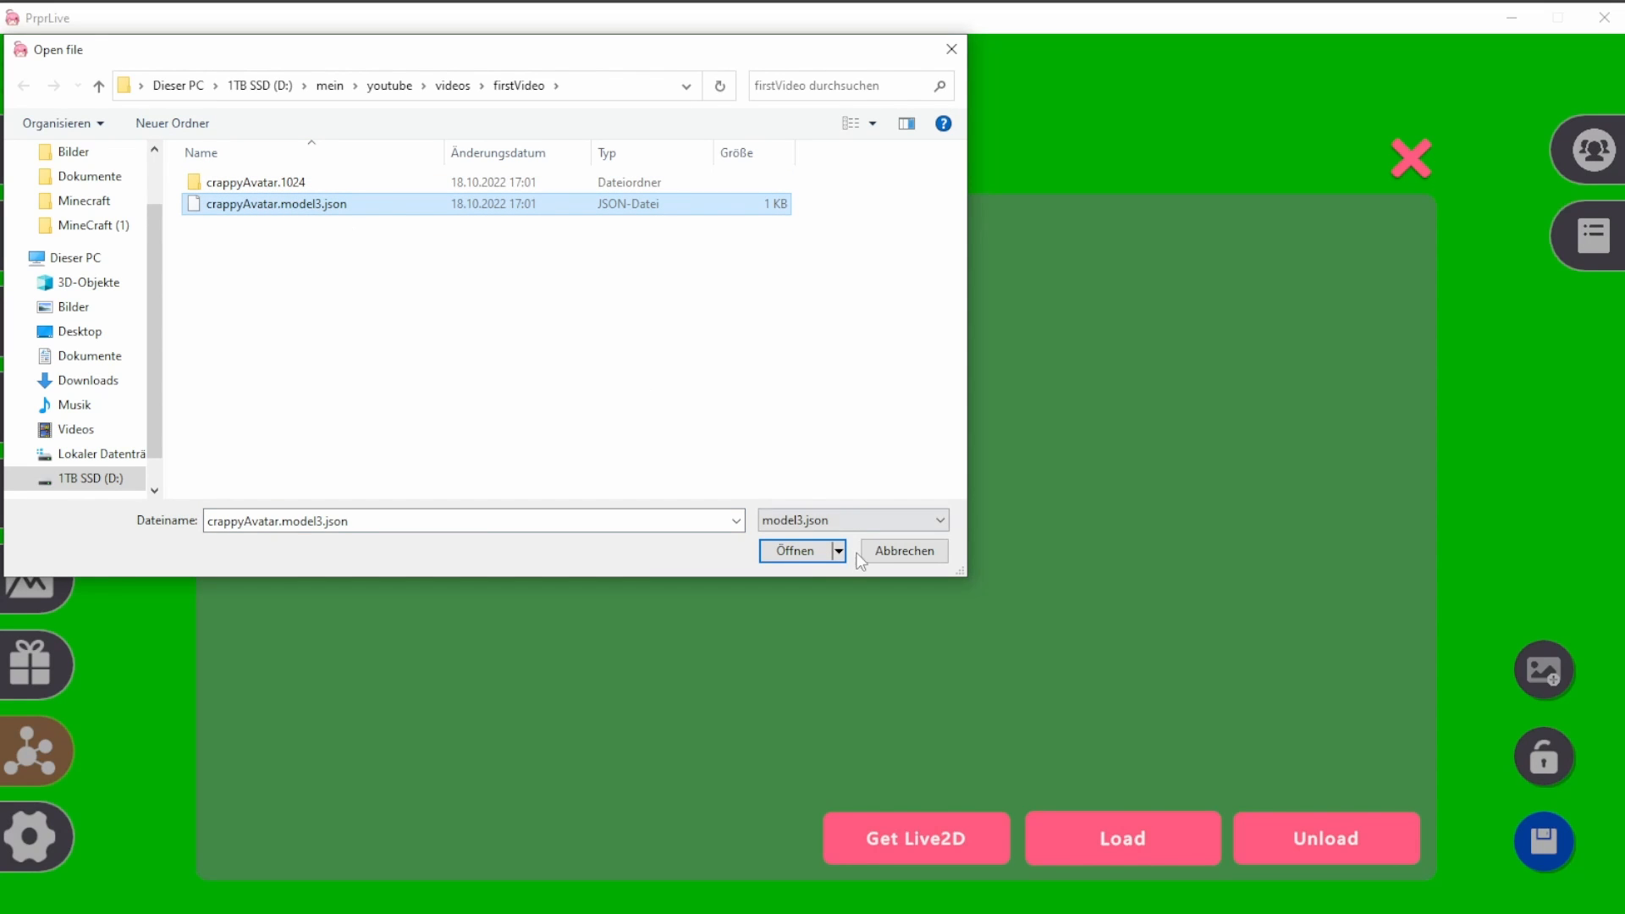
left_click(796, 551)
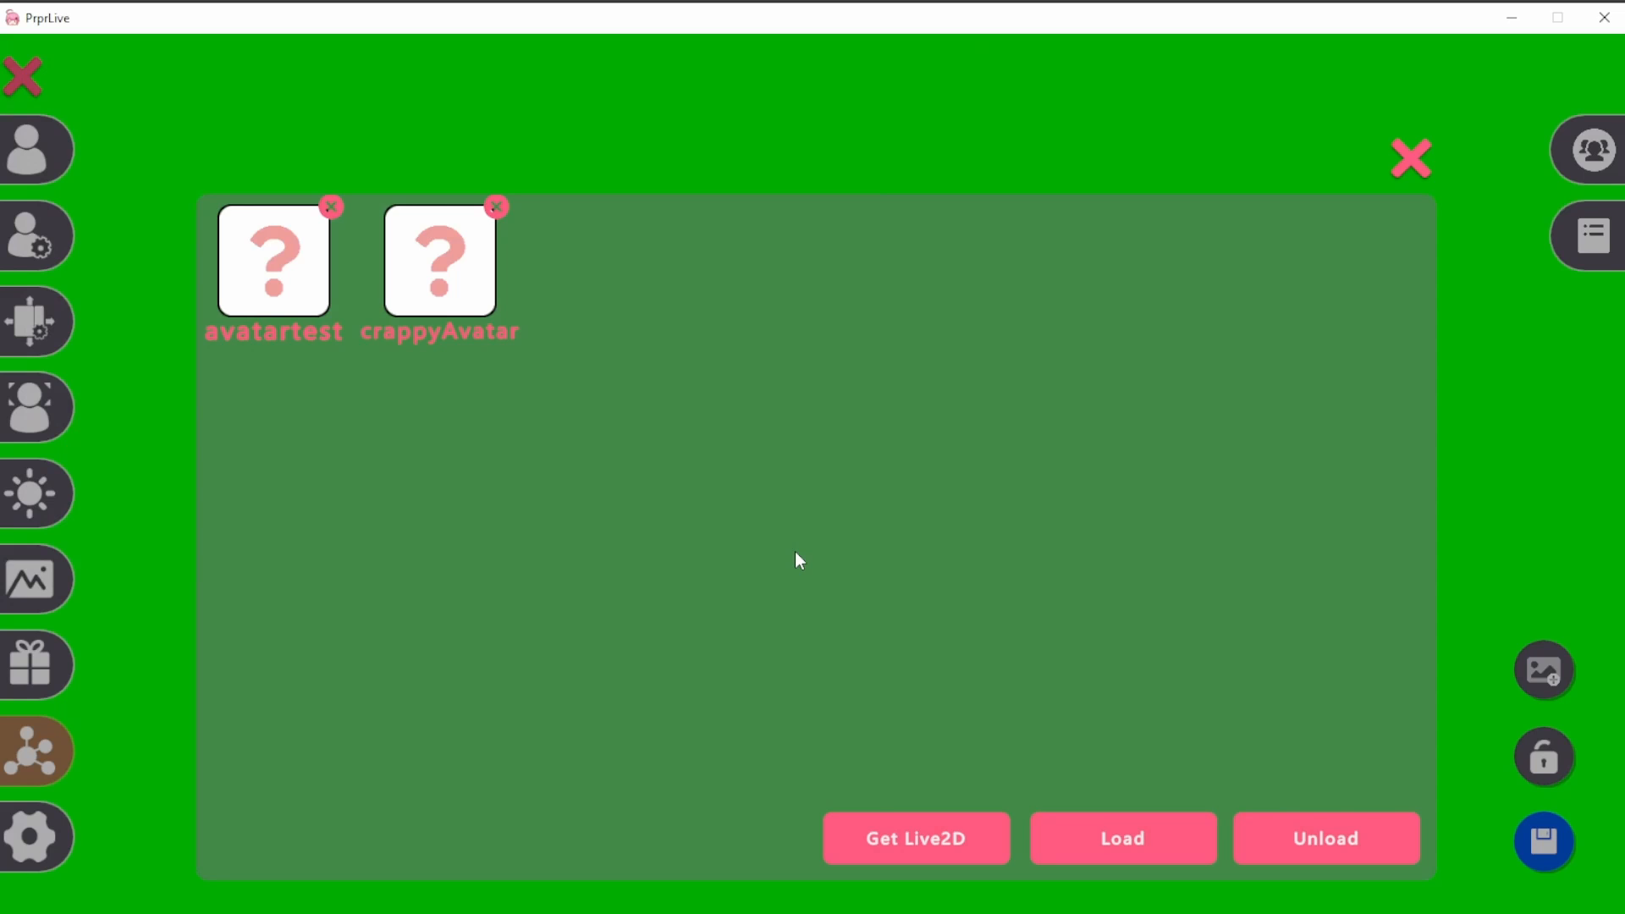
left_click(426, 251)
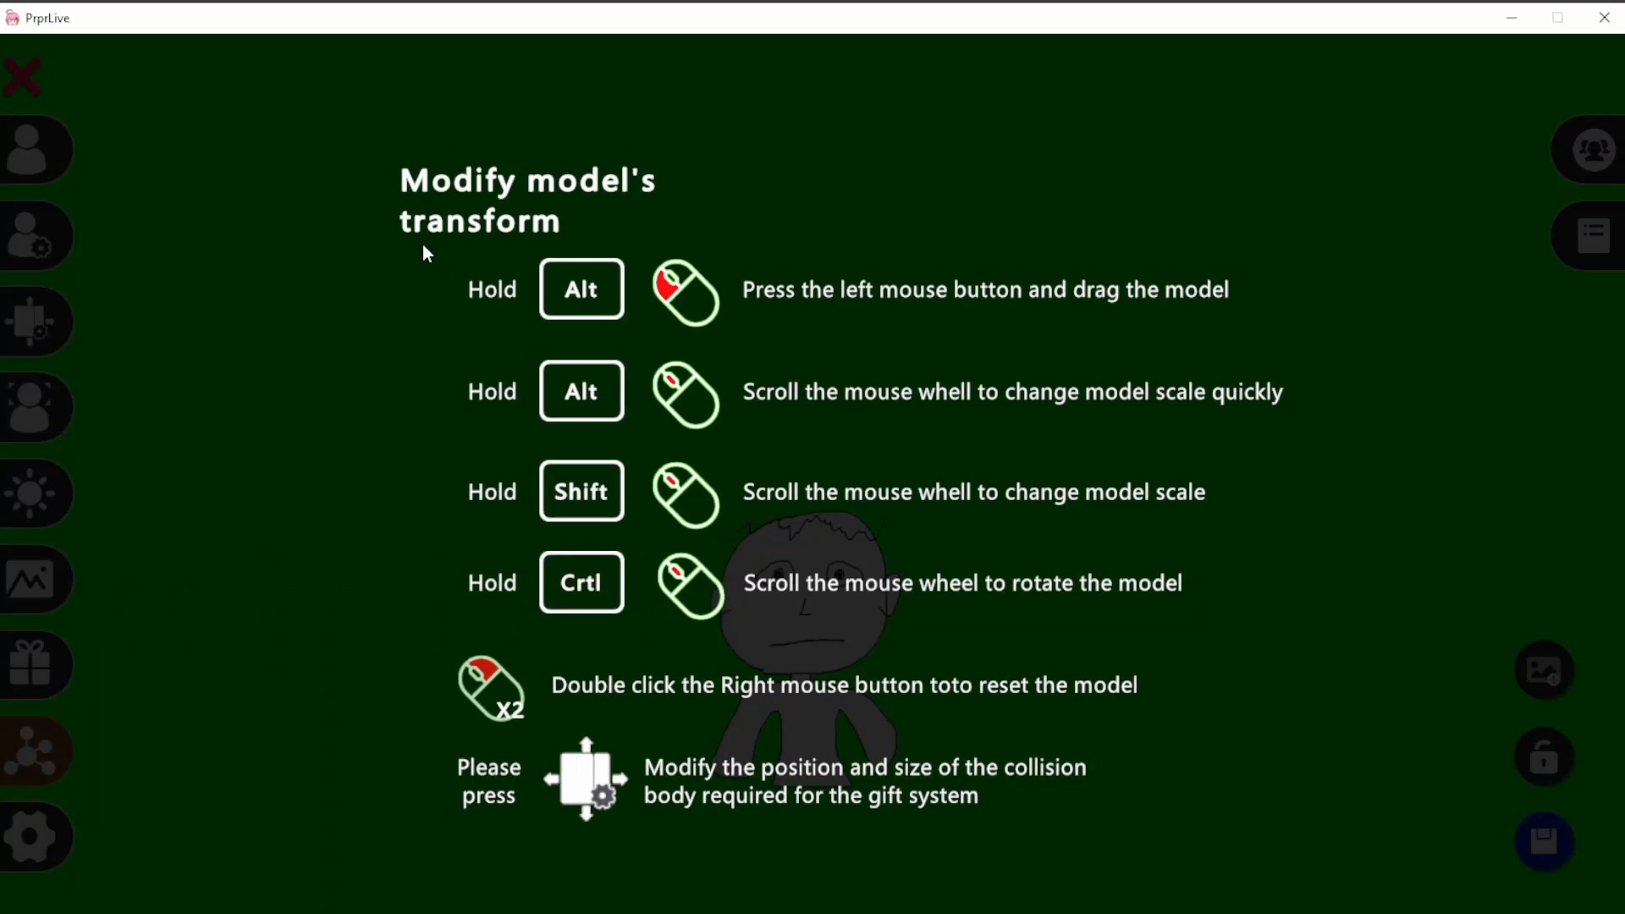
left_click(305, 468)
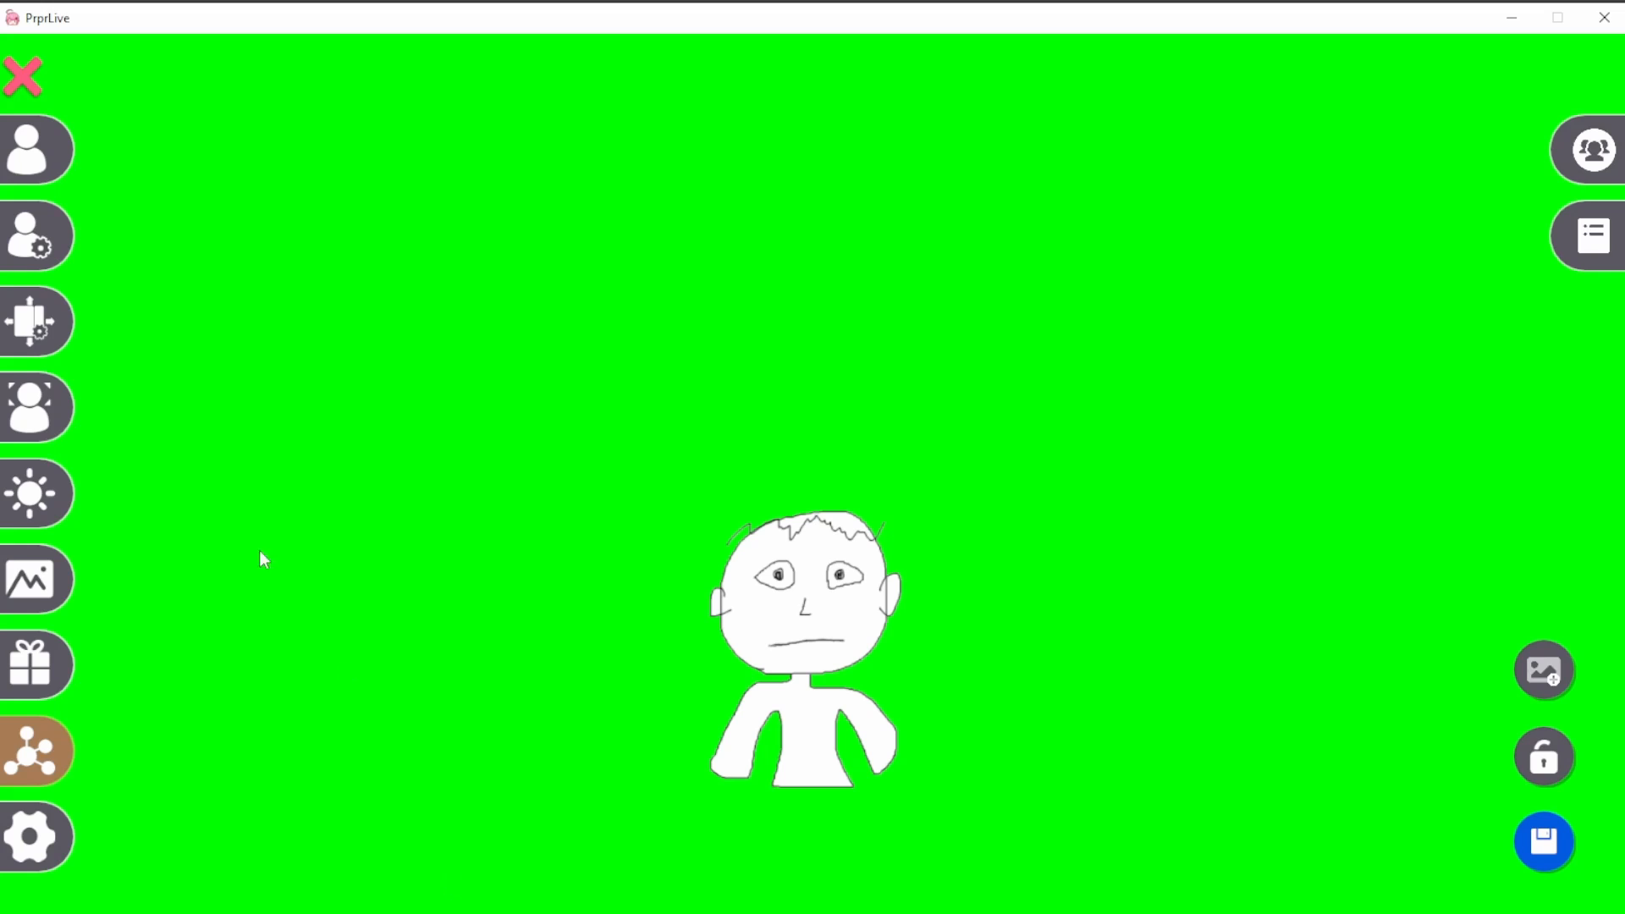
- Set the face capture mode to ARKit Mode, start its device link, and open the background settings
left_click(49, 416)
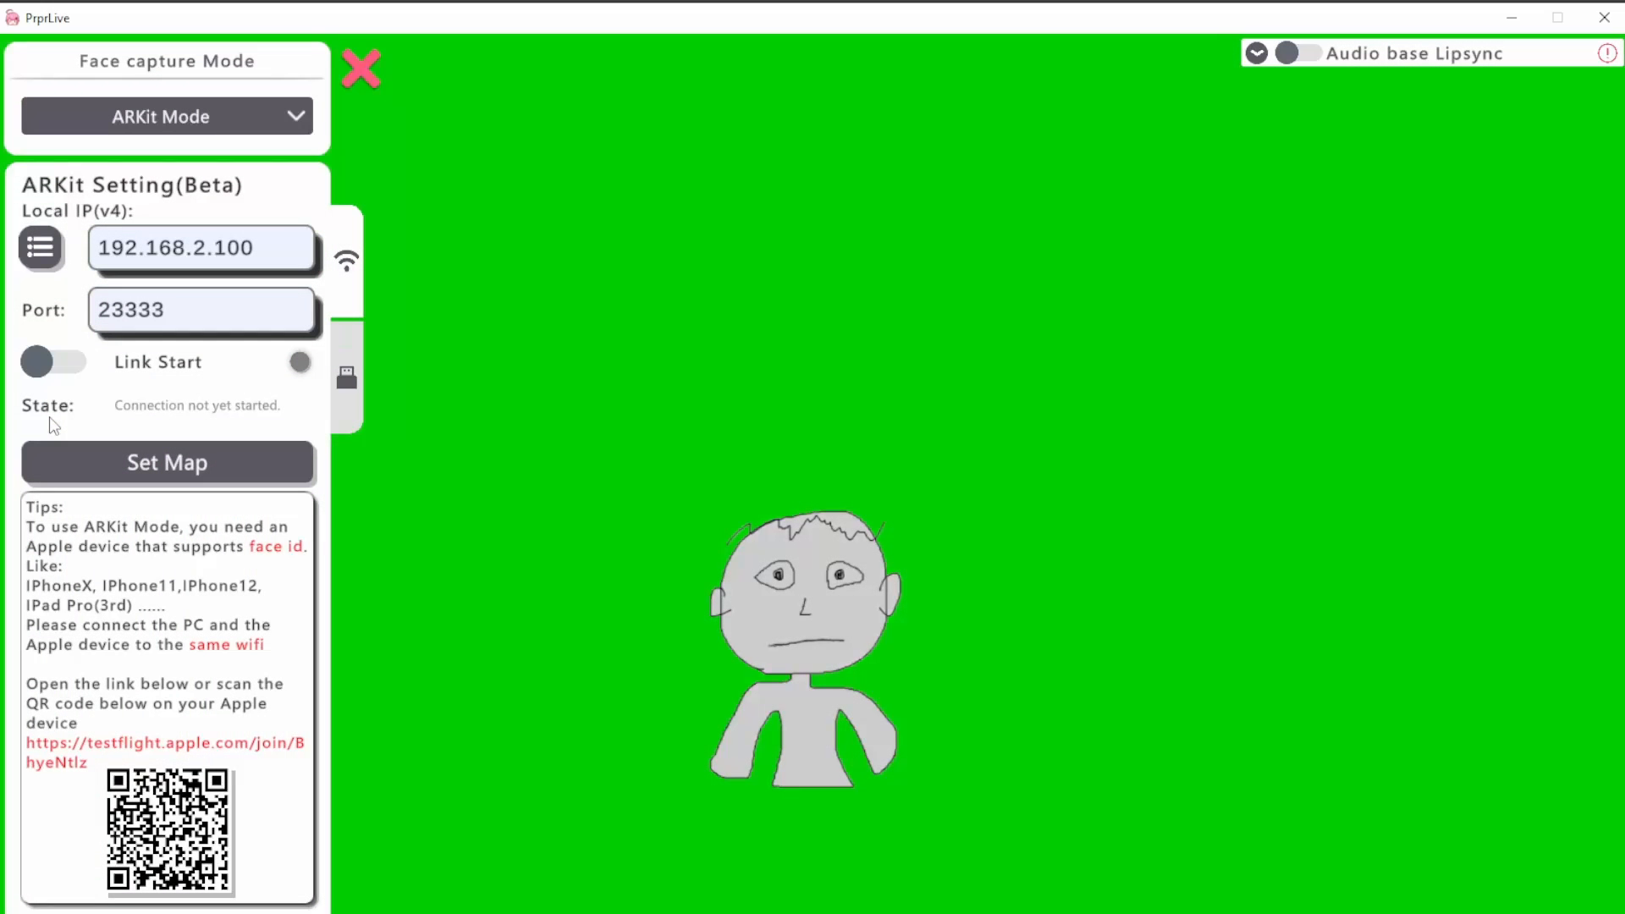
left_click(294, 118)
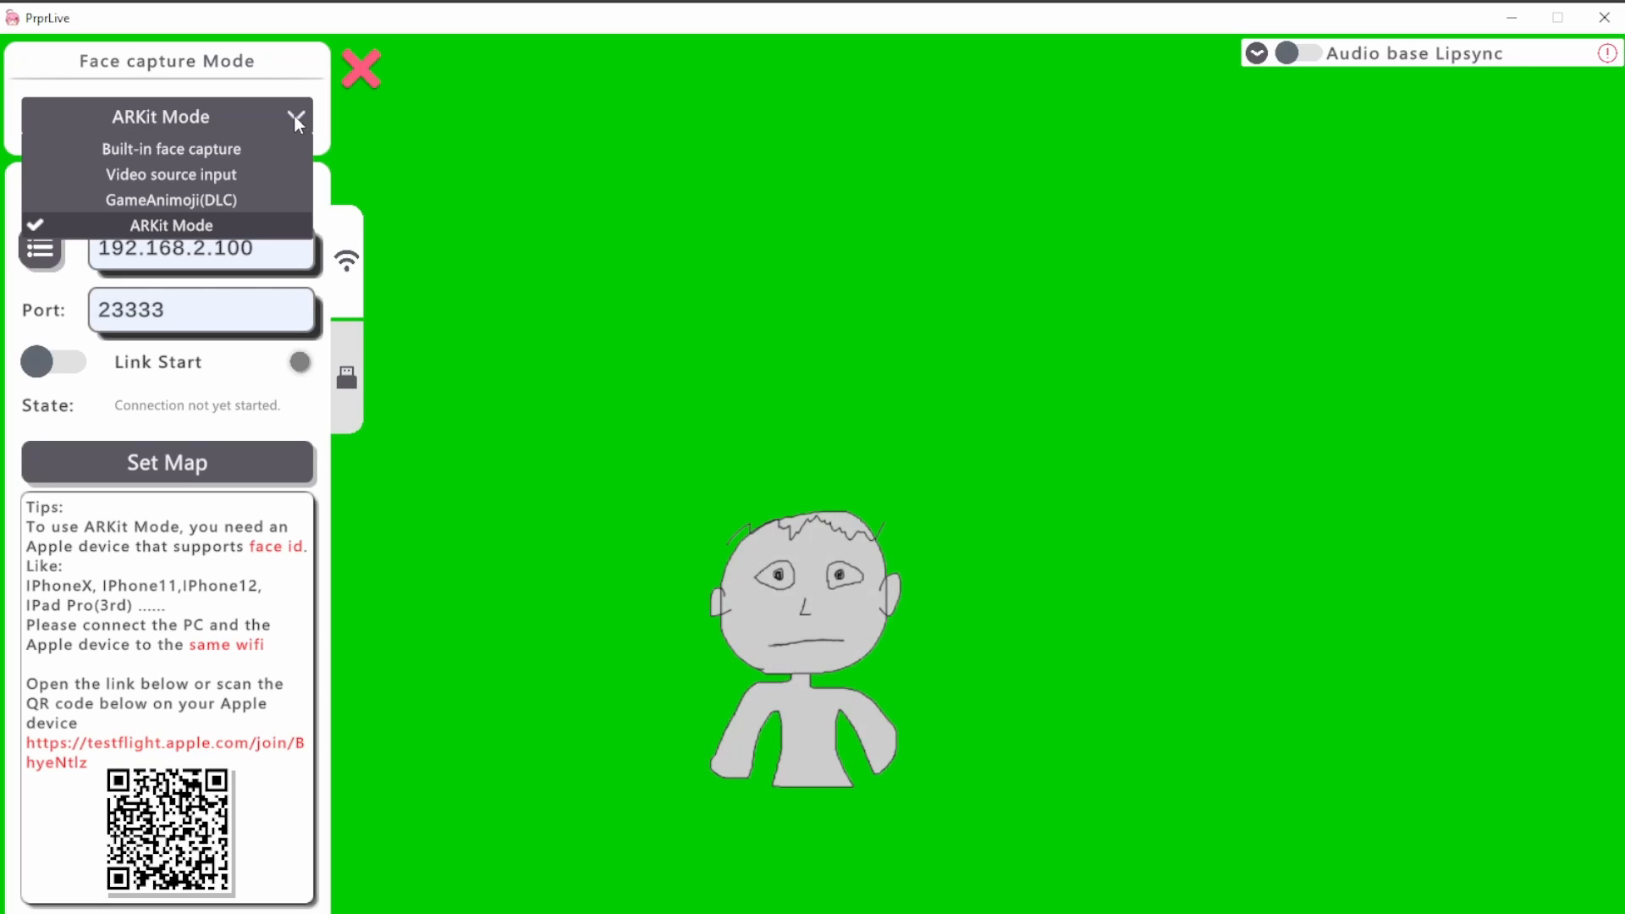
left_click(258, 225)
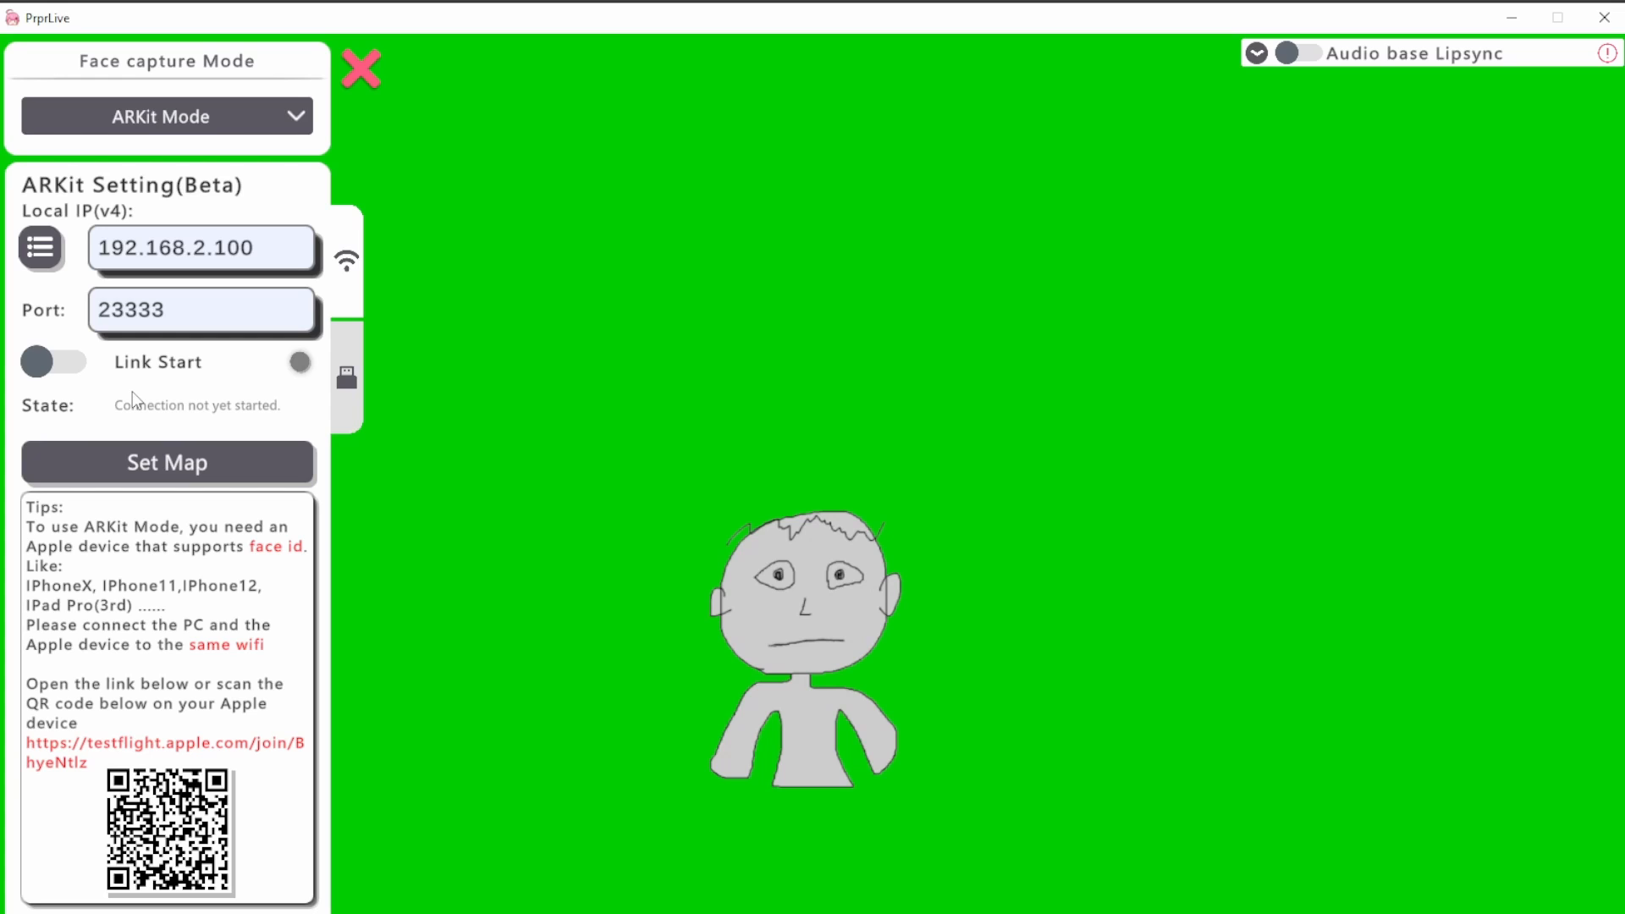
left_click(68, 370)
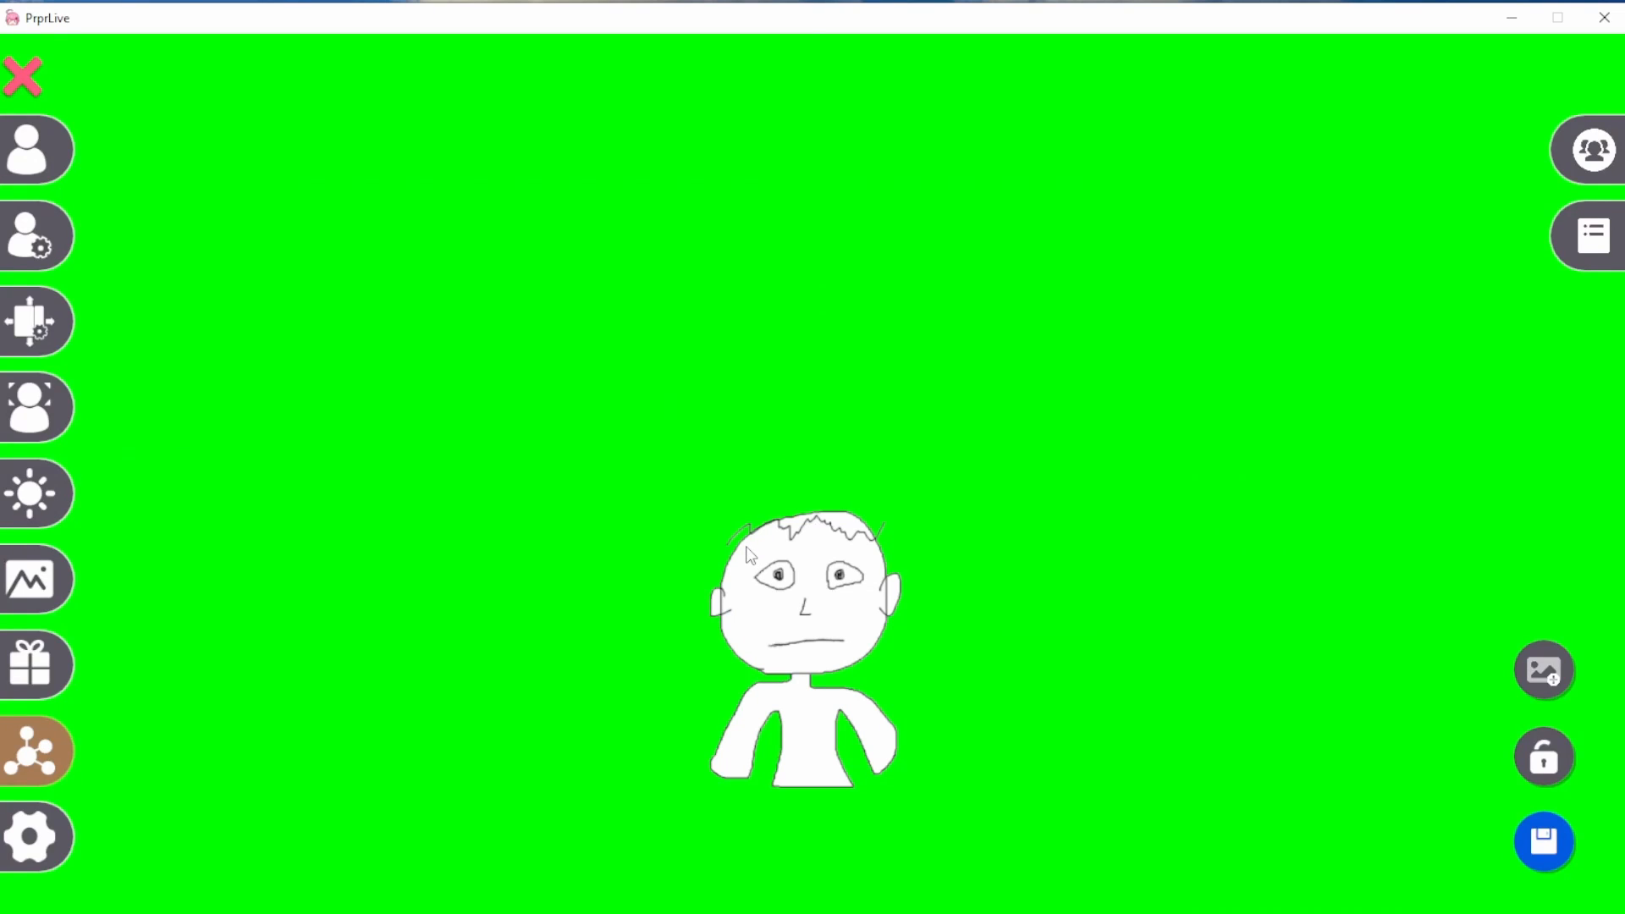
left_click(52, 583)
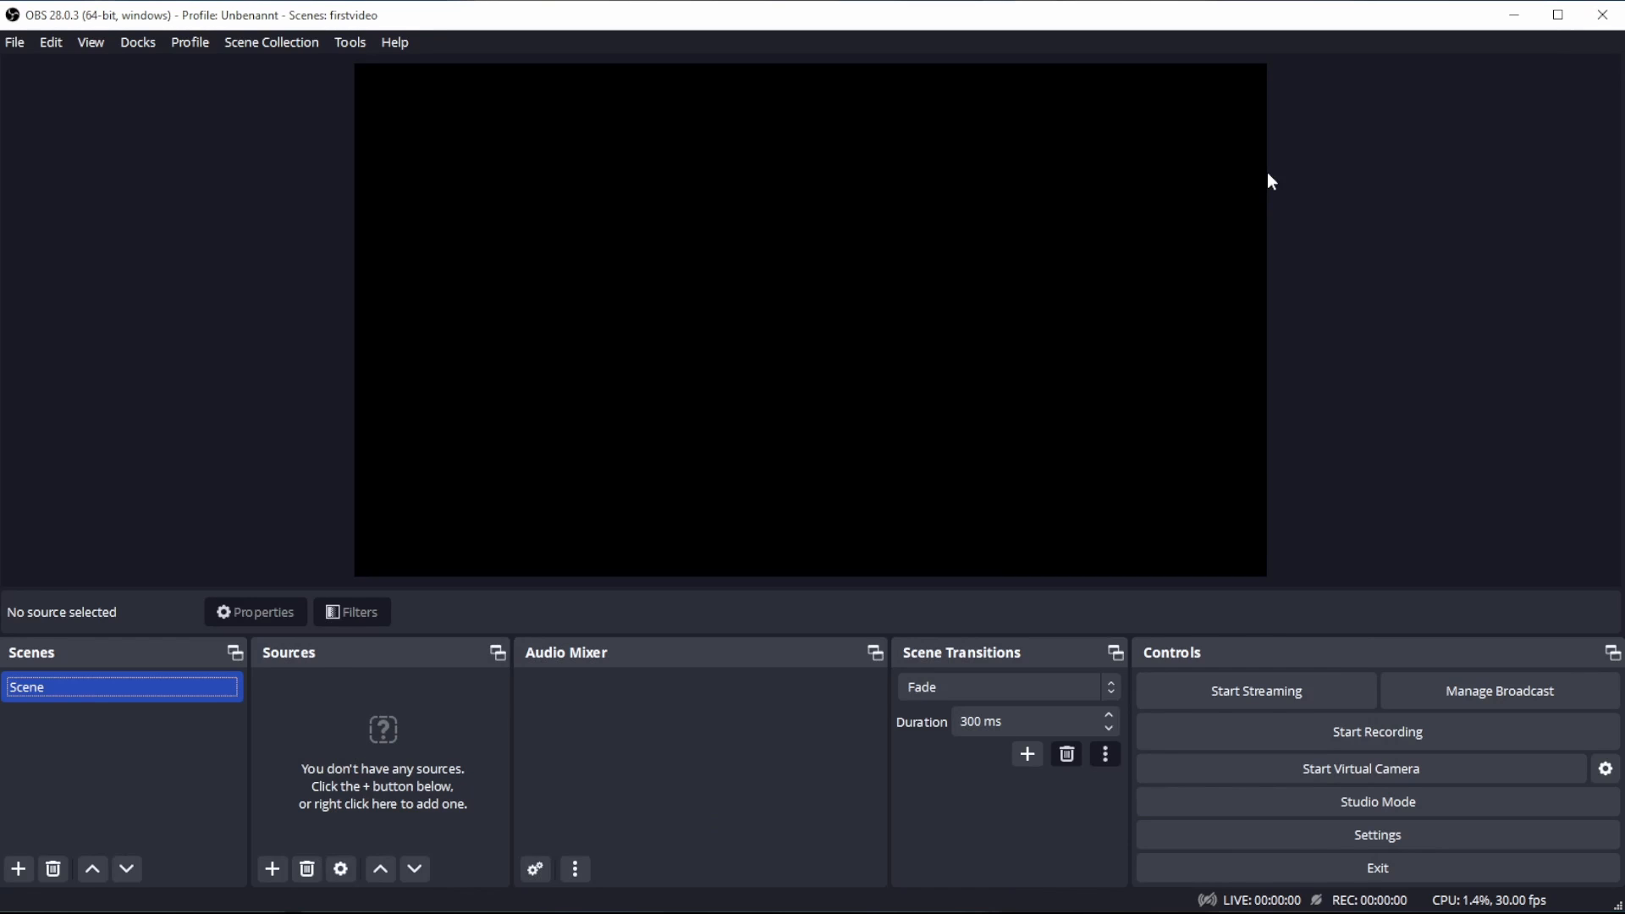
- In OBS Studio, add a new PrprLive-αchannel source to the scene with the sender Use First Available Sender
left_click(272, 877)
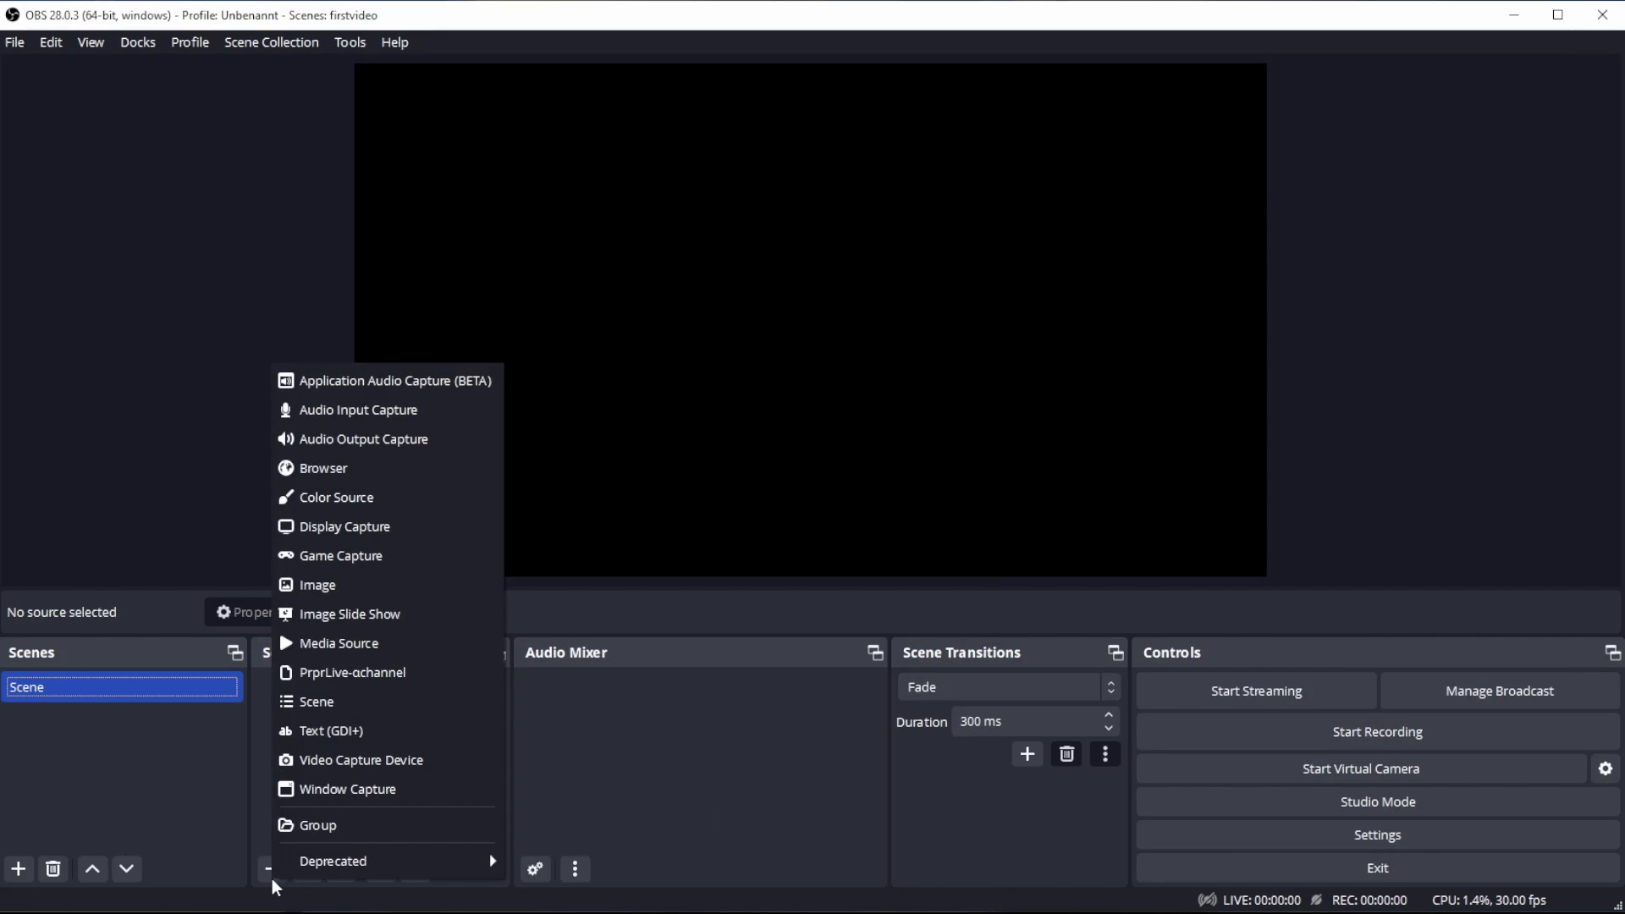
left_click(373, 677)
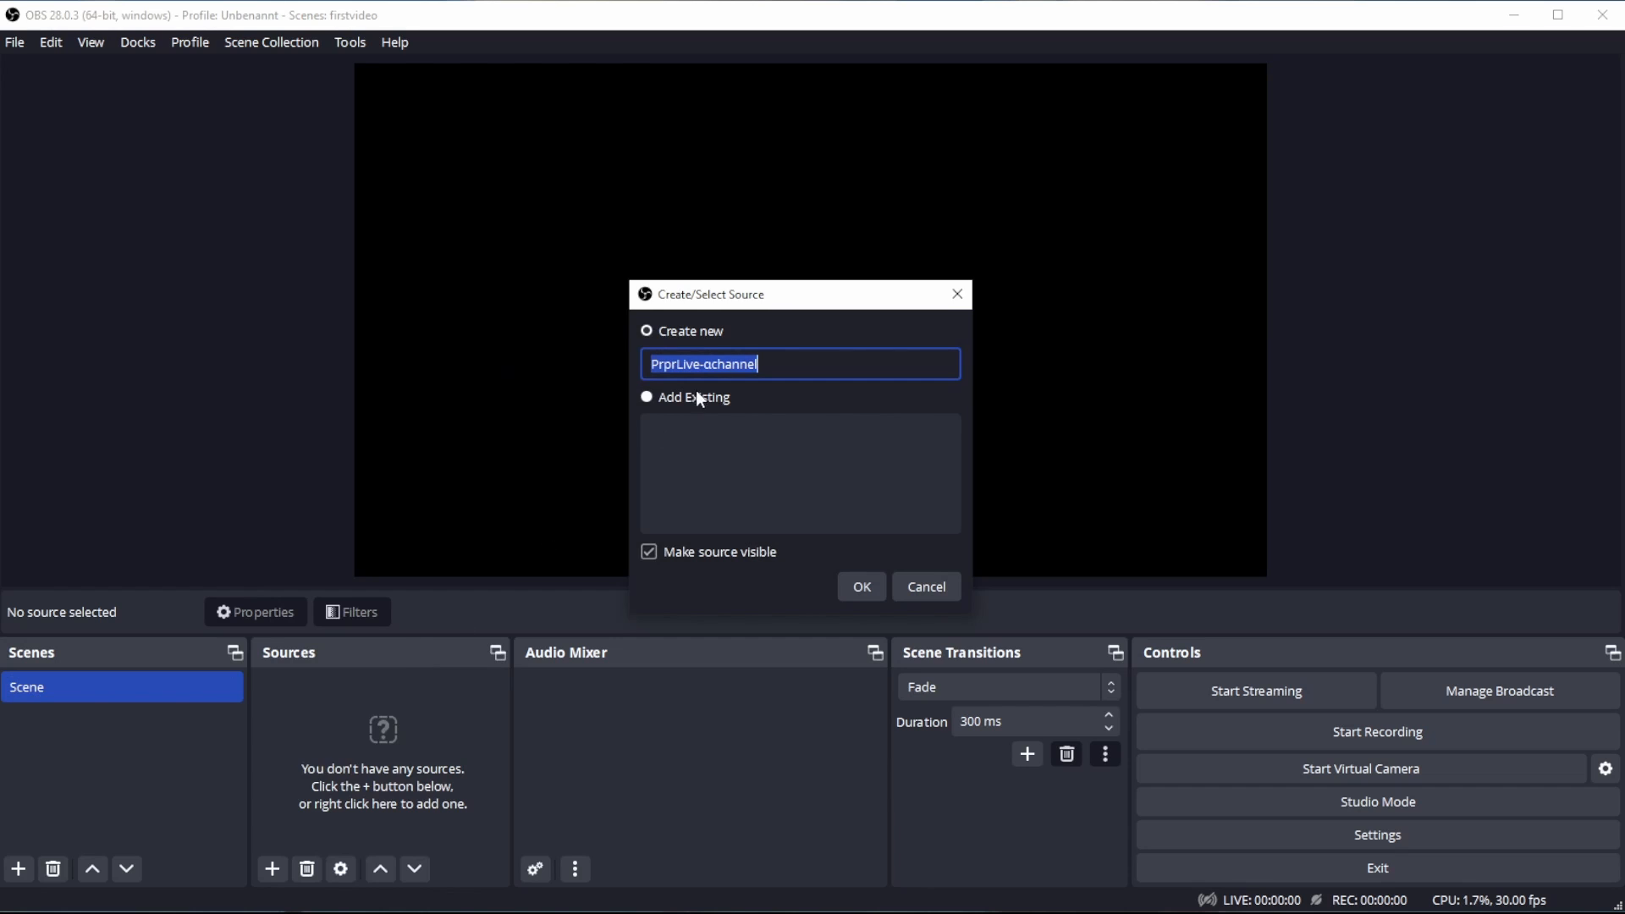
left_click(862, 587)
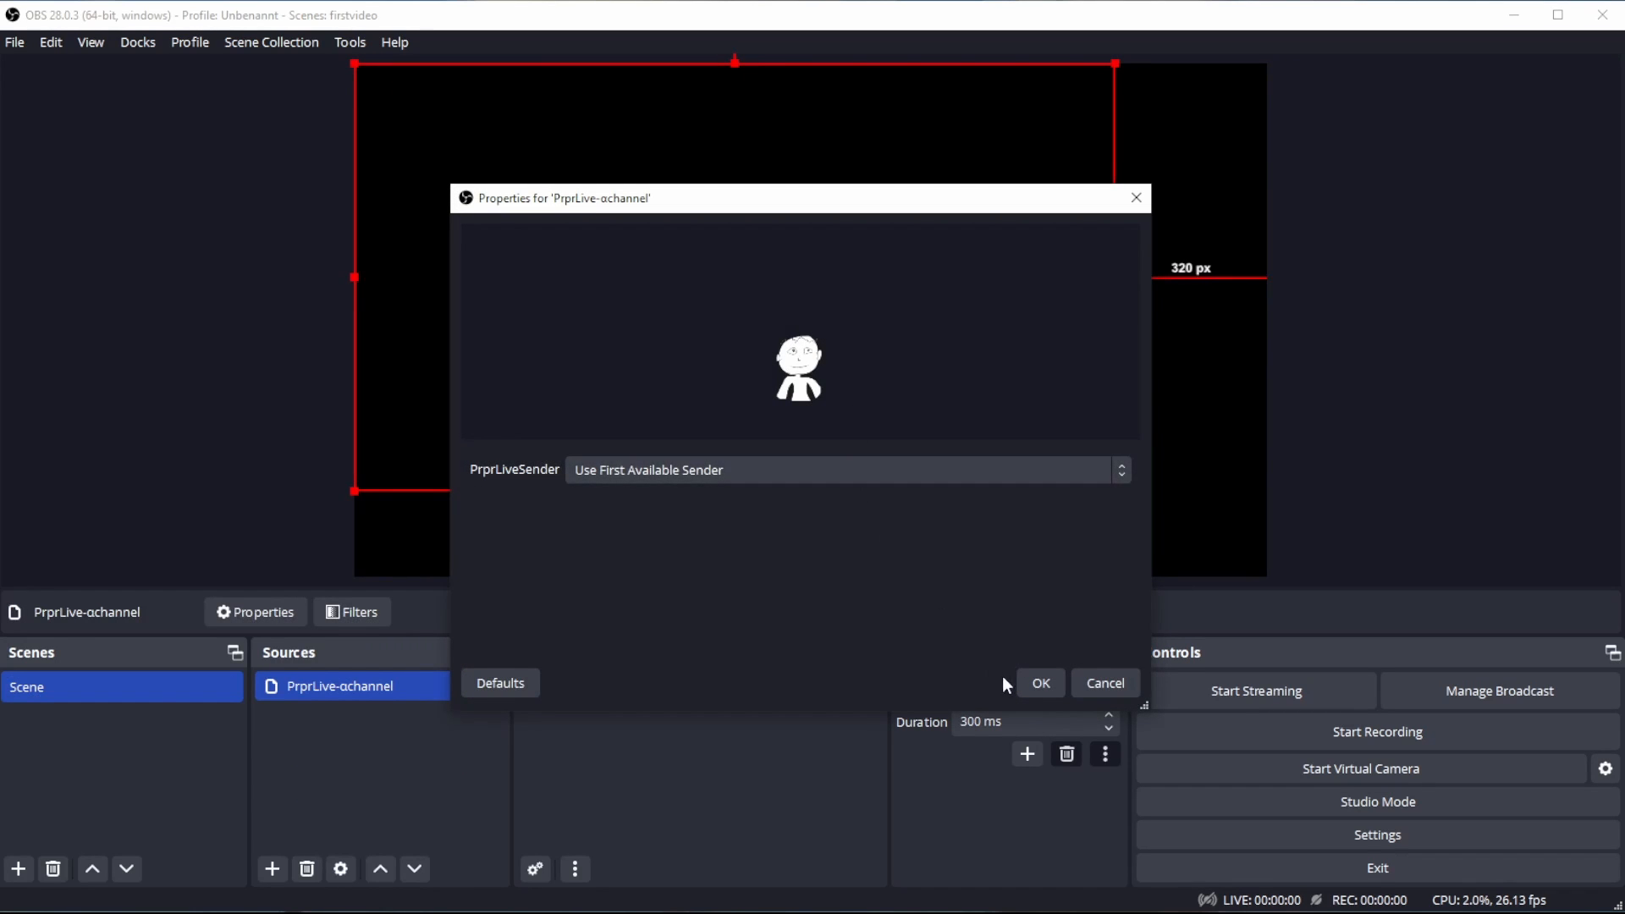
left_click(1038, 684)
- Enlarge the PrprLive-αchannel source beyond the canvas edges and reposition it so the avatar sits near the canvas centre
left_click_drag(876, 325, 668, 479)
left_click_drag(907, 220, 1336, 1)
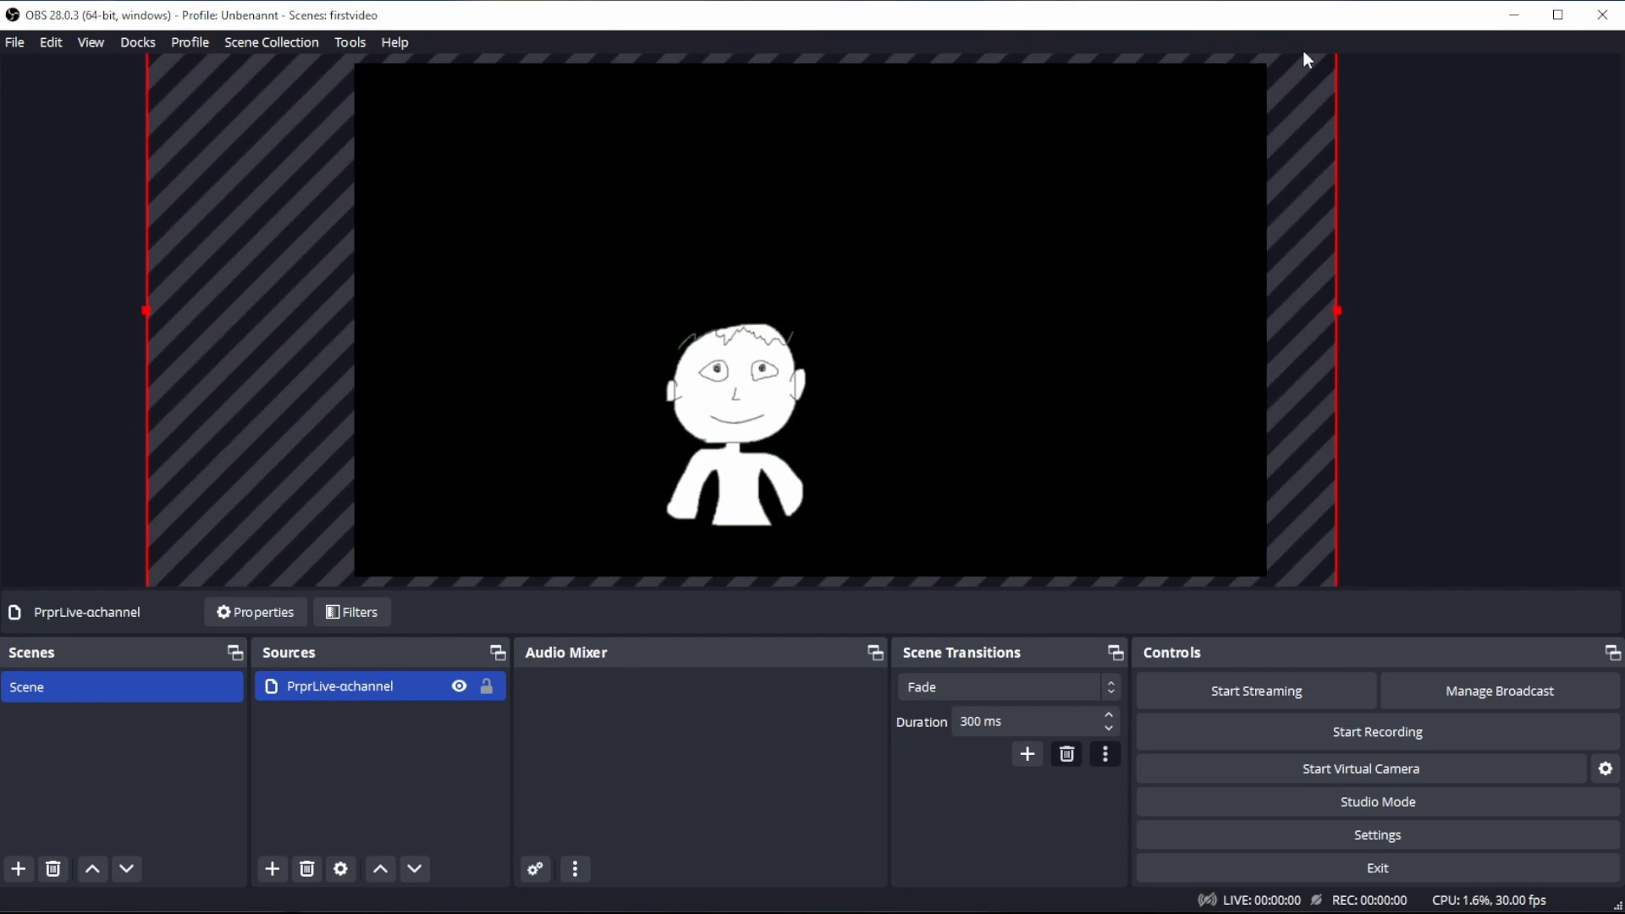
left_click_drag(992, 387, 1027, 347)
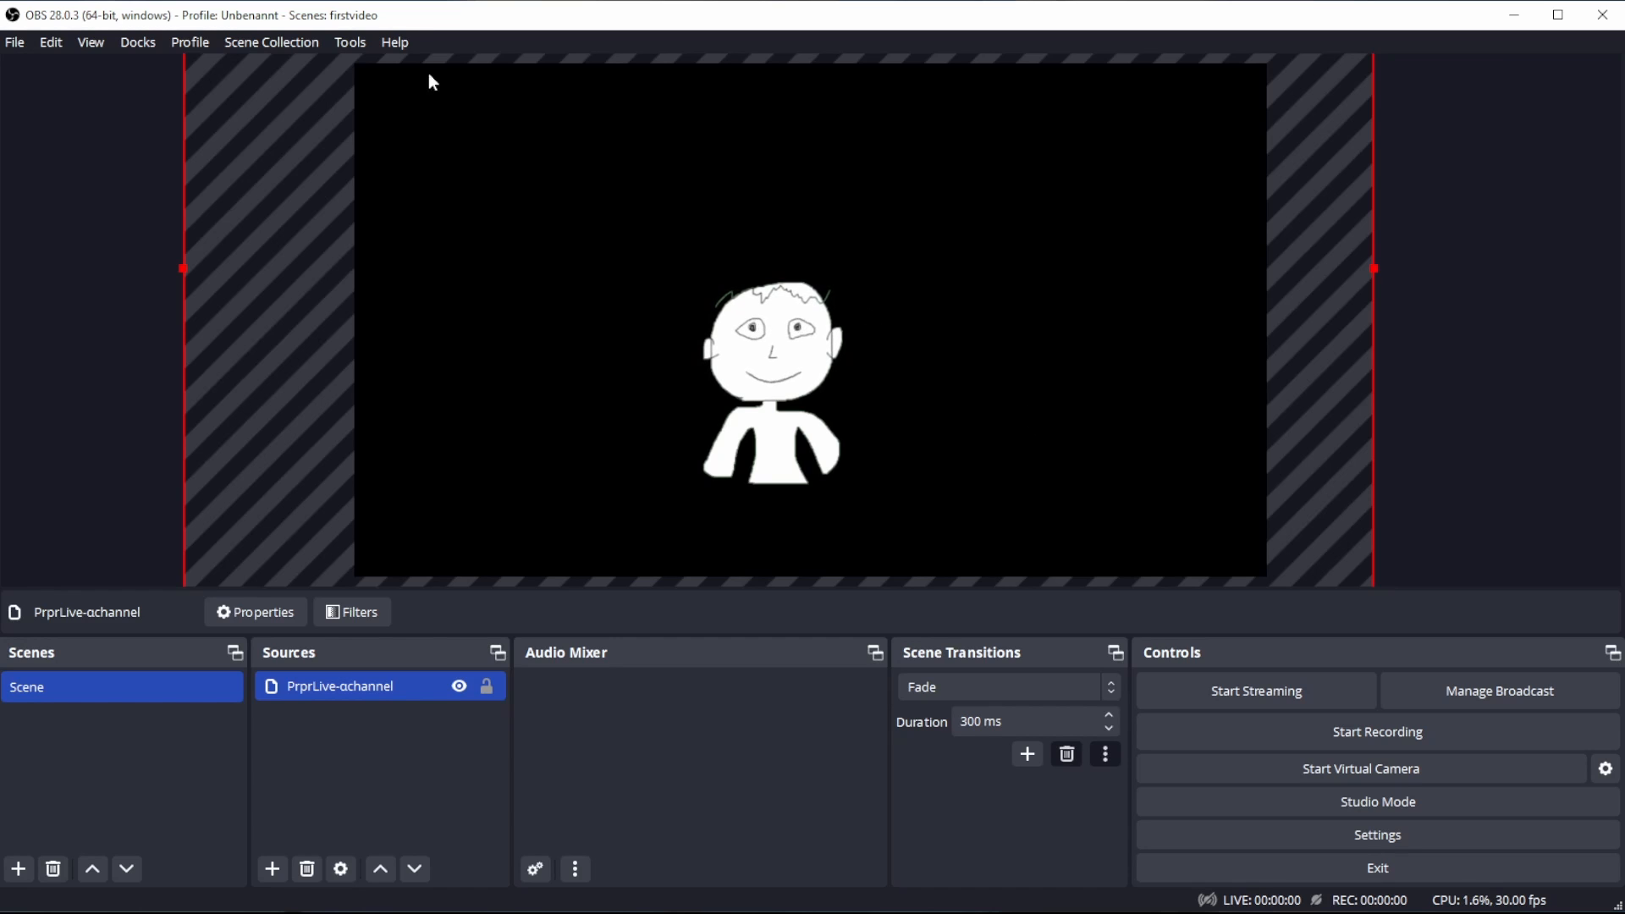
- Review the available streaming services and the connected account in the stream settings, and leave the settings without saving
left_click(15, 43)
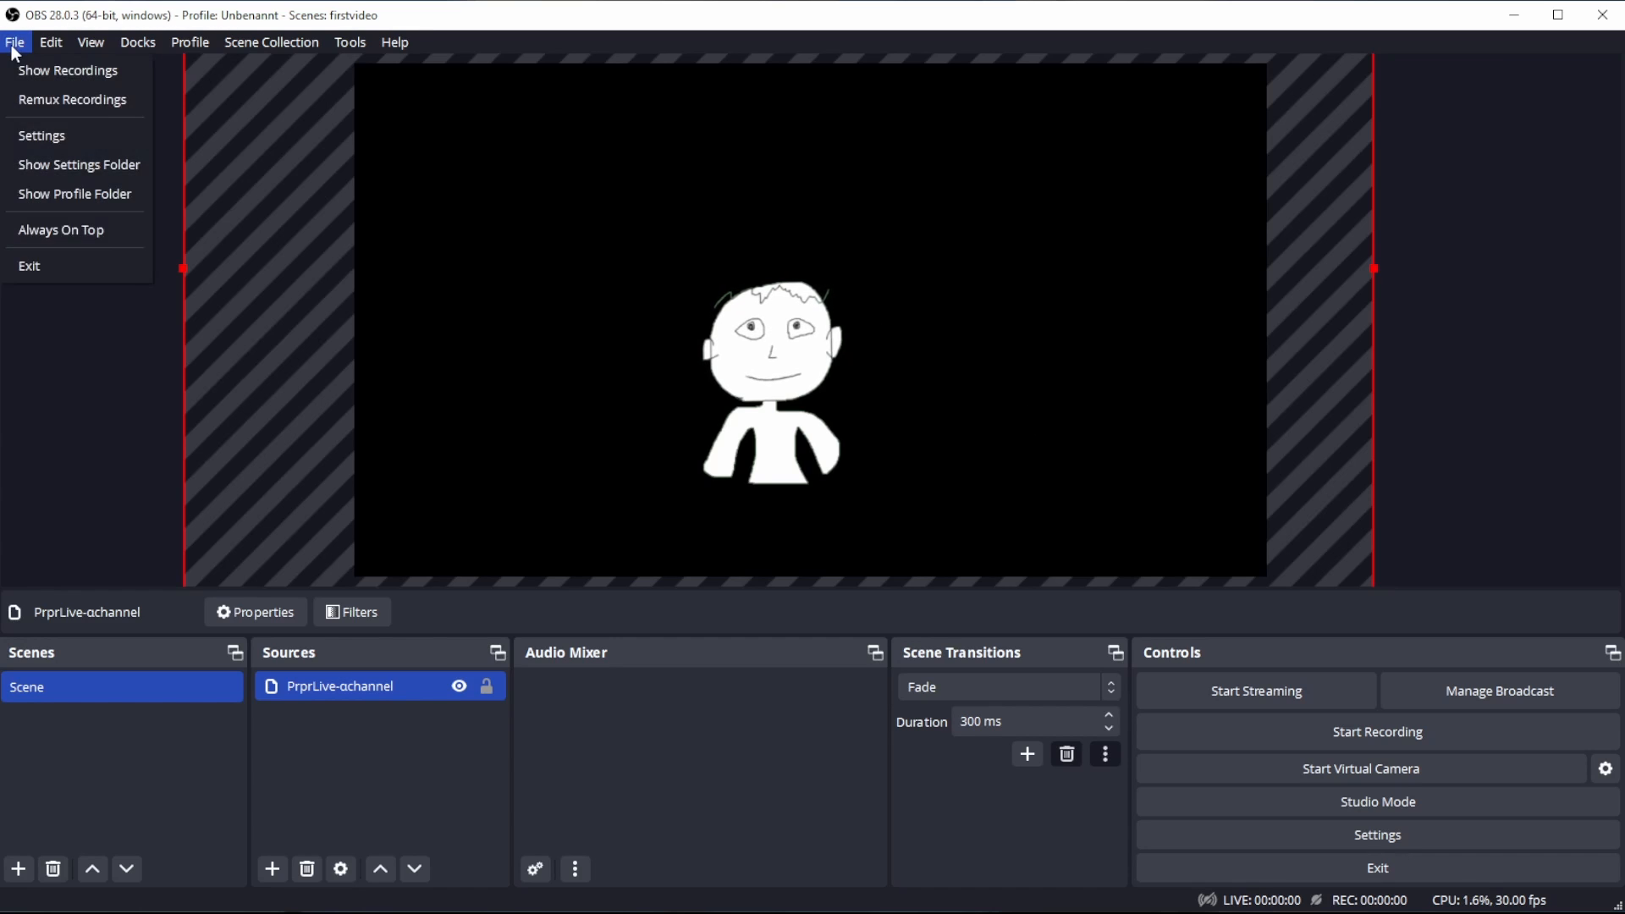
left_click(65, 142)
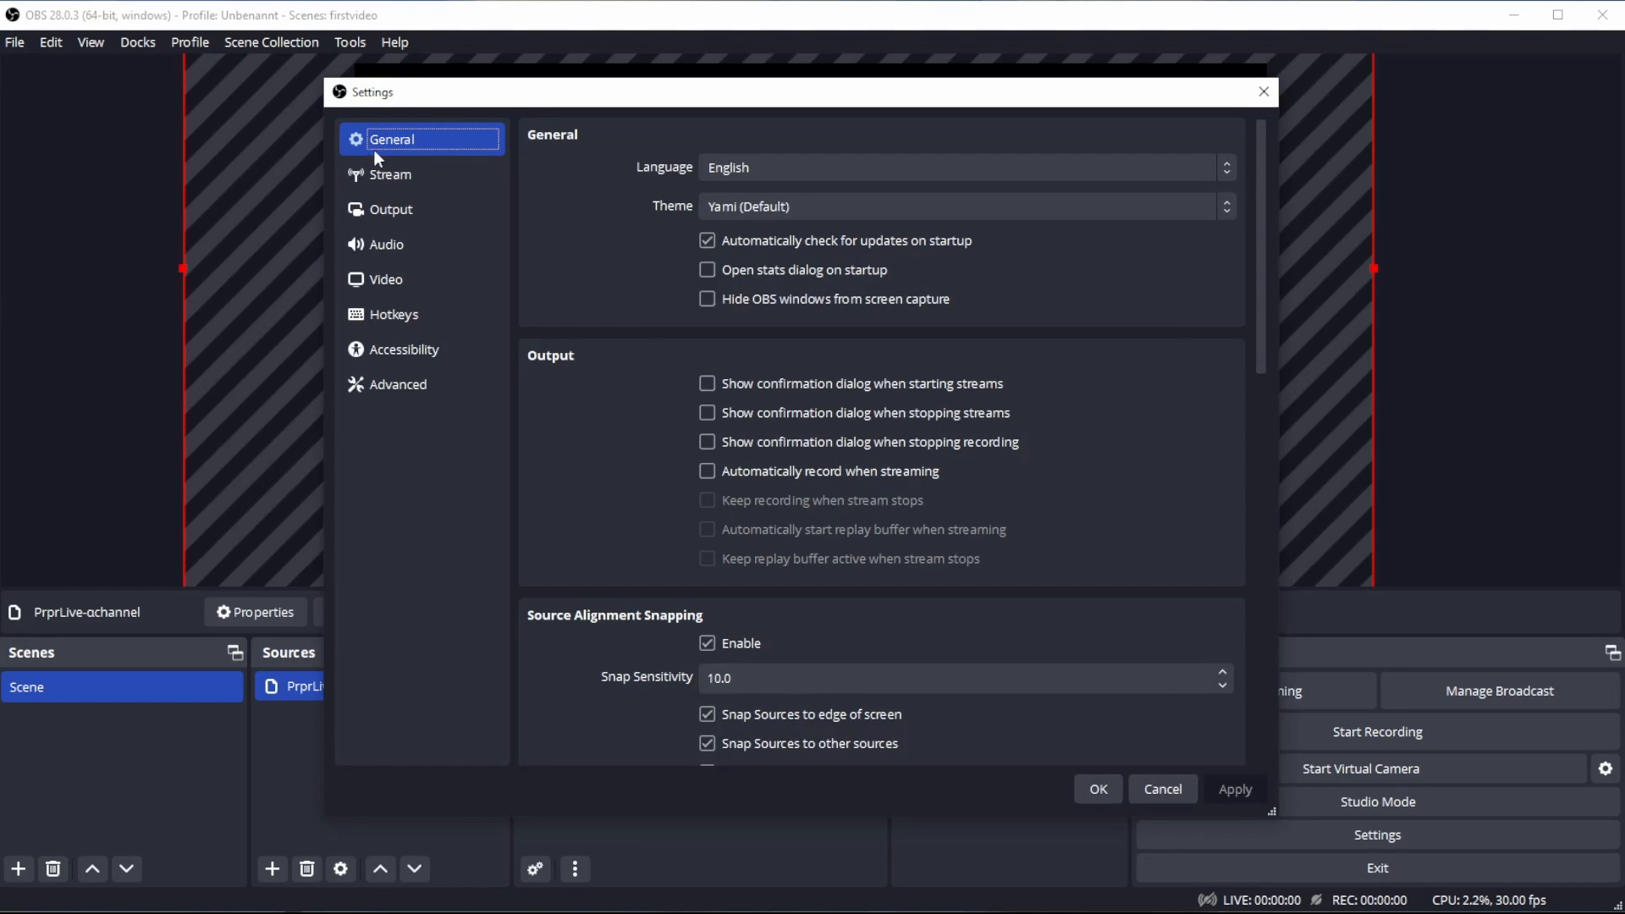
left_click(424, 179)
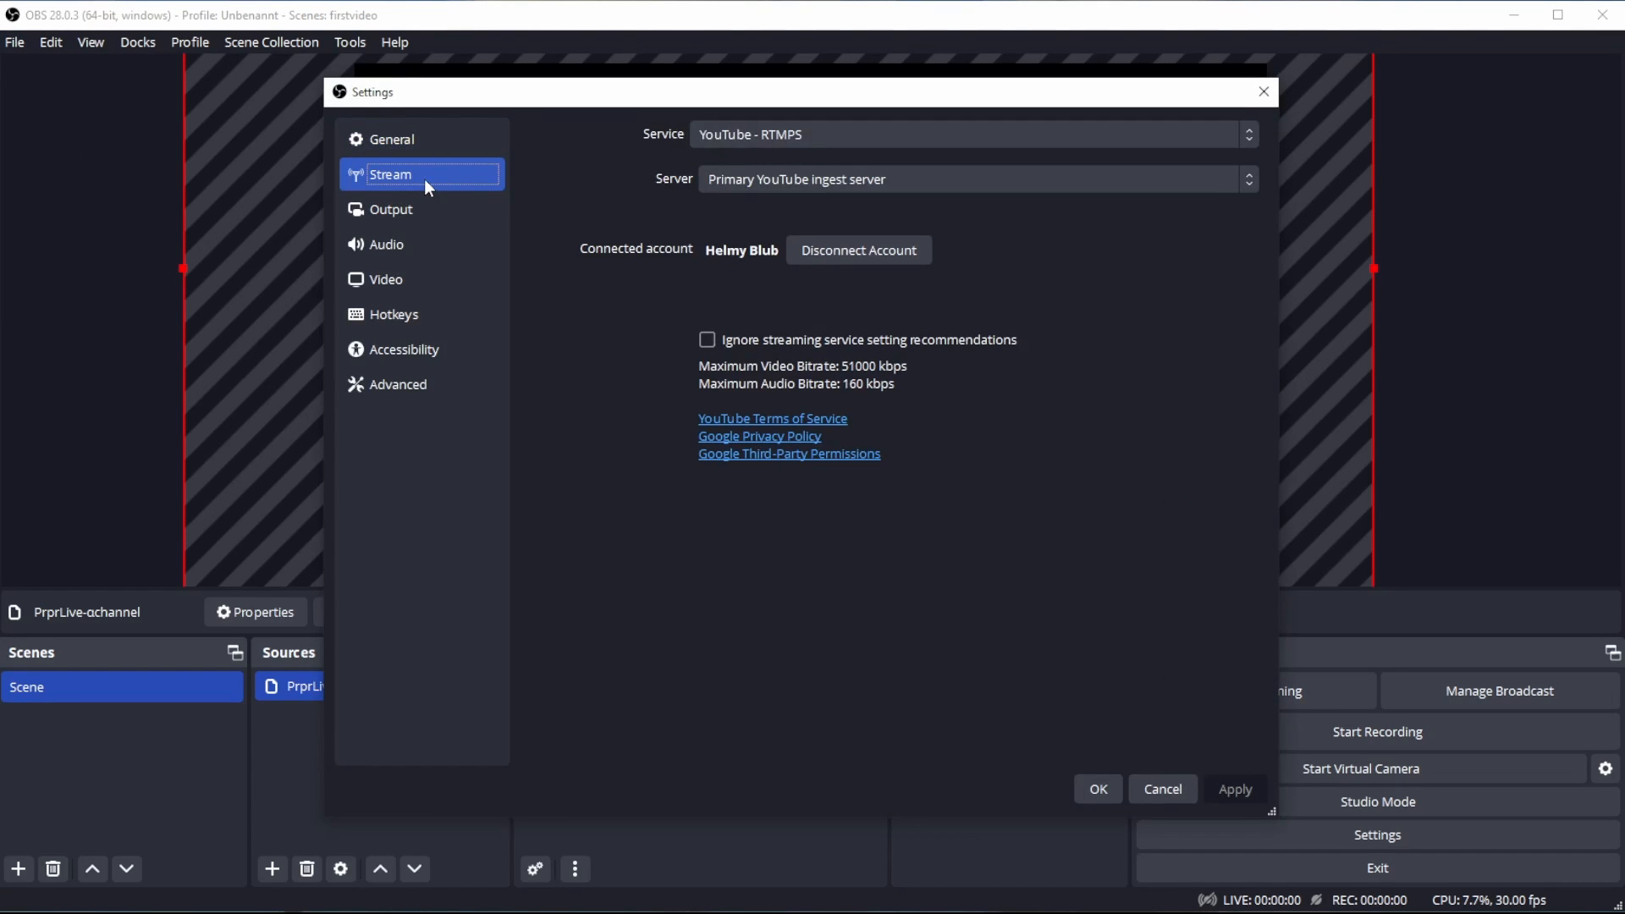
left_click(1223, 134)
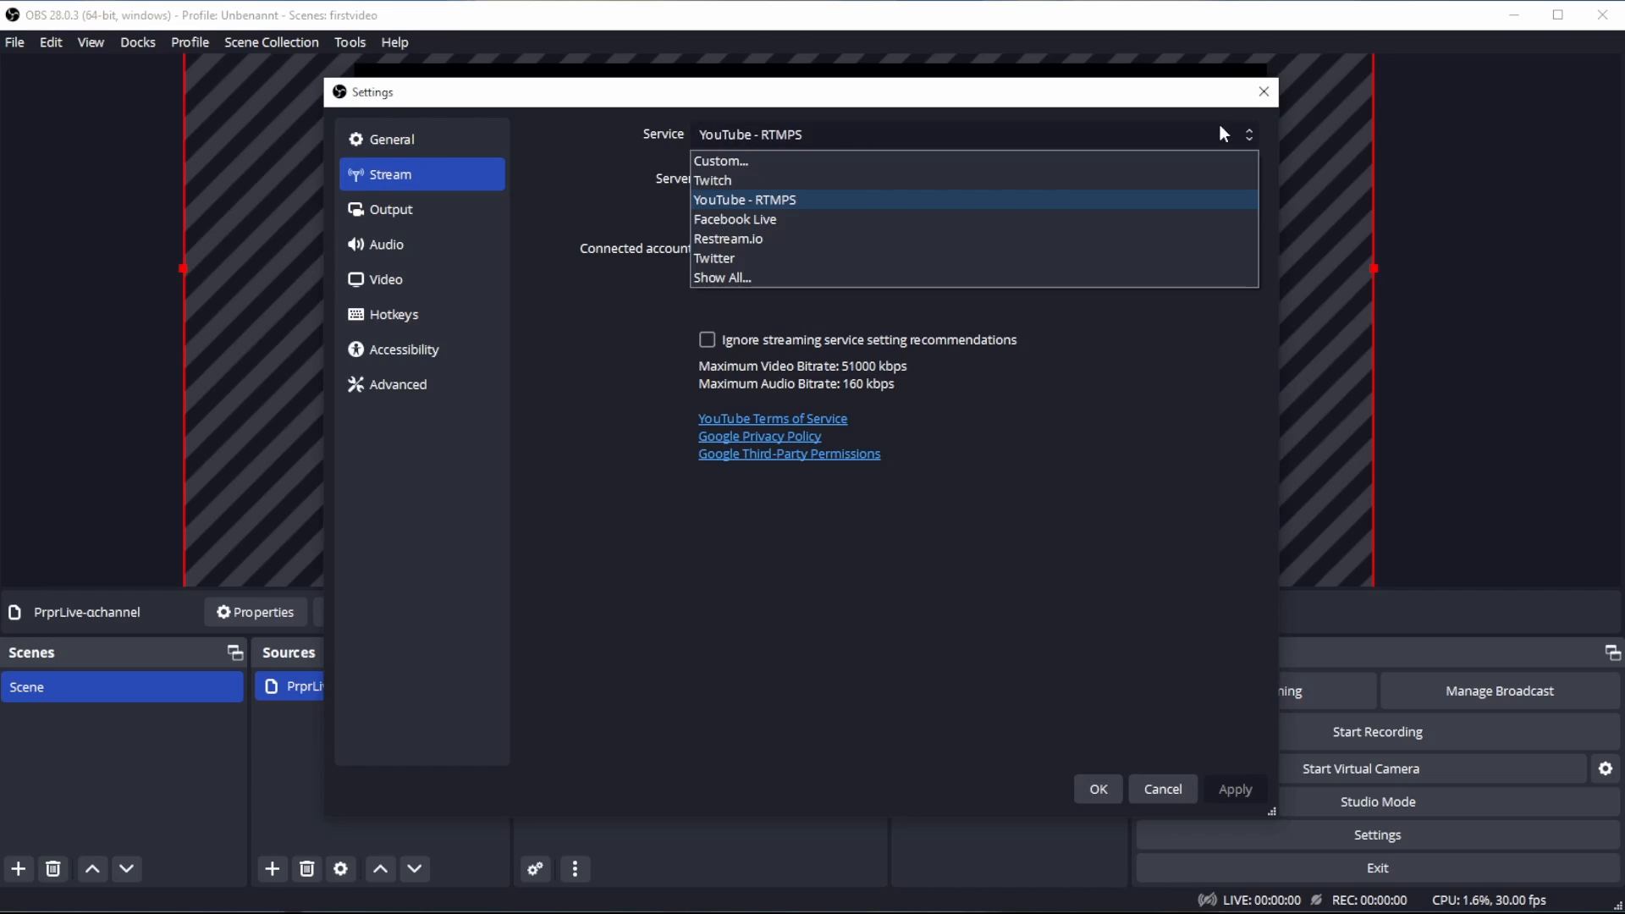
left_click(566, 181)
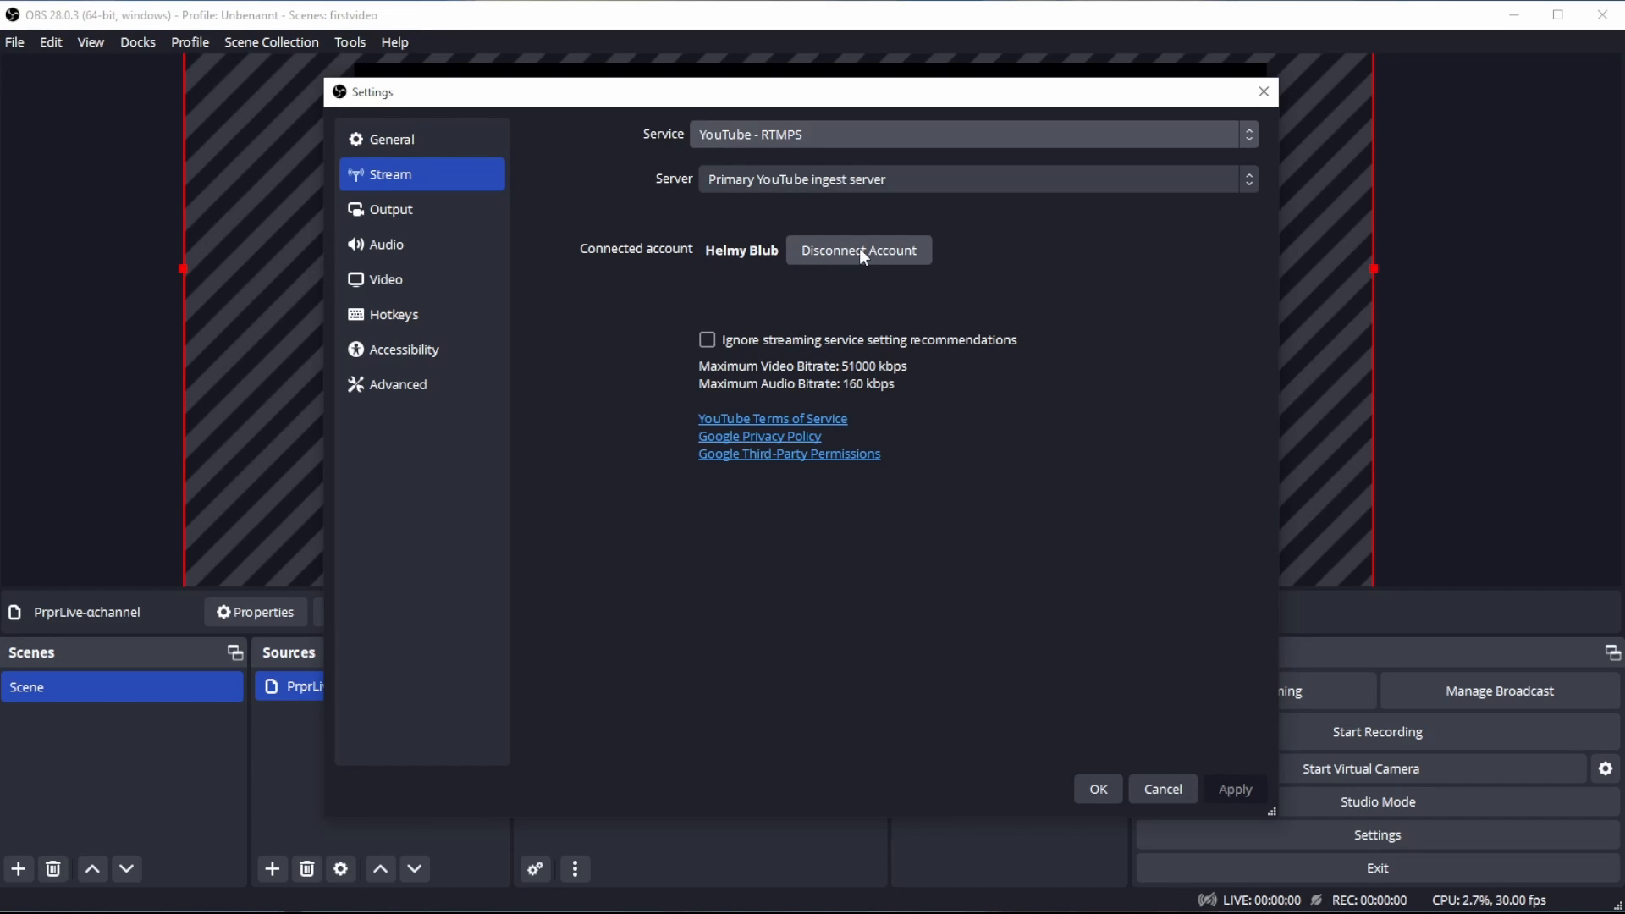
left_click(1163, 788)
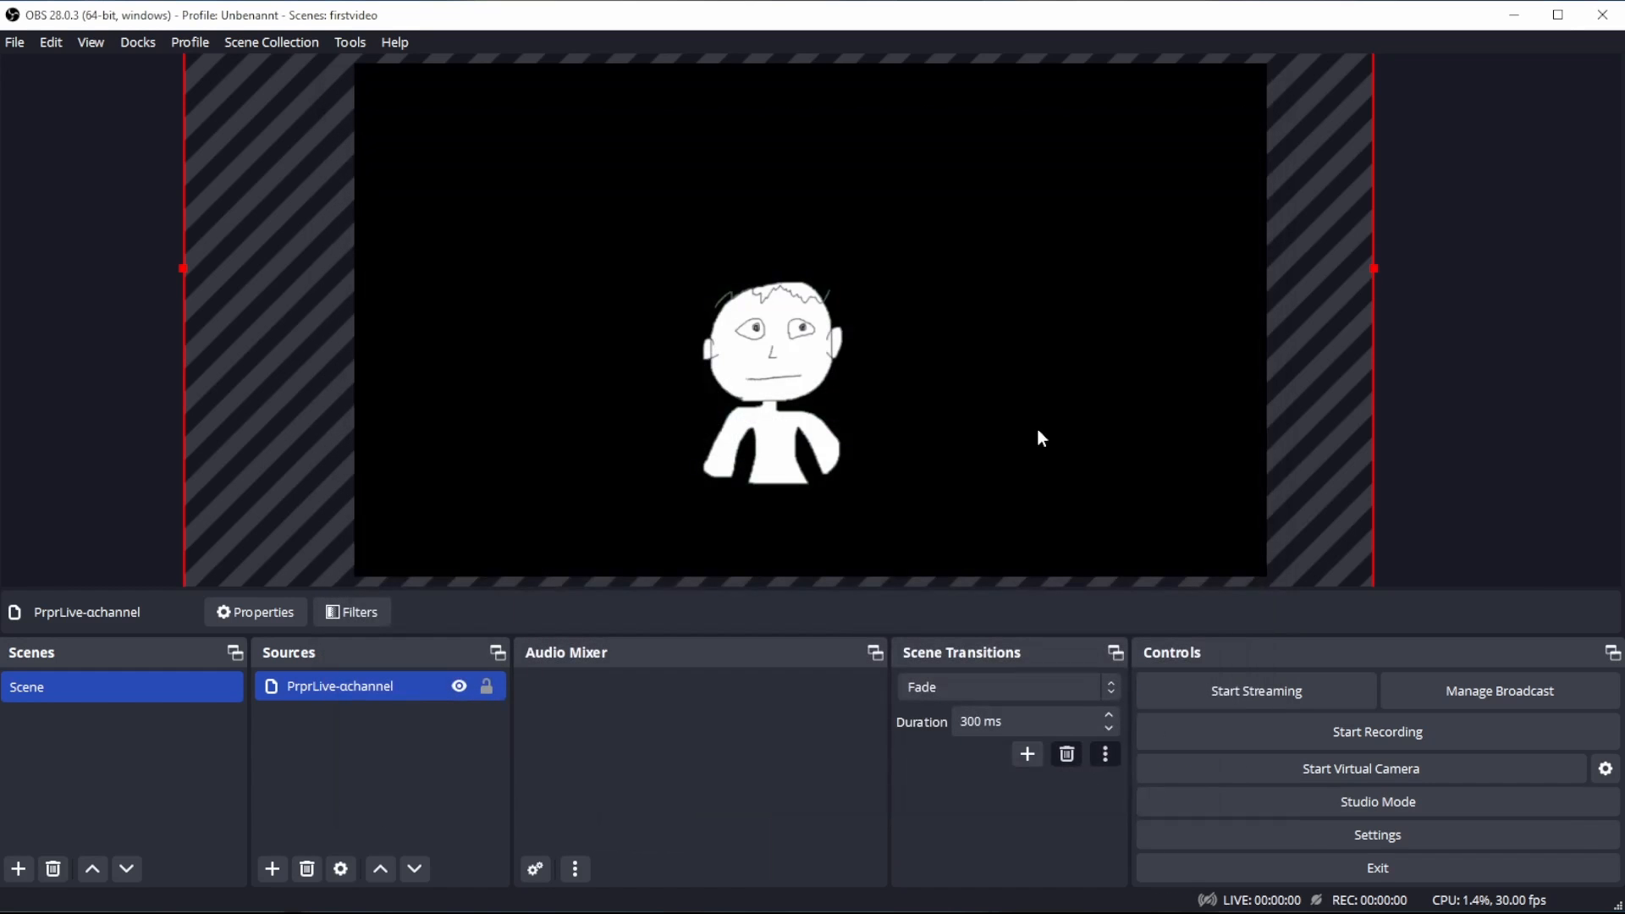
- Open the YouTube broadcast setup for creating a new broadcast
left_click(1471, 688)
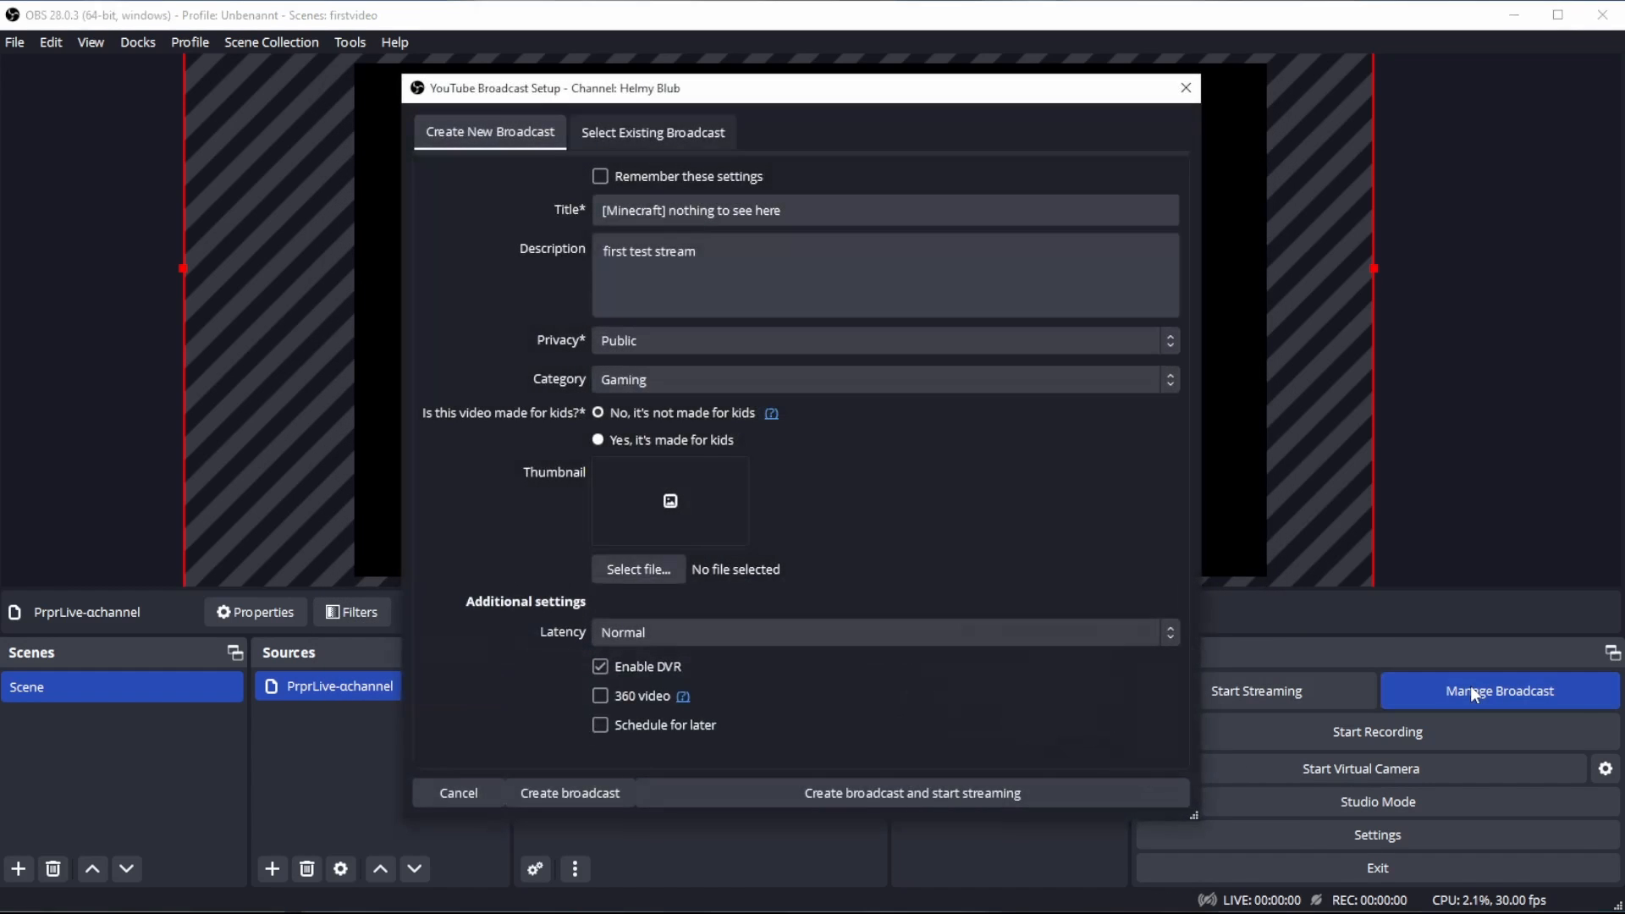